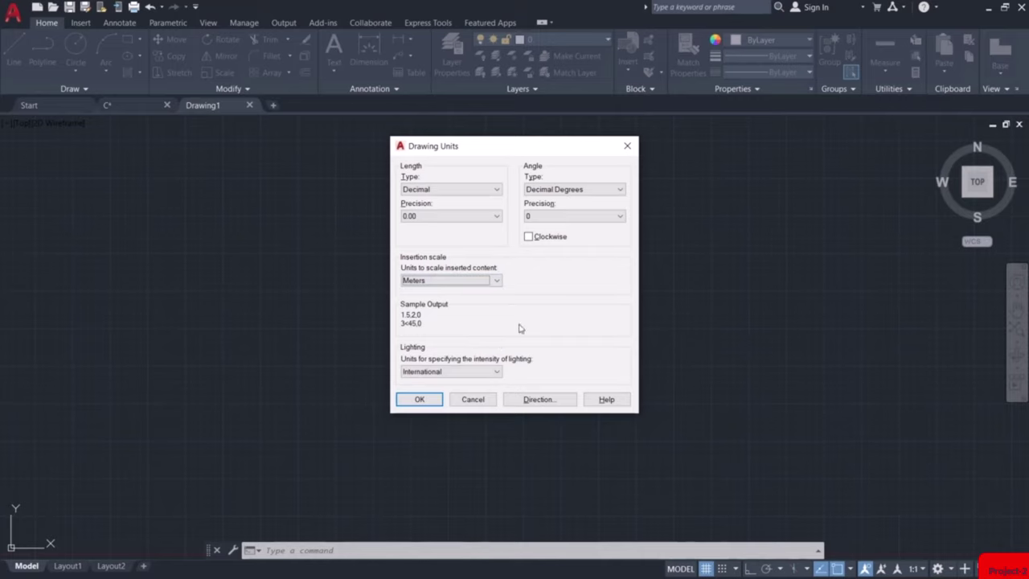
Apply drawing units of decimal lengths with 0.00 precision, decimal degrees with 0 precision, and Meters as the insertion scale
click(428, 401)
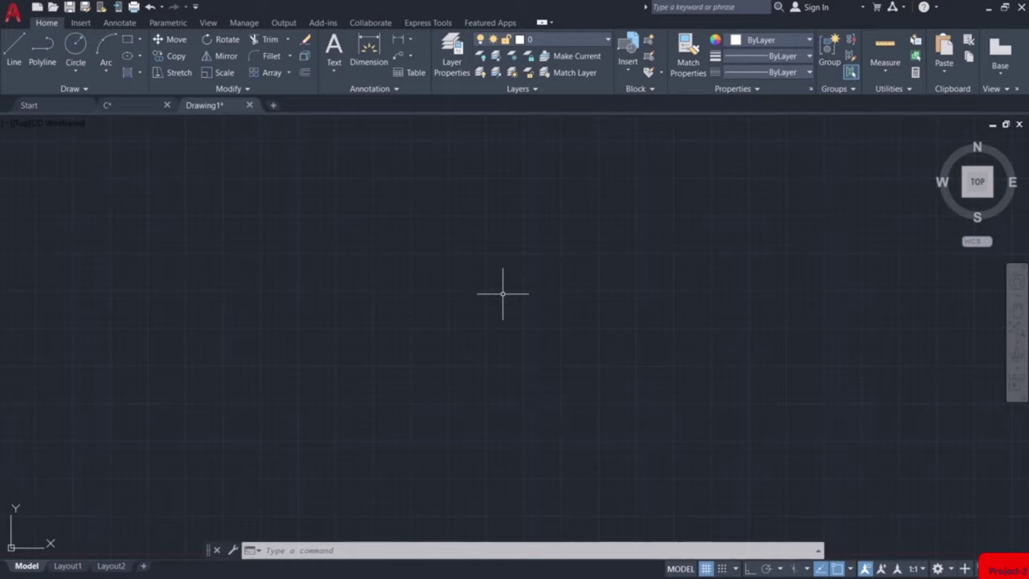
text(l)
key(Return)
key(Escape)
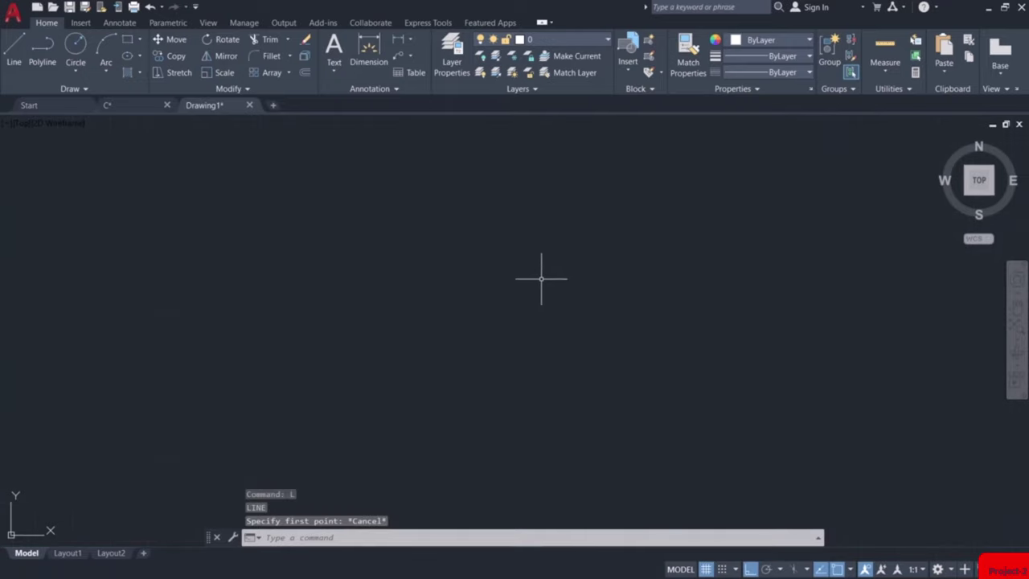
Start the outline in the upper part of the empty drawing with a horizontal line 4.39 m long, running to the left
text(l)
key(Return)
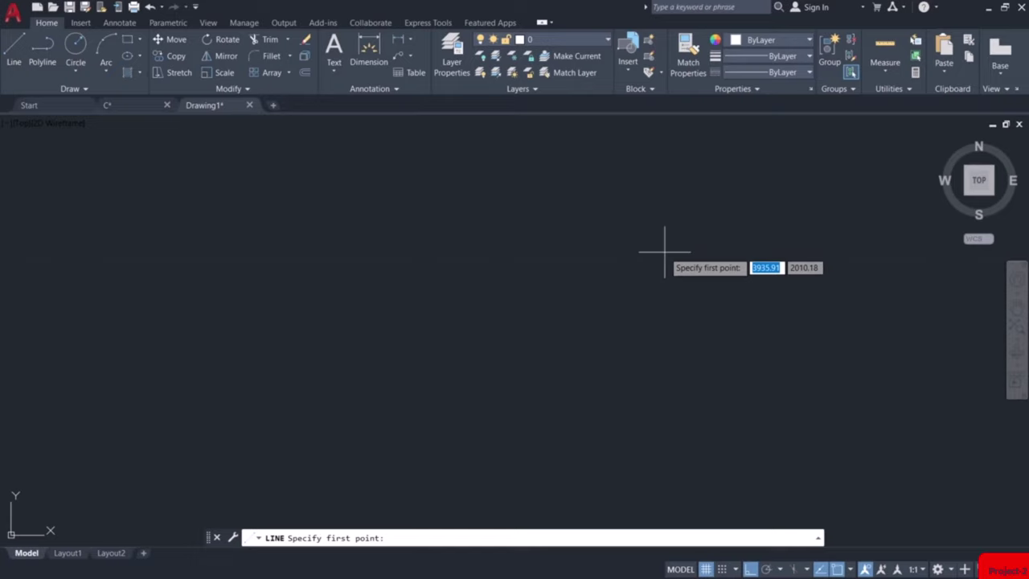
click(732, 248)
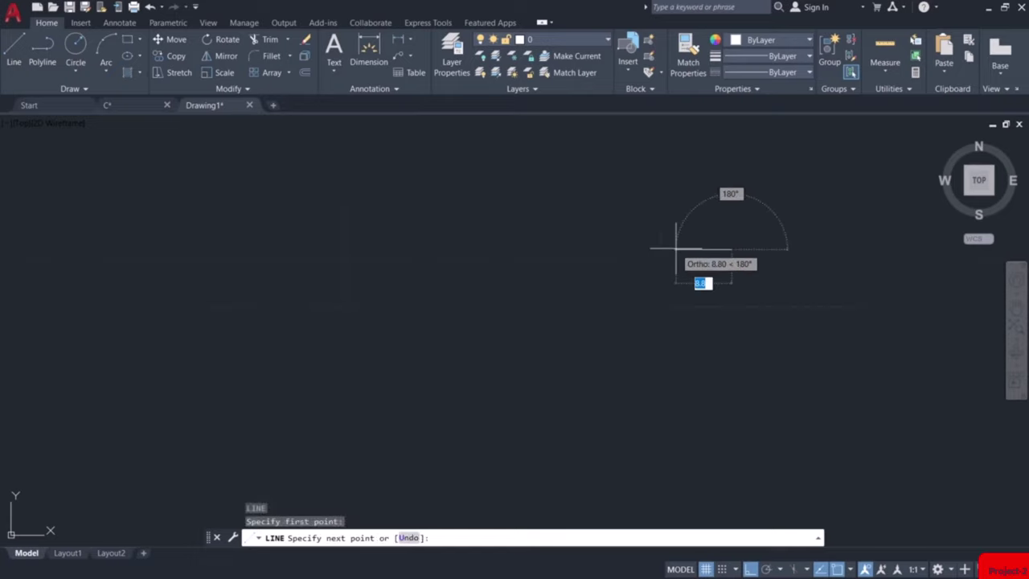
text(4.39)
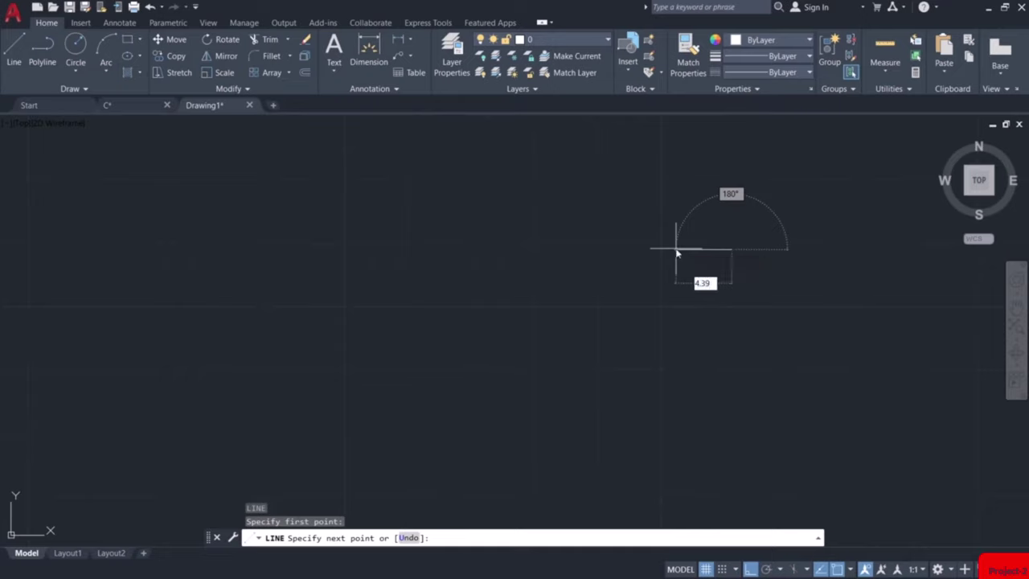
key(Return)
Continue the outline with a segment 3.88 m downward and a segment 5.02 m to the left
scroll(662, 281, up, 3)
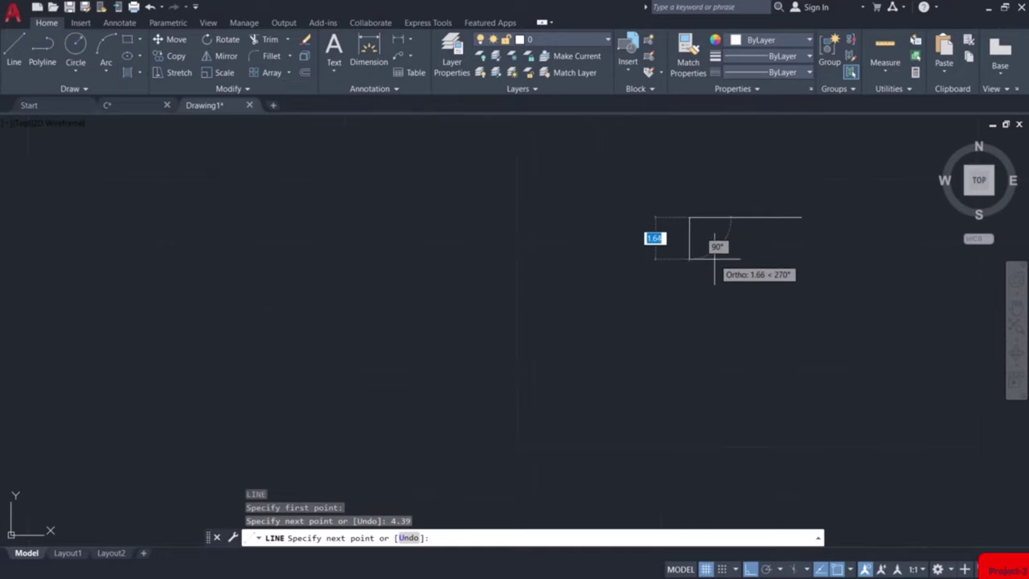
scroll(707, 241, up, 2)
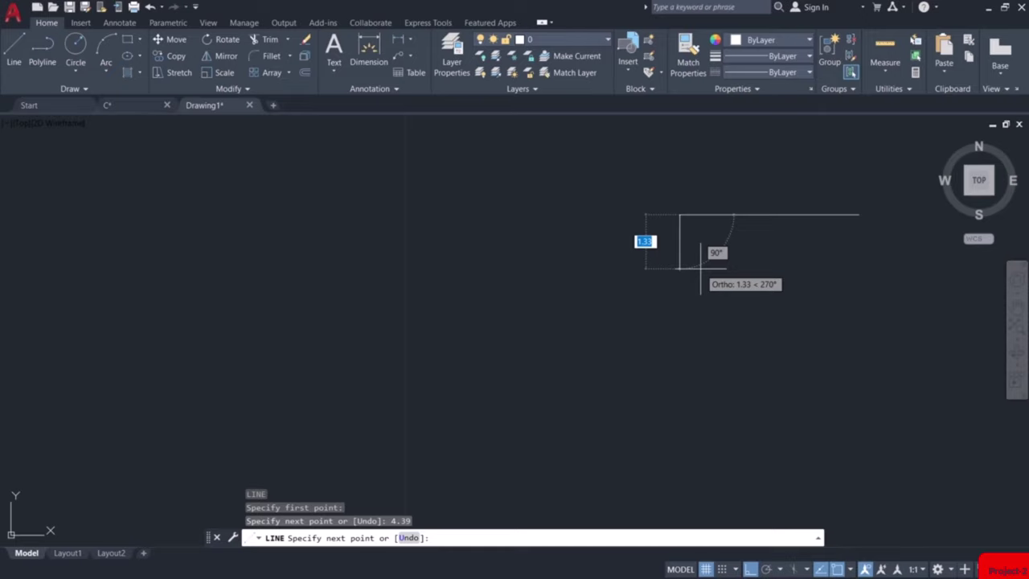
text(3.88)
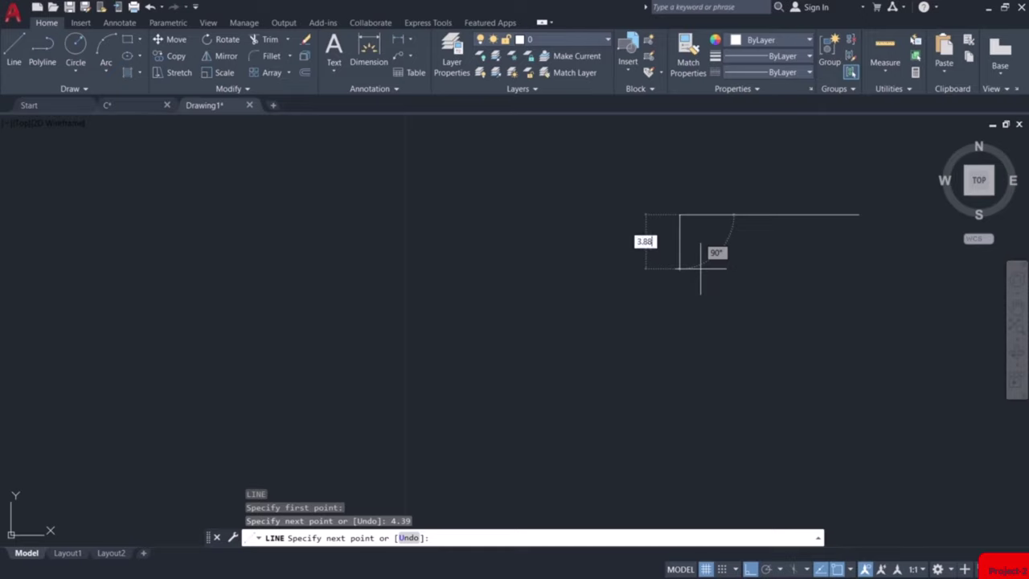
key(Return)
scroll(701, 269, up, 2)
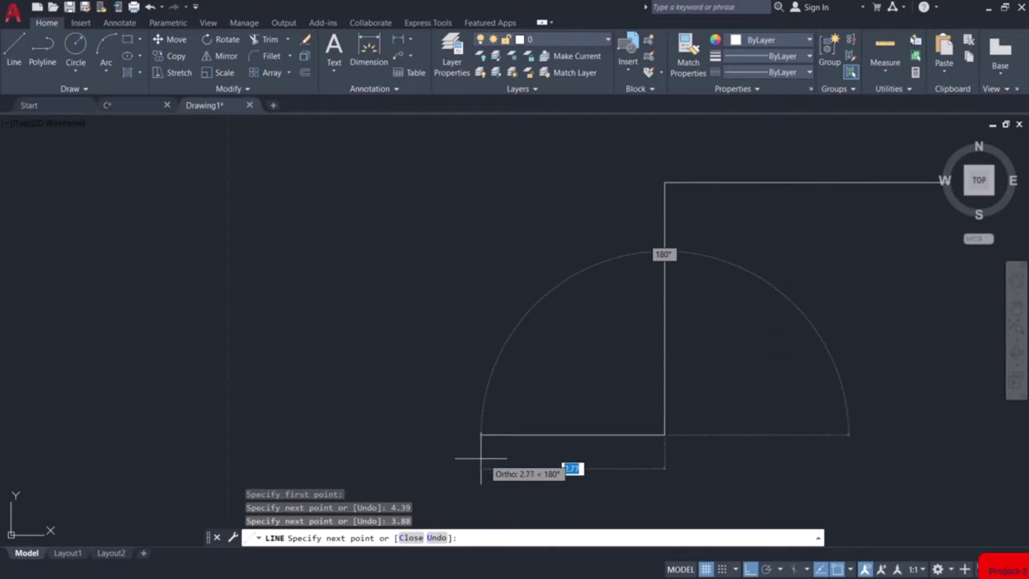
middle_drag(514, 423, 587, 375)
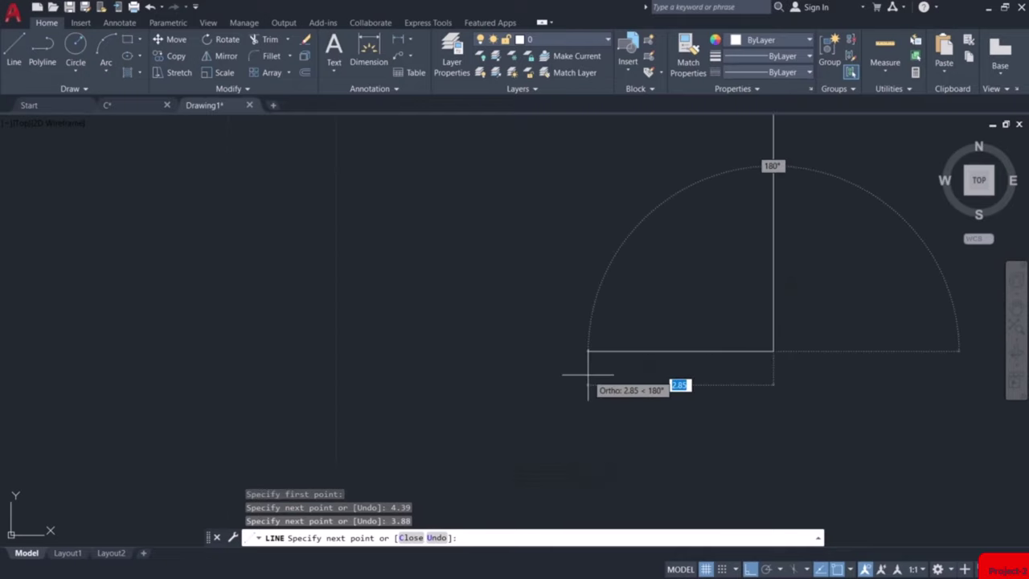
text(5)
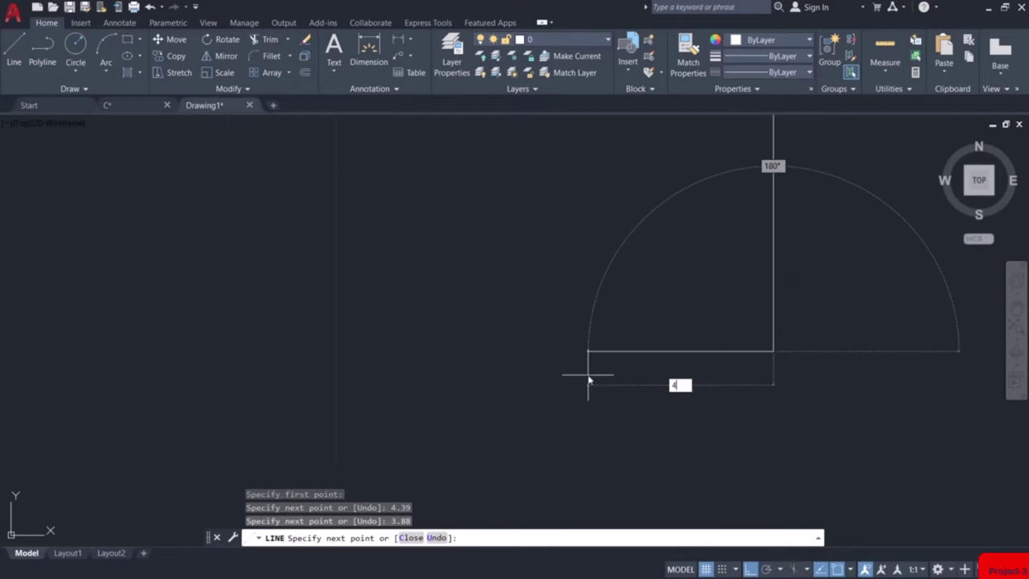
text(.02)
key(Return)
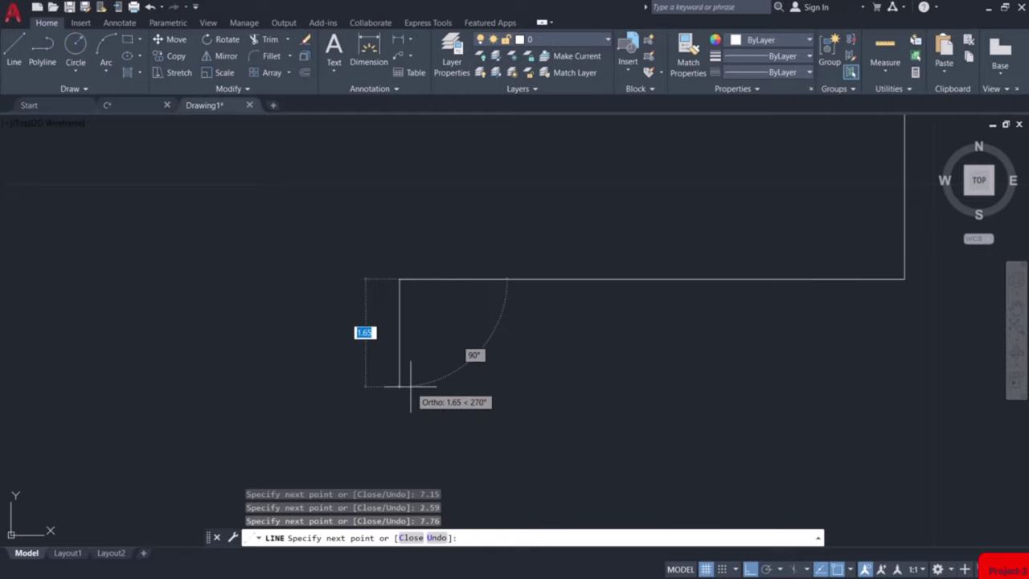
From the left end of the 7.76 m segment, continue the outline 3.5 m downward and 3.2 m to the right
text(3.5)
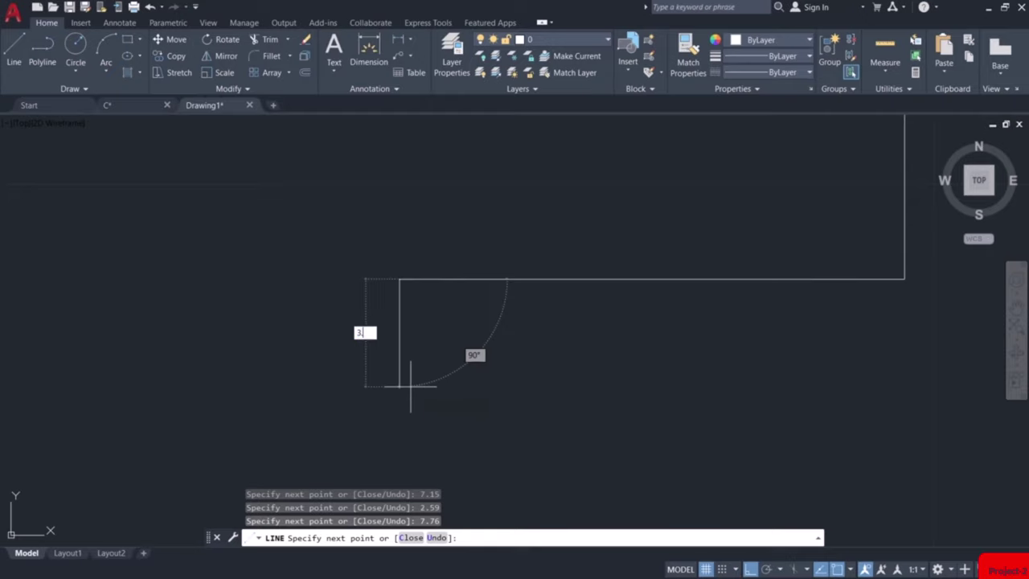
key(Return)
middle_drag(407, 378, 380, 234)
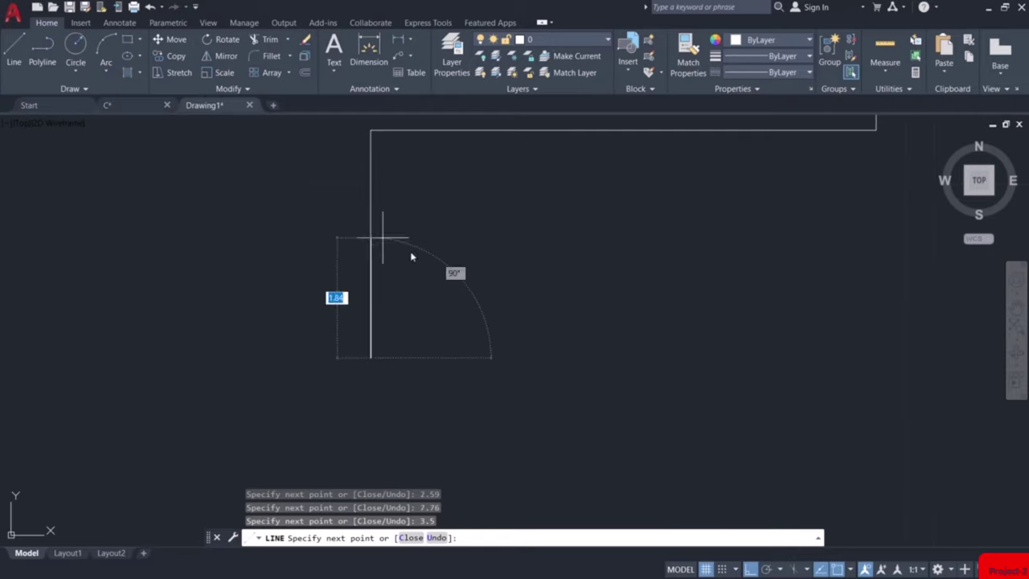
text(3.2)
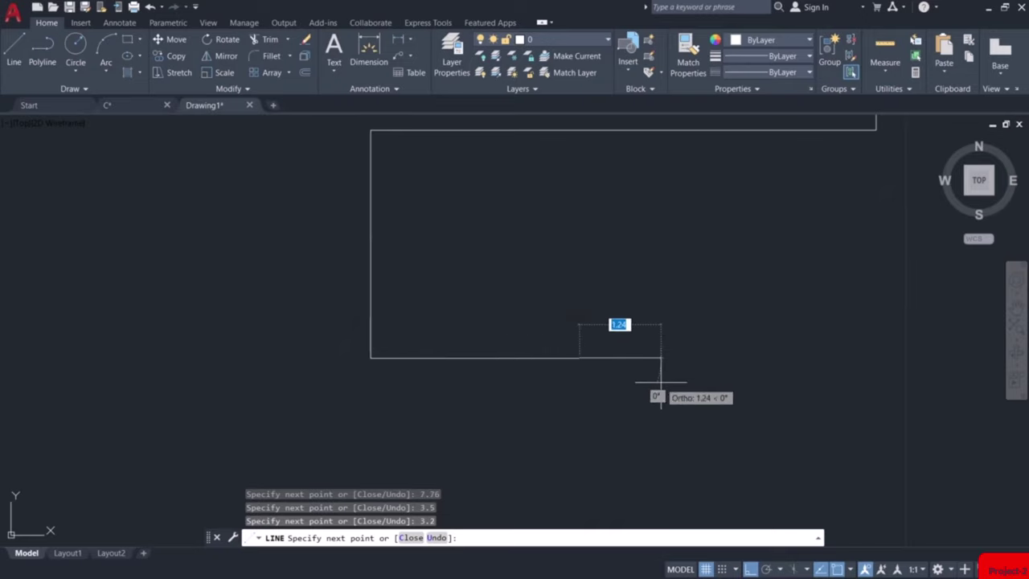
key(Return)
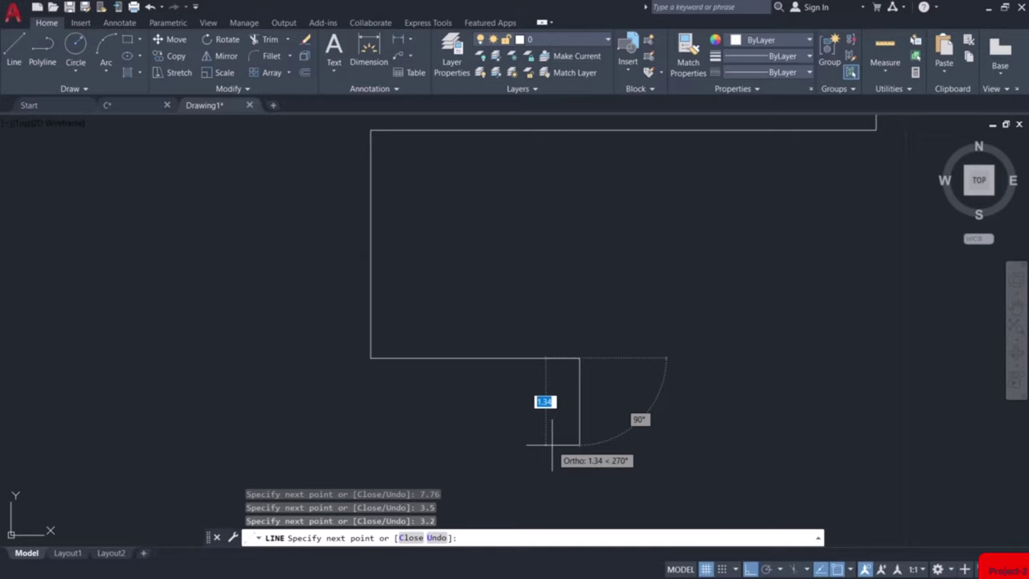
Extend the outline with a segment 3.2 m downward and a segment 2.73 m to the right
text(3.2)
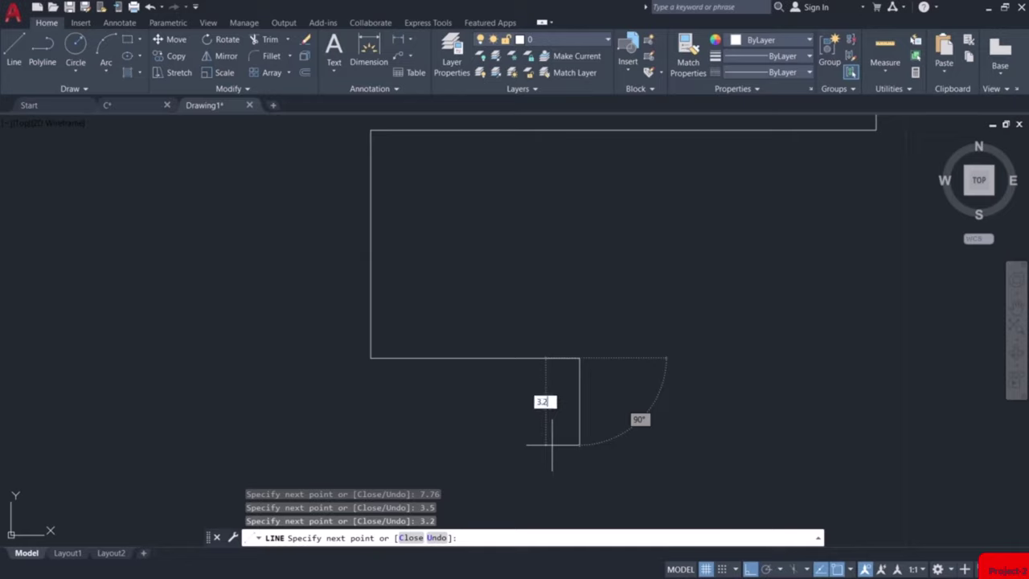
key(Return)
middle_drag(544, 436, 501, 314)
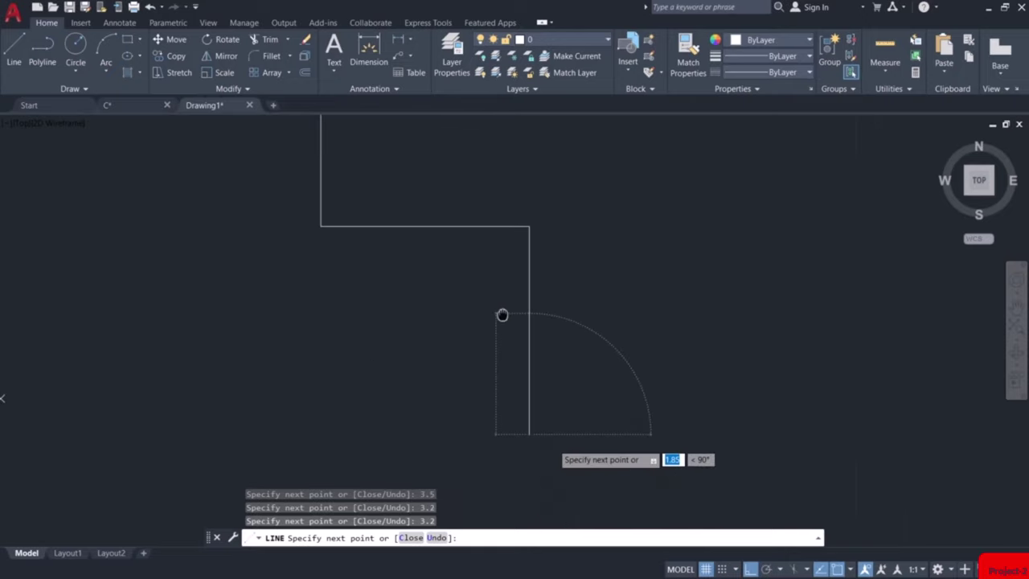
text(2.73)
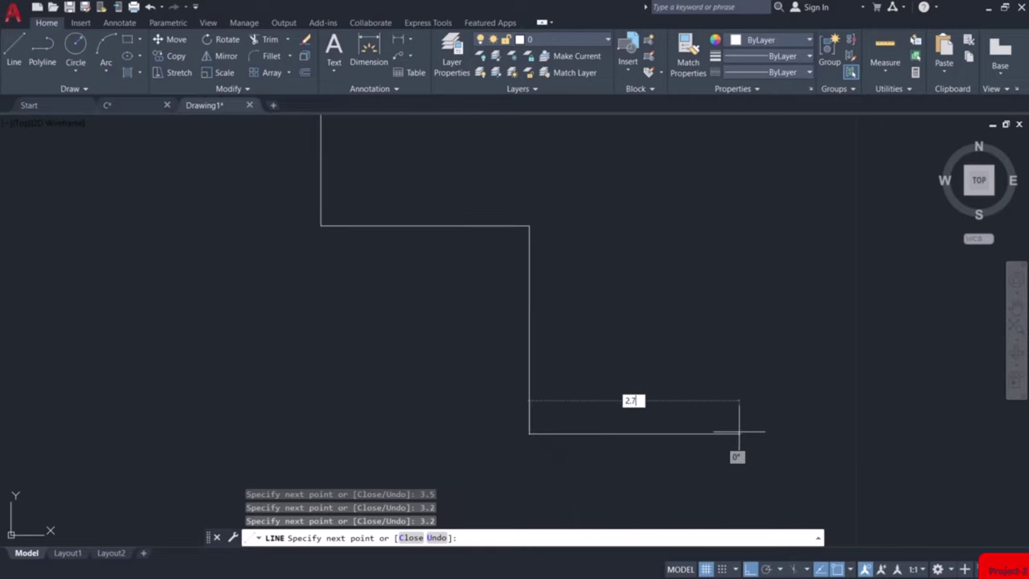
key(Return)
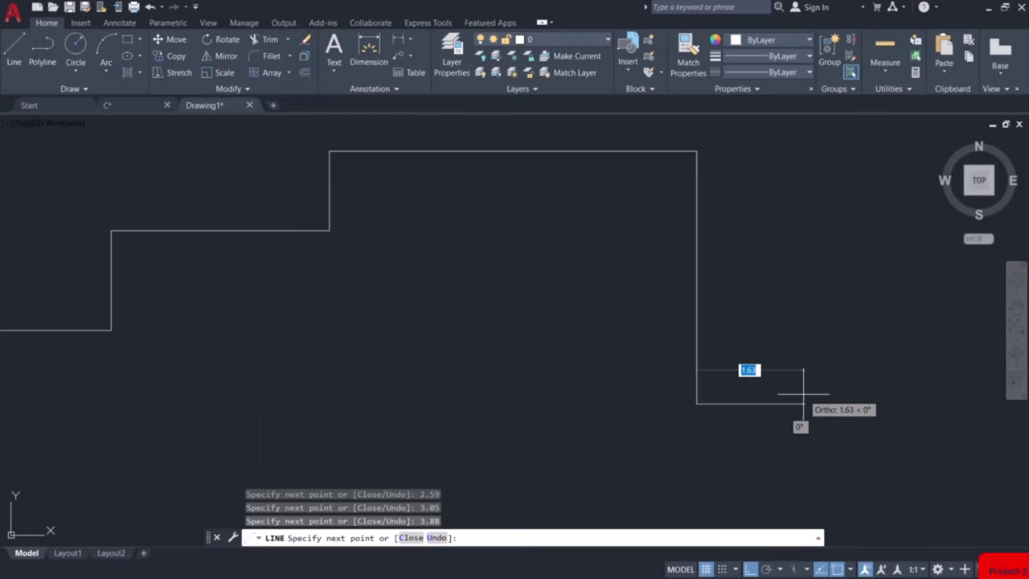
Finish the outline with a final 4.39 m segment to the right and end the Line command
text(4.39)
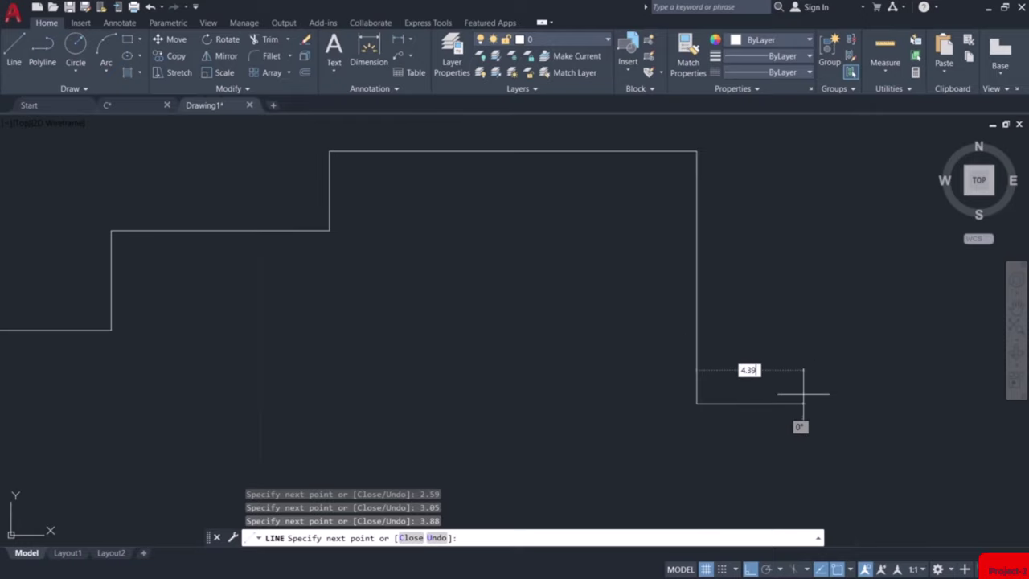
key(Return)
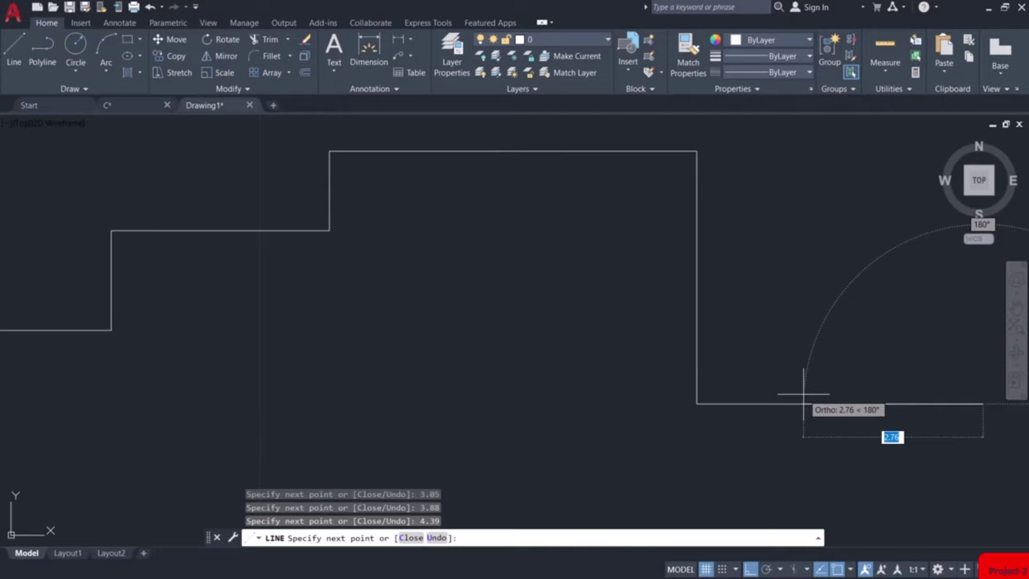
key(Escape)
scroll(804, 395, down, 5)
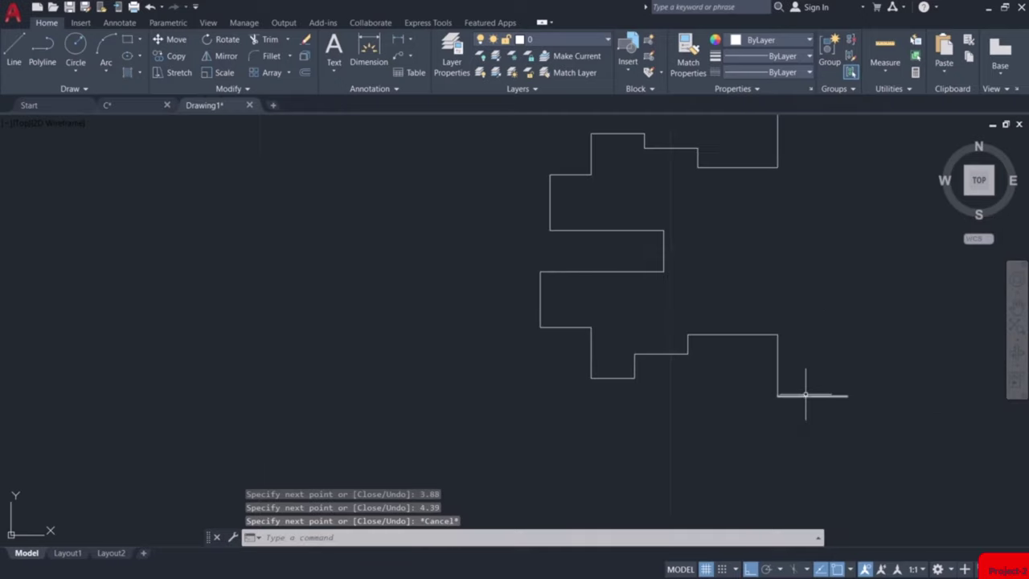
middle_drag(818, 318, 734, 367)
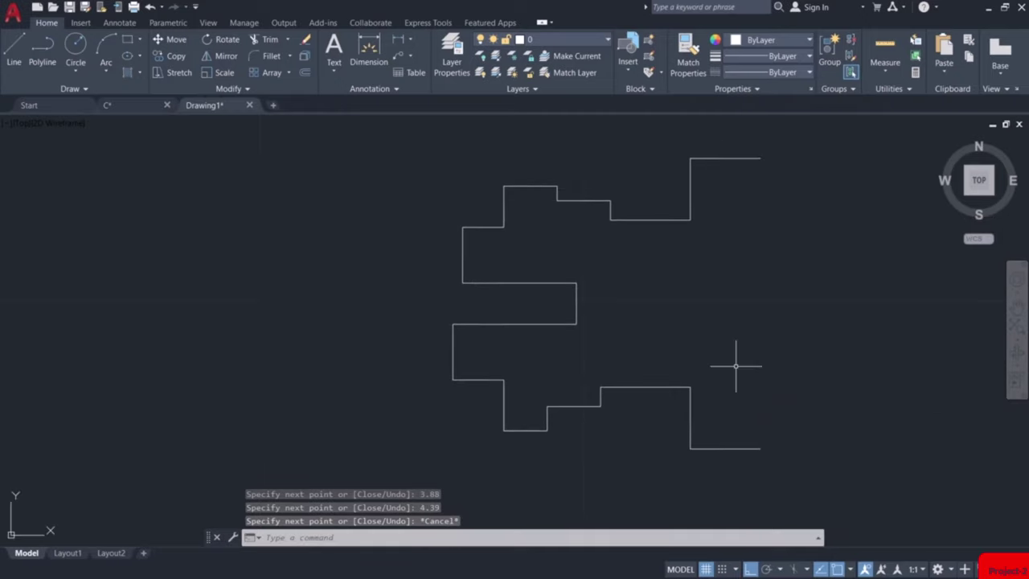
middle_drag(688, 288, 605, 307)
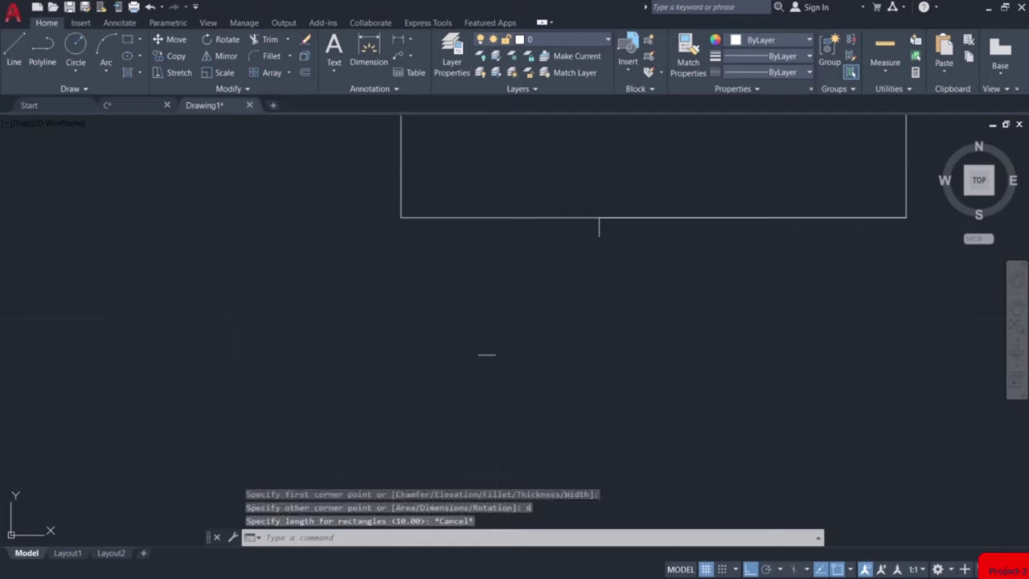
Draw a rectangle 2.12 m long and 2.74 m wide, extending down and left from where the short vertical line meets the horizontal edge
key(Return)
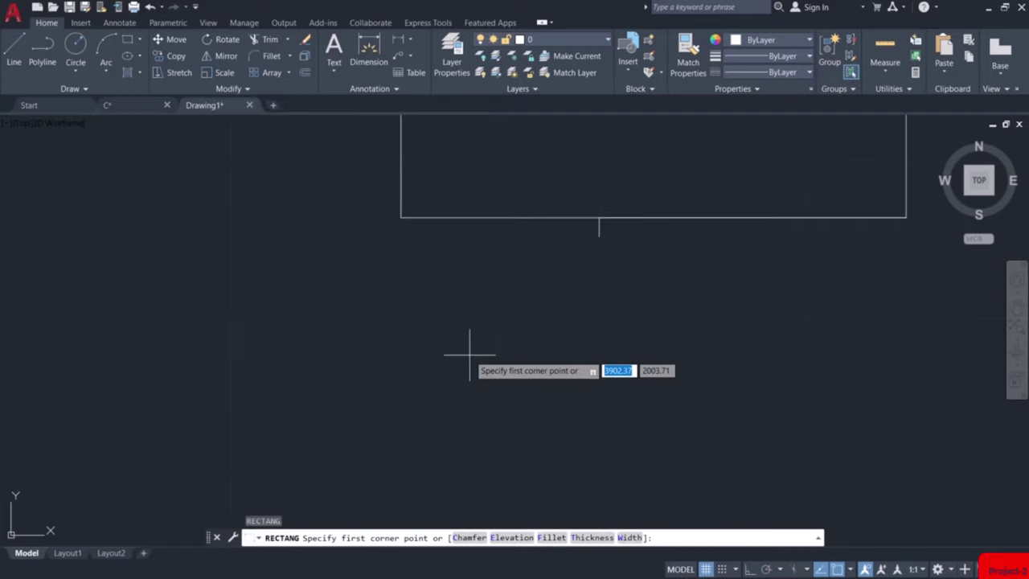
click(599, 217)
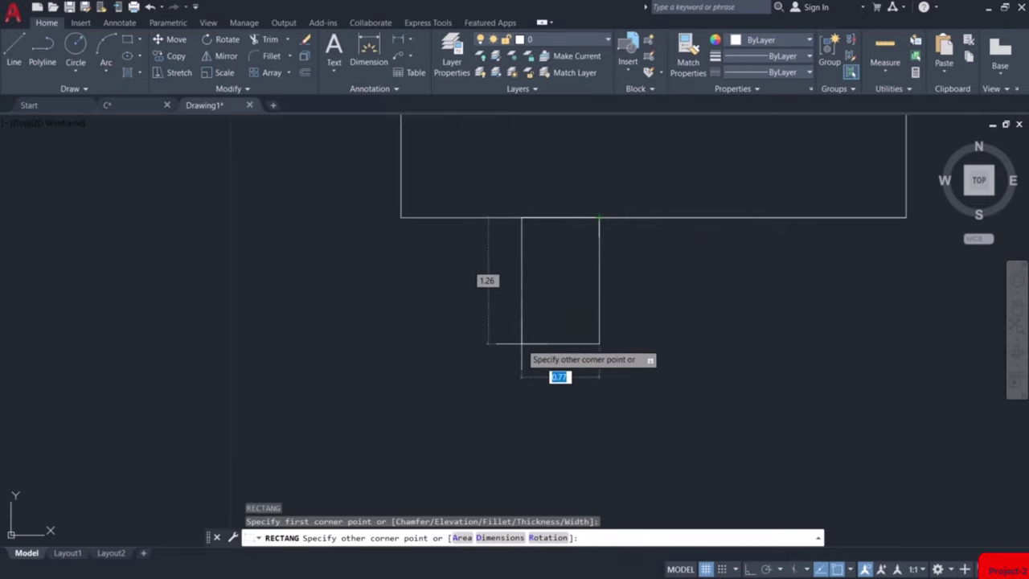
text(d)
key(Return)
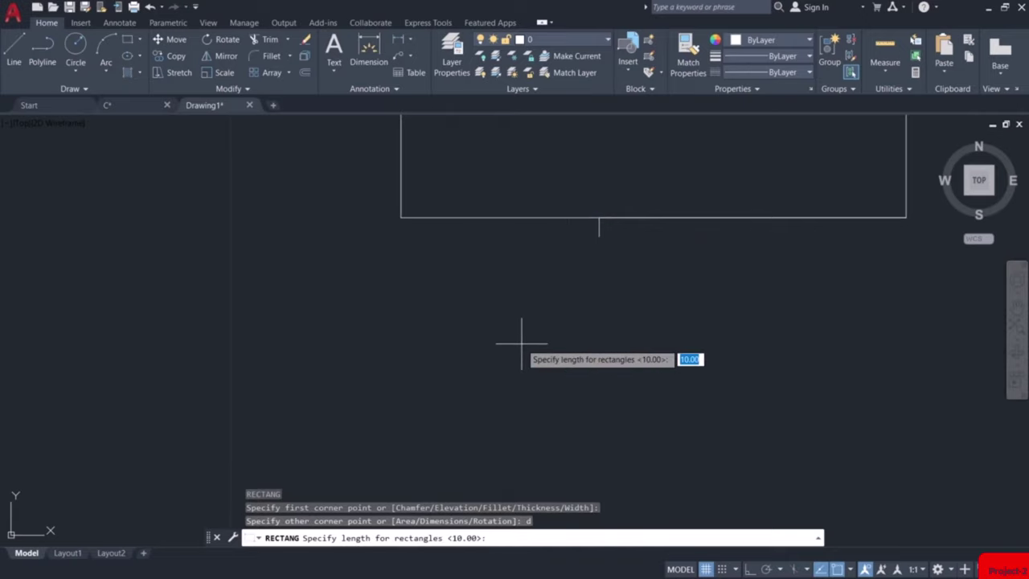
text(211)
key(Return)
text(2.74)
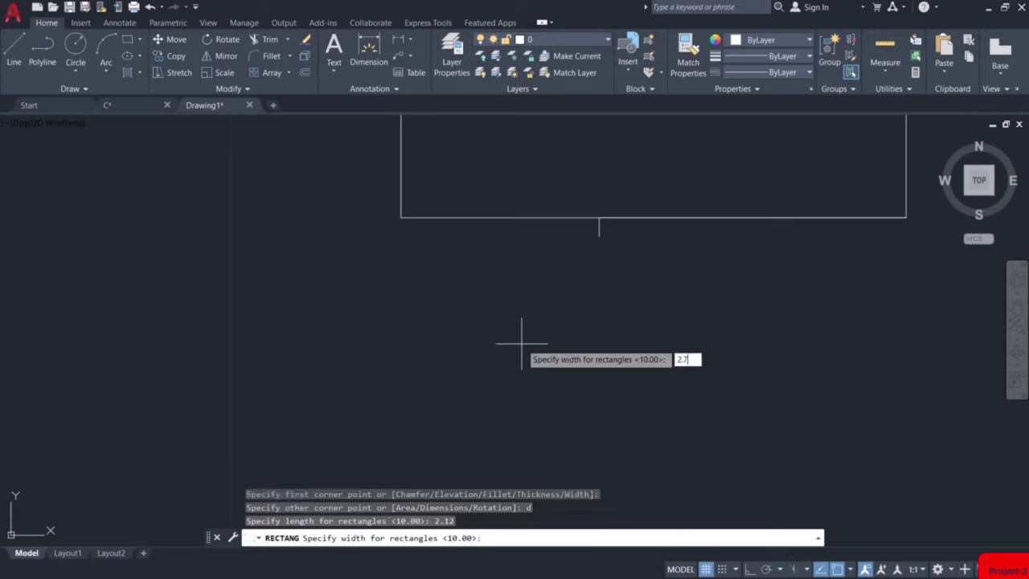
key(Return)
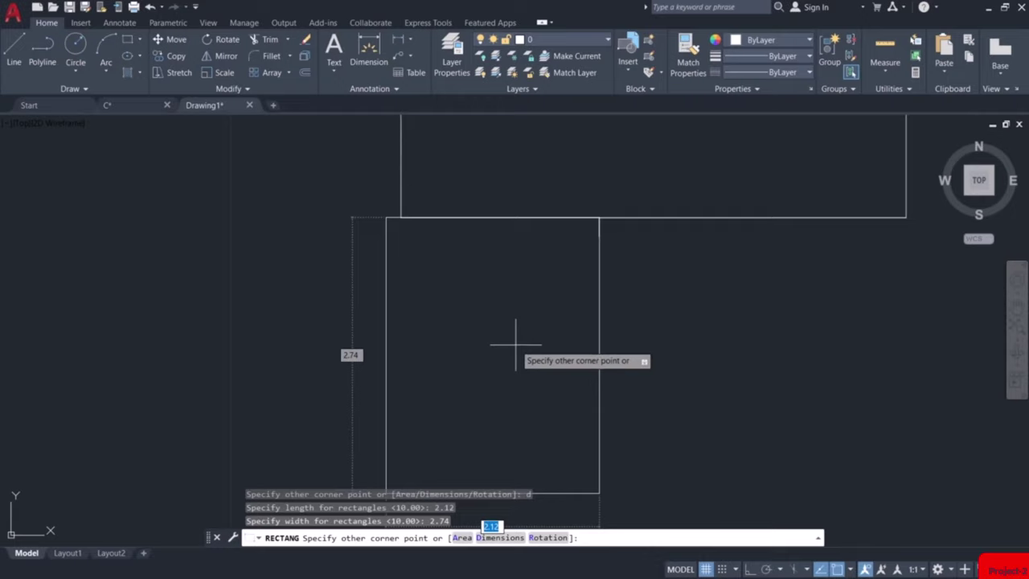
click(516, 345)
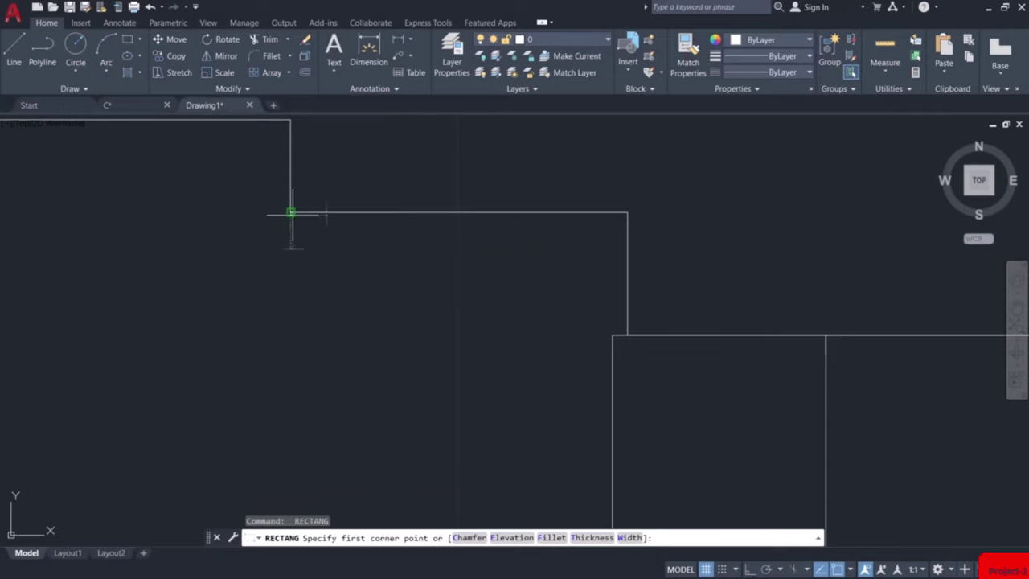
Draw a rectangle filling the outline's step beside the 2.12 by 2.74 m rectangle, snapping to the step's opposite corners
click(291, 212)
click(627, 335)
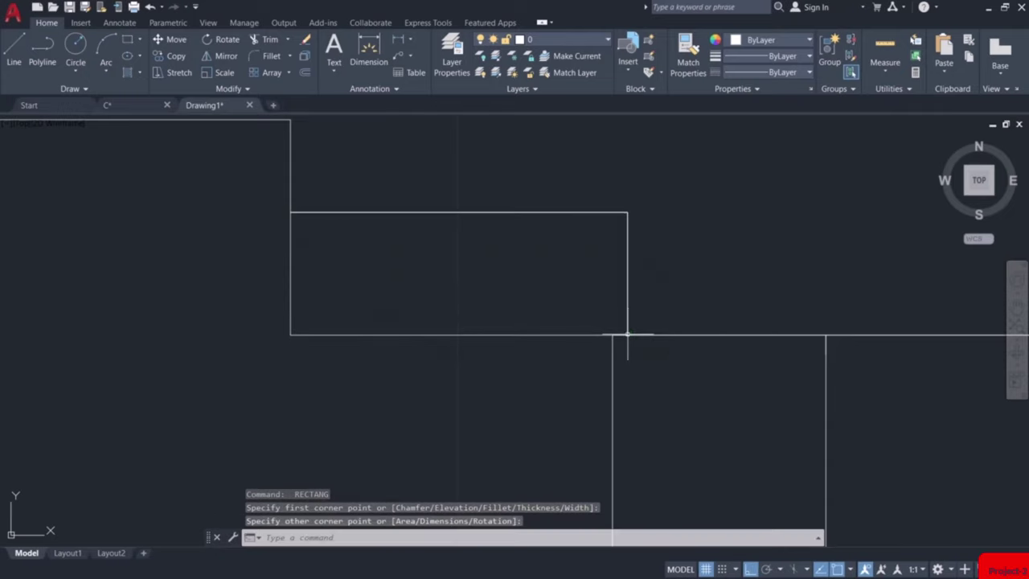
Draw a rectangle 3.35 m long and 2.74 m wide from the upper-left corner of the outline's raised block, extending down and right
mouse_move(525, 378)
middle_down()
mouse_move(552, 389)
mouse_move(782, 367)
middle_up()
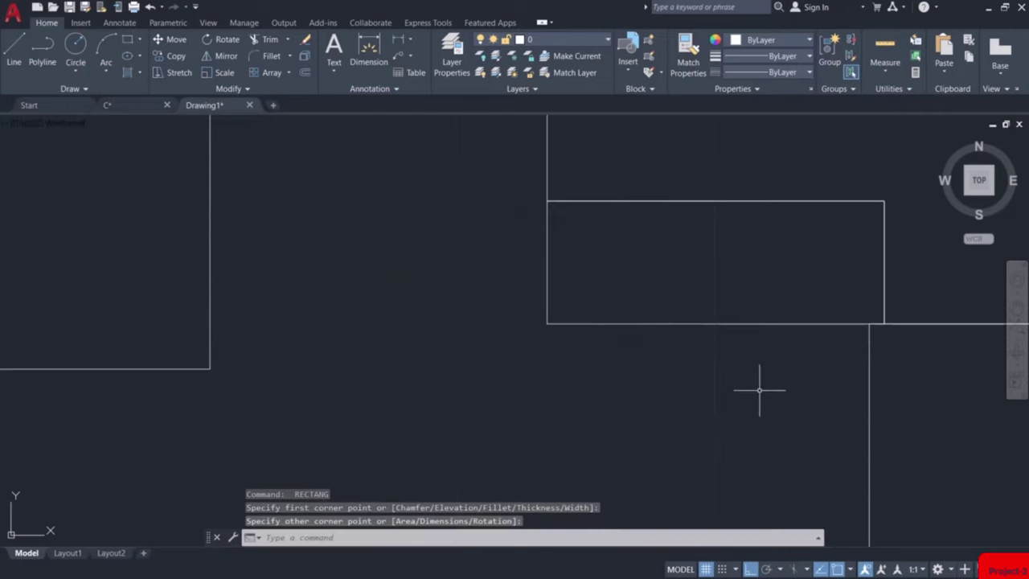
middle_drag(489, 348, 535, 381)
key(Return)
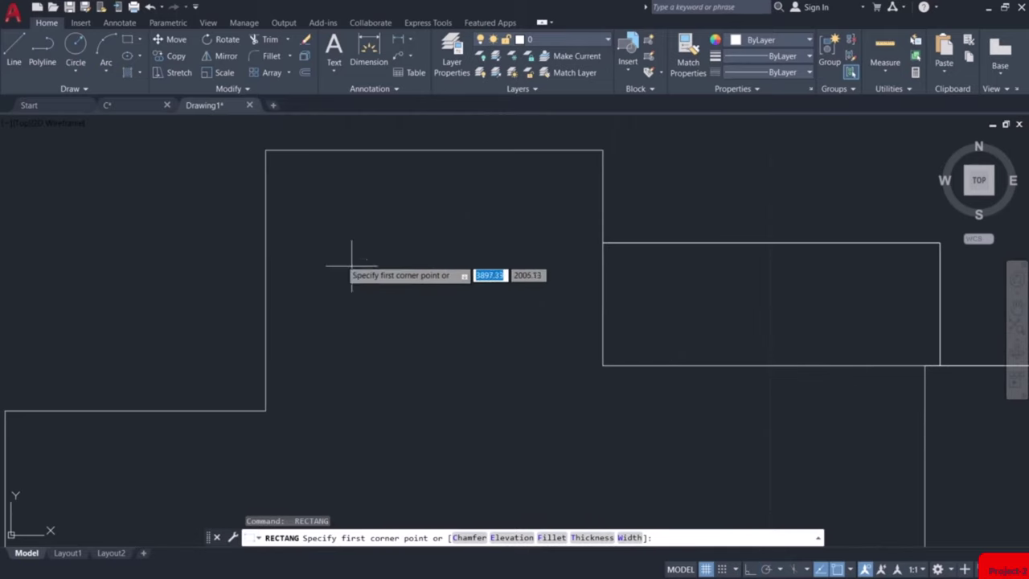
click(266, 152)
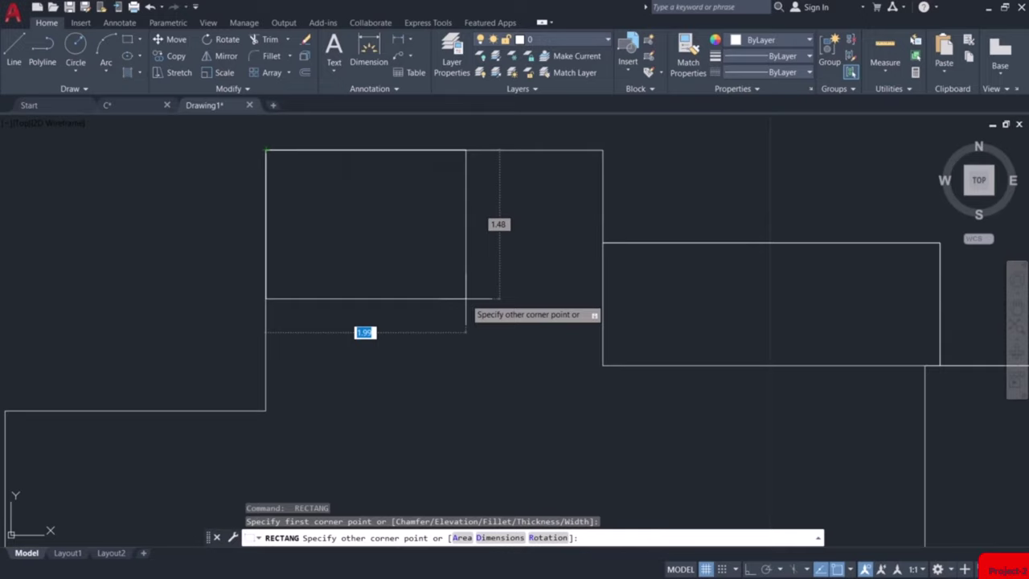
text(d)
key(Return)
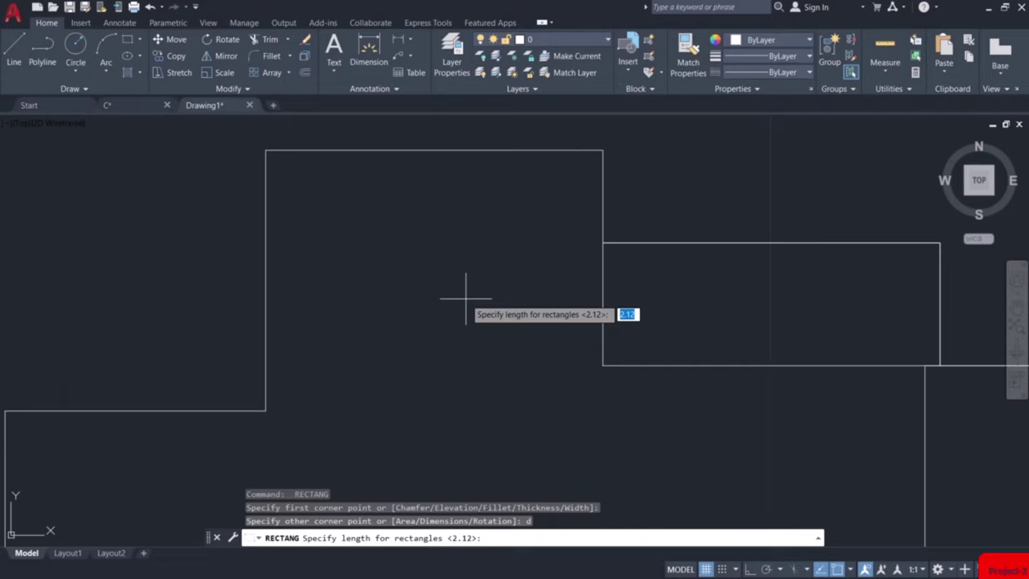
text(2)
key(BackSpace)
text(3.35)
key(Return)
text(2.74)
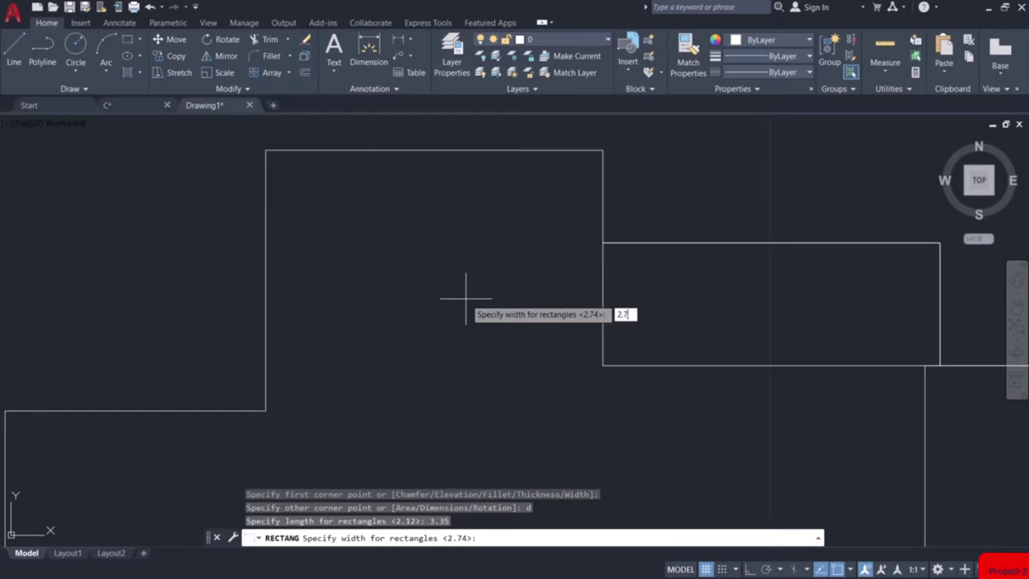
key(Return)
click(465, 298)
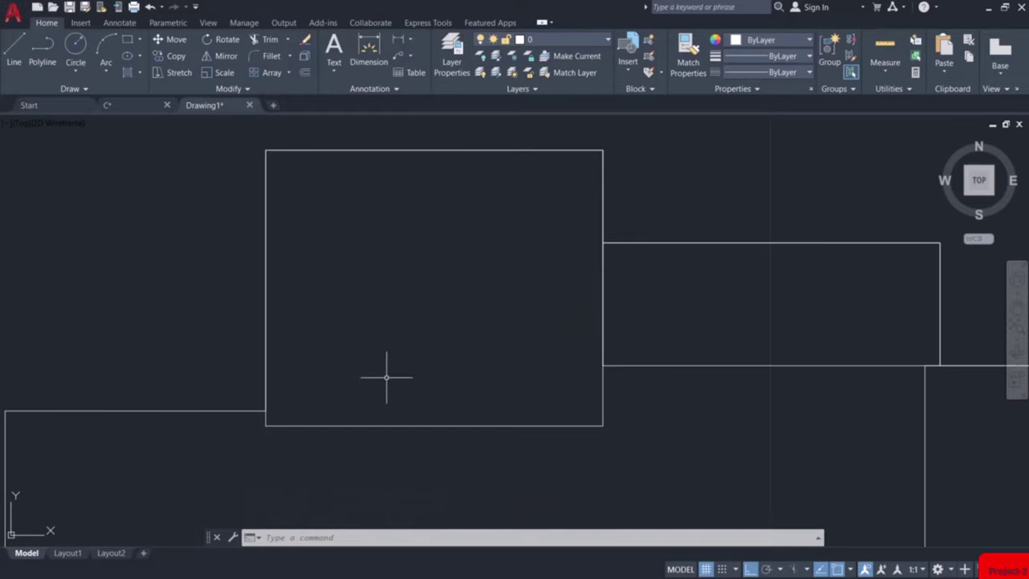
Draw a rectangle 3.35 m long and 3.5 m wide from the upper-left corner of the outline's lower-left block, extending down and right
middle_drag(389, 374, 587, 149)
scroll(495, 285, down, 2)
key(Return)
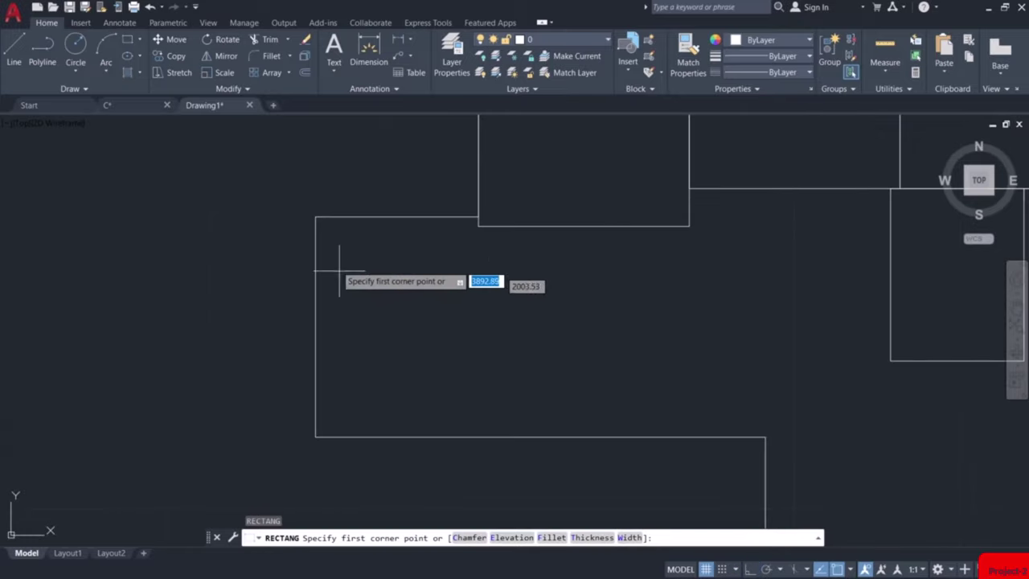
click(315, 217)
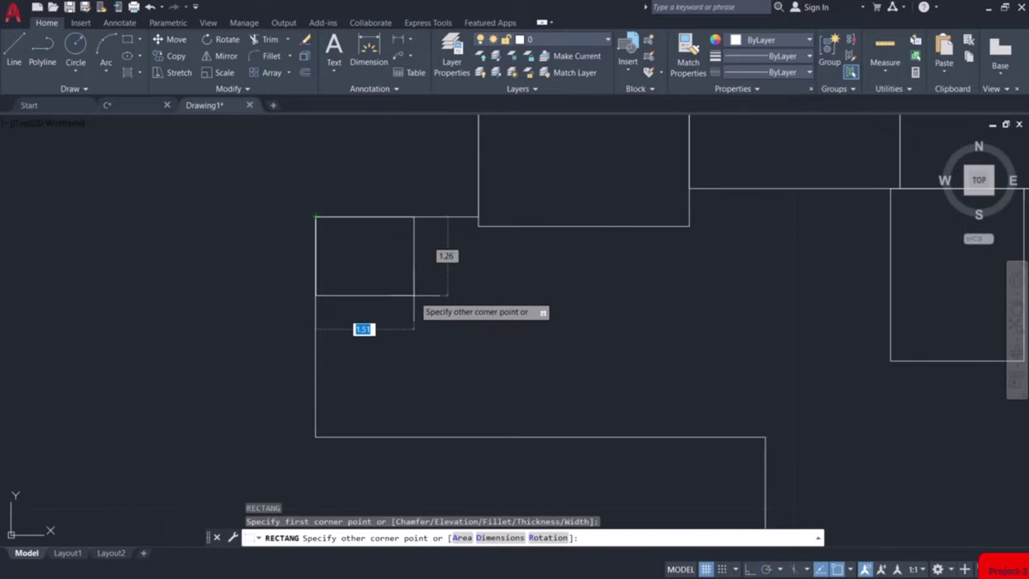
text(d)
key(Return)
text(3.35)
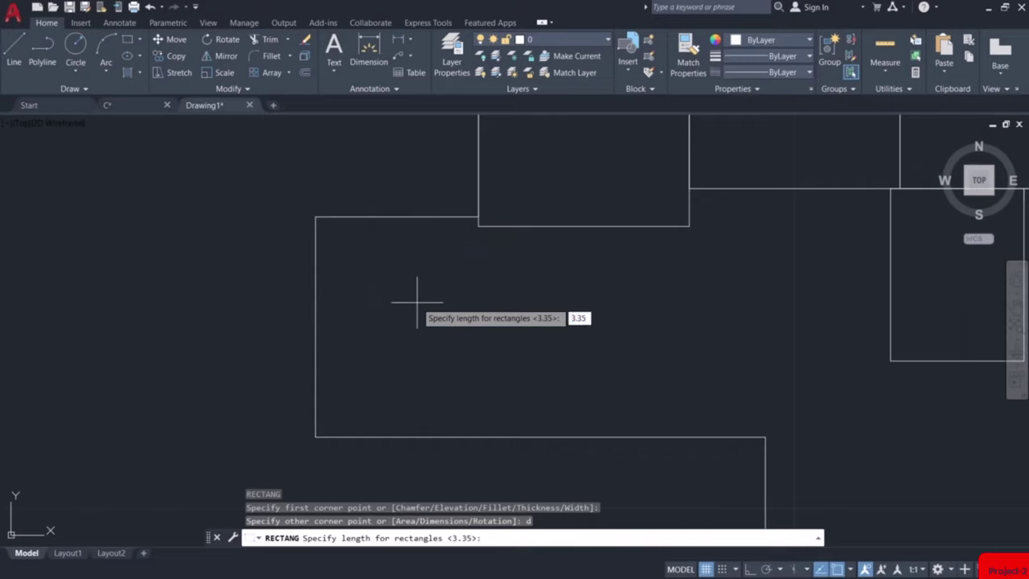
key(Return)
text(3.5)
key(Return)
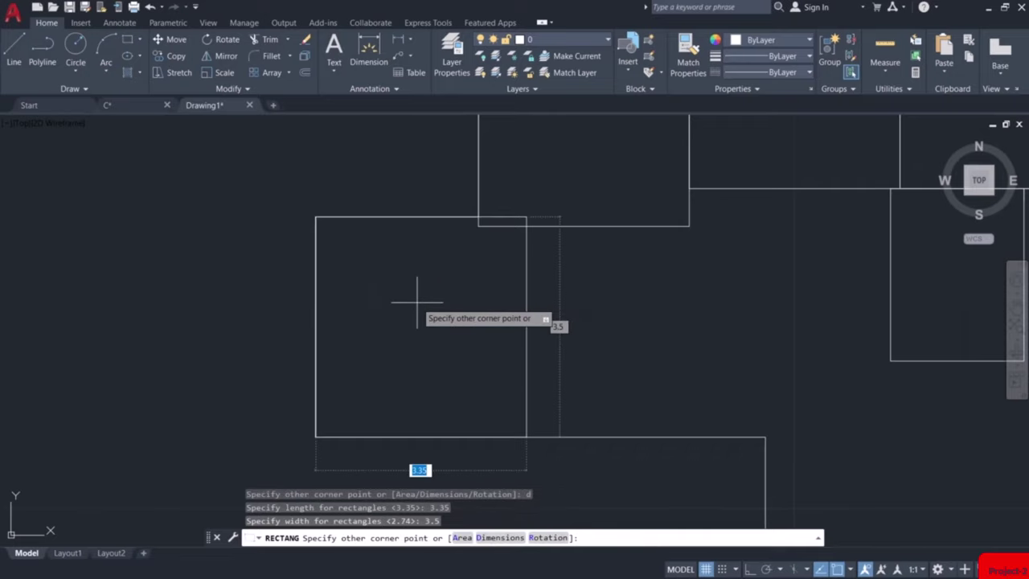
click(530, 447)
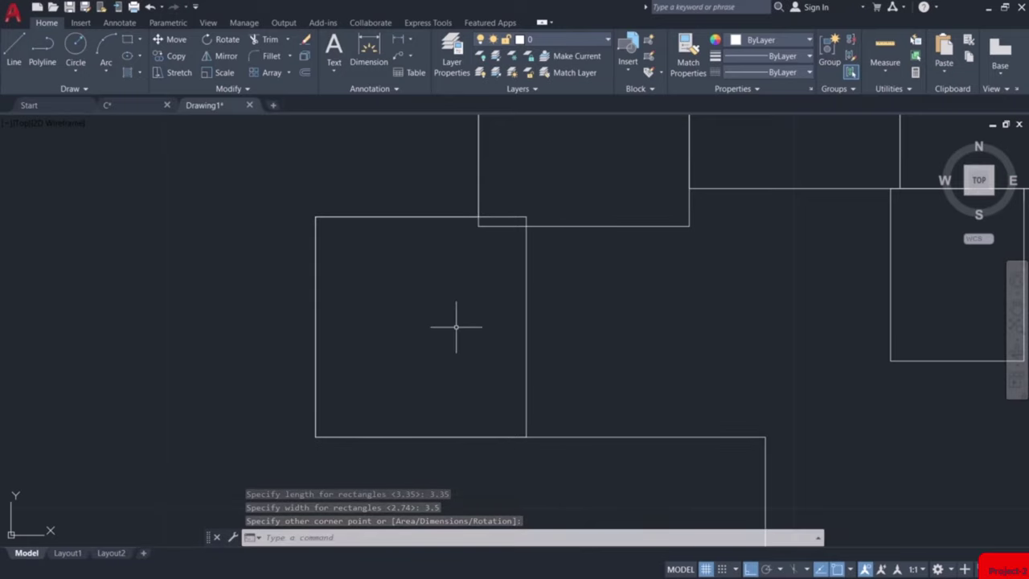
Draw a rectangle 1.22 m long and 1.52 m wide from the 3.35 by 3.5 m rectangle's lower-right corner, extending up and right
key(Return)
click(526, 437)
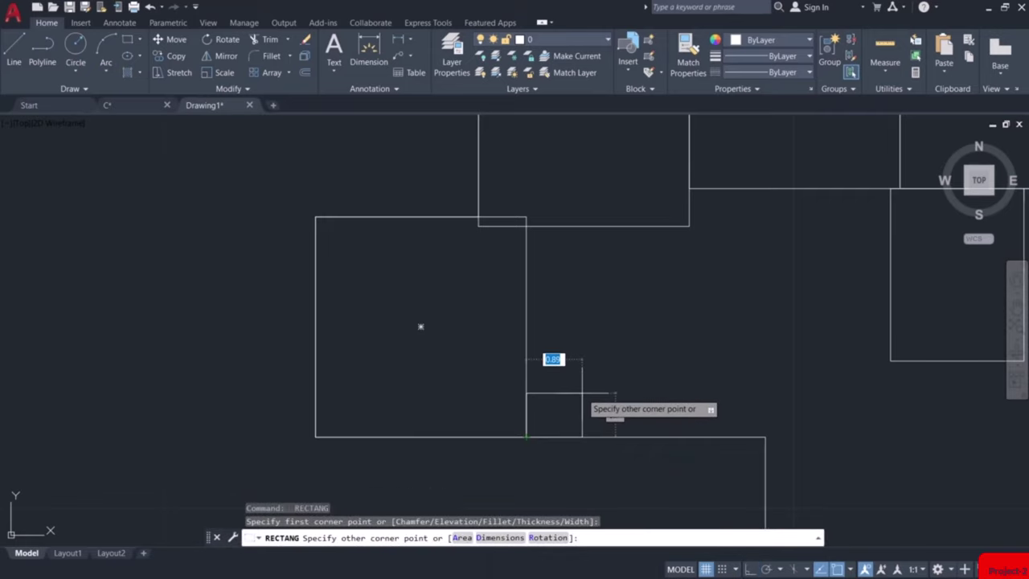
text(d)
key(Return)
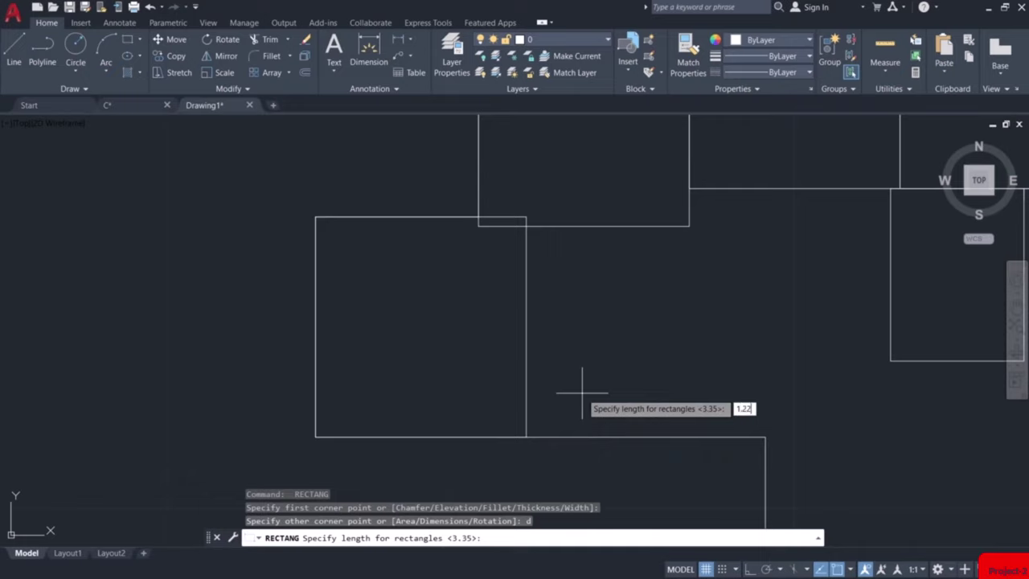
key(Return)
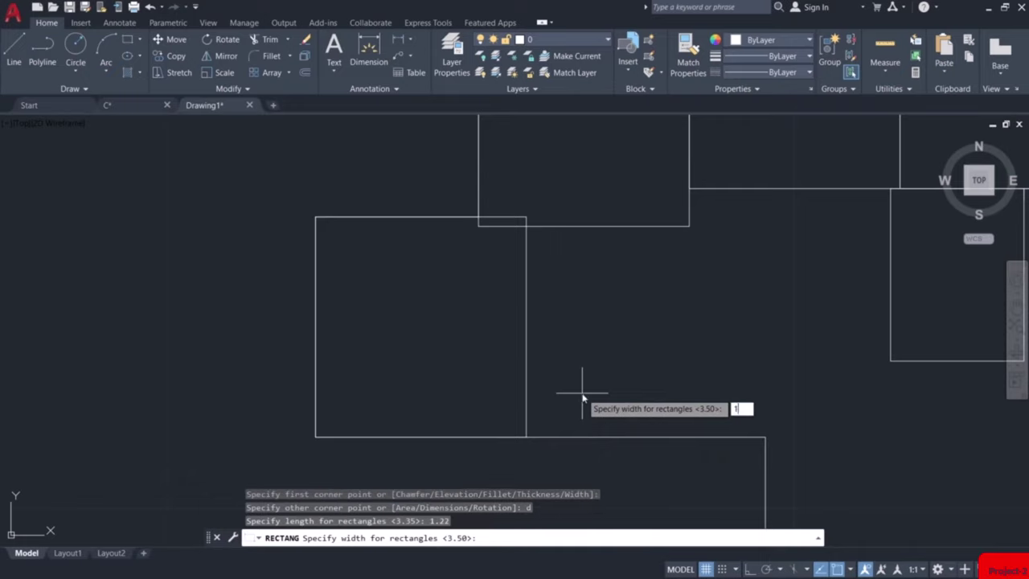
text(1.52)
key(Return)
click(584, 381)
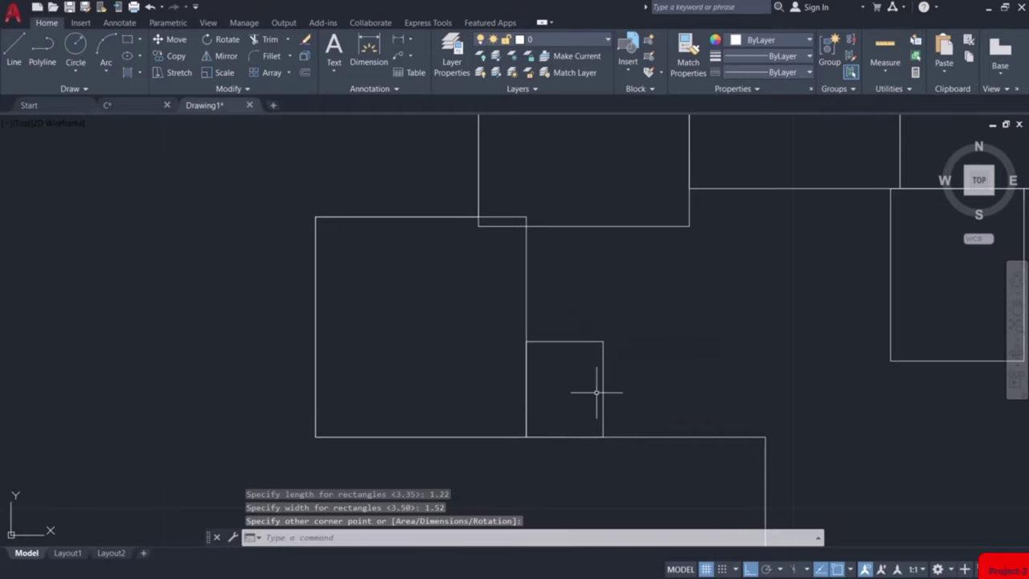
Draw a rectangle 1.52 m long and 2.43 m wide up from the outline's lower edge, slightly overlapping the 1.22 by 1.52 m rectangle's right side
middle_drag(590, 393, 494, 407)
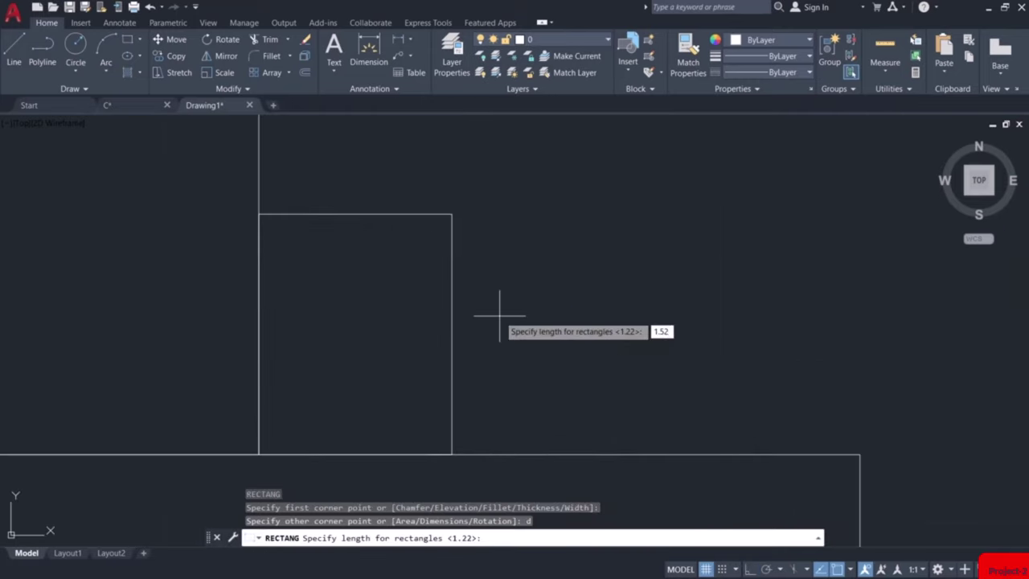
text(1.52)
key(Return)
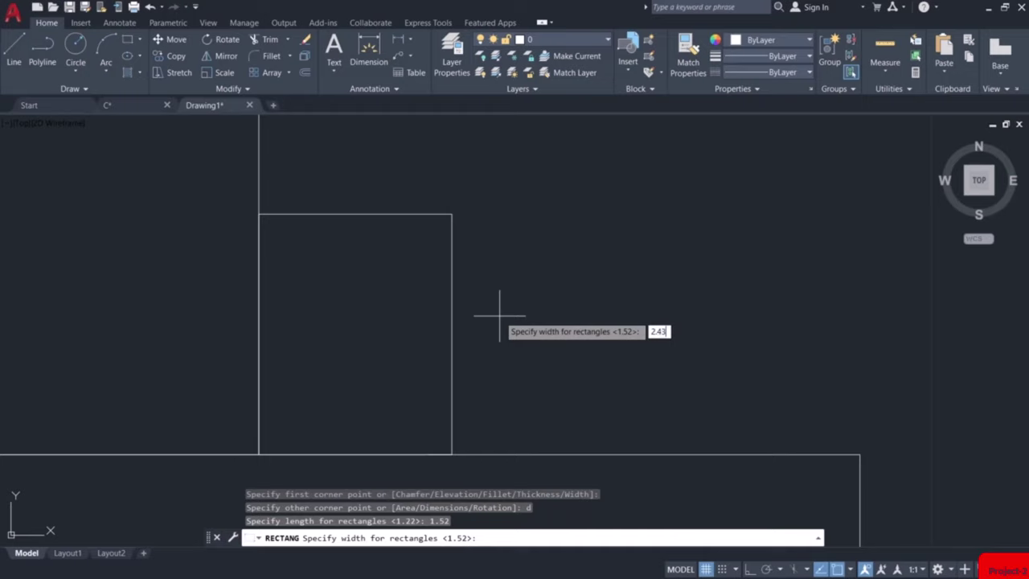
key(Return)
click(715, 198)
middle_drag(710, 236, 677, 282)
scroll(678, 282, down, 2)
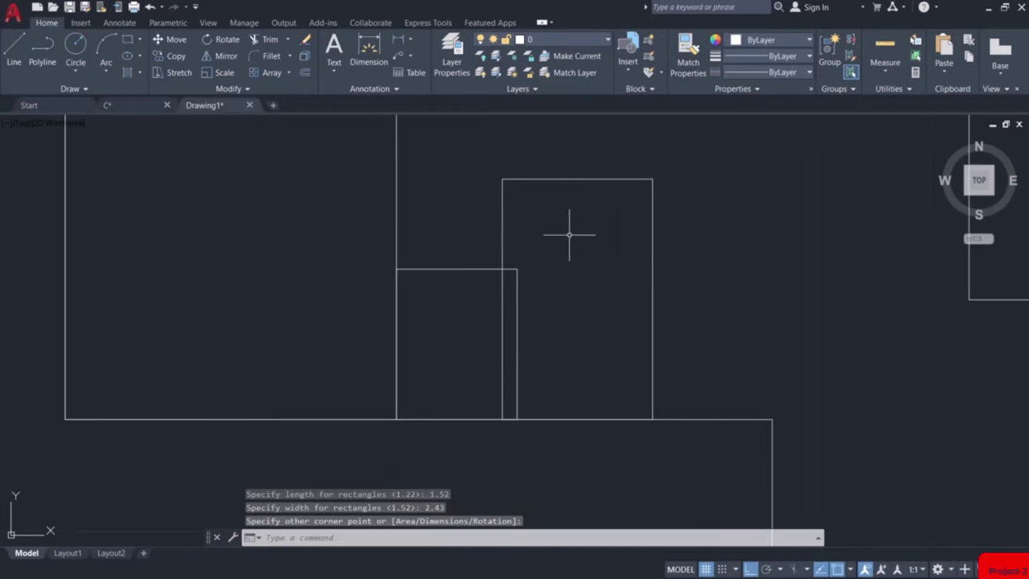
middle_drag(608, 322, 455, 351)
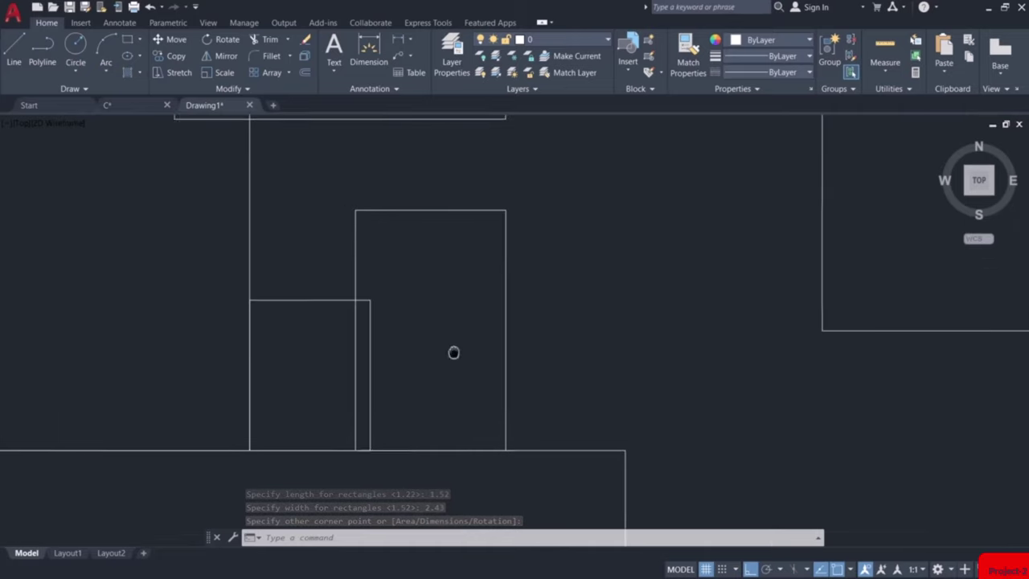
scroll(455, 352, down, 2)
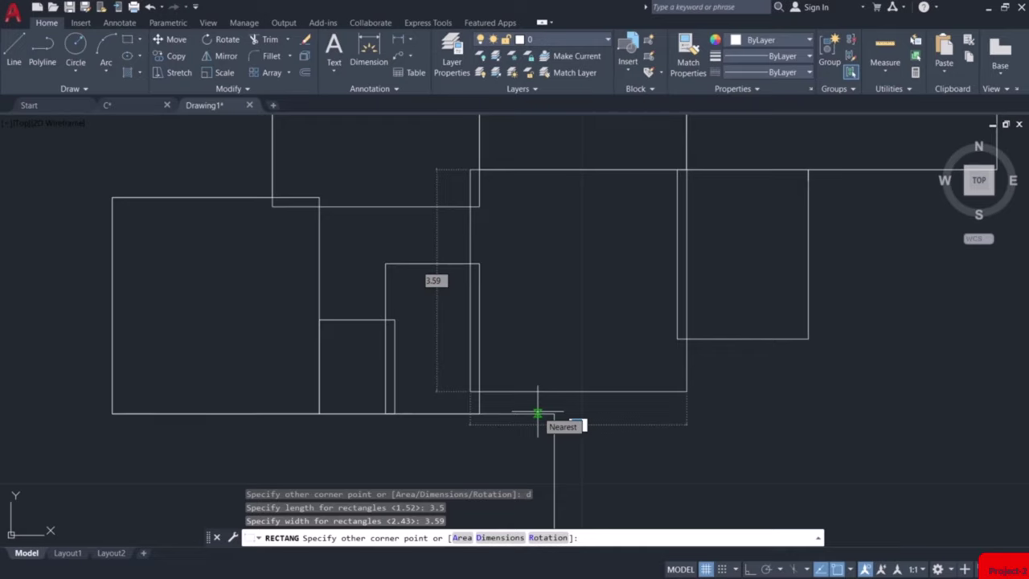
key(Escape)
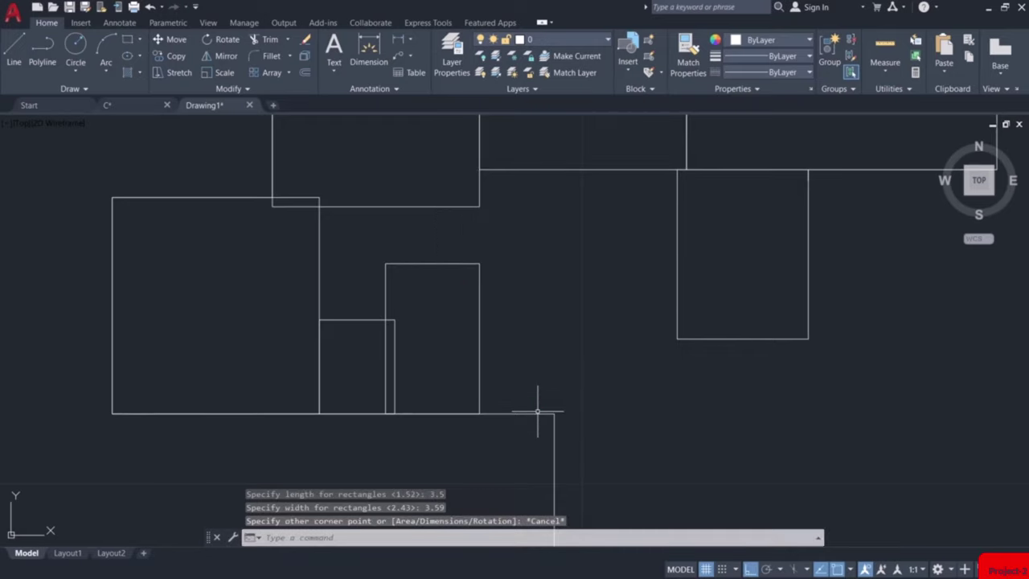
Draw a rectangle 3.5 m long and 3.95 m wide from the lower-right corner of the step-filling rectangle, extending down and left
text(rec)
key(Return)
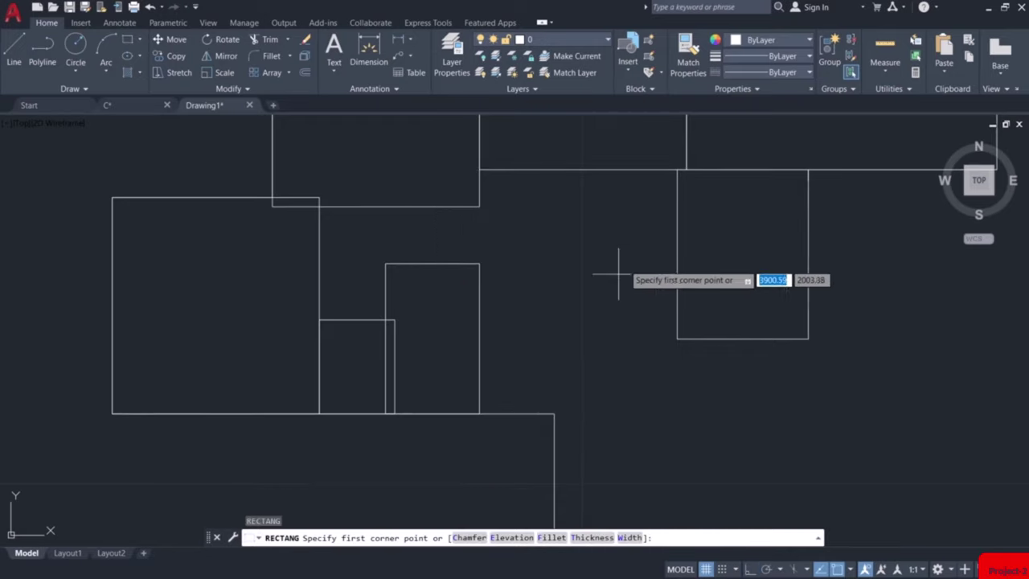
click(687, 169)
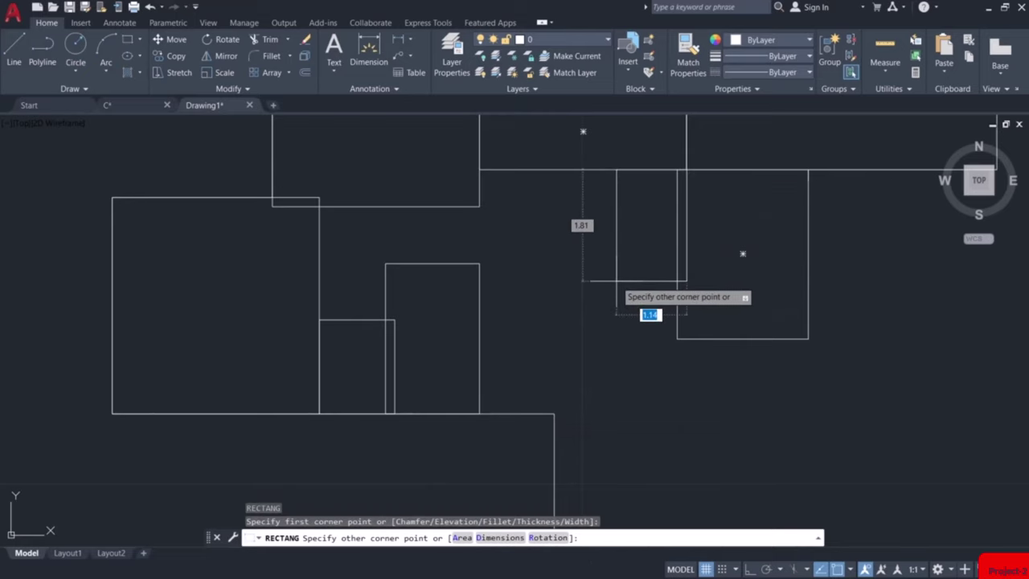
text(d)
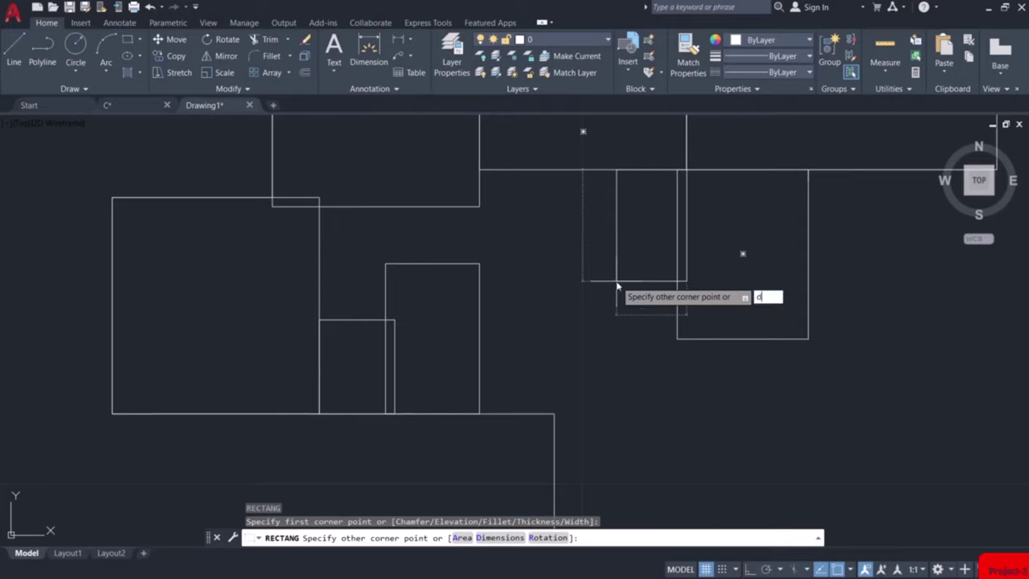
key(Return)
text(3.5)
key(Return)
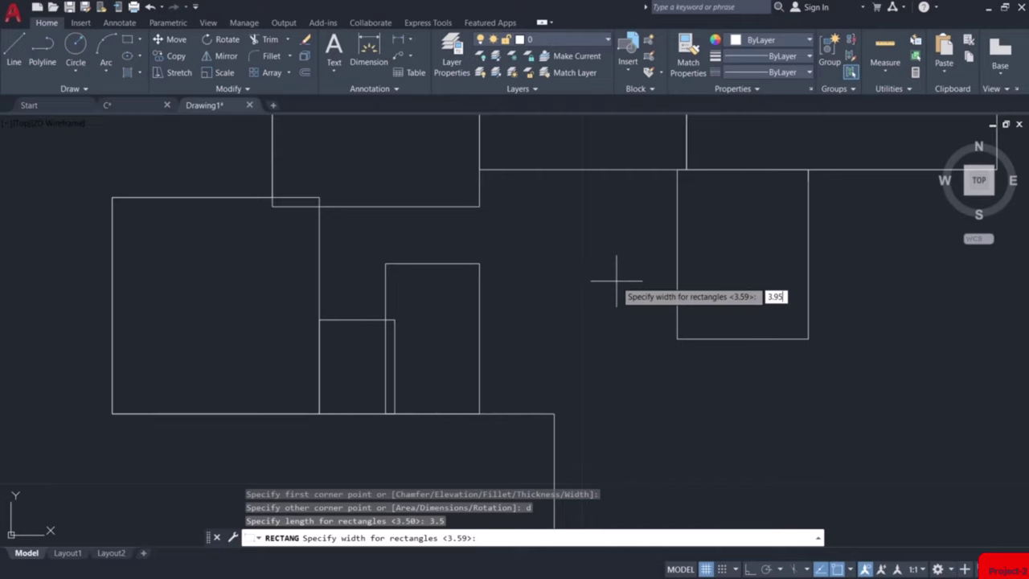
text(3.95)
key(Return)
click(556, 315)
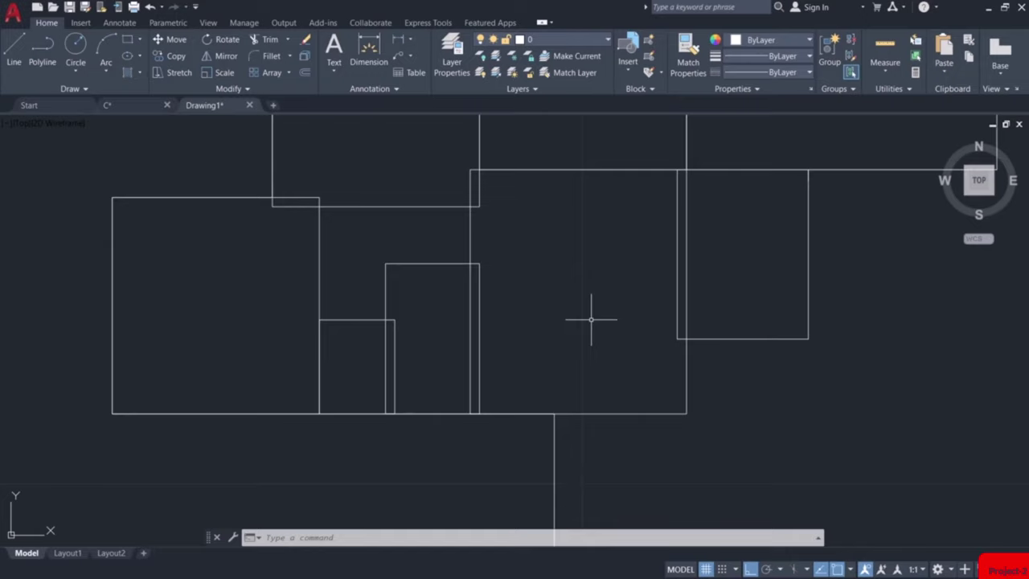
Offset the 3.5 by 3.95 m rectangle inward by 0.15 m
middle_drag(591, 319, 561, 389)
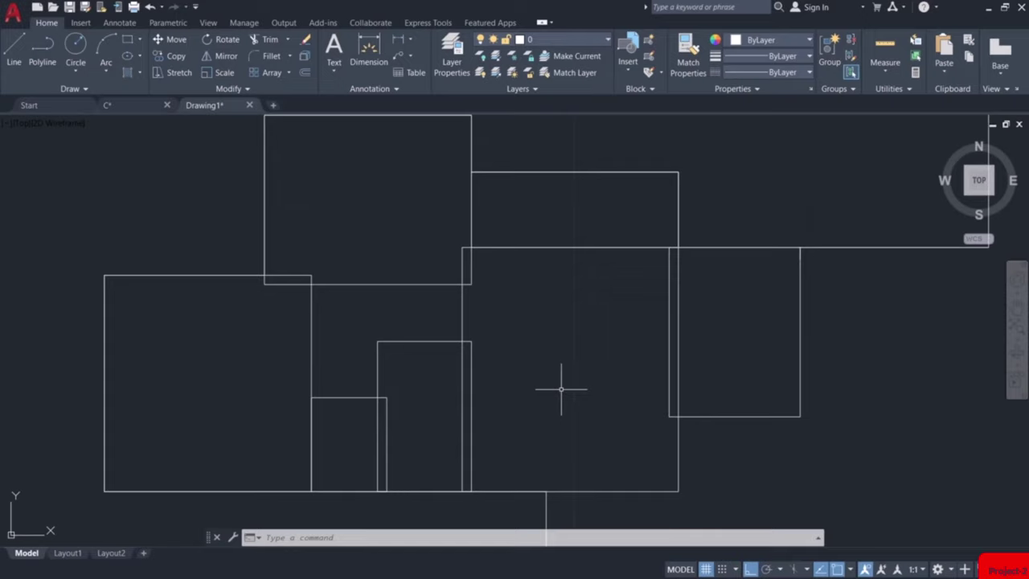
key(Return)
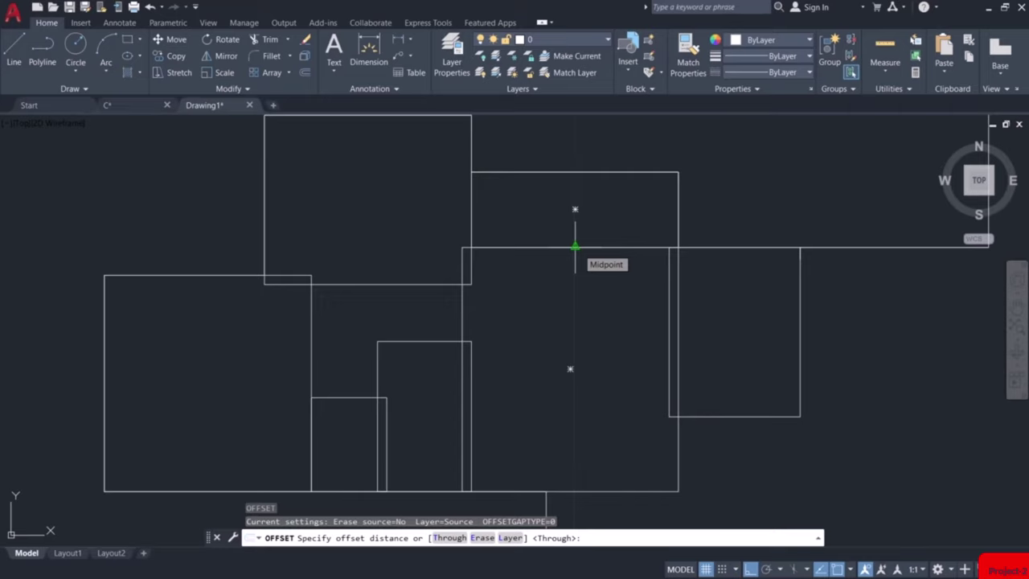
click(575, 246)
text(0)
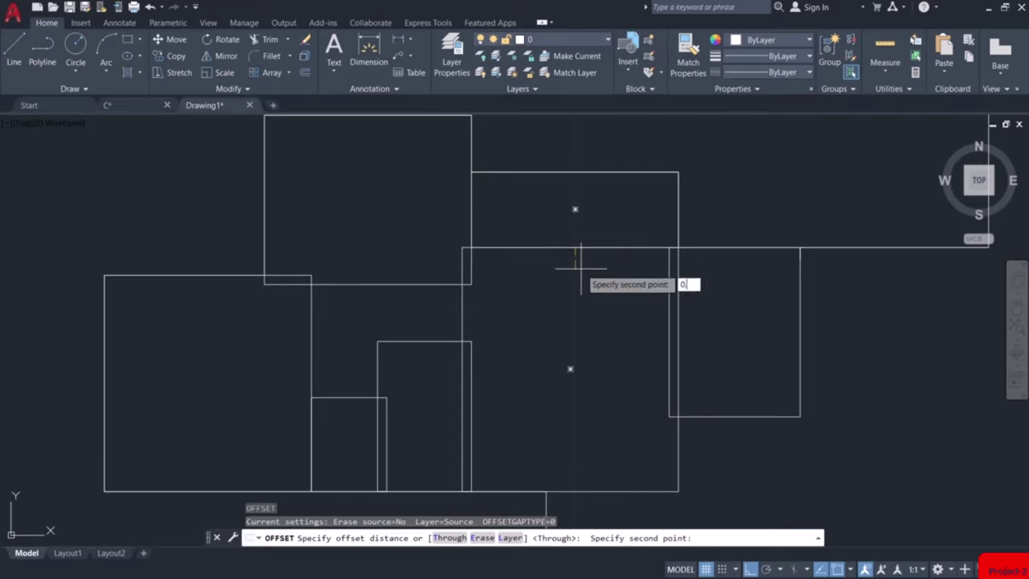
text(.15)
key(Return)
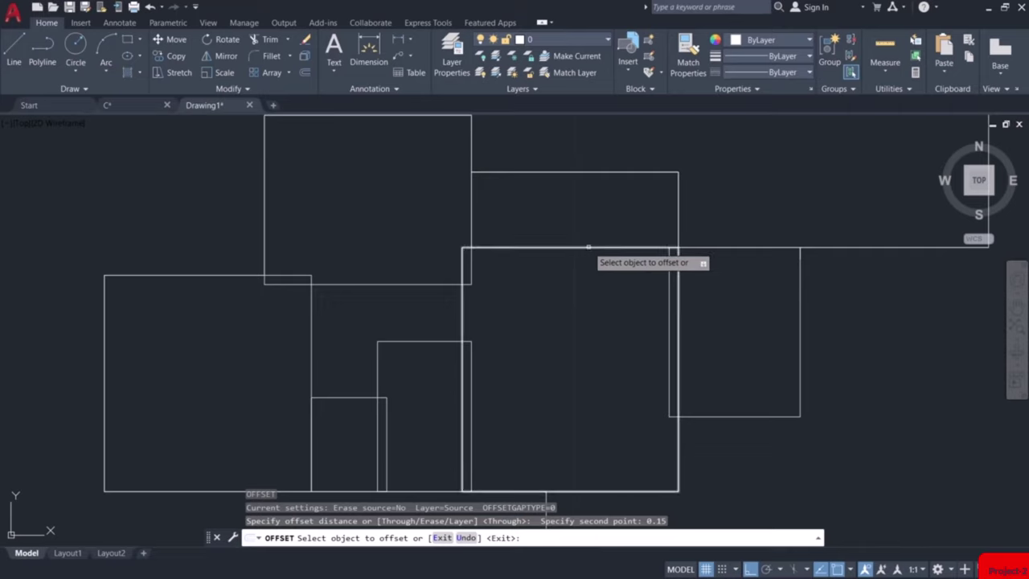
click(591, 248)
click(594, 278)
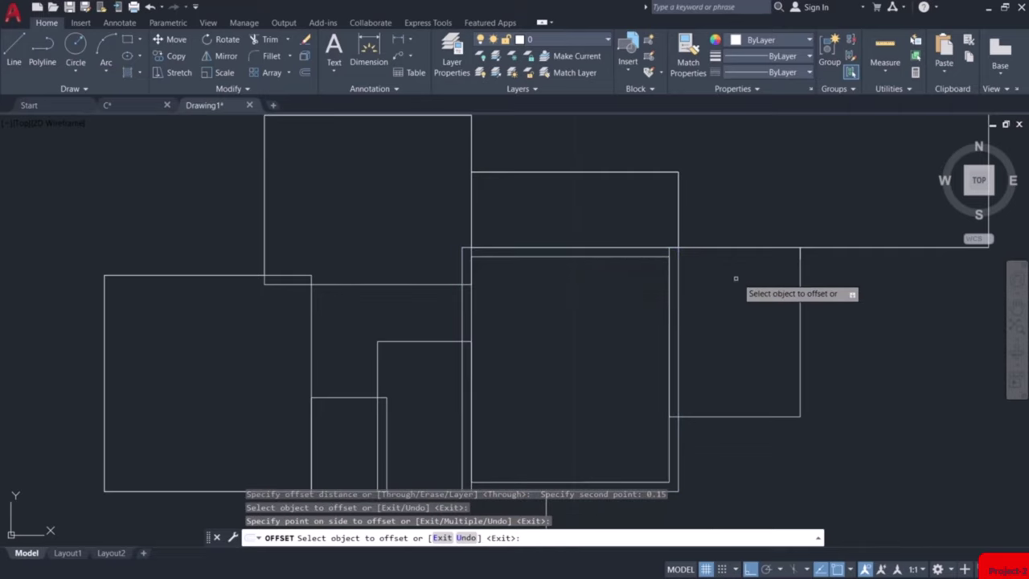
Offset the 2.12 by 2.74 m and the 3.35 by 2.74 m rectangles inward by 0.15 m
click(798, 287)
click(747, 305)
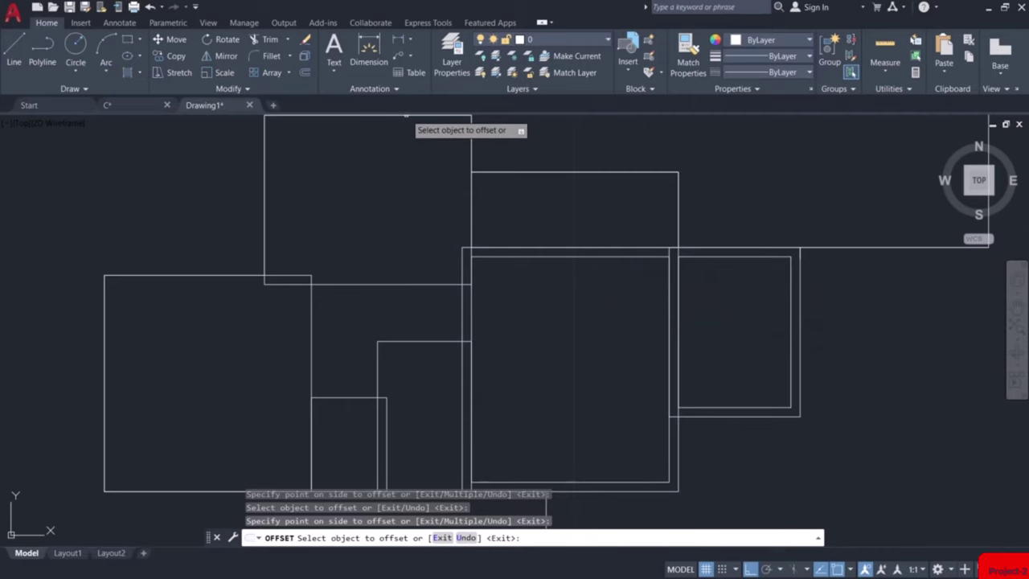
middle_drag(411, 154, 445, 199)
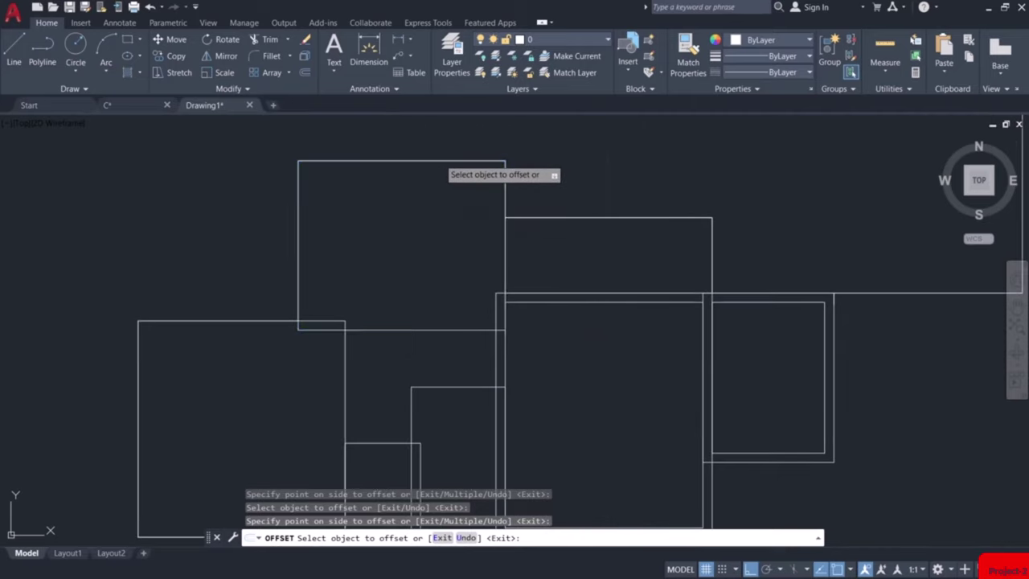
click(440, 161)
click(400, 246)
Offset the large lower-left room rectangle inward by 0.15 m
click(258, 321)
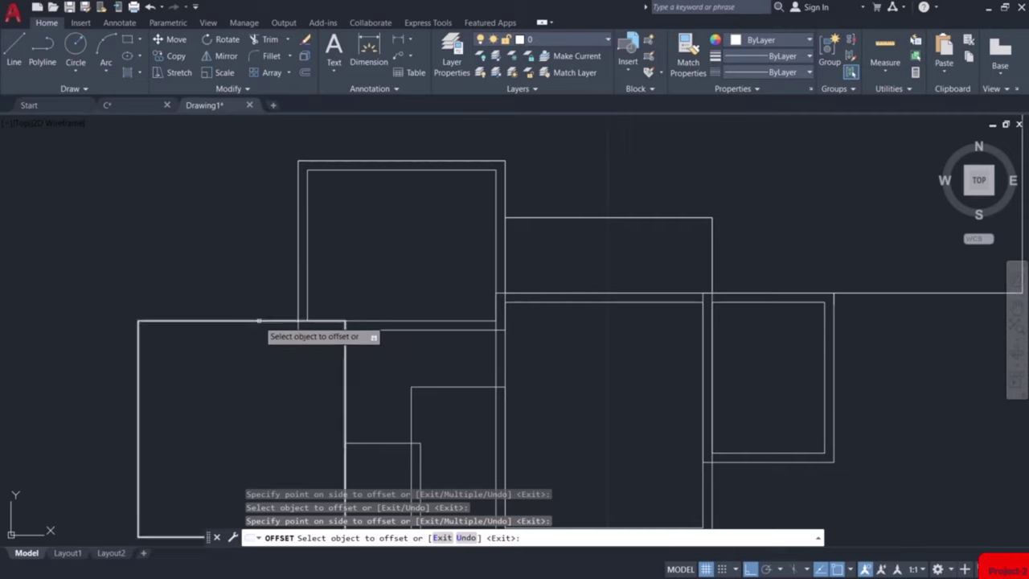
click(254, 323)
click(257, 322)
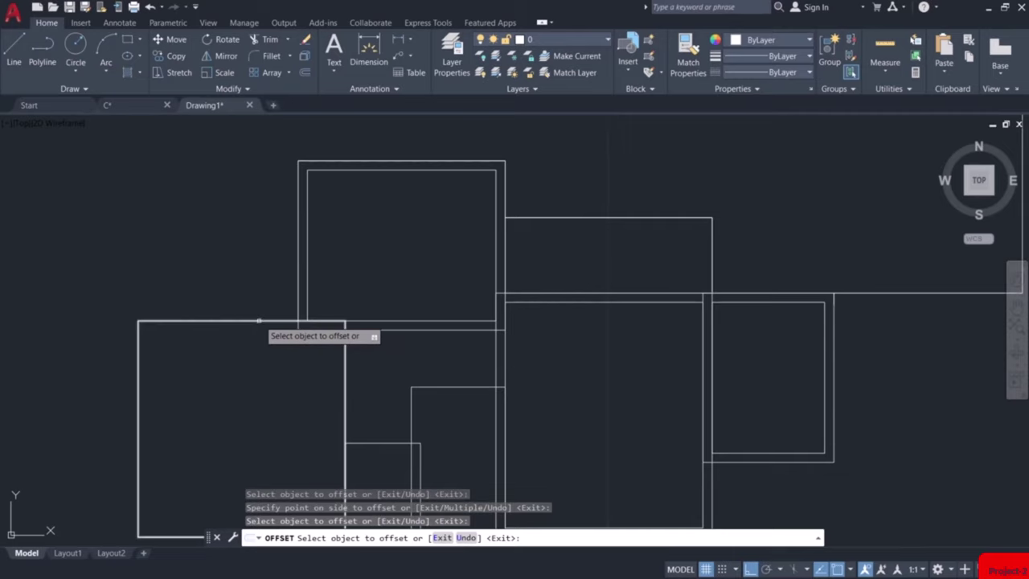
click(274, 345)
Offset the 1.22 by 1.52 m and the 1.52 by 2.43 m rectangles inward by 0.15 m
middle_drag(274, 345, 383, 289)
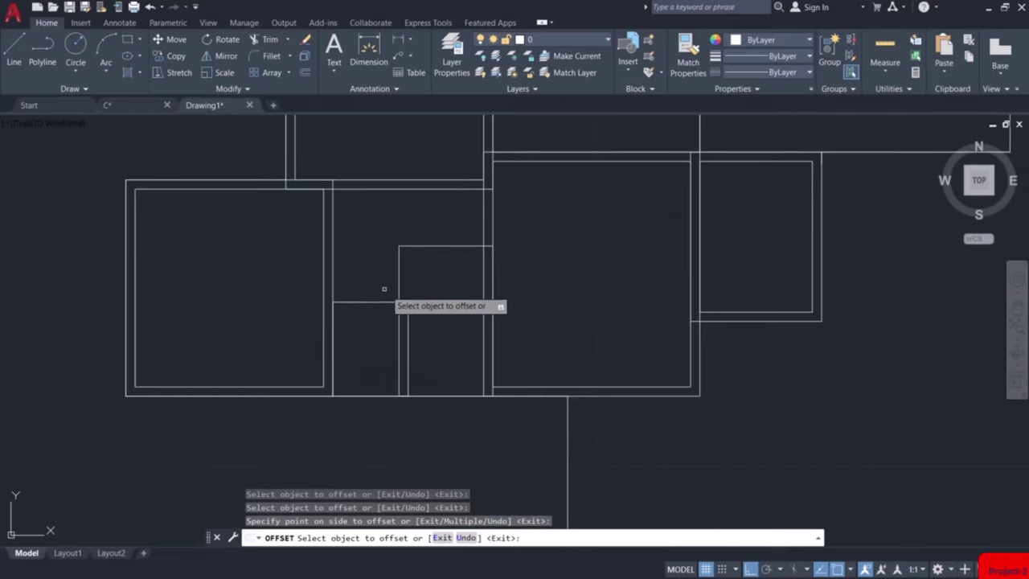
click(380, 302)
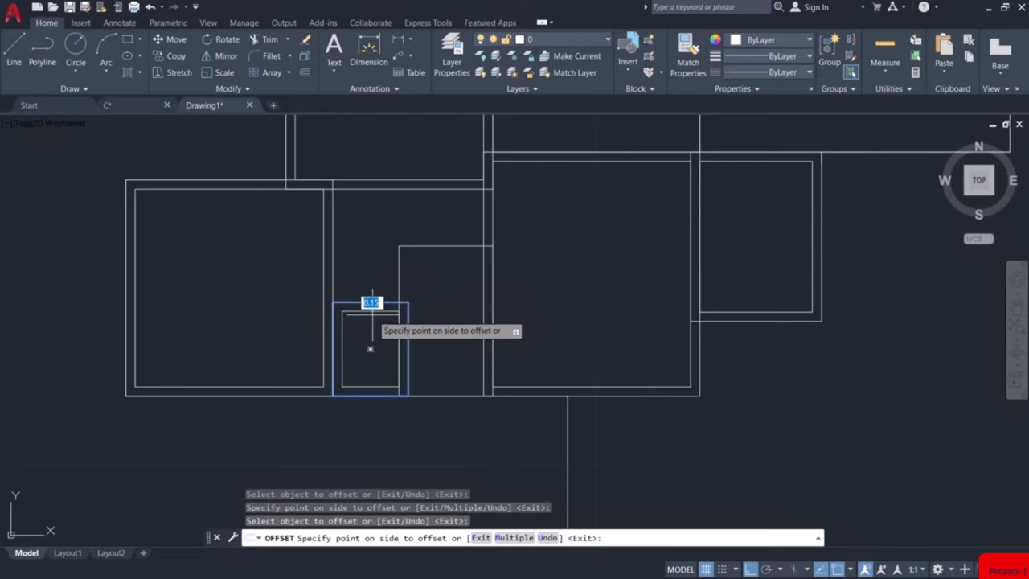
click(371, 315)
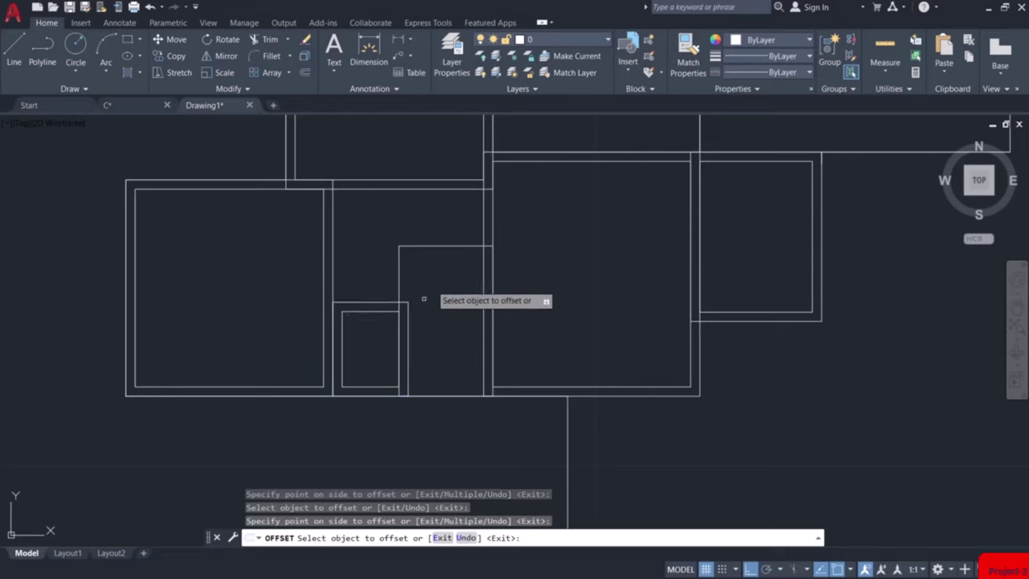
click(445, 245)
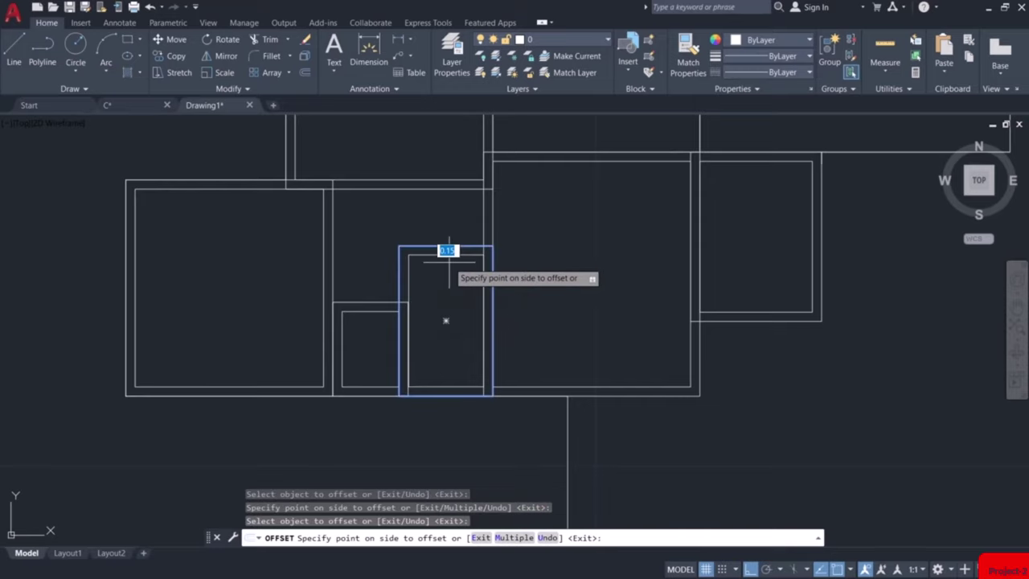
click(448, 261)
middle_drag(547, 273, 502, 343)
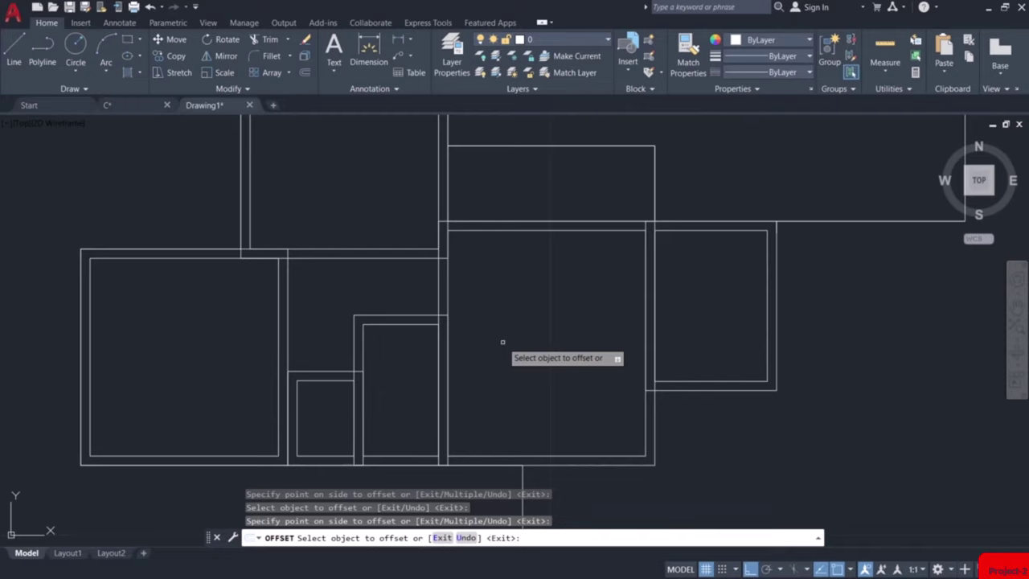
key(Escape)
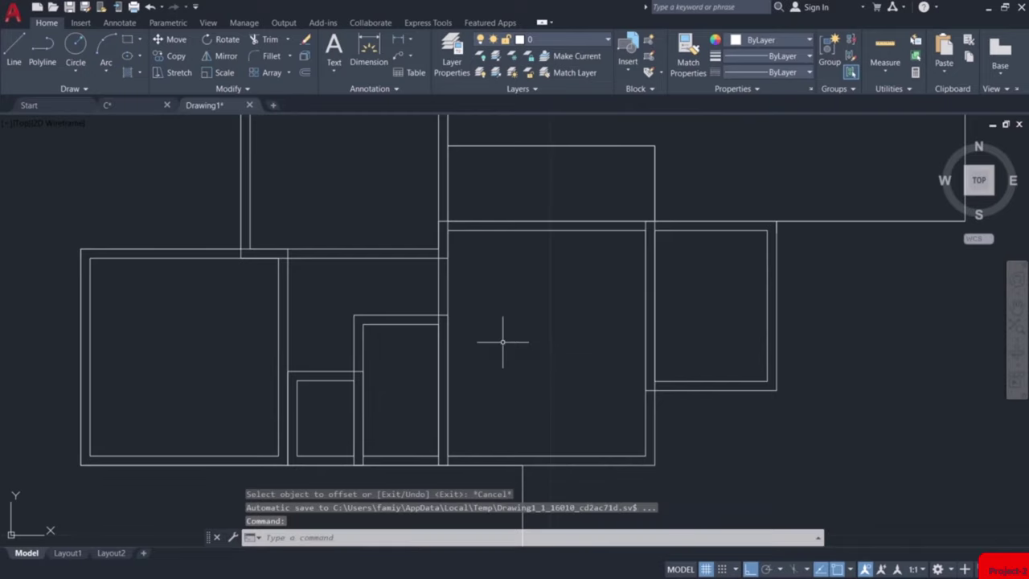
Trim the overlapping wall lines where the upper room meets the lower-left room, including the stub above the lower-left room's right wall
middle_drag(502, 343, 578, 378)
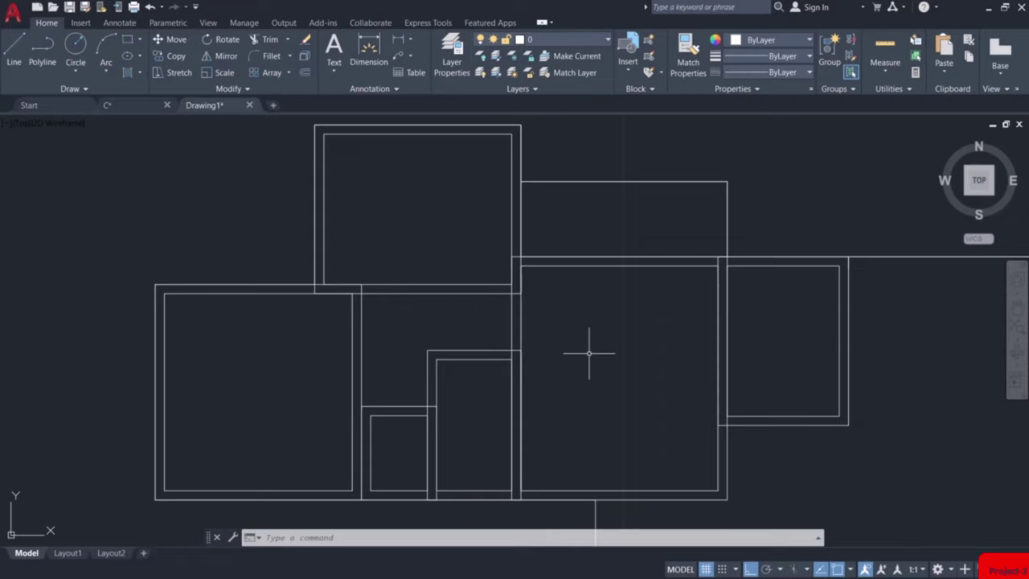
scroll(369, 276, up, 6)
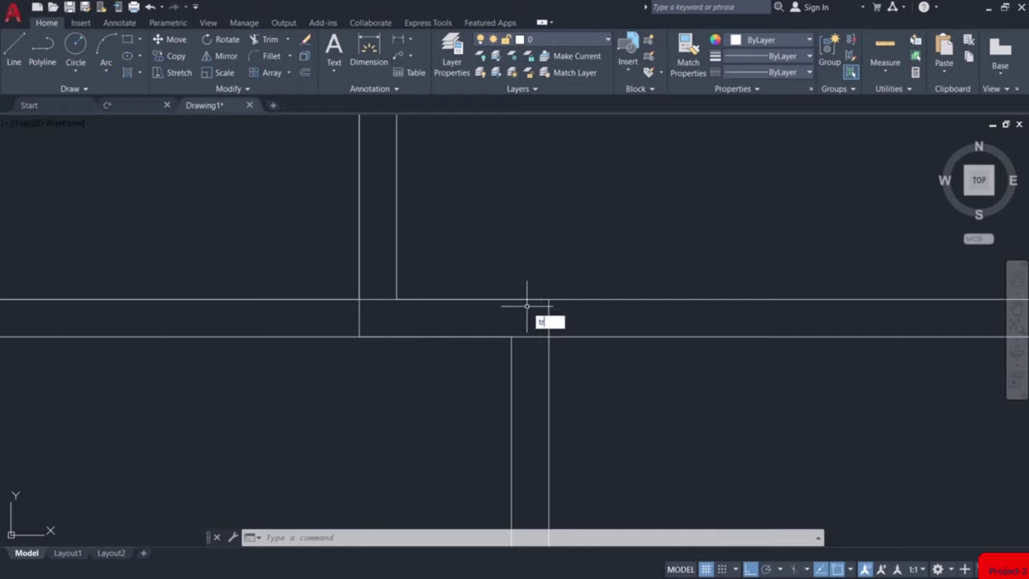
key(Return)
click(383, 285)
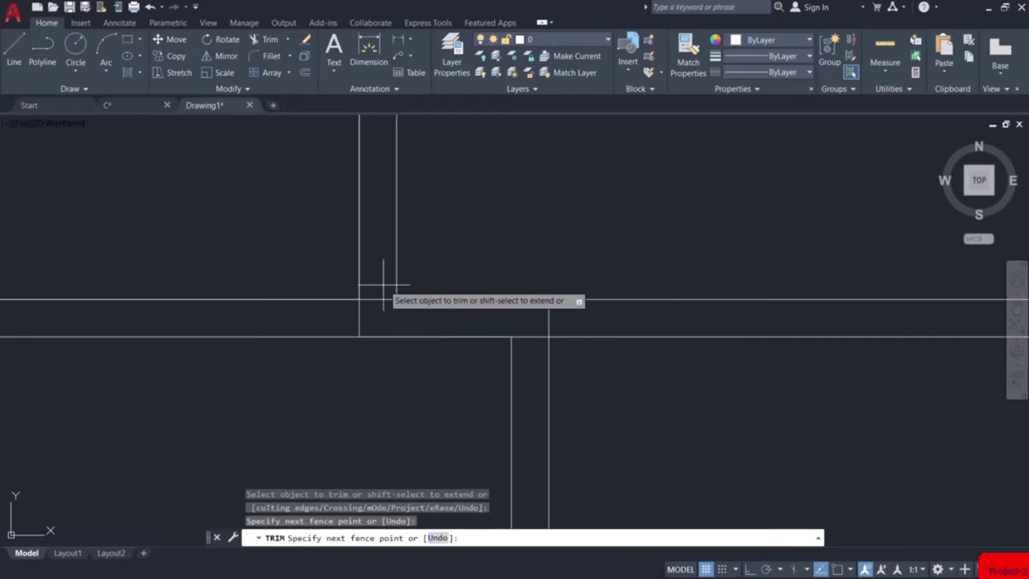
click(353, 315)
key(Return)
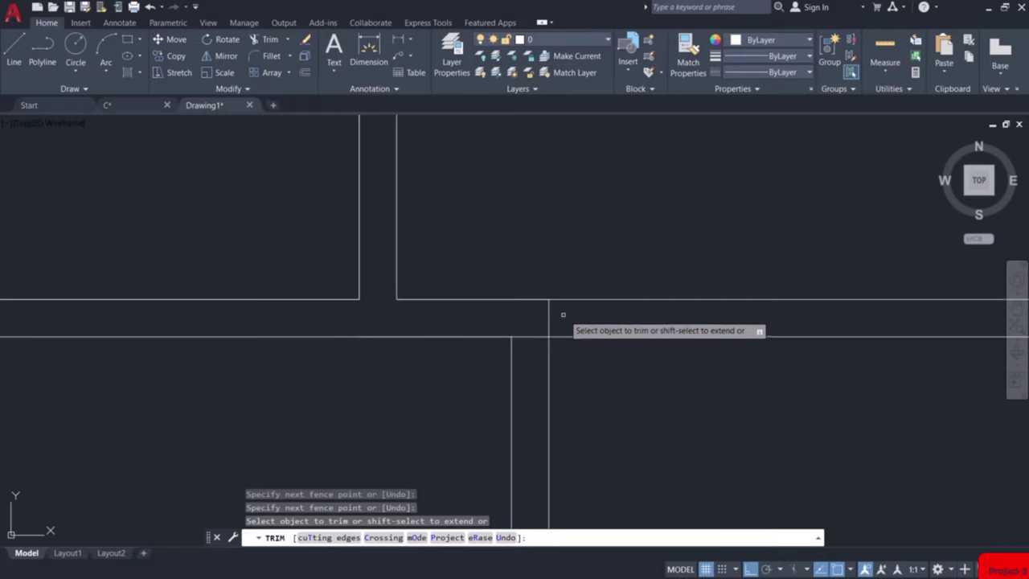
click(563, 313)
click(524, 298)
key(Return)
Trim the smallest room's inner left line and the wall-line stubs crossing the bottom wall on both sides of the tall narrow room
scroll(521, 318, down, 4)
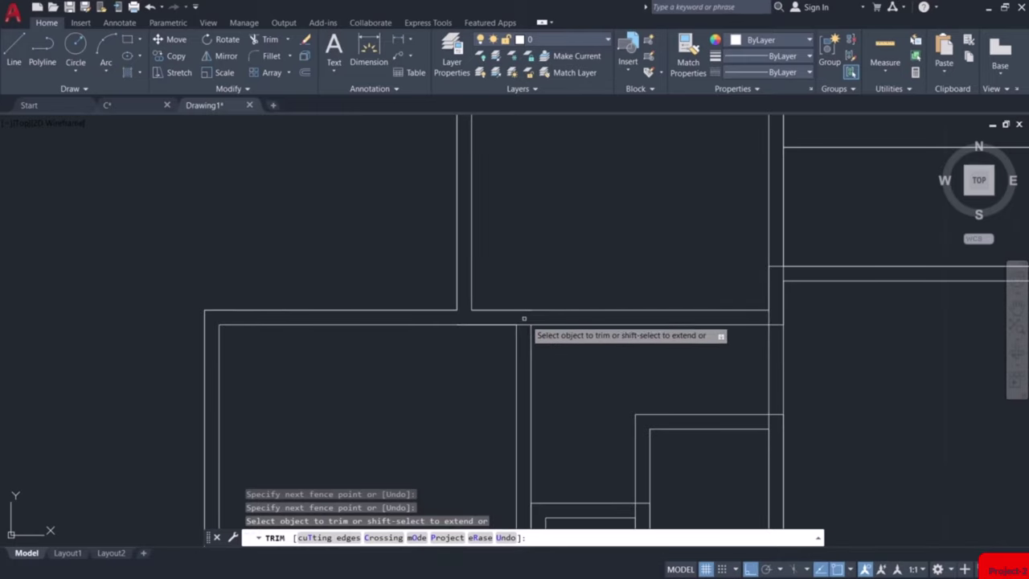
scroll(523, 318, down, 4)
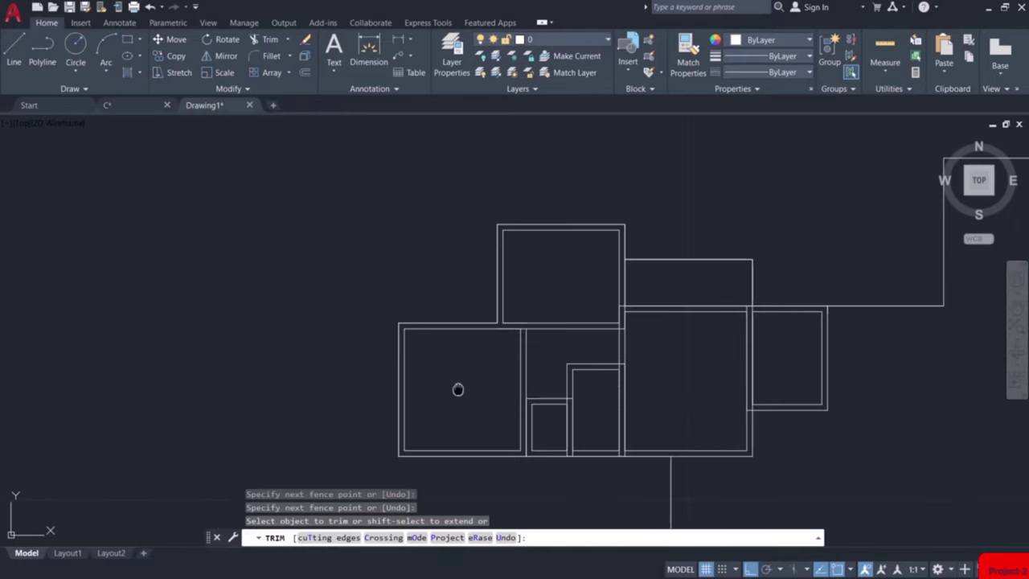
scroll(458, 354, up, 5)
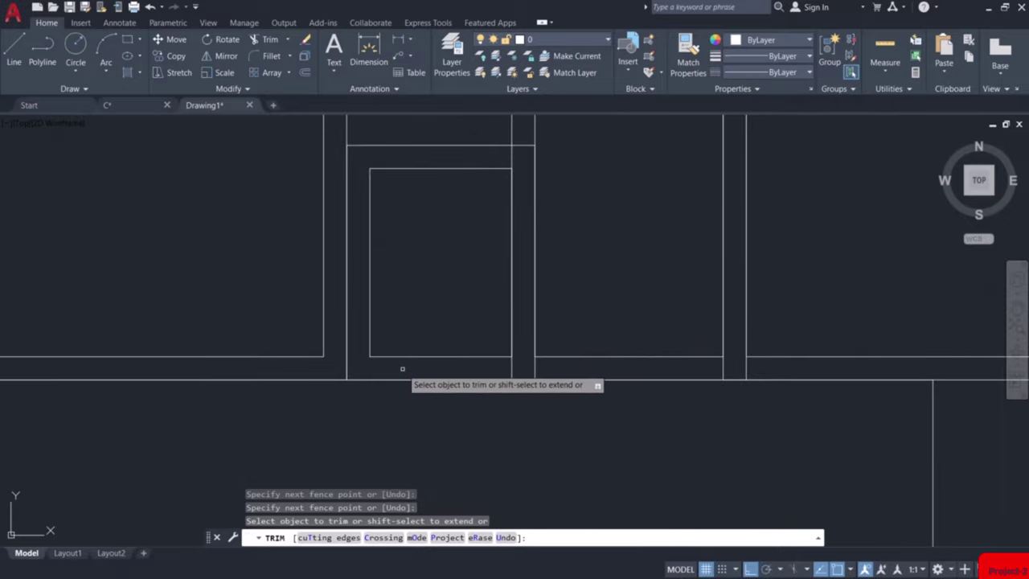
click(370, 278)
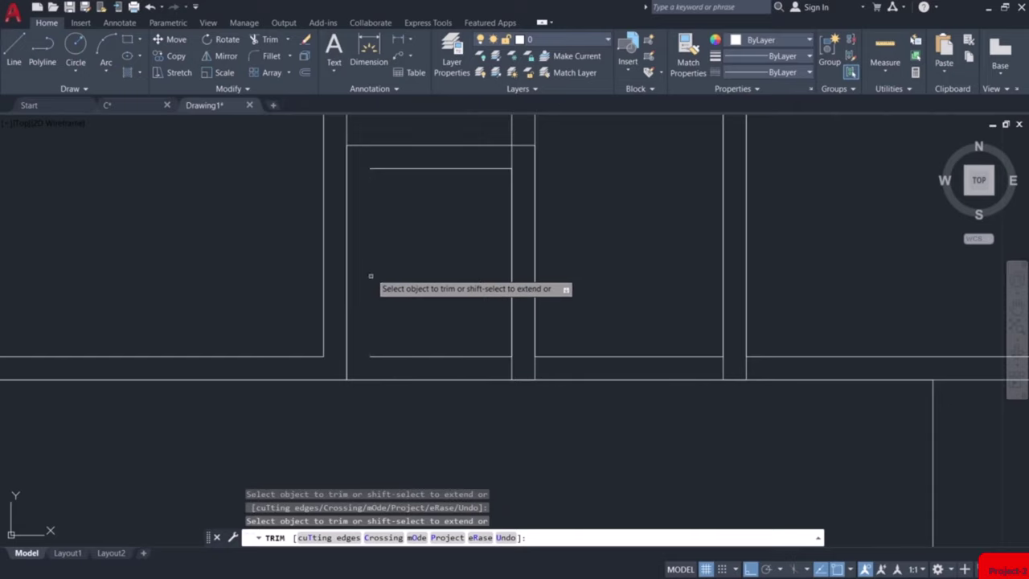
click(547, 361)
click(730, 368)
key(Return)
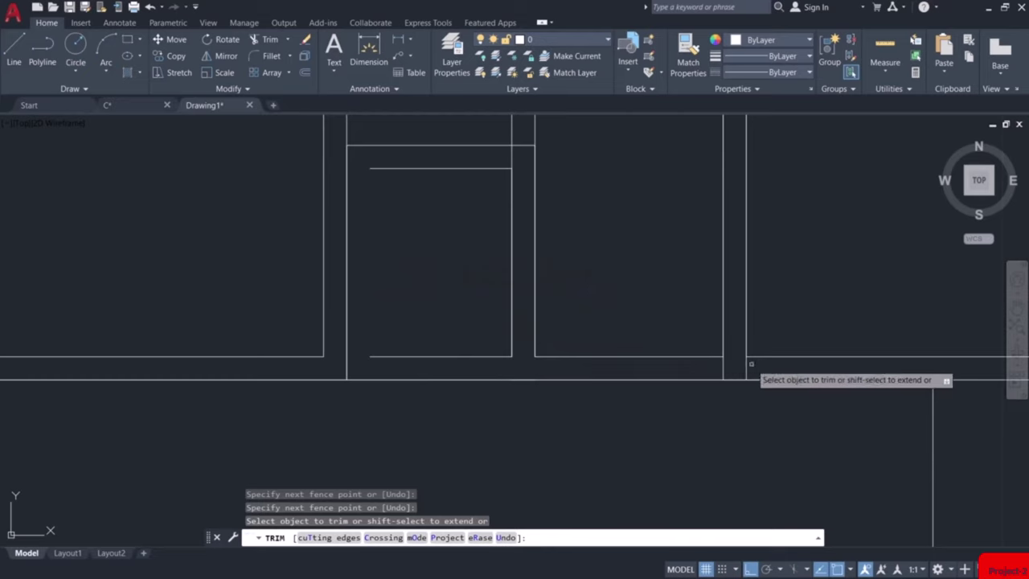
click(749, 363)
click(698, 367)
key(Return)
Trim the overlapping lines where the tall narrow room meets the smallest room's top wall and the large middle room's left wall
scroll(697, 367, down, 1)
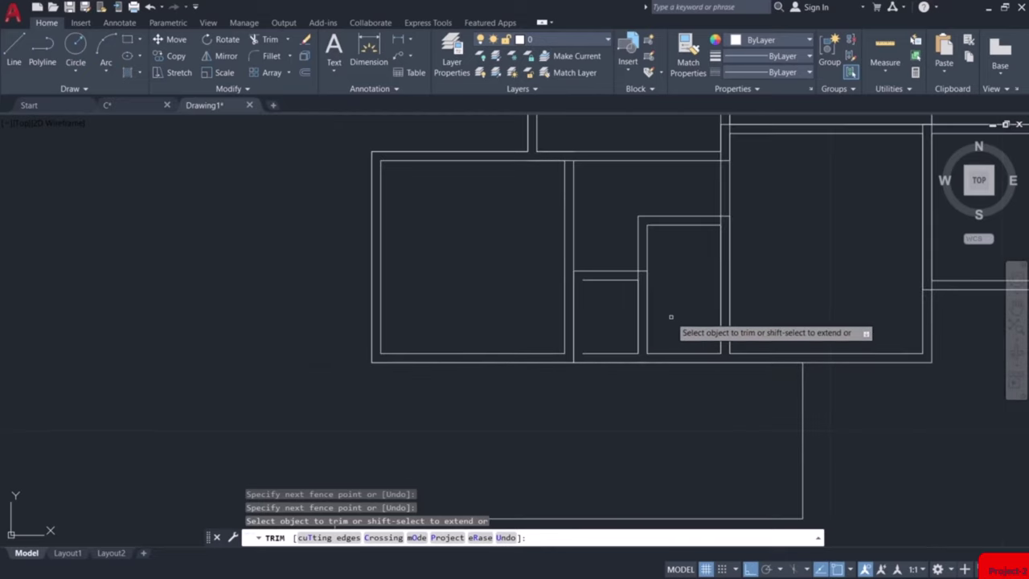
scroll(671, 317, up, 1)
scroll(593, 306, up, 3)
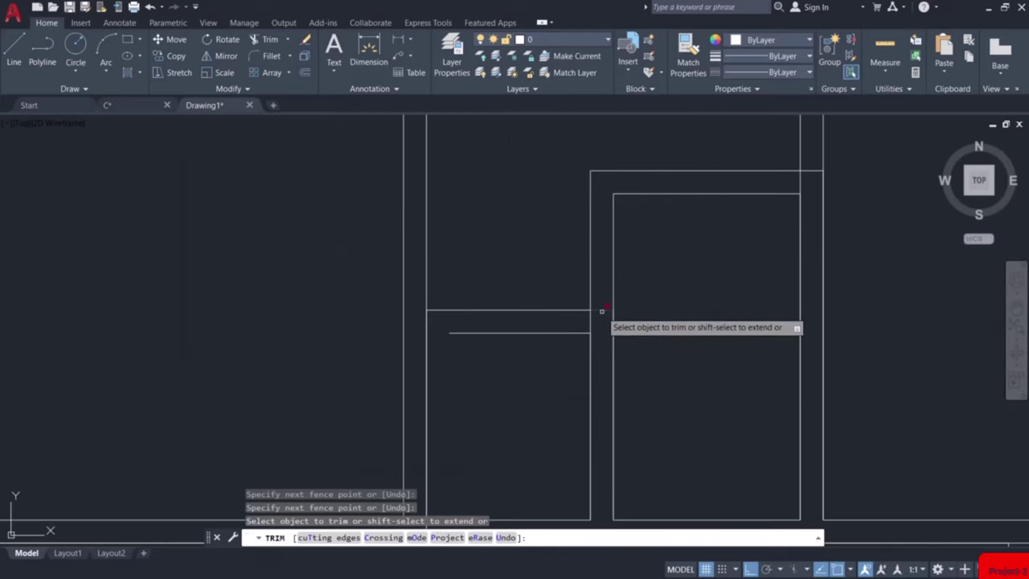
click(592, 320)
scroll(591, 320, down, 1)
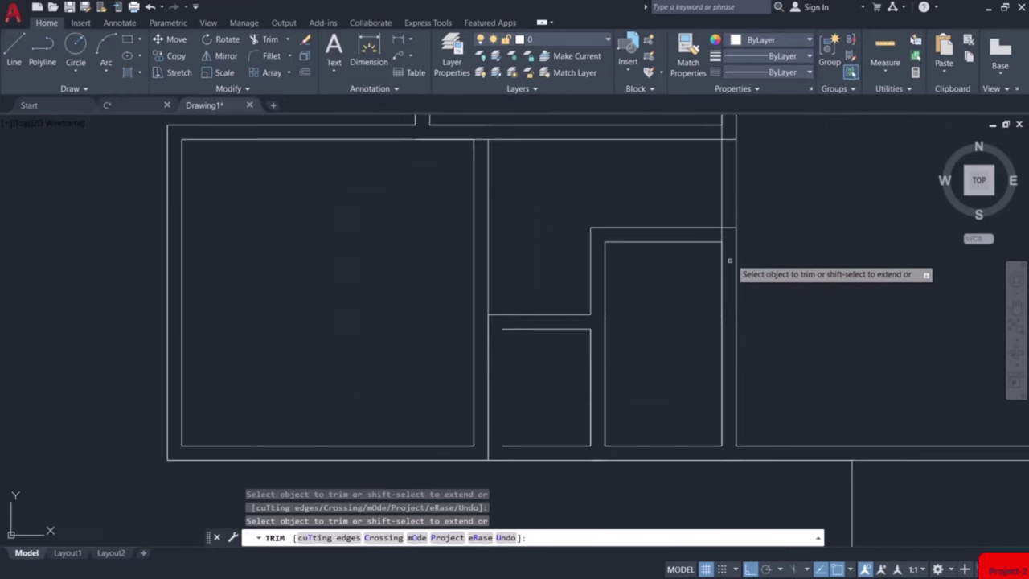
scroll(728, 205, up, 2)
drag(706, 165, 692, 201)
Trim the overlapping lines where the upper room's lower-right corner meets the large middle room's upper-left corner
scroll(693, 193, down, 2)
scroll(693, 193, up, 2)
scroll(639, 274, up, 2)
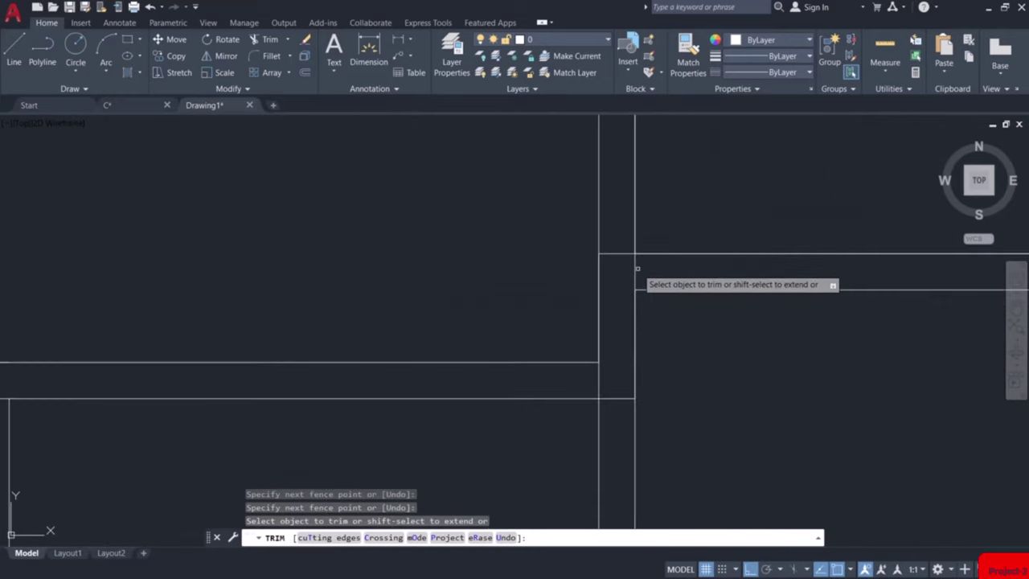
click(600, 377)
click(619, 396)
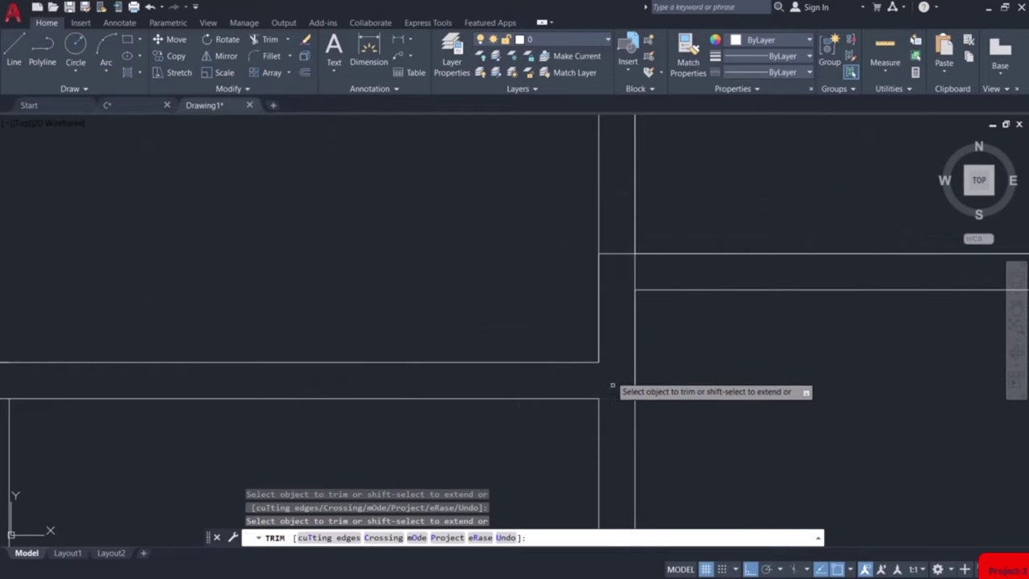
mouse_move(618, 239)
mouse_down()
mouse_move(624, 274)
mouse_move(652, 278)
mouse_up()
scroll(655, 277, down, 3)
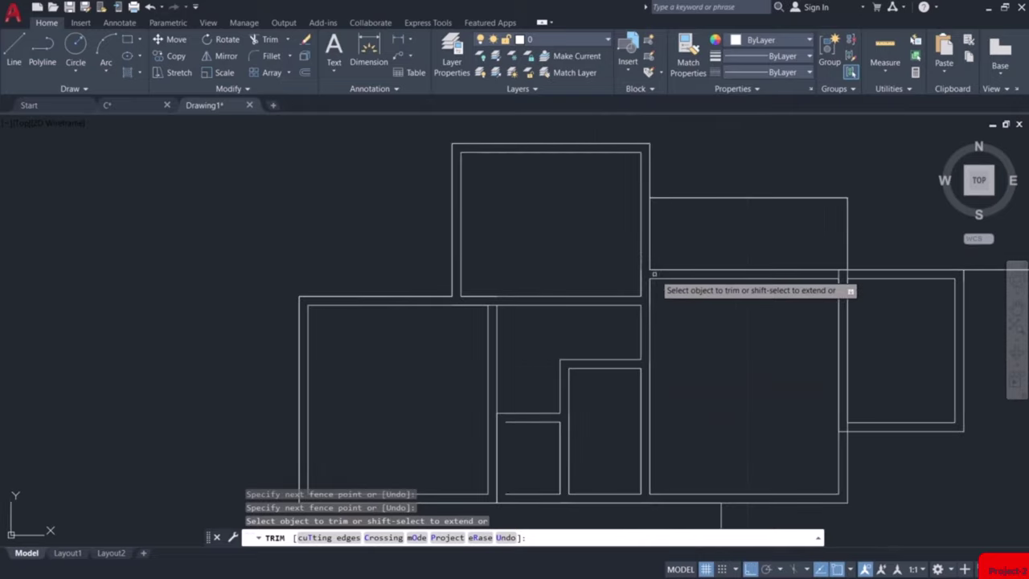
Trim the overlapping lines at the upper and lower junctions between the large middle room and the right-hand room
scroll(661, 195, up, 3)
scroll(661, 195, down, 4)
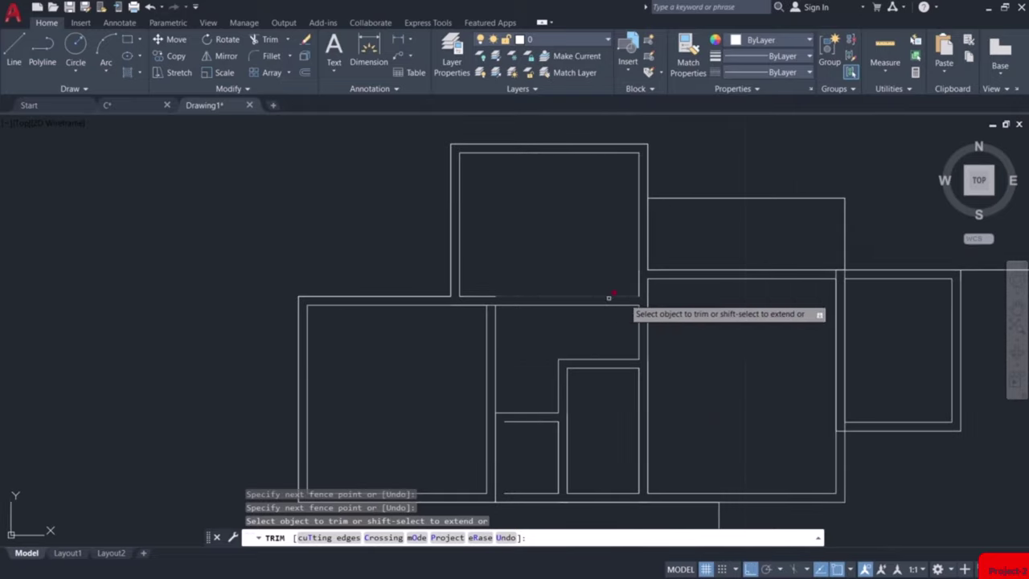
scroll(683, 289, up, 2)
scroll(662, 298, up, 4)
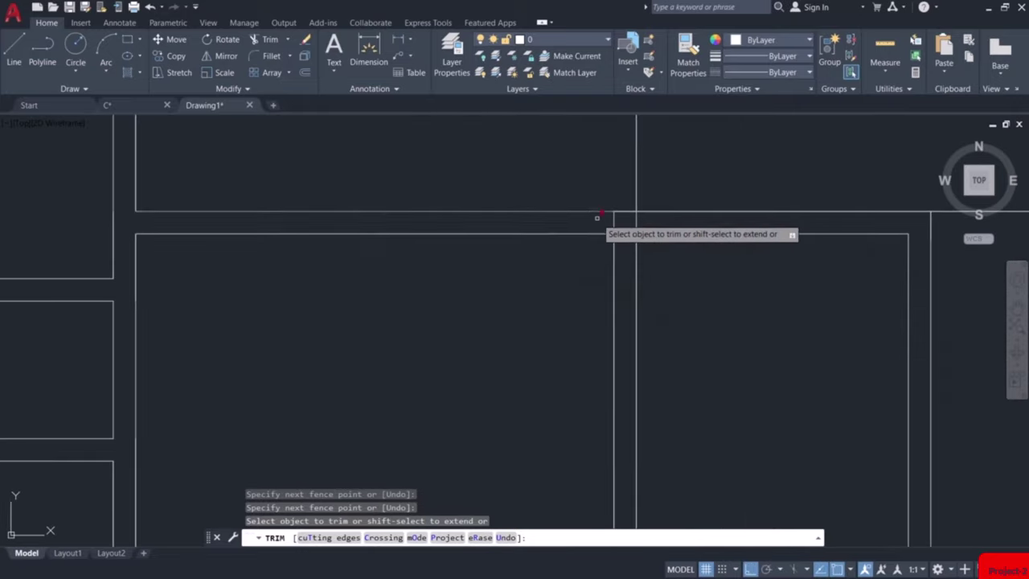
mouse_move(599, 220)
mouse_down()
mouse_move(628, 226)
mouse_move(636, 240)
mouse_up()
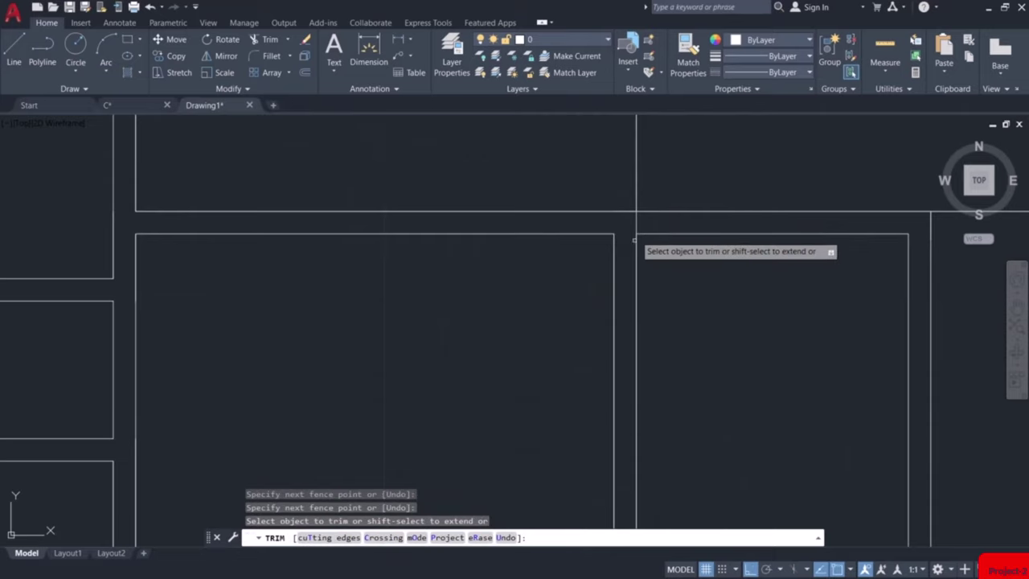
scroll(801, 461, down, 3)
scroll(769, 441, up, 5)
mouse_move(756, 300)
mouse_down()
mouse_move(725, 314)
mouse_move(729, 354)
mouse_up()
Extend the smallest room's upper and lower inner lines to the wall line of the lower-left room
scroll(732, 383, down, 3)
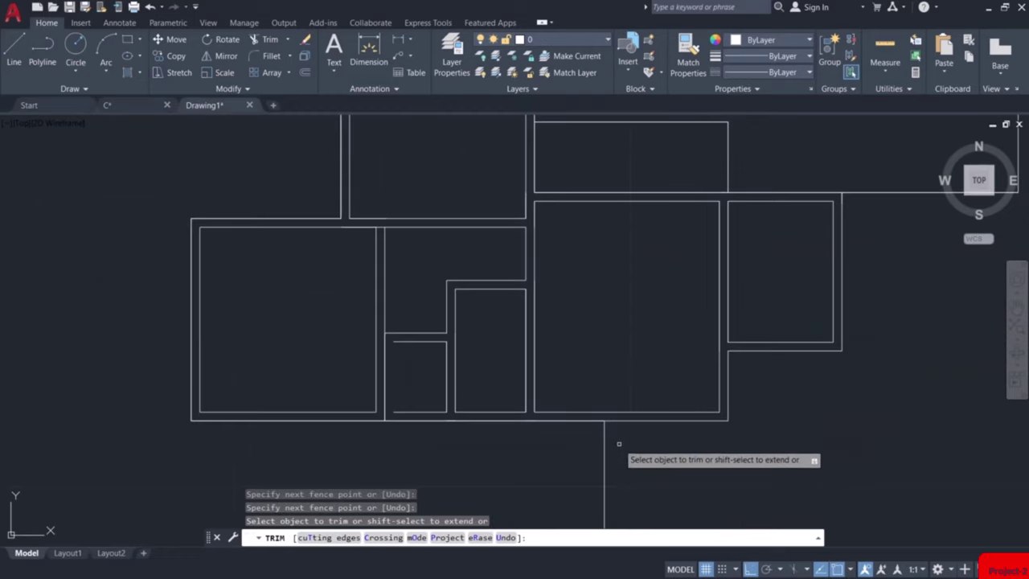
scroll(499, 419, up, 4)
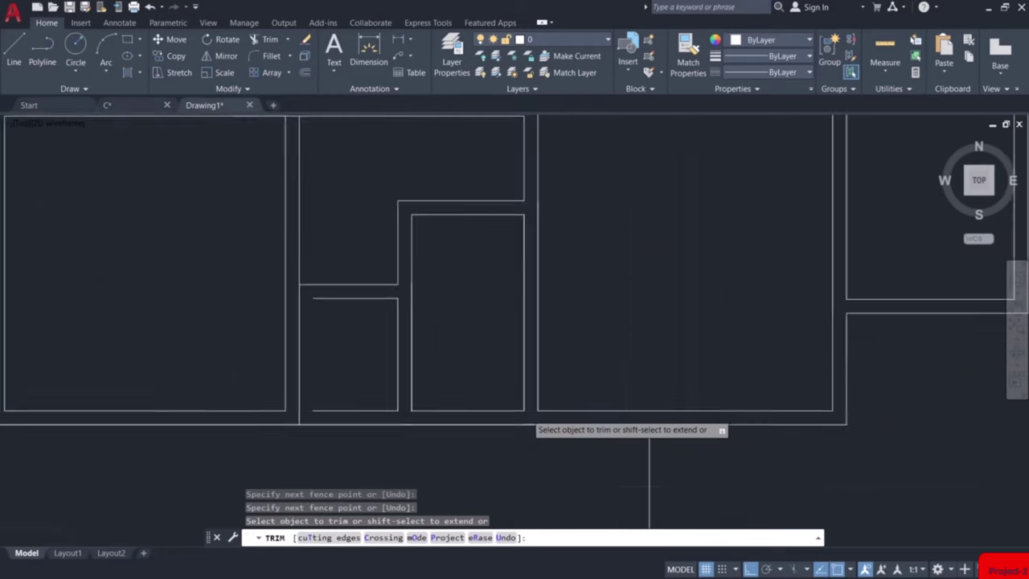
scroll(535, 399, down, 2)
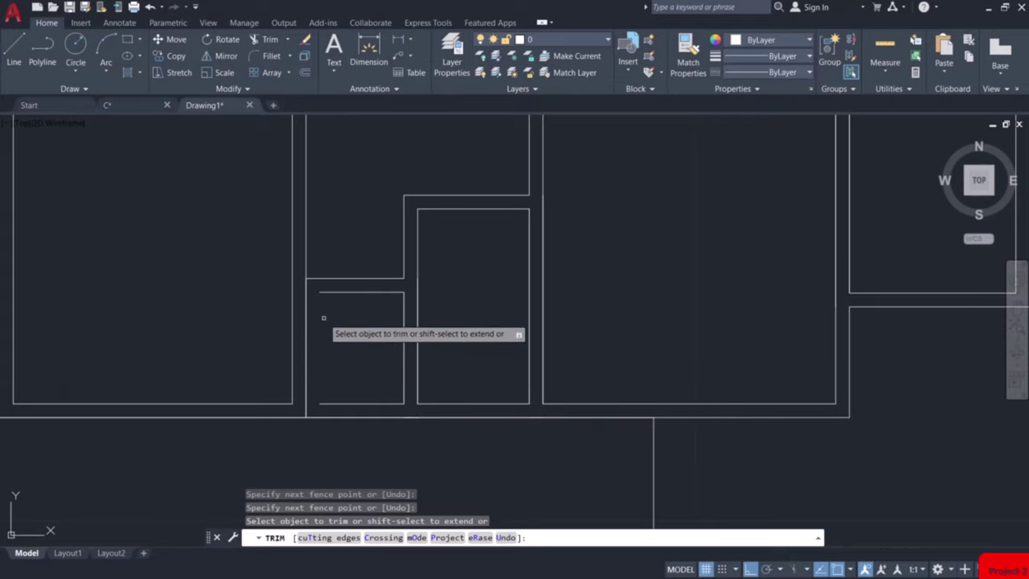
middle_drag(322, 319, 391, 357)
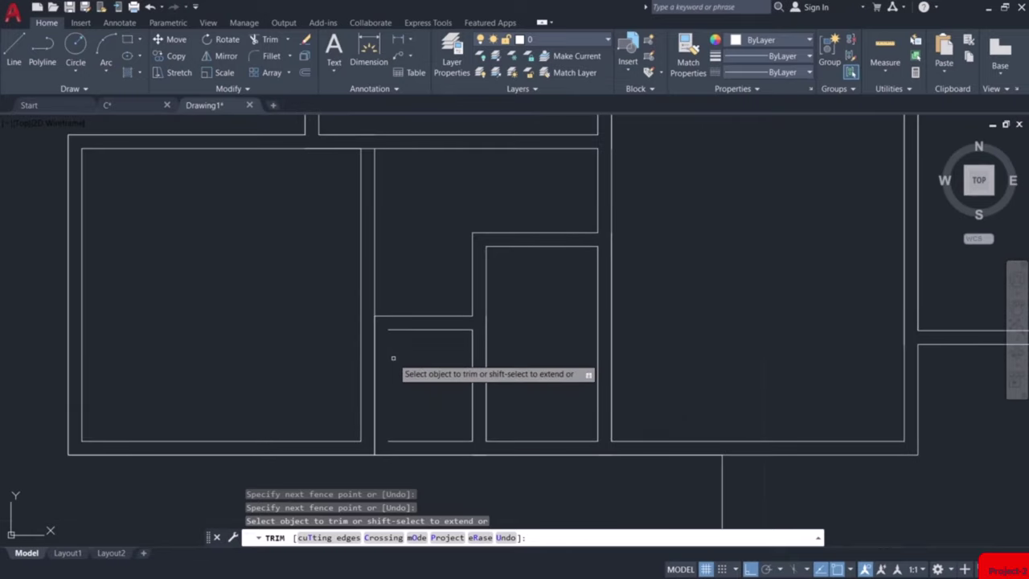
key(Escape)
text(ex)
key(Return)
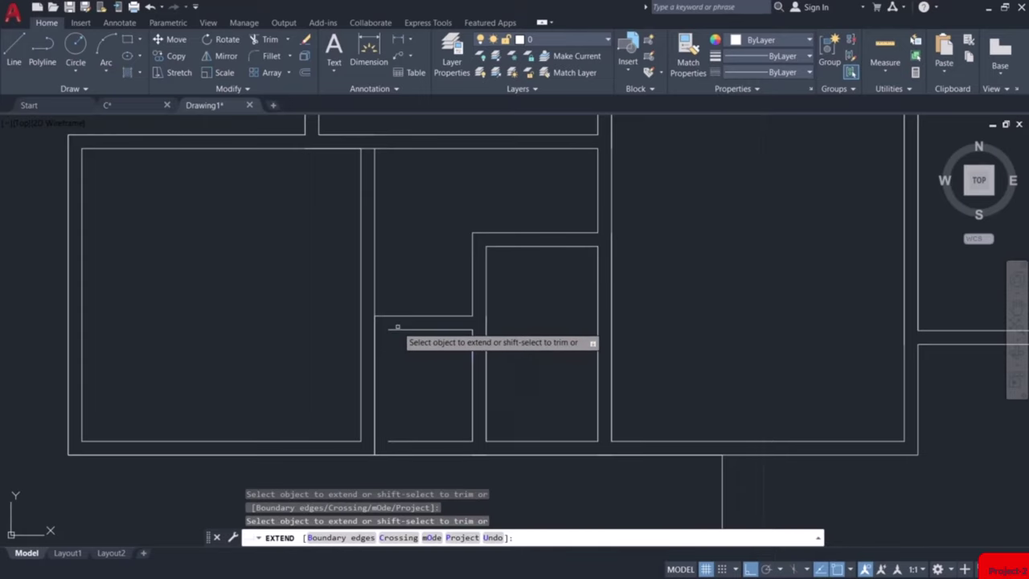
click(397, 329)
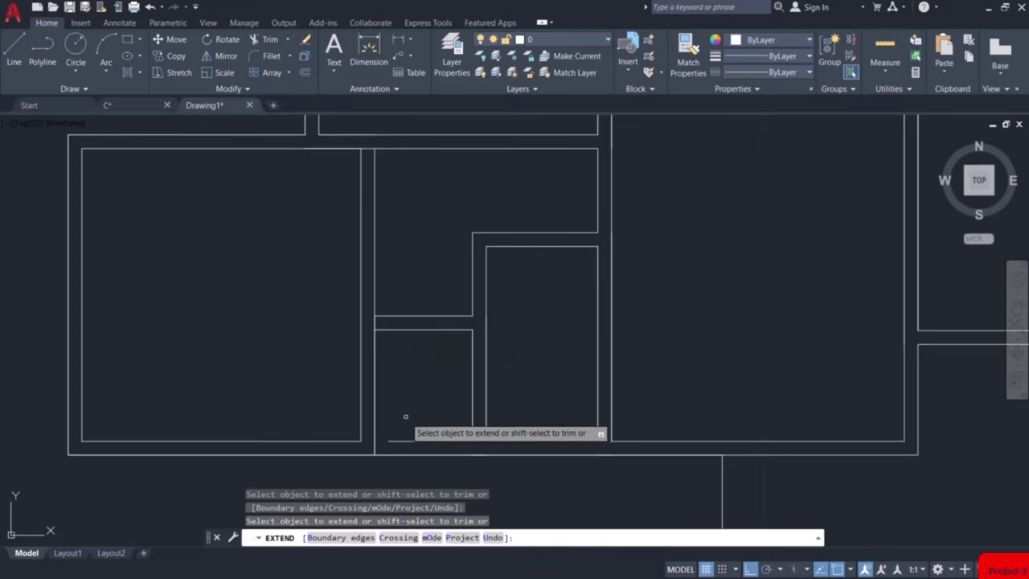
click(397, 439)
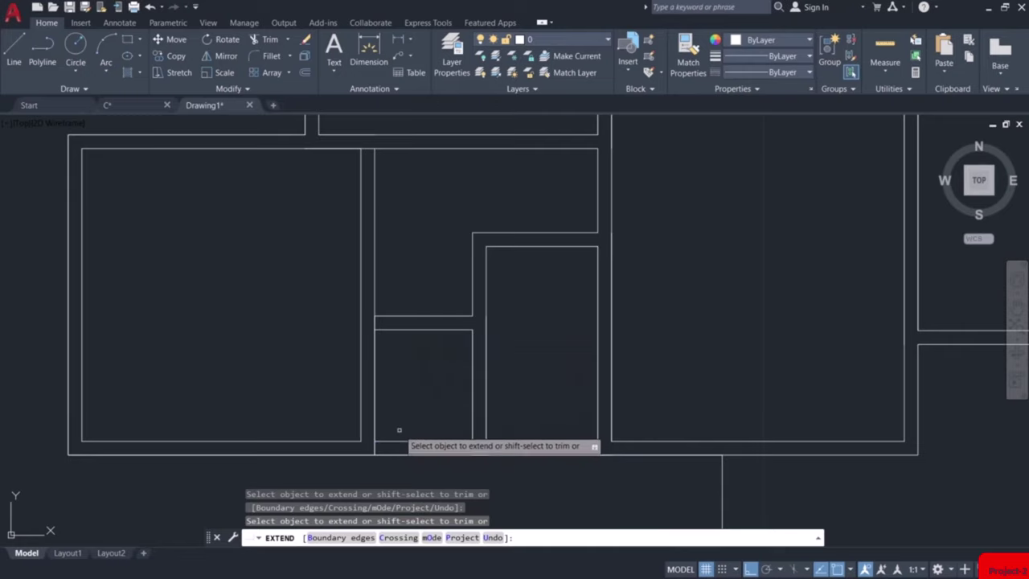
key(Escape)
Trim the pieces of the smallest room's left wall line that cross its lower and upper walls
text(tr)
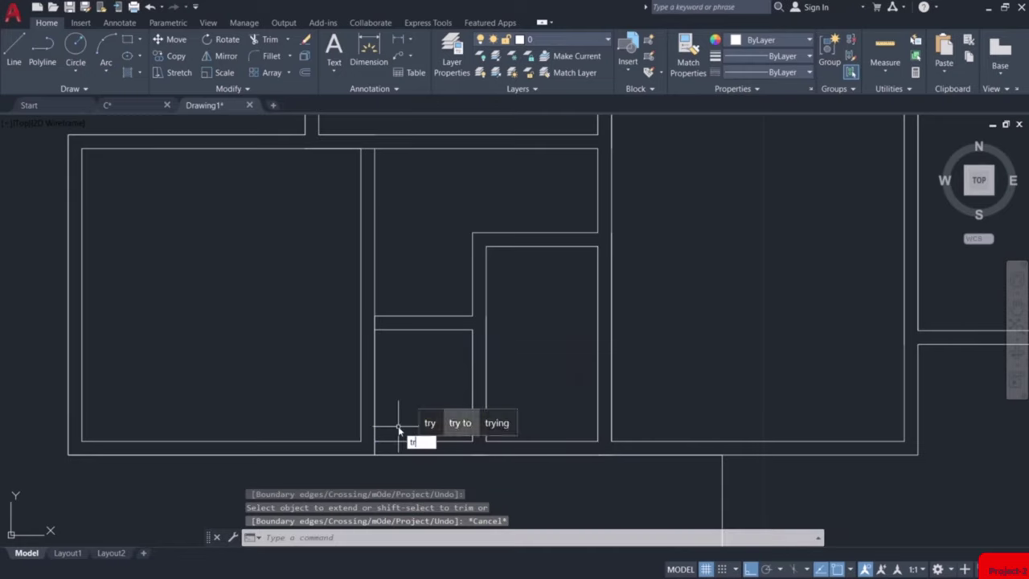
key(Return)
scroll(374, 451, up, 5)
click(389, 430)
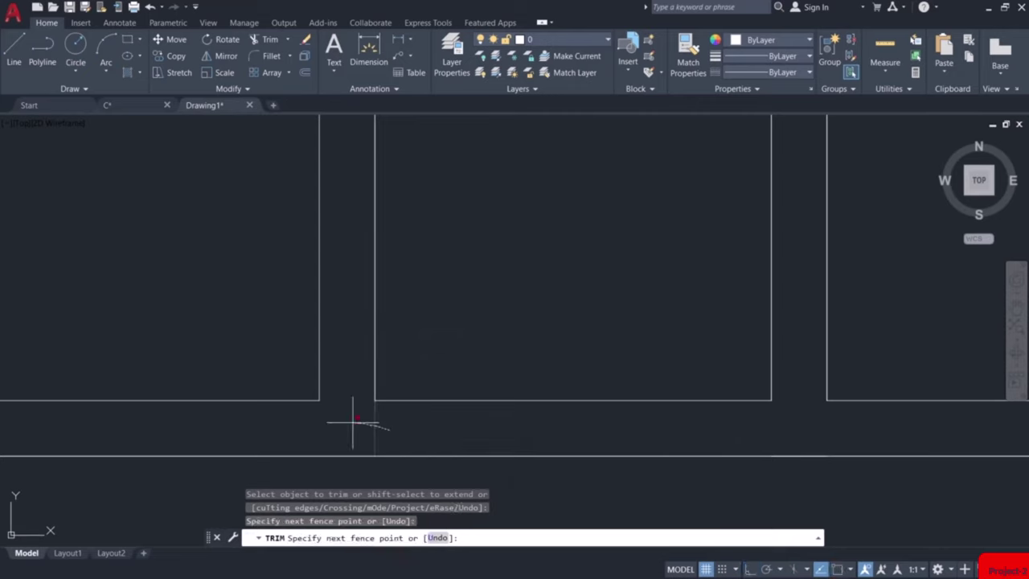
click(349, 414)
key(Return)
scroll(353, 418, down, 4)
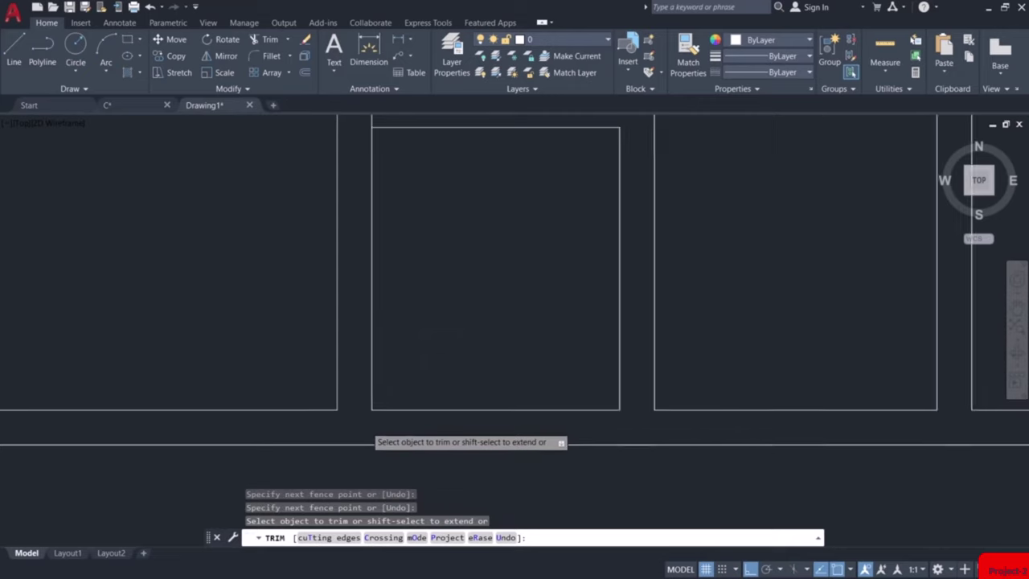
click(373, 231)
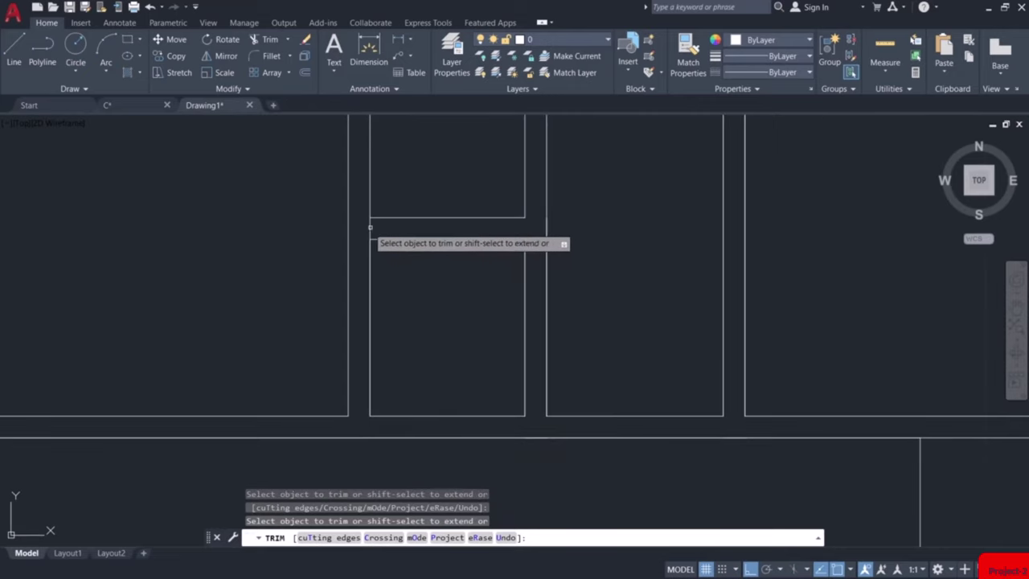
scroll(469, 255, down, 6)
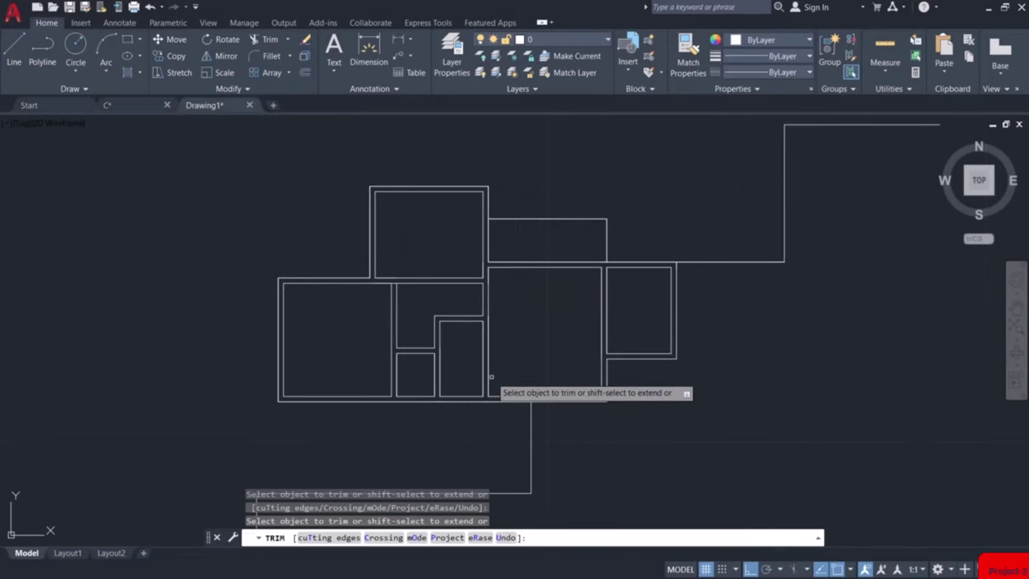
key(Escape)
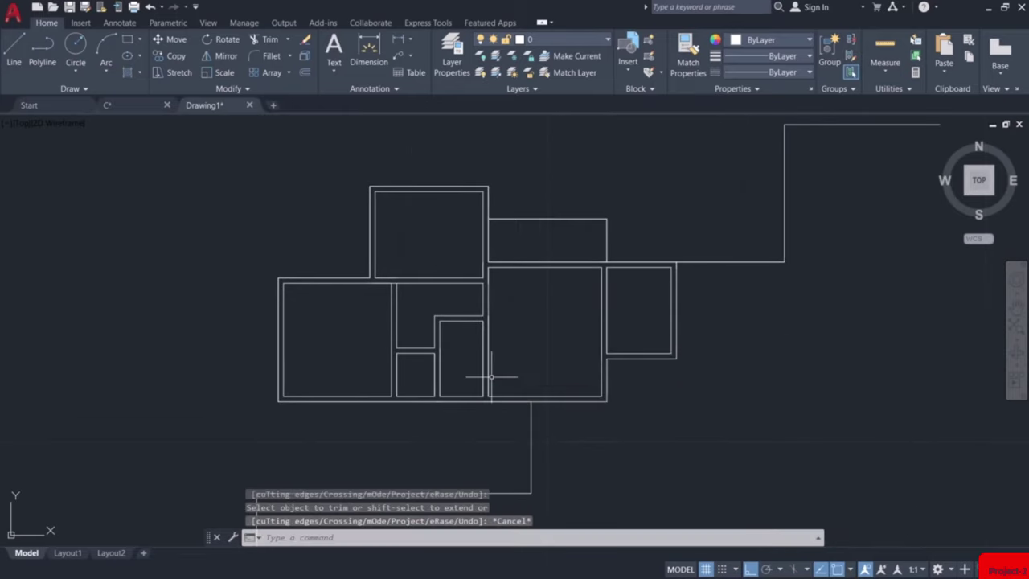
Mirror the whole walled floor plan downward about a horizontal line through the midpoint of the vertical connecting line, keeping the source objects
scroll(491, 376, down, 2)
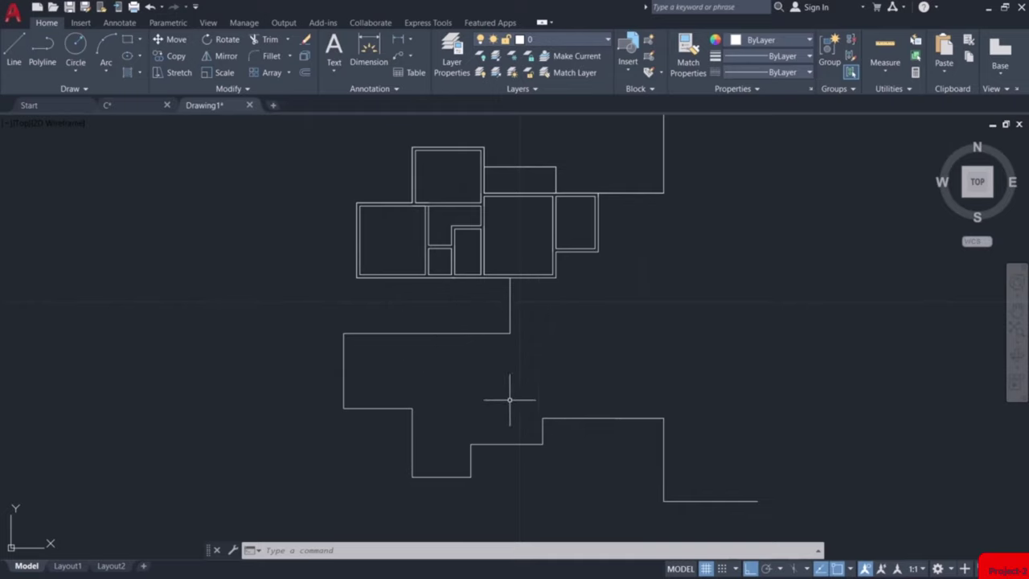
click(319, 131)
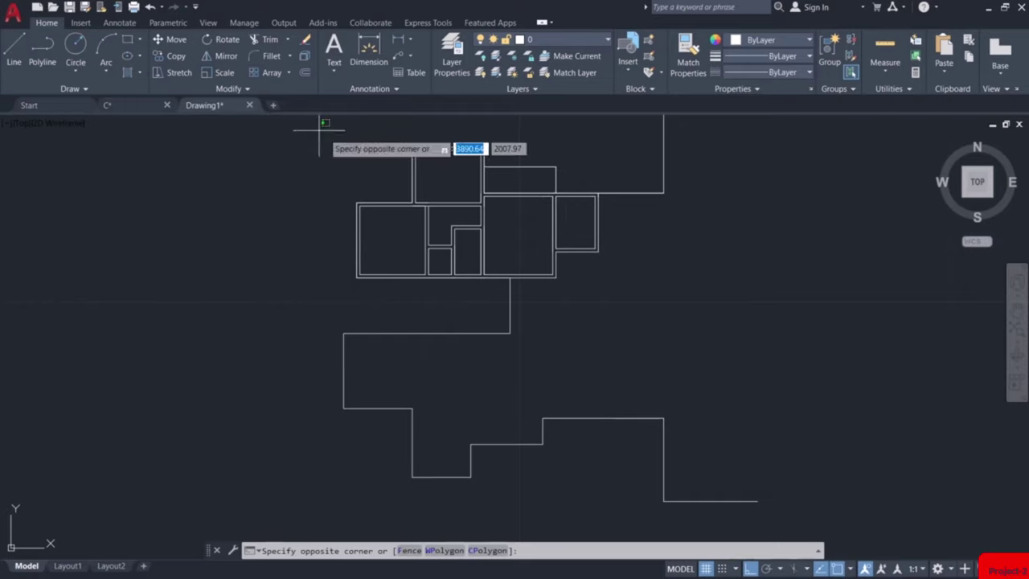
click(617, 289)
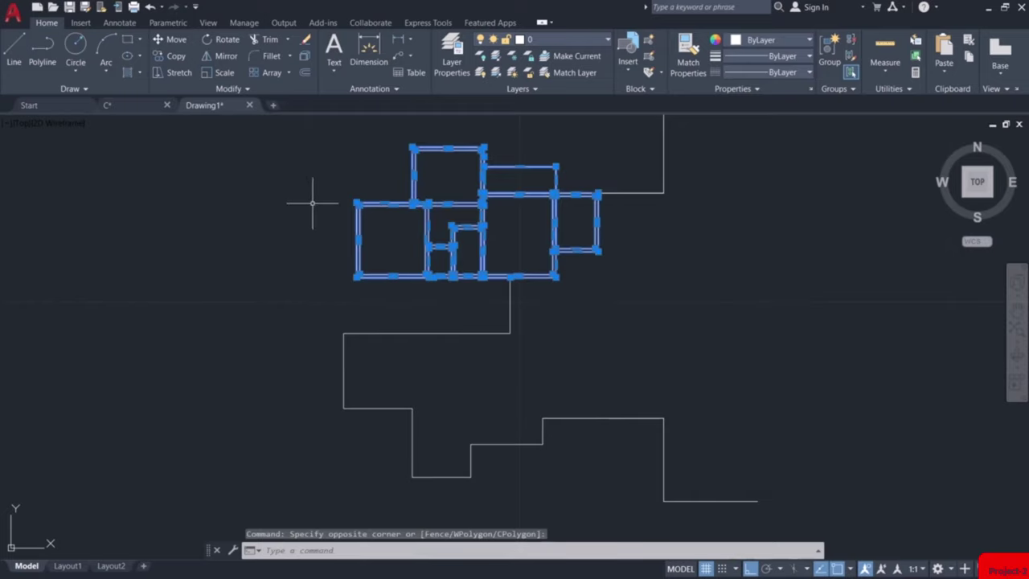
text(mi)
key(Return)
scroll(496, 308, up, 2)
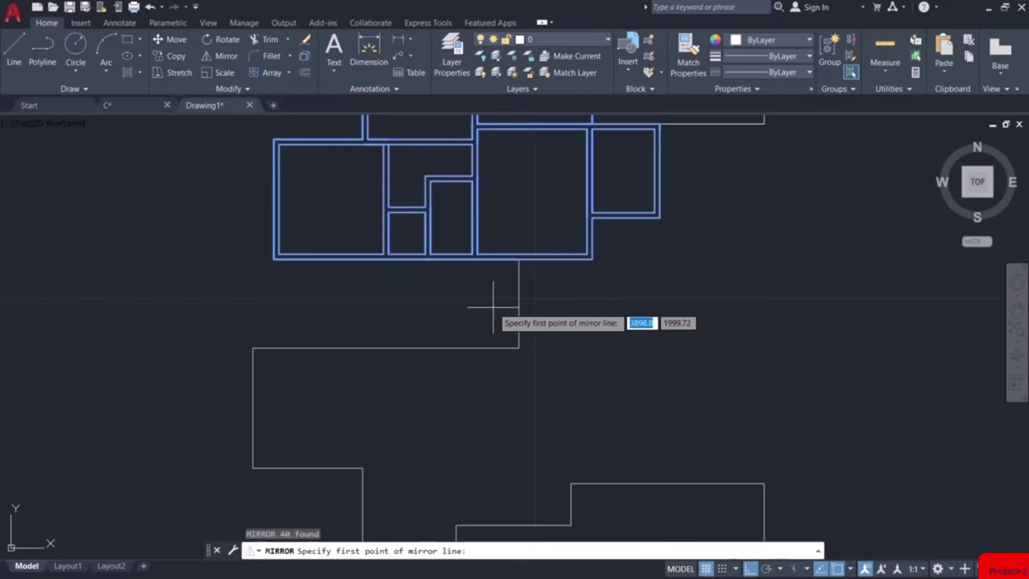
scroll(493, 307, up, 2)
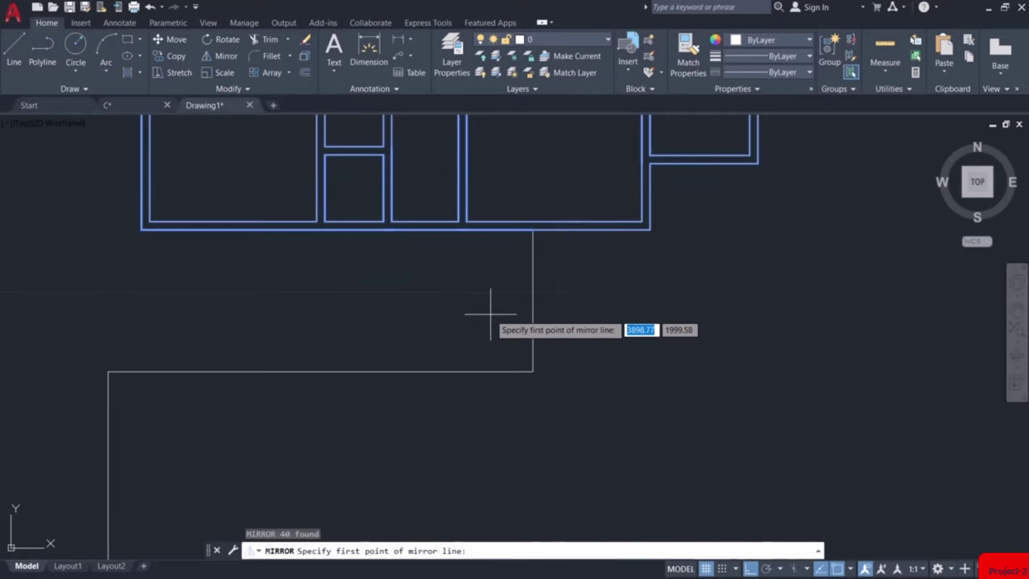
click(533, 301)
scroll(482, 295, down, 2)
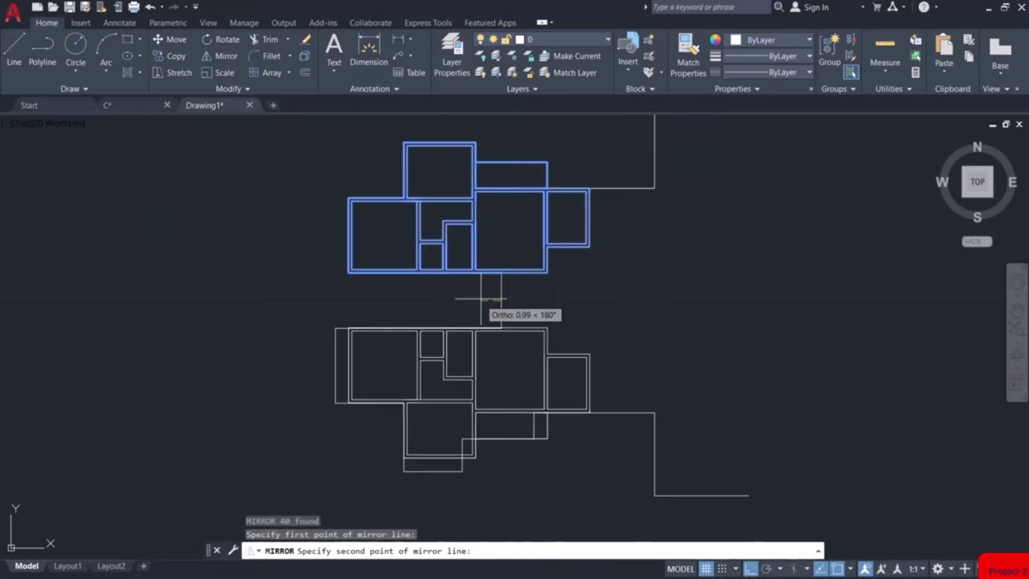
click(481, 299)
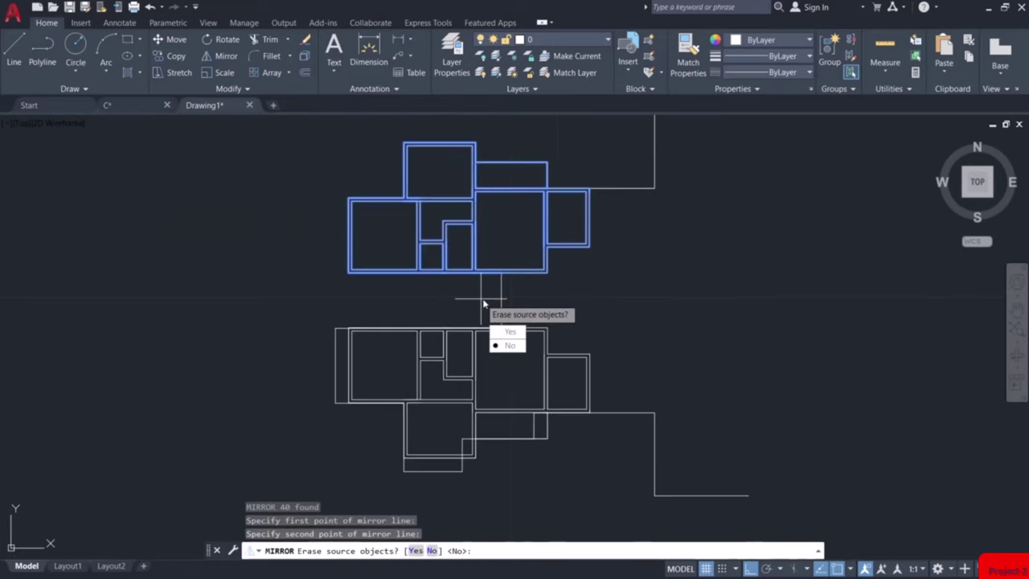
click(510, 346)
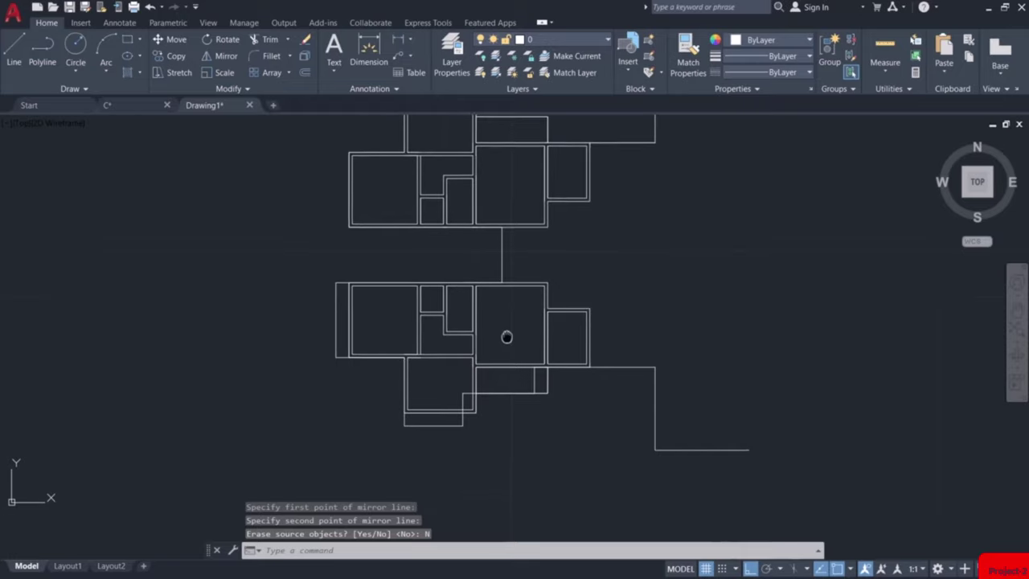
Move the mirrored plan from its upper-left outer corner to the upper-left corner of the lower building outline
scroll(503, 345, up, 3)
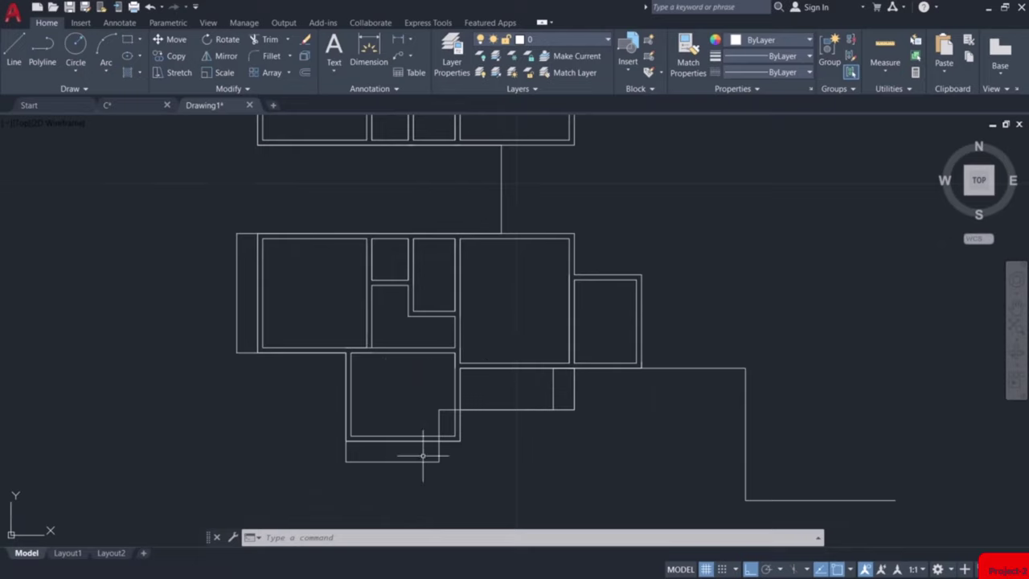
click(246, 194)
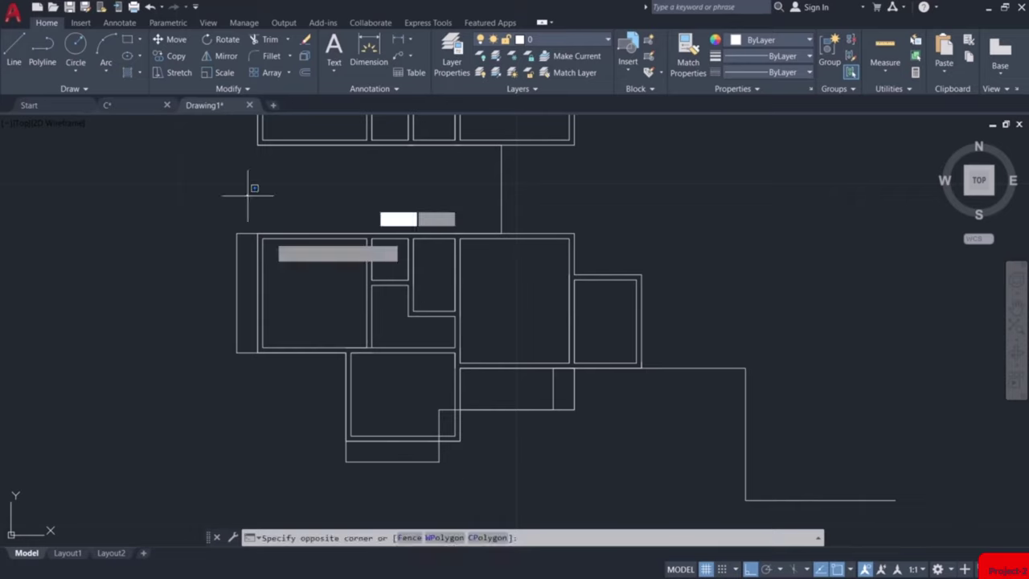
click(661, 455)
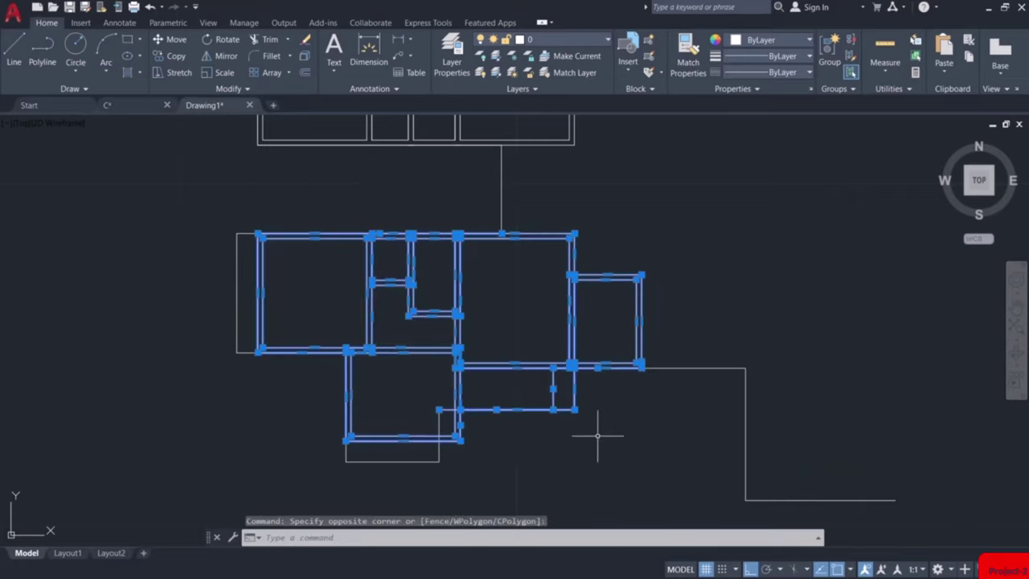
click(171, 41)
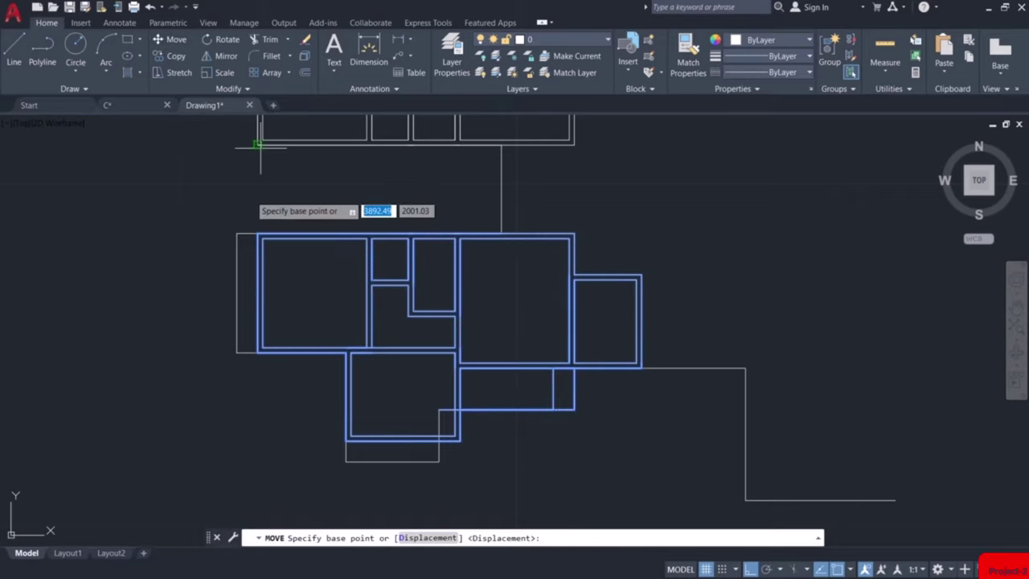
scroll(250, 241, up, 4)
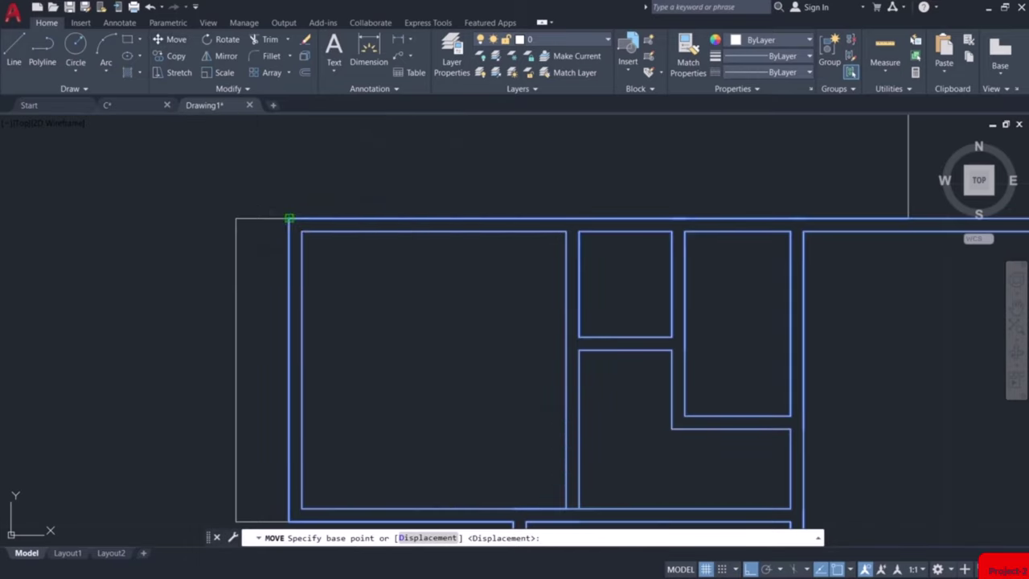
click(289, 219)
click(235, 217)
scroll(345, 230, down, 5)
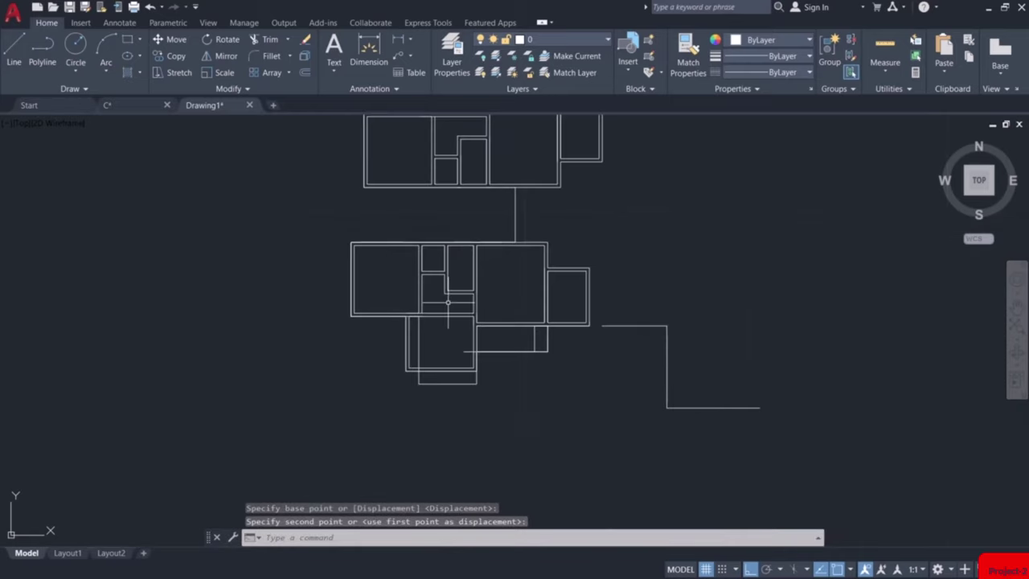
Stretch the outer wall corners of the mirrored plan's bottom room onto the matching corners of the building outline
scroll(475, 277, up, 2)
scroll(474, 277, up, 2)
middle_drag(474, 279, 478, 299)
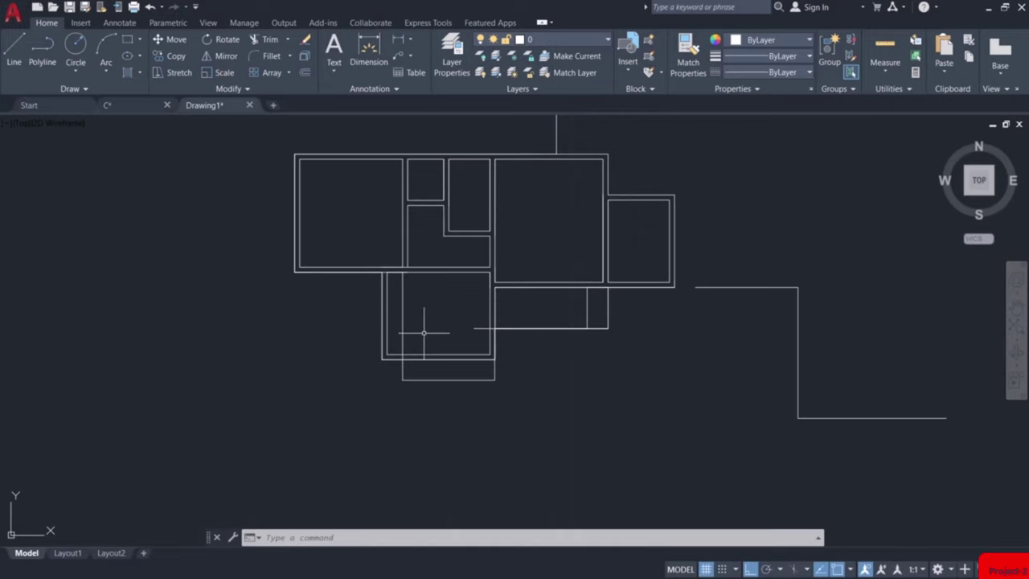
scroll(440, 349, up, 2)
click(360, 330)
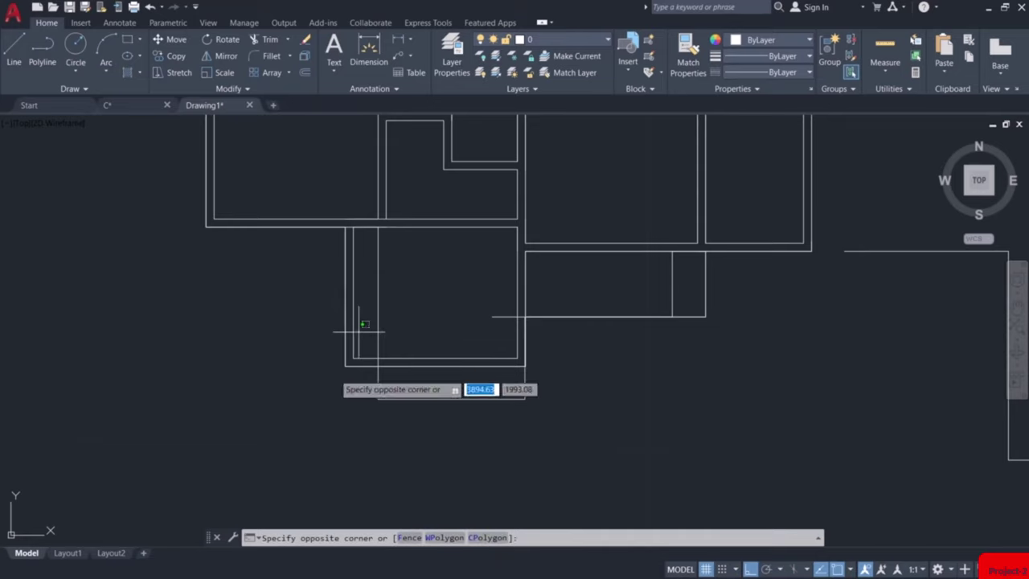
click(322, 372)
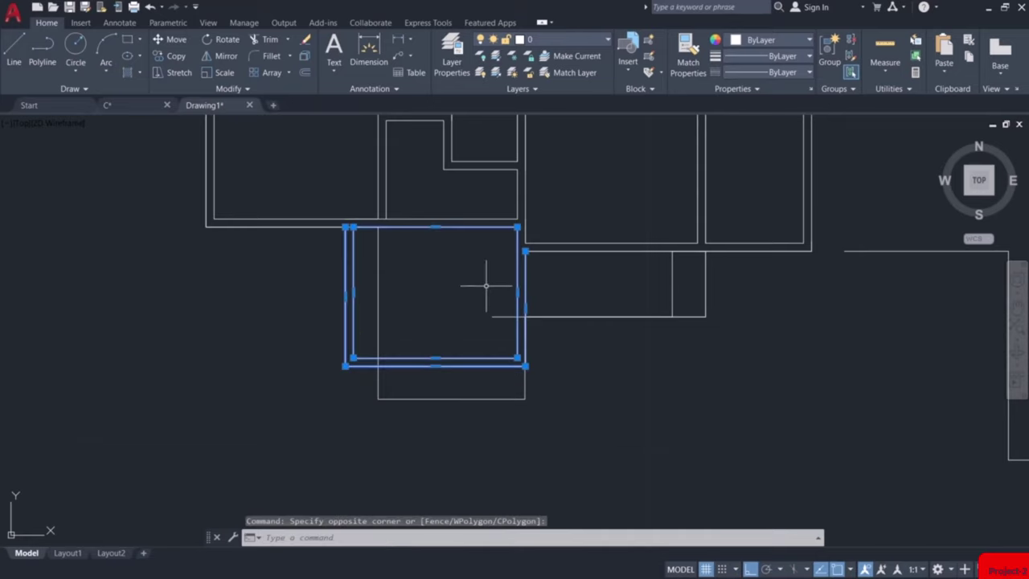
scroll(519, 374, up, 2)
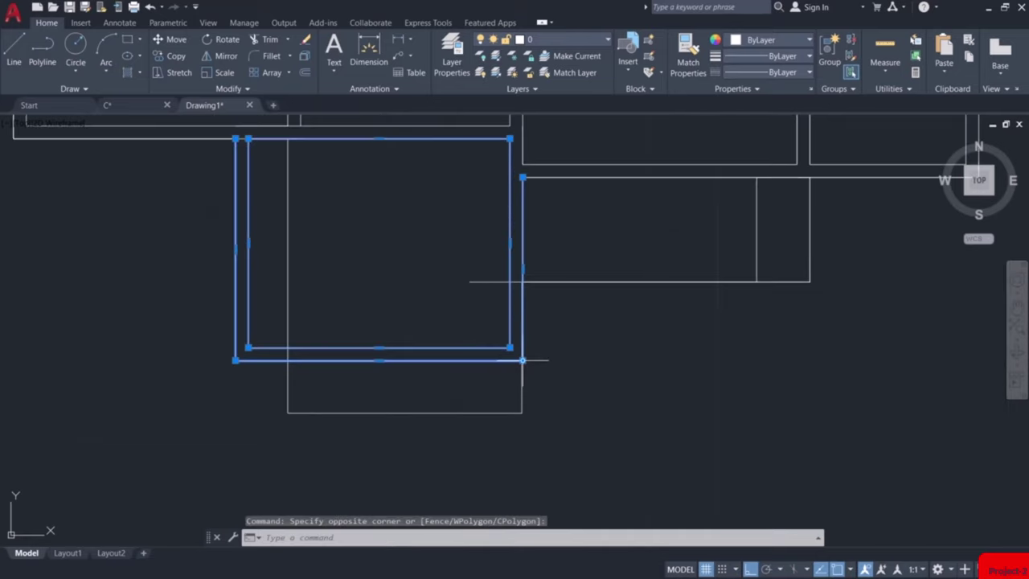
click(522, 360)
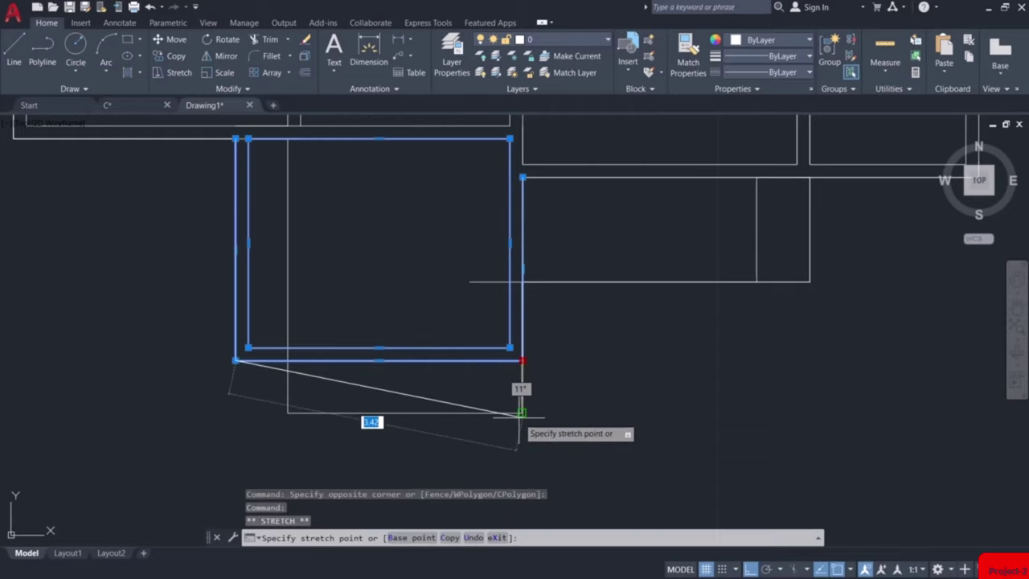
click(521, 414)
click(236, 362)
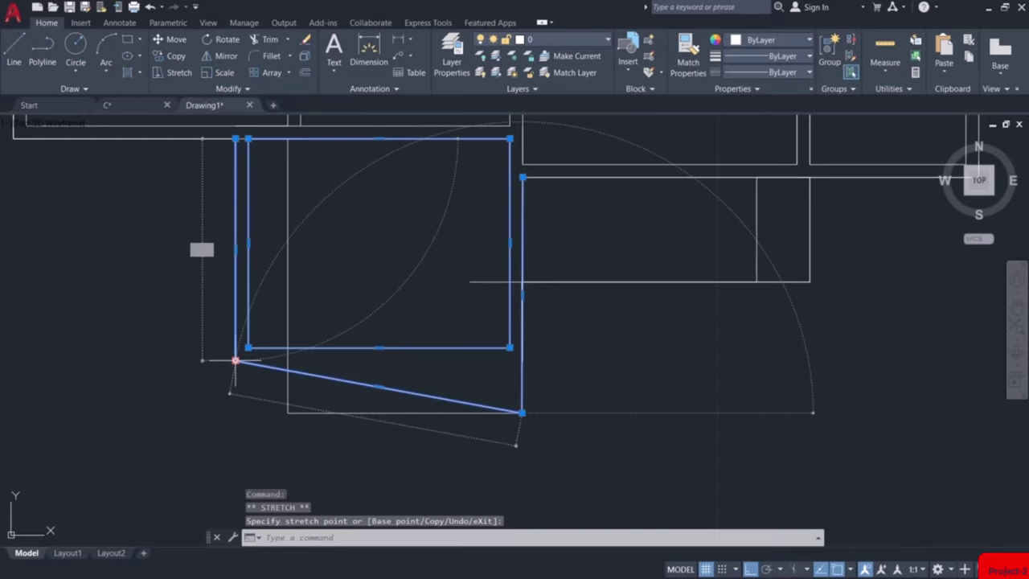
click(288, 412)
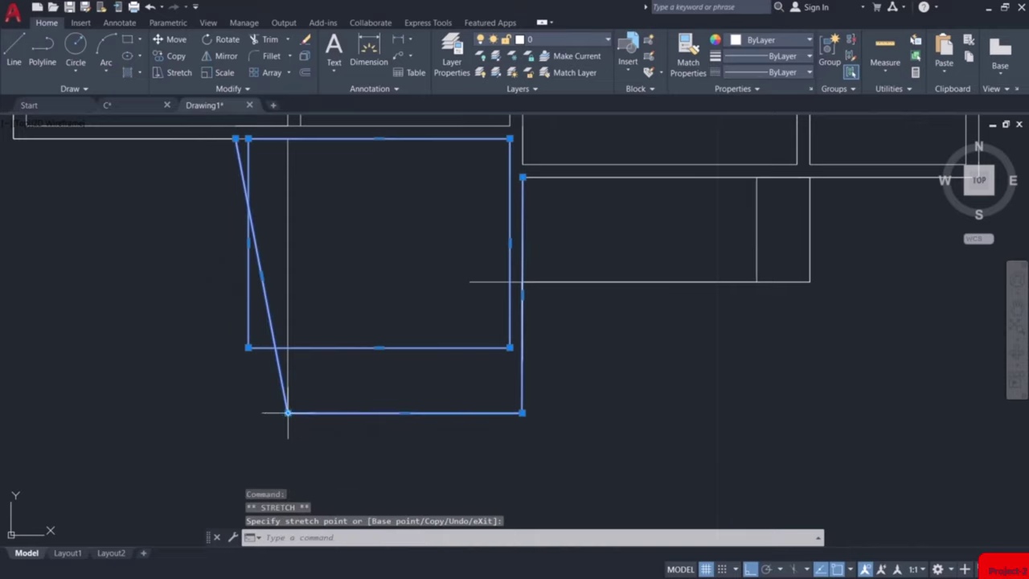
middle_drag(333, 222, 316, 279)
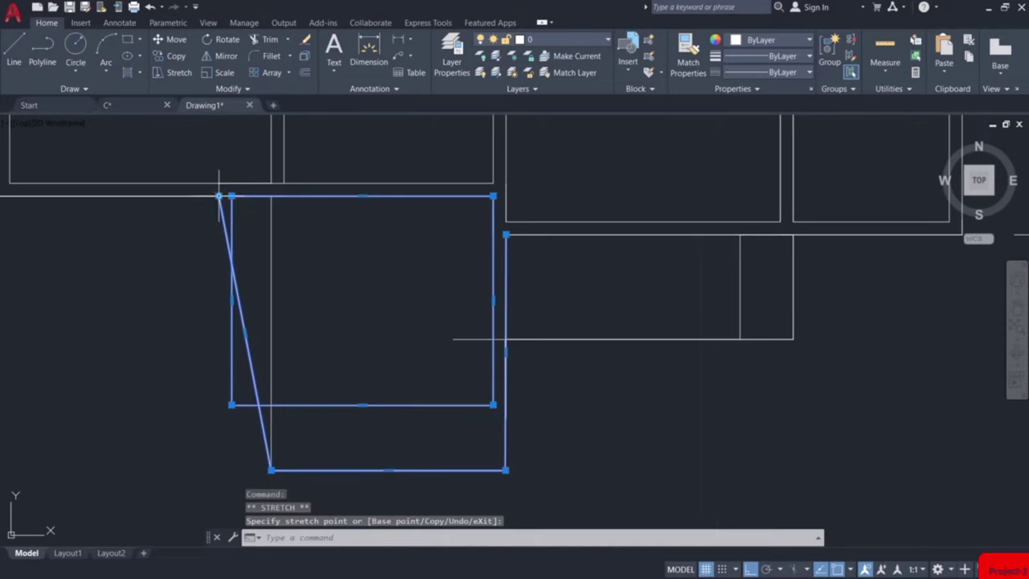
key(Escape)
middle_drag(436, 351, 556, 327)
key(Escape)
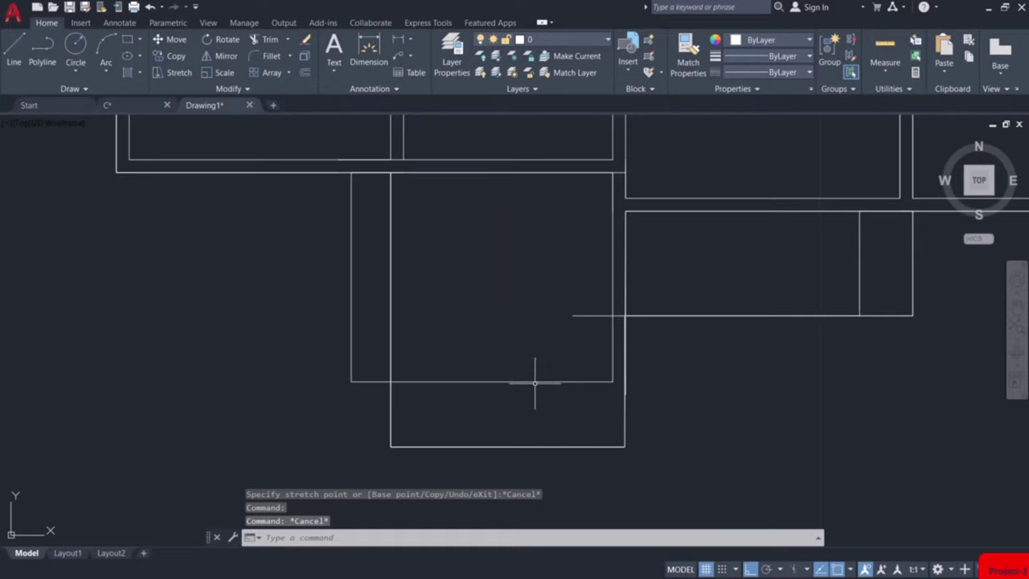
Erase the bottom room's old inner wall rectangle and the two surplus lines at the adjoining narrow room's lower and right sides
click(515, 382)
click(508, 392)
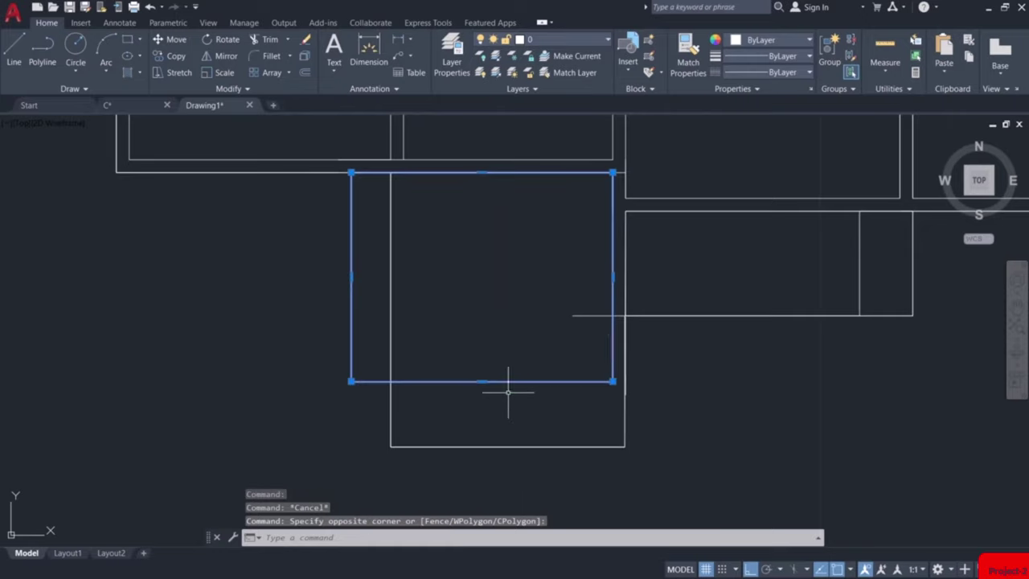
click(601, 314)
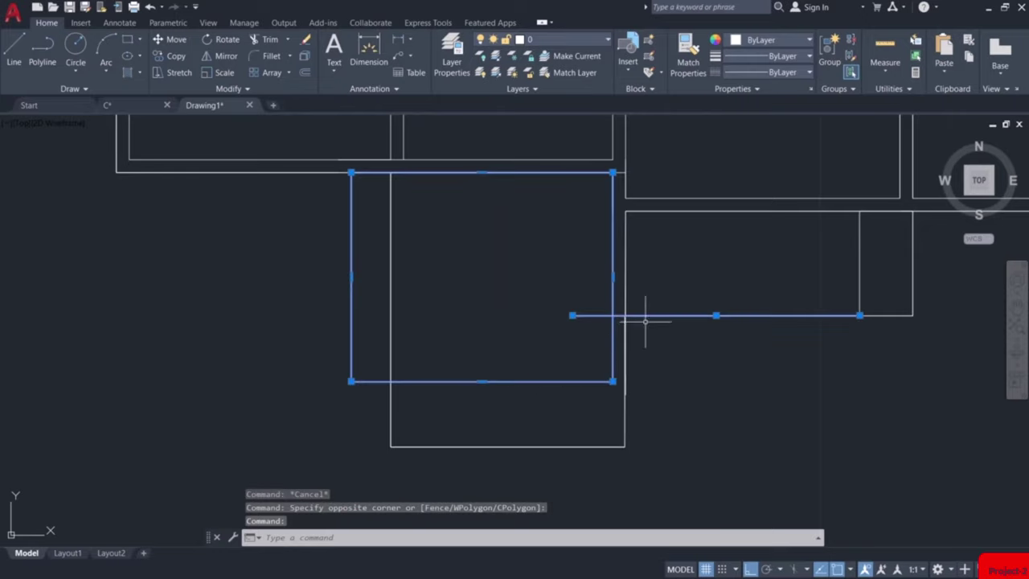
click(860, 266)
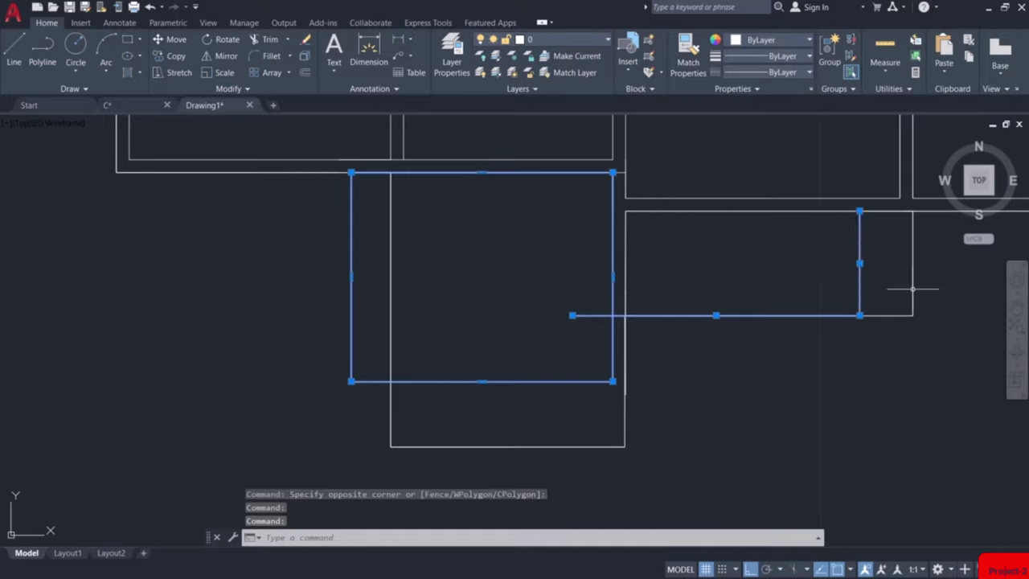
key(Delete)
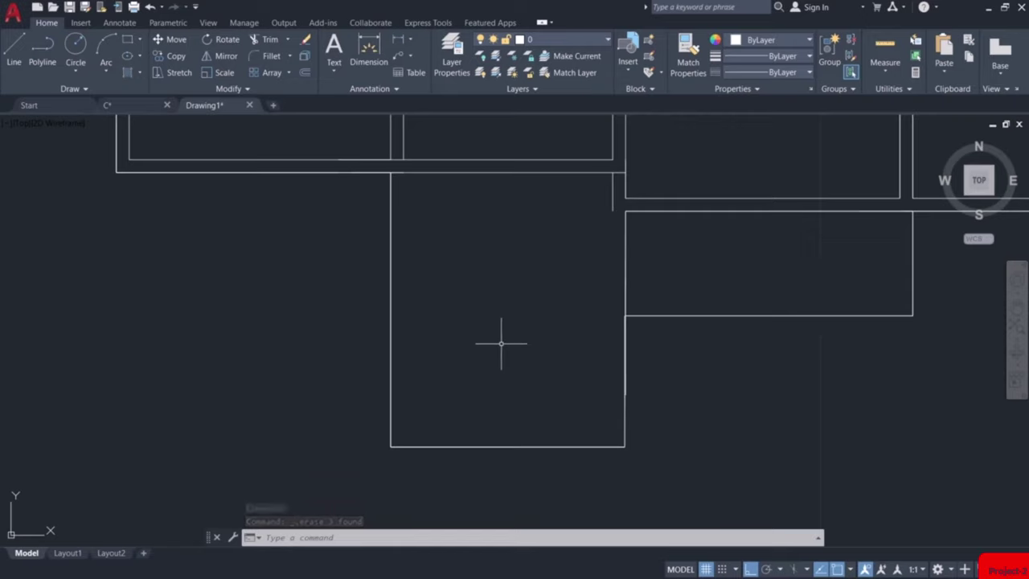
Offset the outer wall outline of the mirrored plan's bottom room 0.15 m inward
text(o)
key(Return)
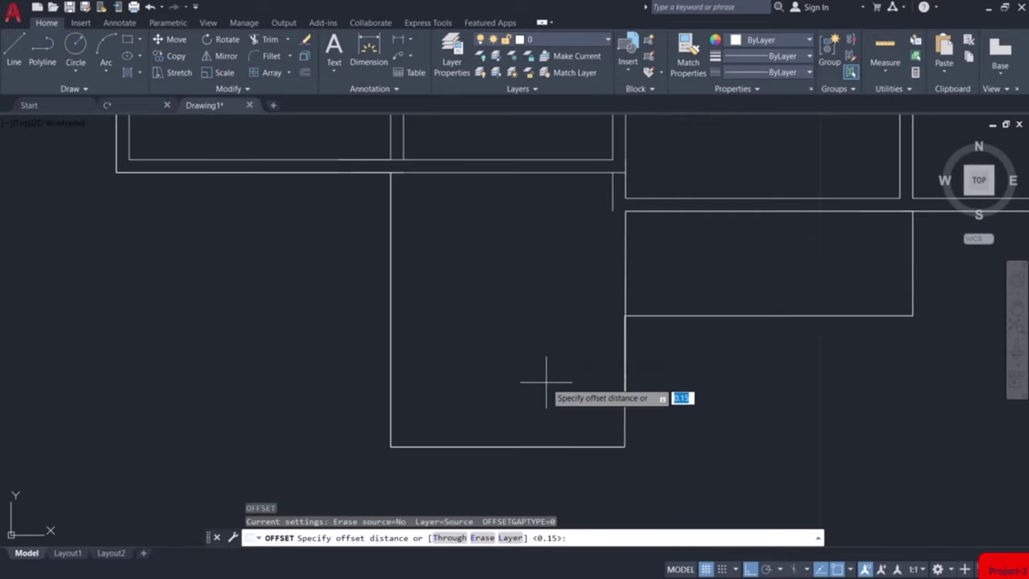
text(0.)
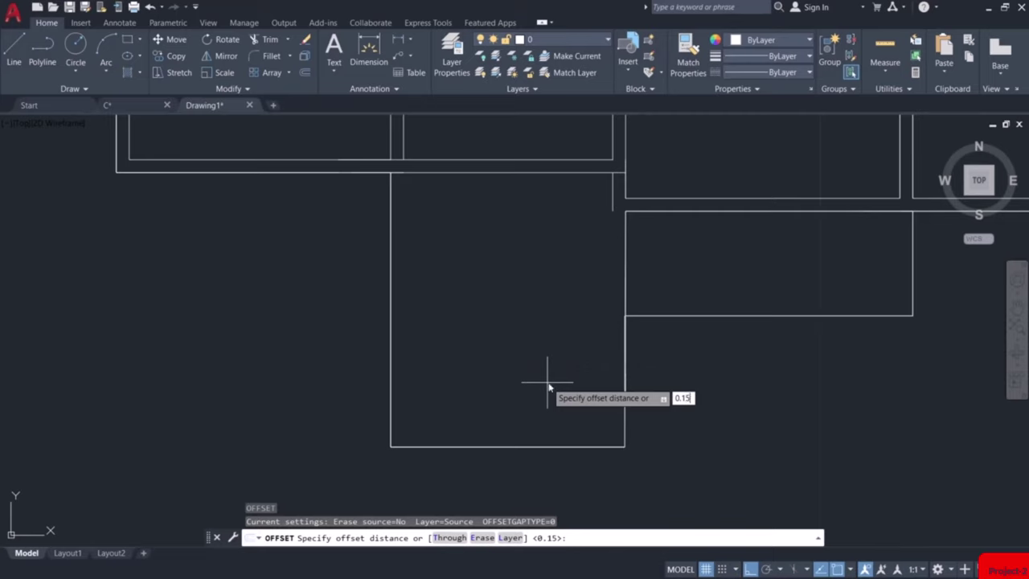
key(Return)
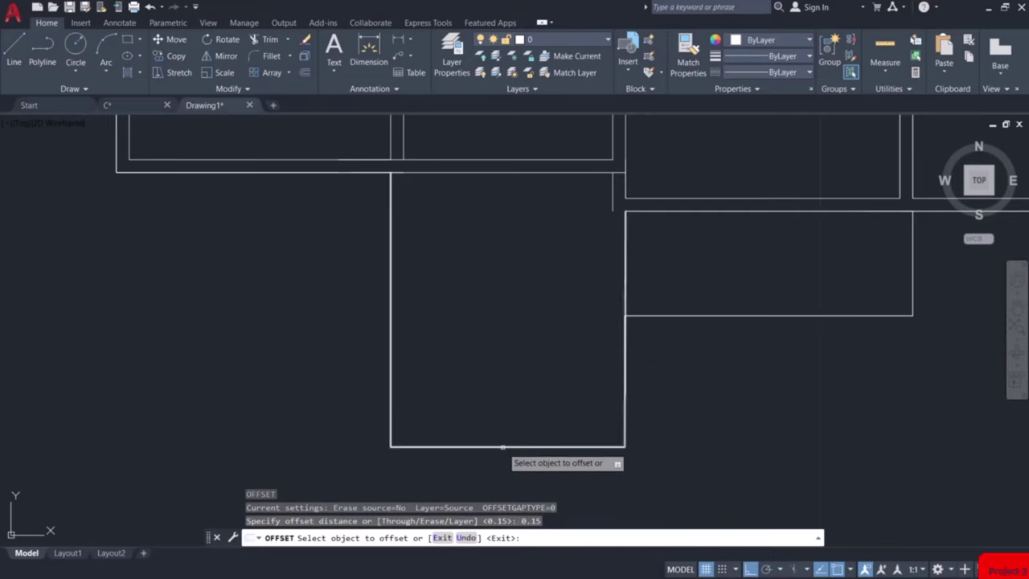
click(502, 446)
click(505, 420)
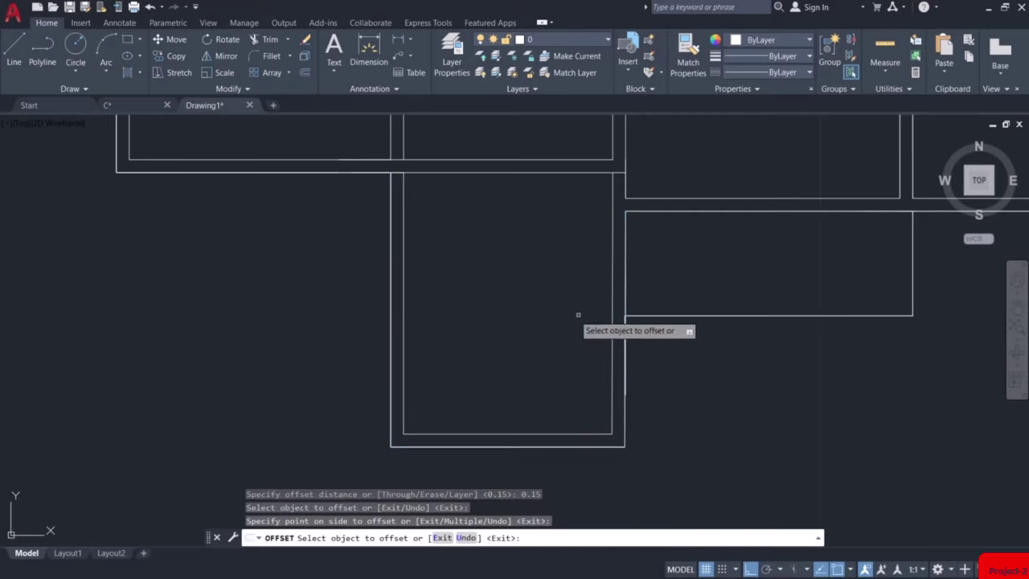
scroll(558, 317, down, 3)
mouse_move(556, 296)
middle_down()
mouse_move(463, 398)
mouse_move(407, 397)
middle_up()
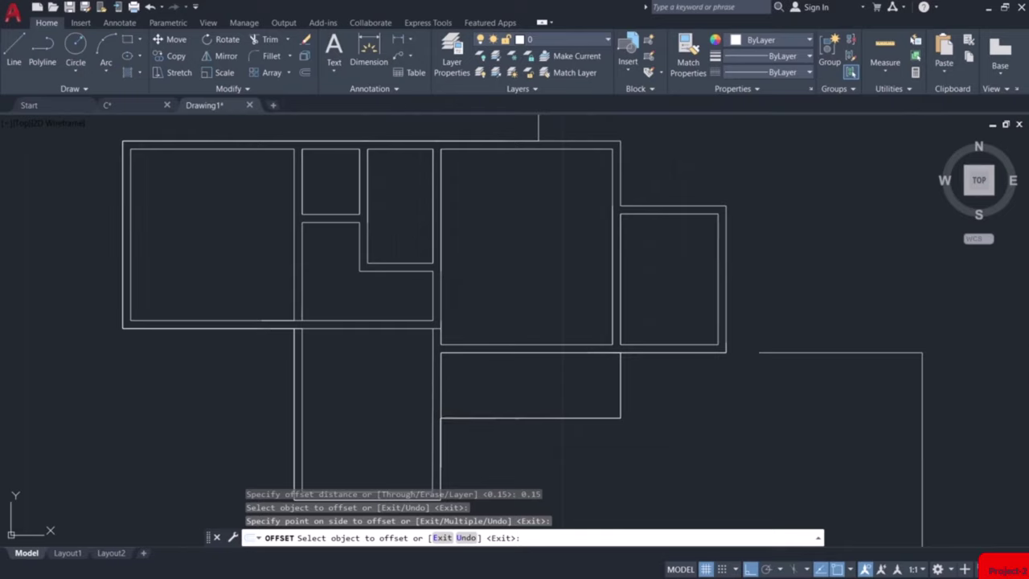
key(Escape)
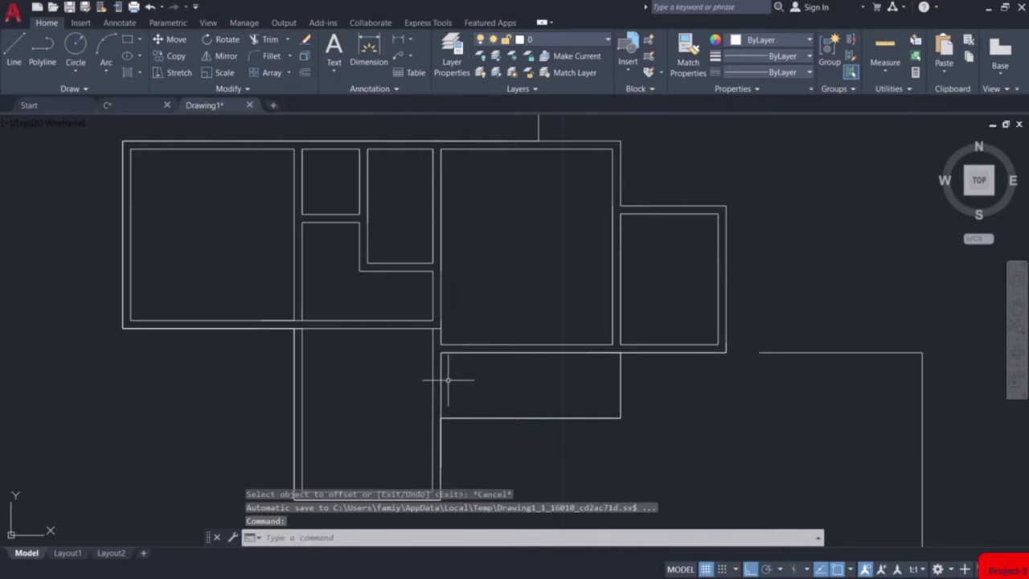
Extend the horizontal building outline line to meet the lower-right corner of the mirrored plan's small right-hand room
text(ex)
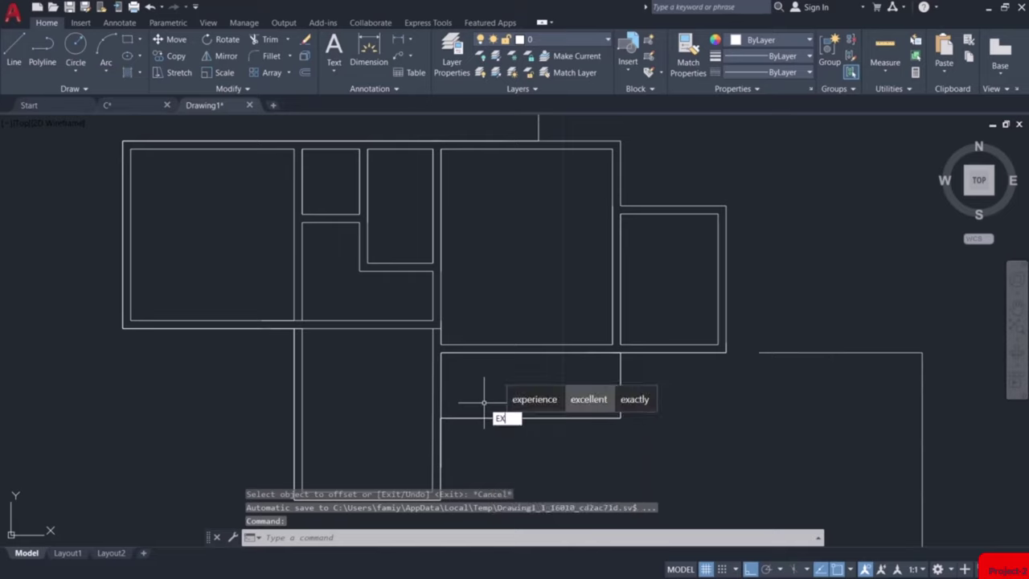
key(Return)
click(812, 352)
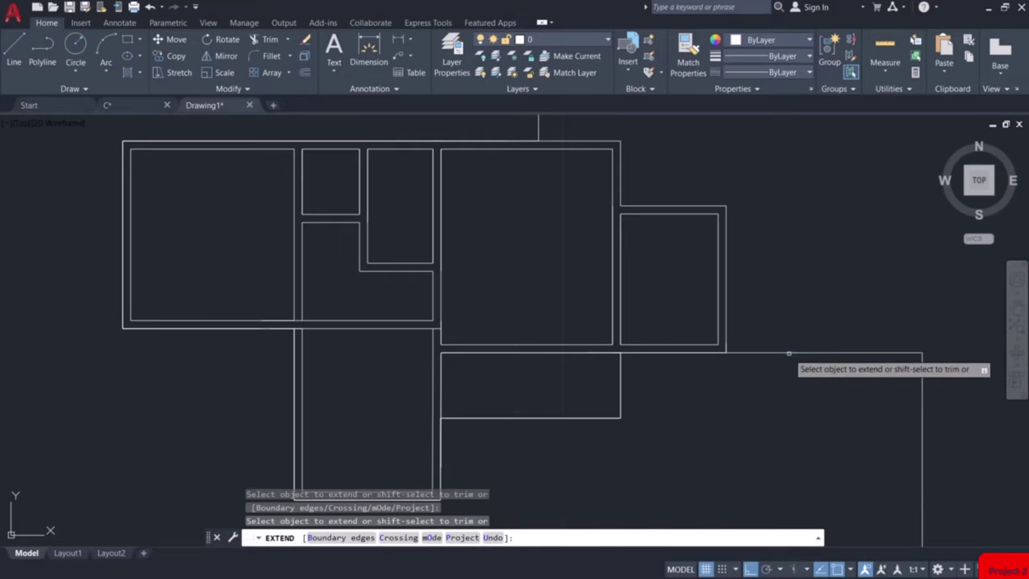
key(Escape)
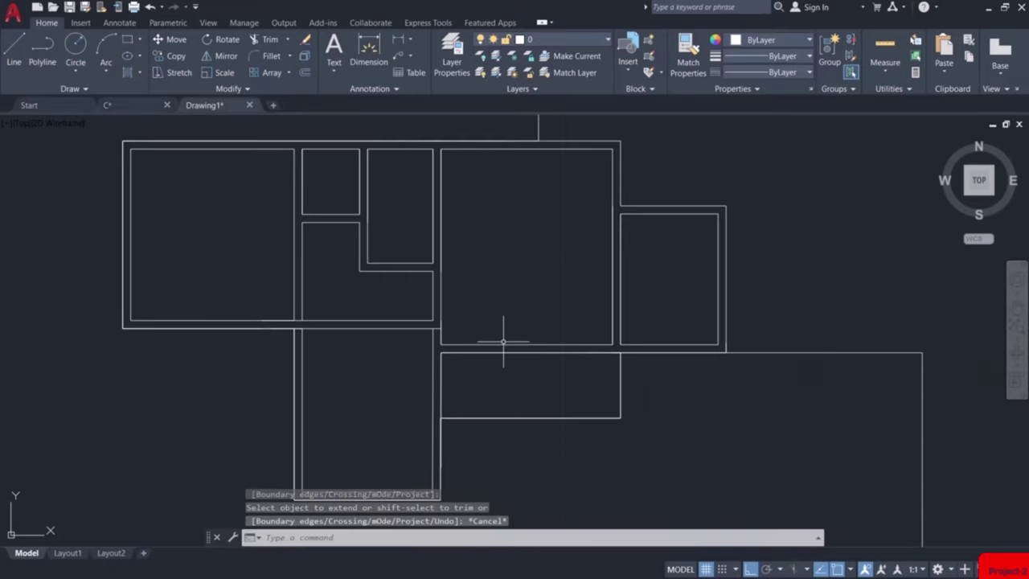
Trim the two horizontal line pieces crossing the vertical wall where the left, middle and bottom rooms meet
text(tr)
key(Return)
scroll(308, 339, up, 5)
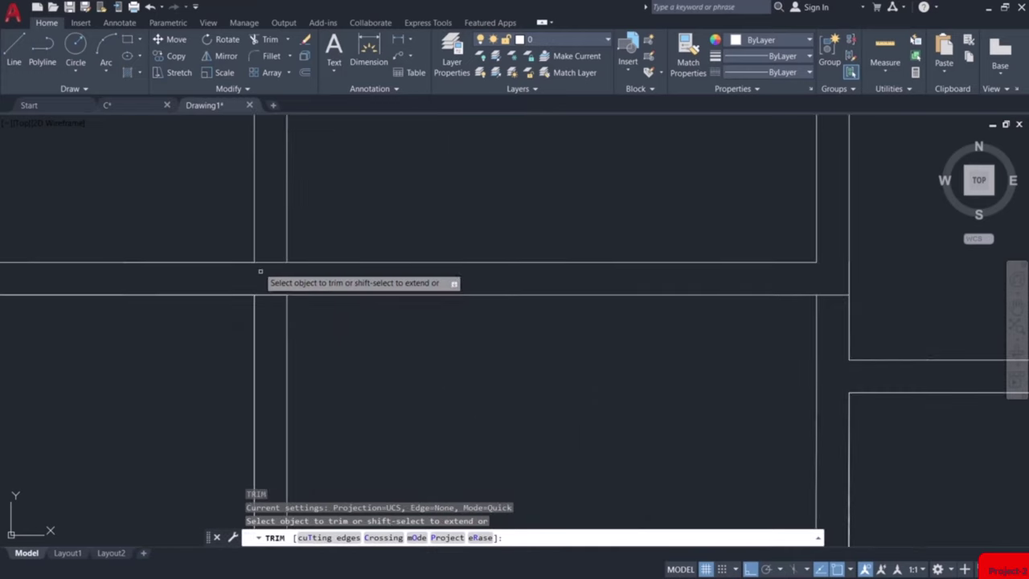
click(269, 261)
click(275, 336)
key(Return)
scroll(271, 321, down, 3)
scroll(361, 298, down, 2)
middle_drag(361, 299, 511, 363)
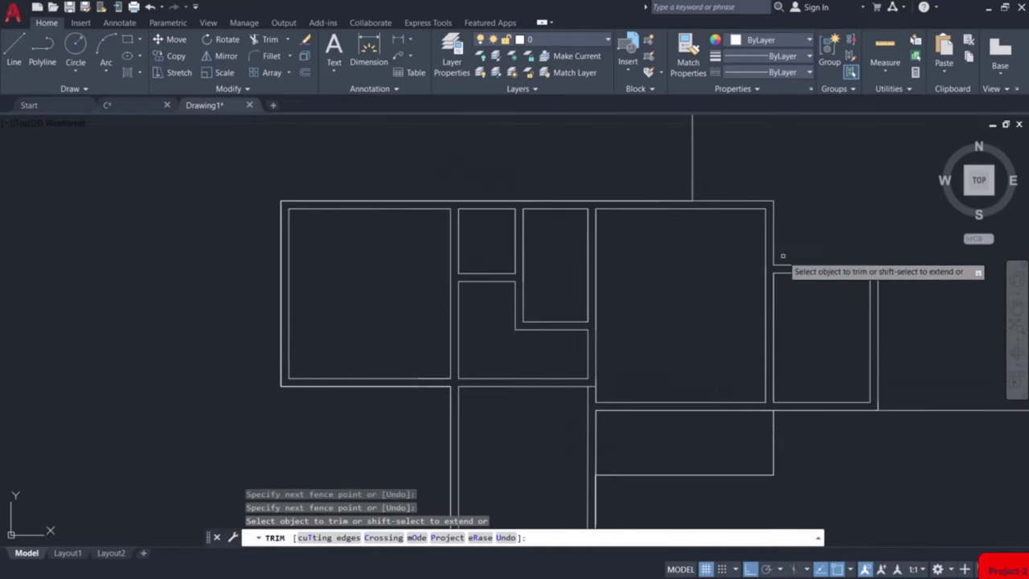
Inspect the wall junctions around the mirrored plan's bottom, middle and right-hand rooms for leftover or missing lines
middle_drag(661, 395, 662, 238)
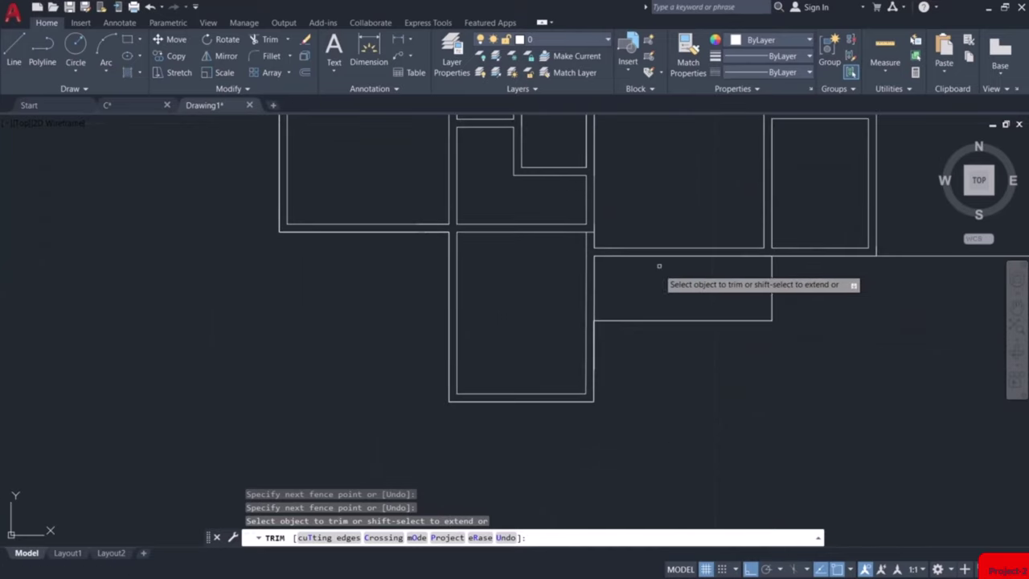
scroll(582, 394, up, 3)
scroll(571, 403, up, 1)
scroll(603, 407, down, 4)
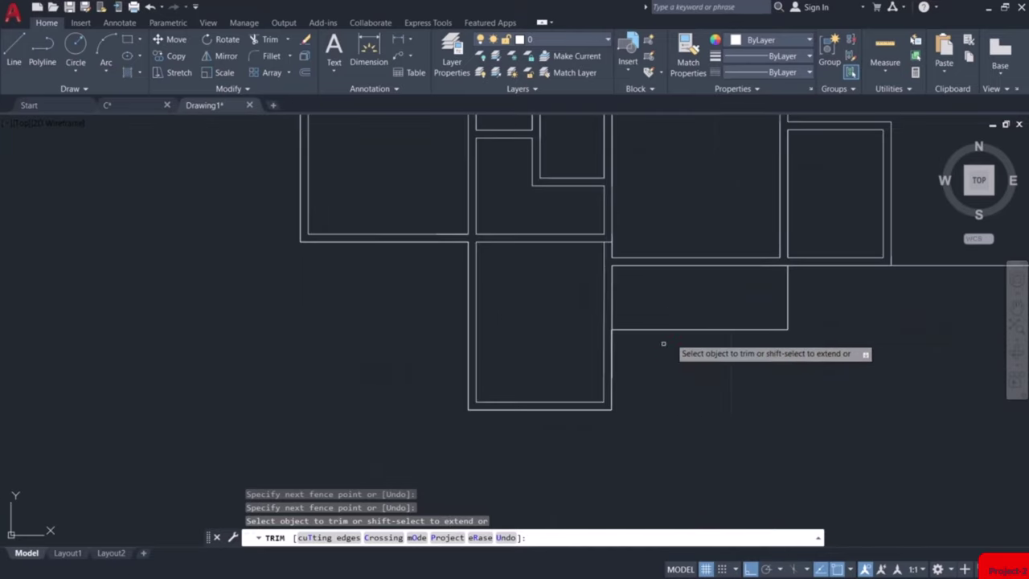
middle_drag(670, 304, 475, 407)
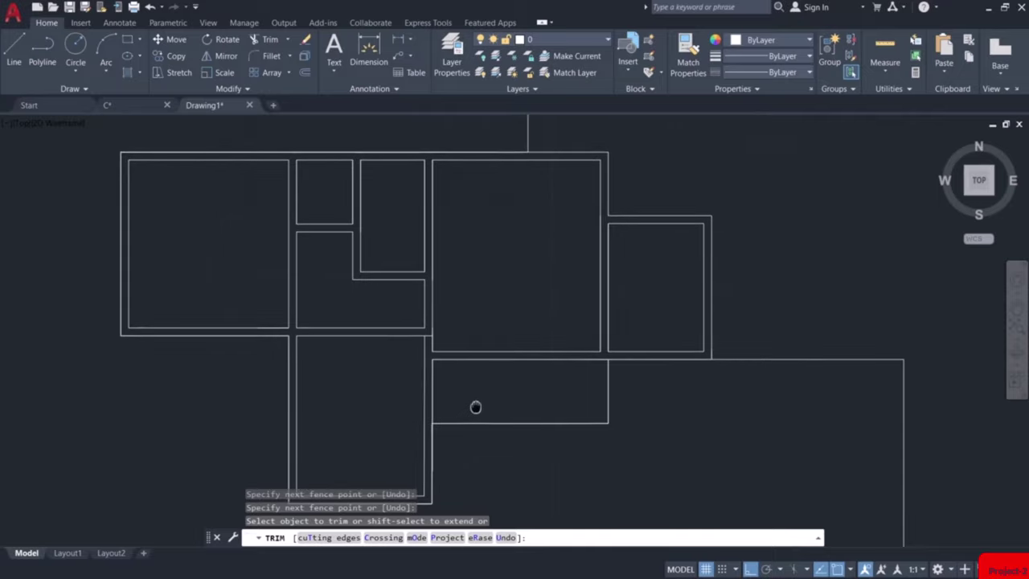
scroll(418, 337, up, 3)
scroll(437, 322, down, 3)
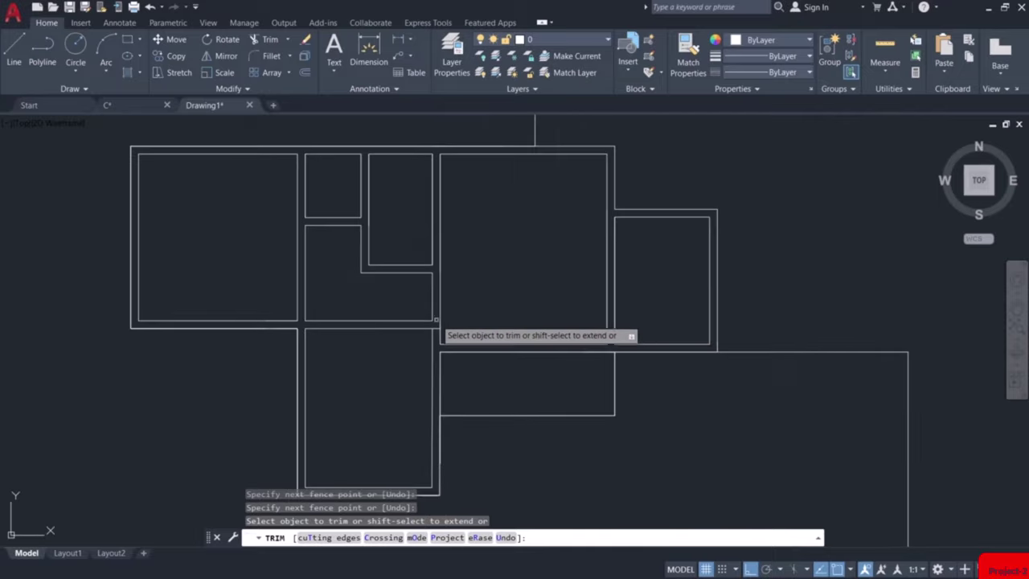
middle_drag(533, 309, 456, 307)
scroll(482, 306, down, 3)
scroll(504, 309, up, 2)
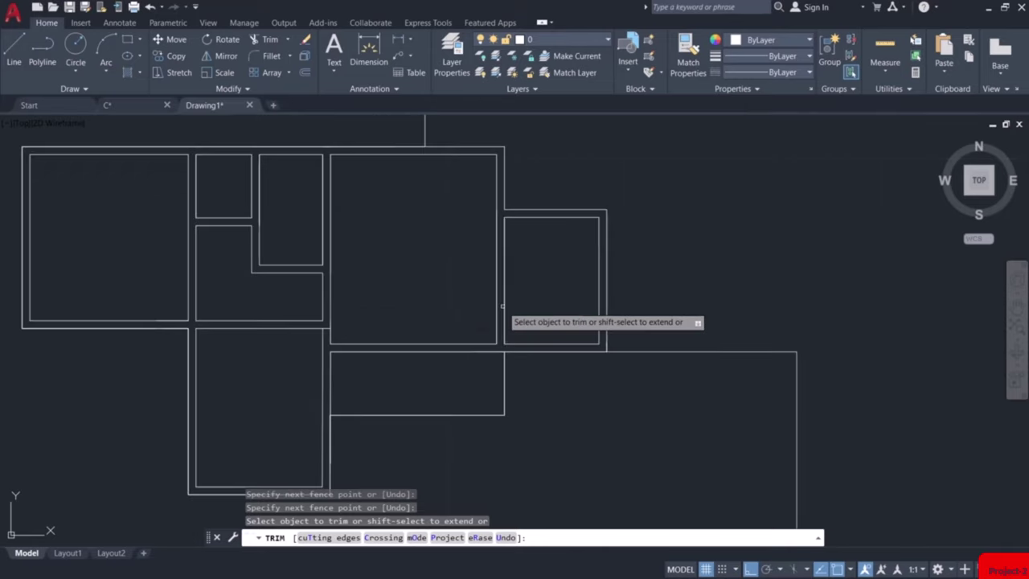
key(Escape)
scroll(503, 305, down, 5)
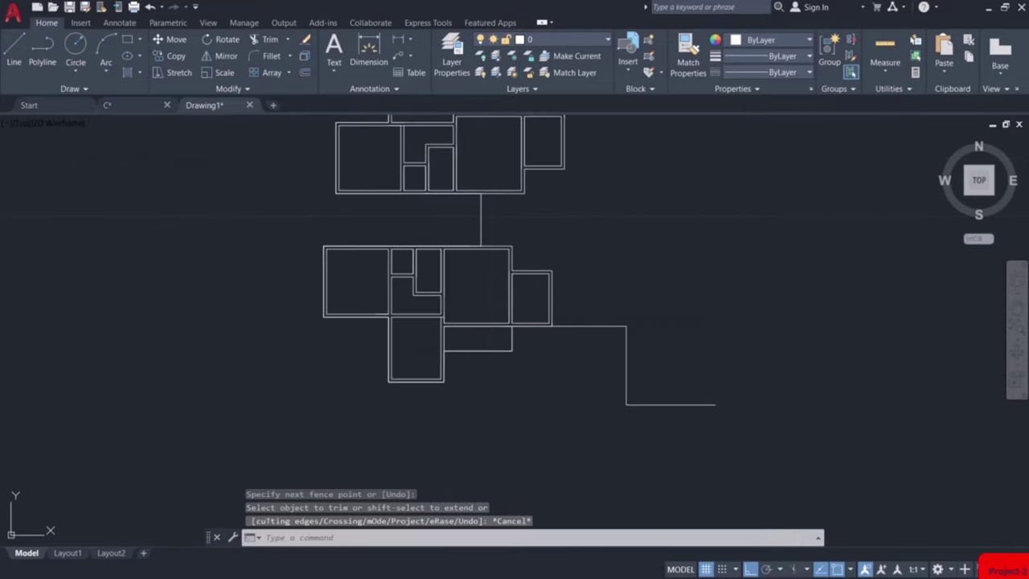
Erase the mirrored plan's small right-hand room, including its inner and outer wall outlines and the leftover short vertical line
scroll(538, 257, up, 1)
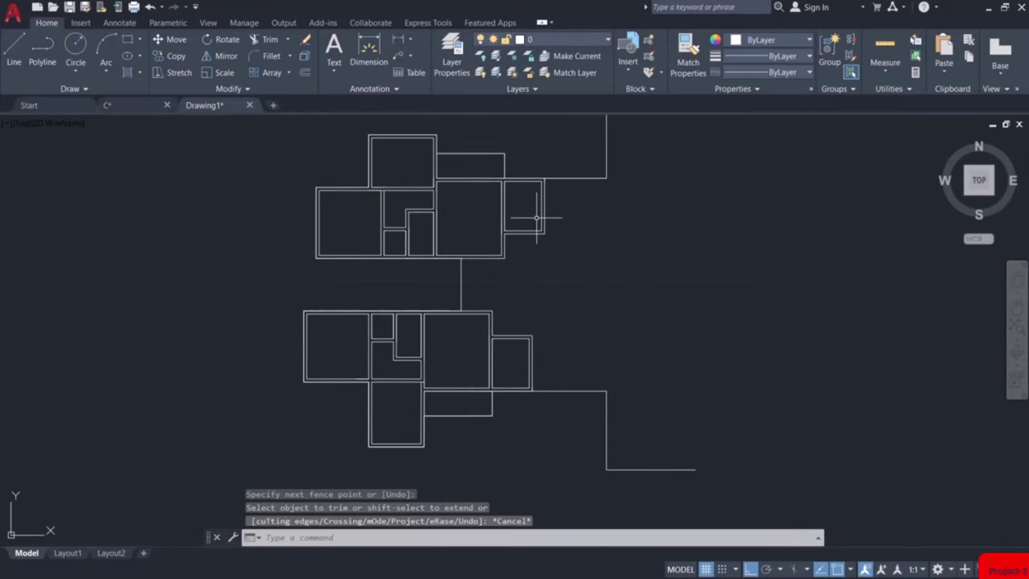
scroll(511, 354, up, 2)
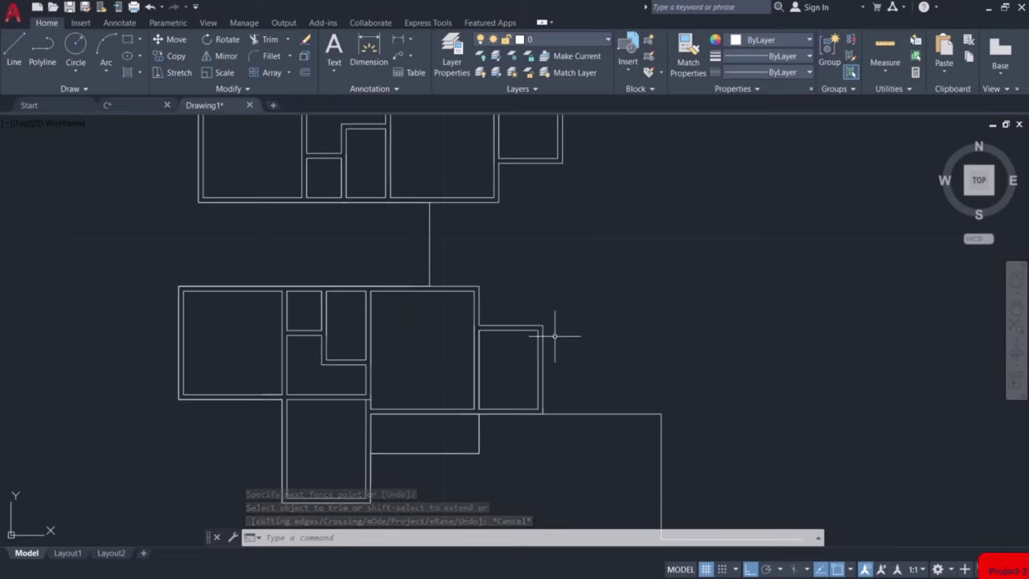
click(574, 305)
click(523, 372)
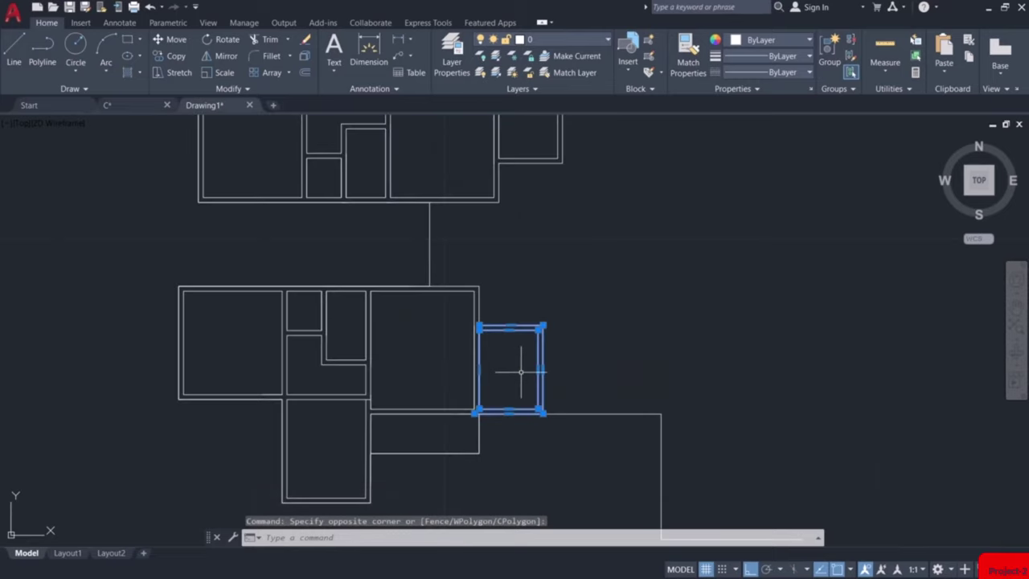
key(Delete)
scroll(527, 399, up, 4)
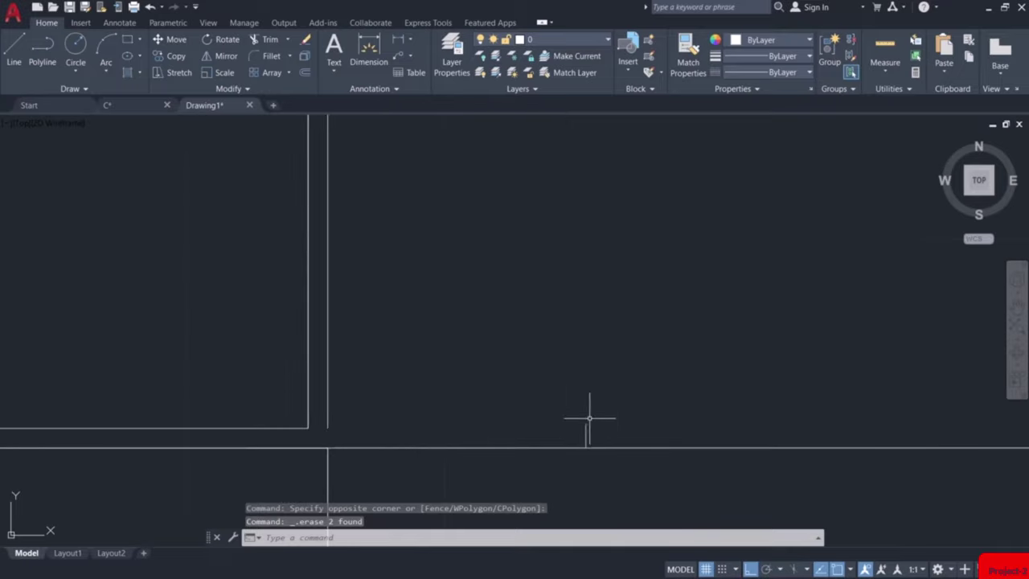
click(616, 409)
click(562, 434)
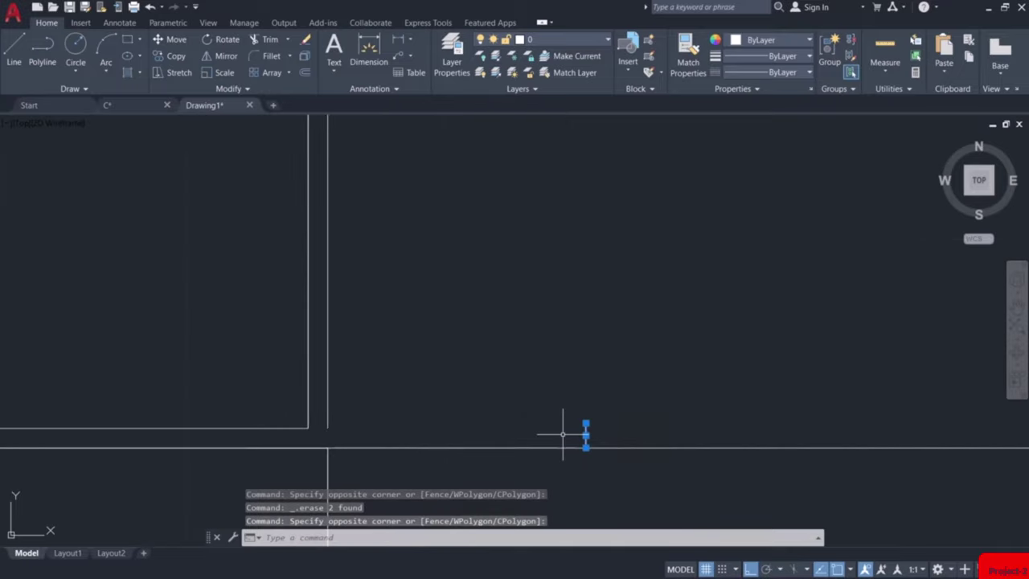
key(Delete)
Extend the large room's right outer wall line to close its gap and reach the horizontal building outline below
scroll(564, 432, down, 3)
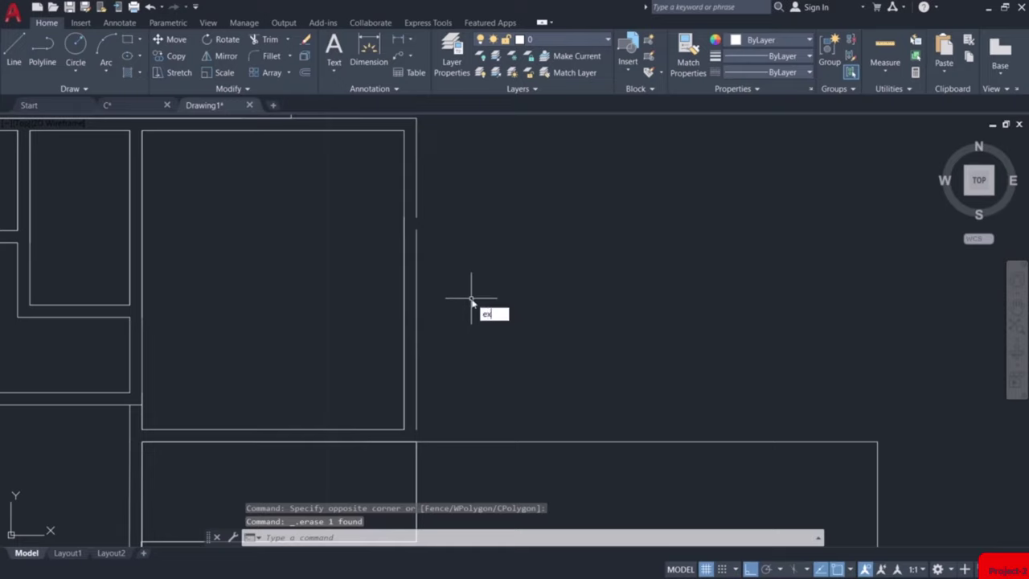
key(Return)
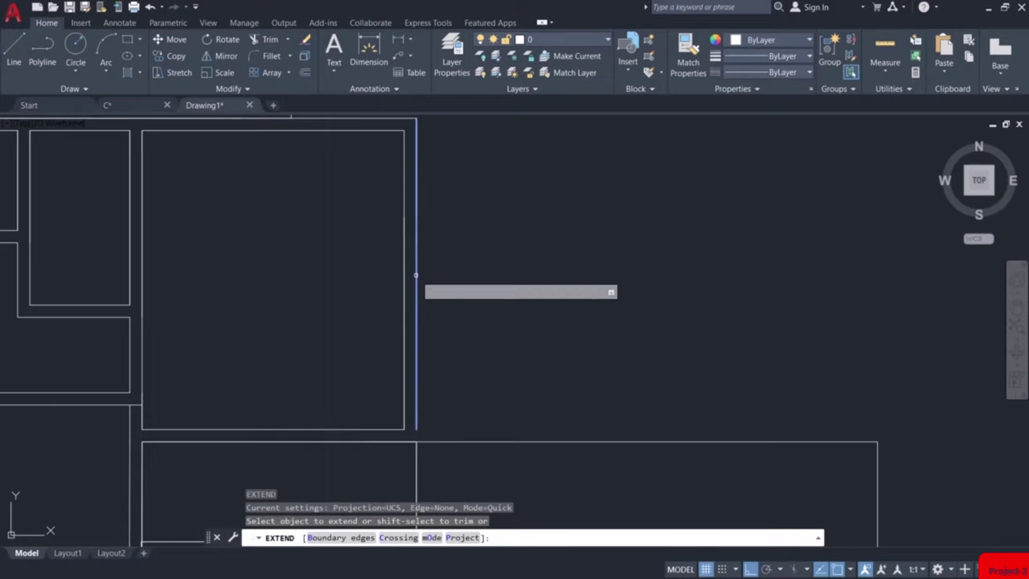
click(416, 425)
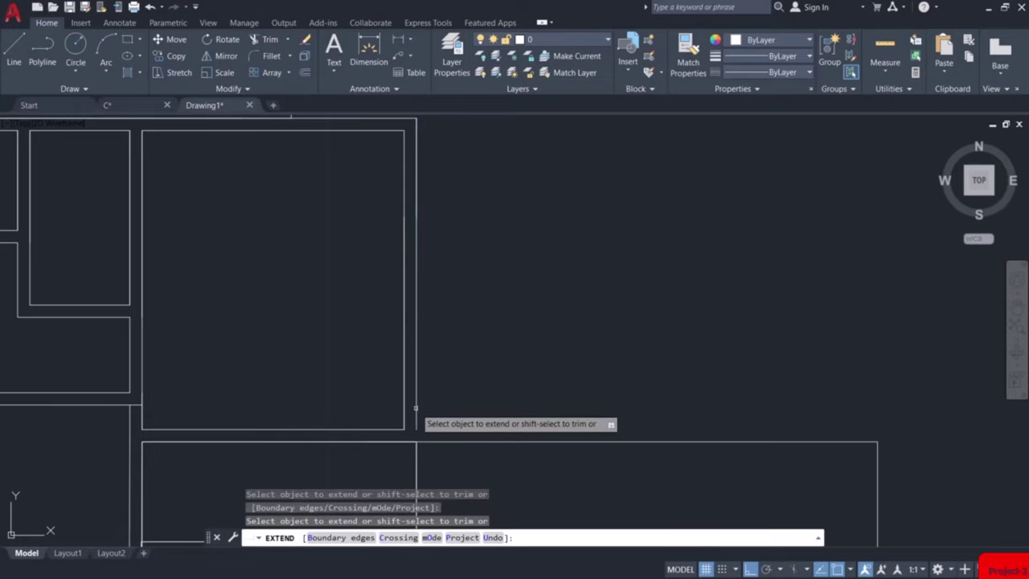
key(Escape)
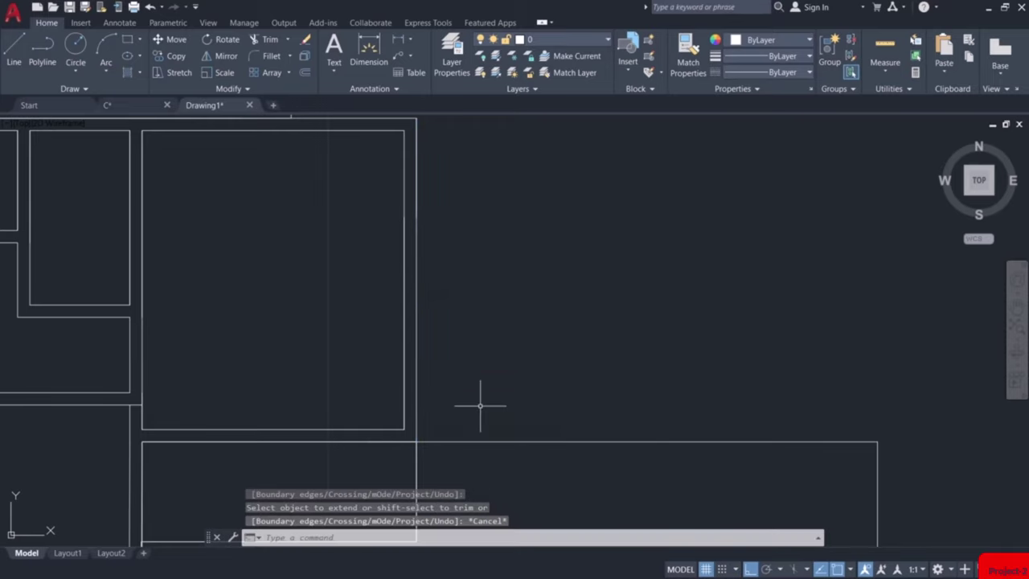
Draw a 2.74 by 3.95 m rectangle downward and rightward from the top outer wall line, aligned with the large room's right inner wall face
scroll(479, 387, down, 2)
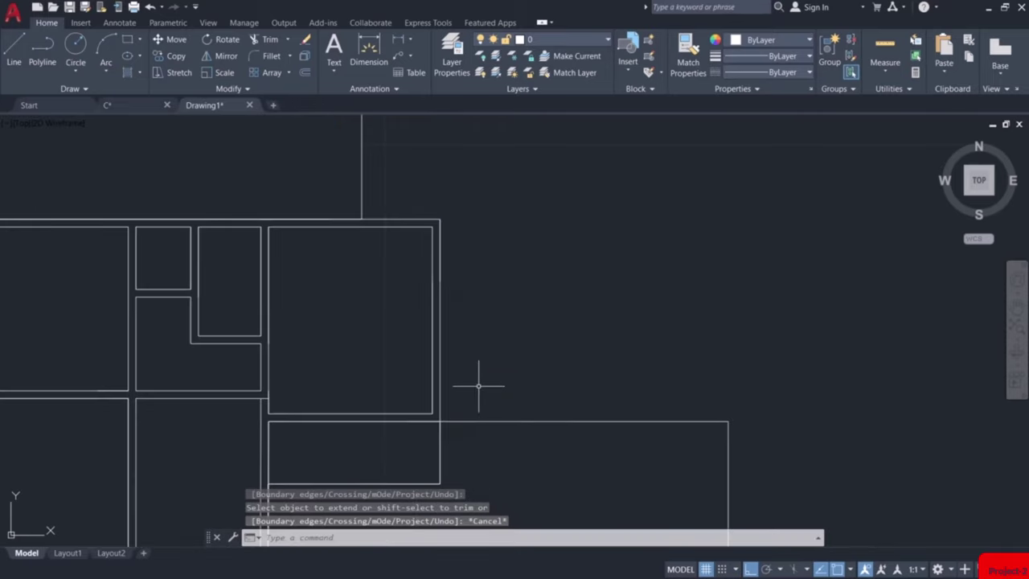
text(rec)
key(Return)
scroll(430, 229, up, 2)
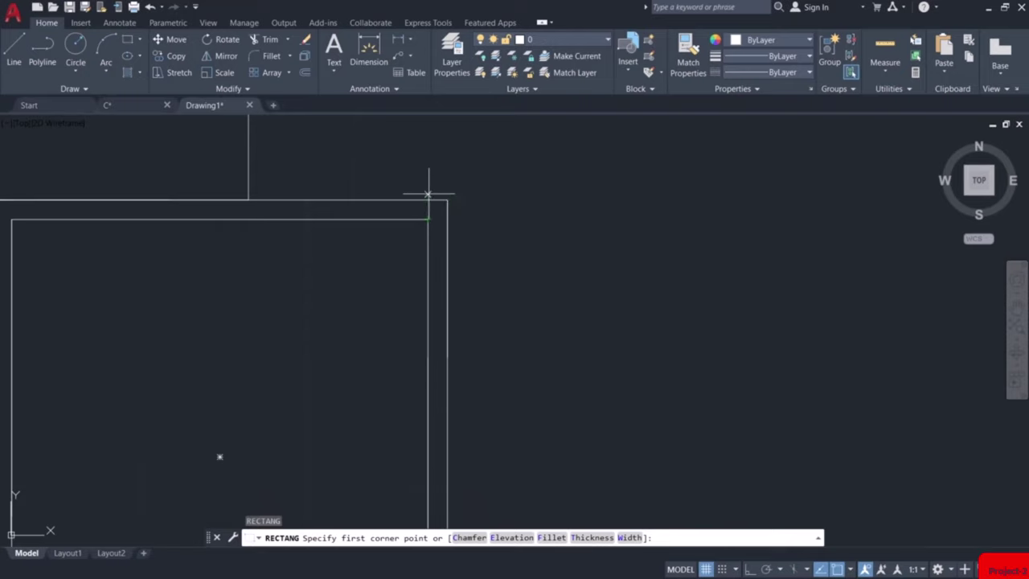
click(428, 199)
scroll(515, 350, down, 2)
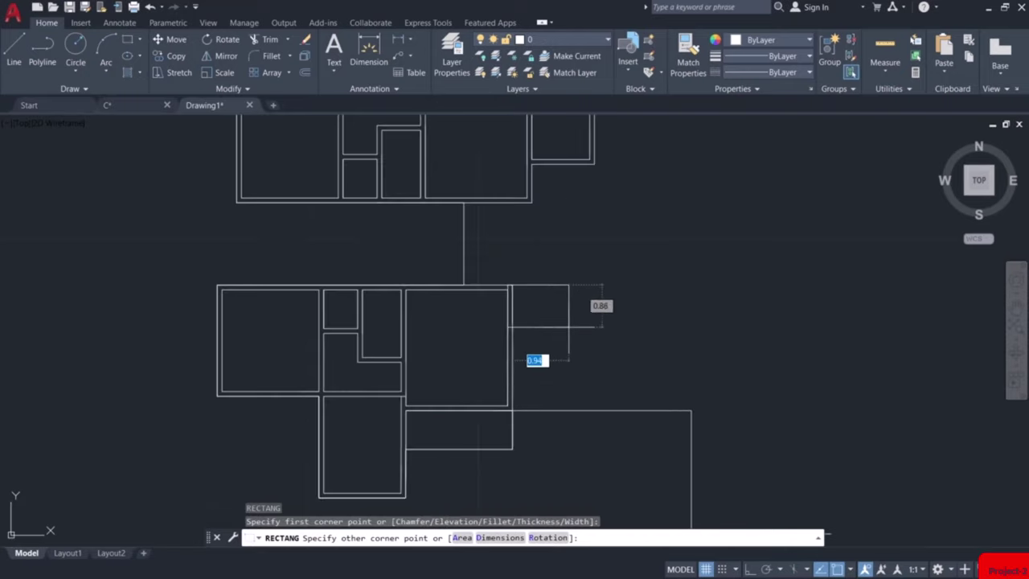
text(d)
key(Return)
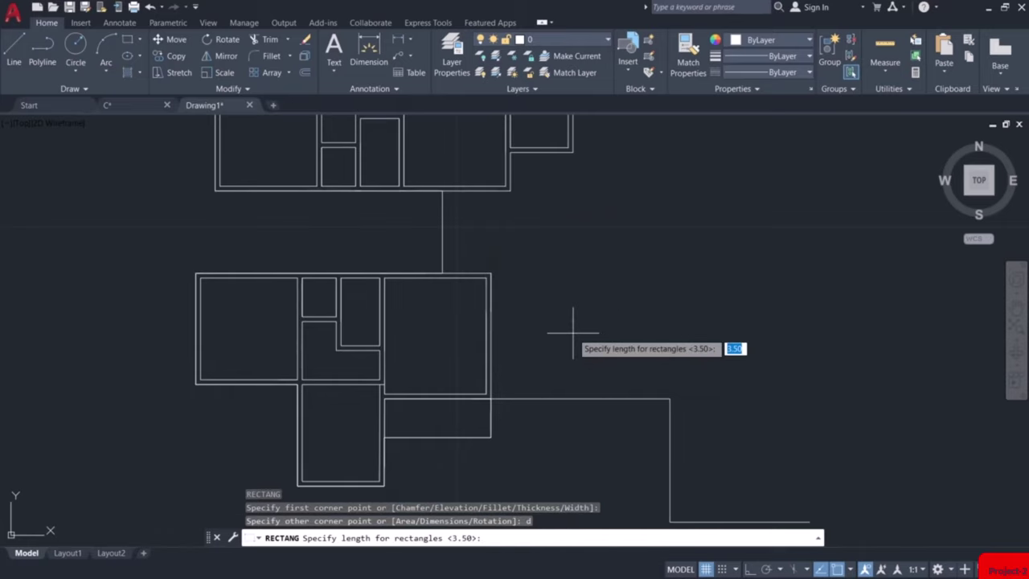
key(Return)
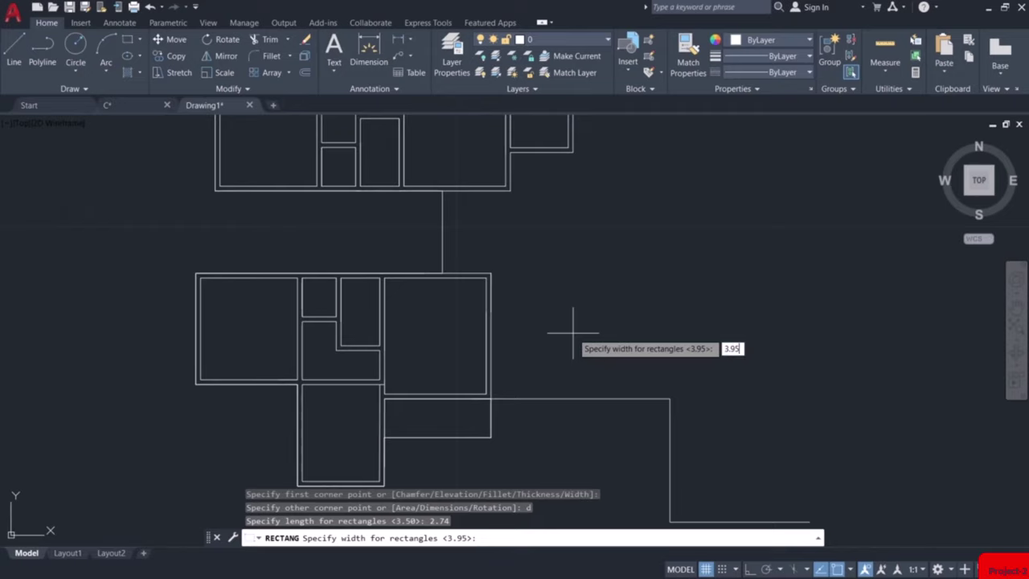
key(Return)
click(596, 377)
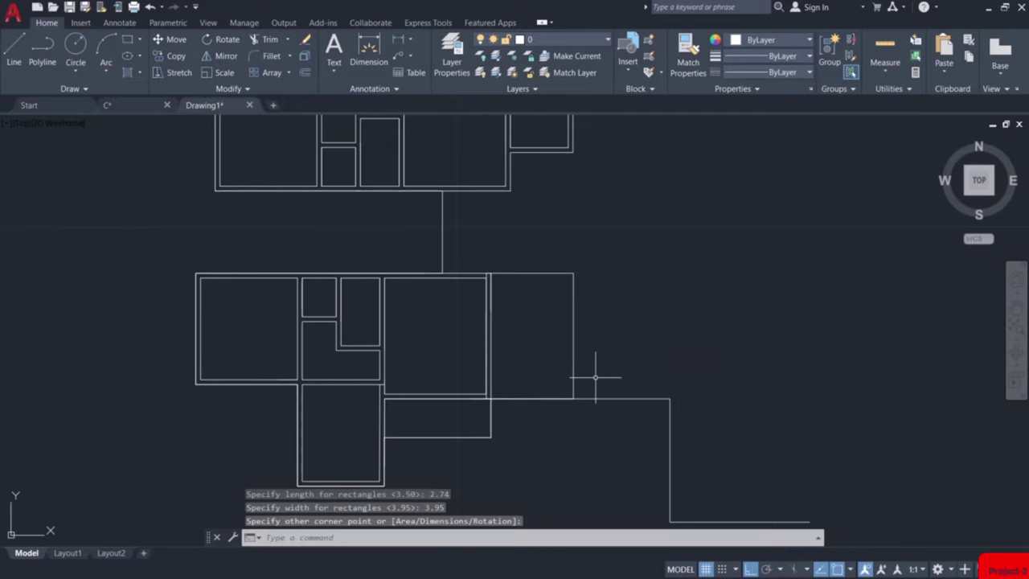
Offset the new right-hand room's rectangle 0.15 m inward to form its inner wall outline
scroll(547, 346, up, 1)
scroll(536, 341, up, 1)
scroll(538, 340, down, 1)
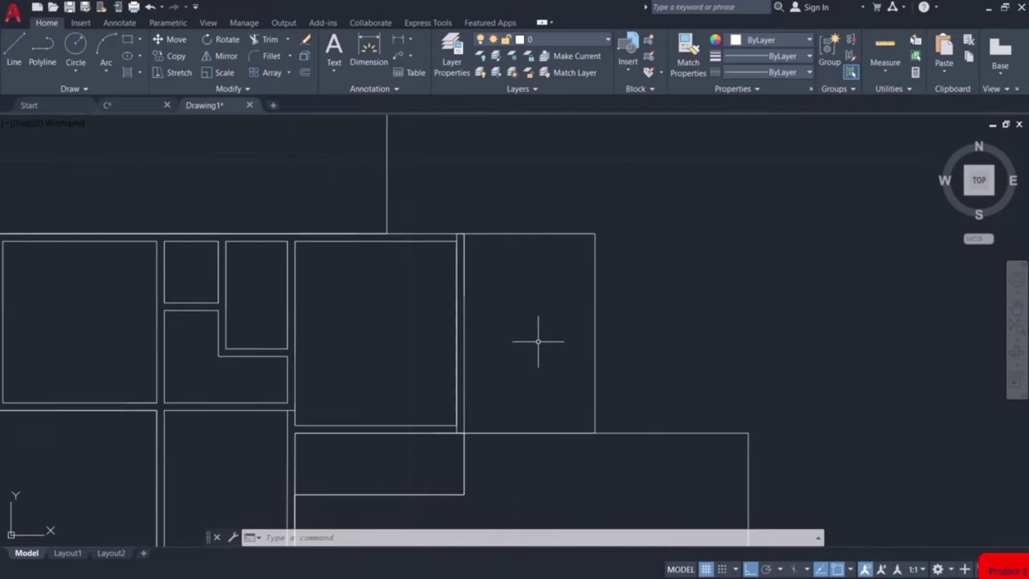
text(o)
key(Return)
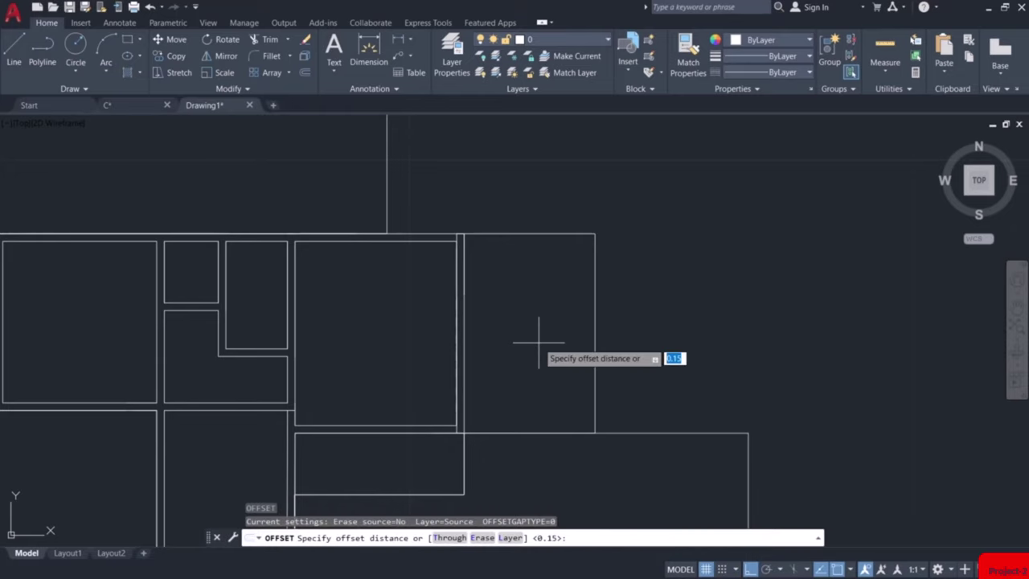
key(Return)
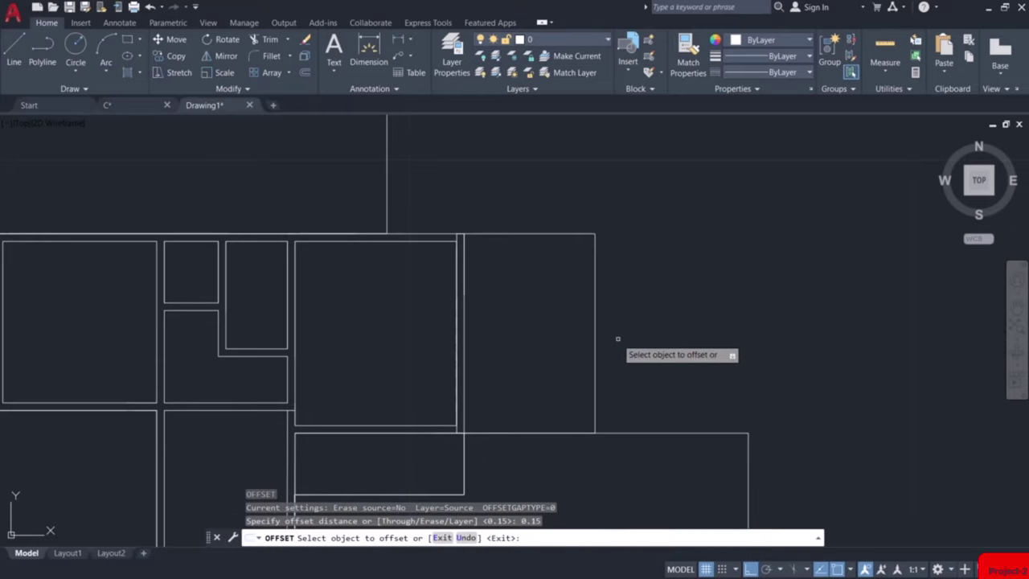
click(594, 341)
click(571, 343)
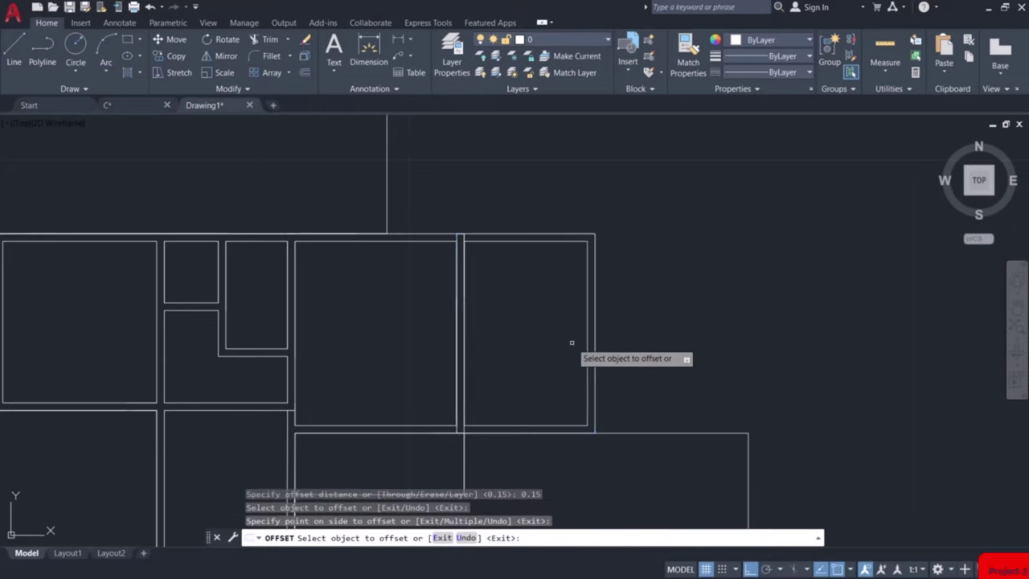
key(Escape)
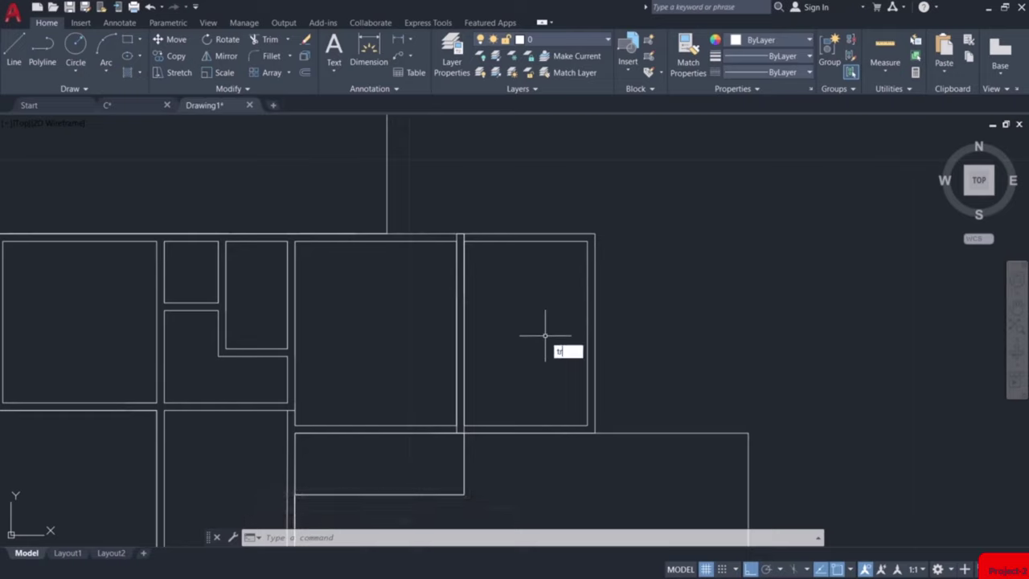
Trim away the upper inner wall line of the new right-hand room
text(tr)
key(Return)
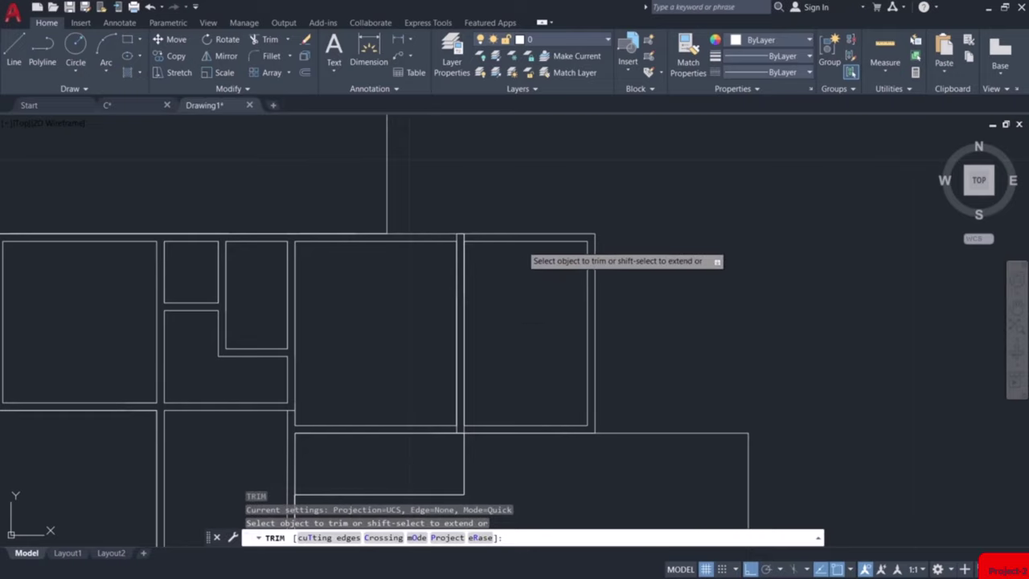
click(529, 239)
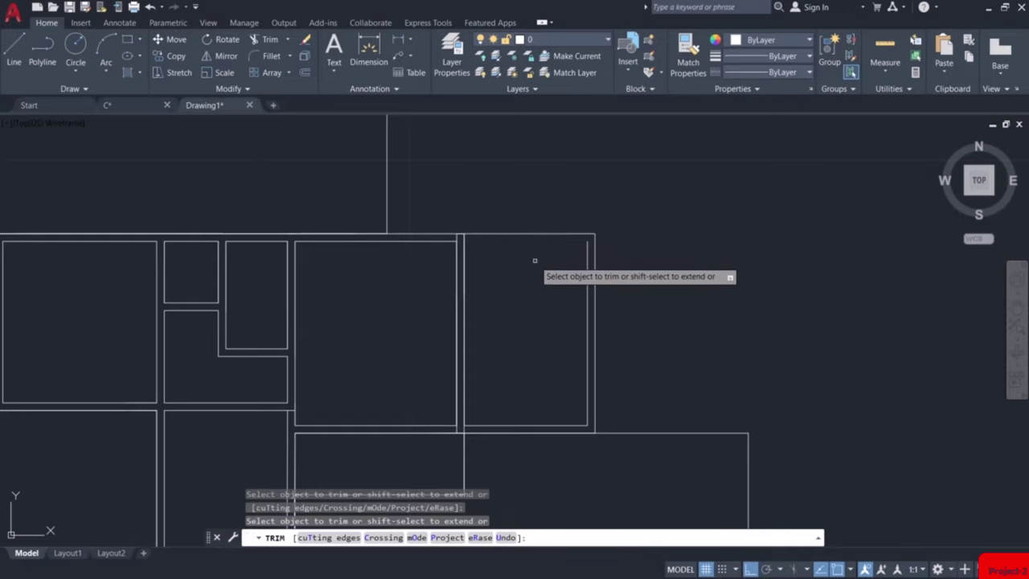
key(Escape)
Draw a line 0.58 m down the new room's left wall from the top outer wall line and across to the right inner wall face
text(l)
key(Return)
click(465, 242)
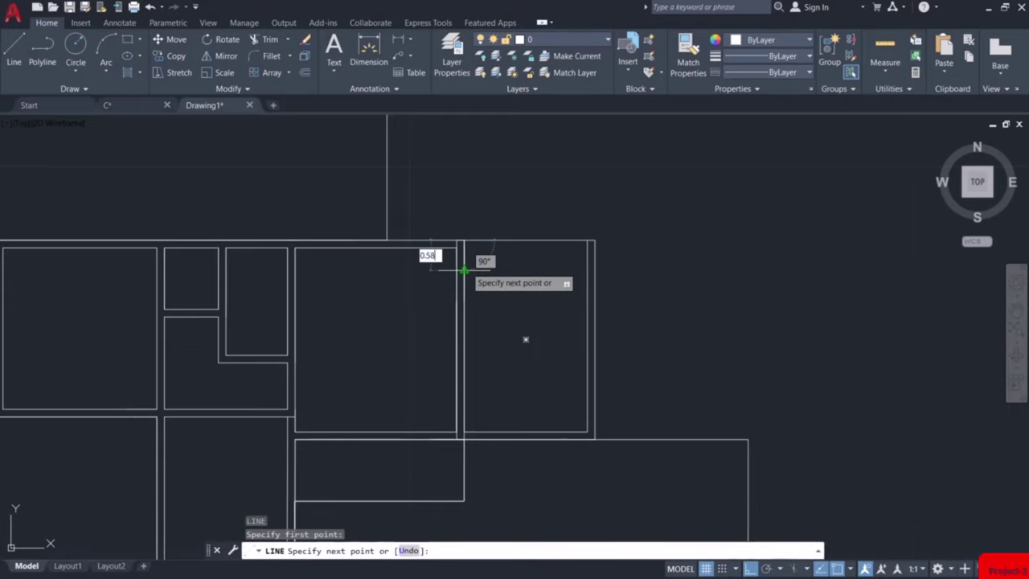
text(0.58)
key(Return)
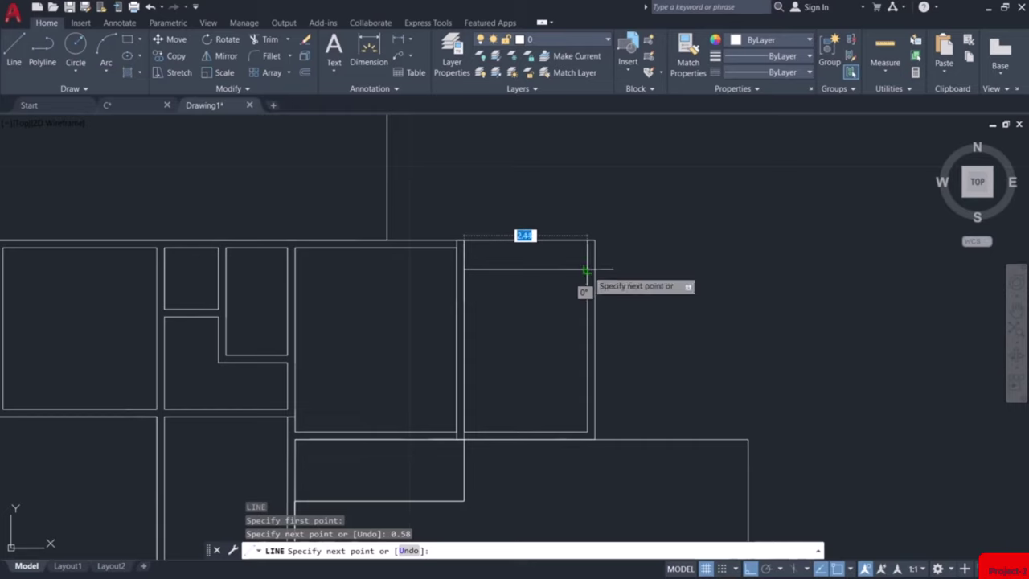
click(586, 270)
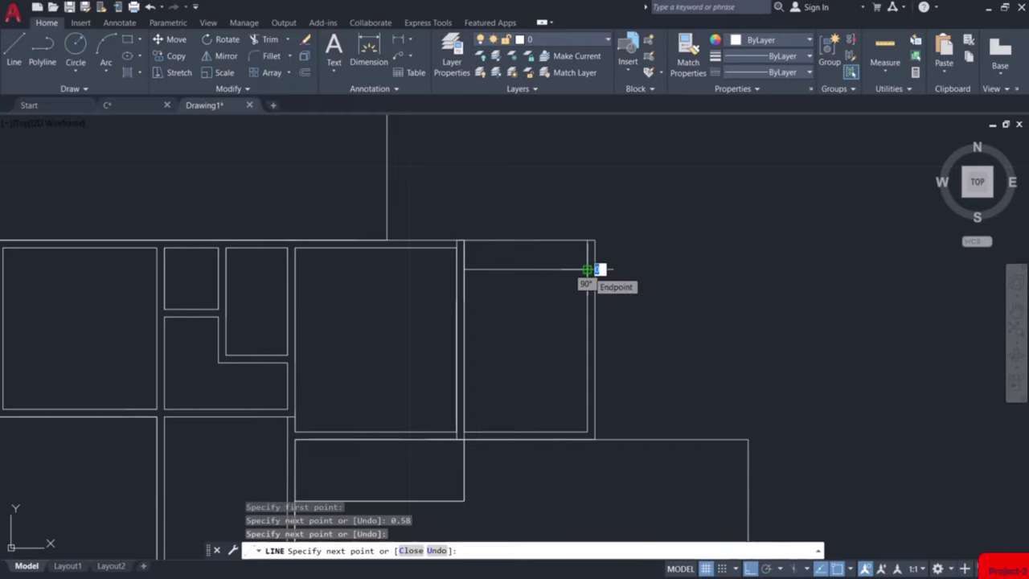
key(Escape)
Offset the horizontal tread line downward eight times at 0.25 m spacing using the Multiple option to form the stair treads
scroll(513, 296, up, 2)
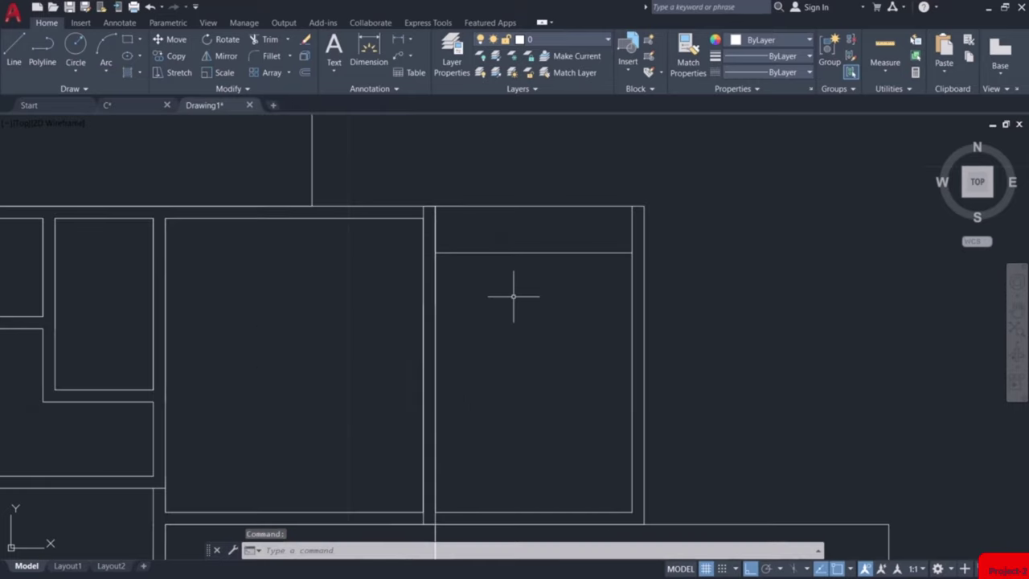
text(o)
key(Return)
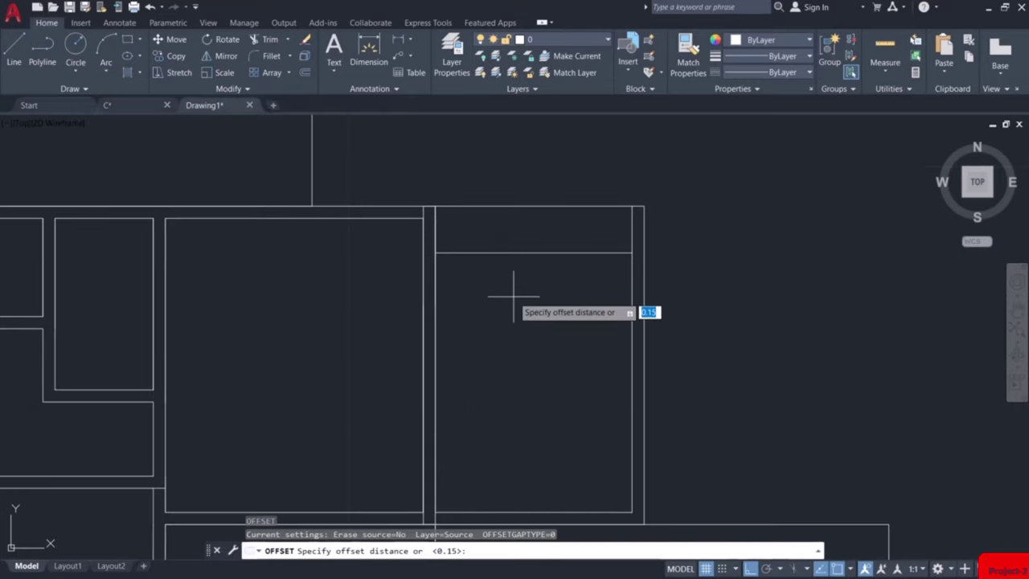
text(0.25)
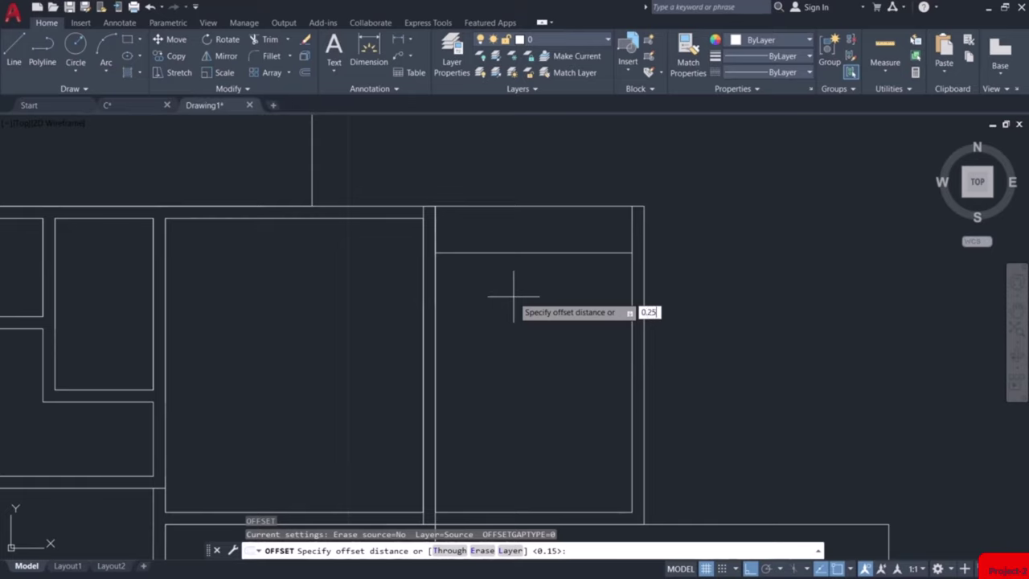
key(Return)
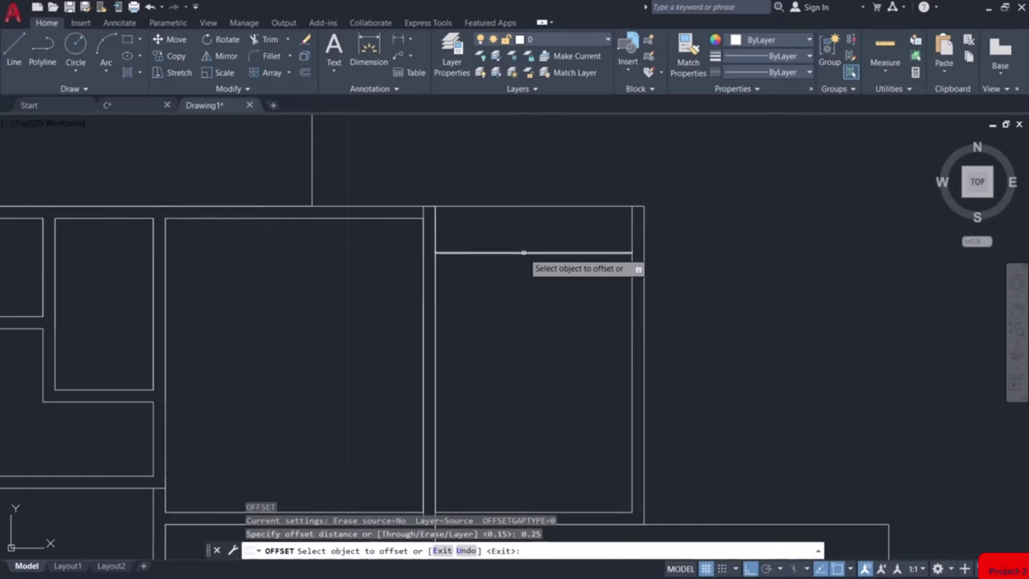
click(523, 252)
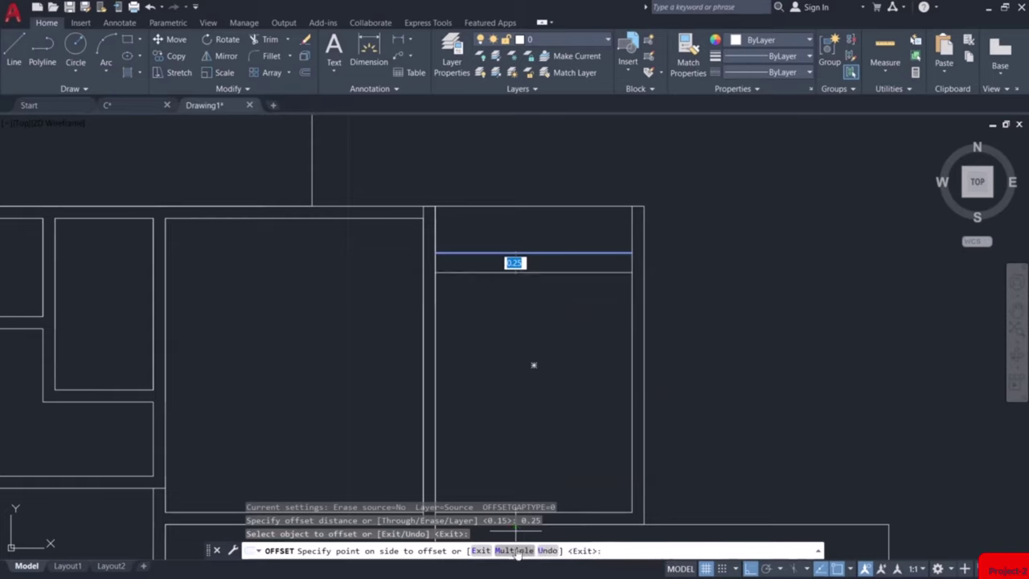
text(m)
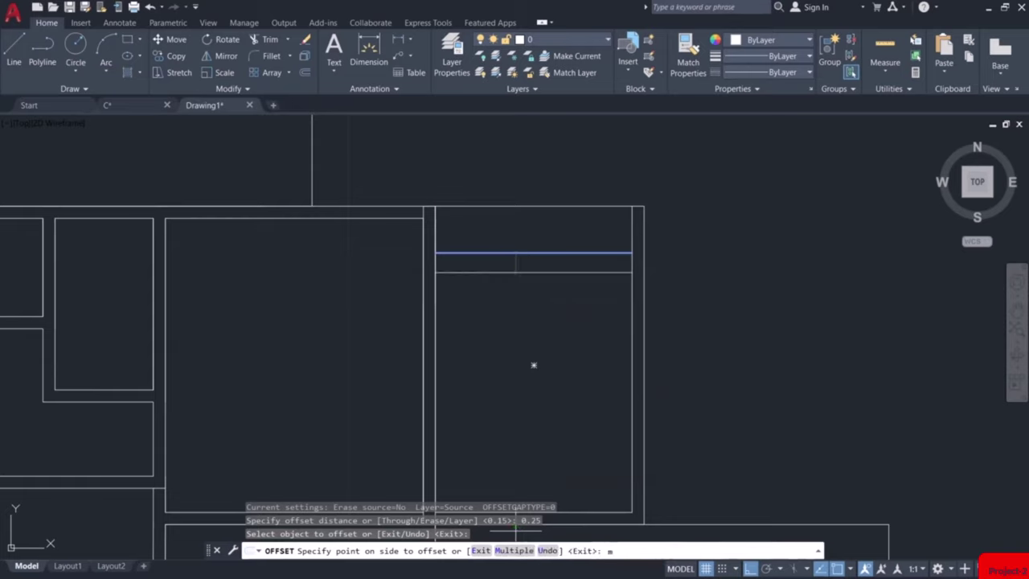
key(Return)
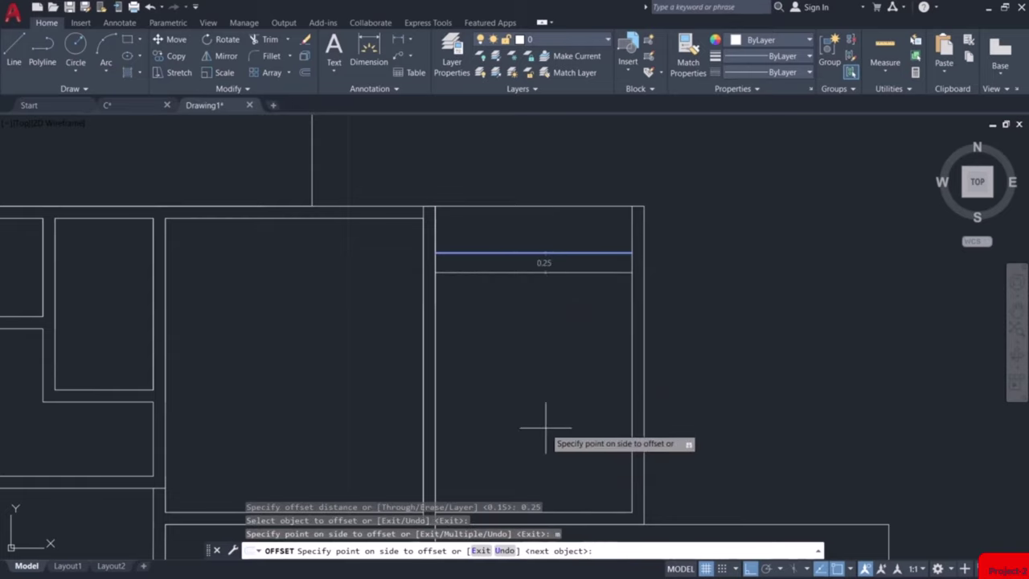
click(541, 357)
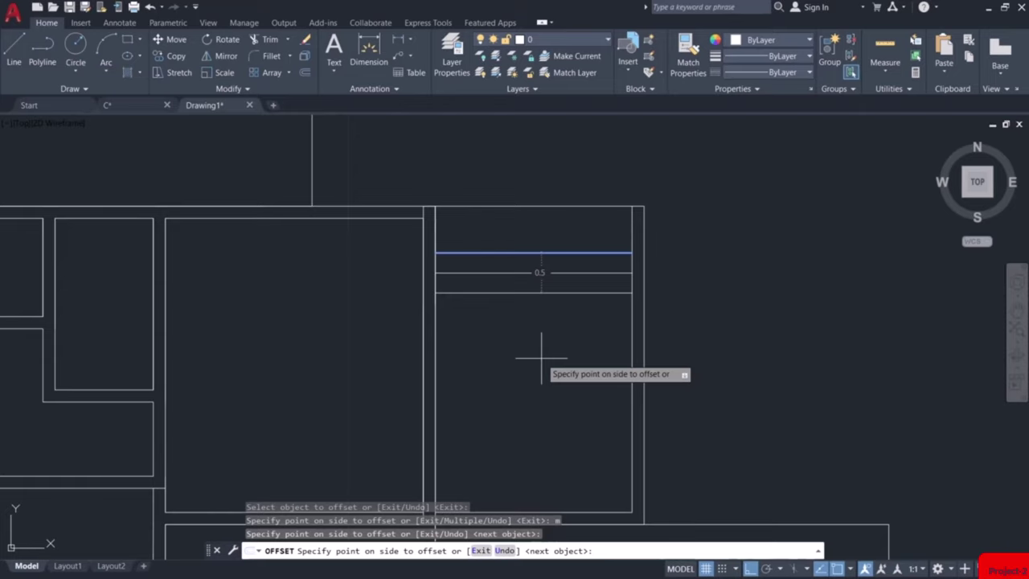
click(542, 363)
click(543, 372)
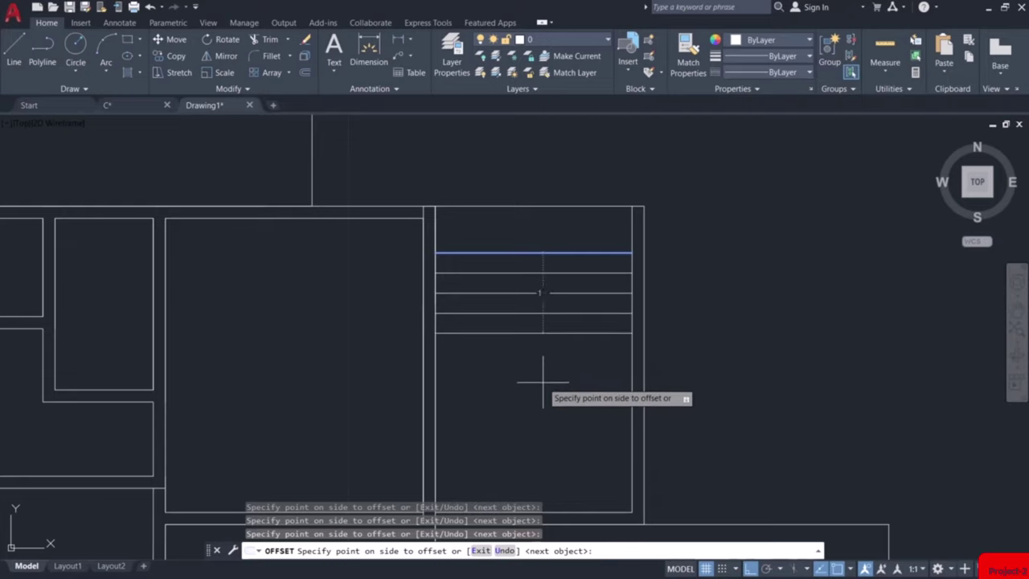
click(545, 379)
click(545, 384)
triple_click(544, 384)
key(Escape)
Draw a vertical line from the midpoint of the lowest stair tread to the midpoint of the topmost tread
text(l)
key(Return)
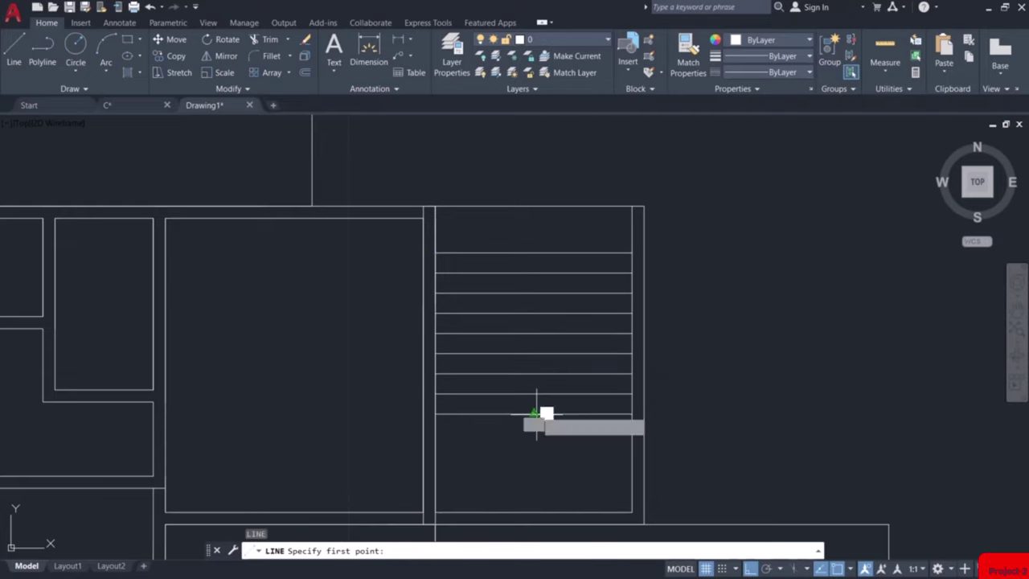
click(534, 413)
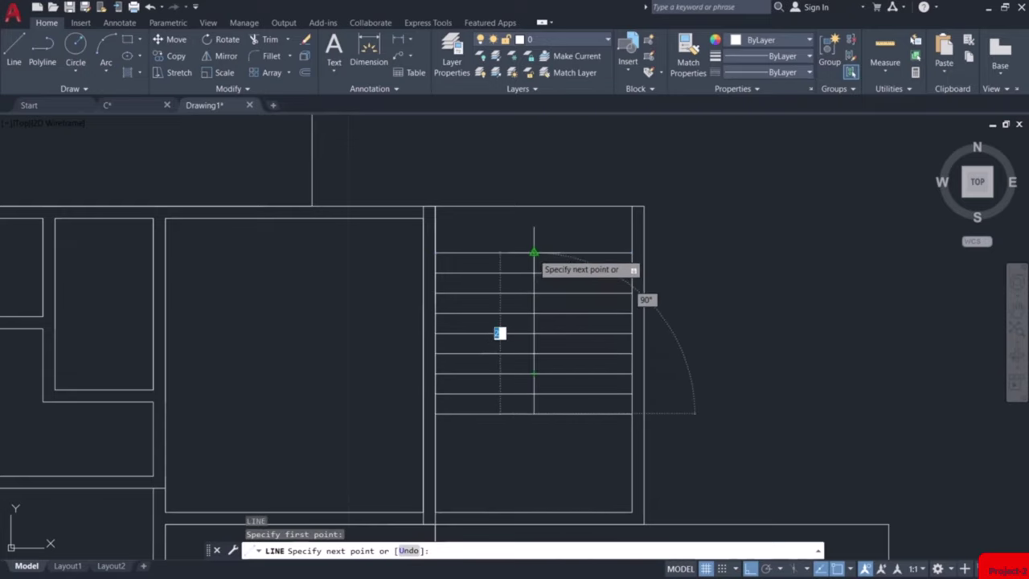
click(534, 252)
key(Escape)
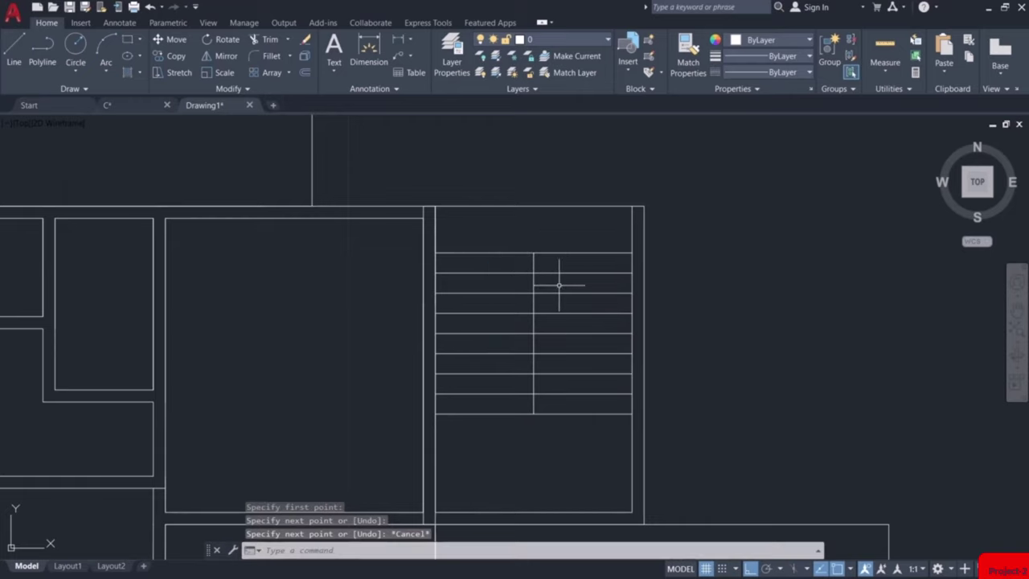
Draw a short vertical line across the bottom wall of the upper unit's small right-hand room, starting at the outer wall line's midpoint
scroll(578, 362, down, 3)
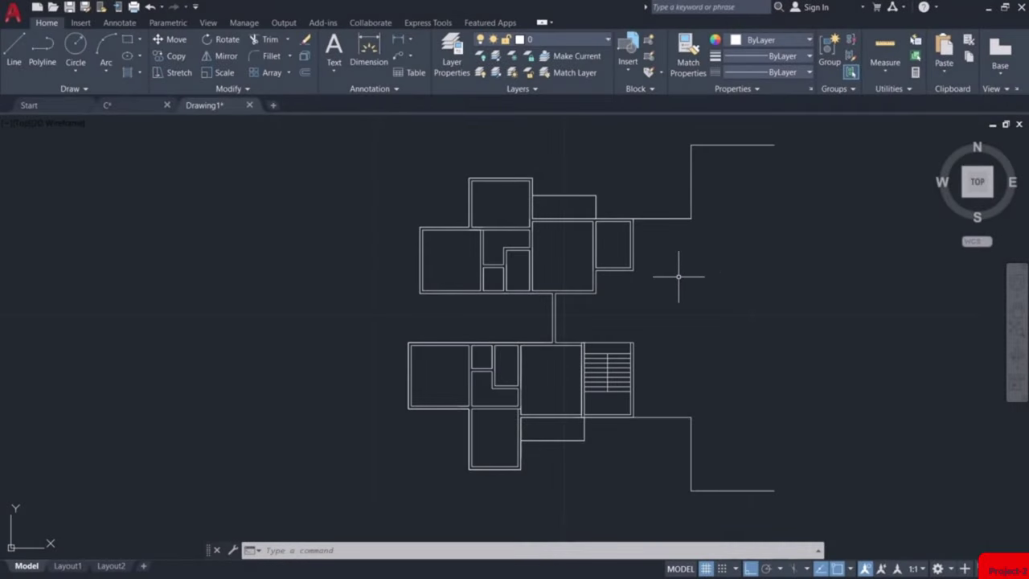
scroll(611, 273, up, 4)
middle_drag(617, 274, 618, 352)
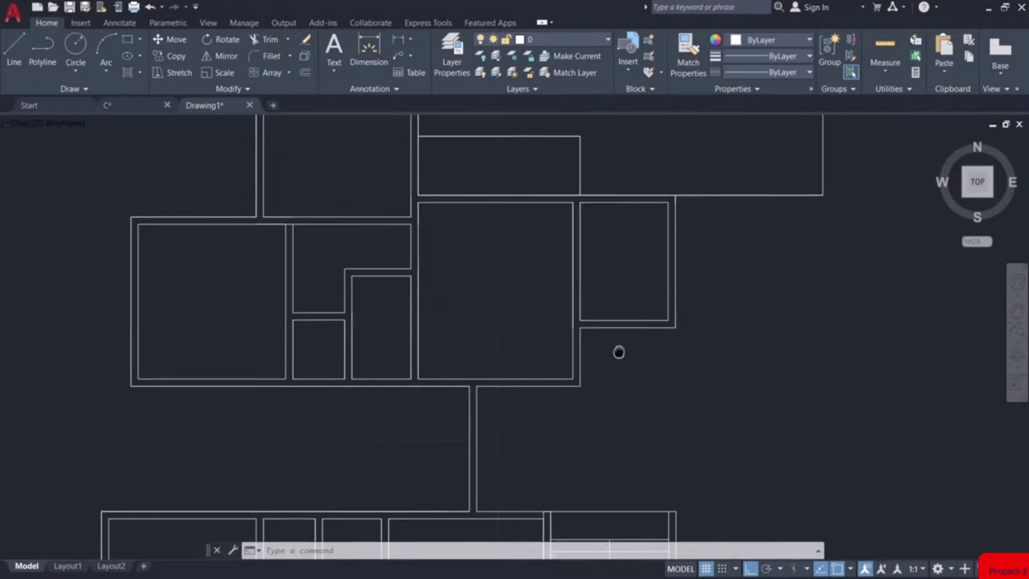
scroll(634, 328, up, 2)
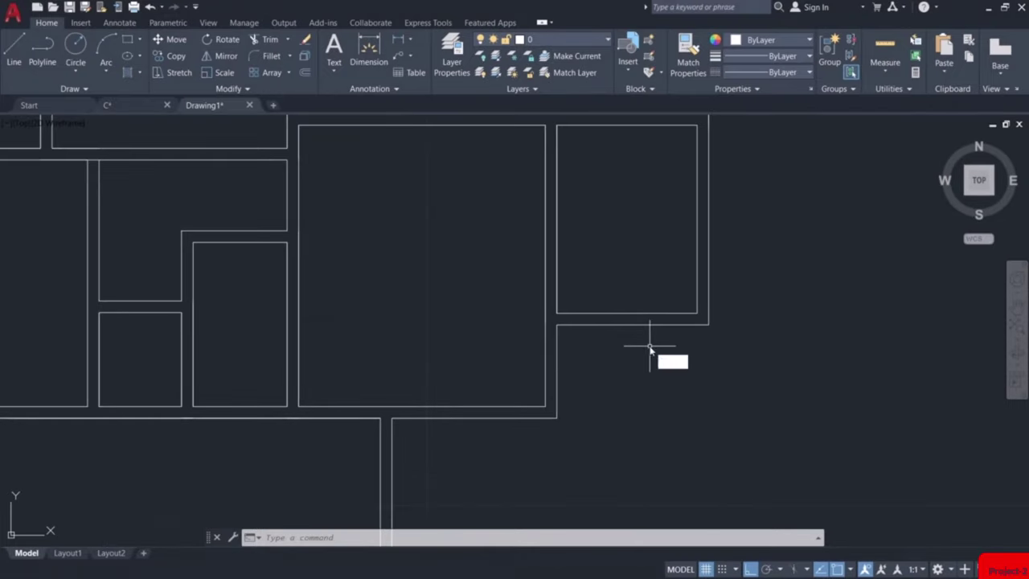
key(l)
key(Return)
scroll(635, 338, up, 3)
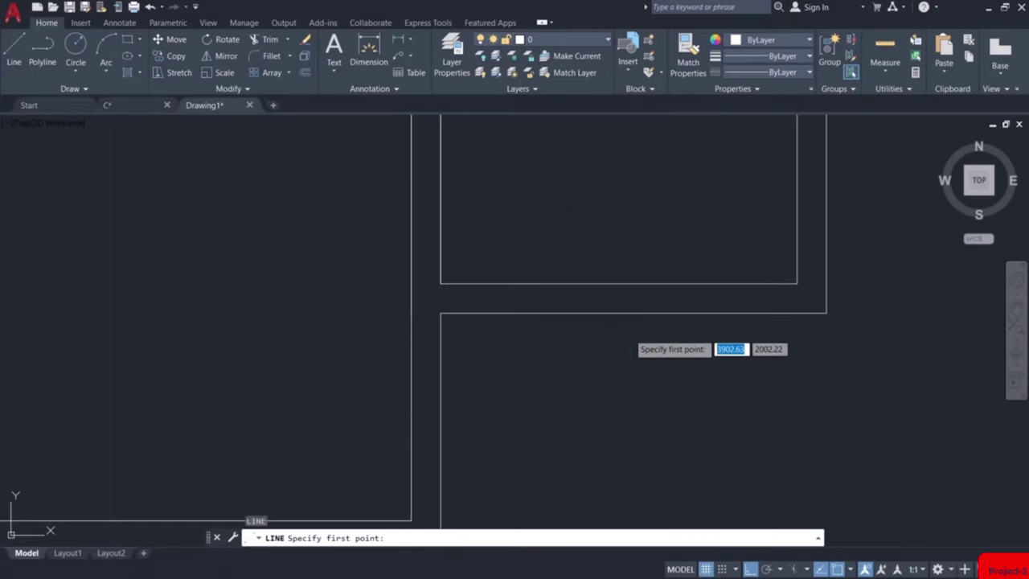
click(633, 313)
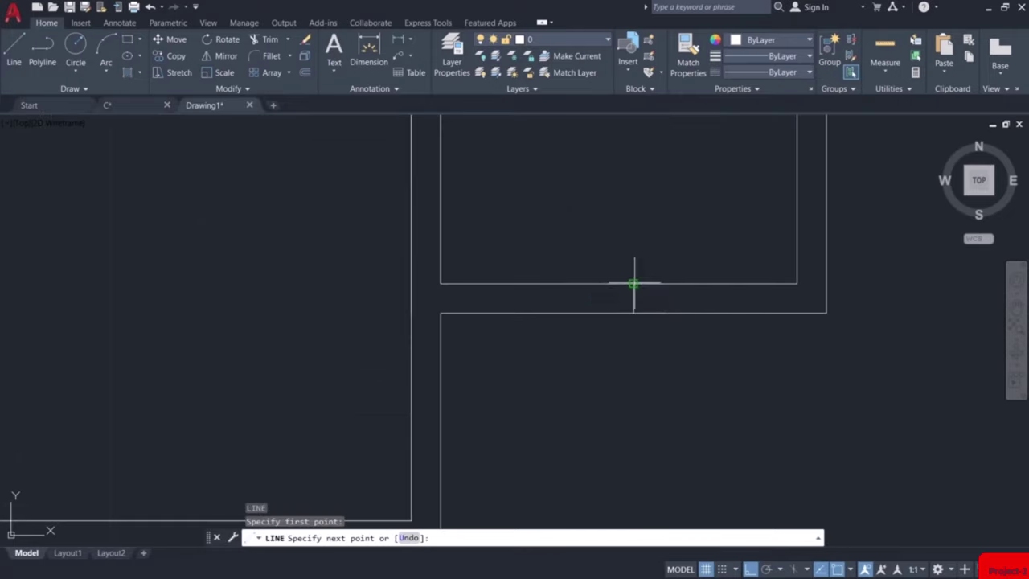
click(634, 283)
key(Escape)
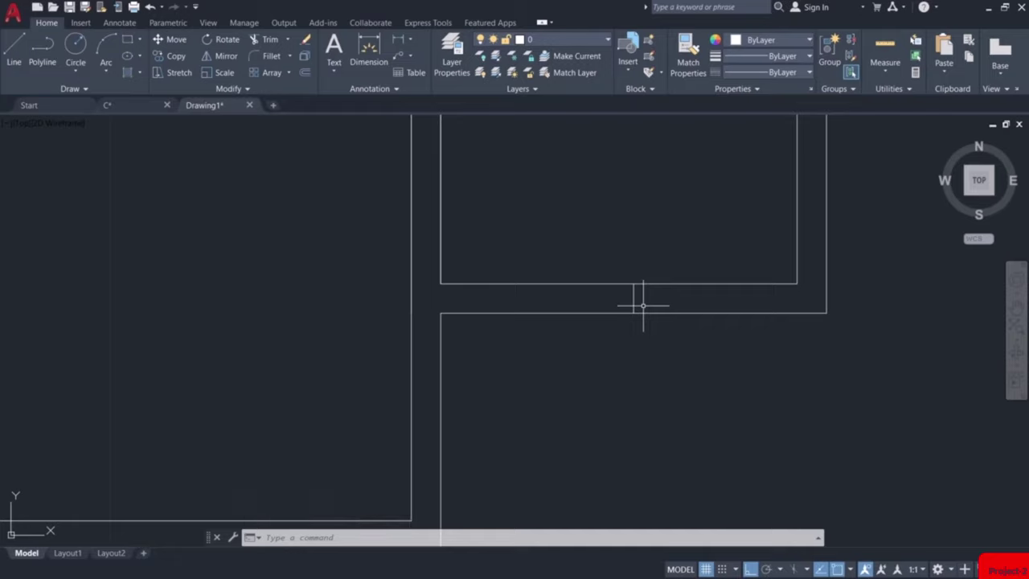
Offset the short line across the small room's bottom wall by 0.61 m to both its right and left sides
text(o)
key(Return)
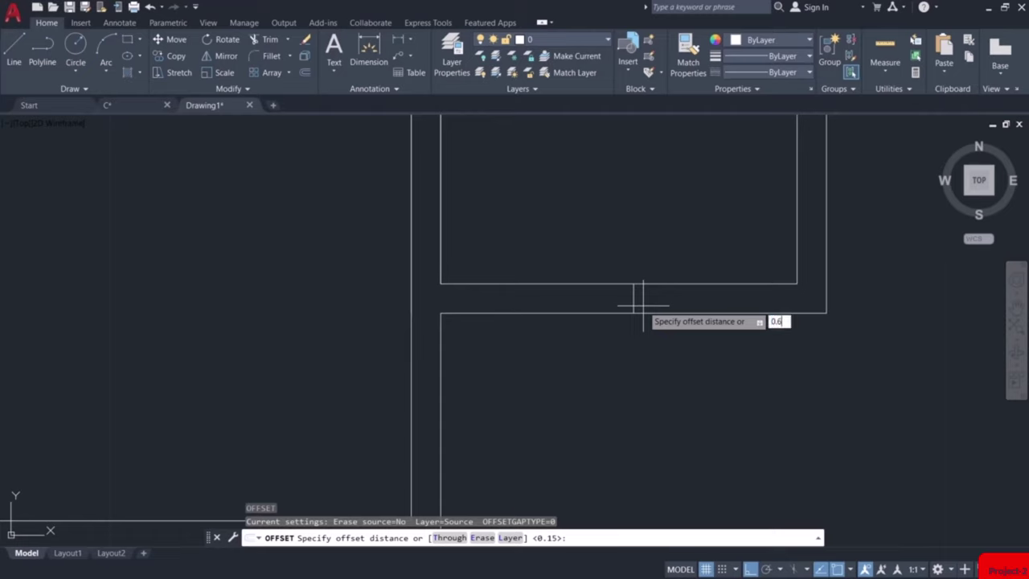
text(0.61)
key(Return)
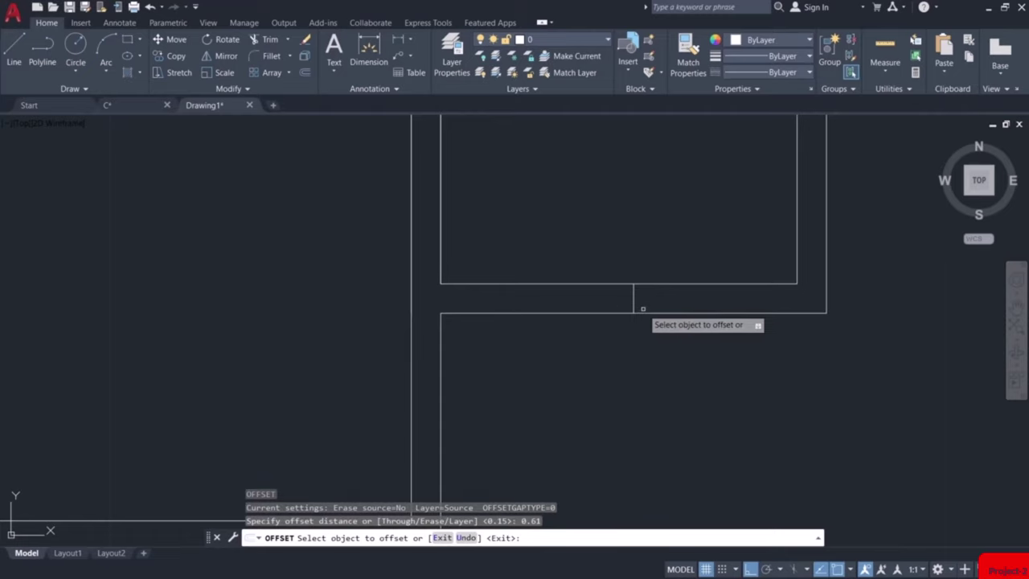
click(634, 299)
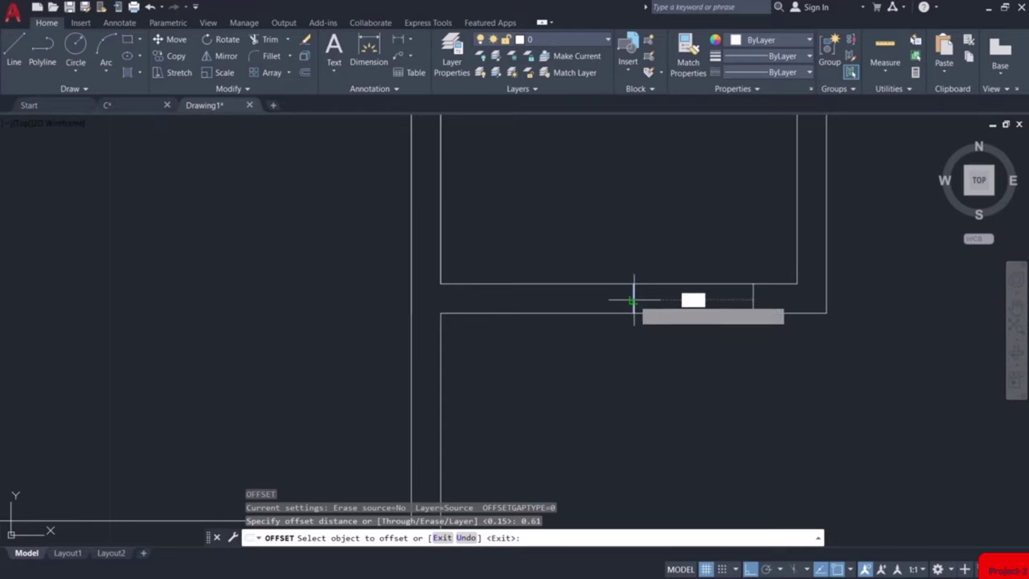
click(688, 289)
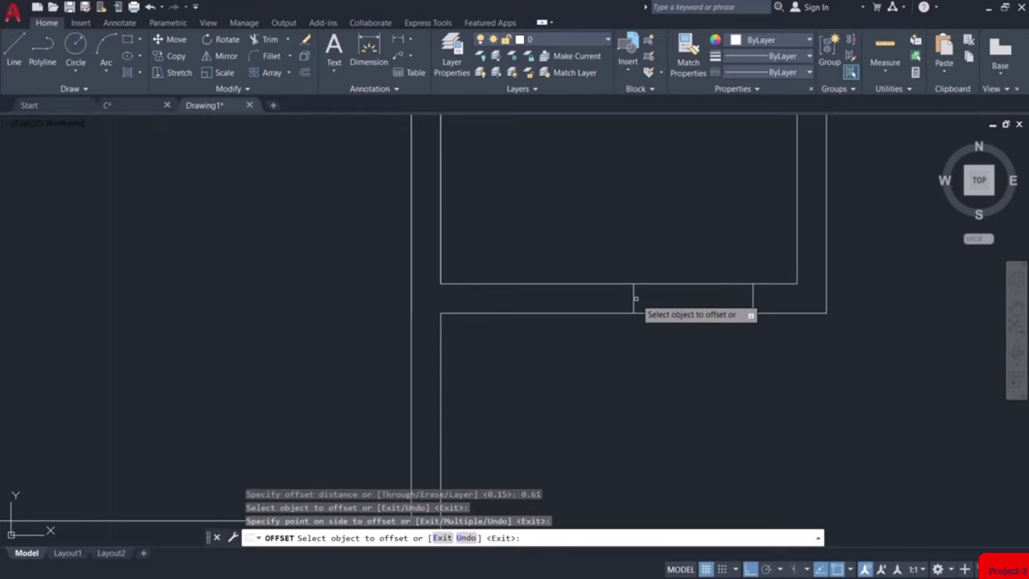
click(636, 298)
click(613, 301)
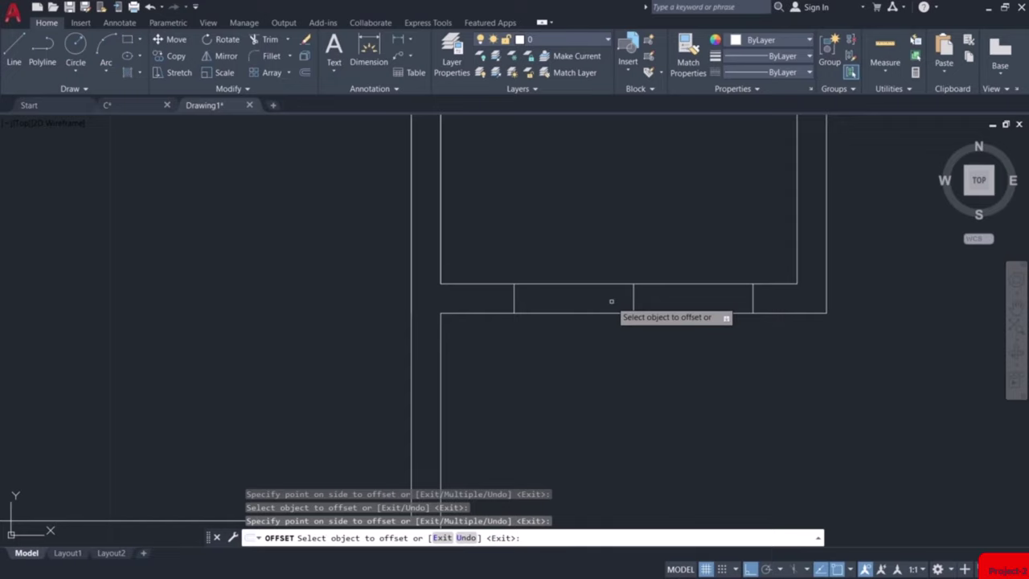
key(Escape)
Trim the inner wall line between the two outer jamb lines in the small right-hand room's bottom wall, and remove the short middle line
text(tr)
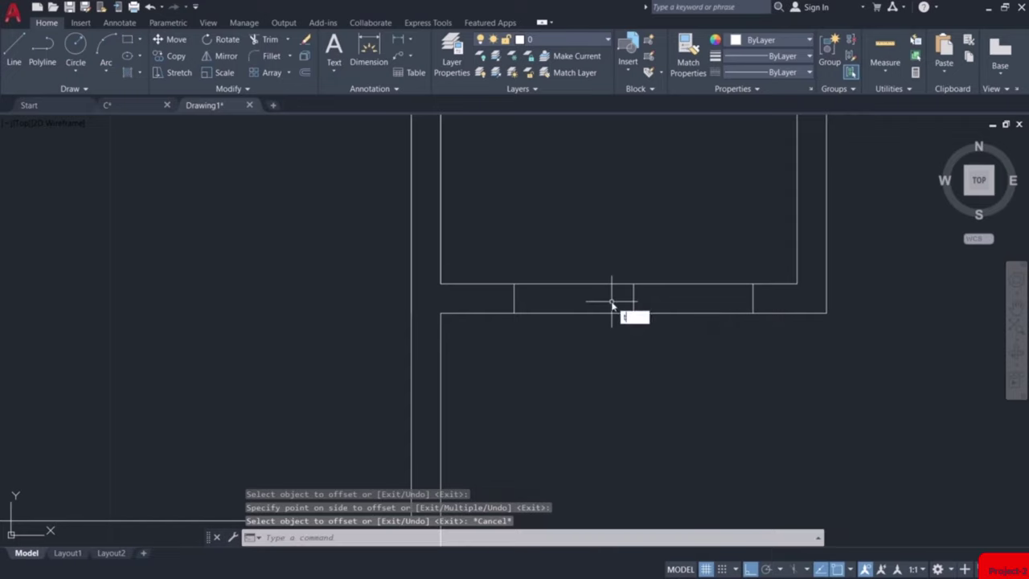
key(Return)
click(598, 285)
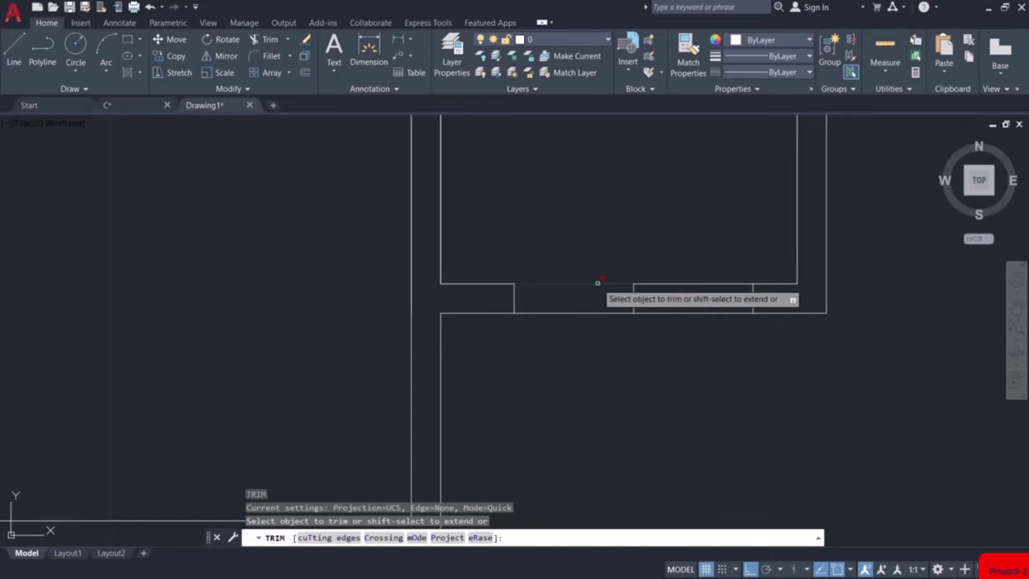
click(668, 277)
click(609, 304)
key(Return)
key(Escape)
Draw a short vertical line across the large middle room's bottom wall, up from the corner where the lower vertical wall meets it
scroll(638, 299, down, 3)
mouse_move(606, 373)
middle_down()
mouse_move(662, 345)
mouse_move(581, 410)
middle_up()
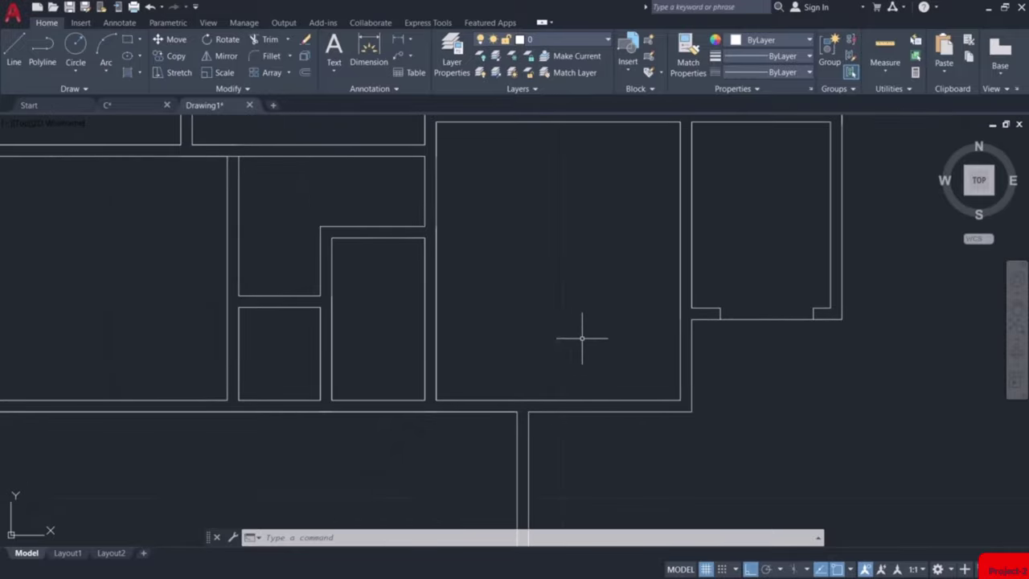
text(l)
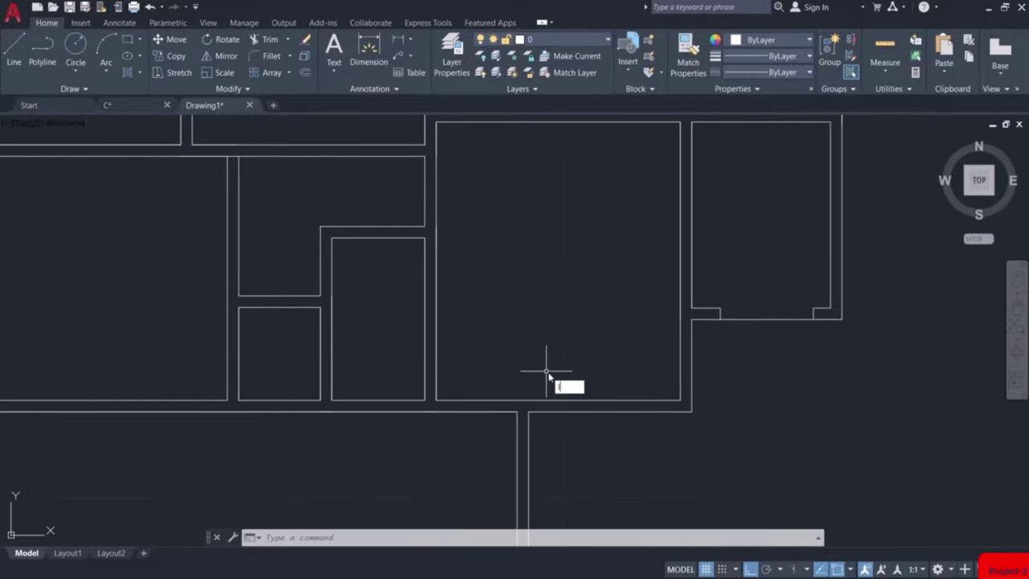
key(Return)
scroll(527, 406, up, 3)
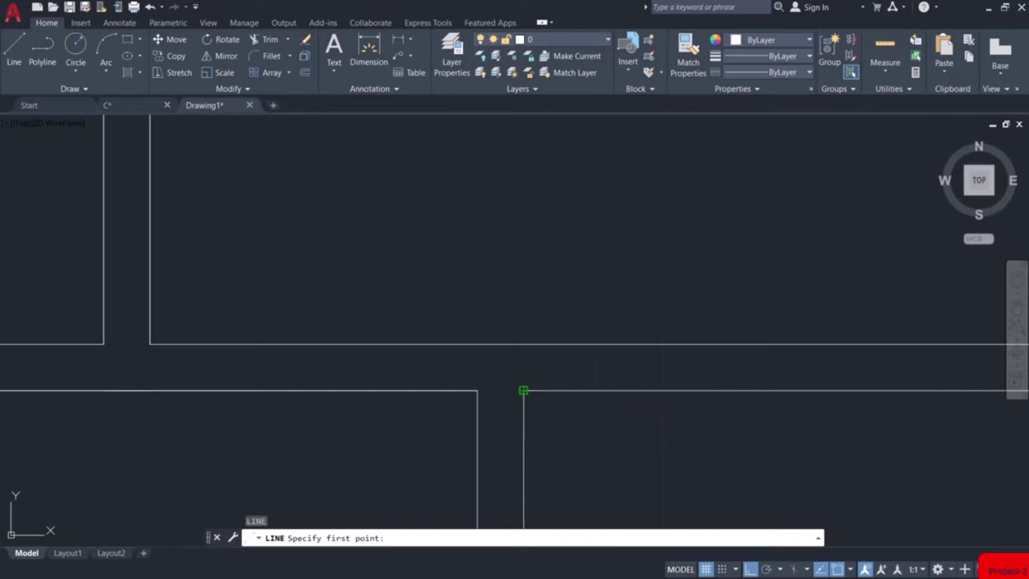
click(523, 391)
click(523, 344)
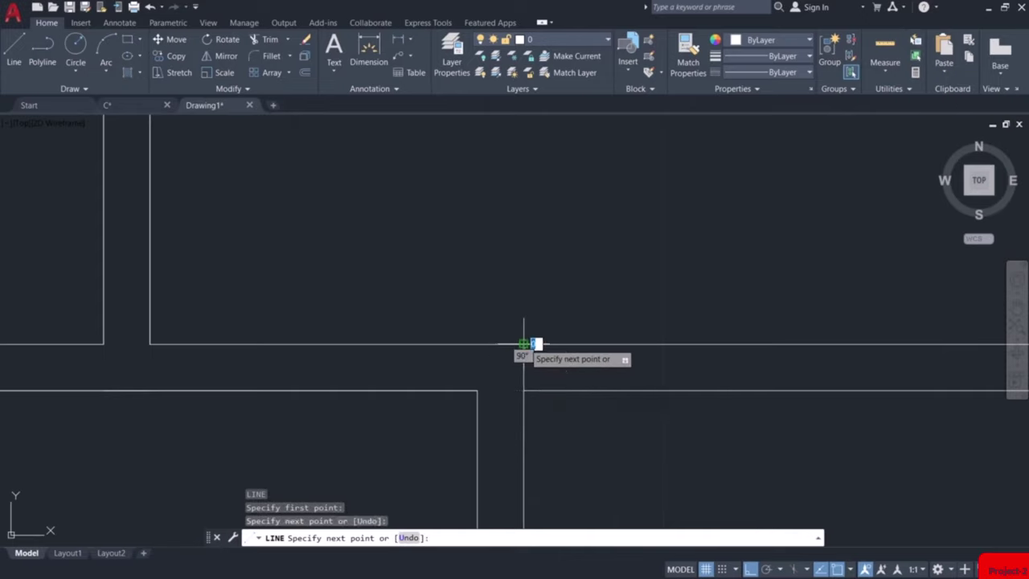
key(Escape)
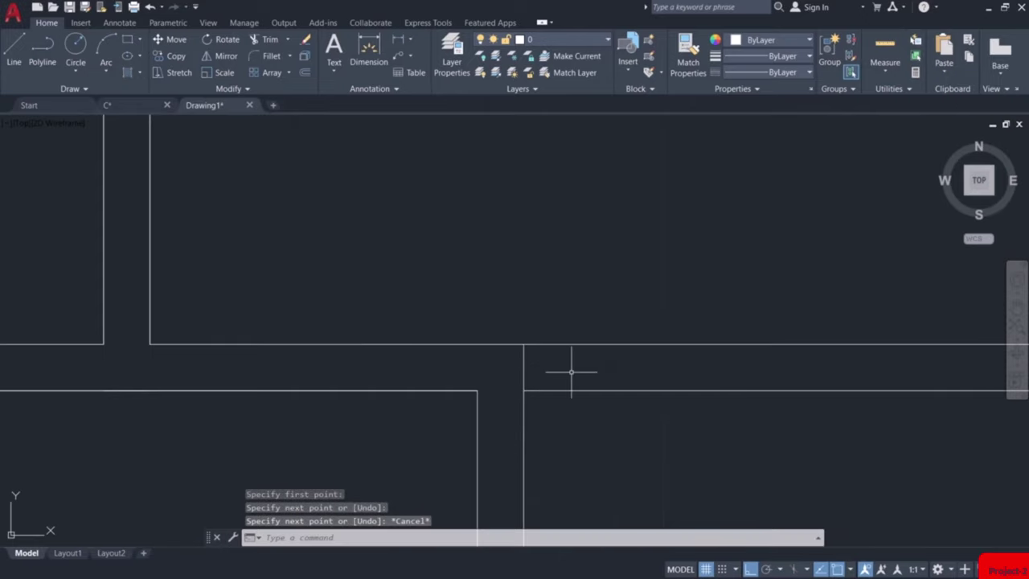
Offset the short line across the large middle room's bottom wall by 1.22 m to the right
text(o)
key(Return)
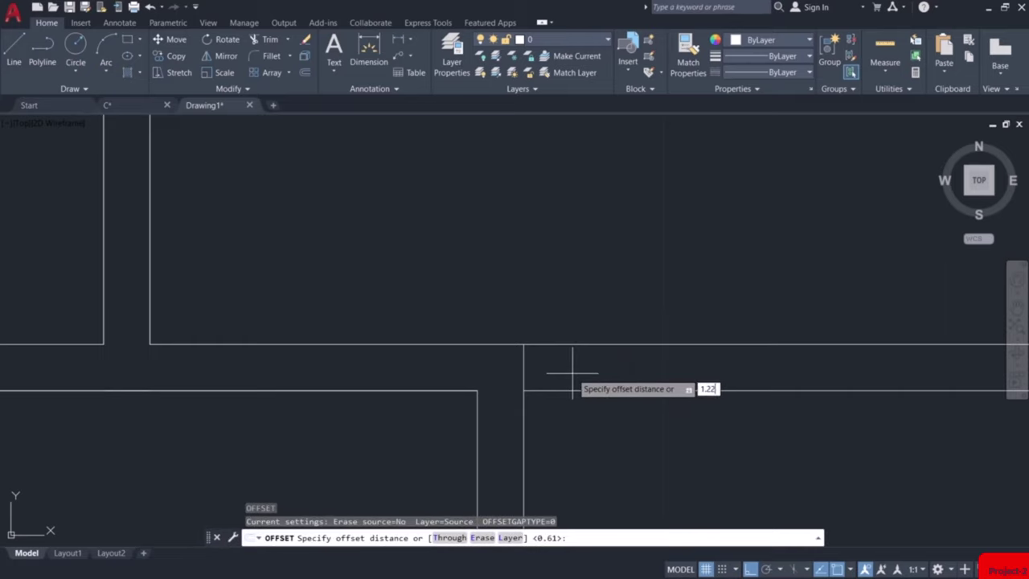
key(Return)
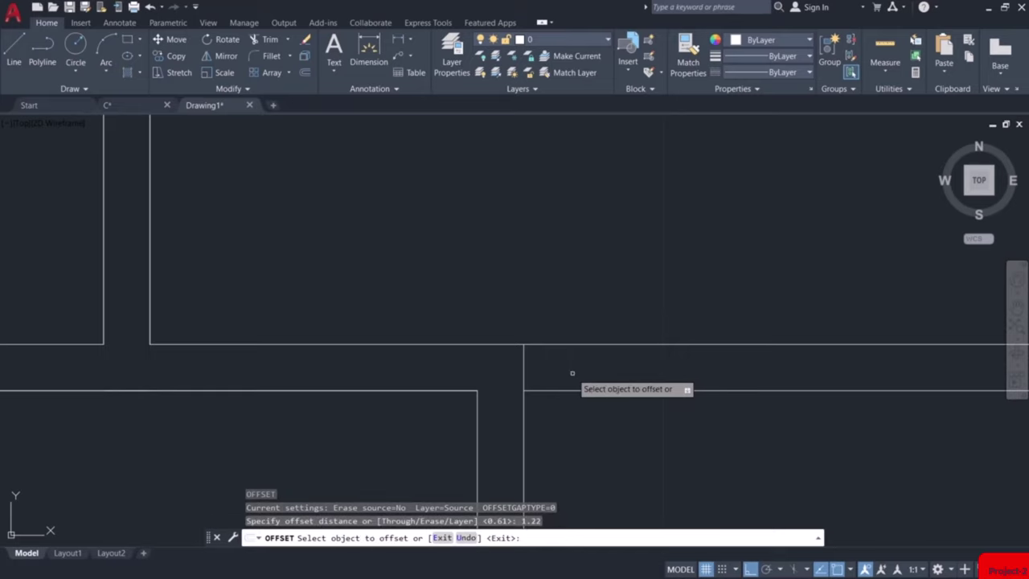
click(523, 375)
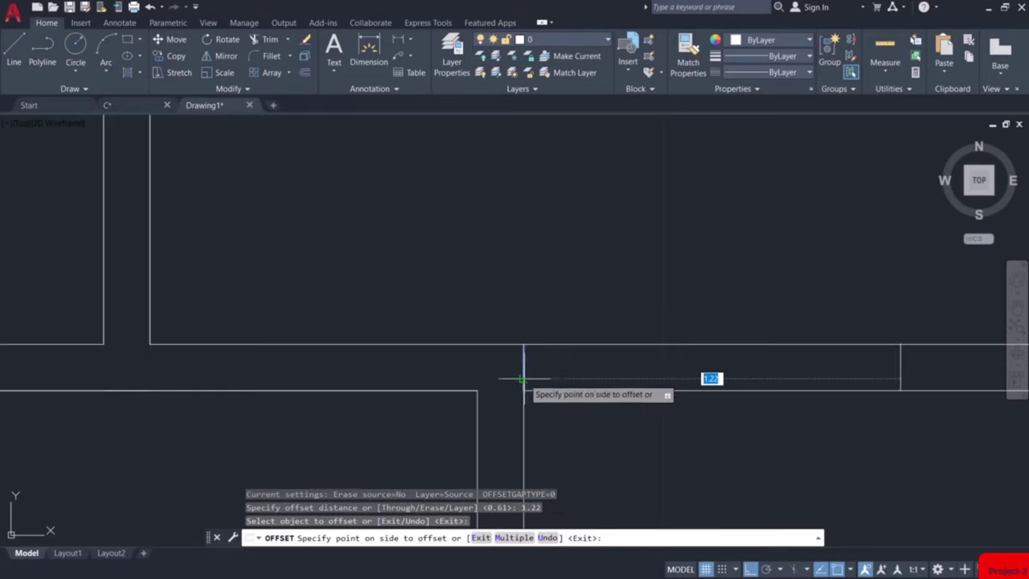
click(619, 374)
key(Escape)
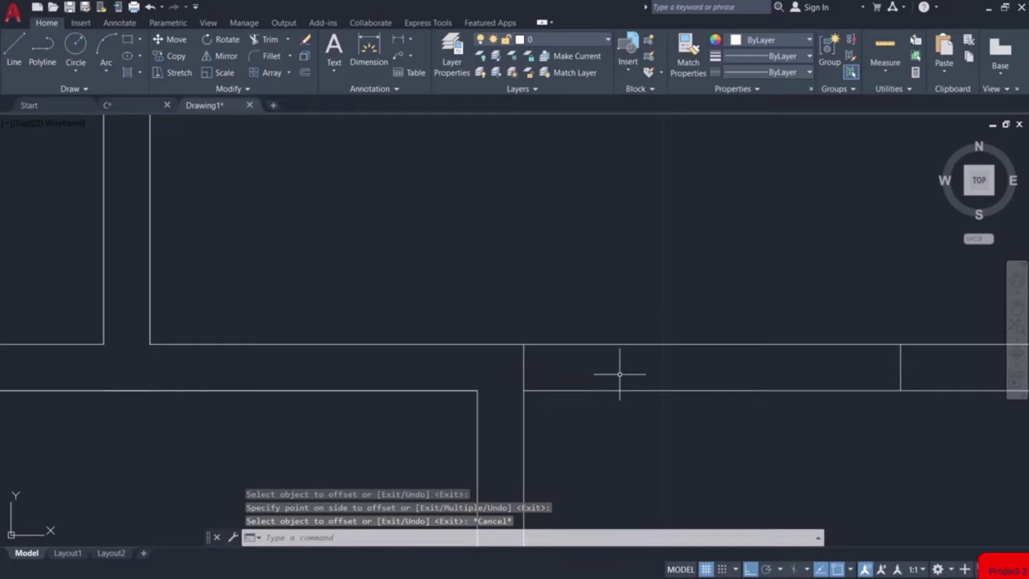
Trim the inner line of the large middle room's bottom wall between the two short jamb lines
key(Return)
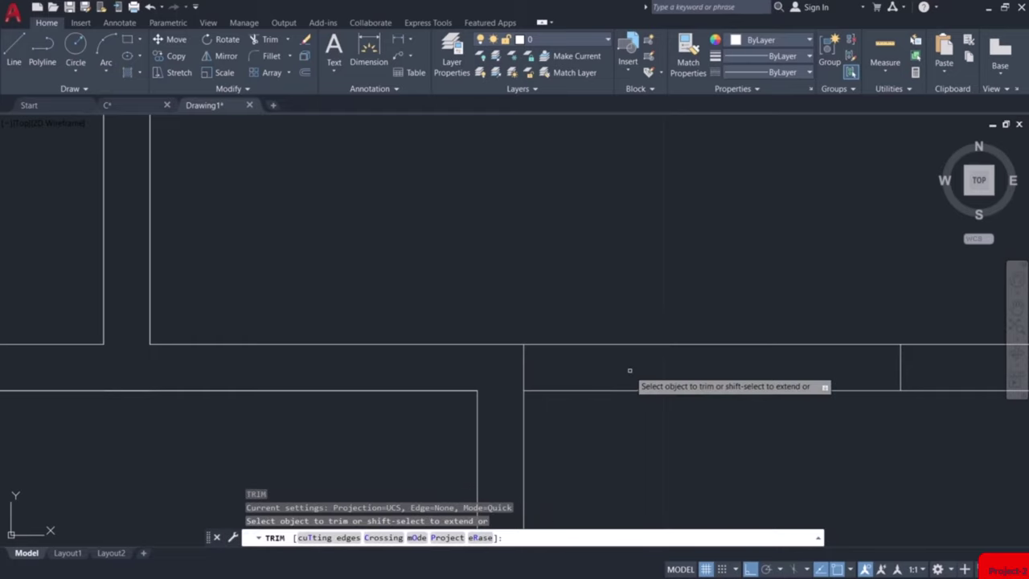
click(645, 344)
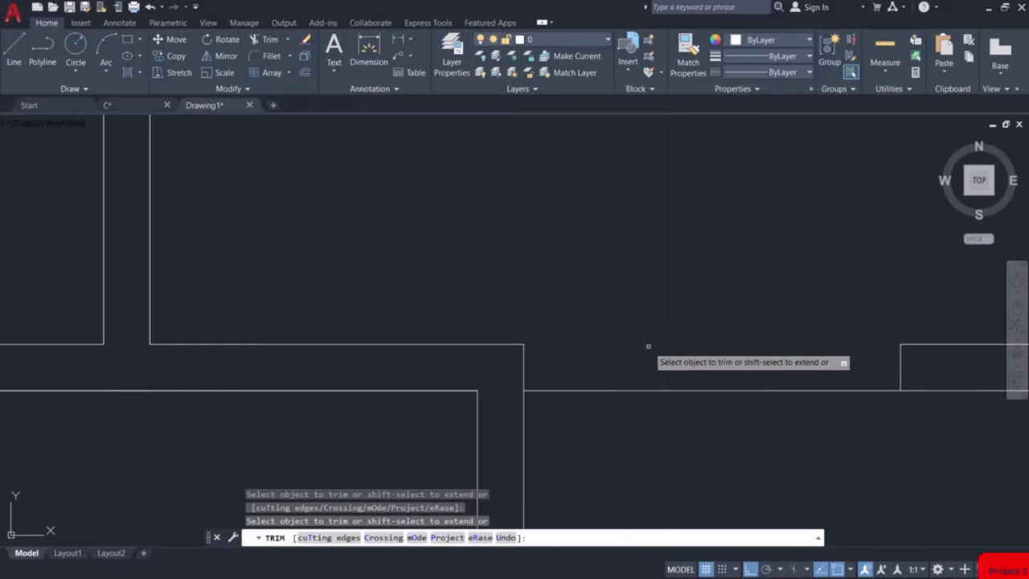
key(Escape)
Draw a short horizontal line across the large room's left wall from the adjoining passage's upper right corner
scroll(648, 347, down, 5)
middle_drag(661, 382, 655, 454)
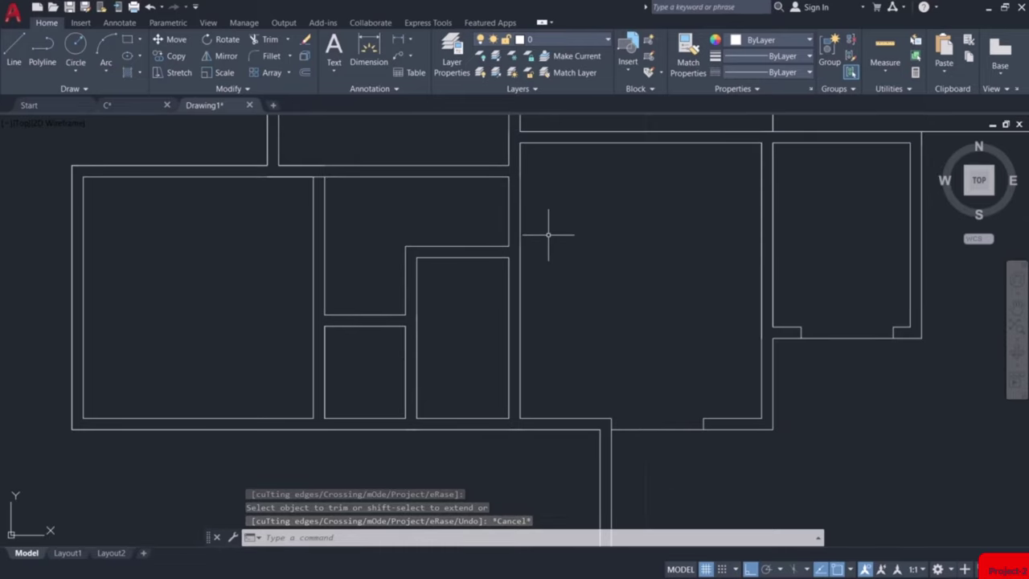
scroll(548, 234, up, 4)
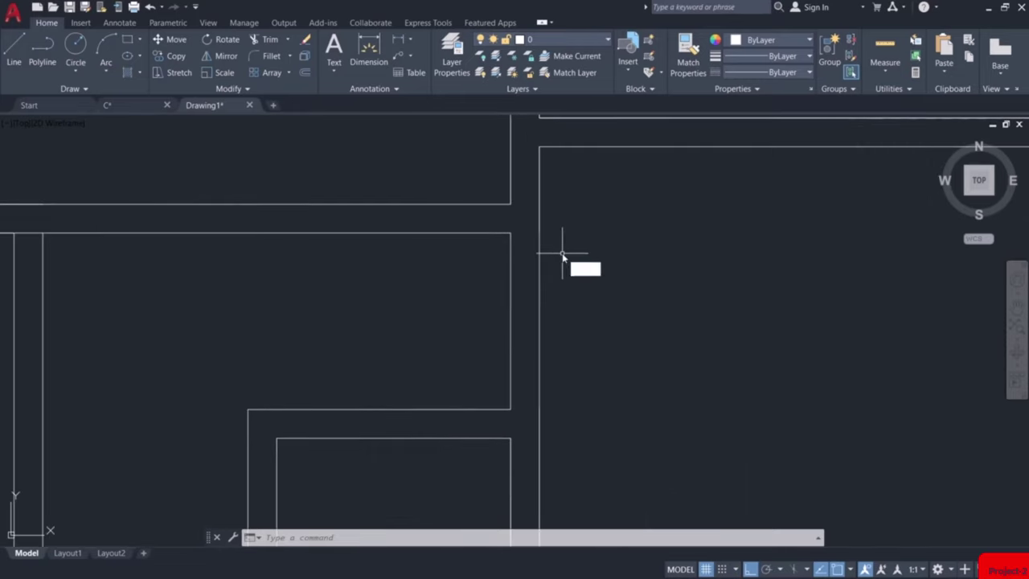
text(l)
key(Return)
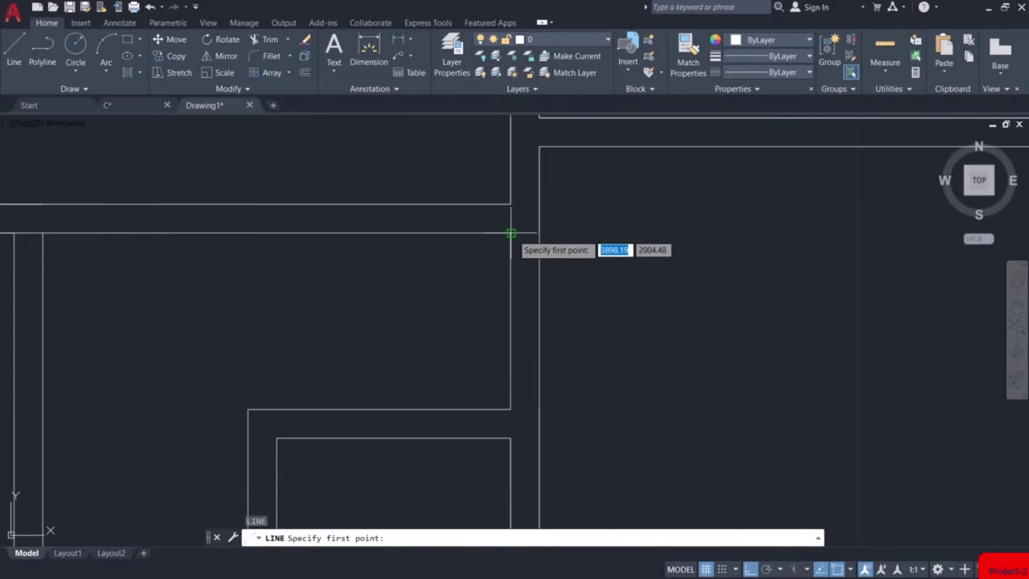
click(511, 234)
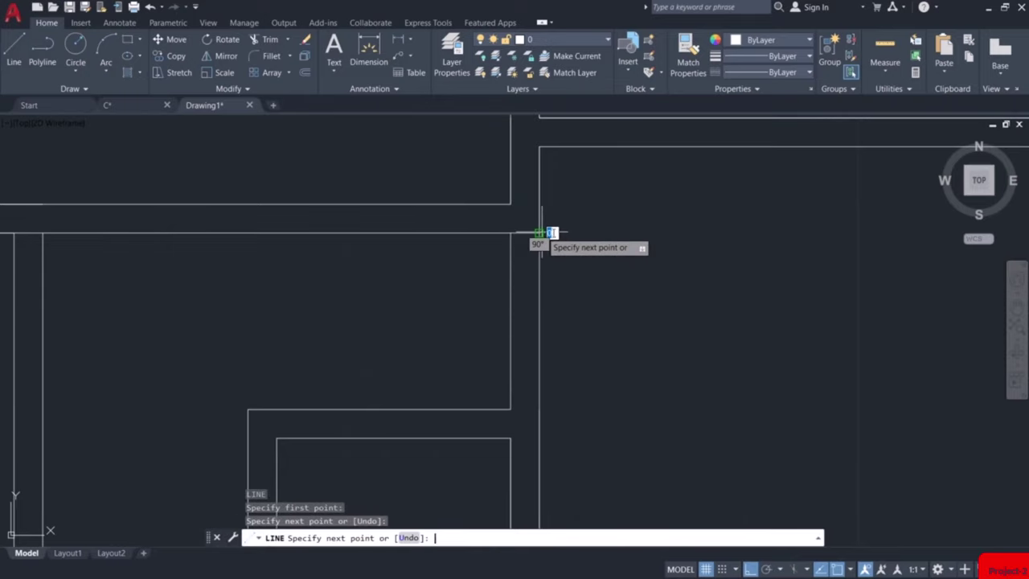
click(540, 234)
key(Return)
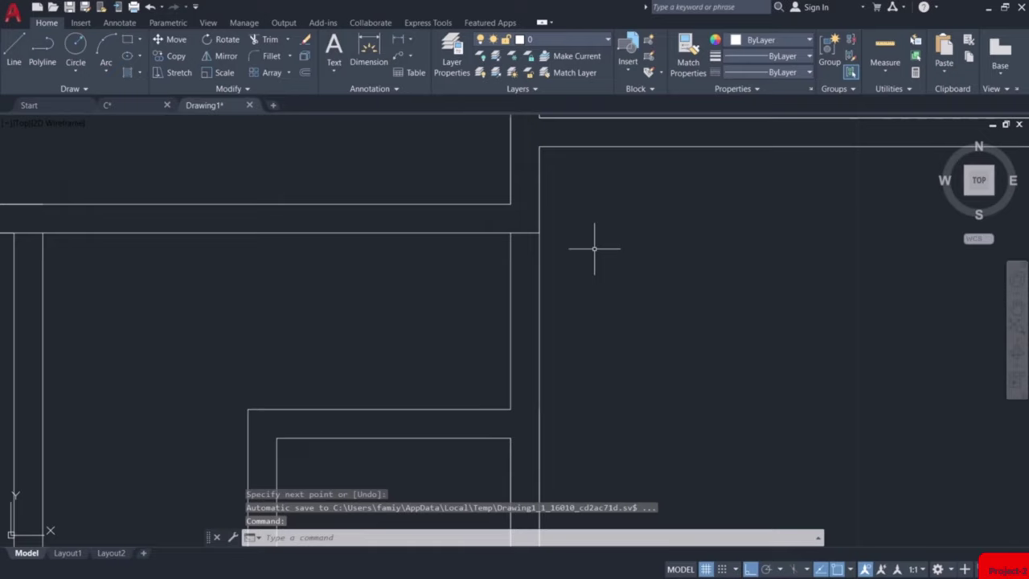
text(o)
key(Return)
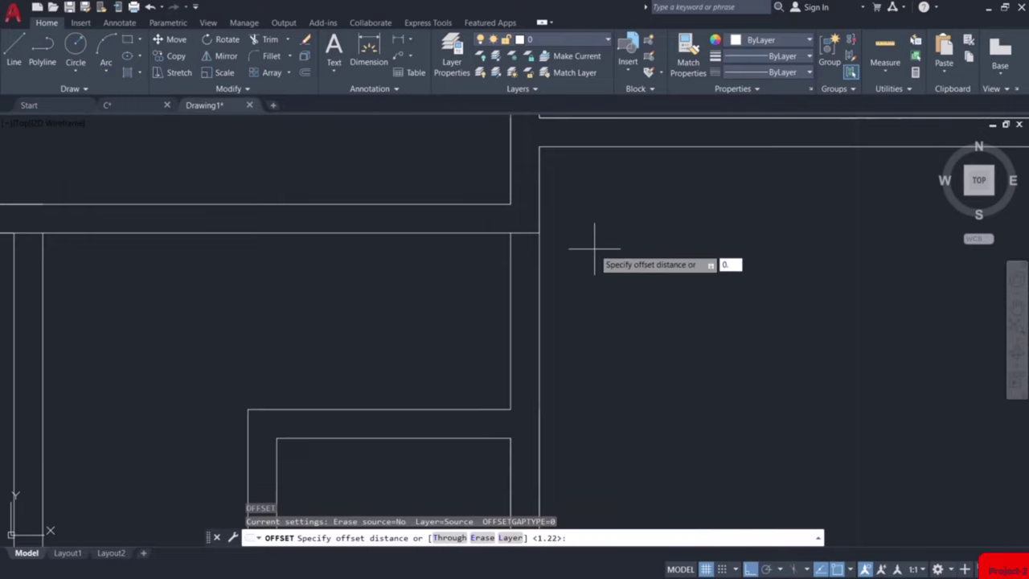
key(Escape)
Draw a short horizontal line across the large room's left wall from the passage's lower right corner
text(l)
key(Return)
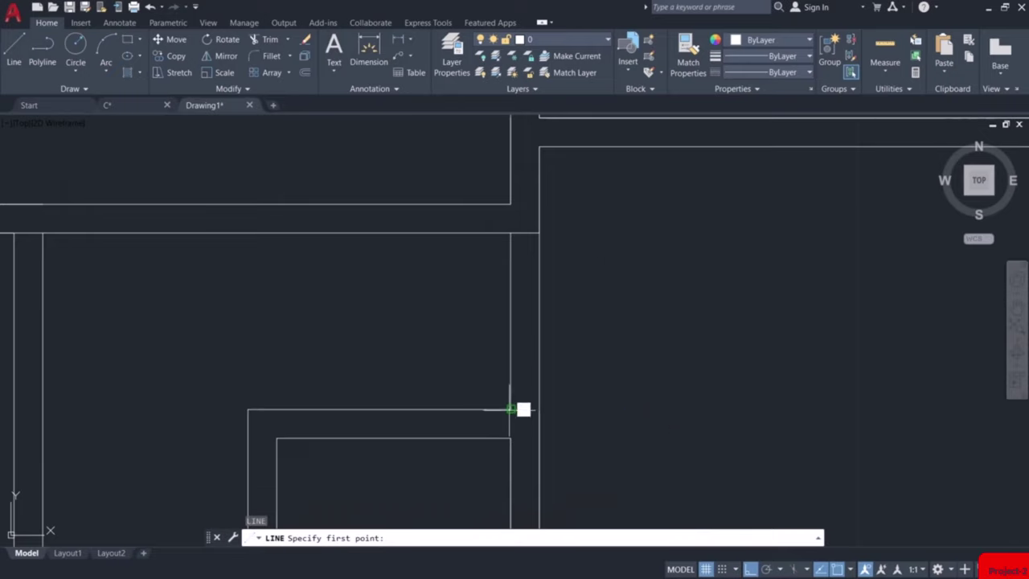
click(511, 409)
click(539, 409)
key(Escape)
Trim the room-side line of the large room's left wall between the two short lines at the passage
text(tr)
key(Return)
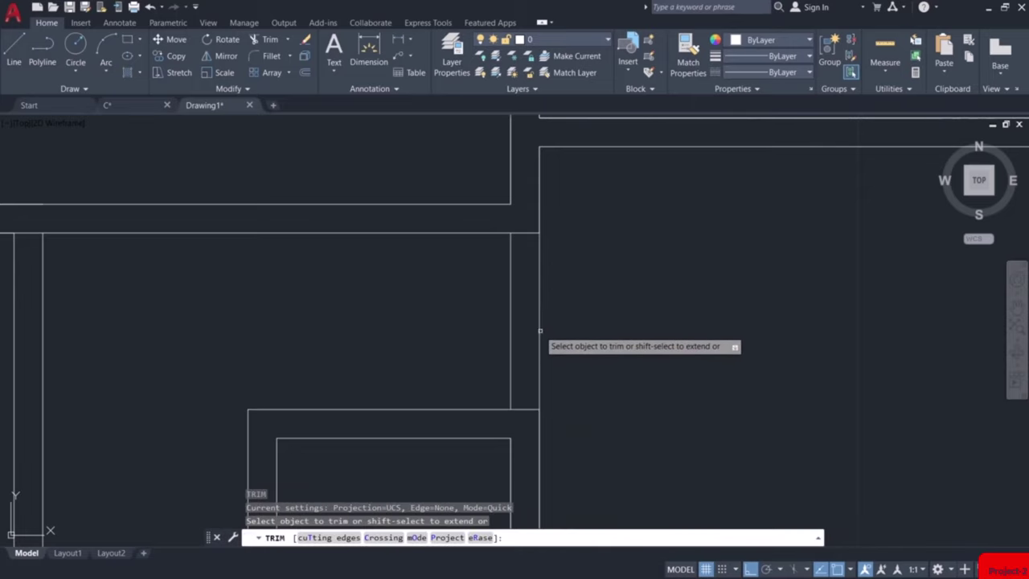
click(541, 325)
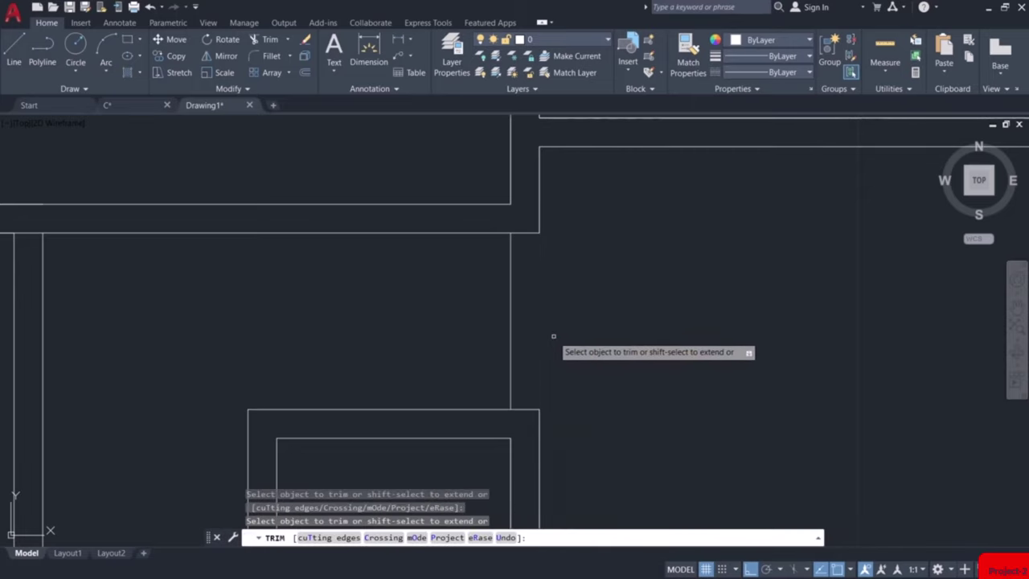
key(Escape)
Draw a short vertical line across the passage's top wall, from the passage's upper right corner to the corner of the room above
scroll(553, 337, down, 3)
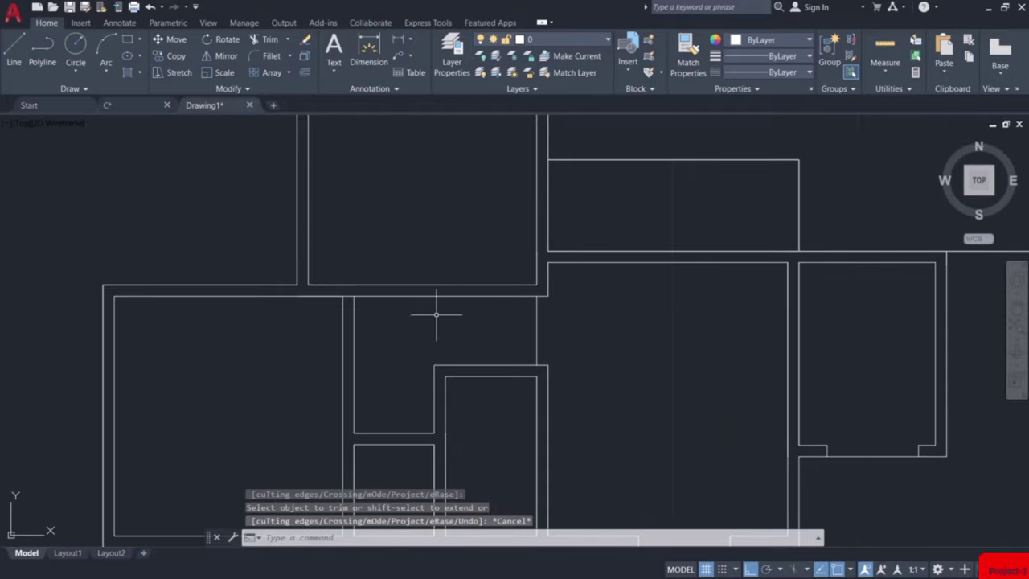
scroll(544, 298, up, 4)
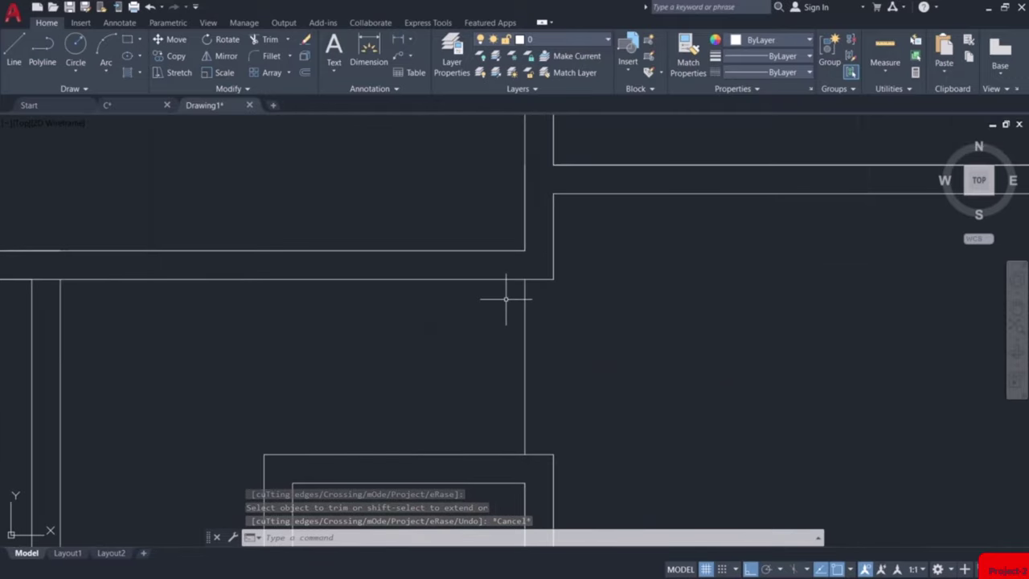
middle_drag(508, 320, 509, 358)
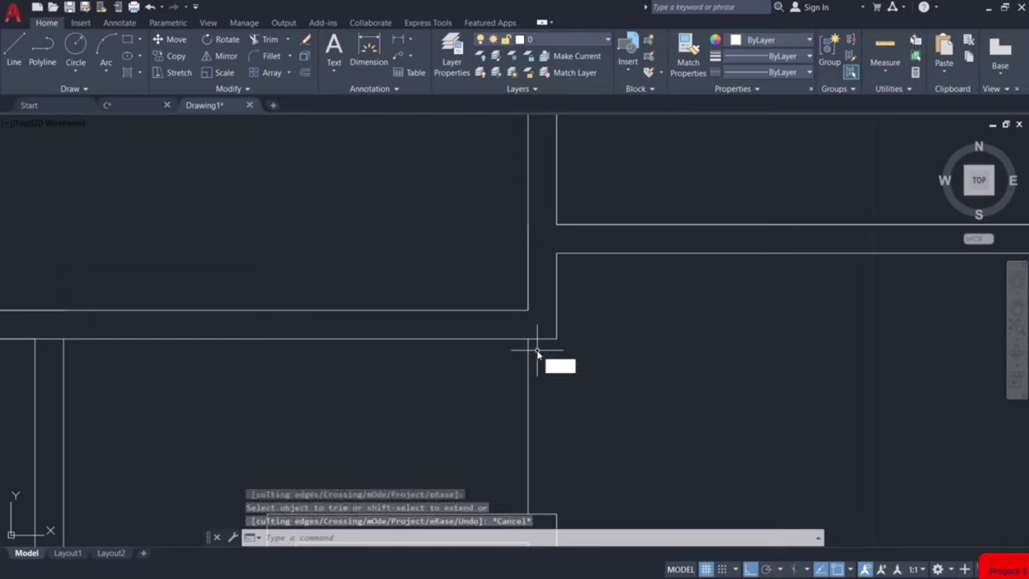
key(l)
key(Return)
click(527, 338)
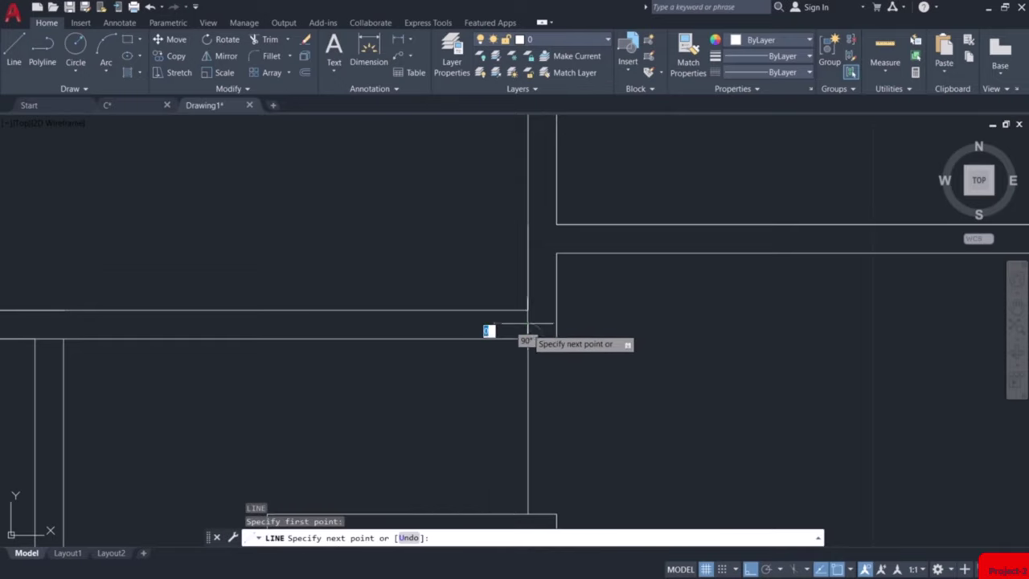
click(527, 309)
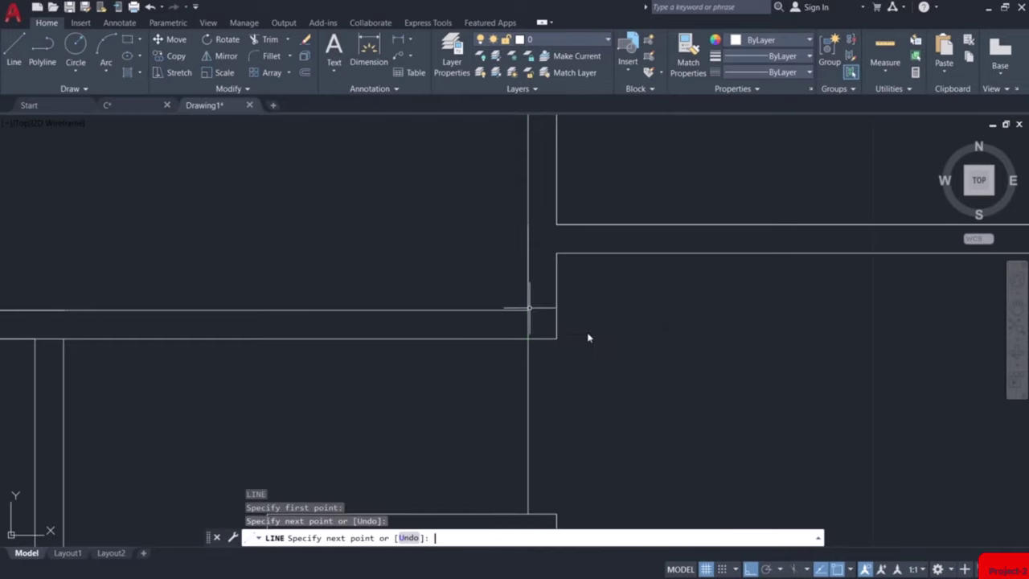
key(Return)
Offset the short vertical line in the passage's top wall by 0.9 m to the left
text(o)
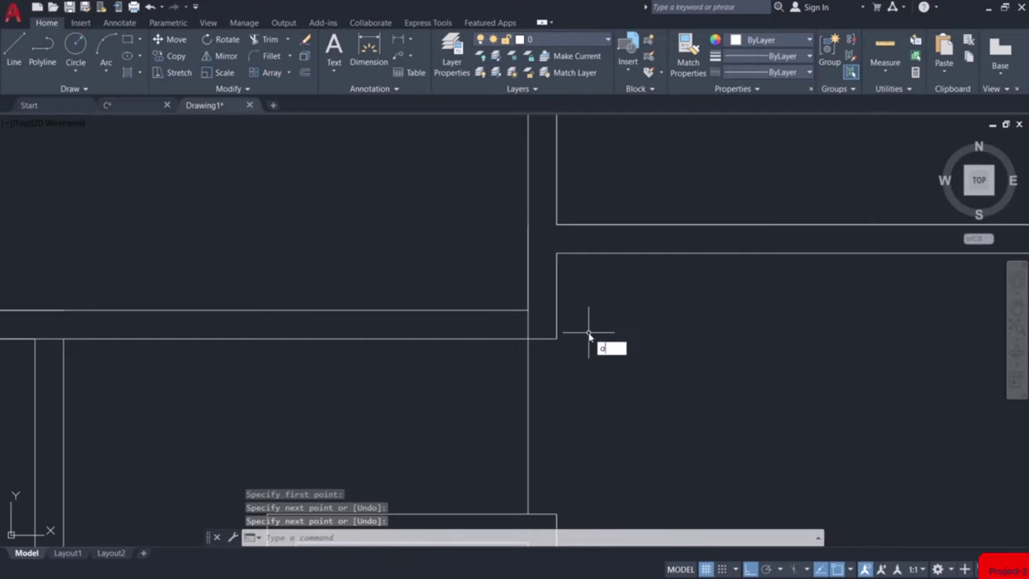
key(Return)
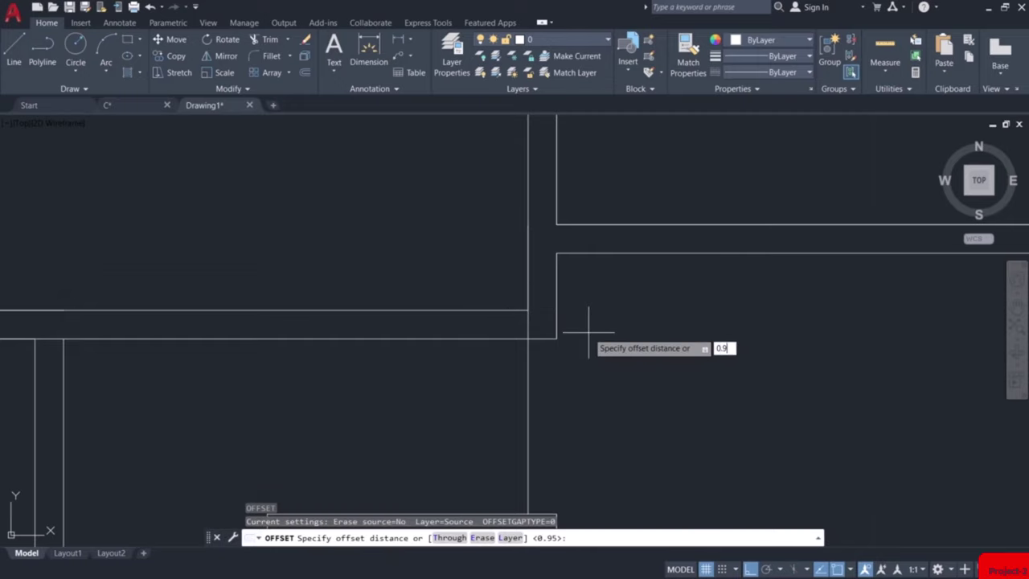
text(0.9)
key(Return)
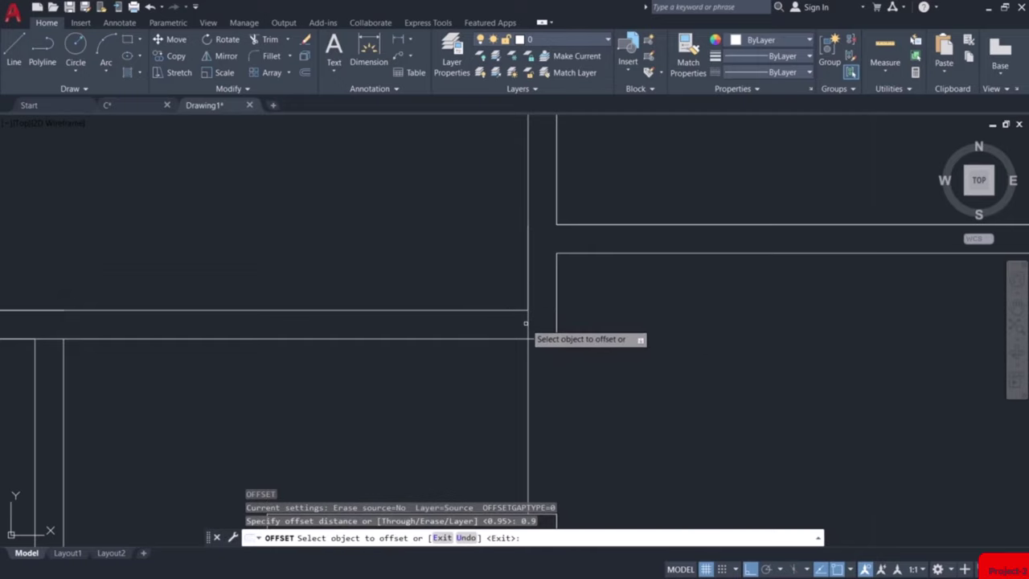
click(527, 324)
click(508, 324)
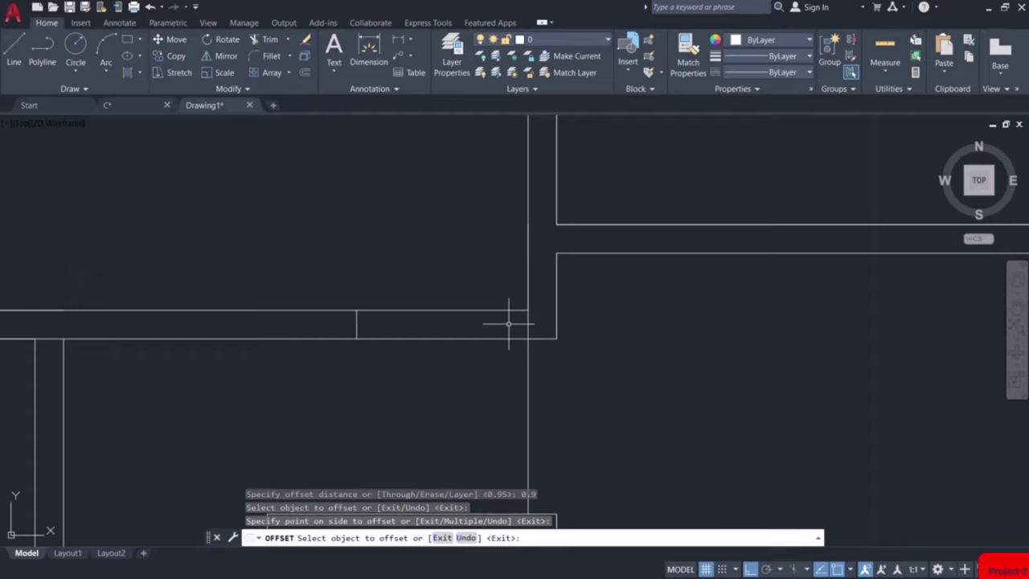
key(Escape)
Trim the upper line of the passage's top wall between the two short vertical lines
text(tr)
key(Return)
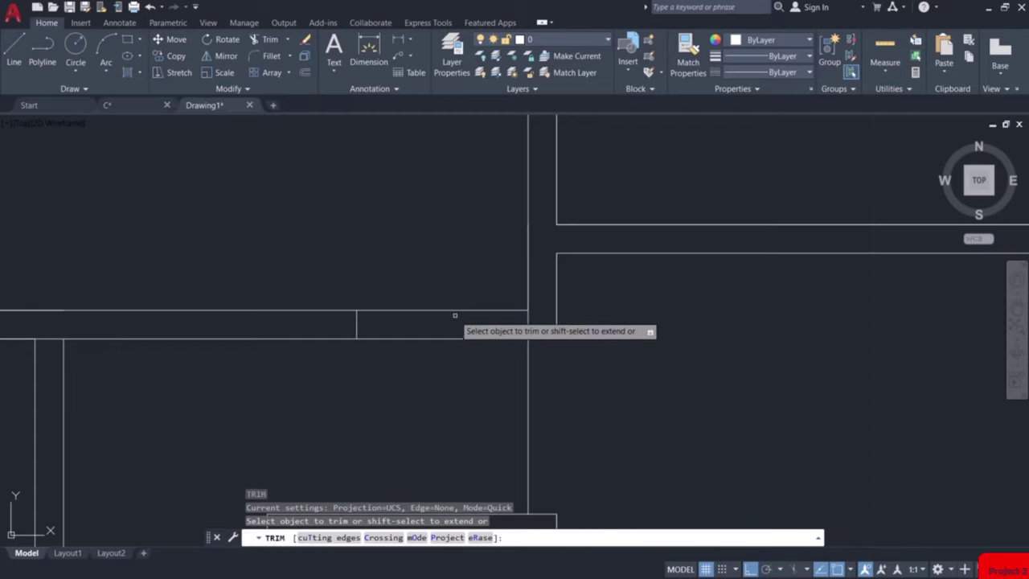
click(462, 310)
key(Escape)
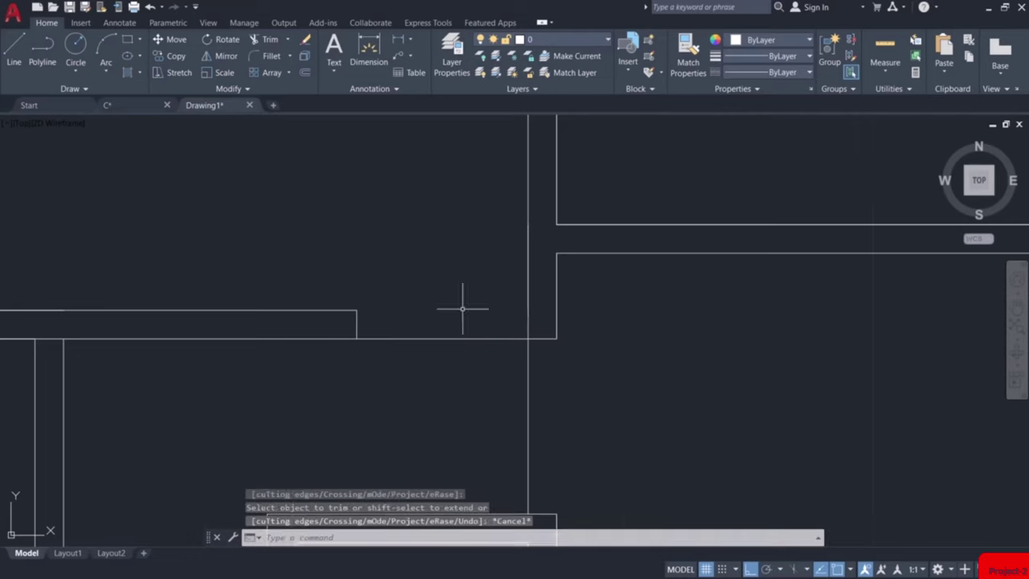
Draw a short horizontal line across the upper end of the wall between the left room and the passage
scroll(409, 349, down, 3)
scroll(336, 368, up, 1)
scroll(343, 314, up, 5)
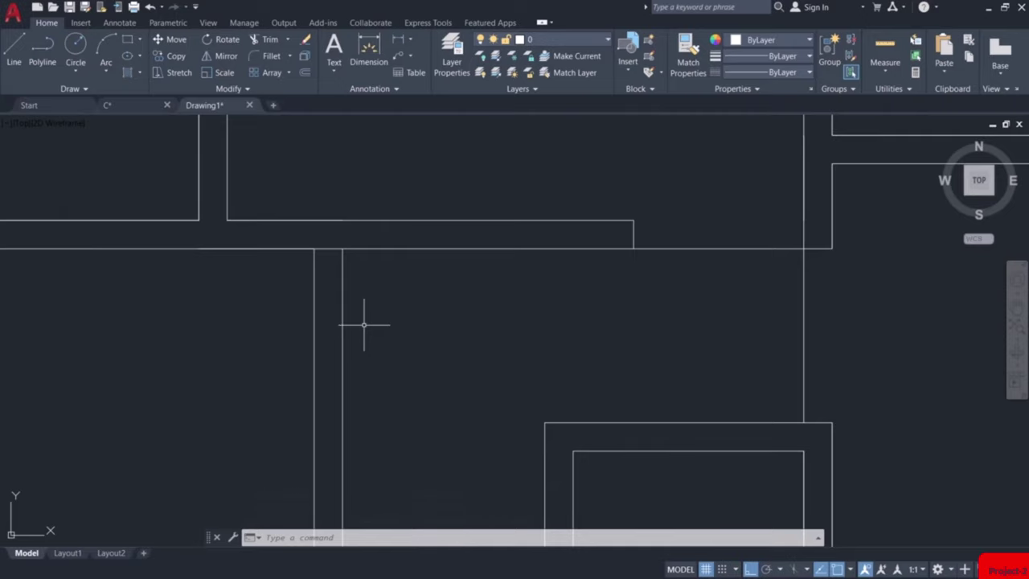
text(l)
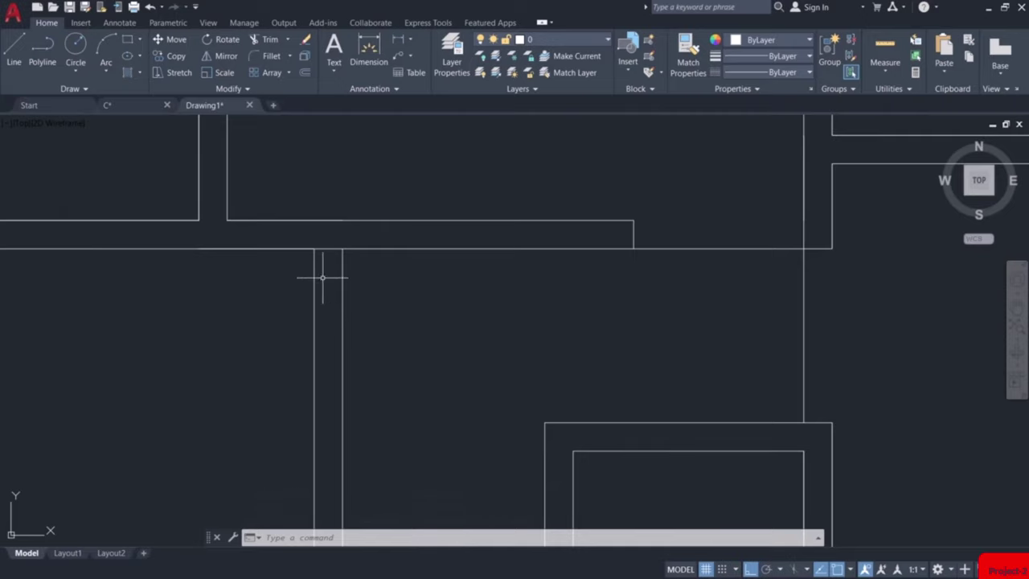
key(Return)
click(314, 249)
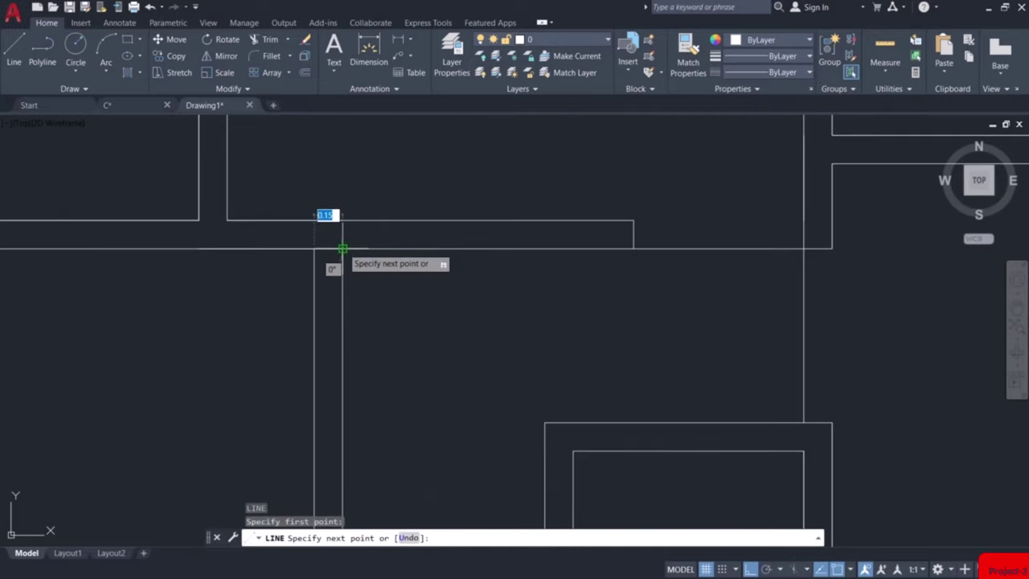
click(342, 249)
key(Return)
Offset the short horizontal line at the upper end of the passage's left wall by 0.95 m downward
text(o)
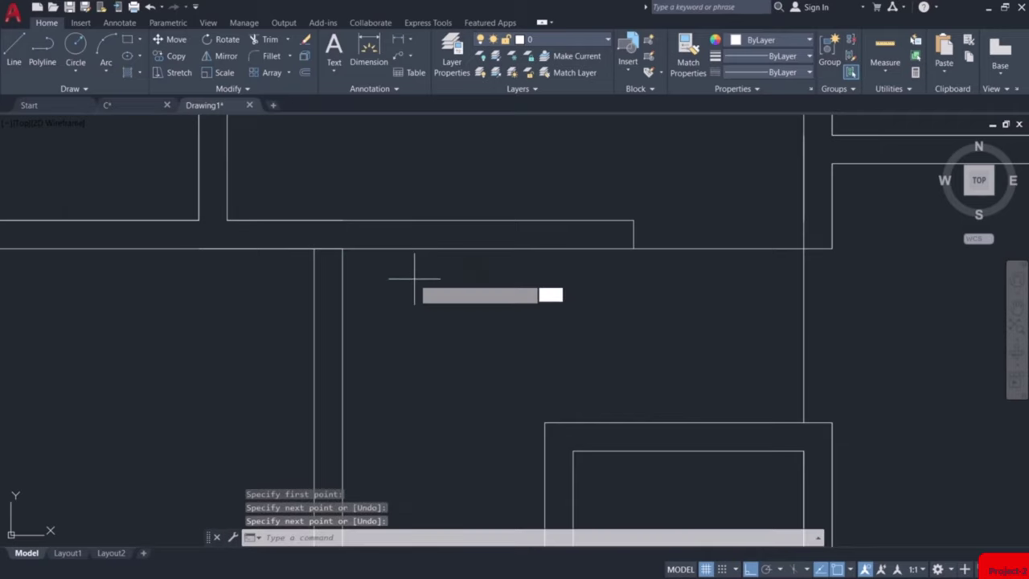
key(Return)
text(0.95)
key(Return)
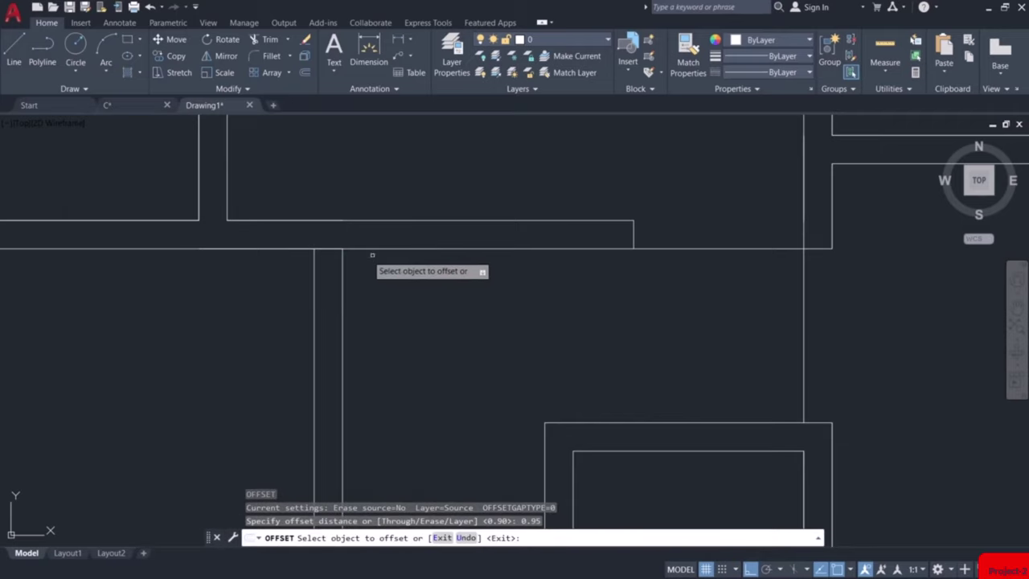
click(334, 250)
click(336, 275)
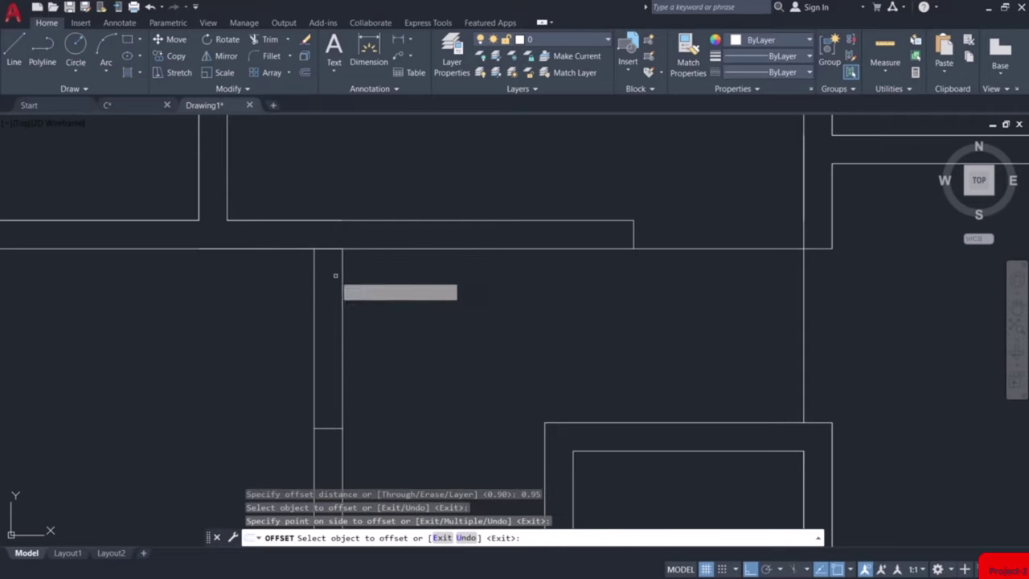
key(Escape)
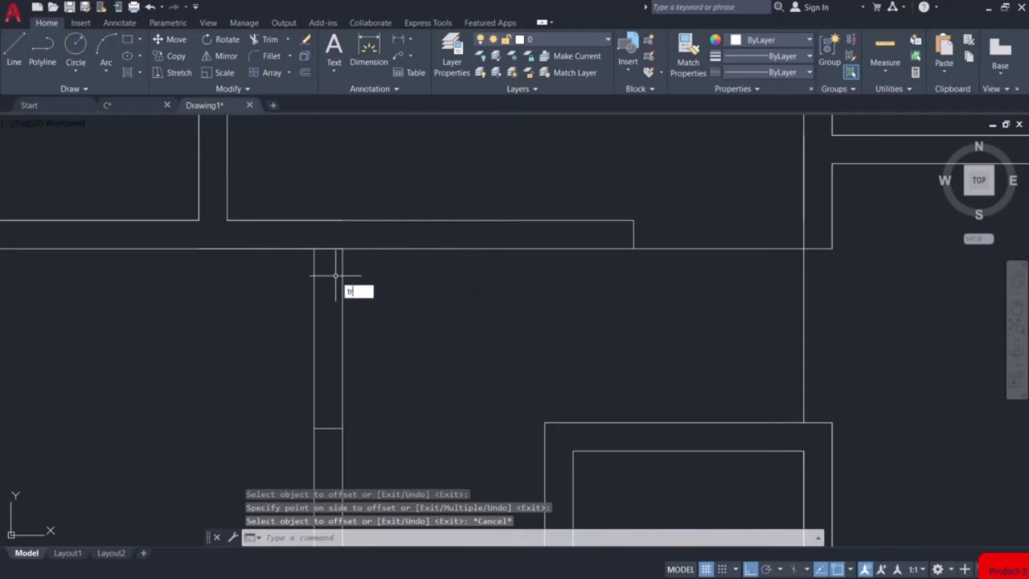
Trim the left room's side of the passage's left wall between the two short horizontal lines
key(Return)
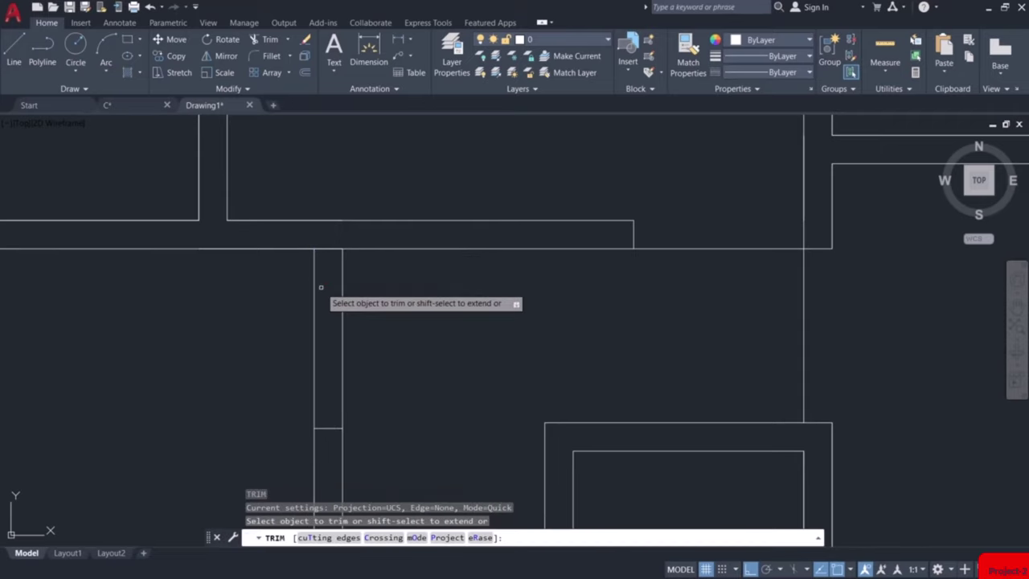
click(321, 287)
click(311, 293)
key(Return)
key(Escape)
Draw a short vertical line across the right end of the small room's top wall, below the passage
scroll(336, 301, down, 2)
scroll(370, 381, down, 3)
scroll(375, 340, up, 5)
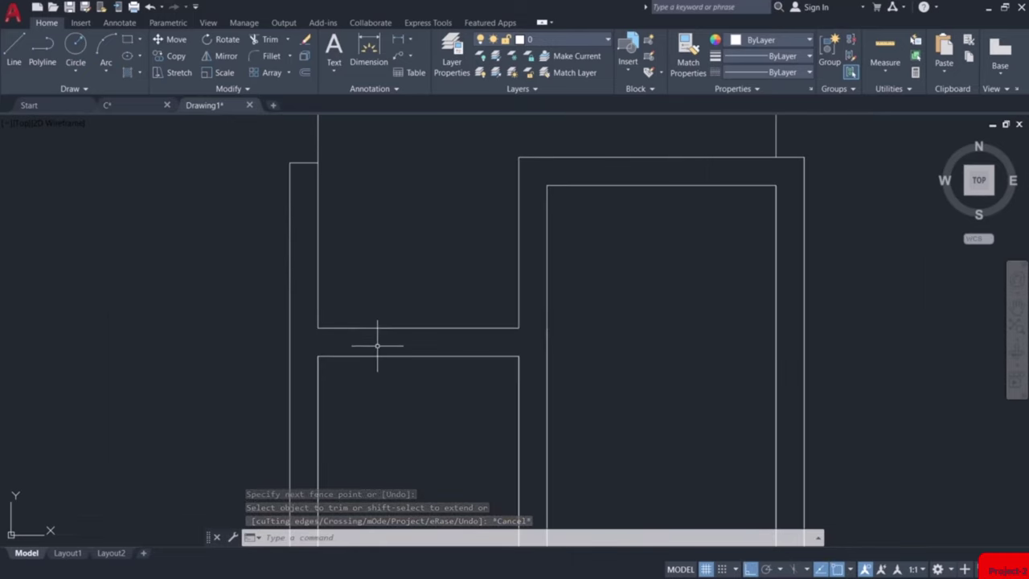
text(l)
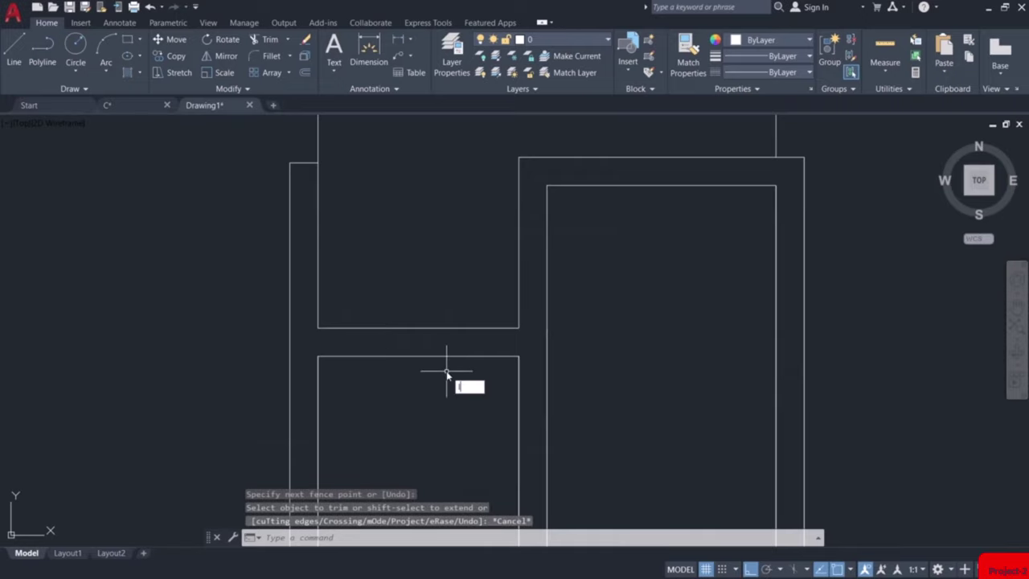
key(Return)
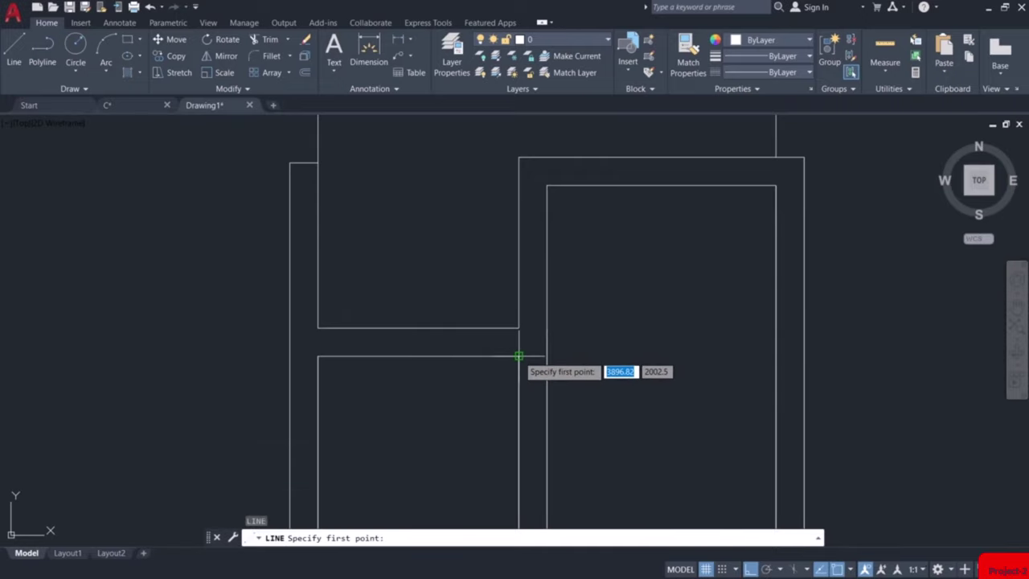
click(518, 356)
click(518, 328)
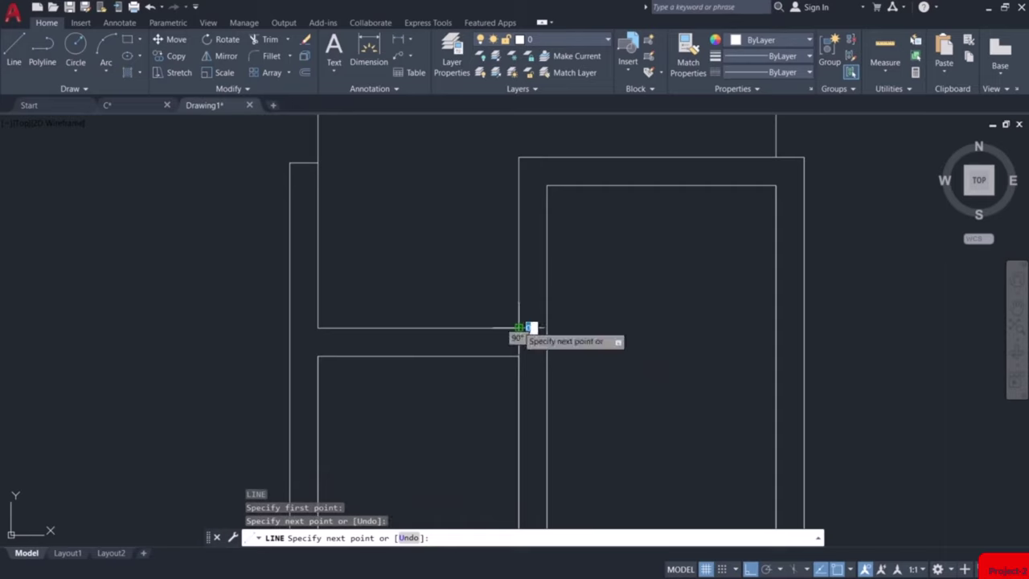
key(Escape)
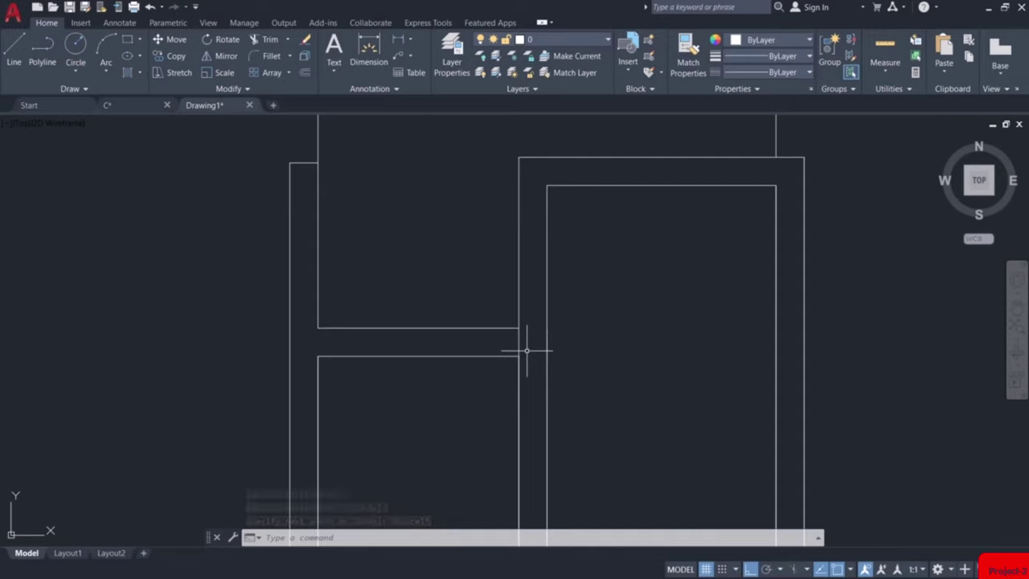
Offset the short vertical line in the small room's top wall by 0.75 m to the left
text(o)
key(Return)
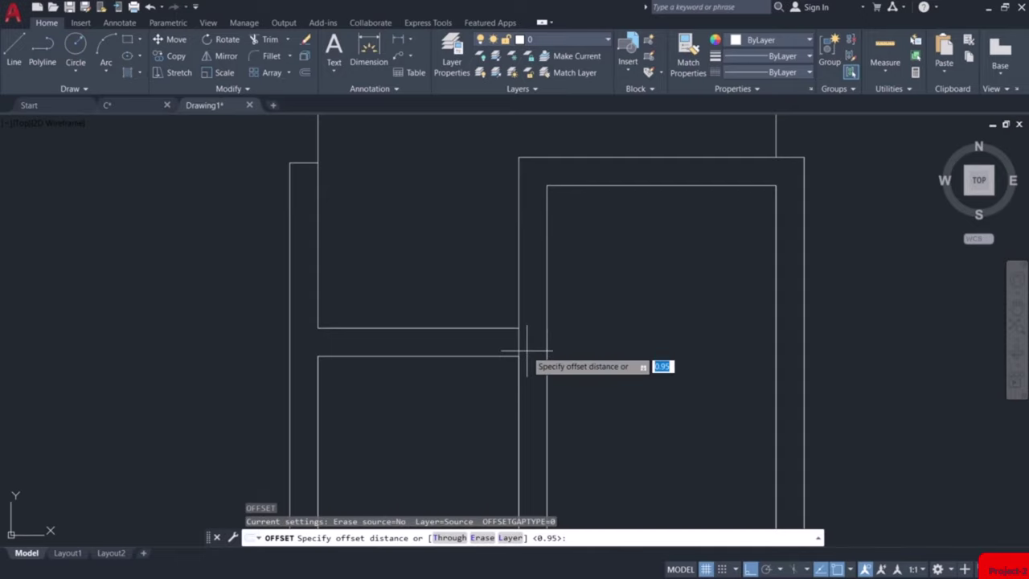
key(Return)
click(520, 338)
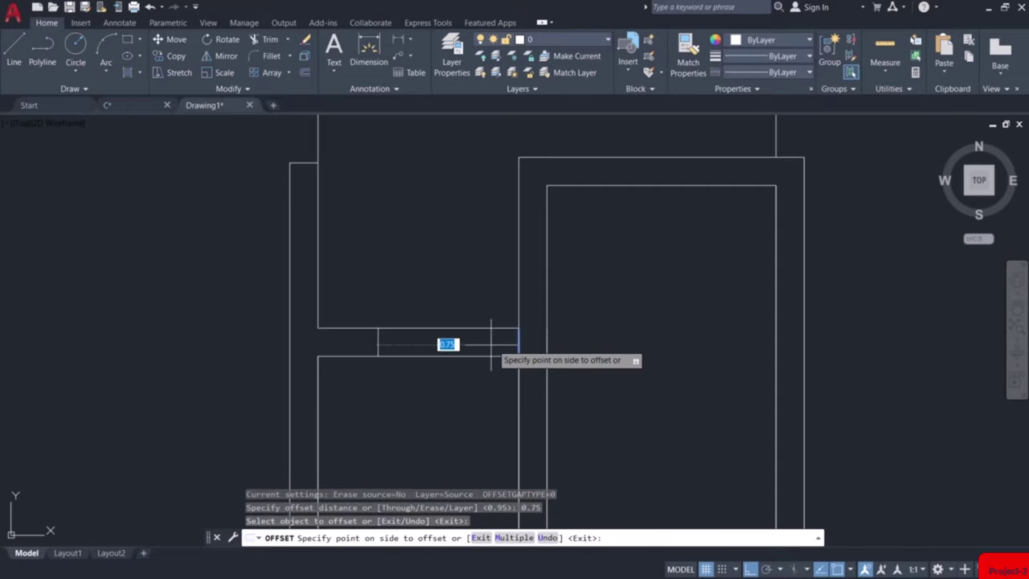
click(488, 344)
key(Escape)
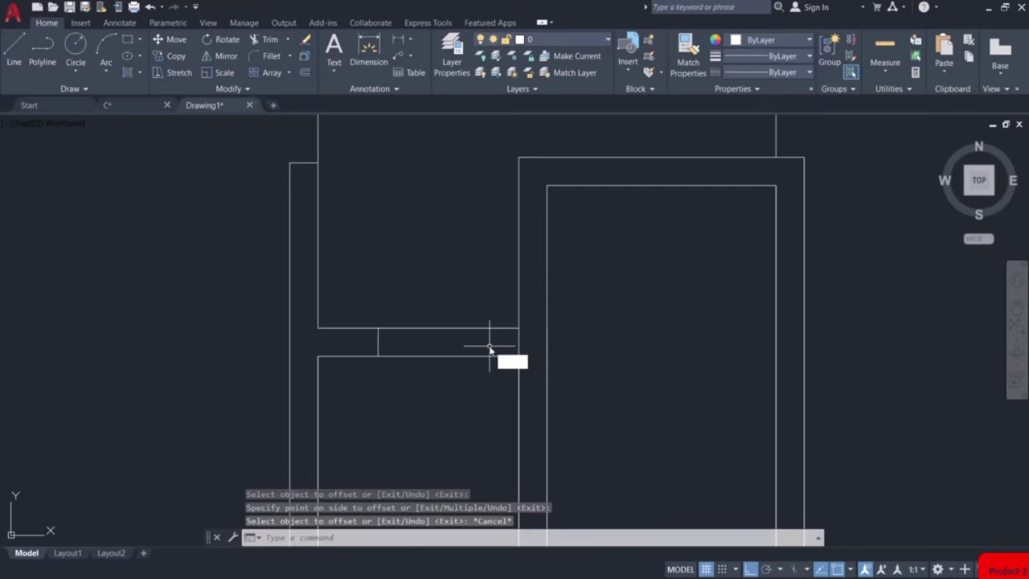
Trim the lower line of the small room's top wall between the two short vertical lines
text(tr)
key(Return)
drag(473, 361, 474, 350)
key(Escape)
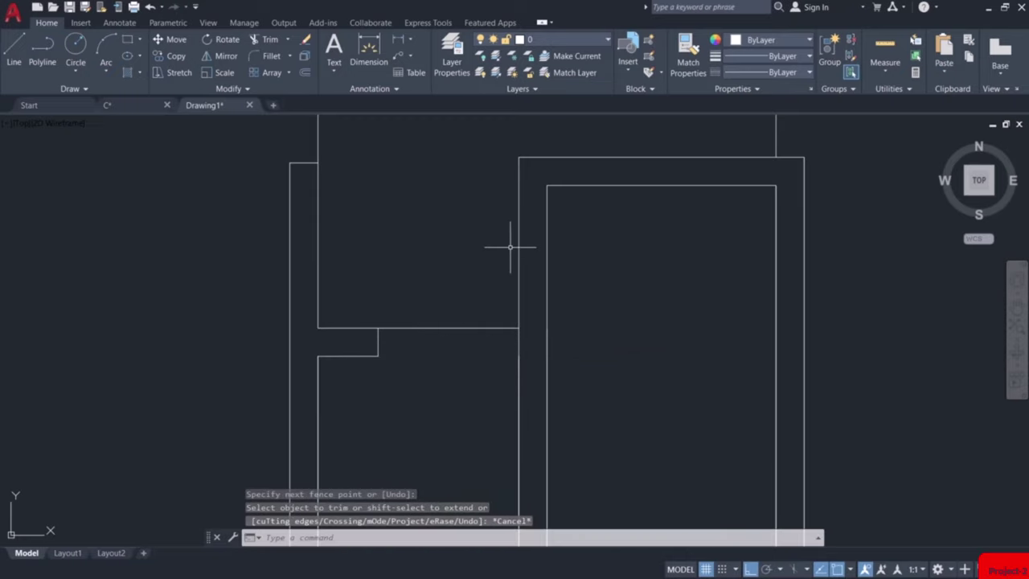
Draw a short horizontal line across the narrow room's left wall from the room's inner top-left corner
text(l)
key(Return)
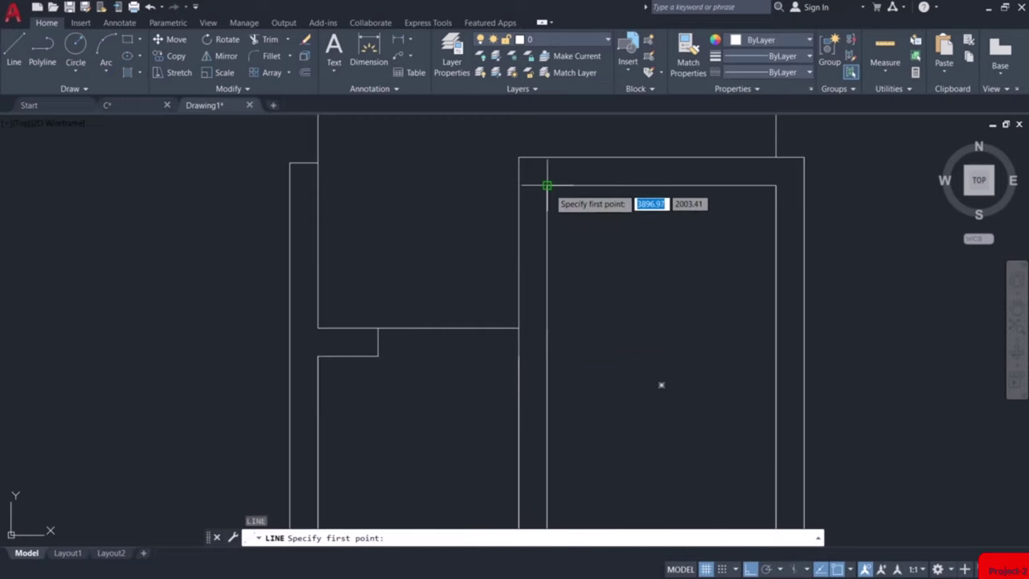
click(546, 186)
click(519, 187)
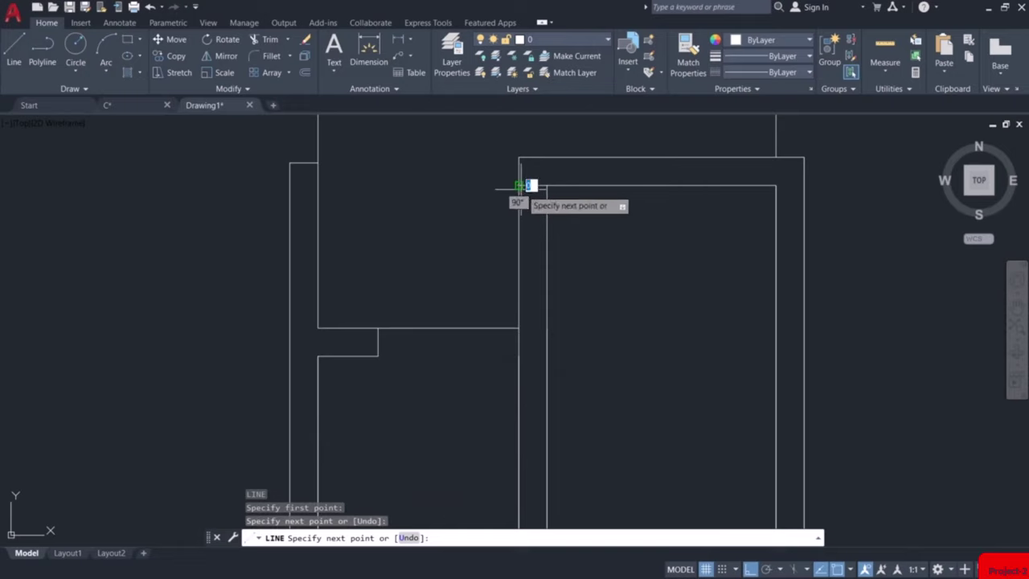
key(Return)
Offset the short horizontal line in the narrow room's left wall by 0.75 m downward
text(o)
key(Return)
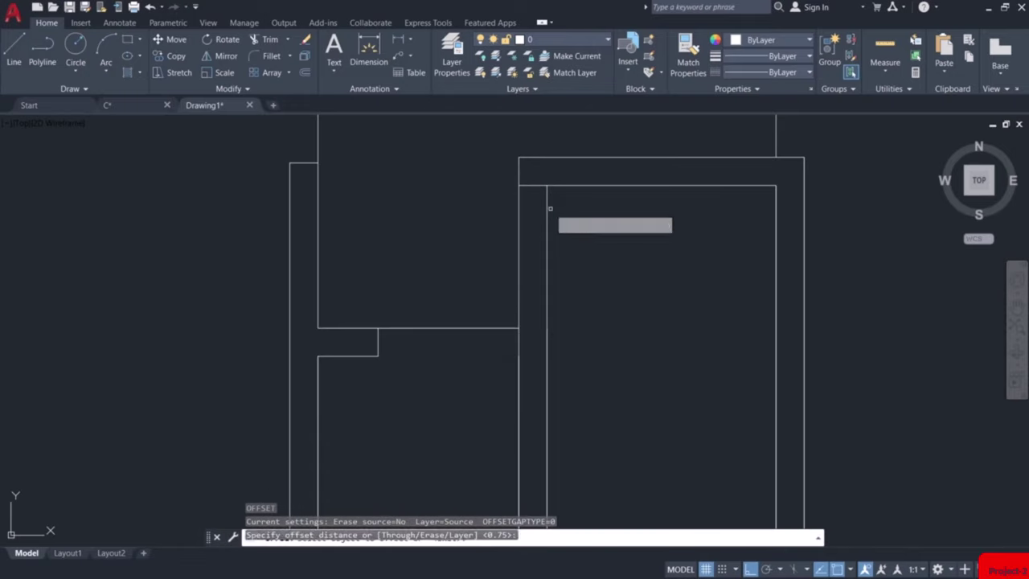
key(Return)
click(532, 185)
click(538, 233)
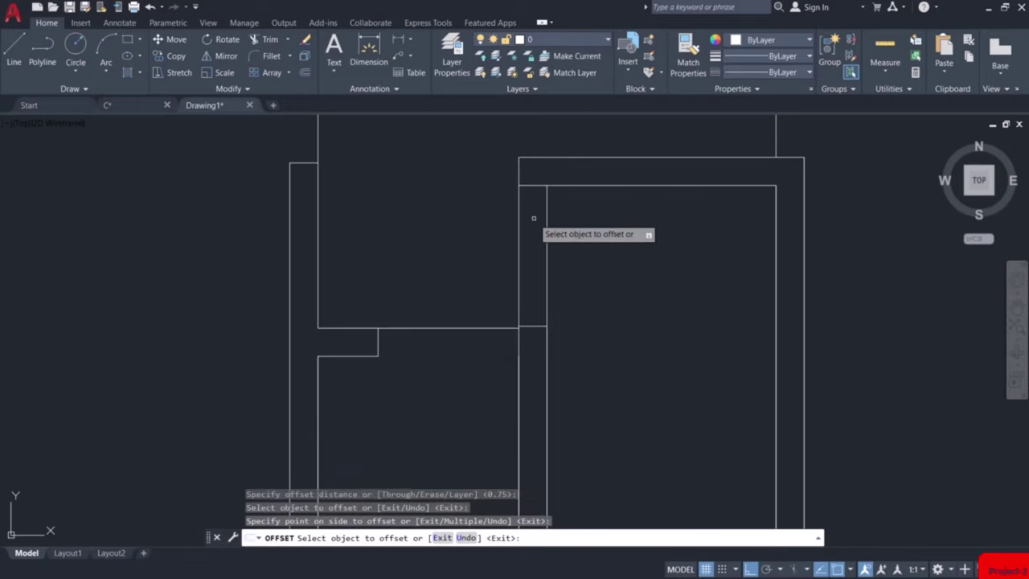
key(Return)
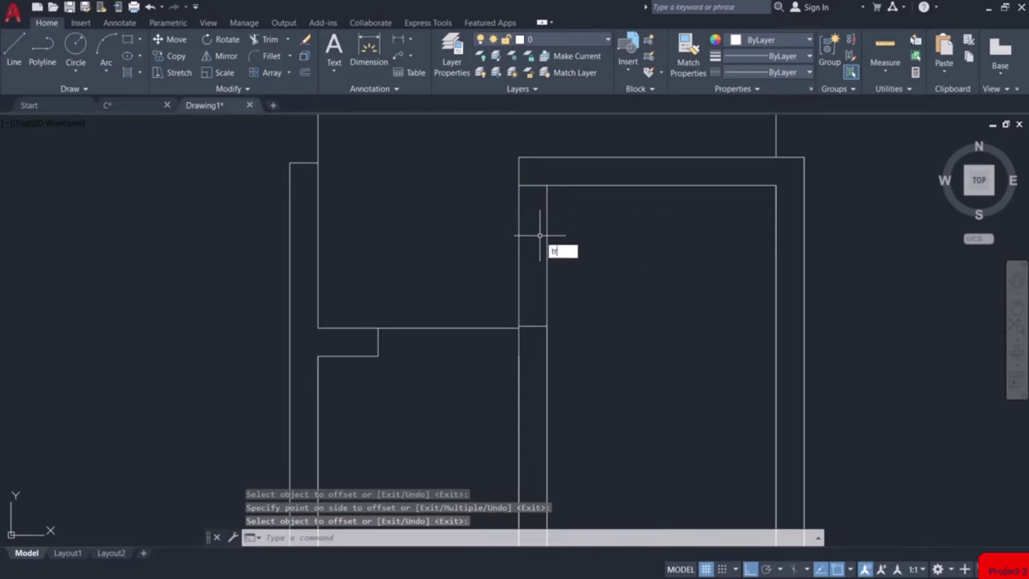
Trim the room-side line of the narrow room's left wall between the two short horizontal lines
text(tr)
key(Return)
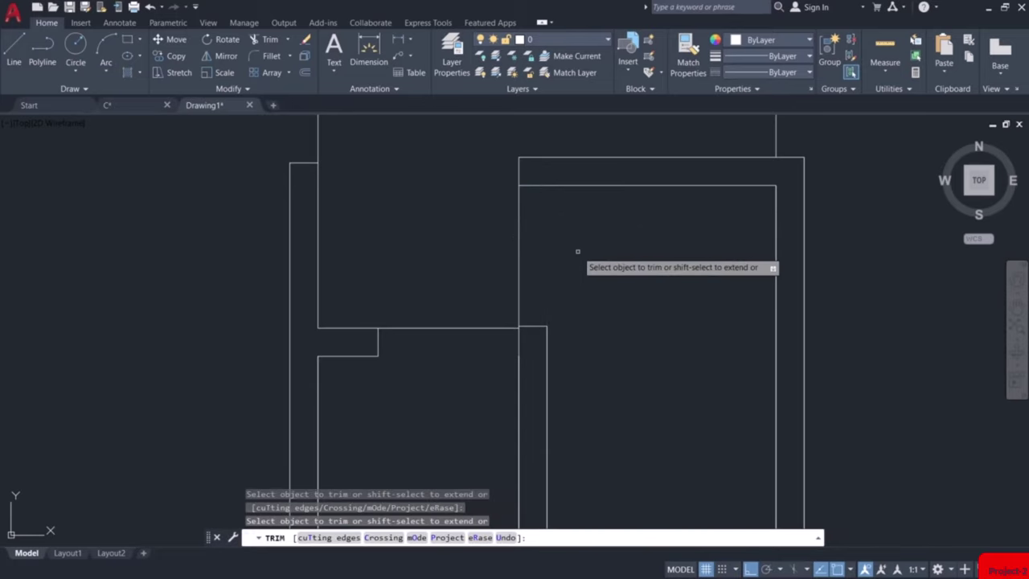
key(Escape)
Draw a horizontal rectangle 1.8 m long and 0.15 m wide in the empty space left of the upper unit
scroll(581, 248, down, 2)
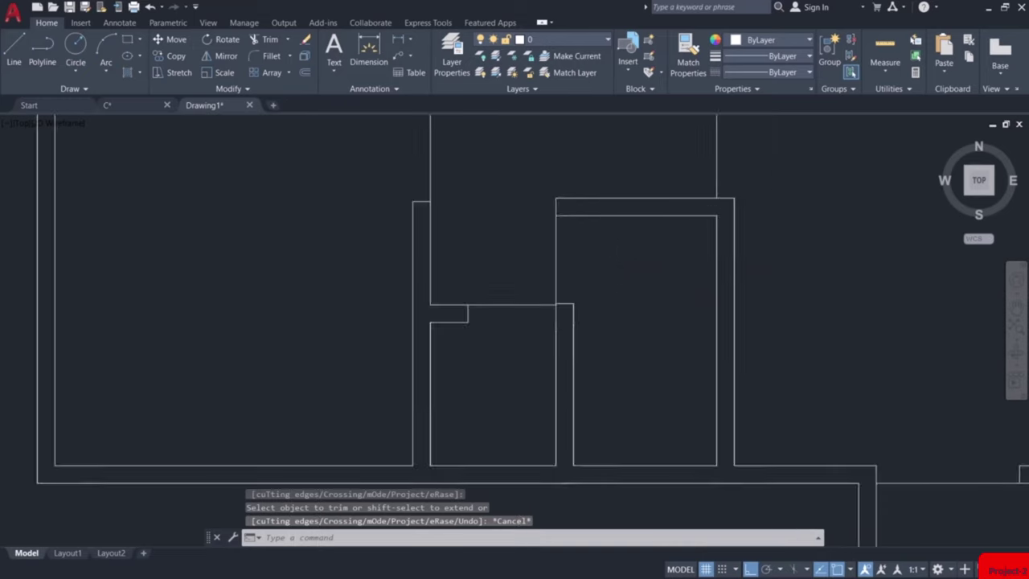
scroll(623, 284, down, 2)
middle_drag(625, 288, 492, 331)
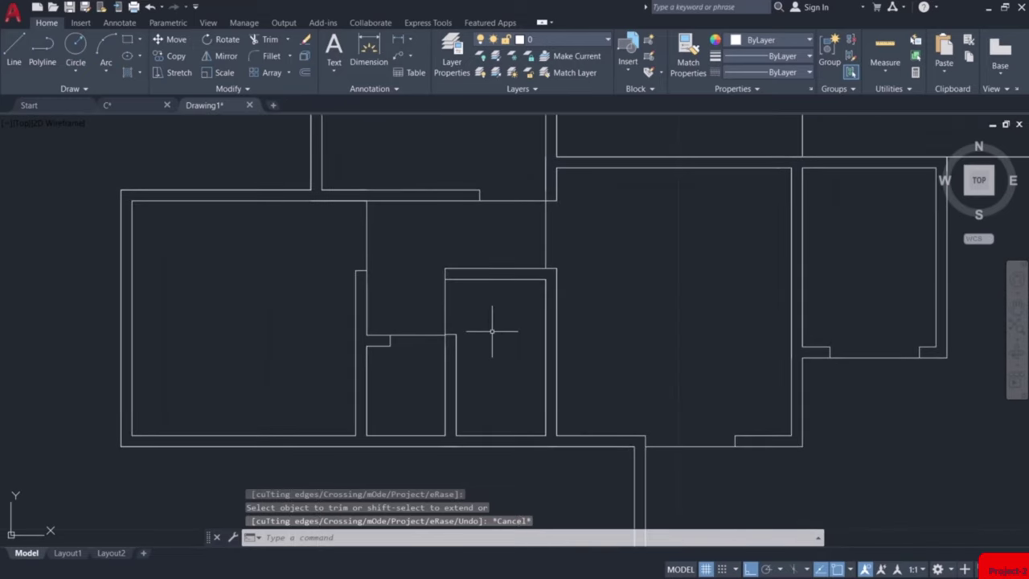
scroll(492, 331, down, 1)
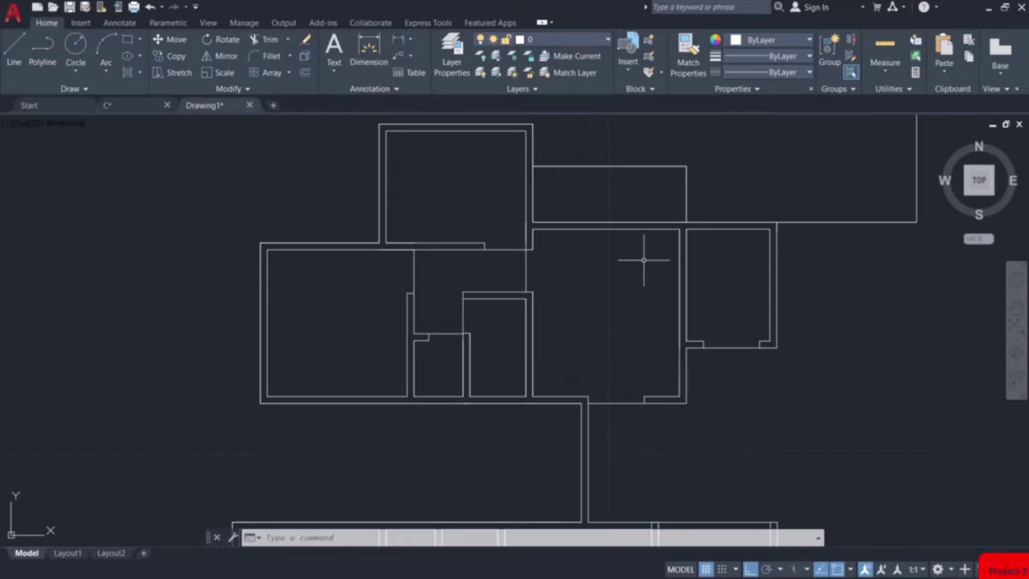
middle_drag(191, 271, 417, 271)
middle_drag(552, 284, 478, 301)
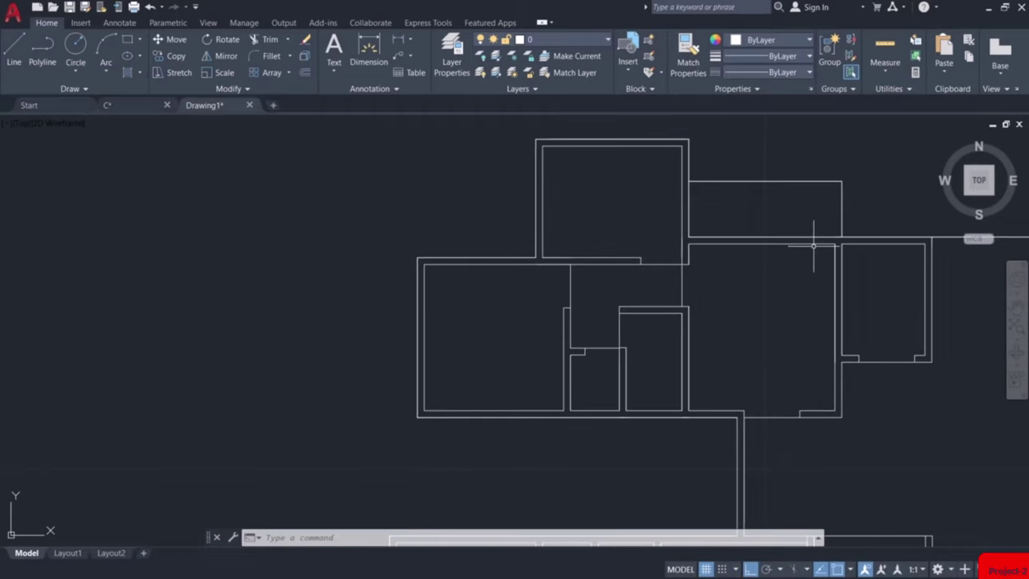
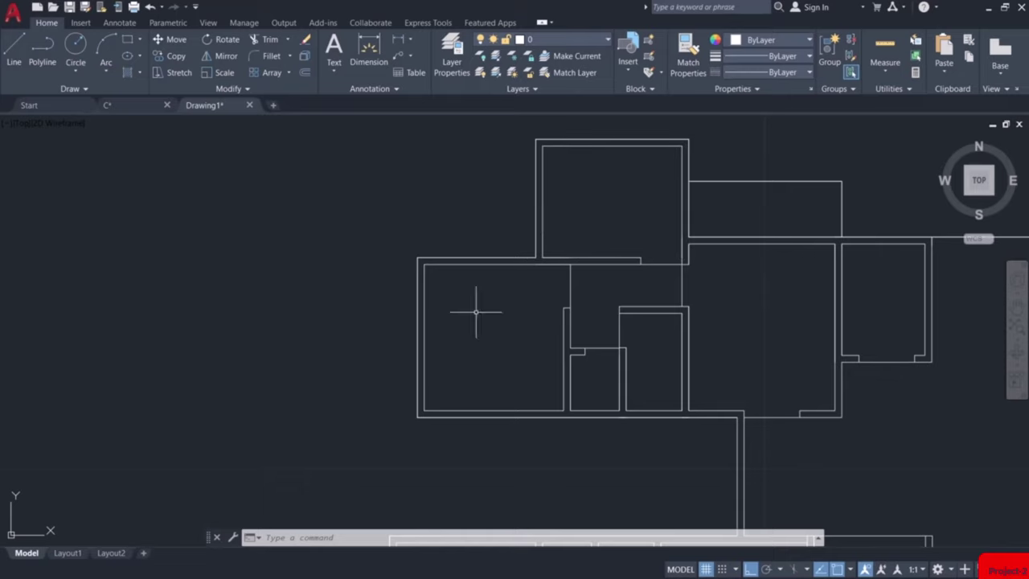
middle_drag(476, 312, 652, 299)
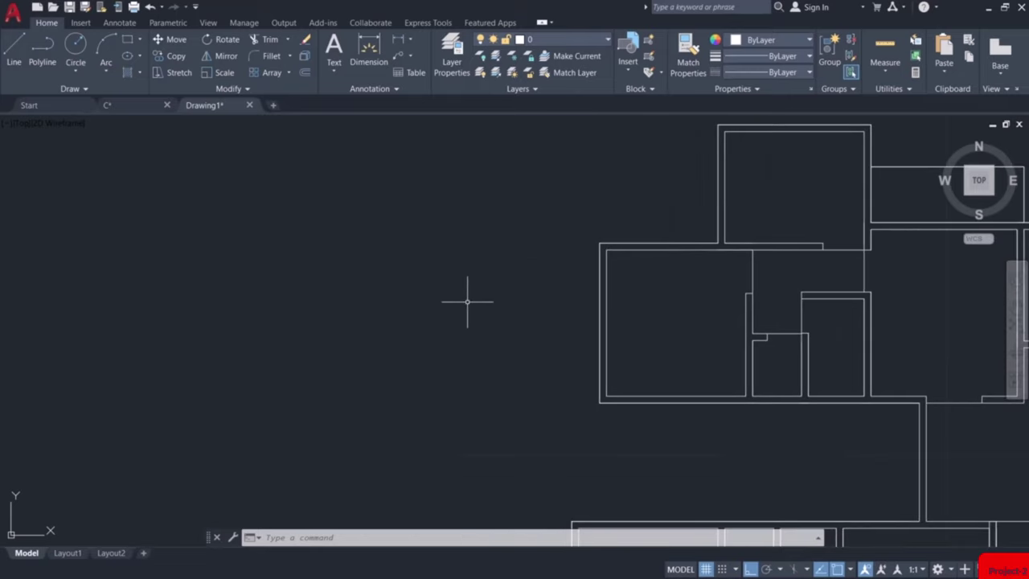
text(rec)
key(Return)
click(399, 297)
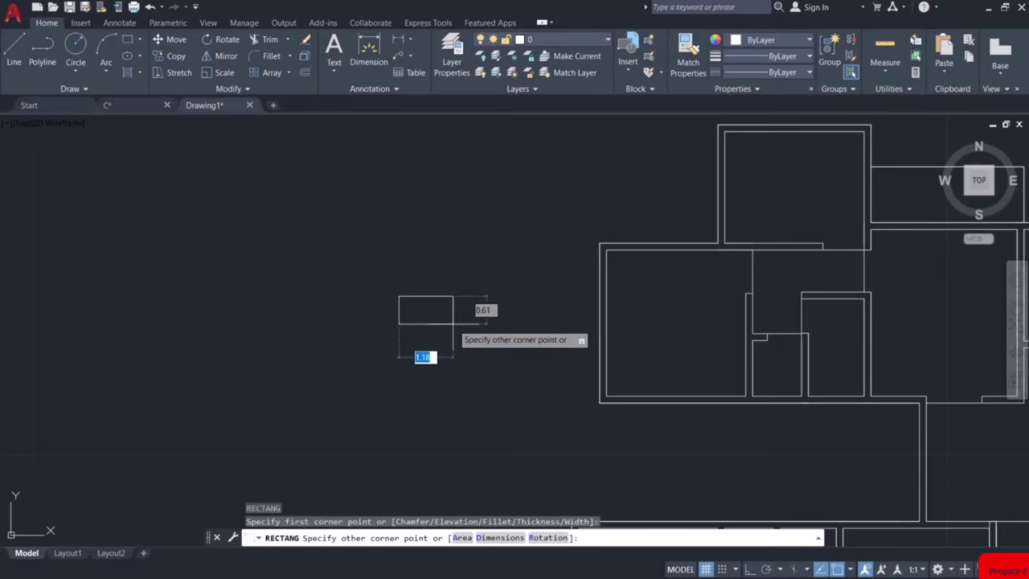
text(d)
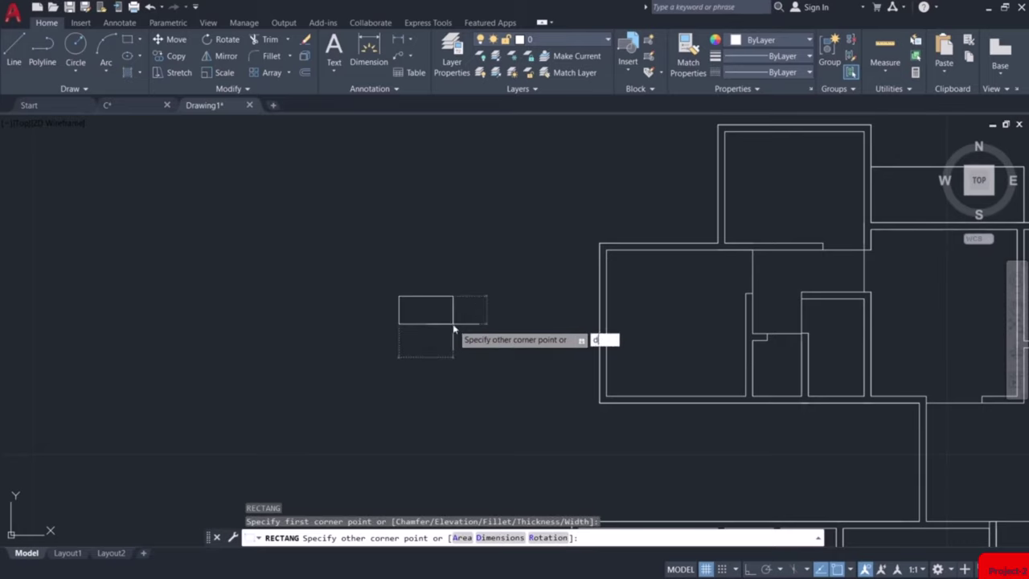
key(Return)
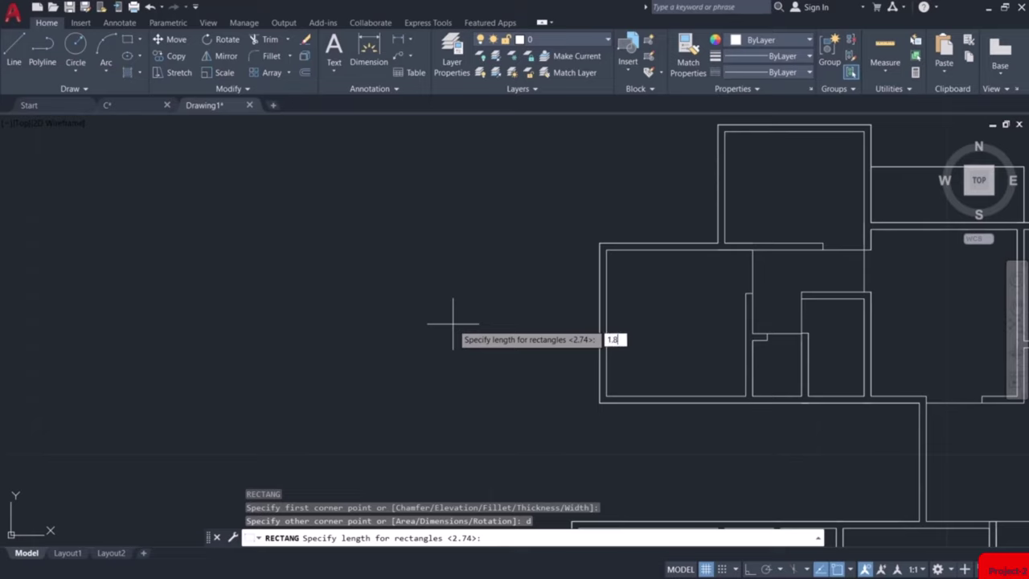
key(Return)
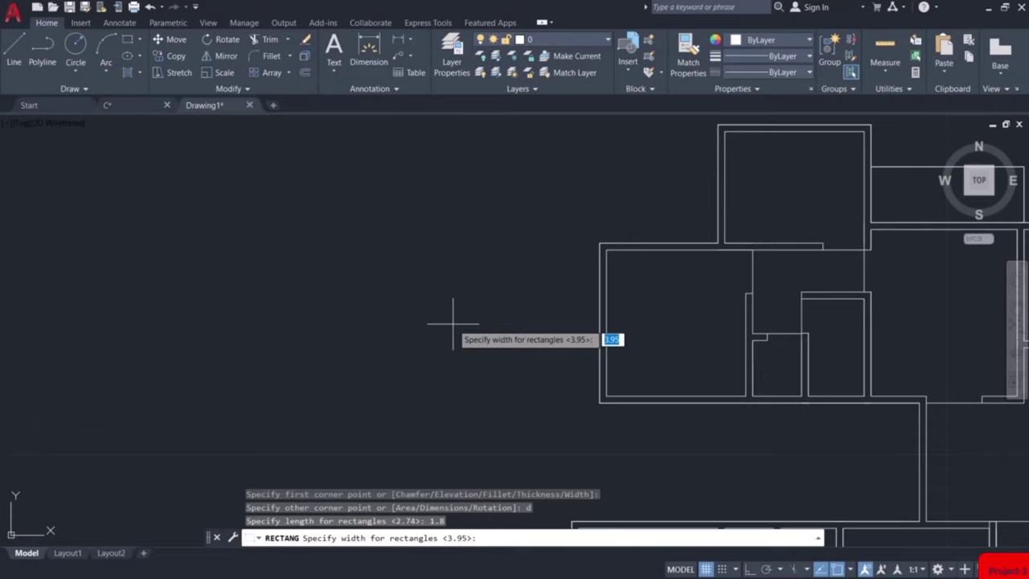
key(Return)
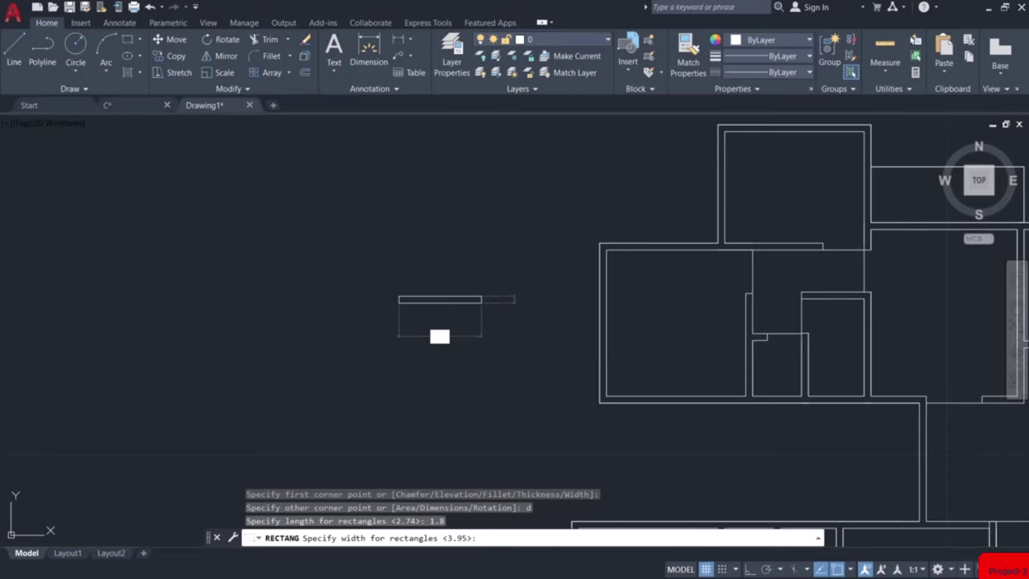
click(472, 322)
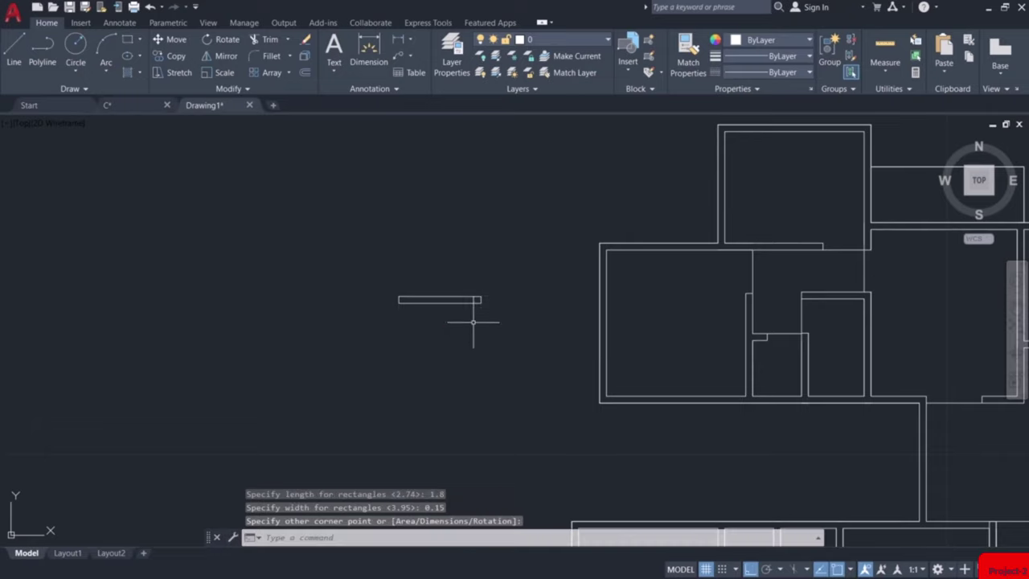
Draw a horizontal centre line through the 1.8 m rectangle between the midpoints of its two short sides
scroll(434, 322, up, 8)
middle_drag(414, 325, 419, 328)
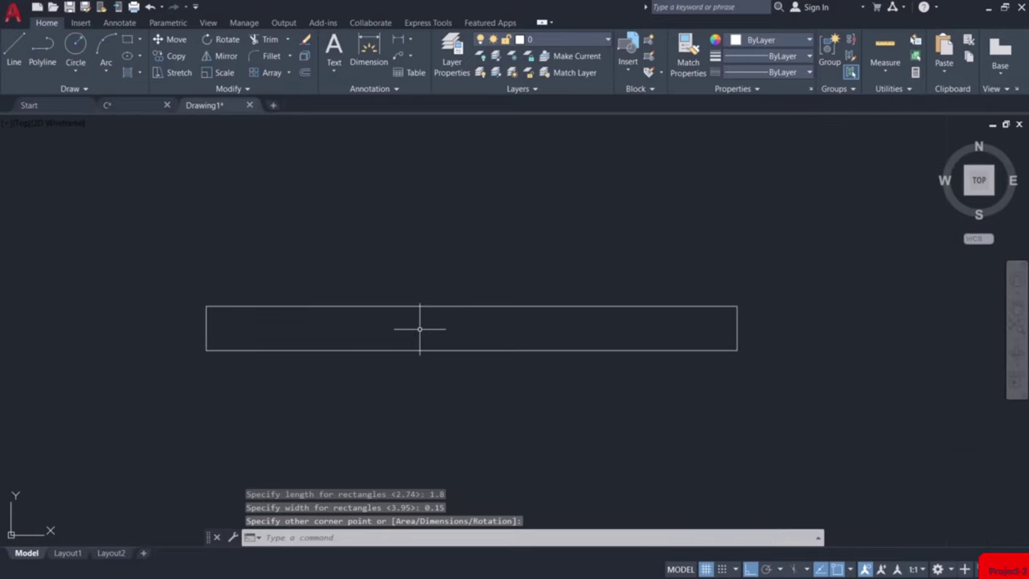
text(l)
key(Return)
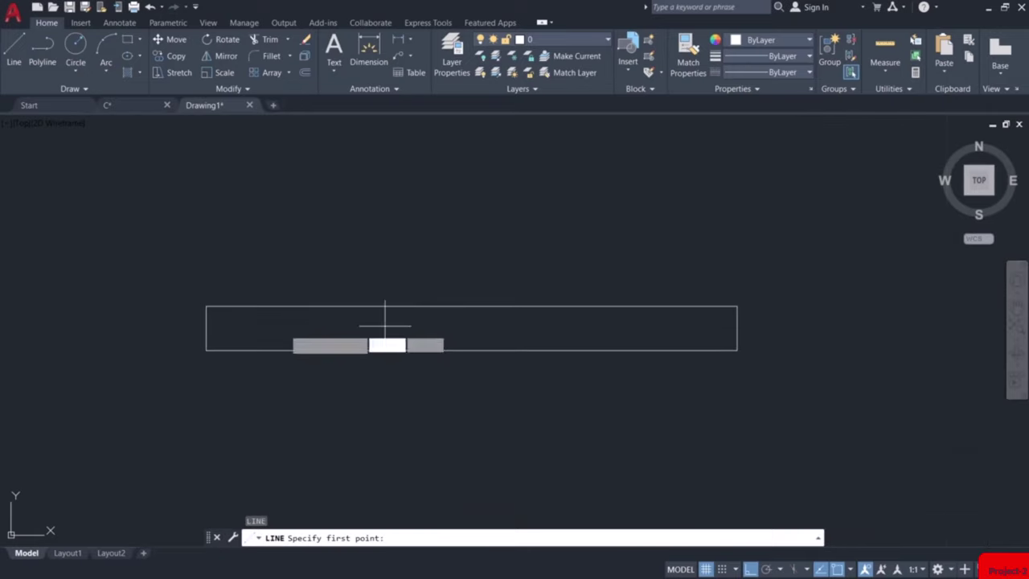
click(206, 327)
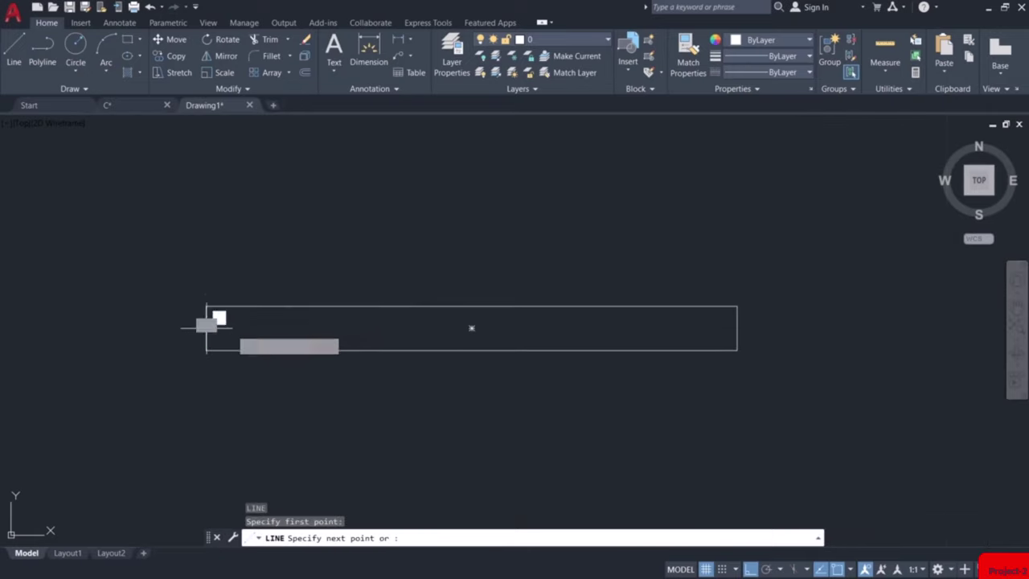
click(737, 328)
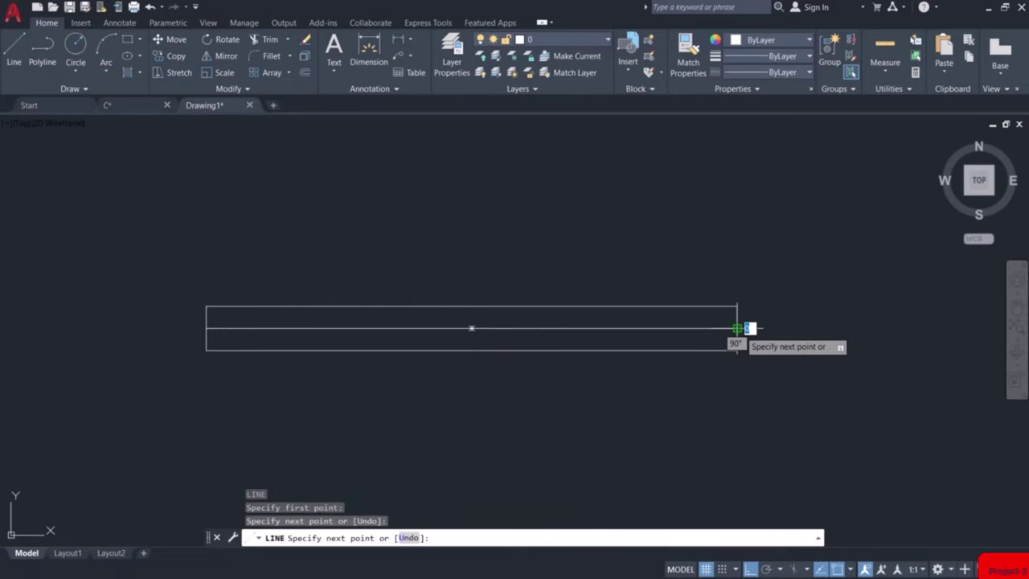
key(Escape)
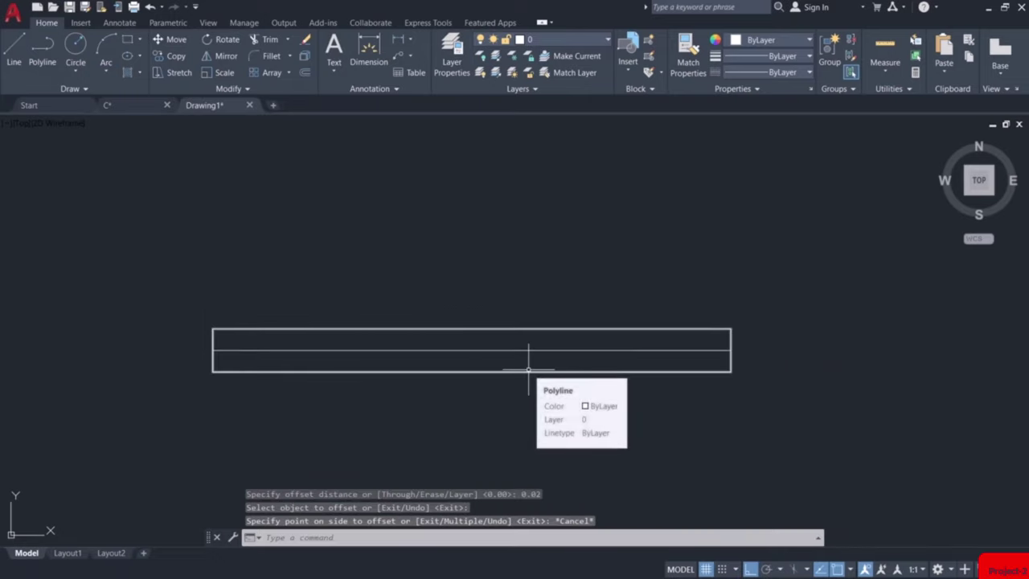
Offset the 1.8 m rectangle's centre line by 0.02 m both upward and downward
text(o)
key(Return)
text(0.02)
key(Return)
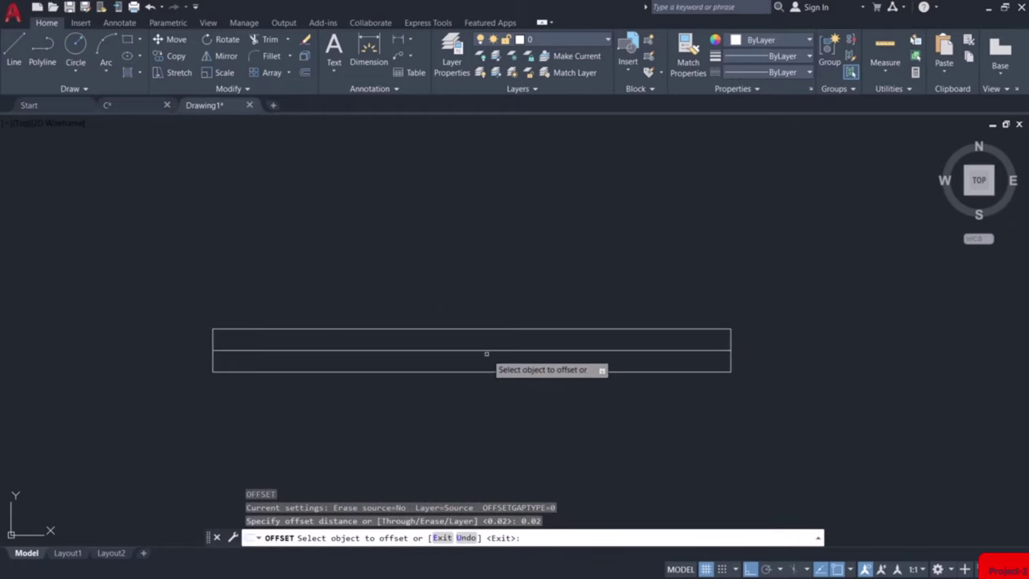
click(487, 350)
click(492, 354)
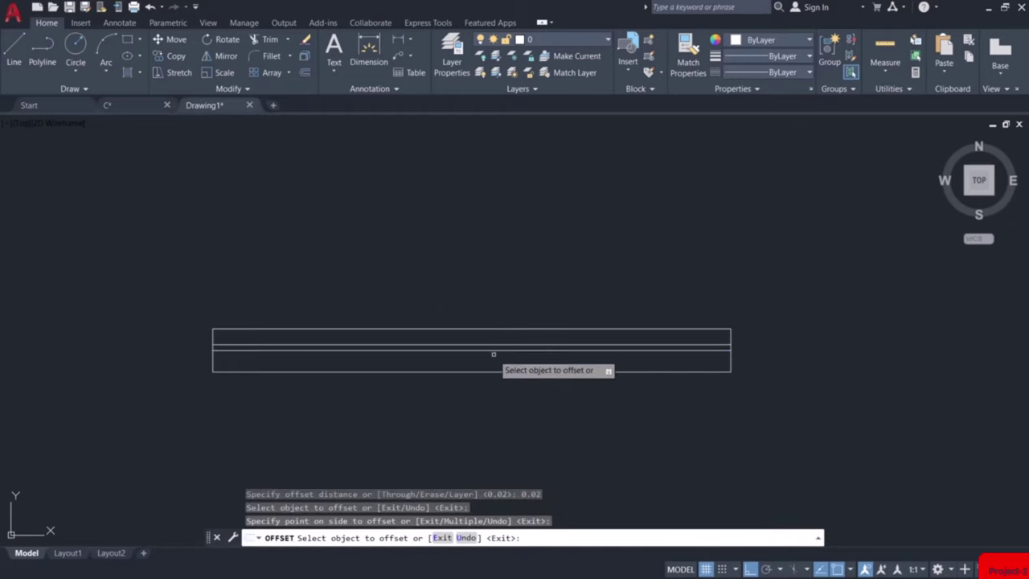
click(495, 353)
click(496, 358)
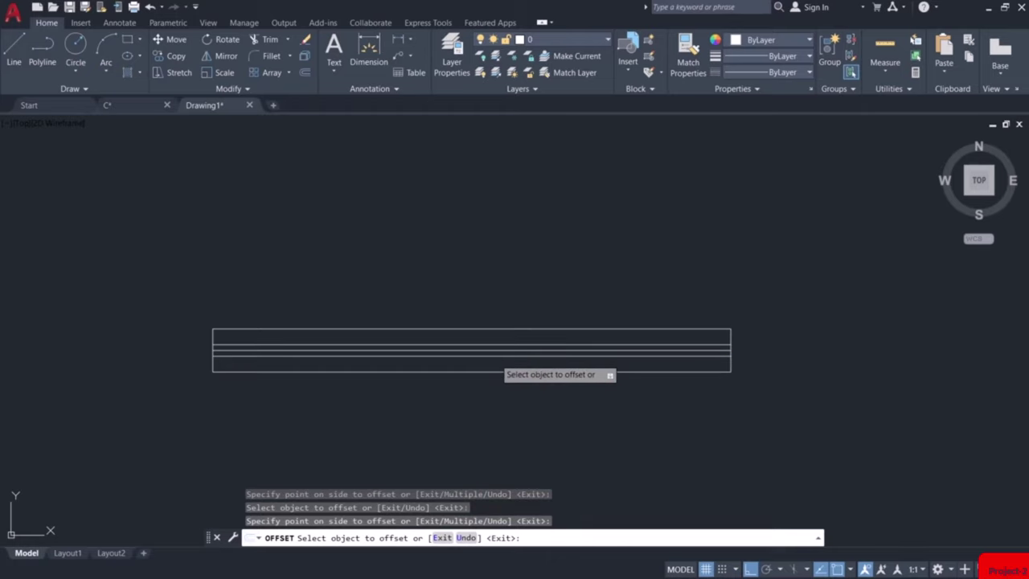
key(Escape)
Delete the original centre line of the 1.8 m rectangle, keeping the two offset lines
click(498, 351)
scroll(499, 358, up, 4)
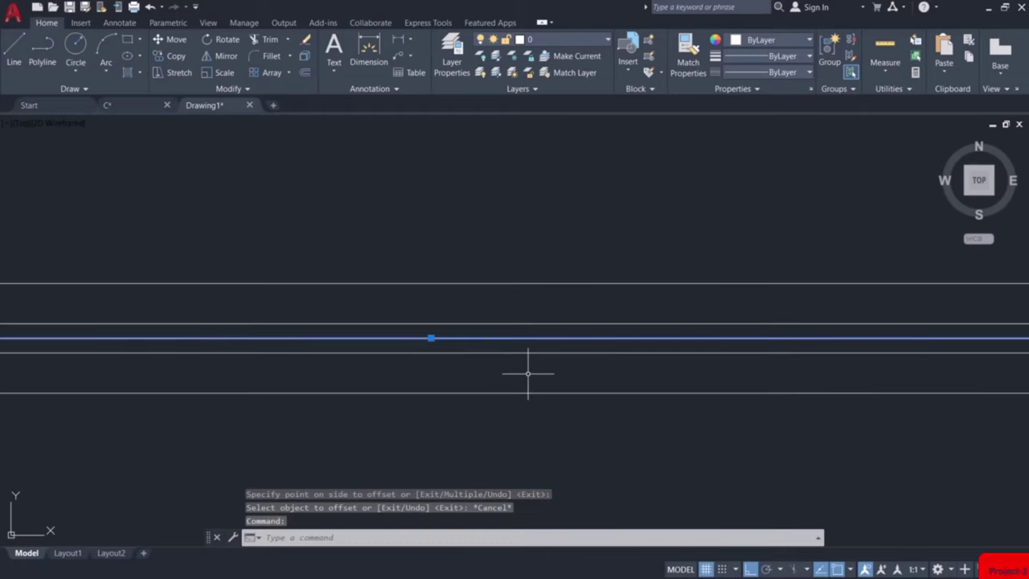
key(Delete)
scroll(528, 373, down, 4)
middle_drag(485, 378, 500, 370)
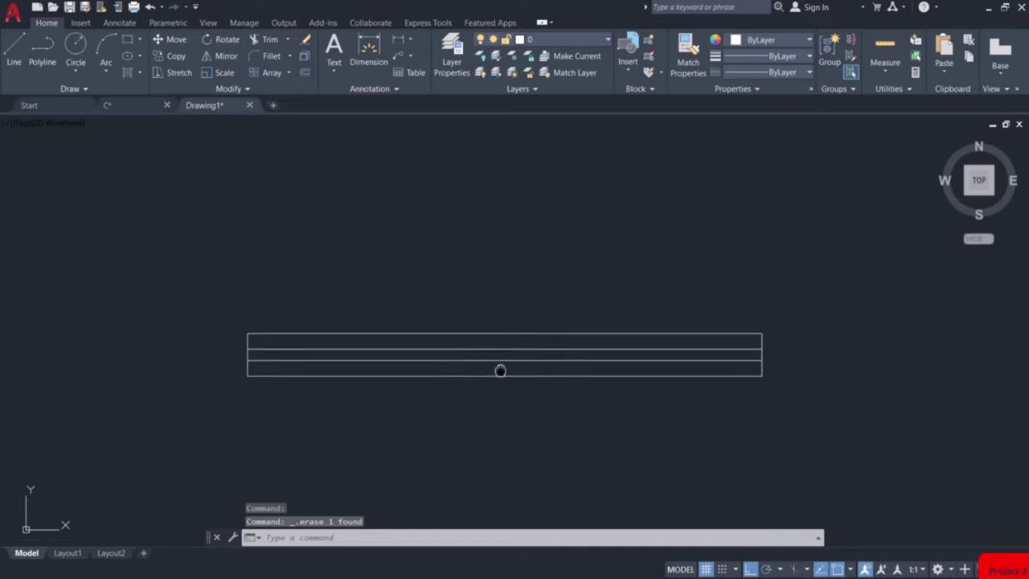
Draw a horizontal rectangle 0.6 m long and 0.15 m wide in the empty space below the 1.8 m window
scroll(483, 378, up, 2)
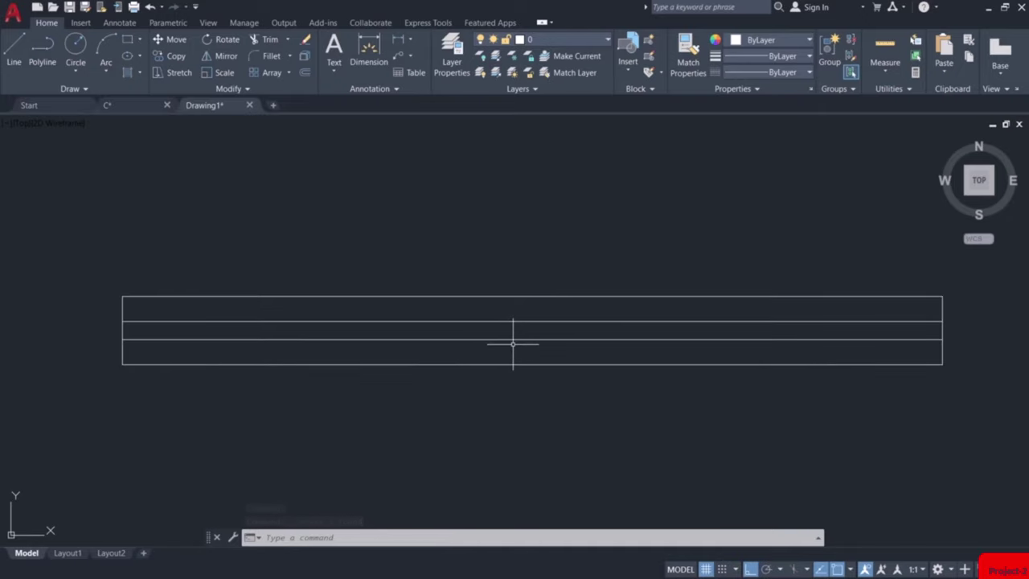
scroll(515, 359, down, 2)
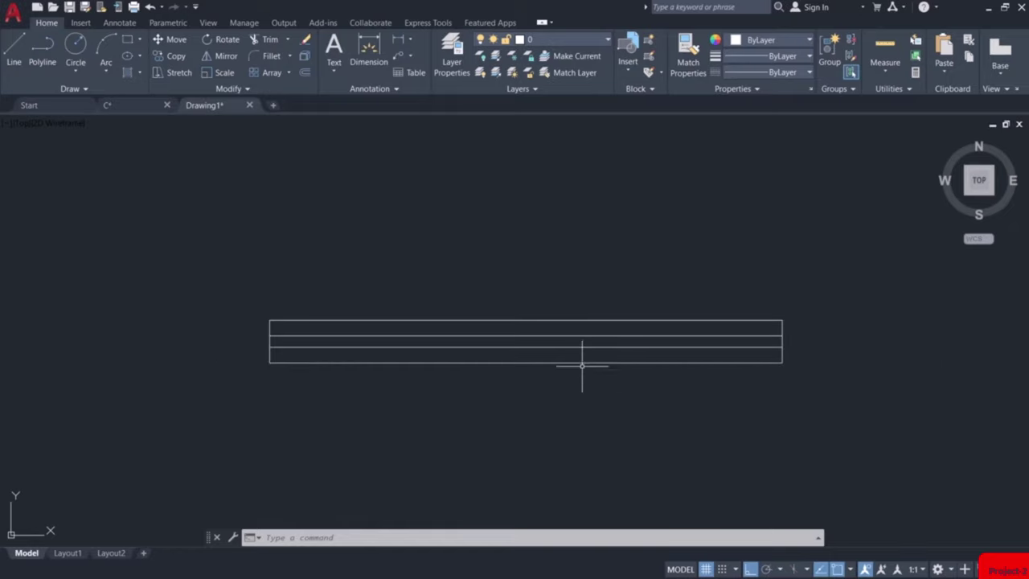
middle_drag(590, 391, 586, 266)
scroll(586, 266, down, 2)
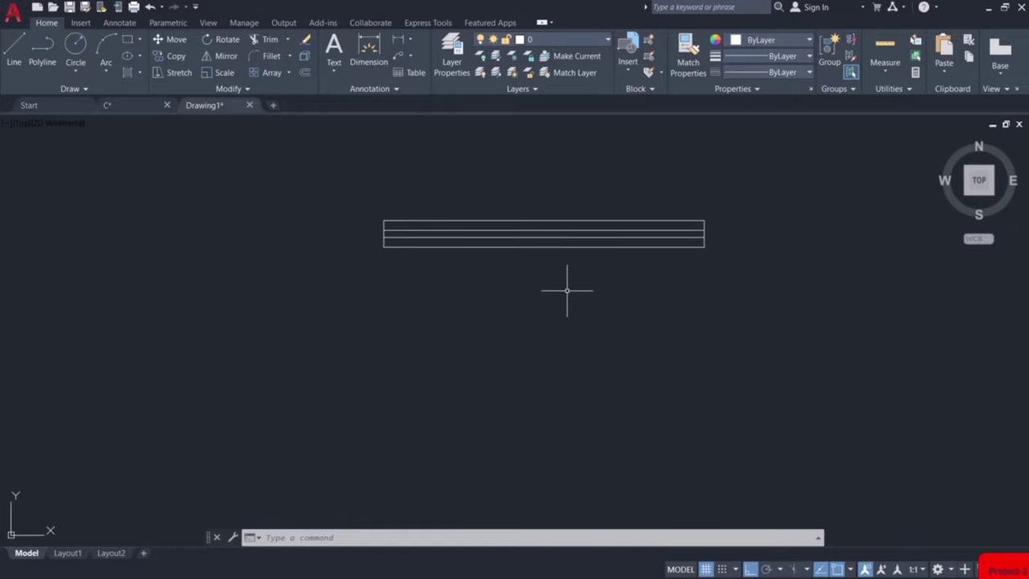
text(rec)
key(Return)
click(462, 334)
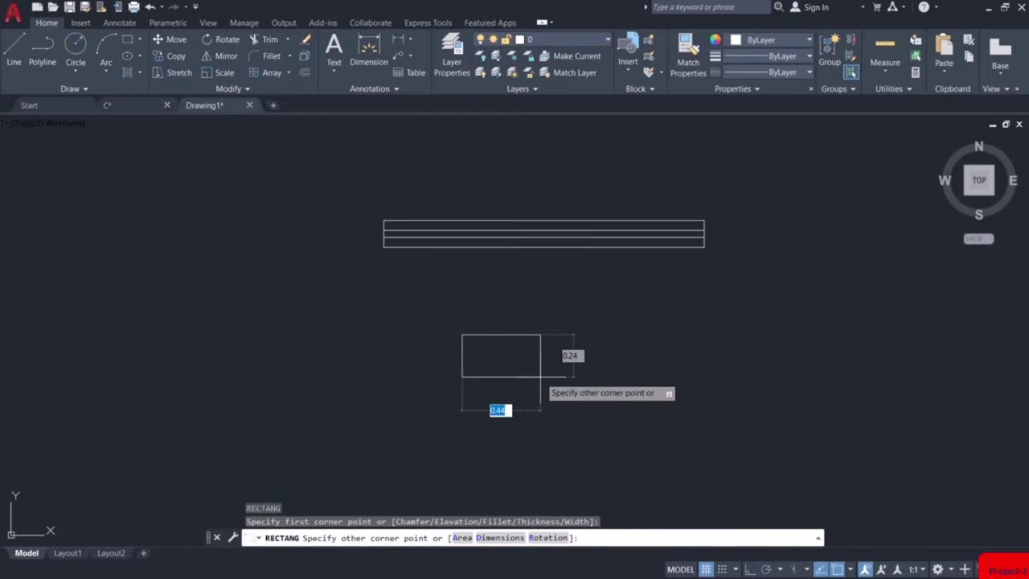
text(d)
key(Return)
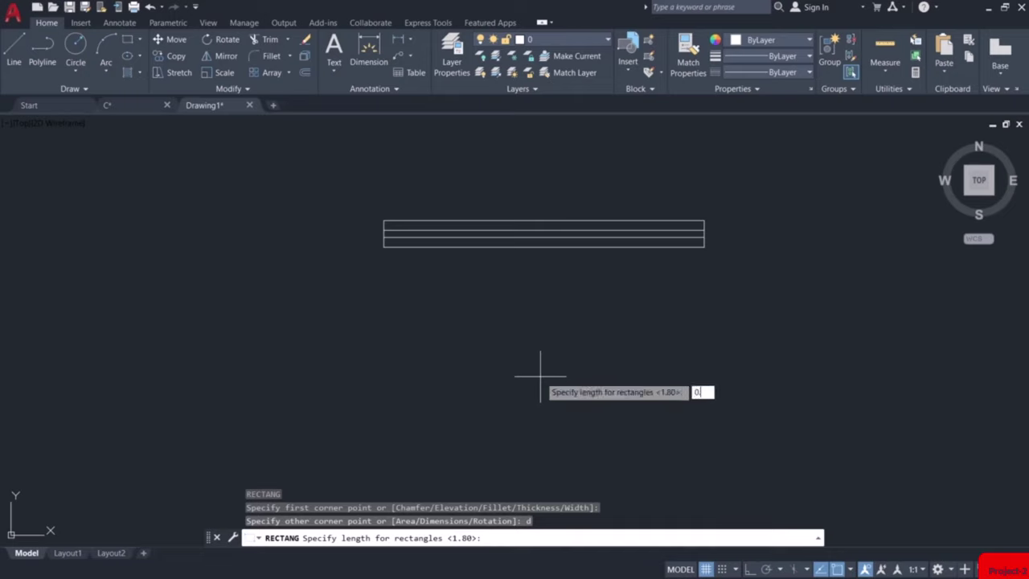
key(Return)
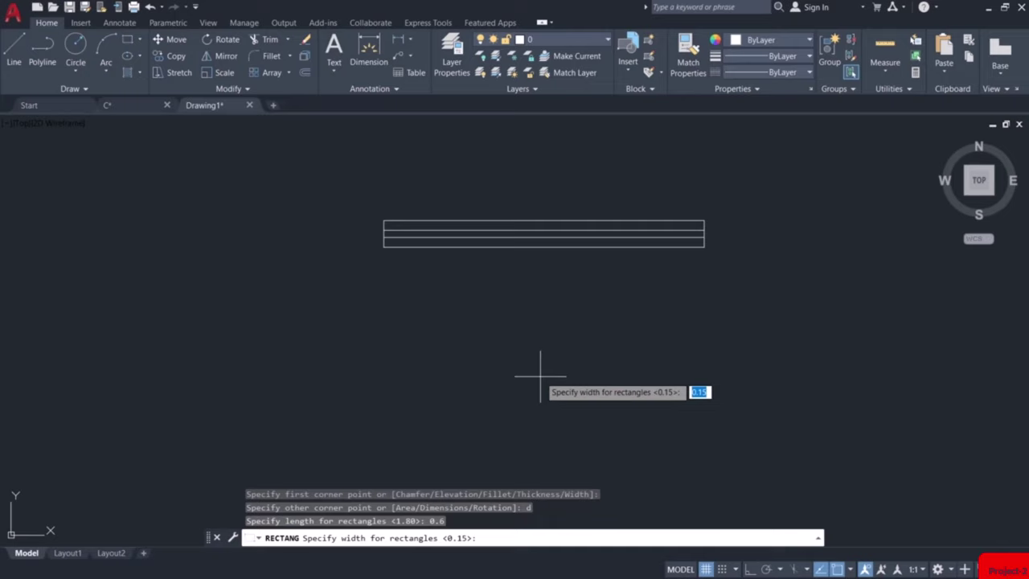
key(Return)
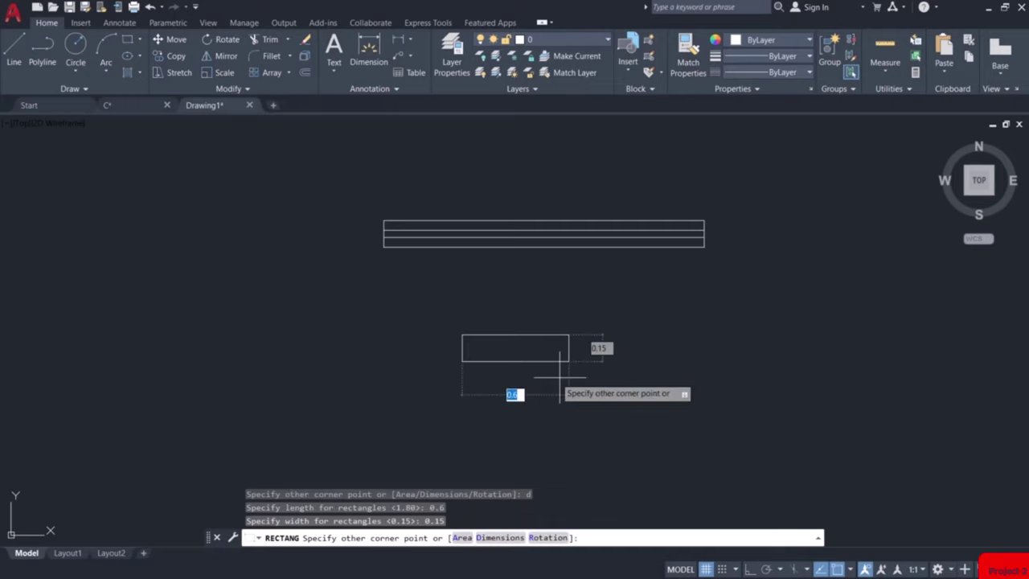
click(560, 376)
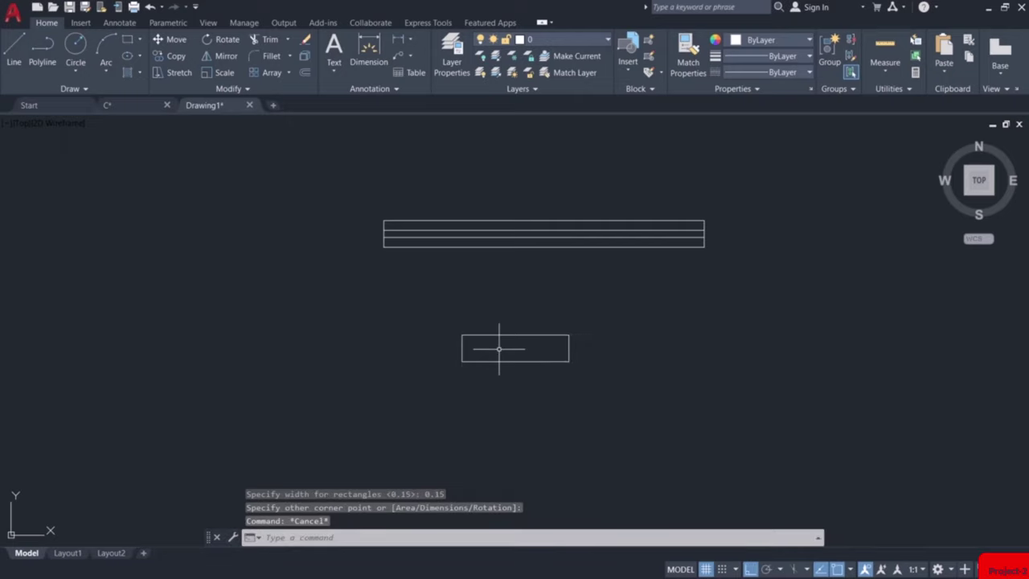
Draw a horizontal centre line through the 0.6 m rectangle between the midpoints of its short sides
scroll(496, 351, up, 4)
text(l)
key(Return)
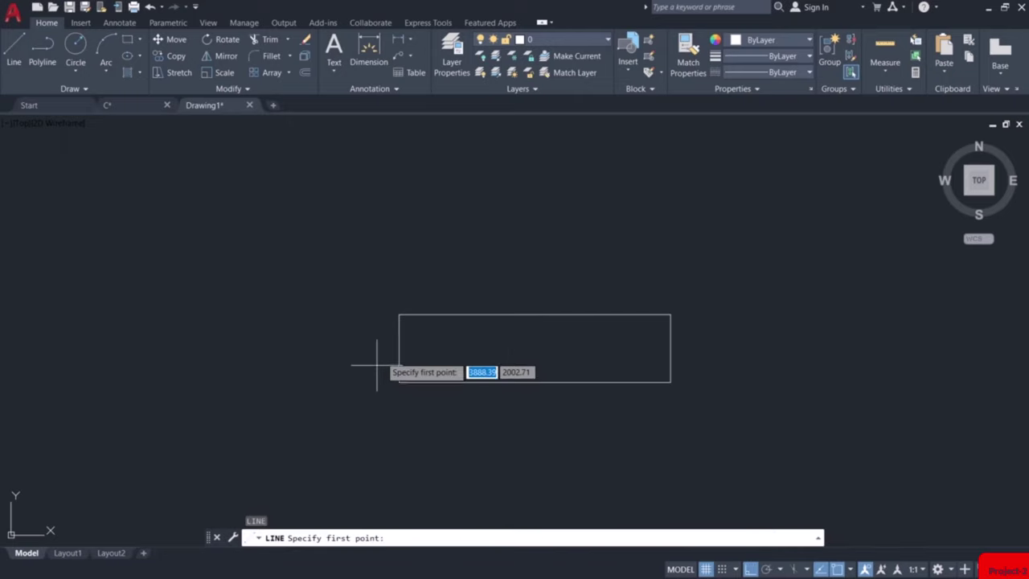
click(399, 348)
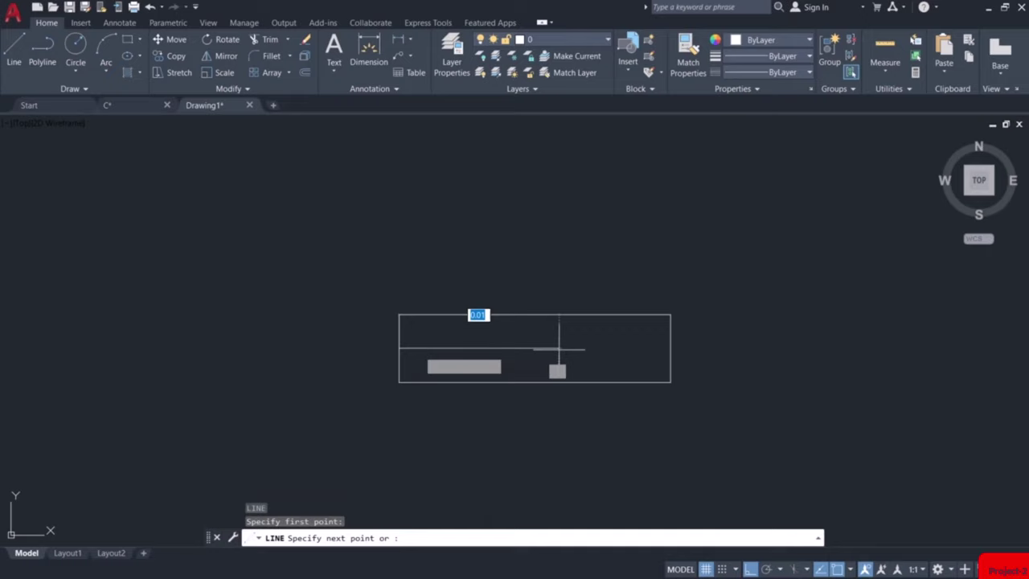
click(671, 348)
key(Return)
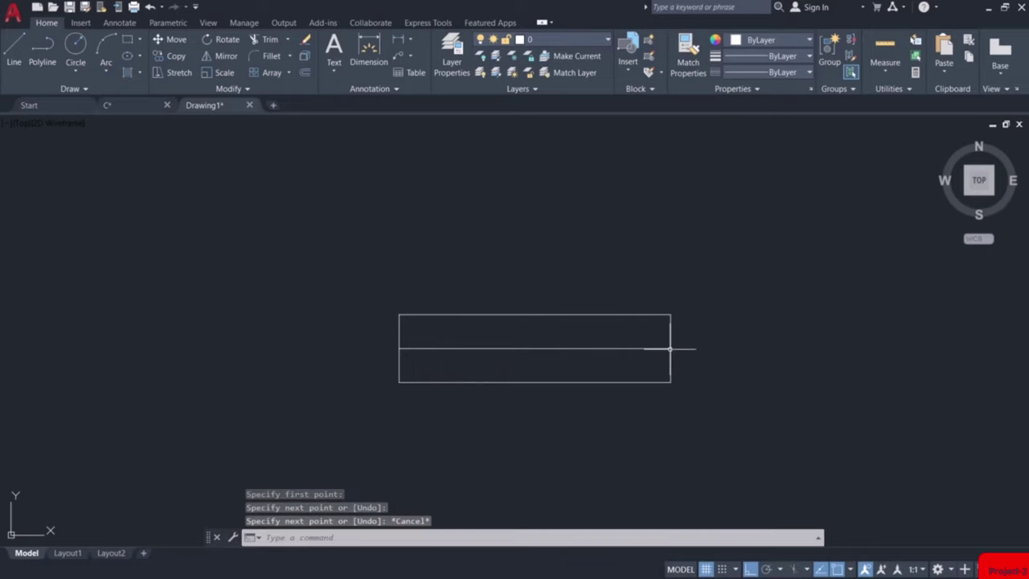
Offset the 0.6 m rectangle's centre line by 0.02 m to both sides
text(o)
key(Return)
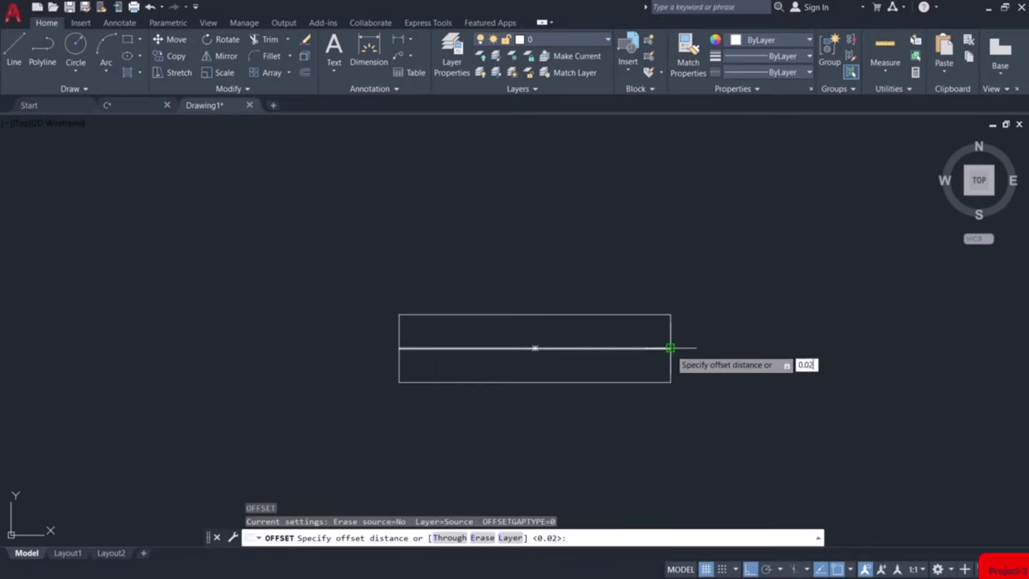
key(Return)
click(617, 347)
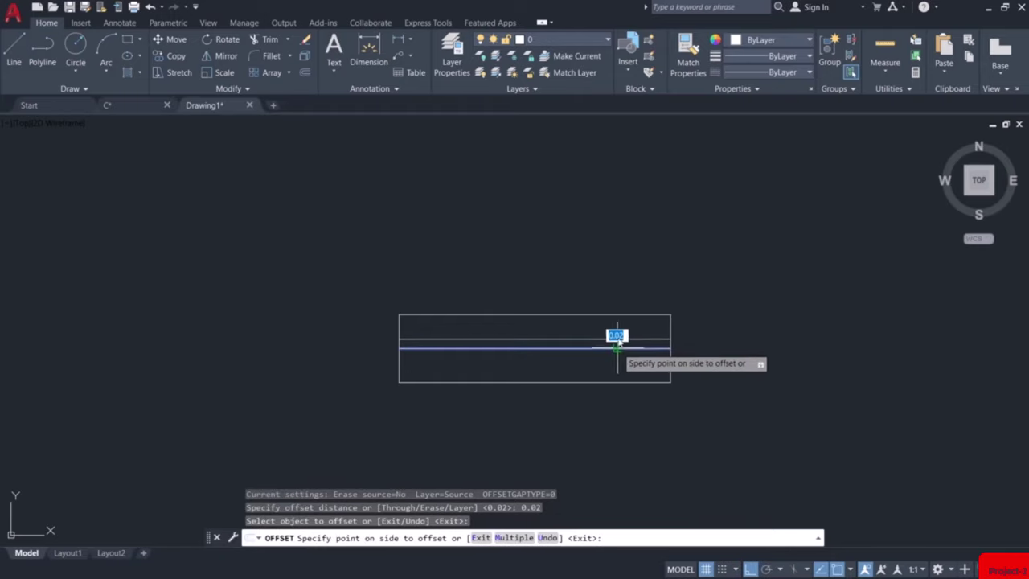
click(611, 344)
click(597, 347)
click(606, 365)
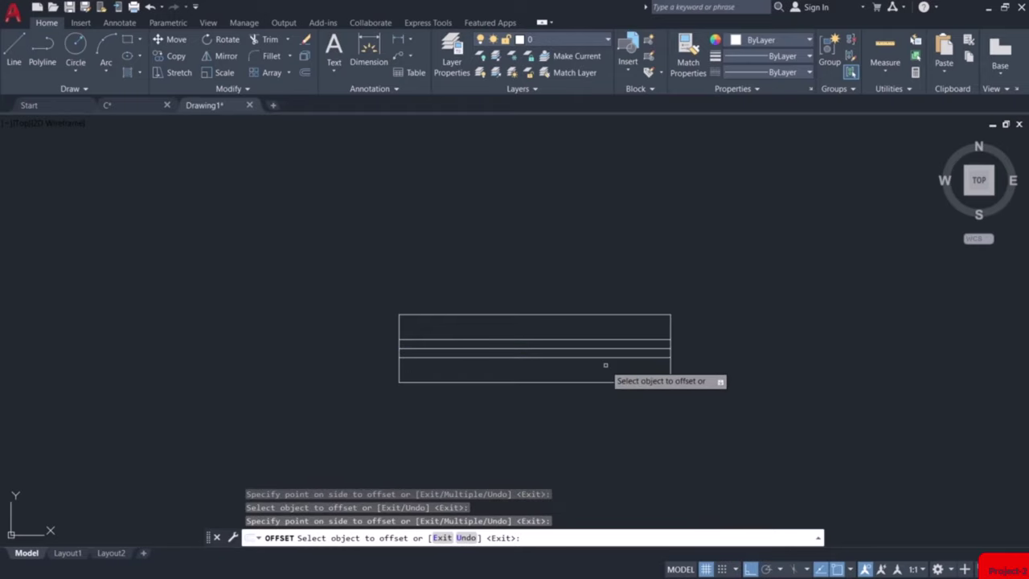
key(Escape)
Delete the original centre line of the 0.6 m rectangle, keeping its two offset lines
click(610, 347)
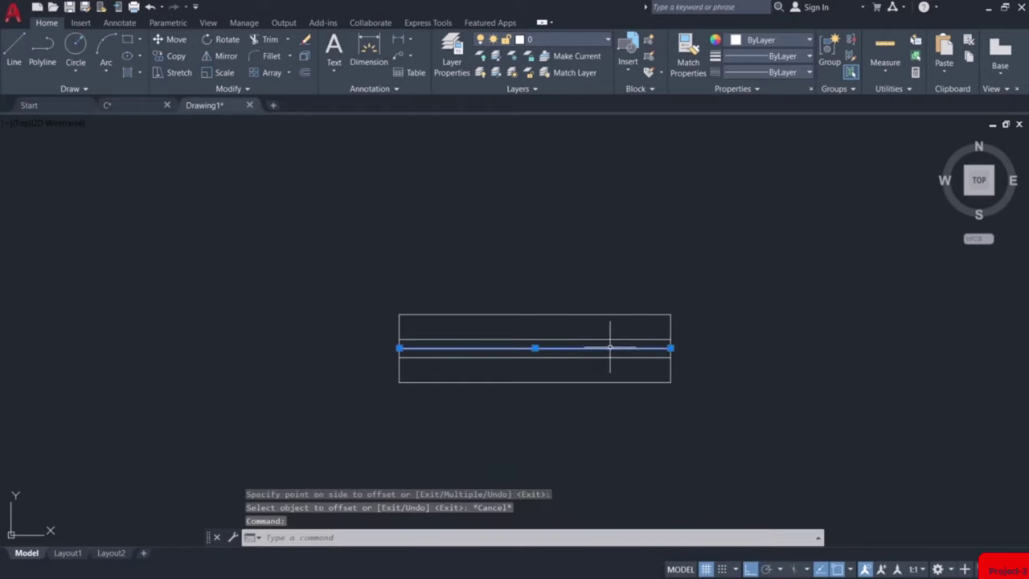
key(Delete)
scroll(610, 348, down, 4)
middle_drag(627, 345, 602, 355)
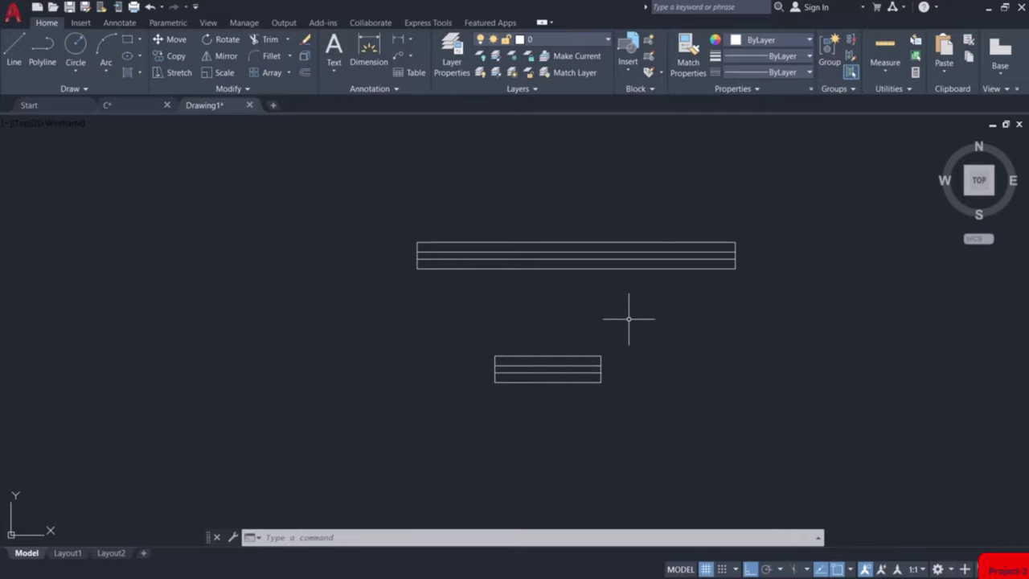
Start a block definition named Window and select the 1.8 m rectangle with its two inner lines as its objects
text(blo)
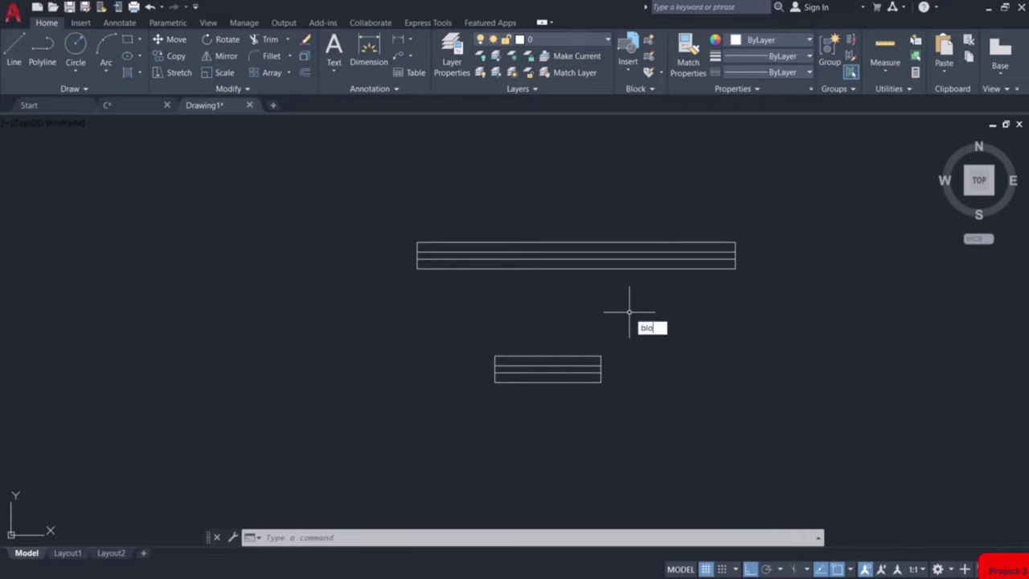
text(ck)
key(Return)
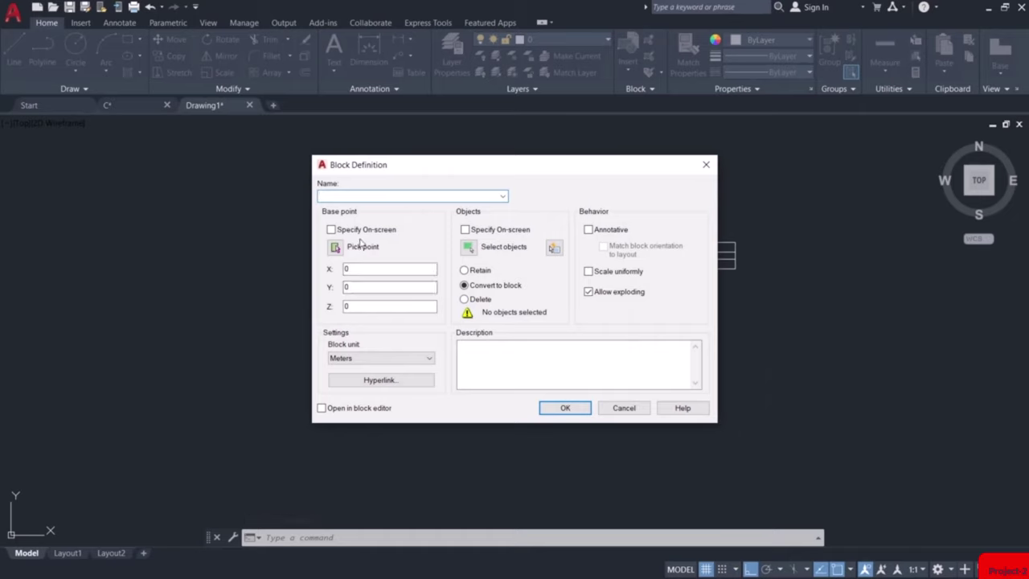
text(Window)
key(Return)
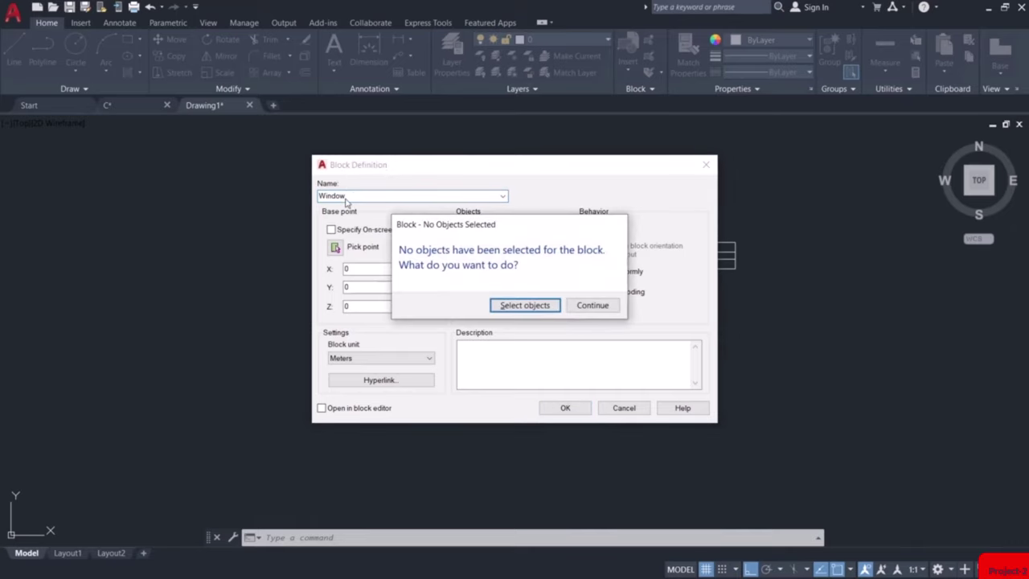
click(520, 305)
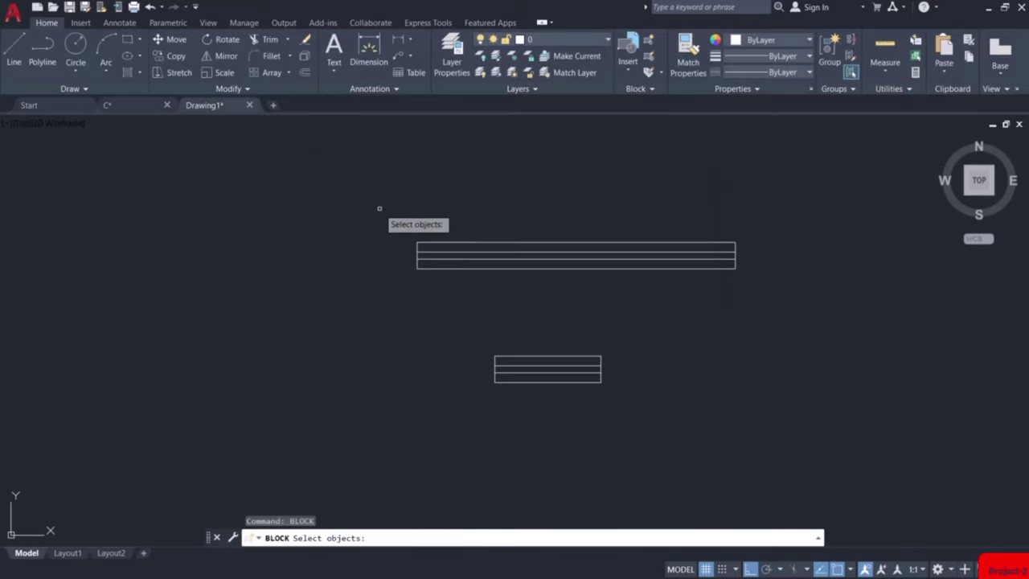
click(381, 209)
click(801, 288)
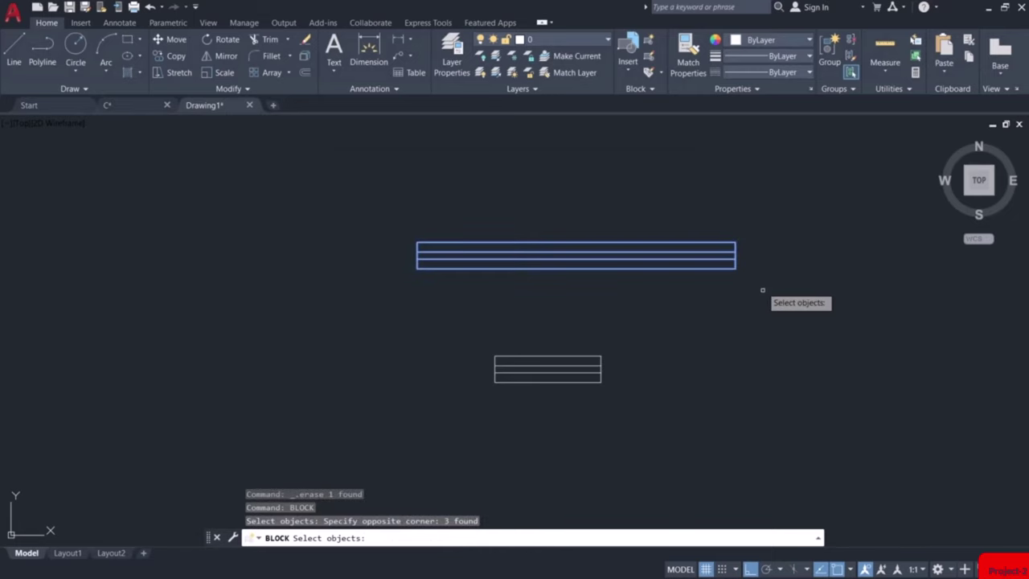
key(Return)
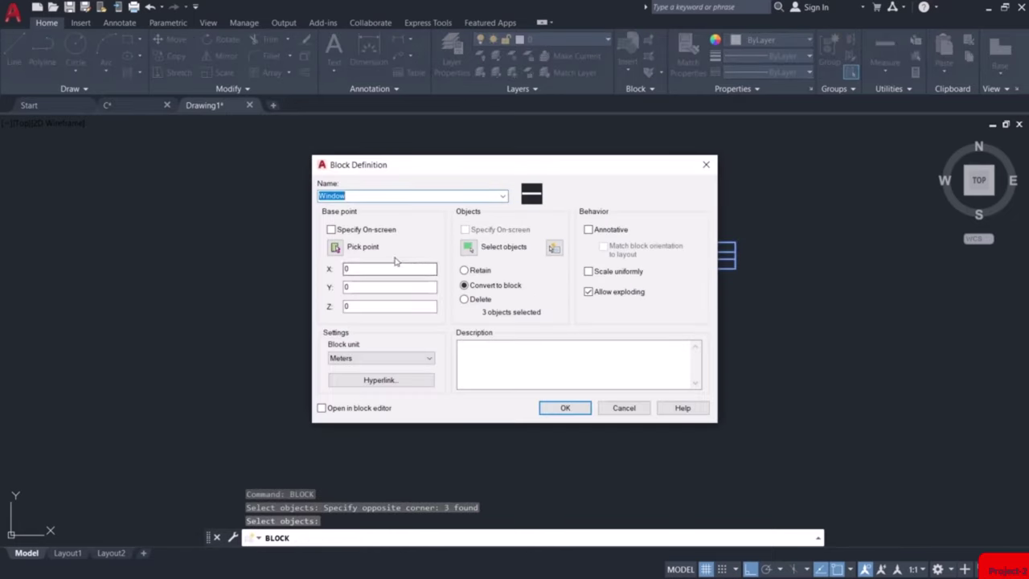
Set the Window block's base point at the centre of the 1.8 m window and create the block
click(335, 248)
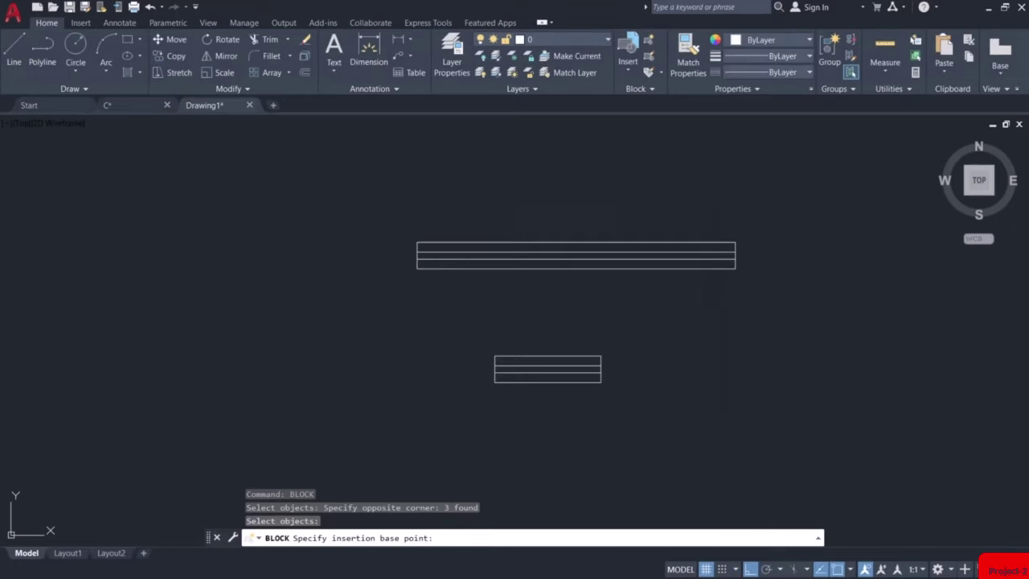
click(576, 255)
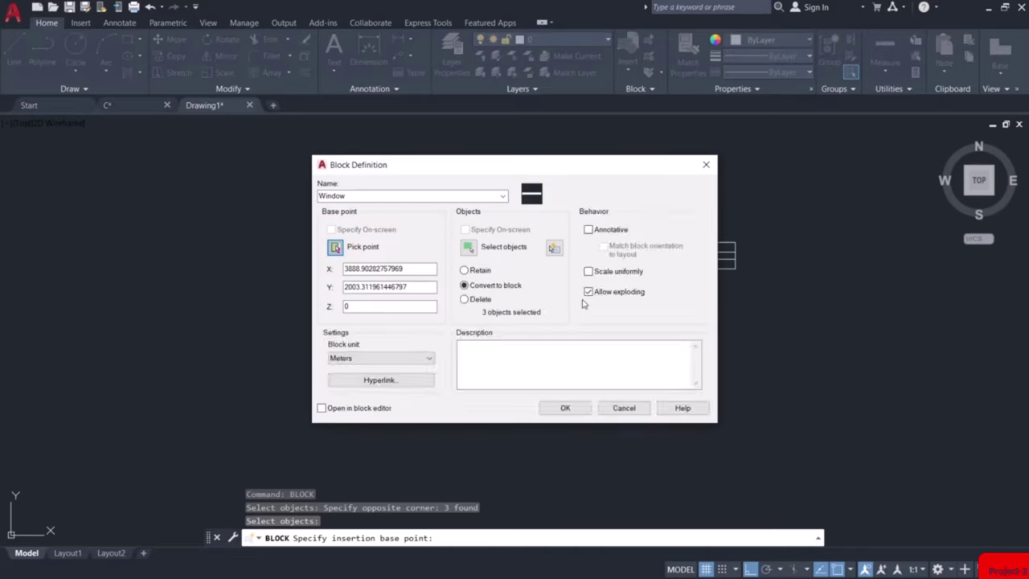
click(564, 409)
click(644, 252)
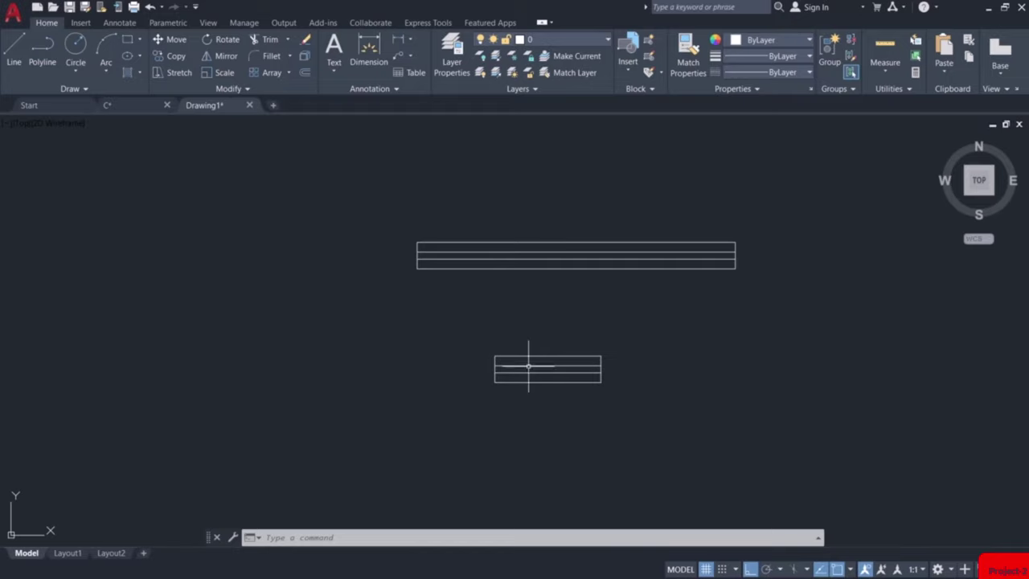
Start a block definition named Vent and select the 0.6 m rectangle with its two inner lines as its objects
text(lock)
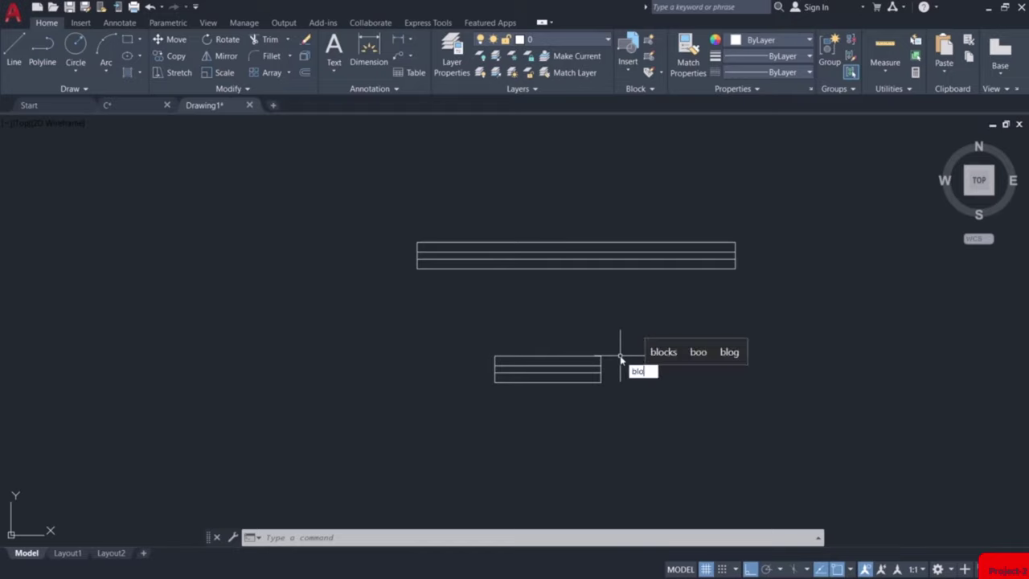
key(Return)
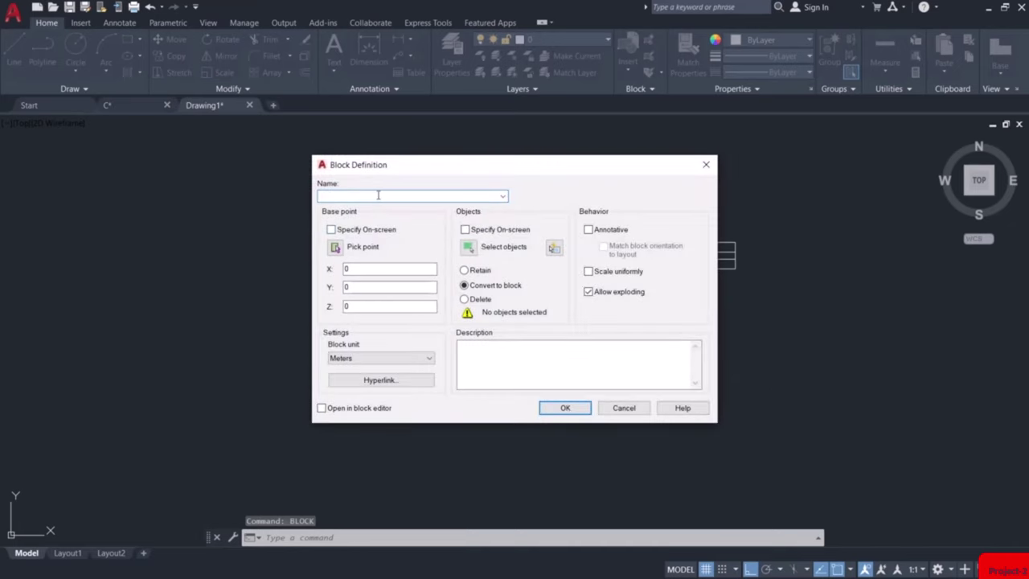
text(Vent)
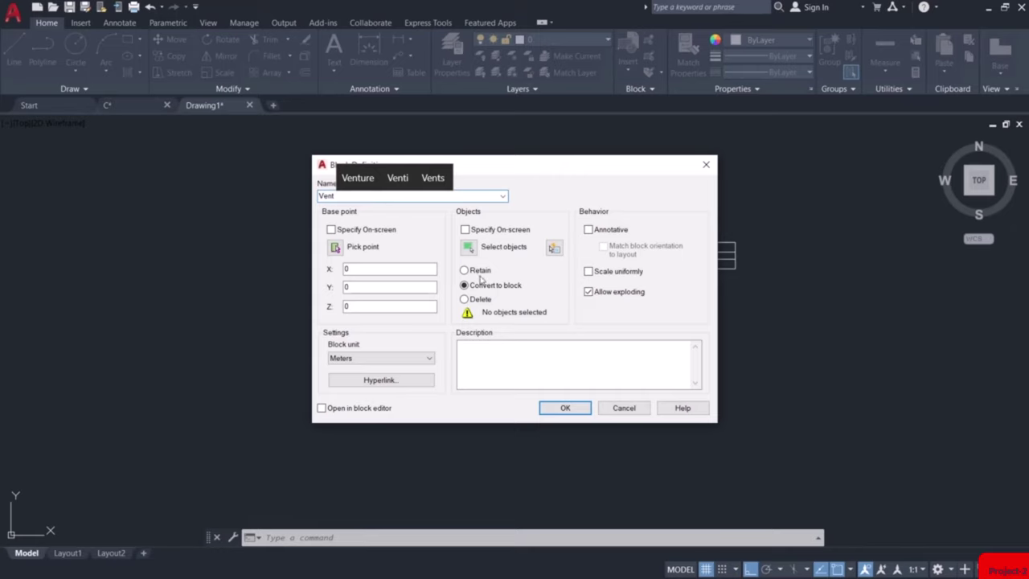
key(Return)
click(525, 306)
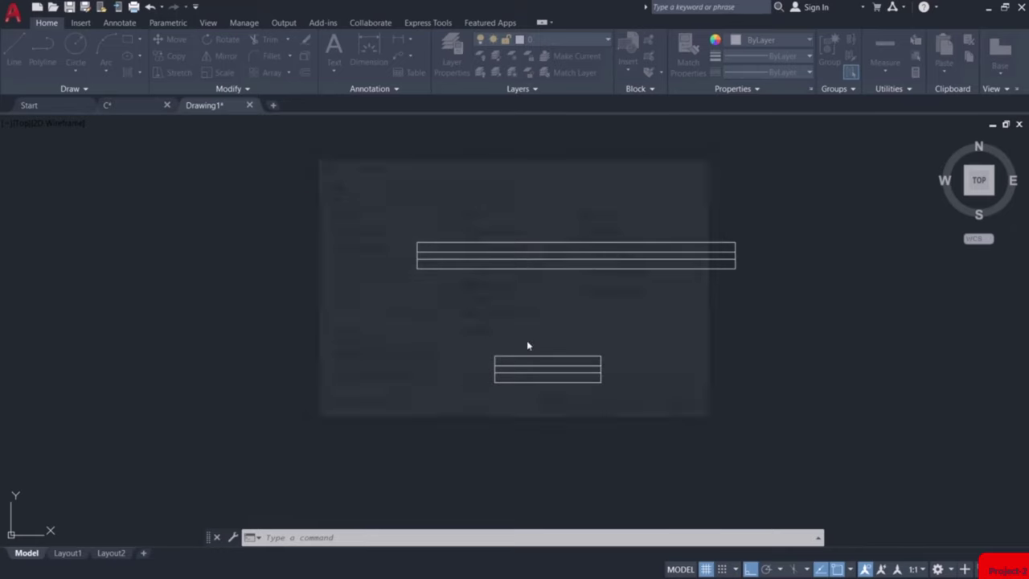
click(486, 328)
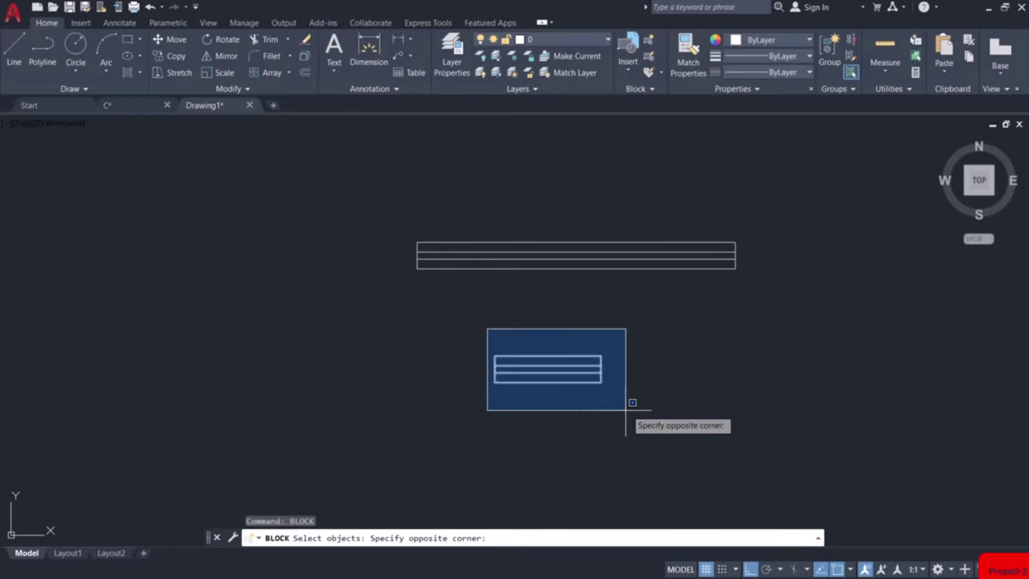
click(628, 410)
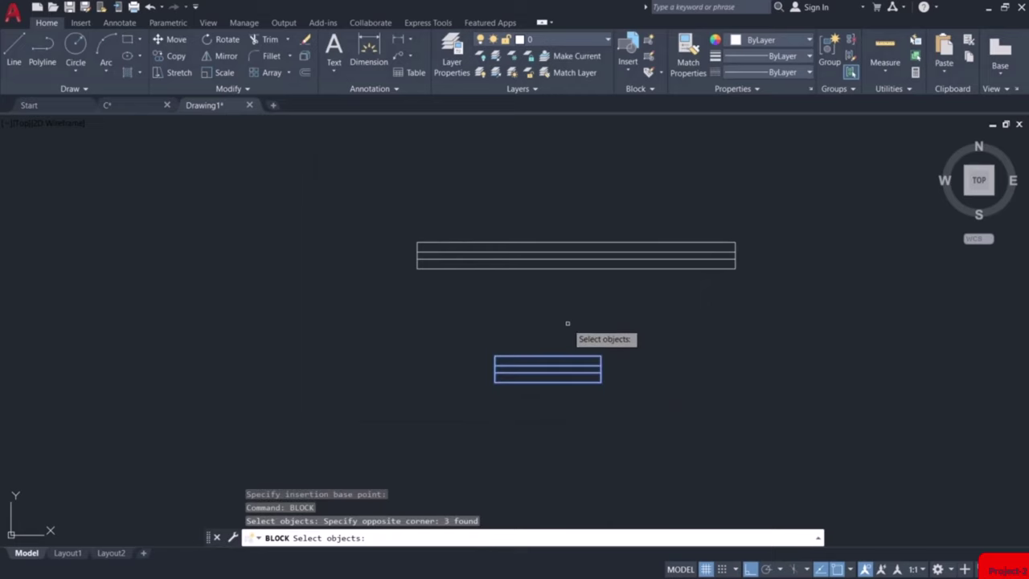
key(Return)
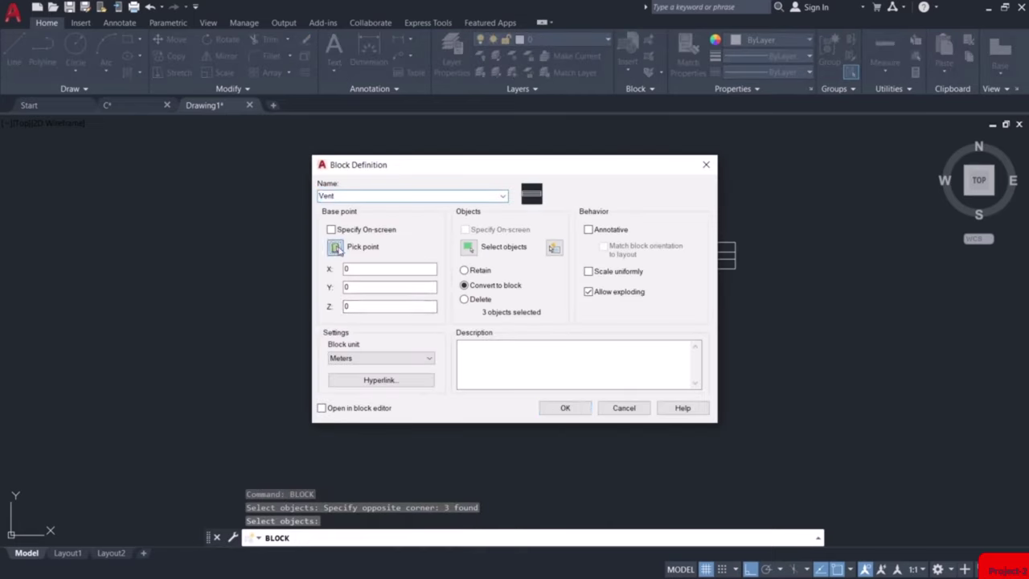
Set the Vent block's base point at the midpoint of the 0.6 m window's lower edge and create the block
click(336, 247)
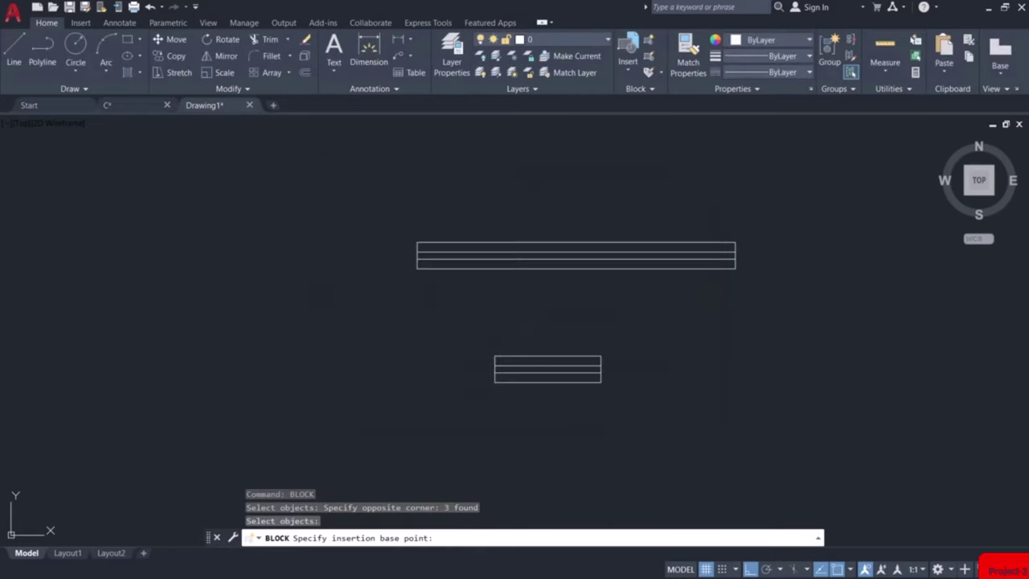
click(547, 369)
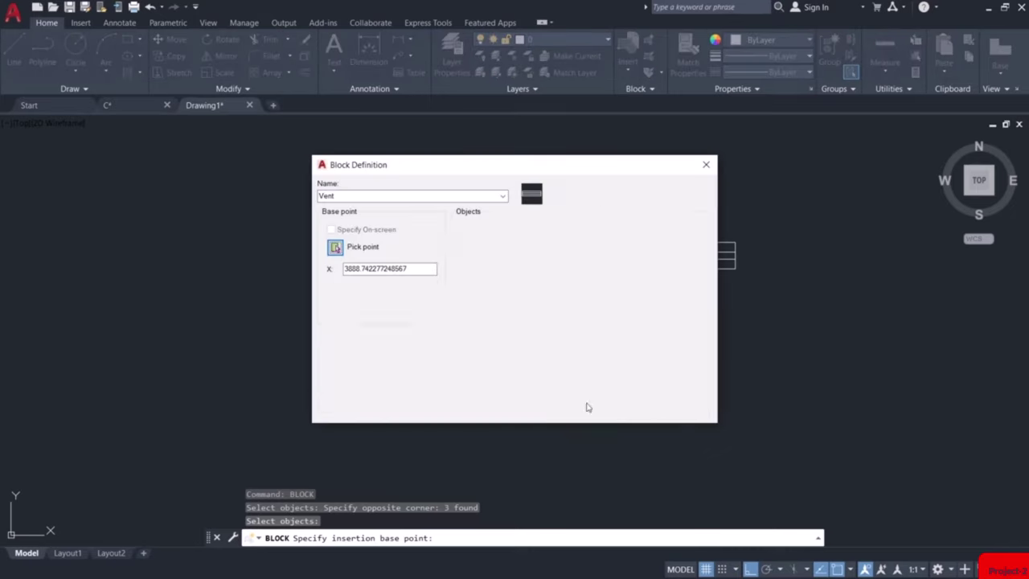
click(567, 408)
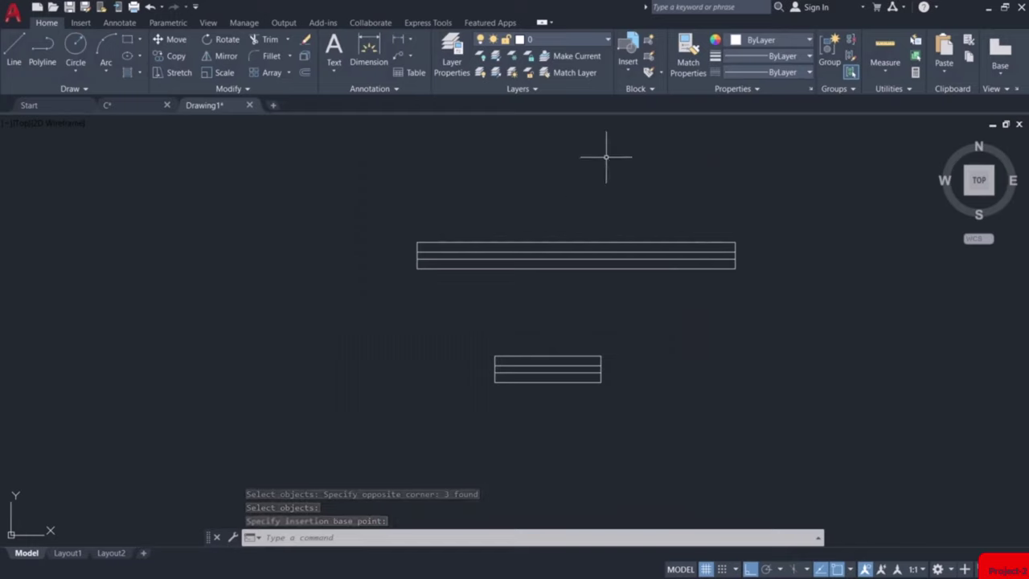
click(627, 72)
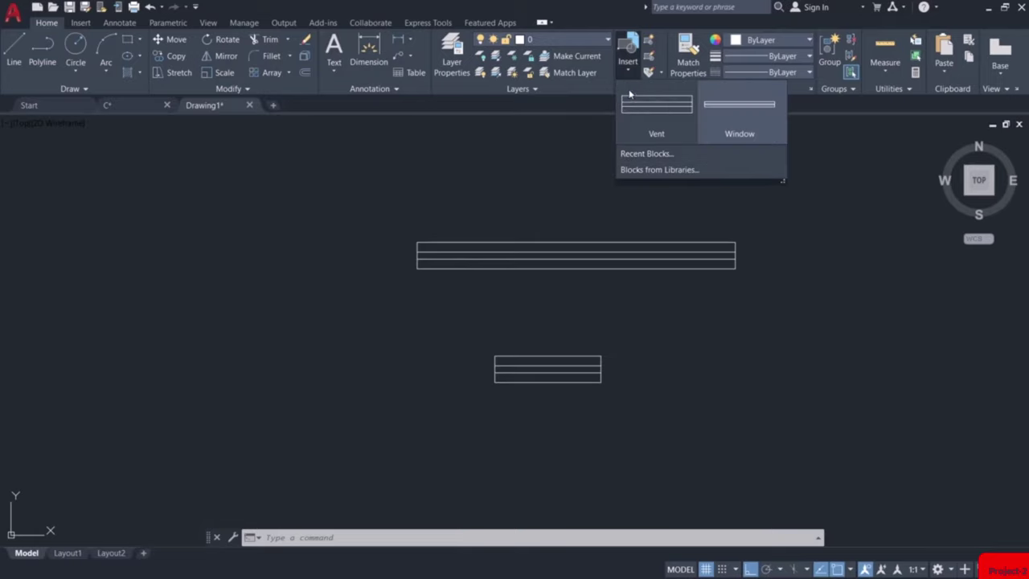
click(565, 143)
Delete the two original window drawings beside the floor plan
scroll(660, 201, down, 3)
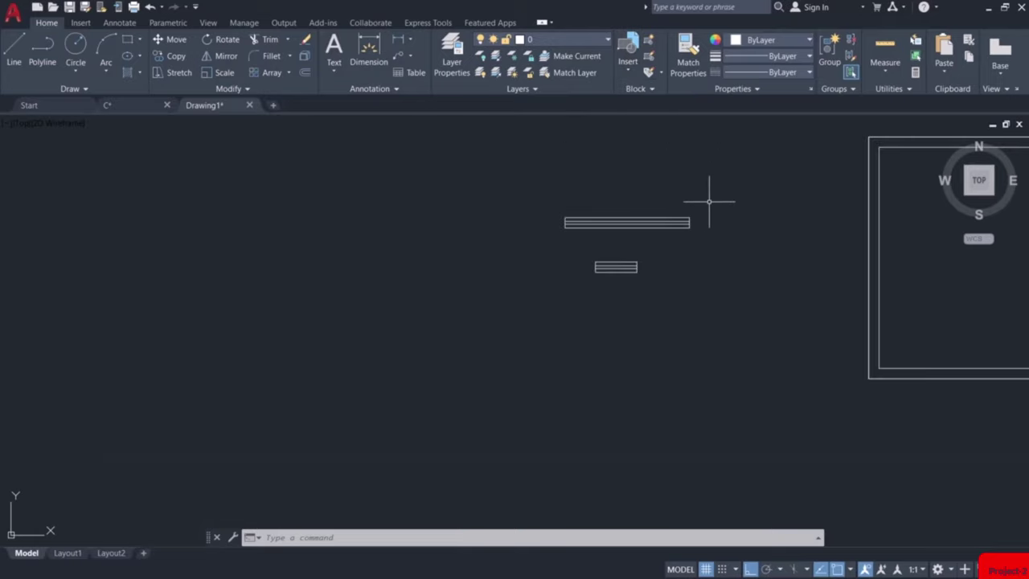
click(712, 183)
click(551, 306)
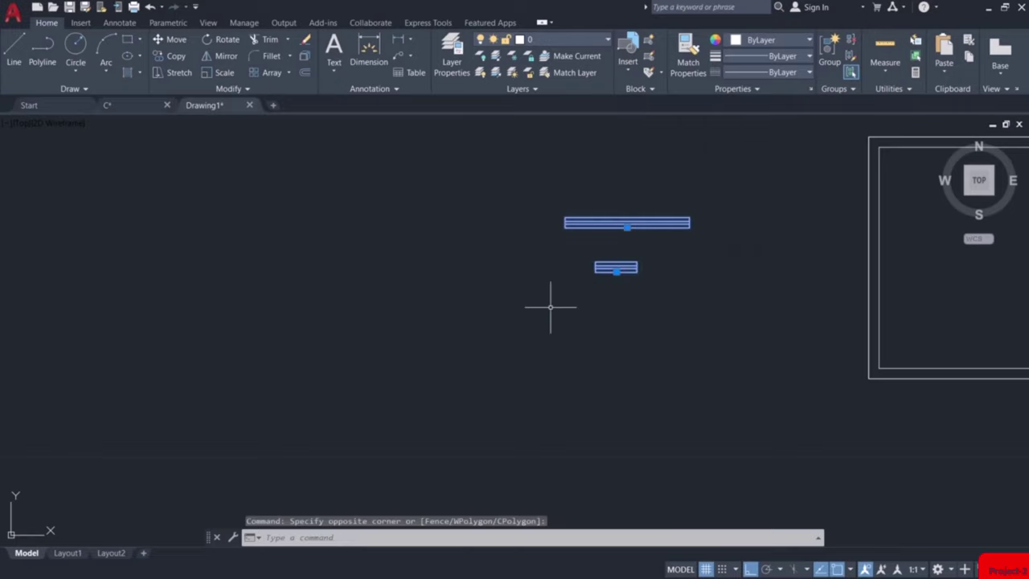
key(Delete)
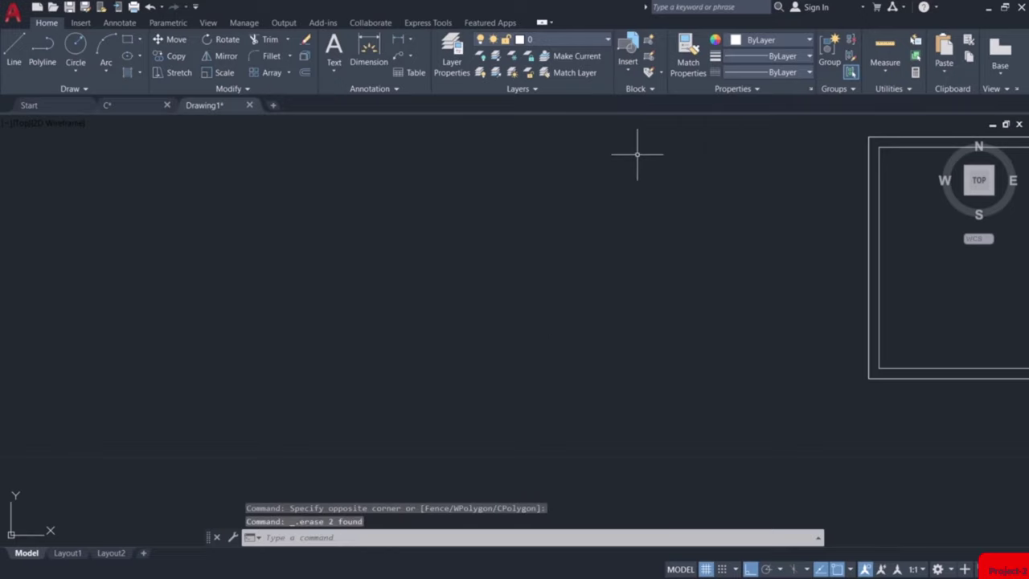
Insert the Window block into the upper wall of the large room below the porch, on the wall's inner line
click(631, 73)
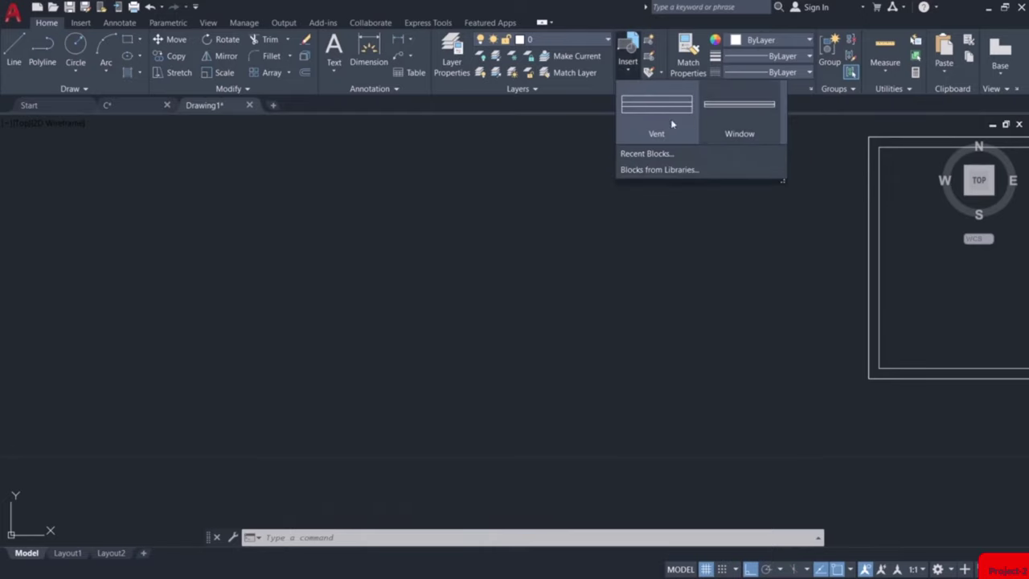
click(734, 127)
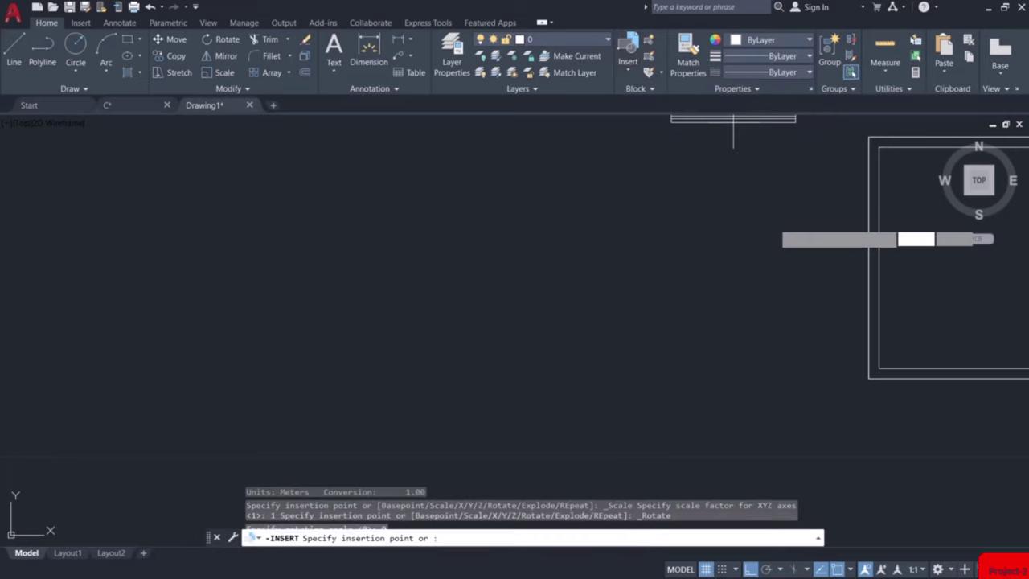
middle_drag(704, 232, 464, 259)
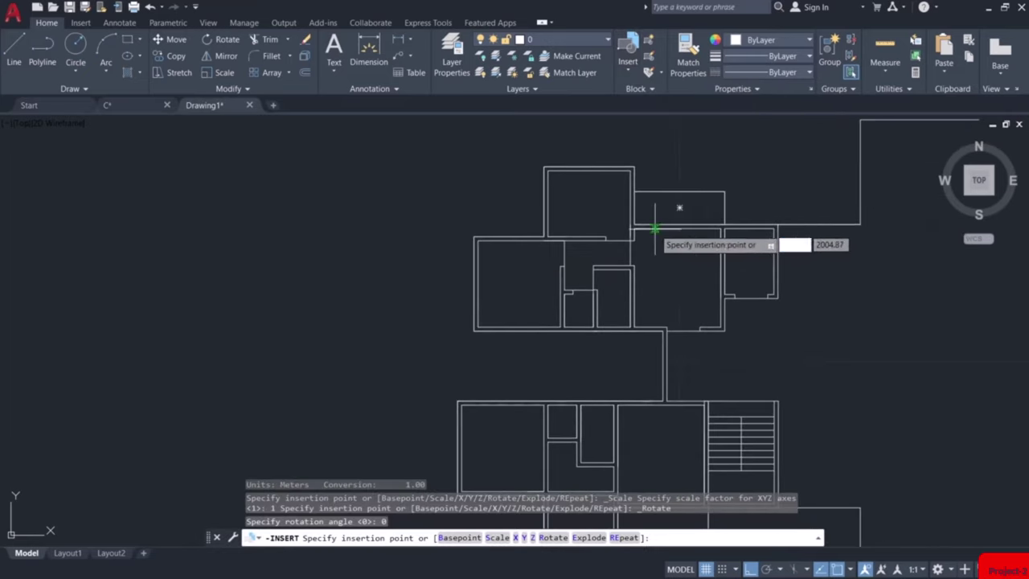
scroll(657, 232, up, 5)
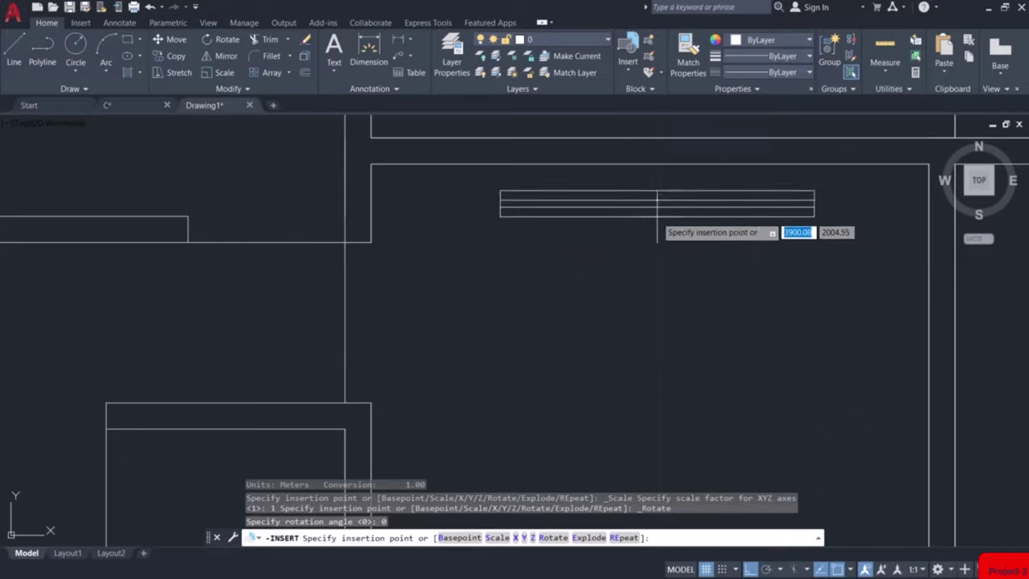
click(653, 165)
scroll(666, 171, down, 5)
click(666, 172)
scroll(667, 171, up, 5)
key(Escape)
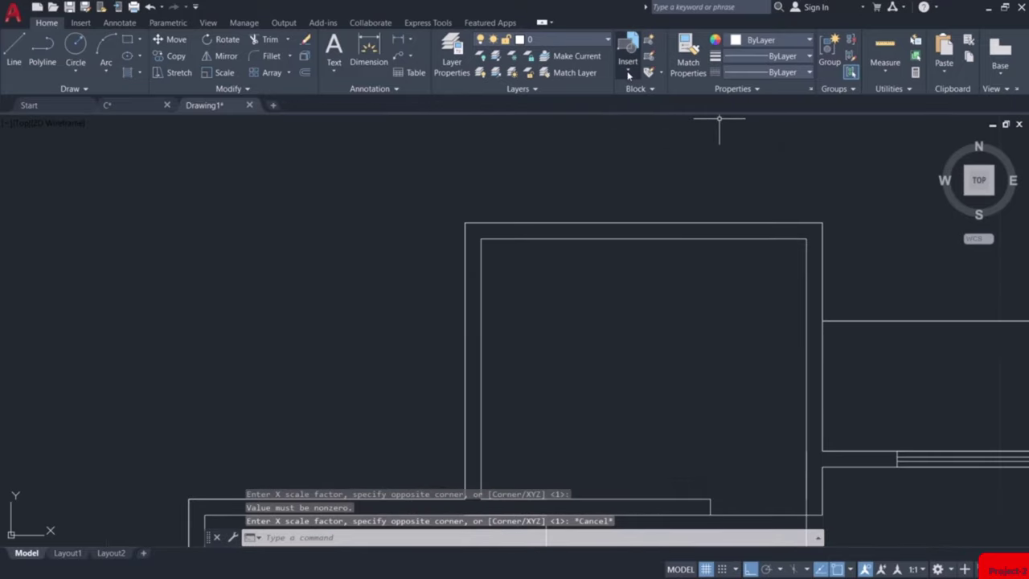
Insert another Window block in the upper wall of the topmost room, at the midpoint of the wall's inner line
click(629, 72)
click(736, 120)
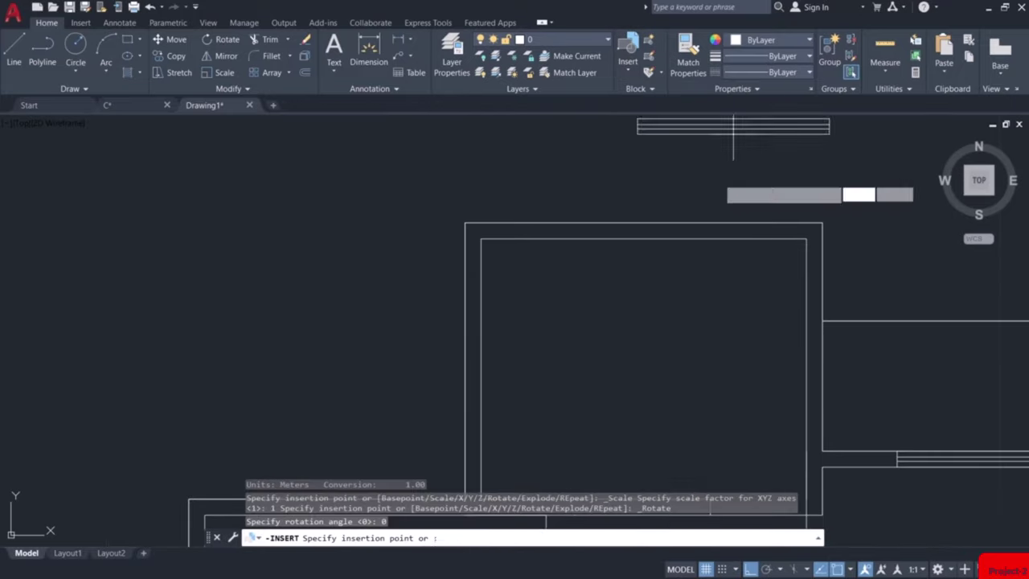
scroll(657, 248, up, 3)
scroll(658, 247, down, 2)
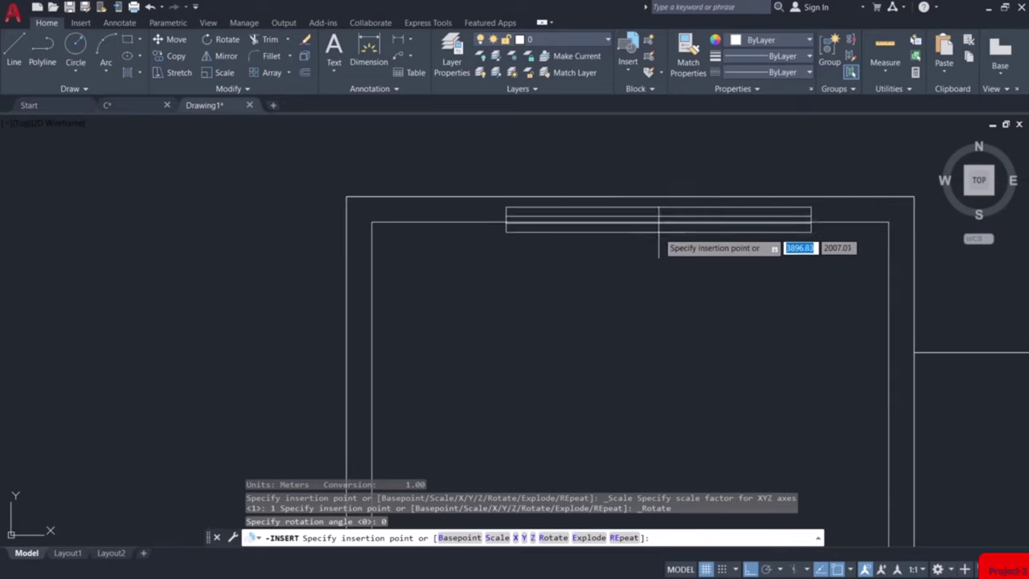
click(648, 219)
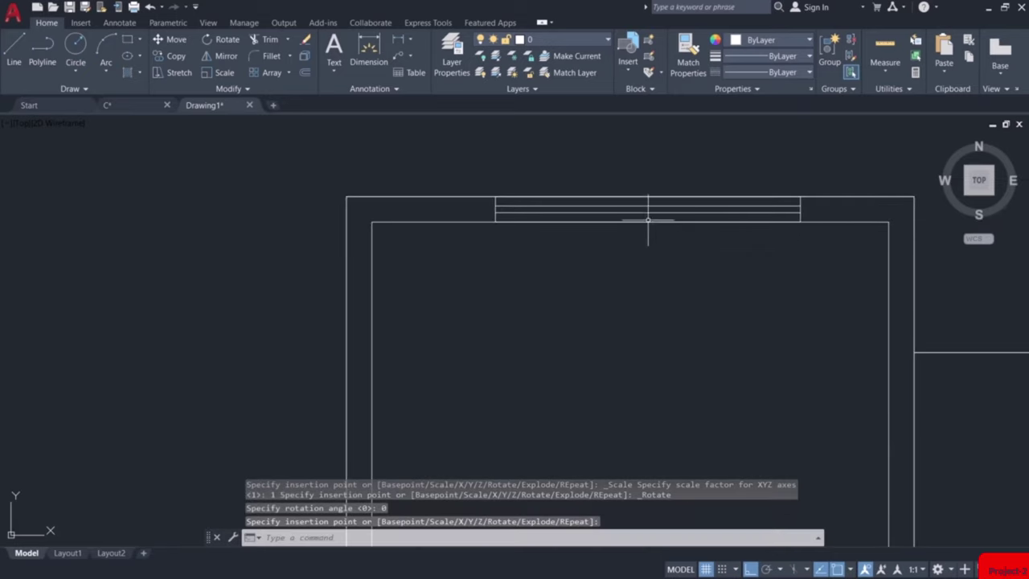
Insert another Window block on the inner line of the left room's outer west wall
scroll(661, 258, down, 3)
scroll(703, 145, up, 2)
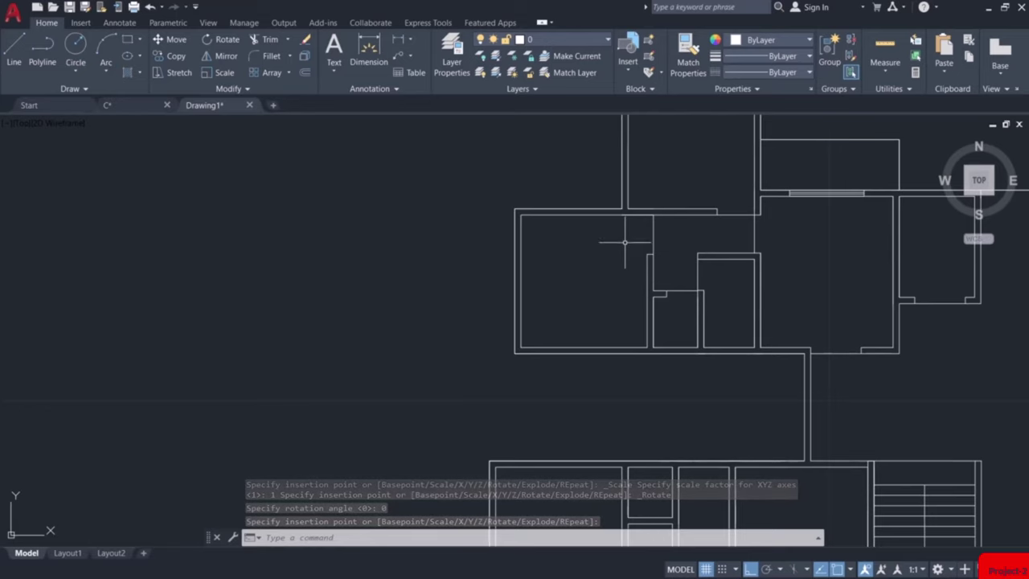
click(627, 58)
click(655, 121)
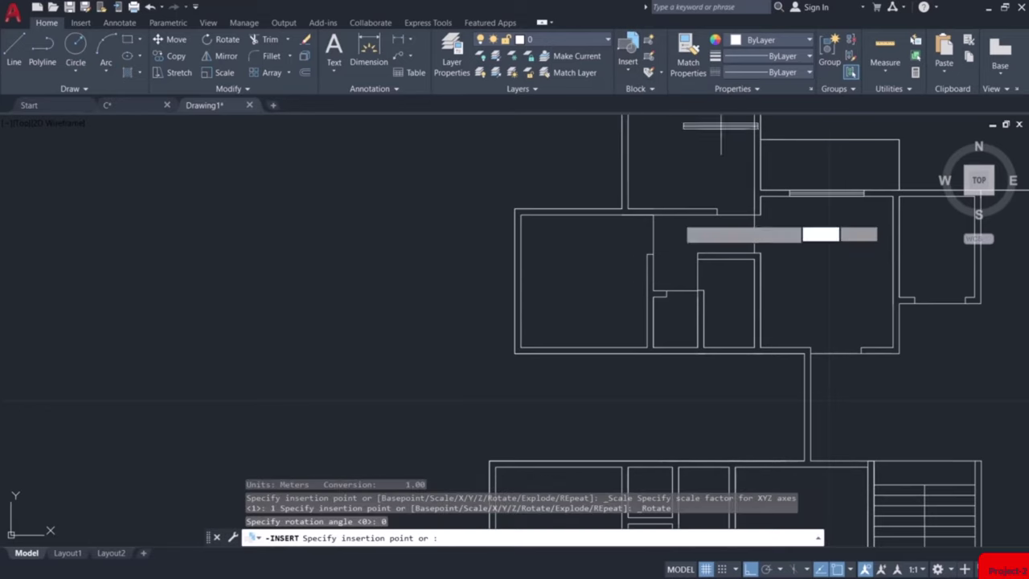
scroll(517, 328, up, 3)
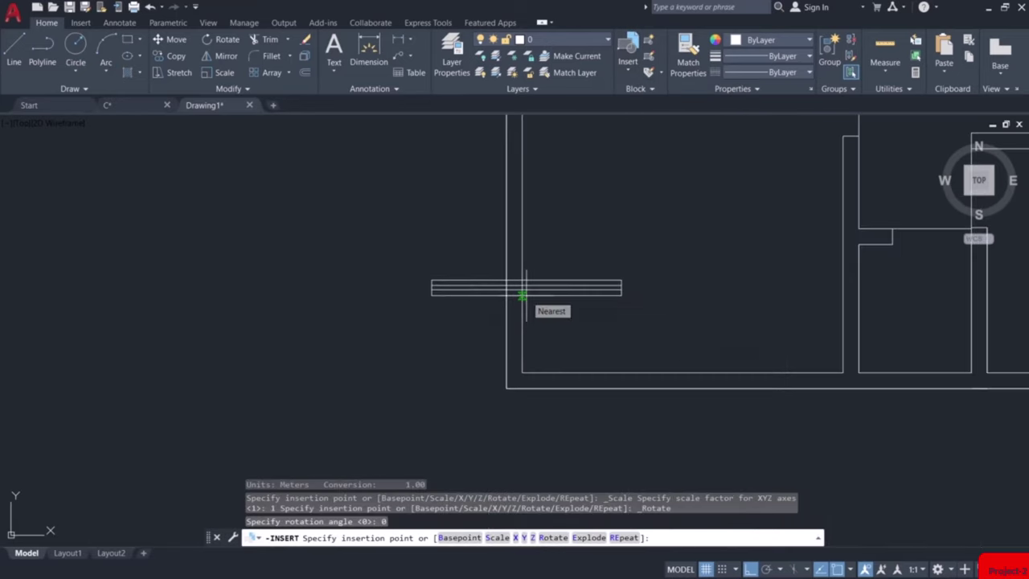
scroll(522, 296, down, 2)
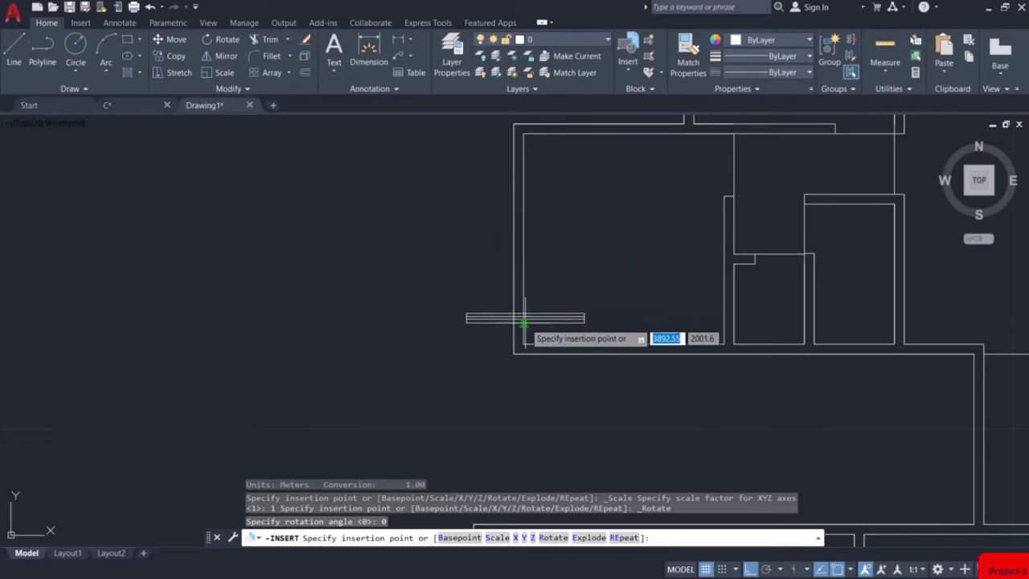
scroll(519, 321, up, 4)
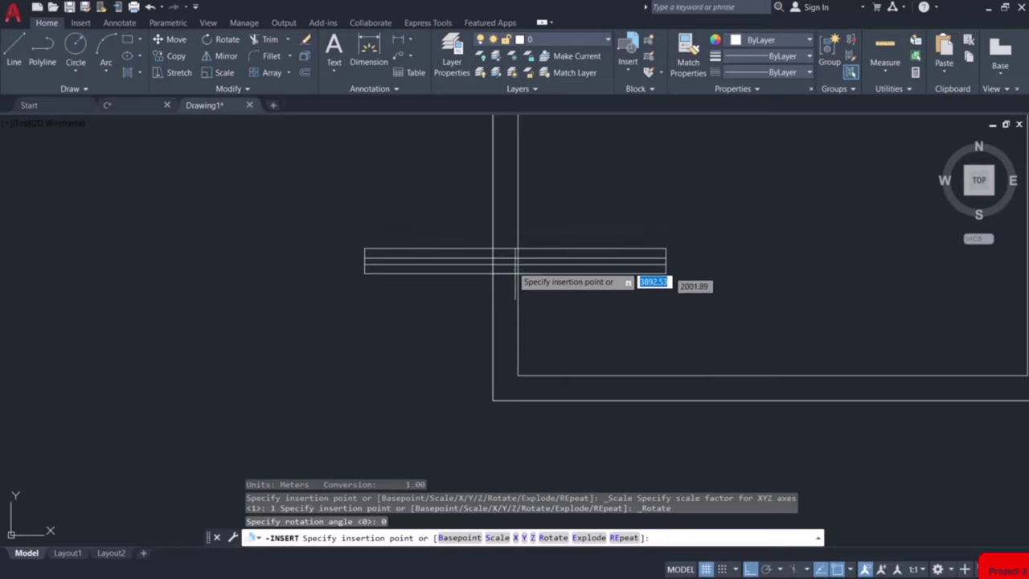
click(517, 267)
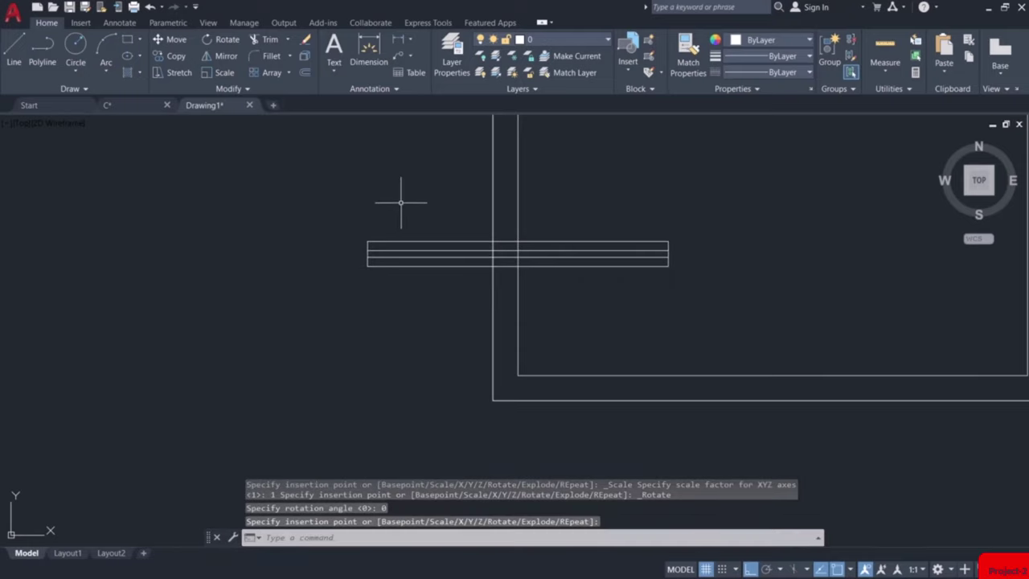
Rotate the window on the west wall by 90° about its upper-right corner to make it vertical
click(439, 217)
click(396, 294)
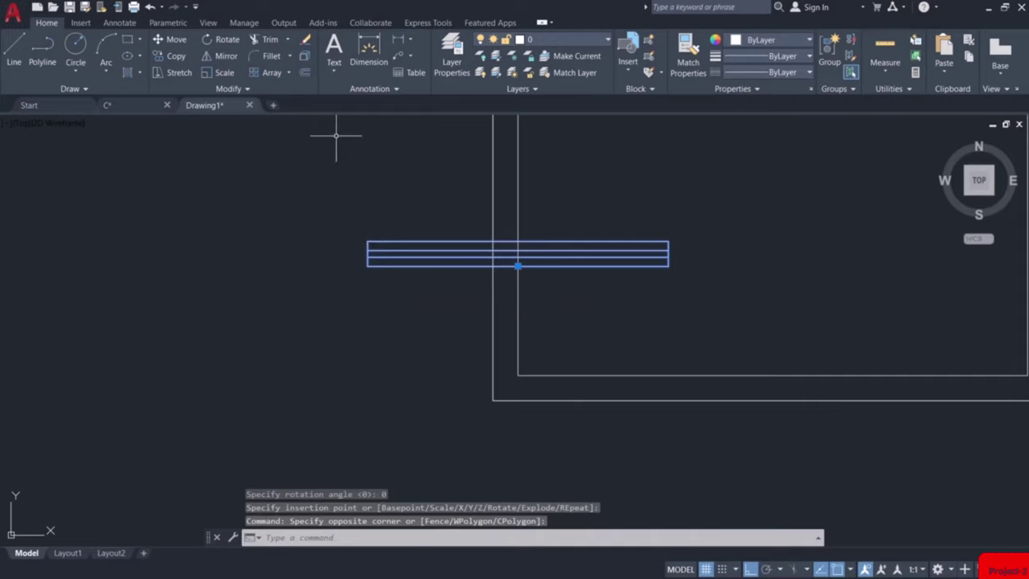
click(225, 39)
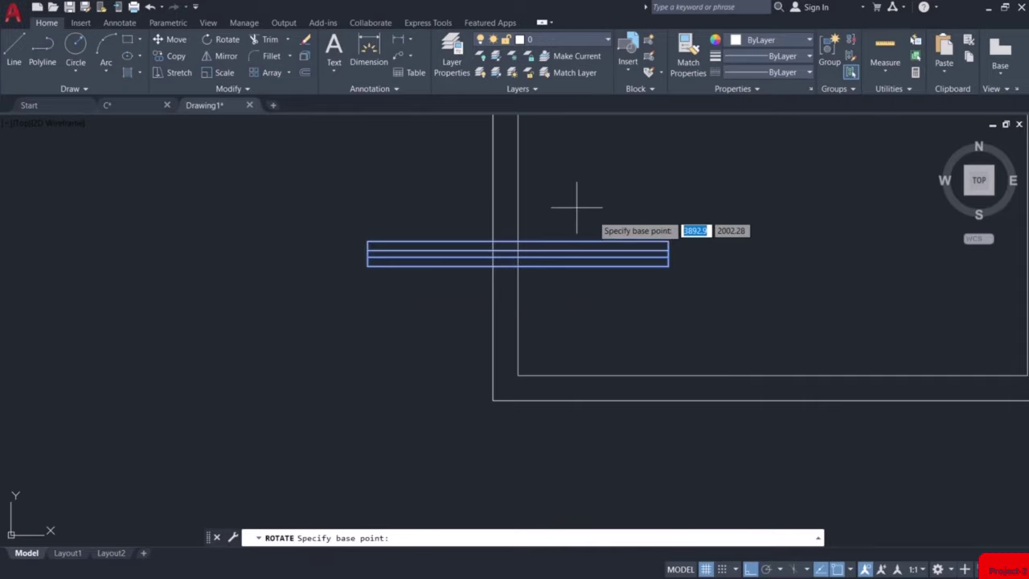
click(668, 241)
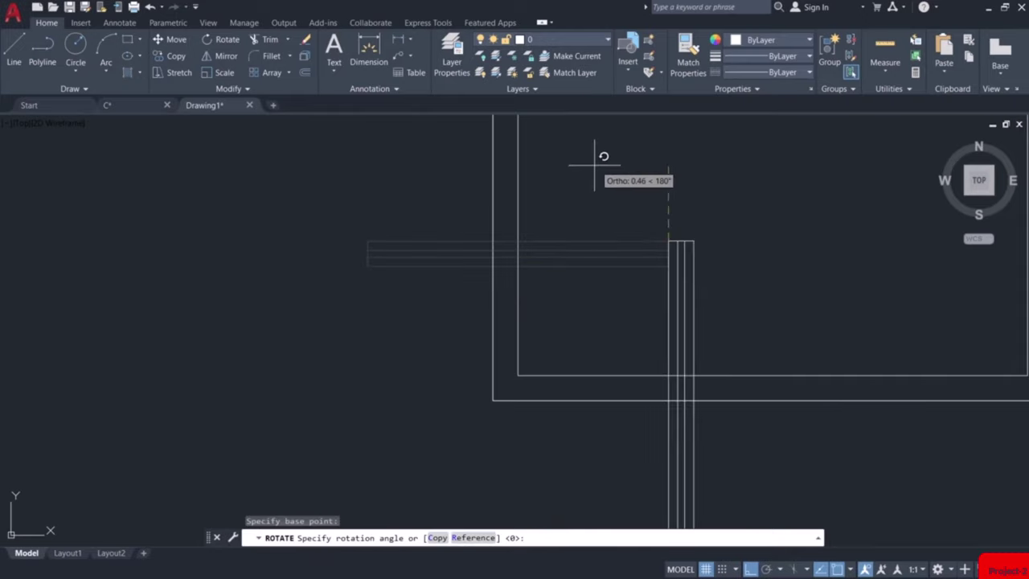
click(619, 134)
scroll(704, 217, down, 2)
Move the rotated window by its lower-right corner into the left room's west wall, flush with the south wall's outer line
click(708, 219)
click(650, 258)
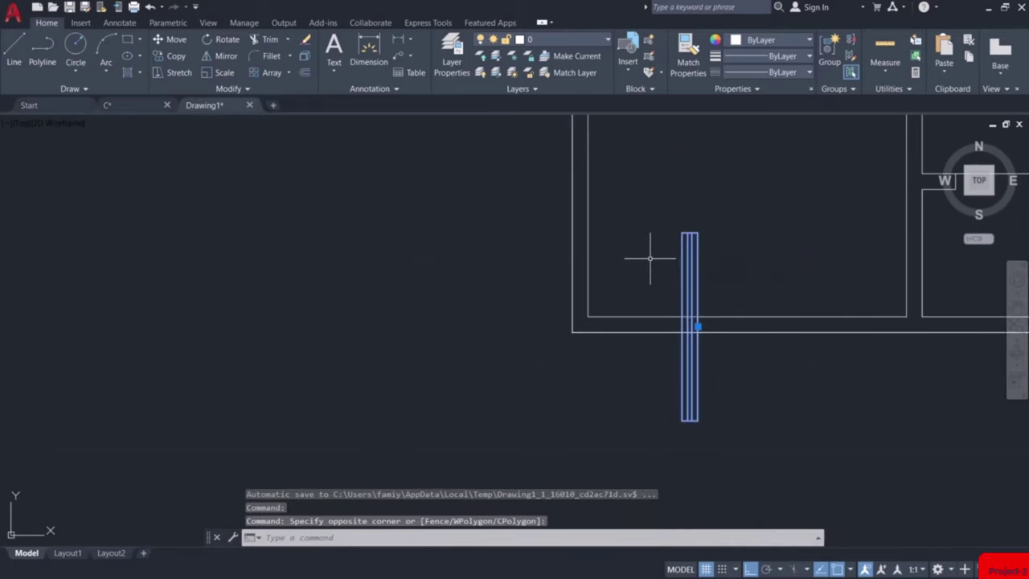
click(170, 41)
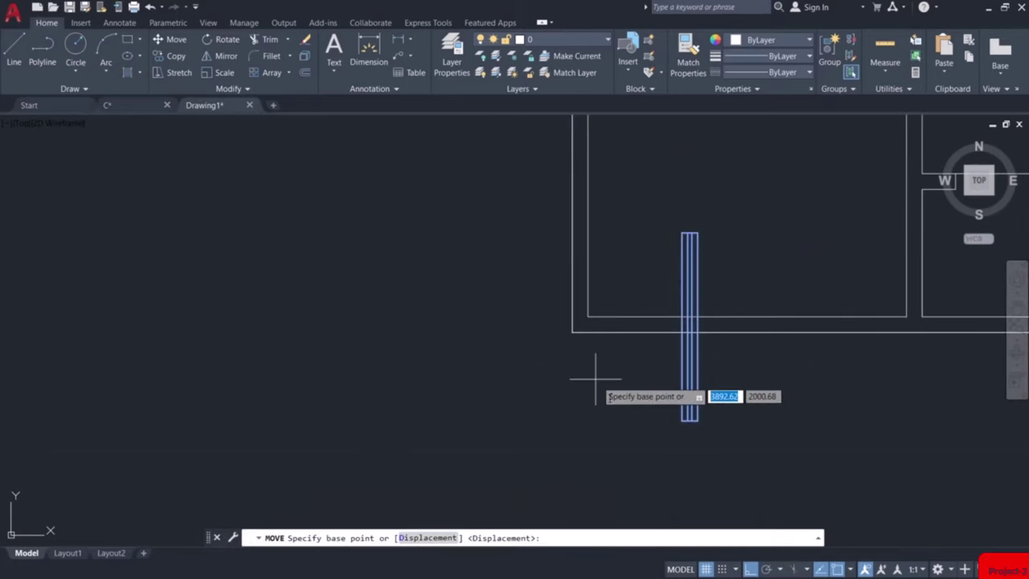
scroll(697, 421, up, 3)
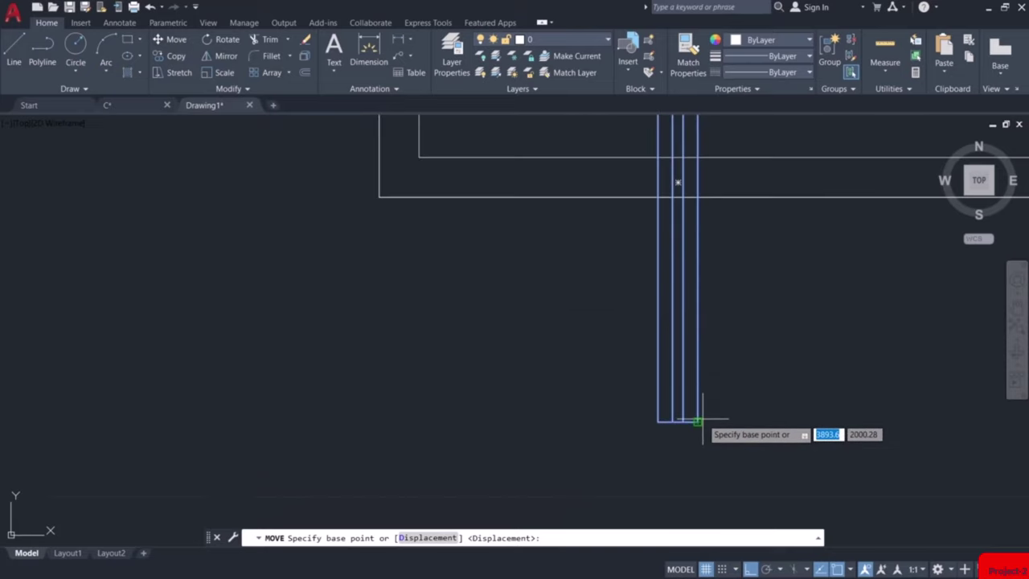
click(697, 420)
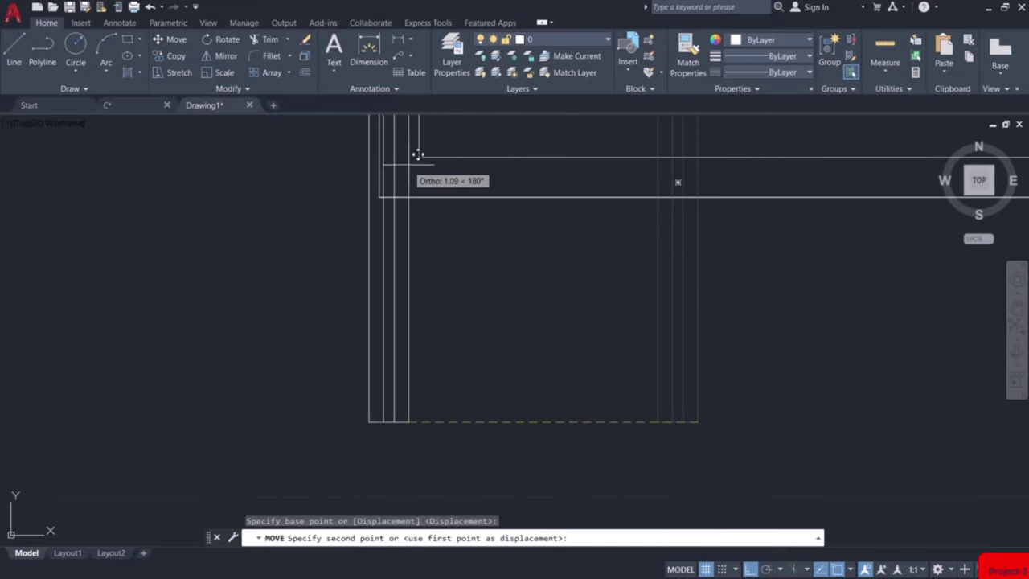
click(420, 196)
scroll(482, 152, down, 5)
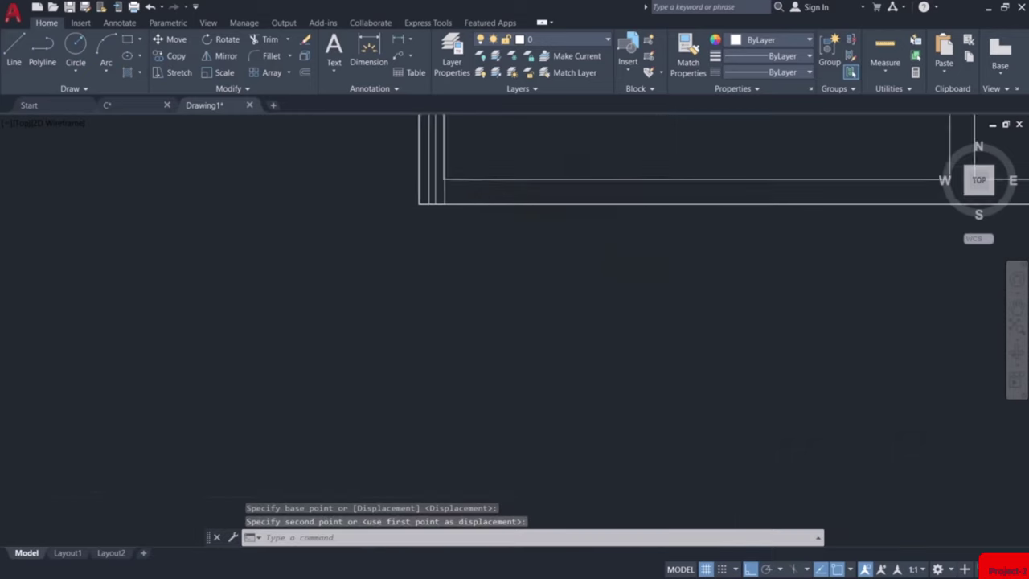
Insert the Vent block in the south wall of the smaller room beside the left room, at the wall's midpoint on its outer line
click(623, 68)
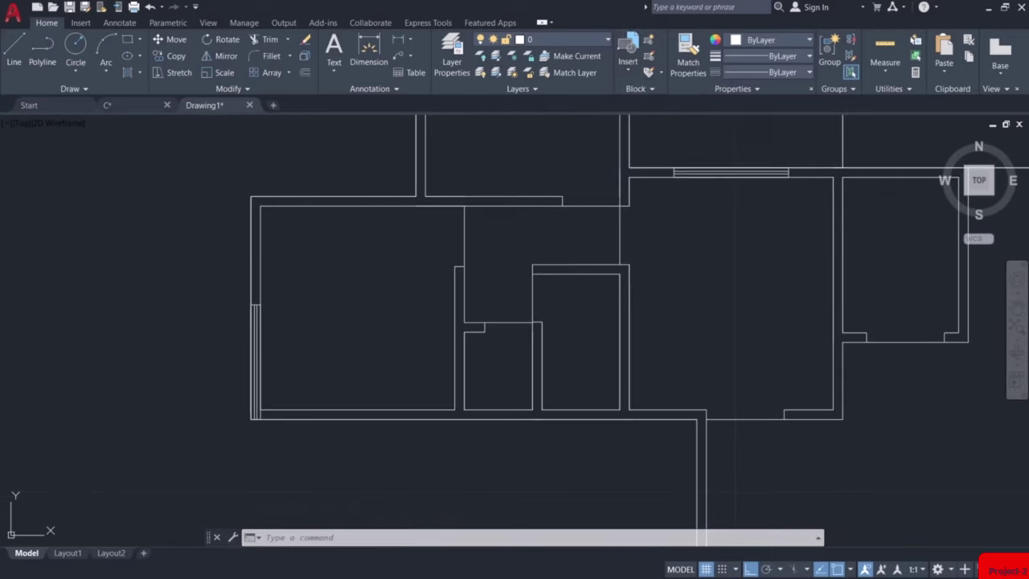
scroll(492, 426, up, 3)
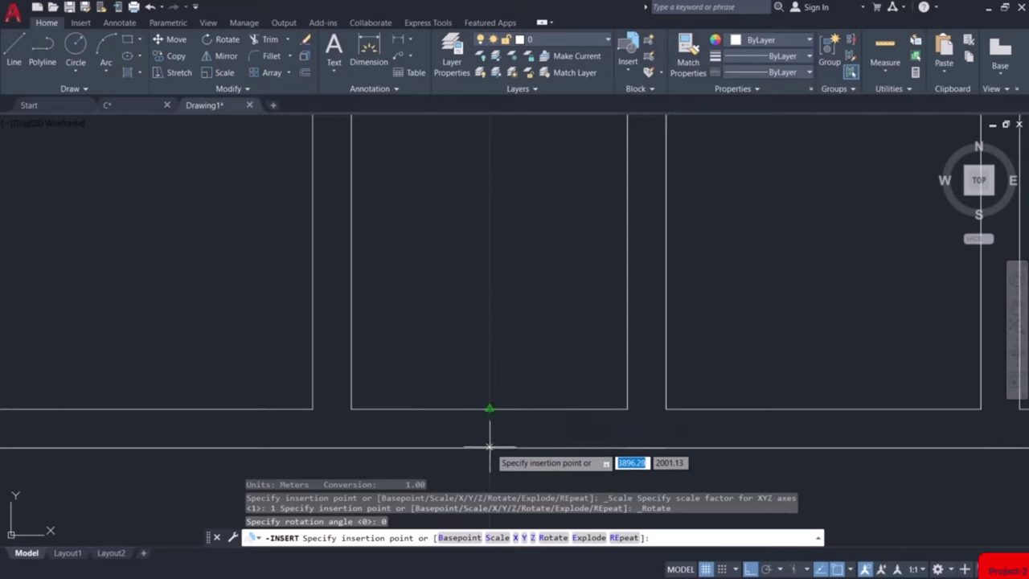
click(490, 448)
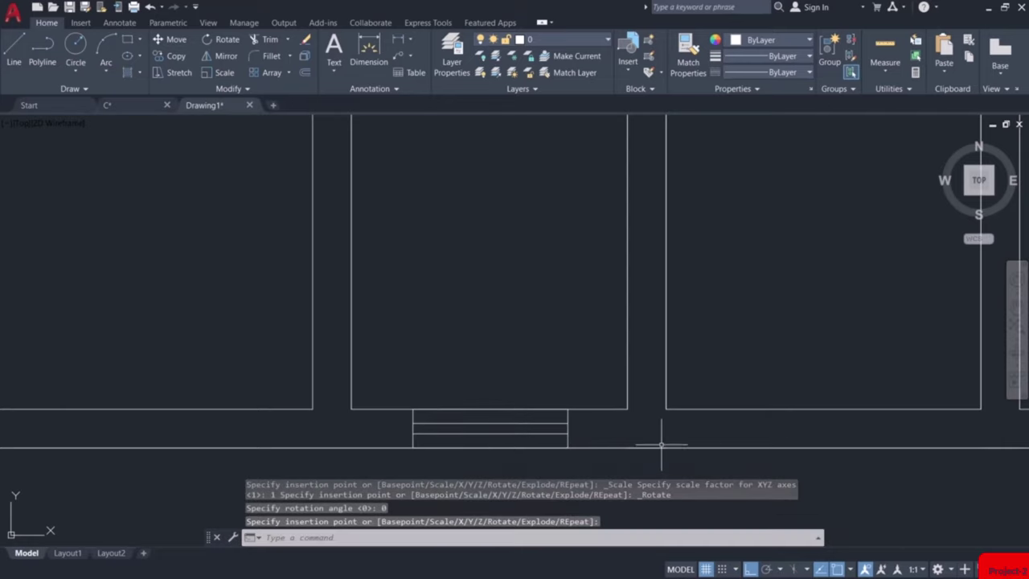
Insert another Vent block in the south wall of the adjacent small room to the east, aligned with the midpoint of its inner wall line
middle_drag(657, 448, 492, 386)
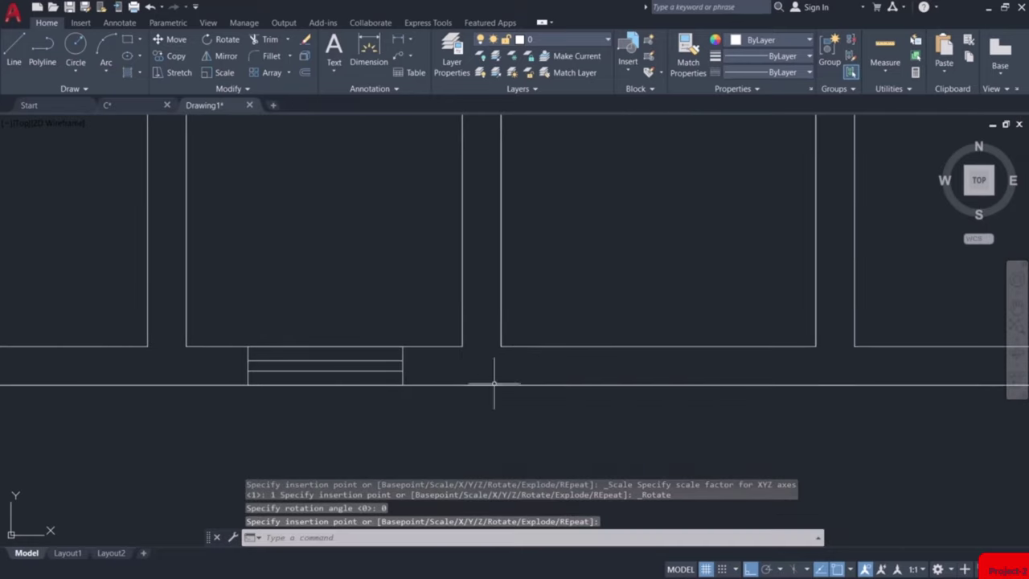
click(629, 73)
click(664, 127)
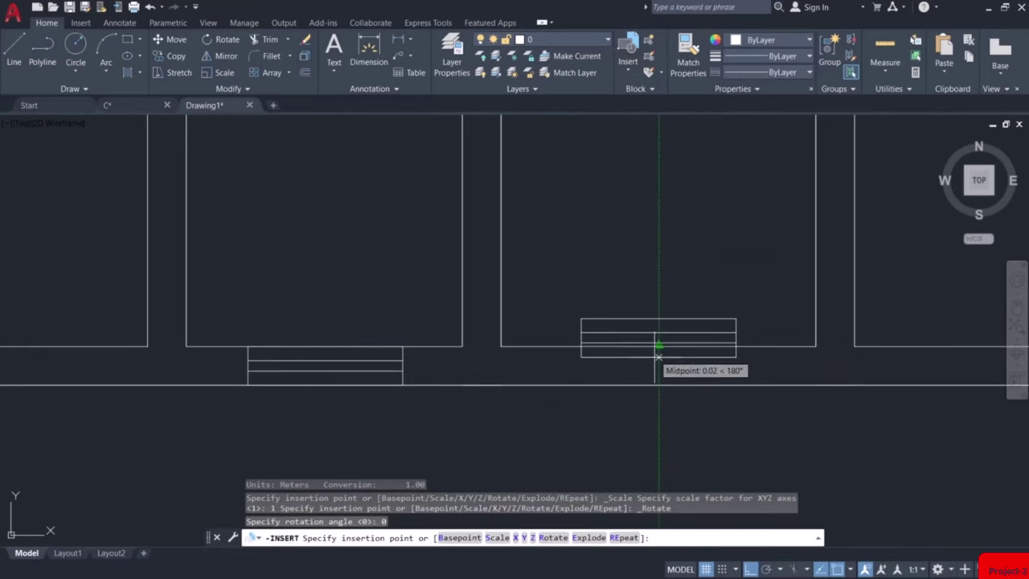
click(659, 384)
Examine the placement of windows, vents and door openings across the upper and lower flats
scroll(740, 414, down, 3)
scroll(745, 349, down, 5)
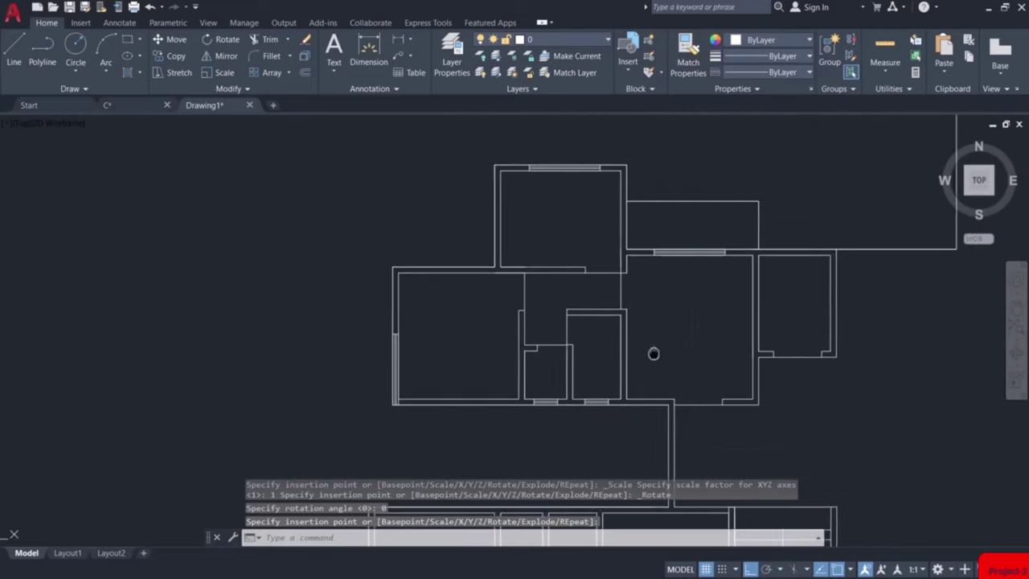
middle_drag(654, 354, 611, 351)
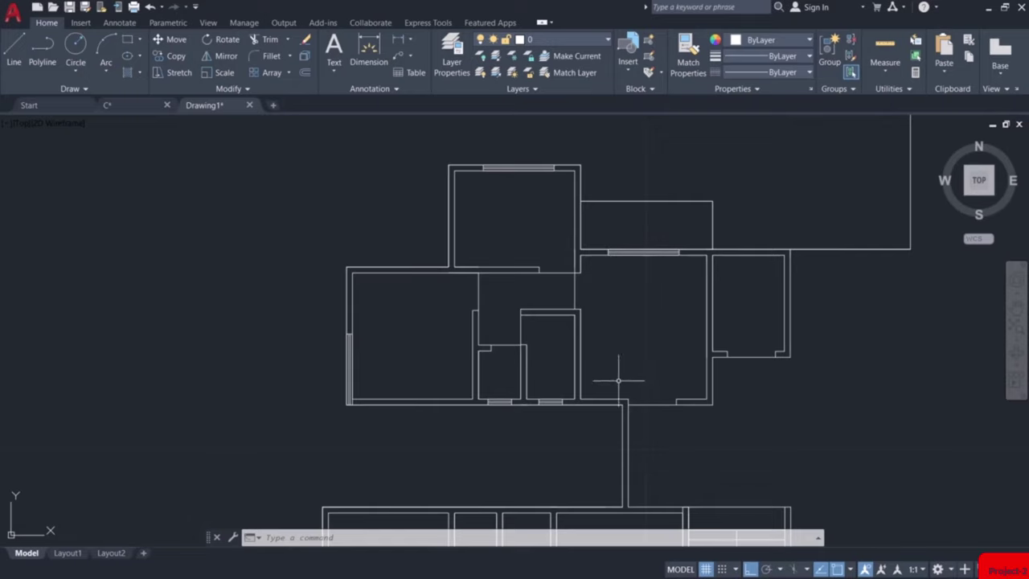
middle_drag(618, 380, 587, 119)
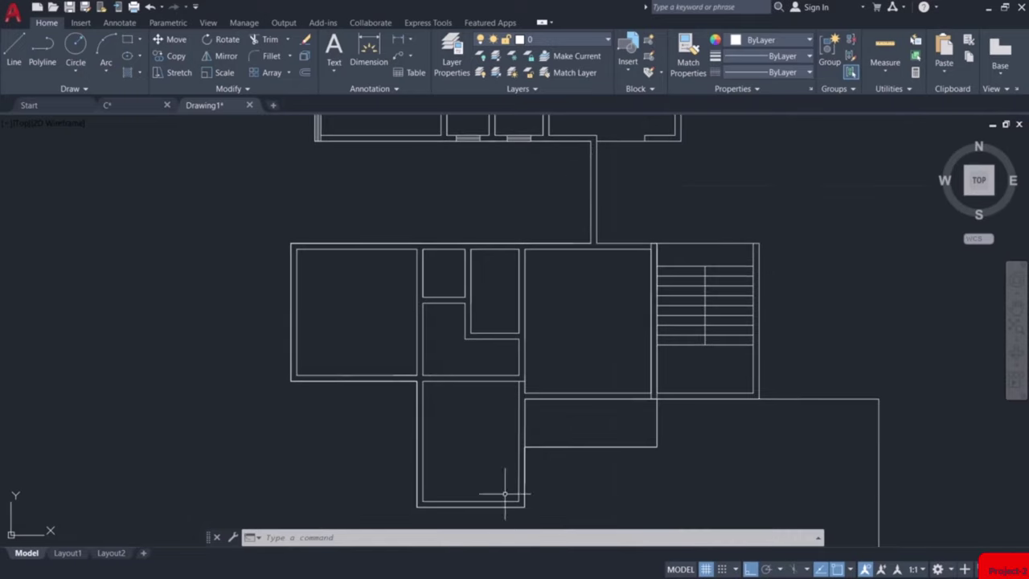
scroll(560, 408, down, 2)
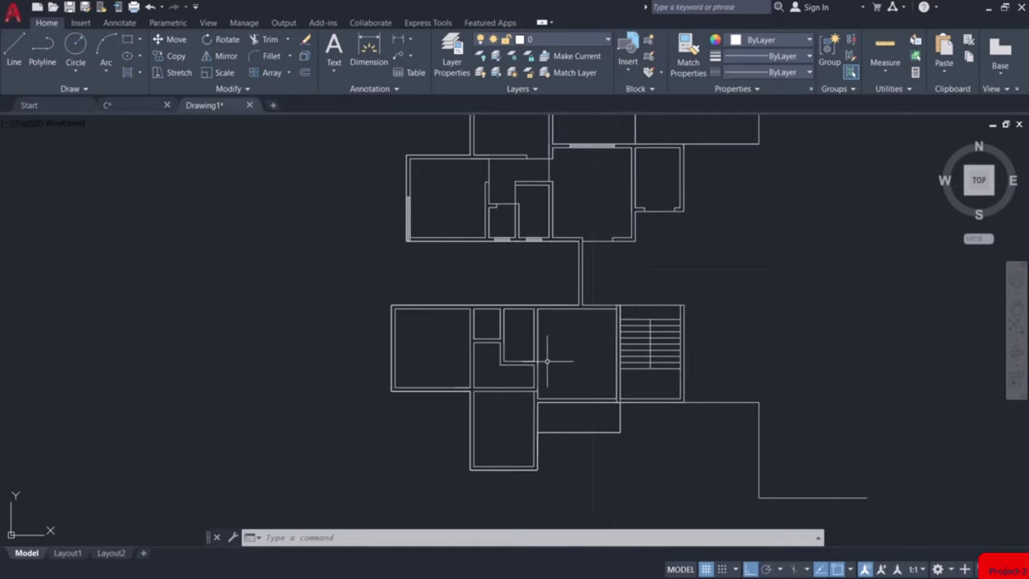
middle_drag(538, 289, 506, 338)
scroll(623, 280, up, 1)
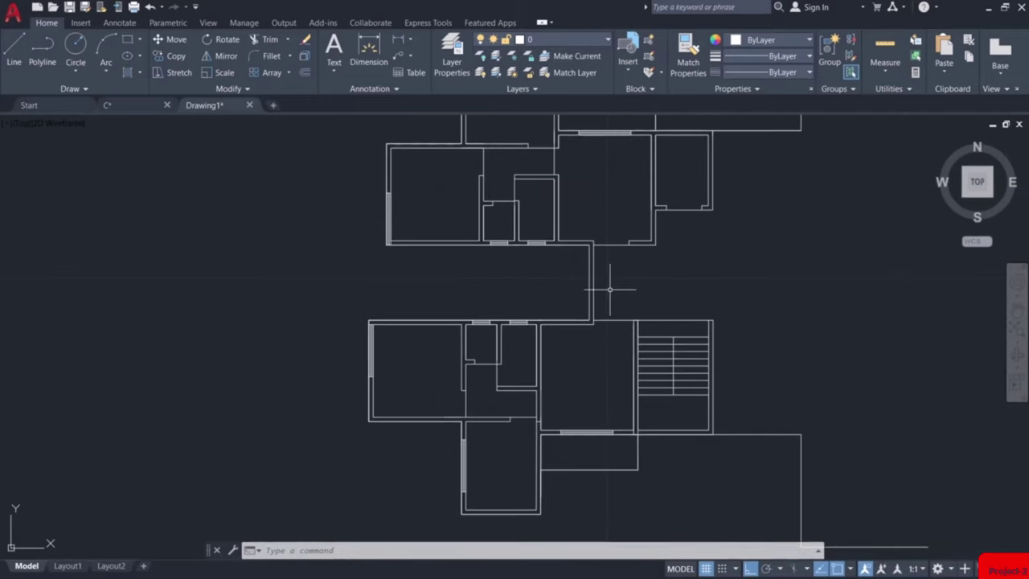
scroll(598, 273, up, 4)
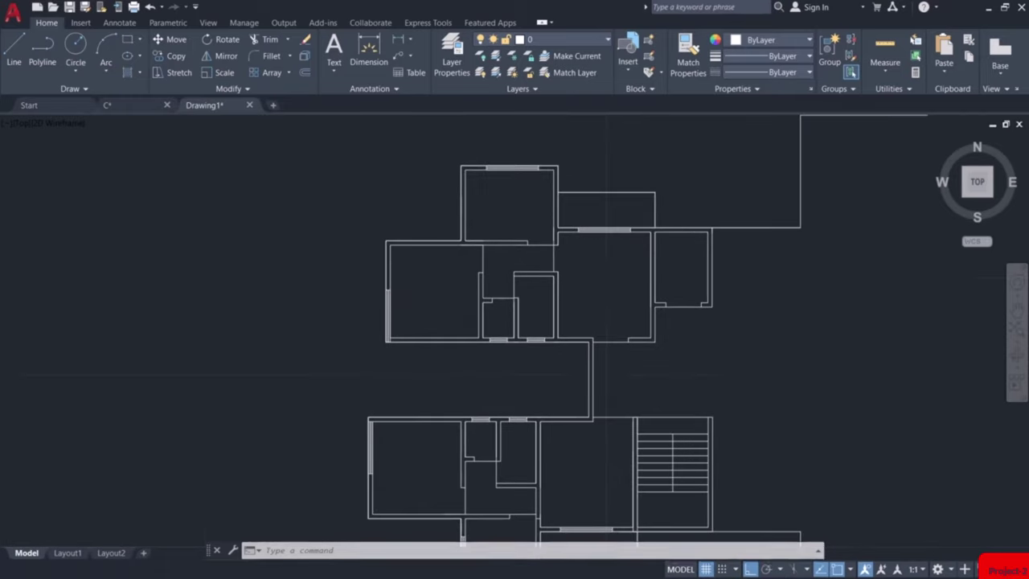
scroll(595, 338, down, 2)
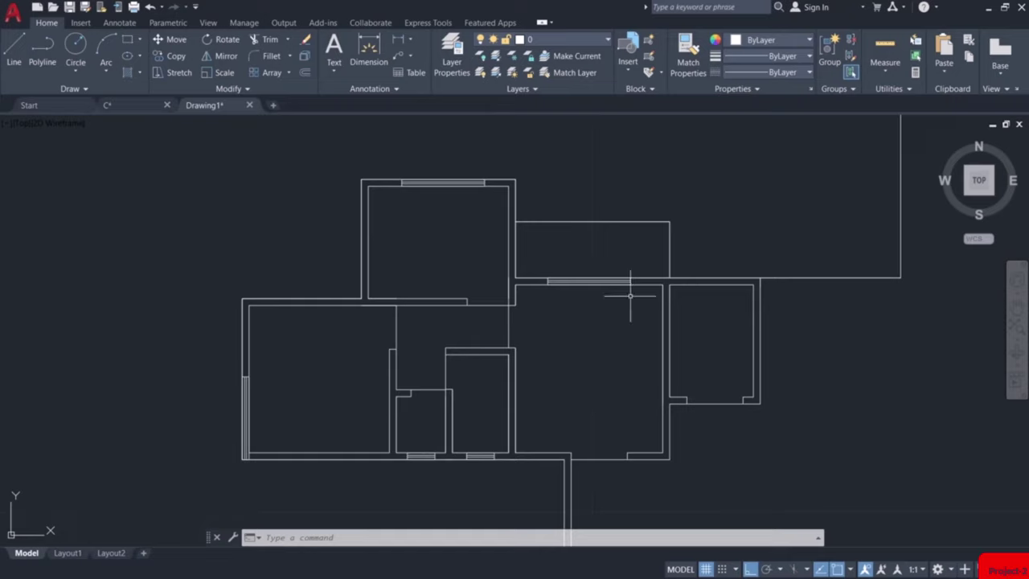
Add the multiline text label LIVING with a height of 0.22 in the large room below the porch
text(T)
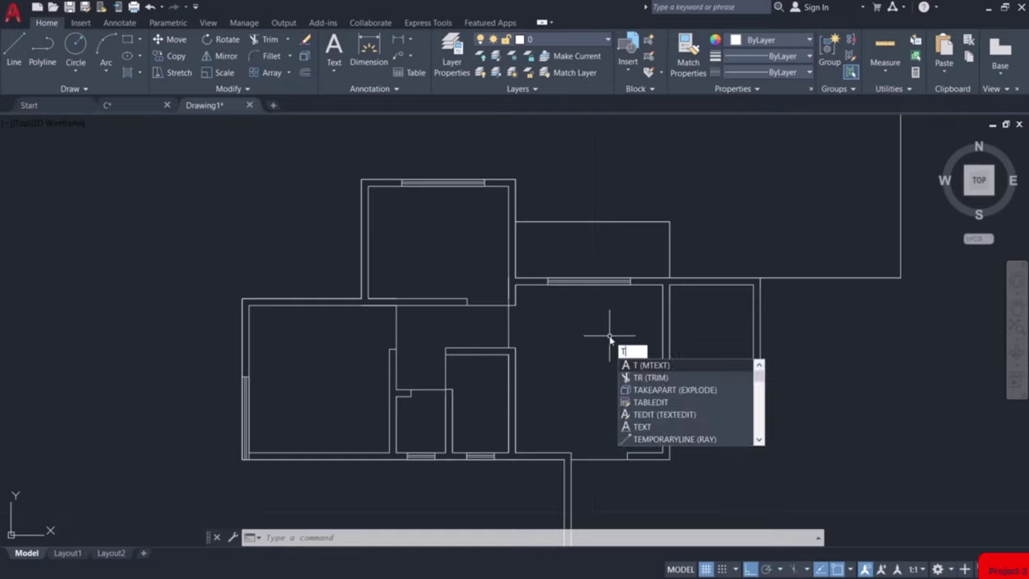
key(Return)
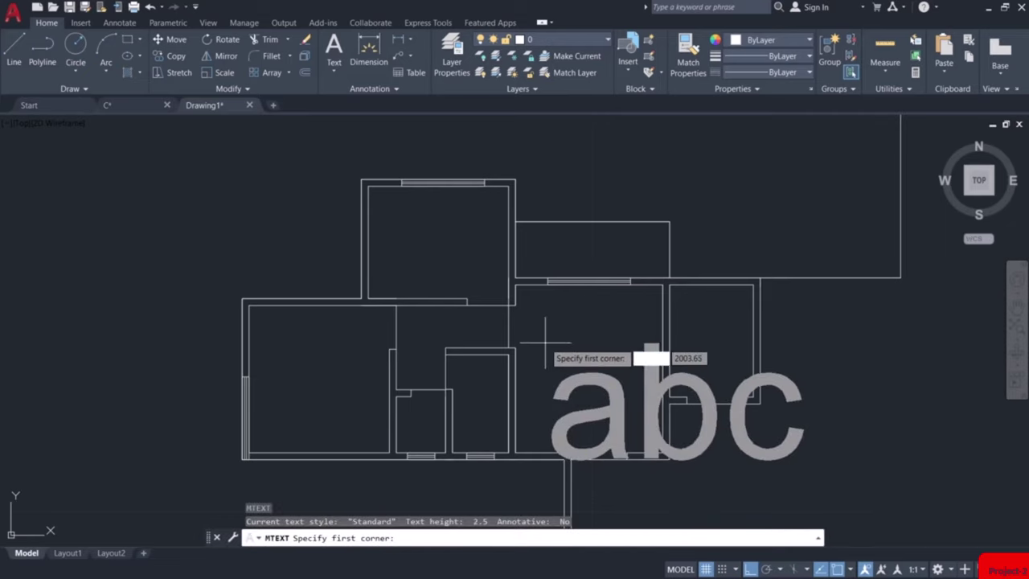
click(546, 332)
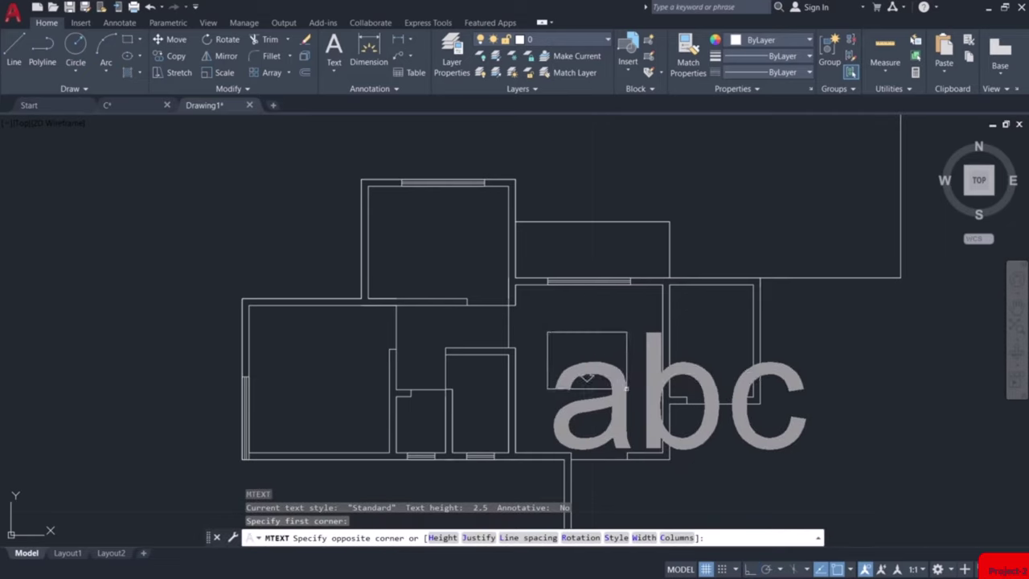
click(626, 388)
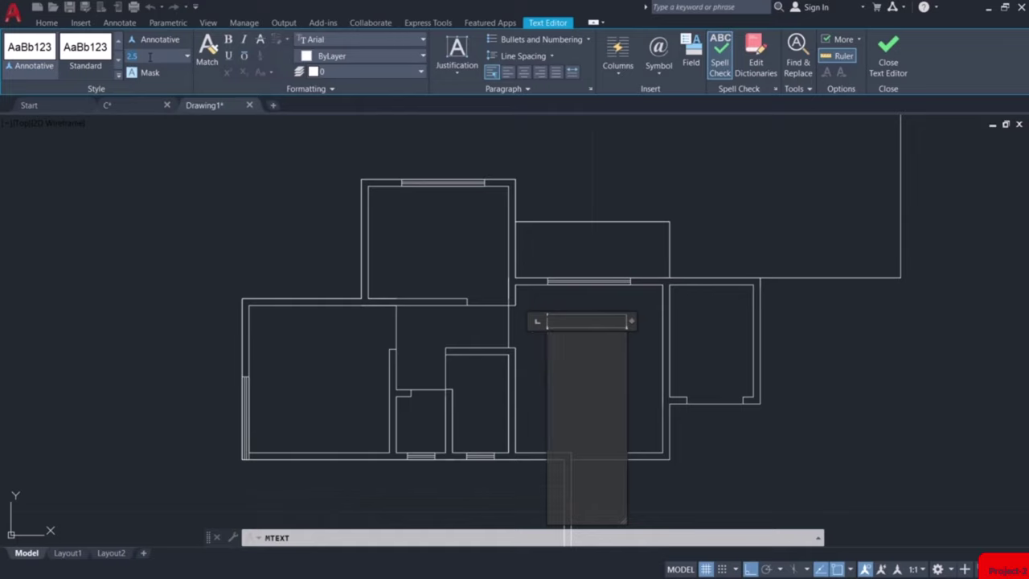
text(0.3)
text(.22)
key(Return)
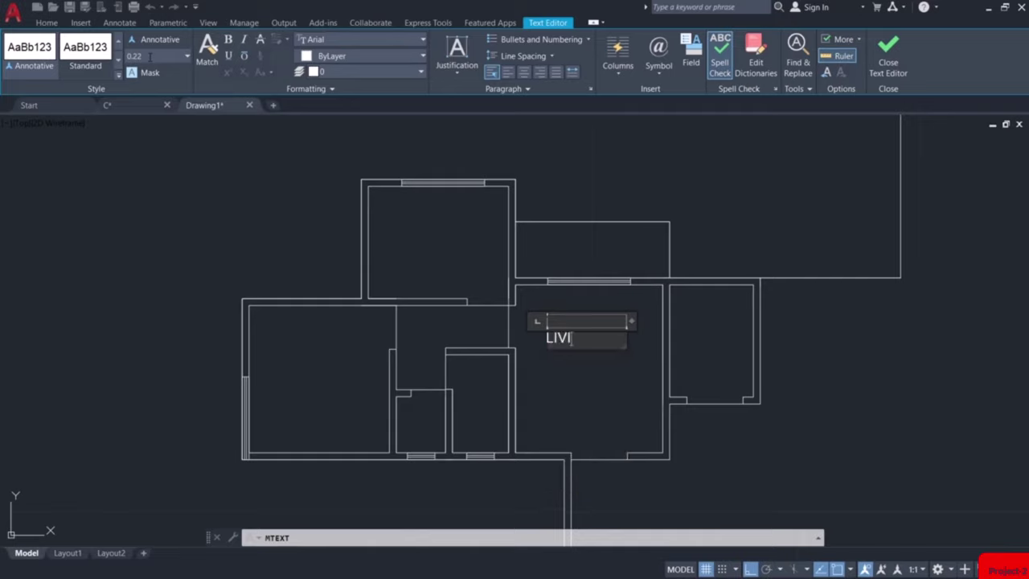
Place a horizontal linear dimension across the living room between the inner faces of its side walls
key(Return)
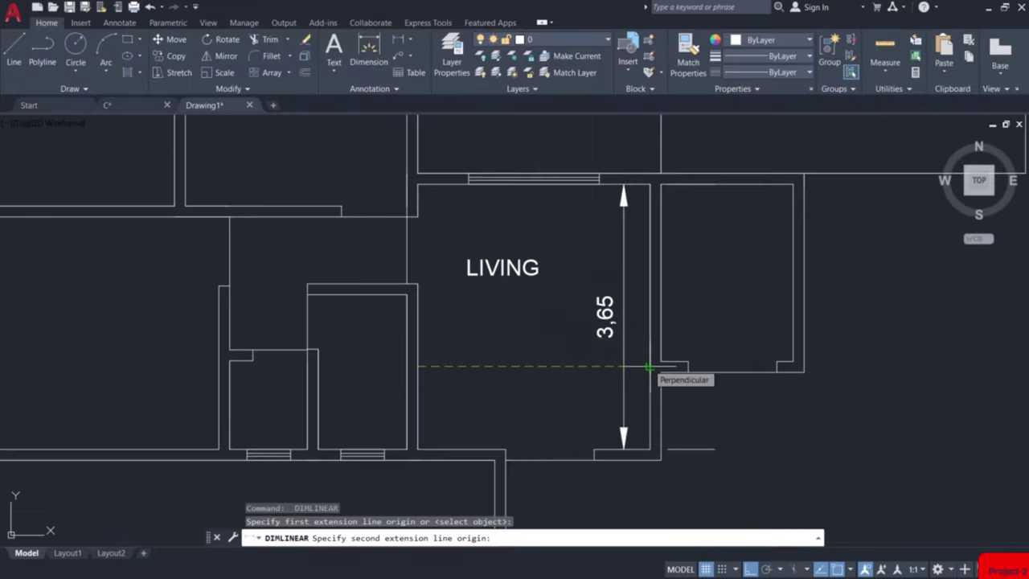
click(648, 367)
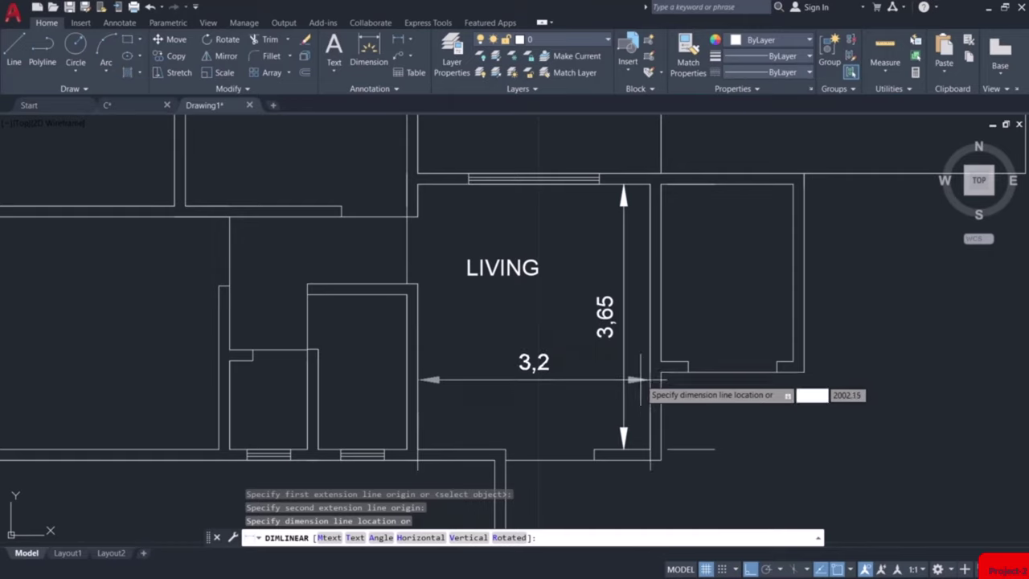
click(643, 367)
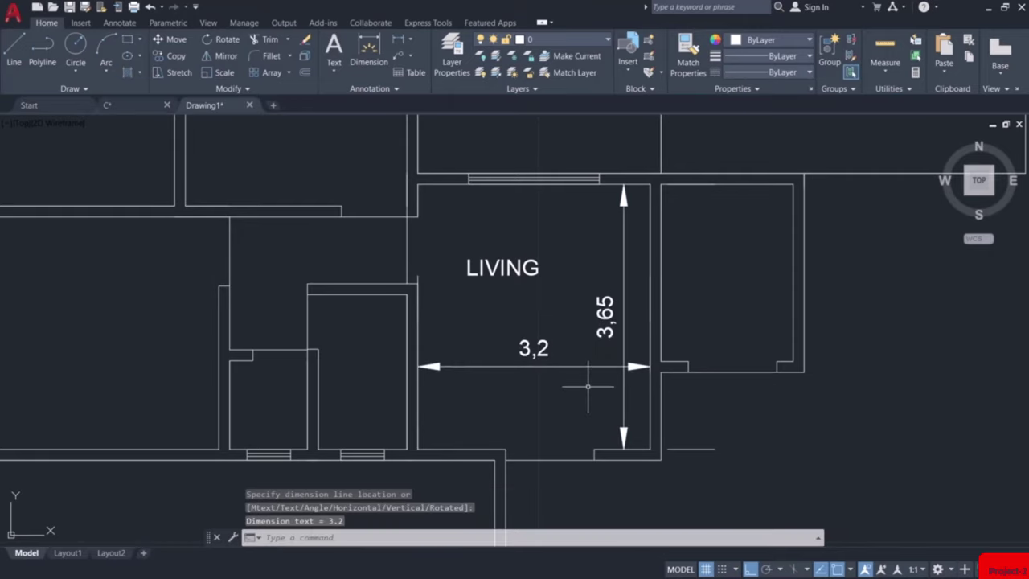
Add a second line reading 3.2x3.65 to the LIVING label
click(507, 266)
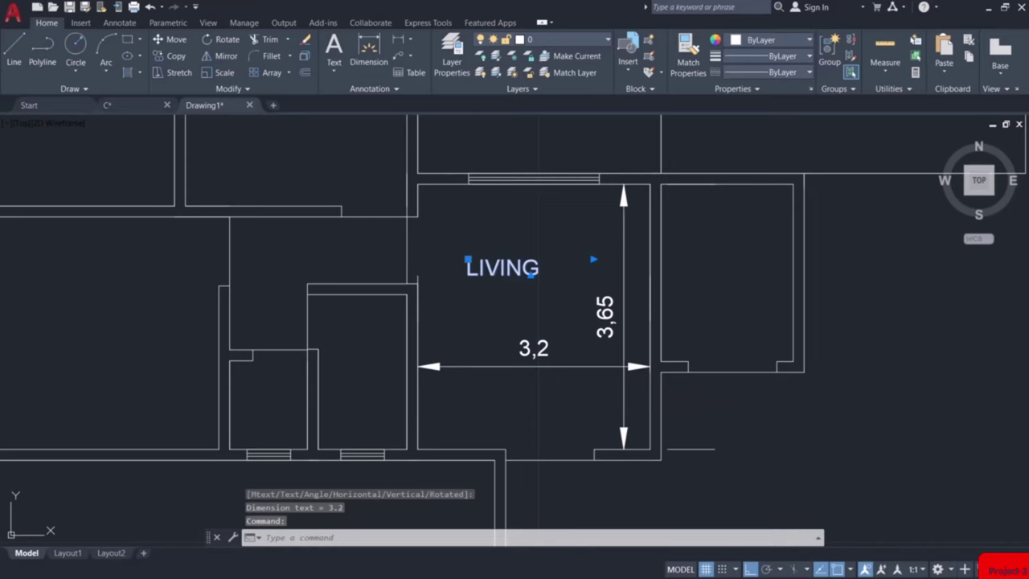
double_click(533, 269)
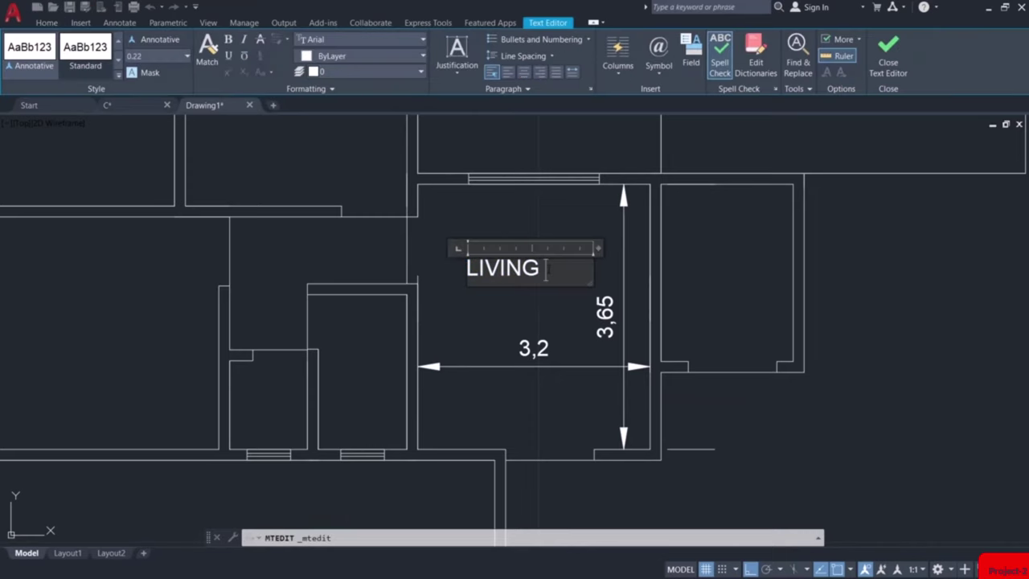
key(Return)
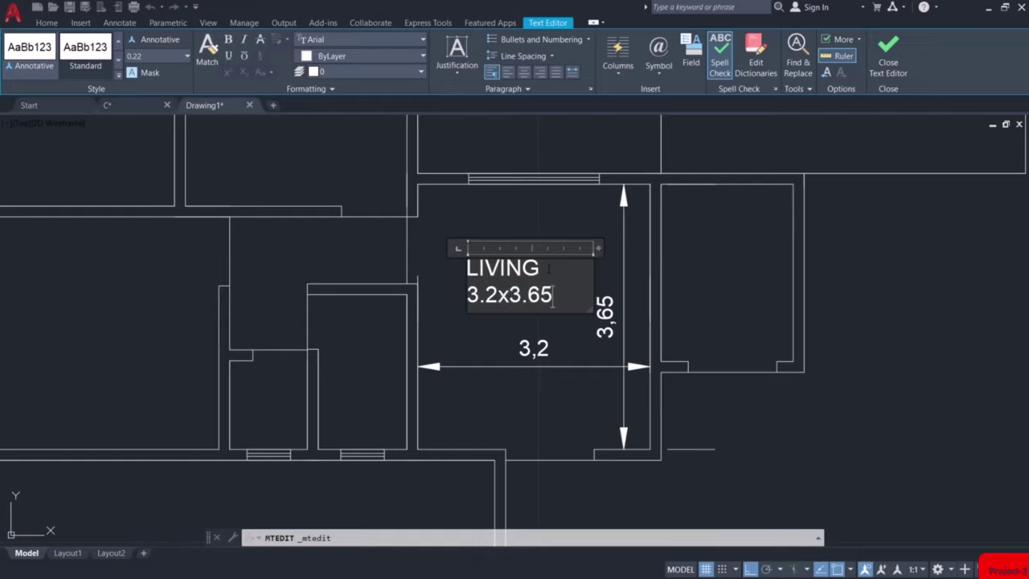
click(492, 223)
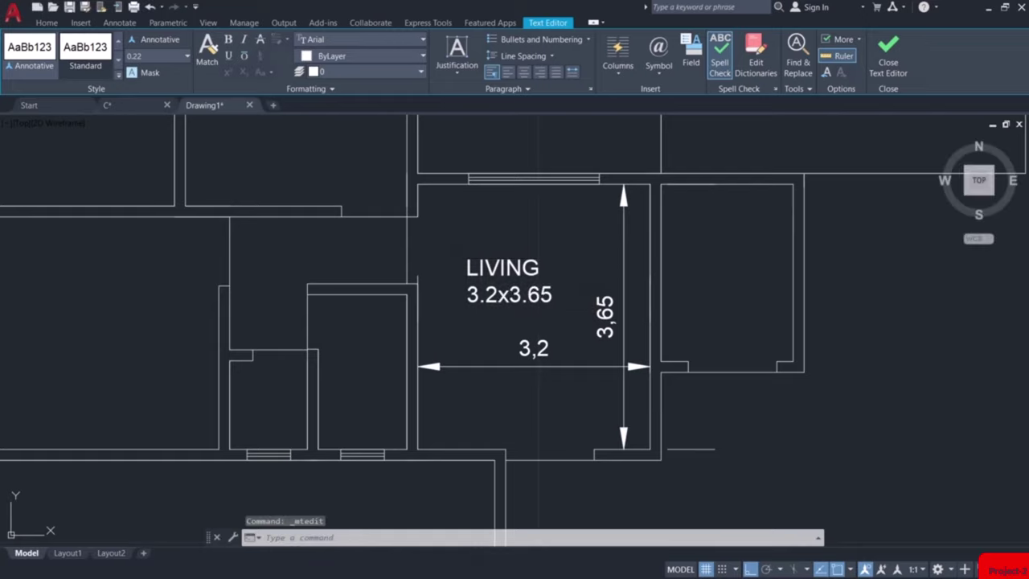
Delete the living room's vertical and horizontal dimensions
click(604, 312)
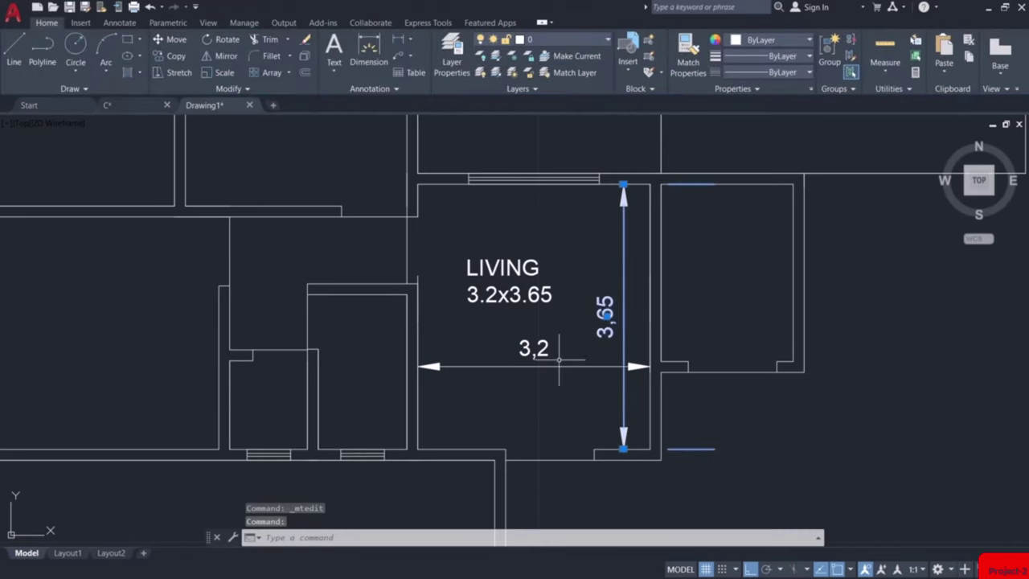
click(537, 349)
key(Delete)
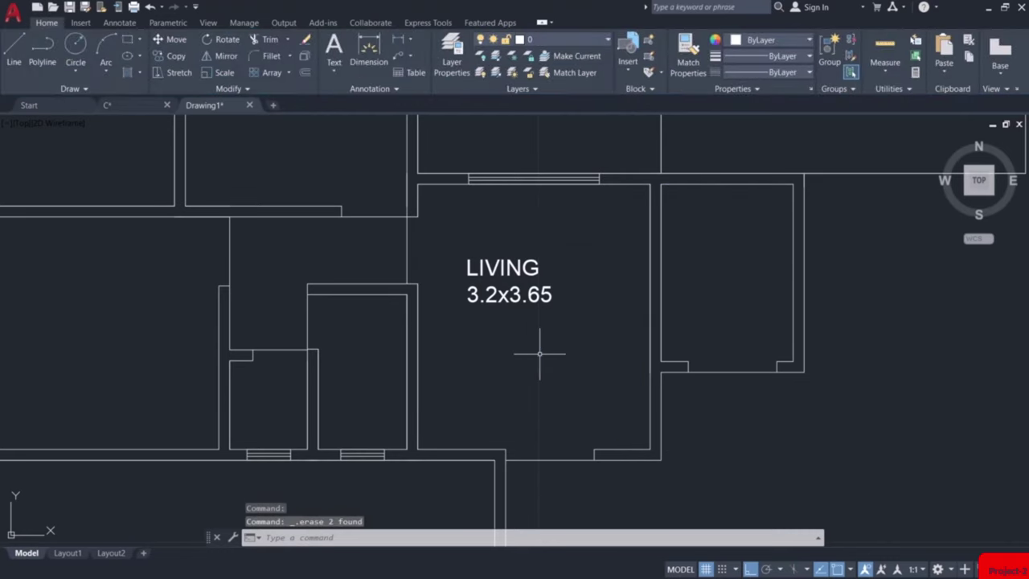
scroll(539, 353, down, 3)
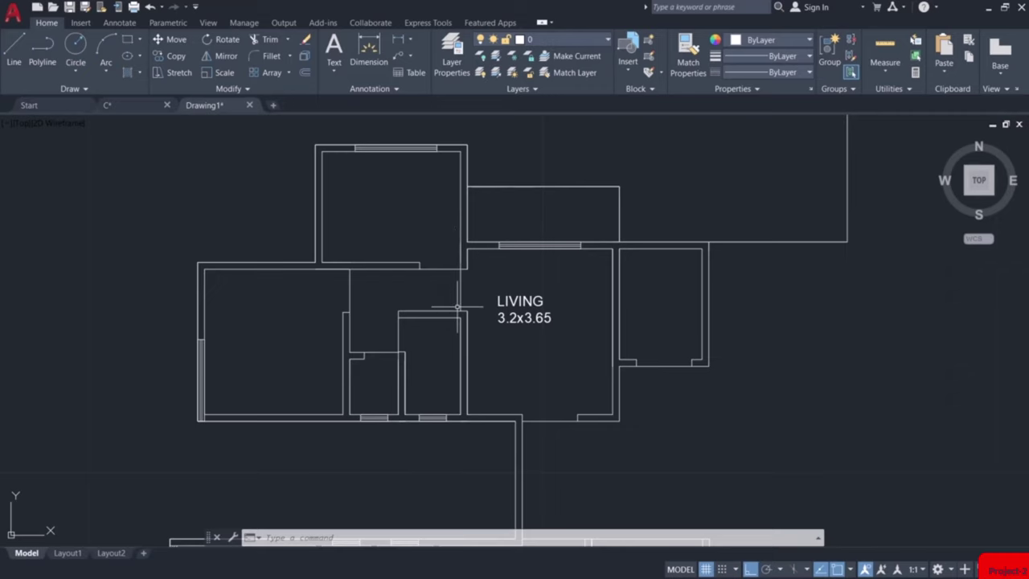
scroll(440, 317, down, 2)
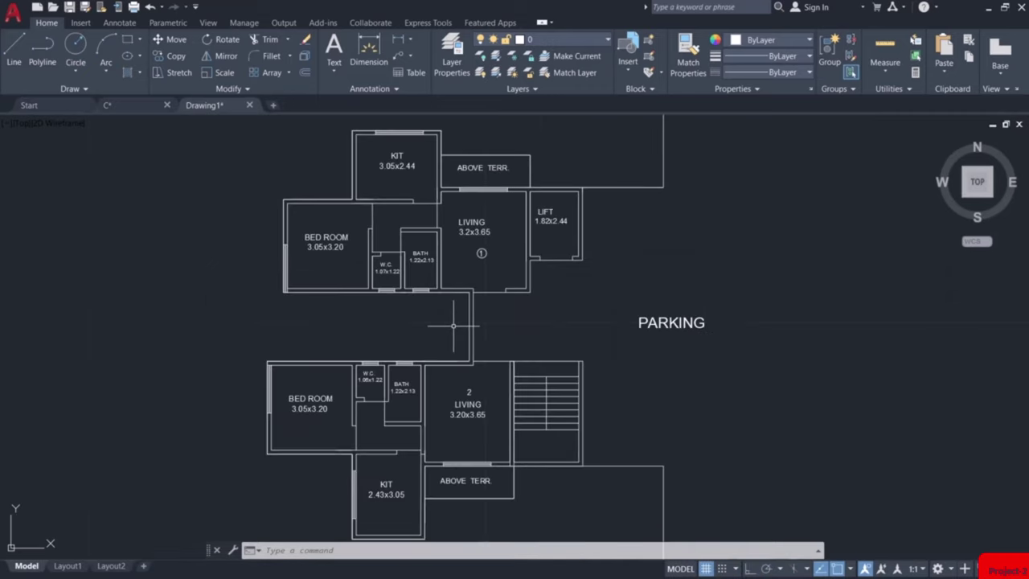
middle_drag(452, 326, 439, 269)
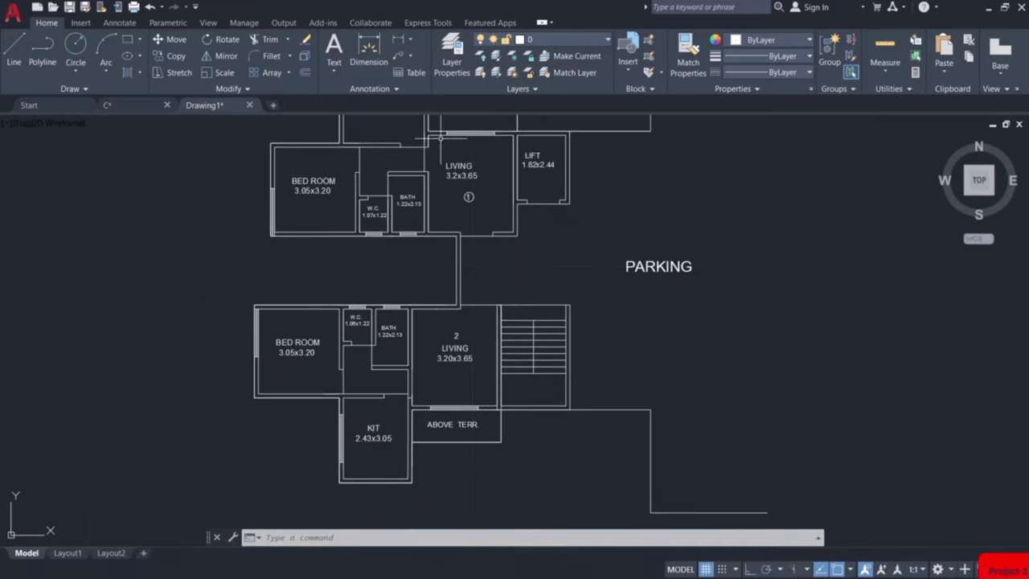
Mirror the entire half plan with Ortho on about a vertical line through the parking outline's open end, keeping the source objects
scroll(551, 337, down, 2)
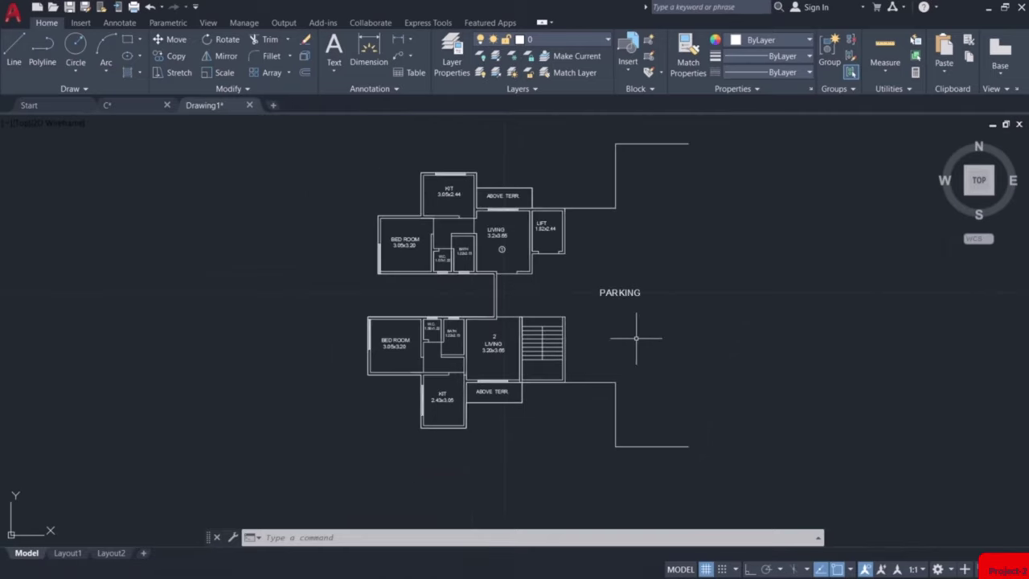
middle_drag(636, 340, 596, 345)
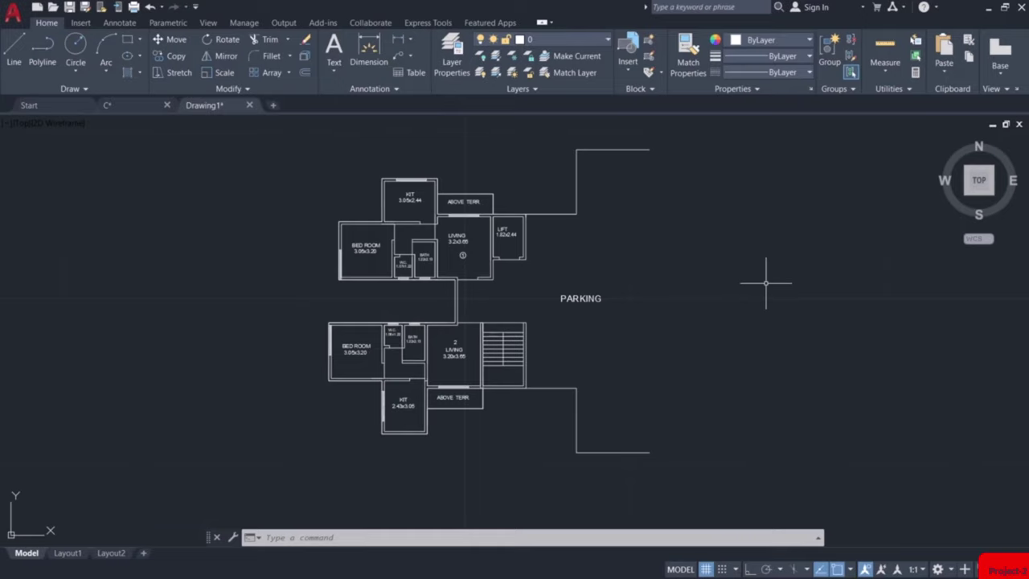
key(F8)
text(mi)
key(Return)
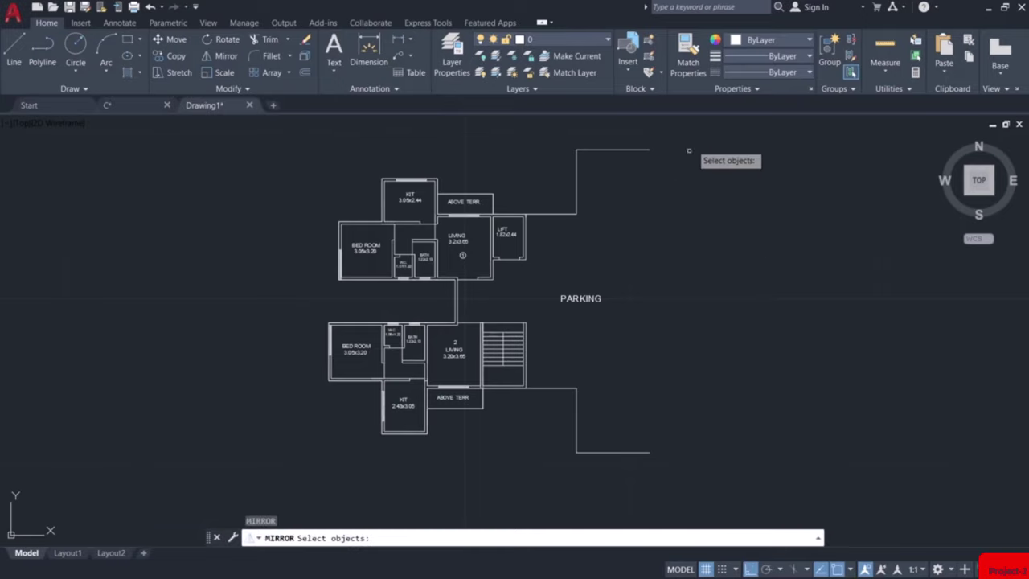
click(690, 125)
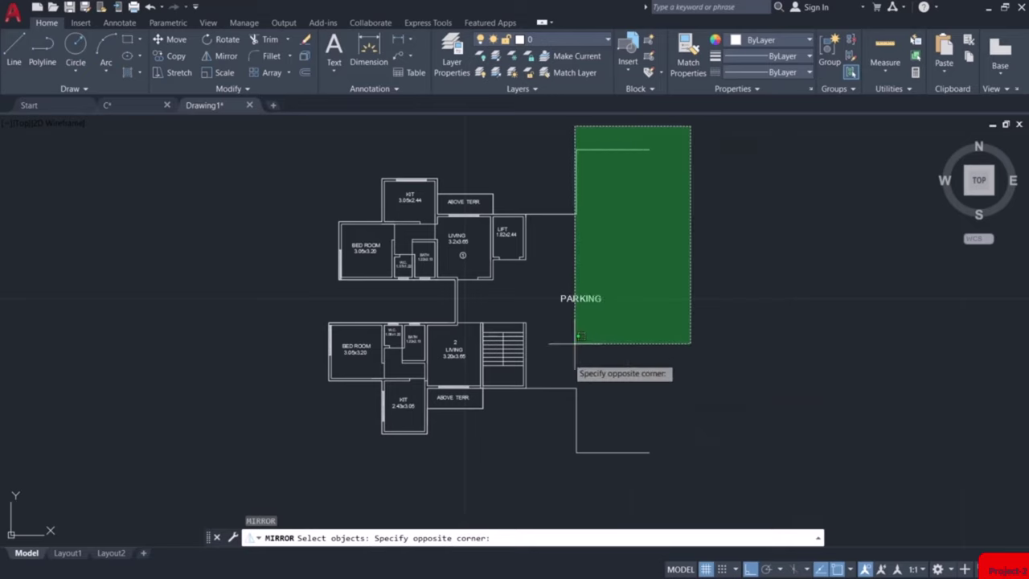
click(302, 493)
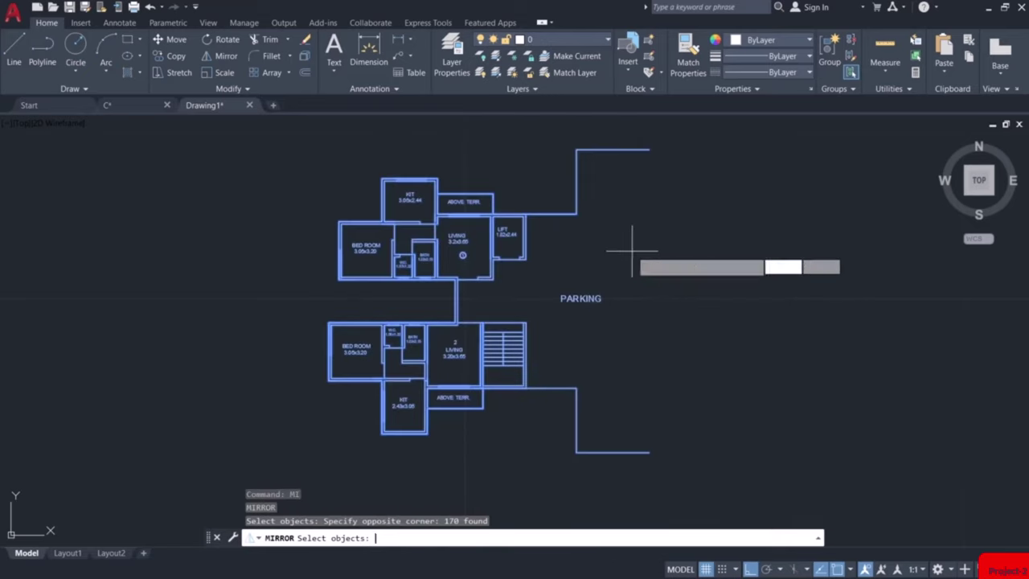
key(Return)
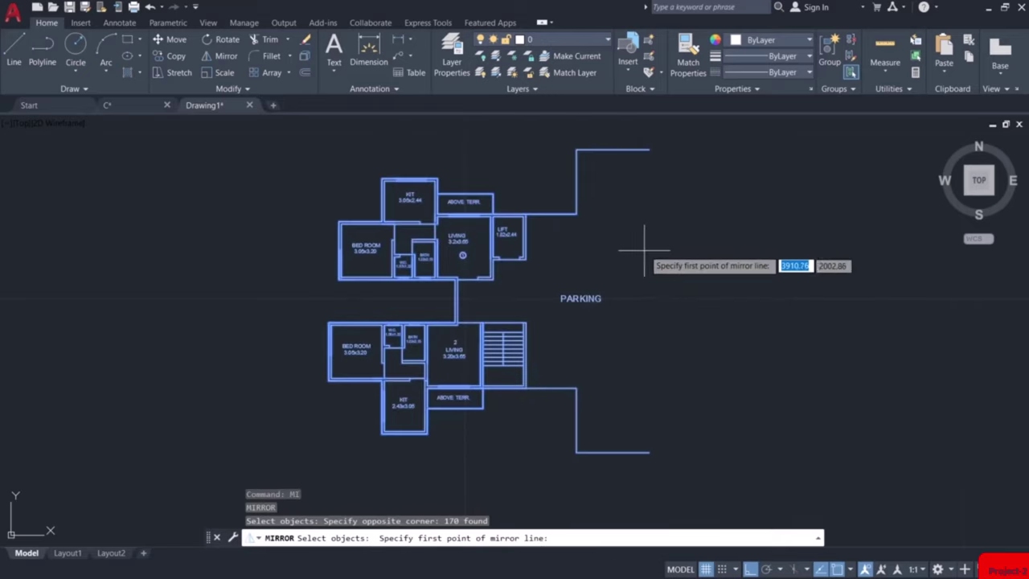
click(649, 150)
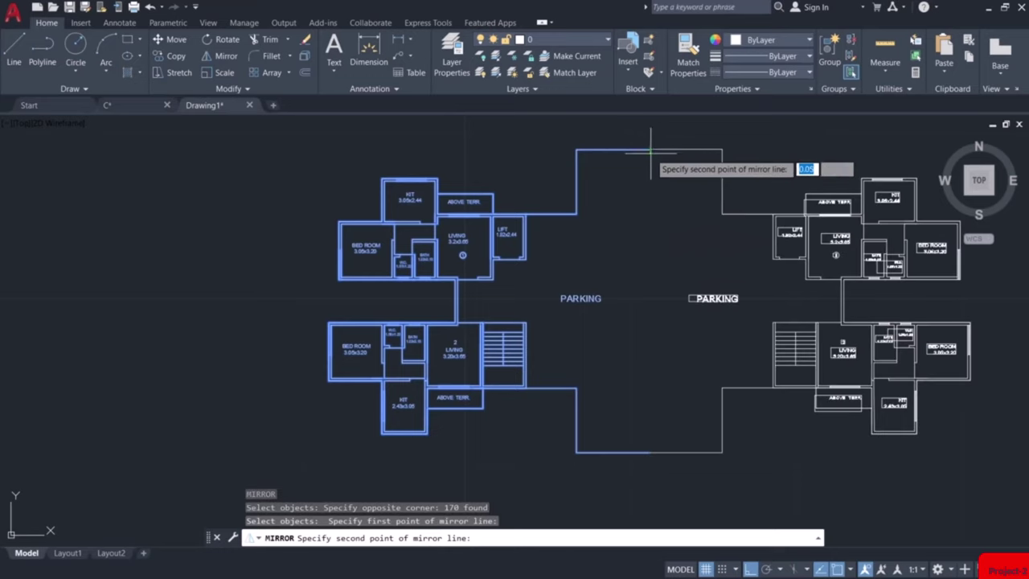
click(650, 263)
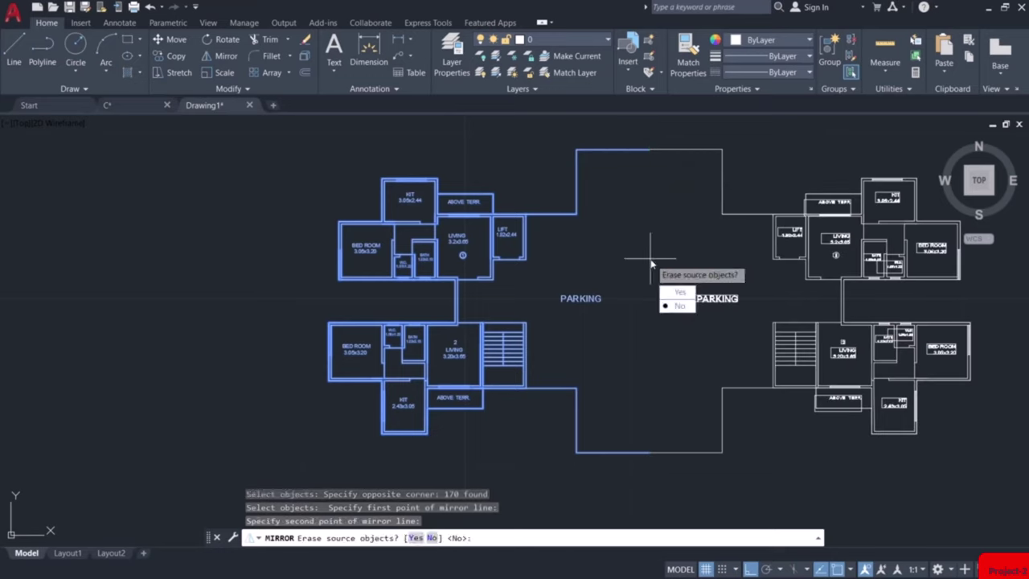
click(680, 306)
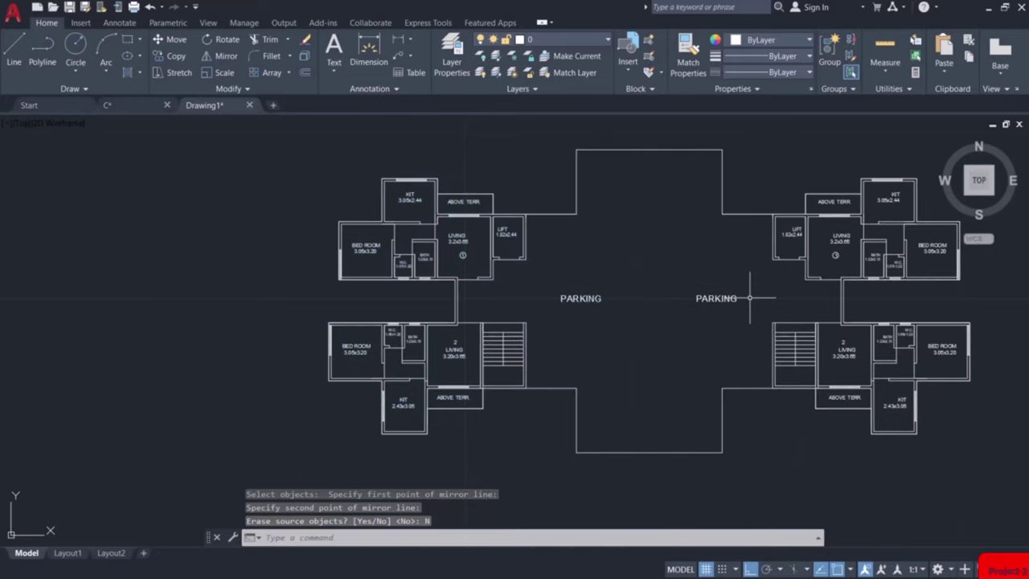
Change the circled unit number in the mirrored upper living room to 3
middle_drag(750, 297, 708, 281)
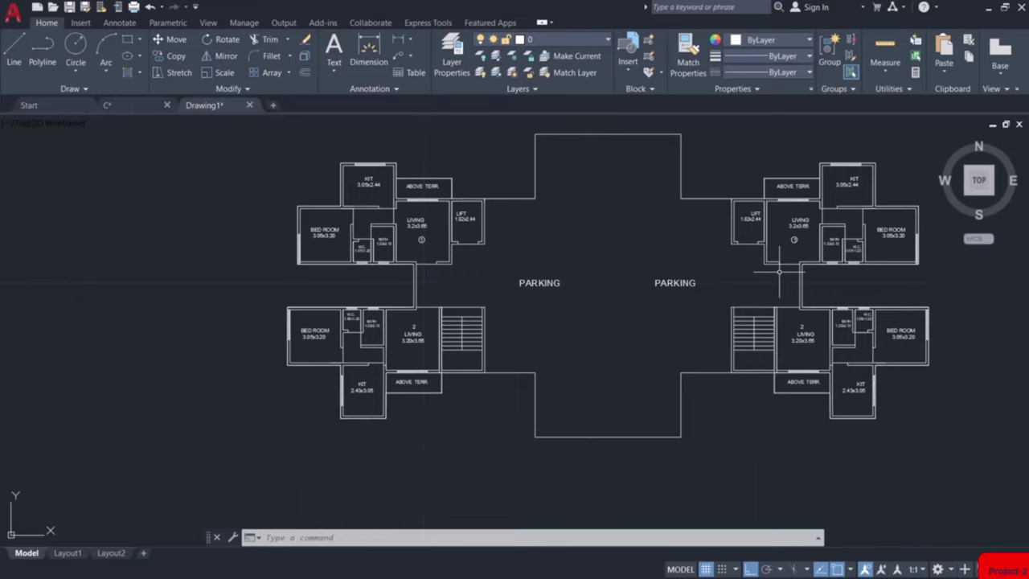
scroll(766, 256, up, 4)
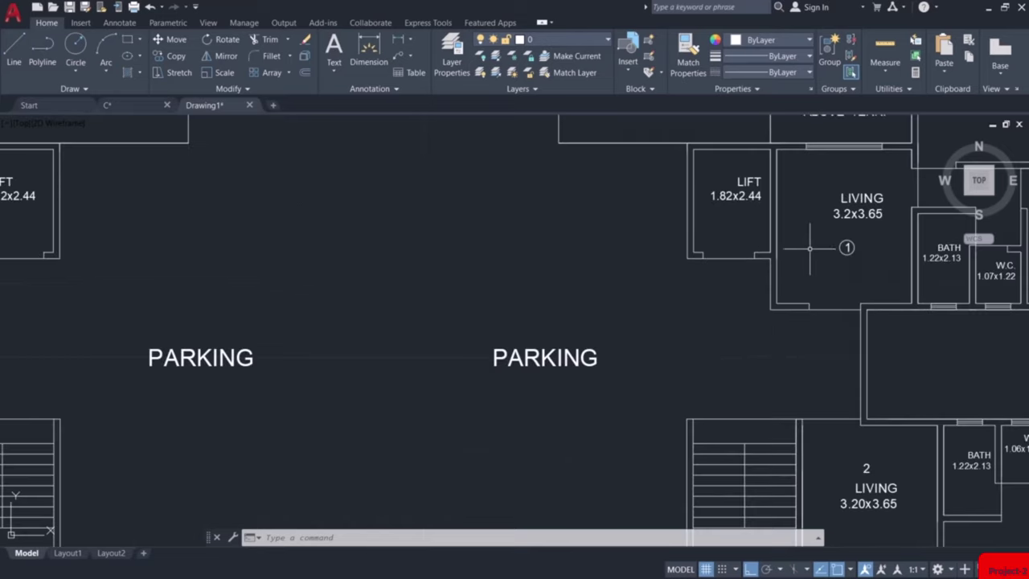
middle_drag(799, 249, 723, 281)
scroll(746, 283, up, 5)
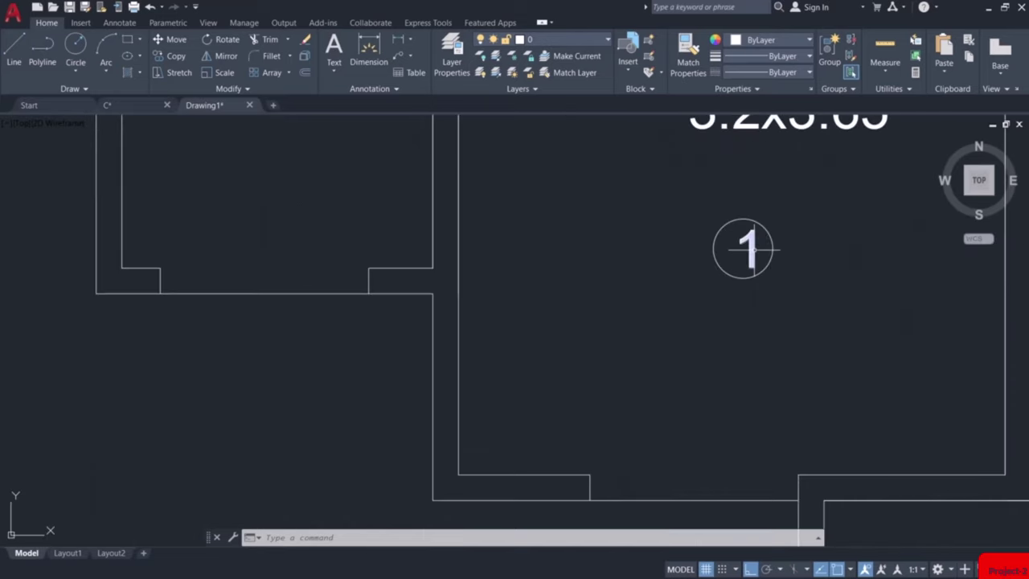
click(746, 248)
double_click(747, 247)
text(3)
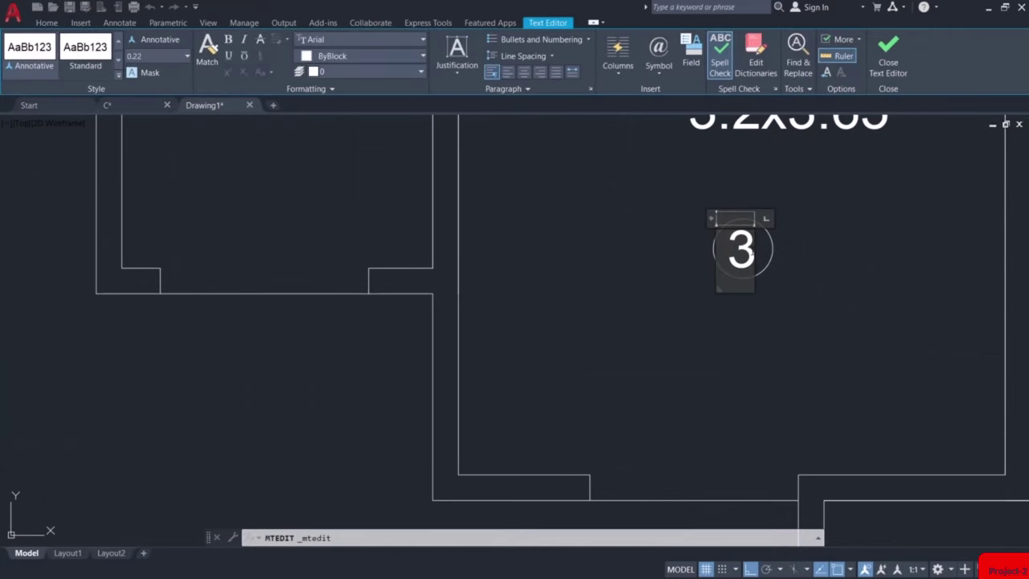
click(689, 300)
Change the unit number above the mirrored lower LIVING label to 4
scroll(704, 351, down, 5)
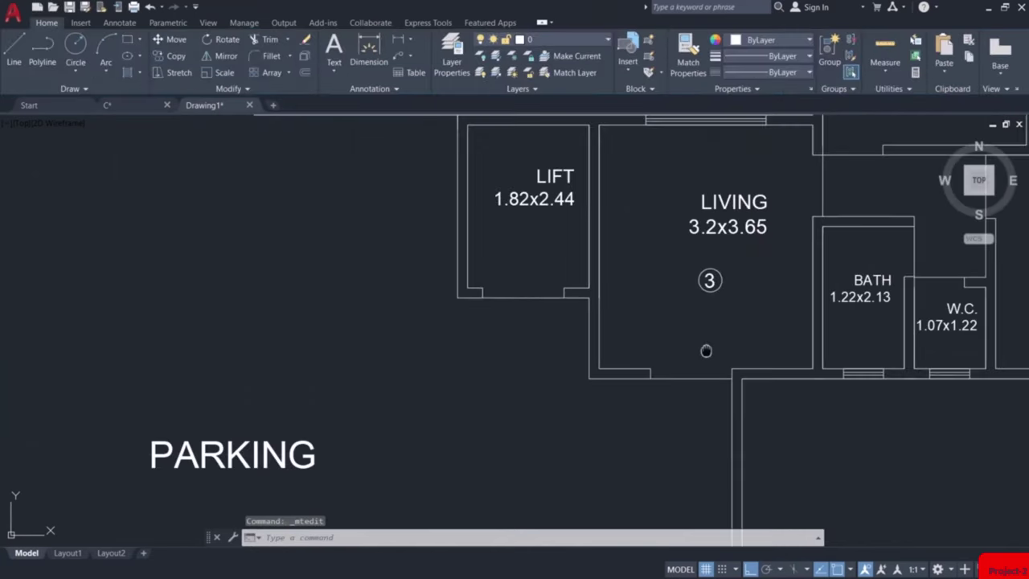
middle_drag(704, 350, 681, 155)
scroll(723, 426, up, 5)
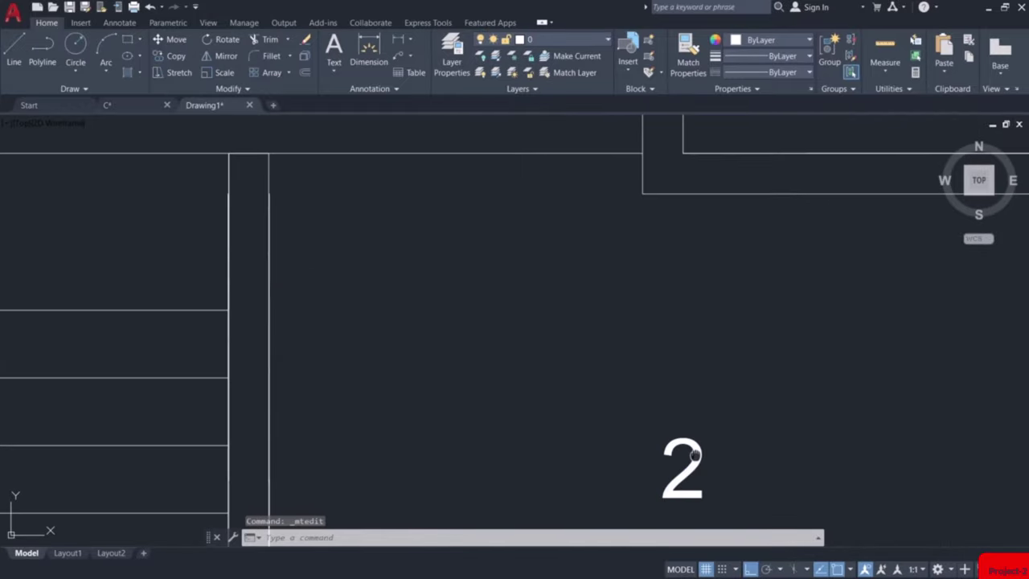
middle_drag(724, 426, 728, 285)
click(689, 329)
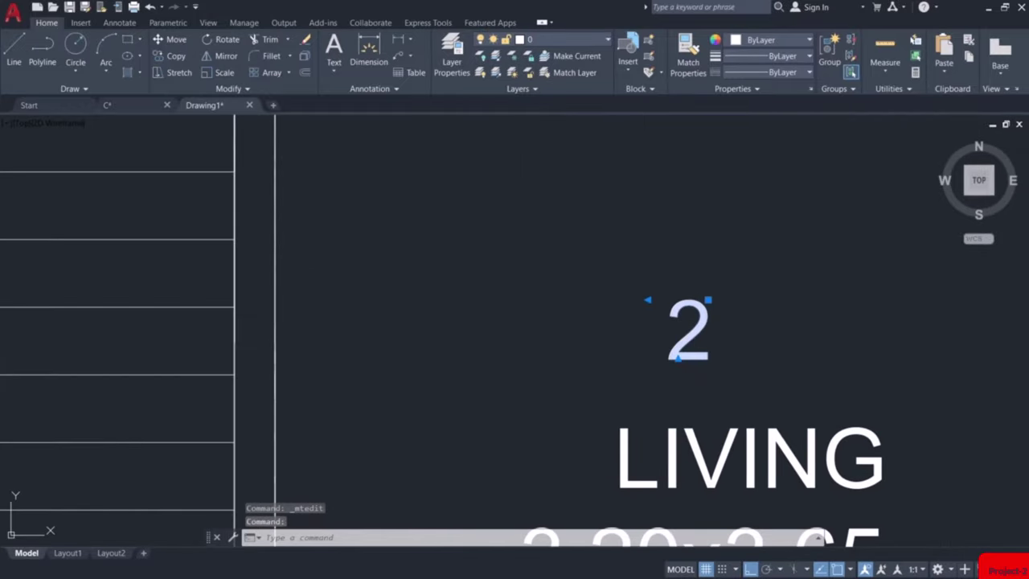
double_click(689, 330)
key(Delete)
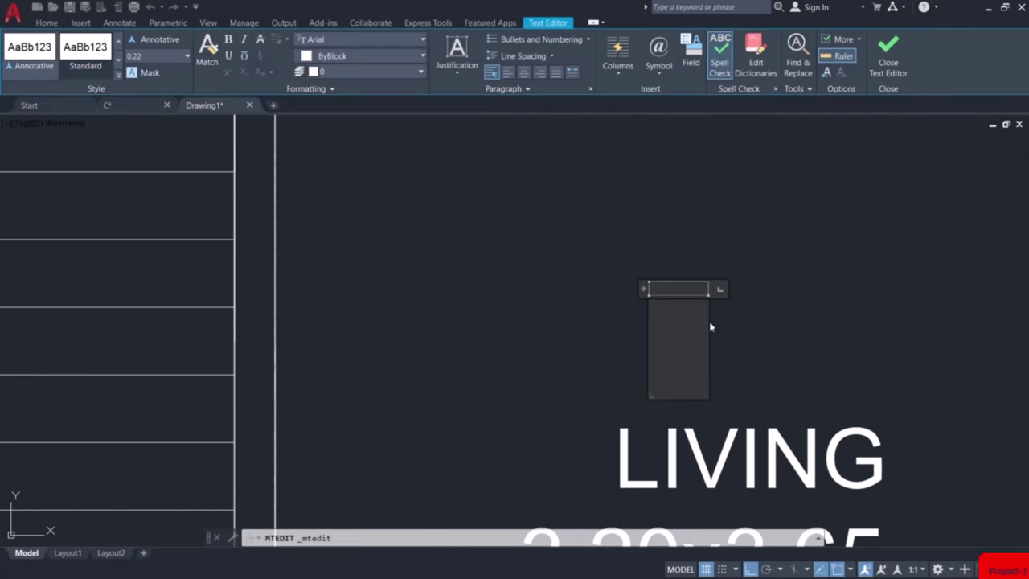
text(4)
click(740, 319)
Draw a circle around the unit number 4 in the mirrored lower living room
scroll(781, 310, down, 5)
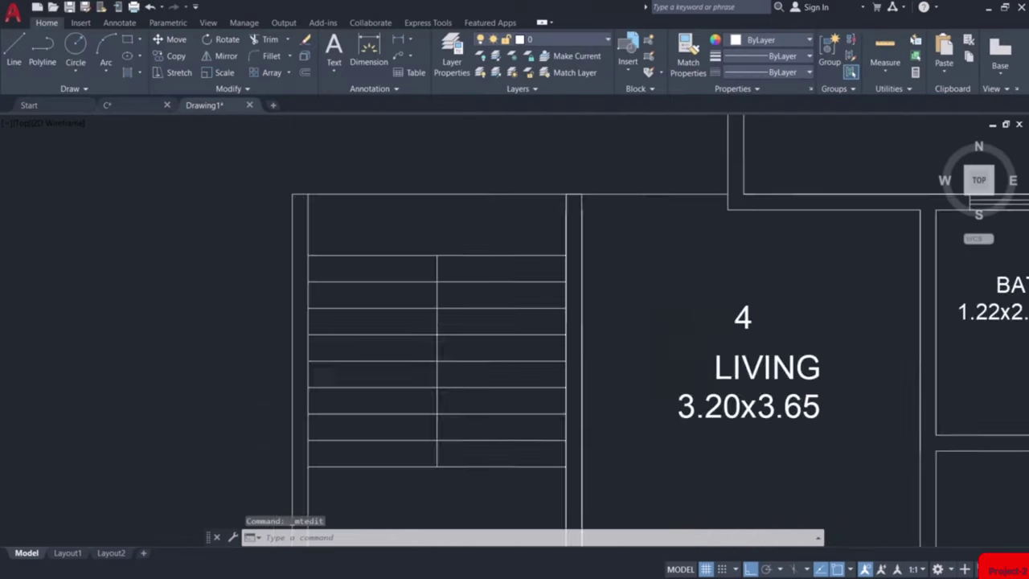
scroll(758, 282, up, 2)
scroll(755, 306, up, 2)
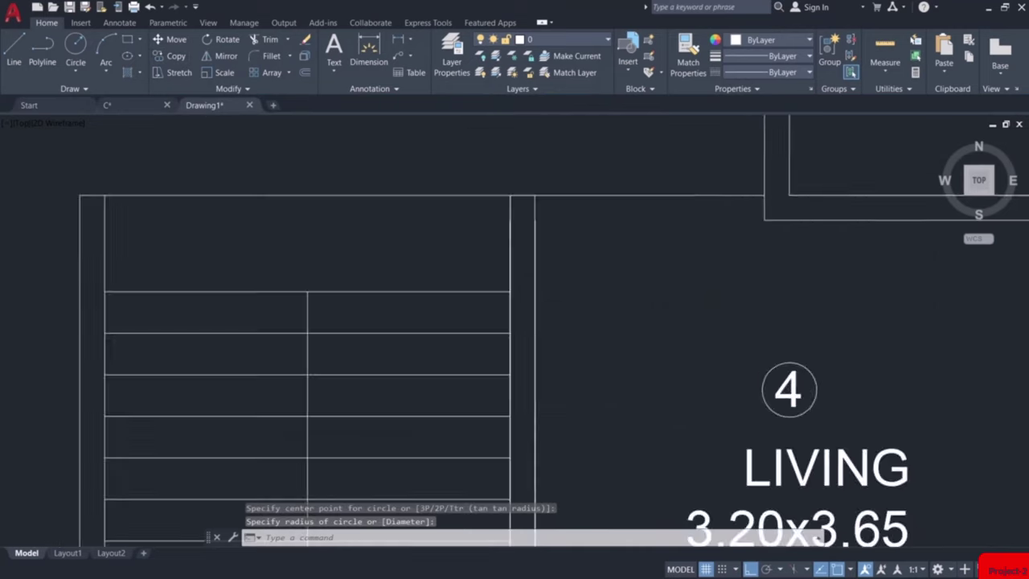
scroll(671, 400, down, 5)
scroll(673, 402, up, 2)
scroll(670, 399, down, 4)
scroll(670, 399, down, 4)
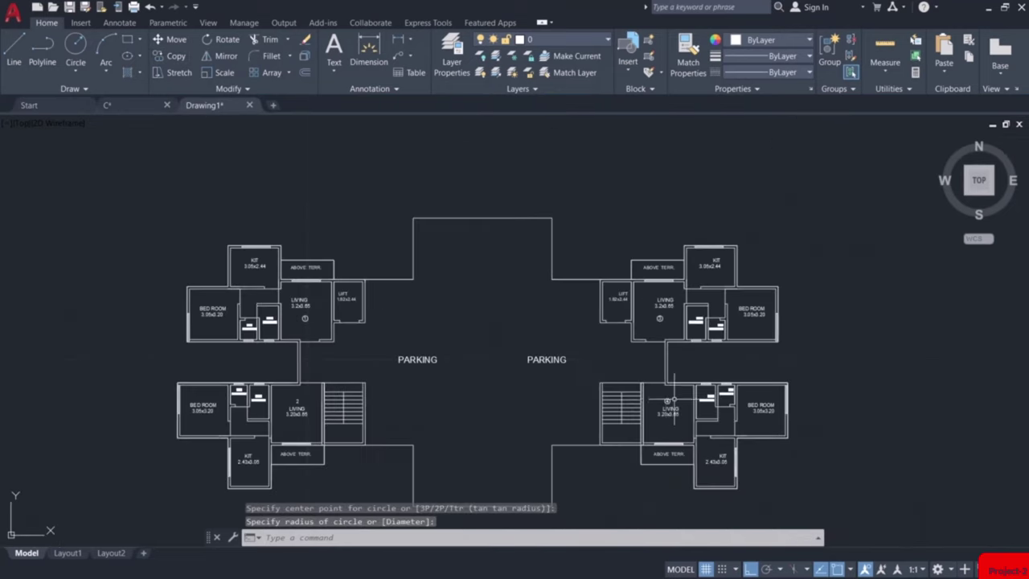
middle_drag(572, 397, 624, 368)
scroll(624, 368, up, 1)
middle_drag(598, 299, 616, 349)
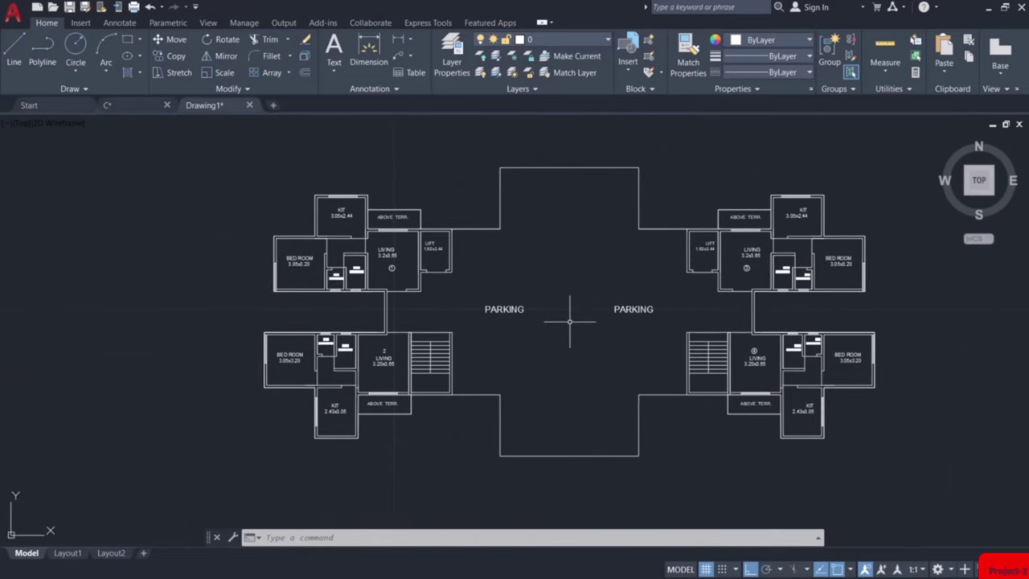
key(ctrl+v)
key(Escape)
middle_drag(569, 321, 456, 280)
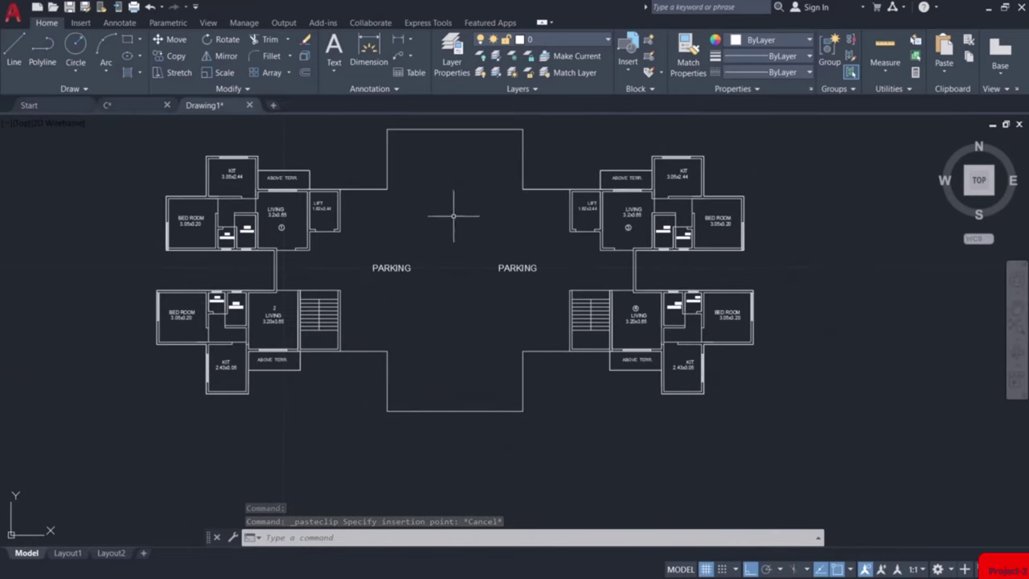
Add the multiline text "Ground Floor Plan" below the parking outline of the plan
click(334, 50)
click(317, 443)
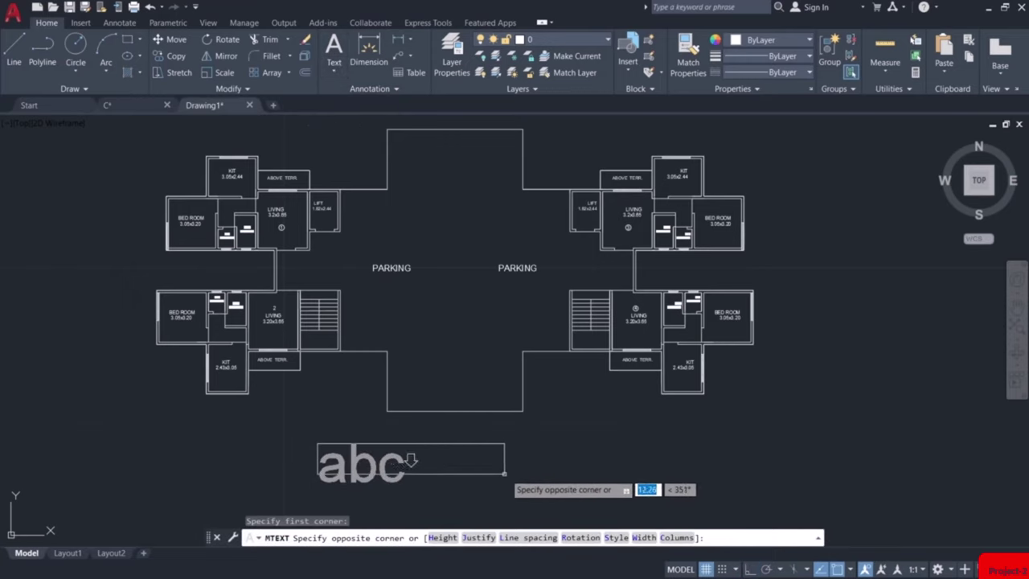
click(554, 482)
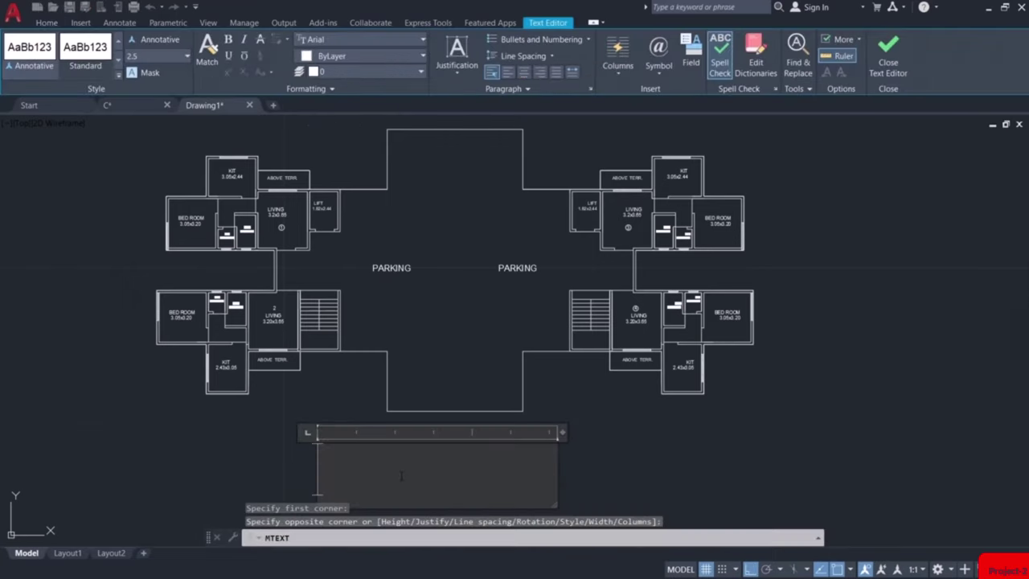
text(Groun)
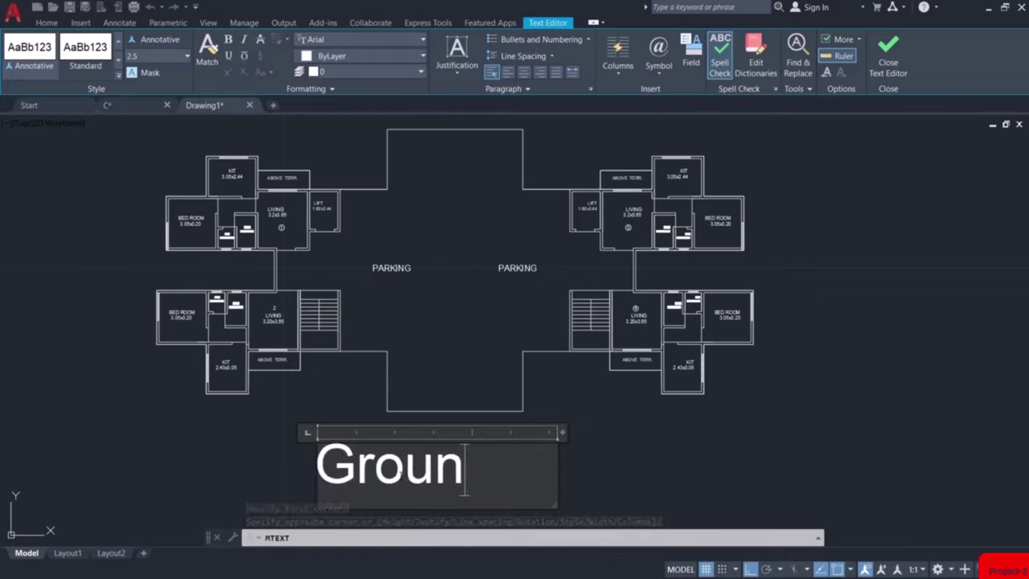
text(d Fl)
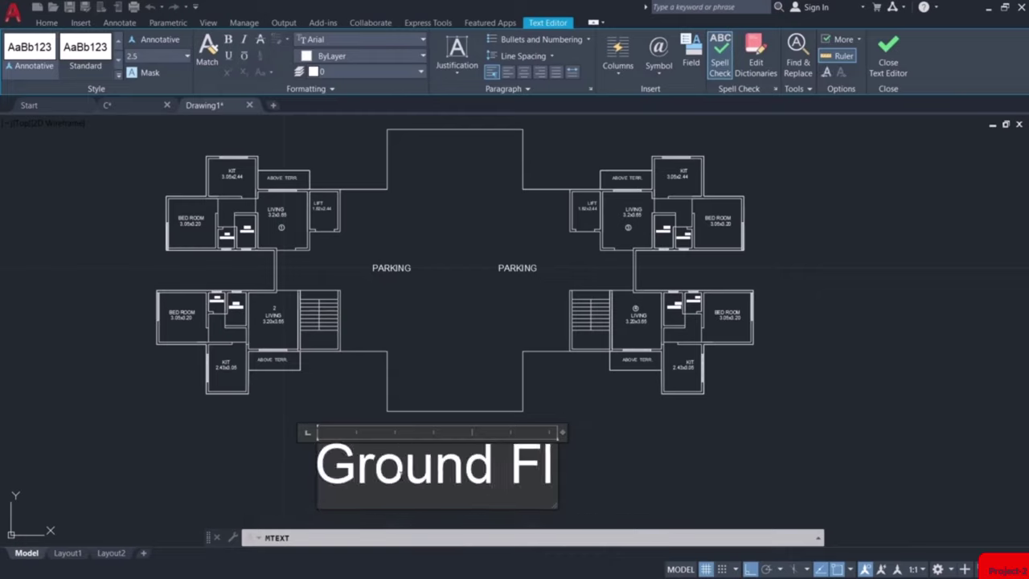
text(oor Plan)
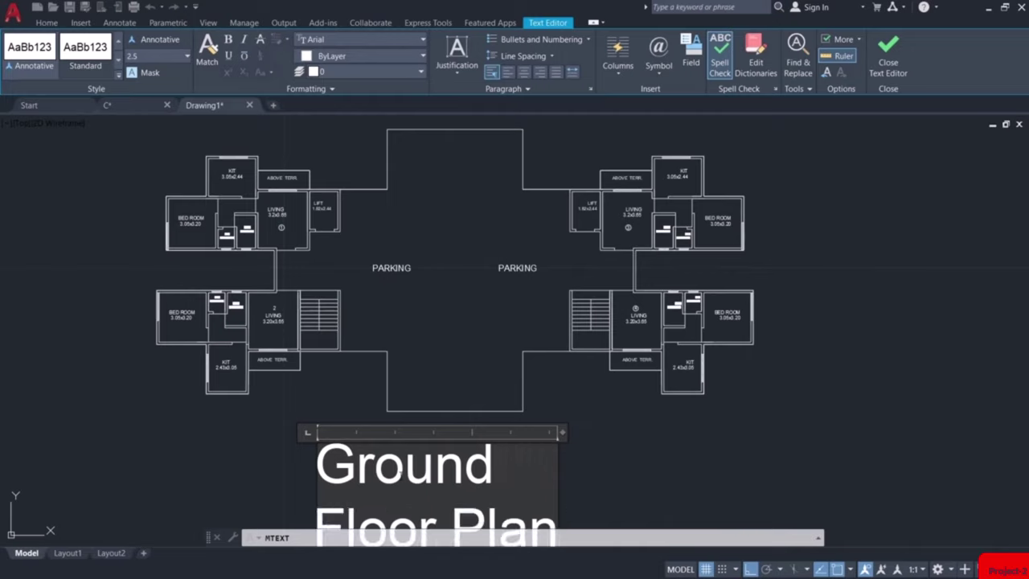
Convert the plan title to uppercase and set its text height to 1.5
key(ctrl+a)
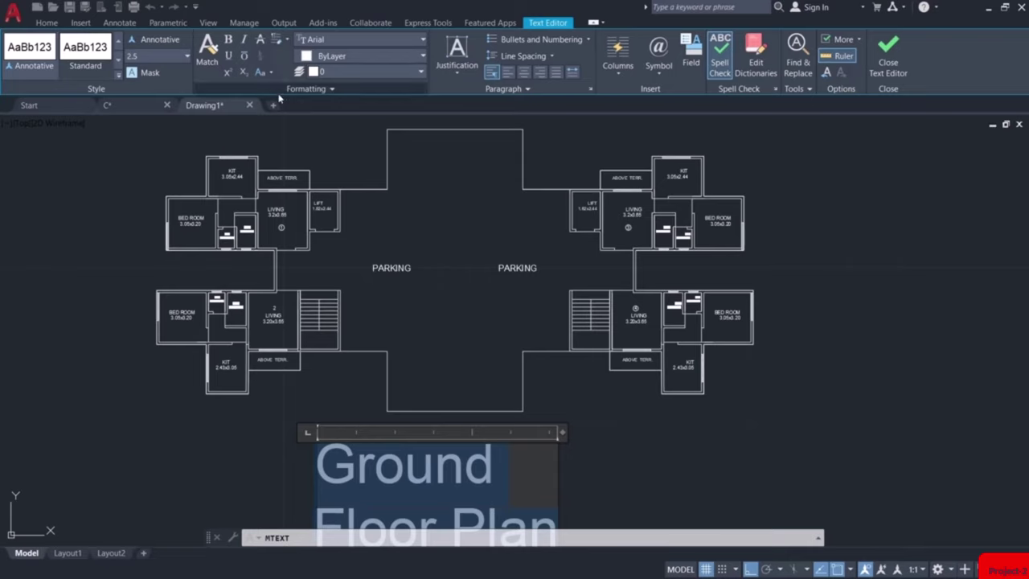
click(270, 71)
click(273, 92)
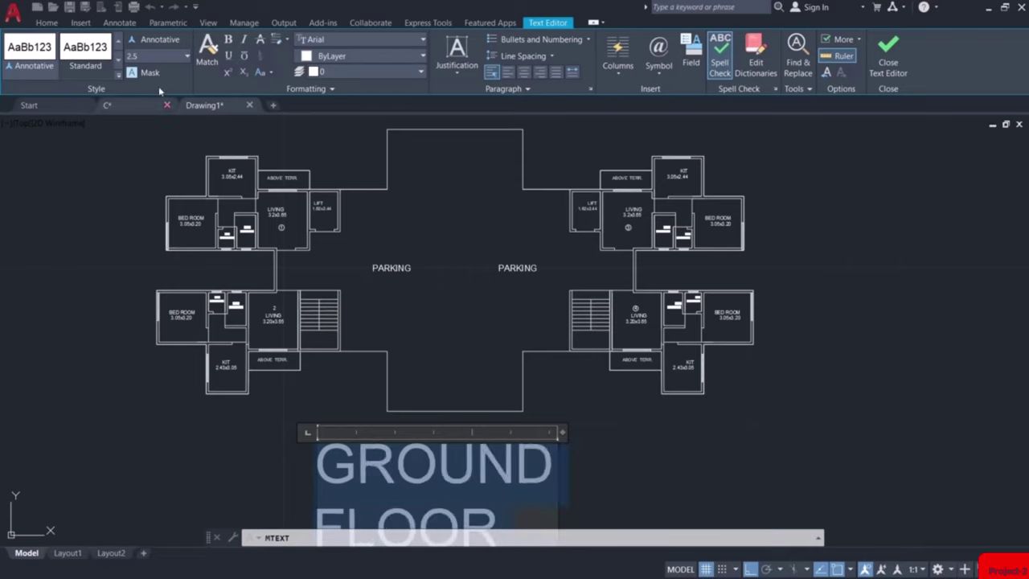
text(0.5)
key(Return)
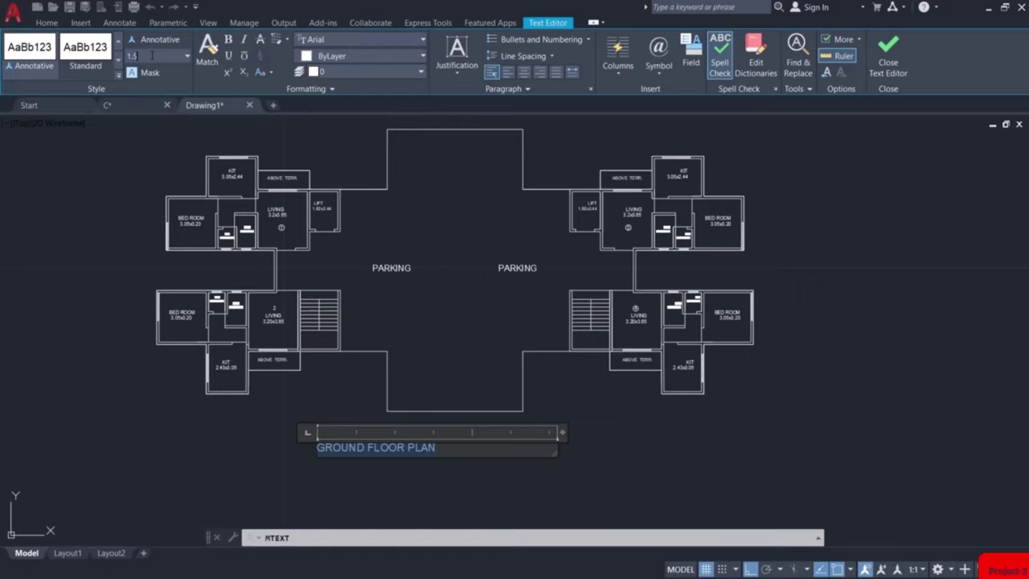
key(Return)
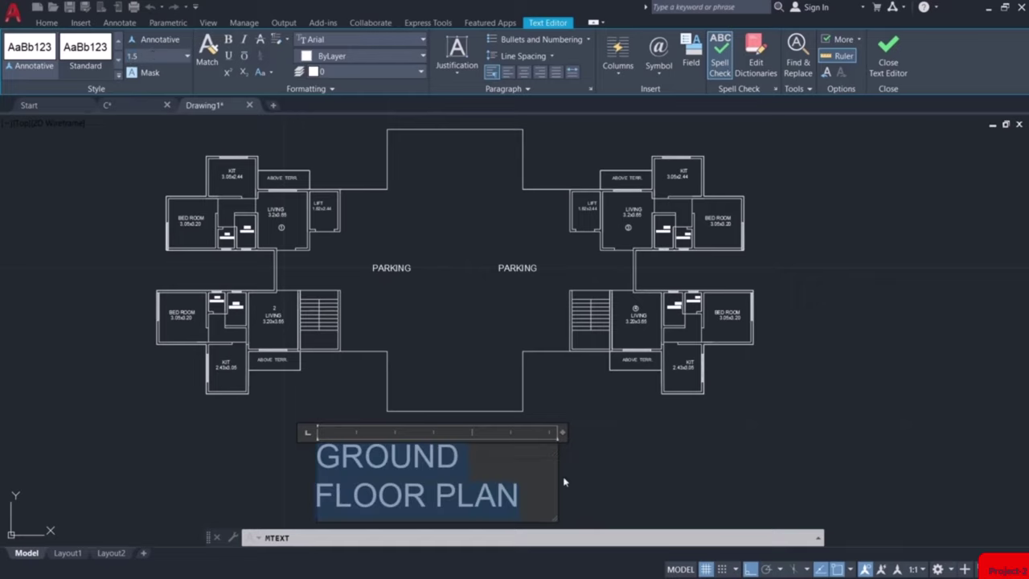
click(627, 474)
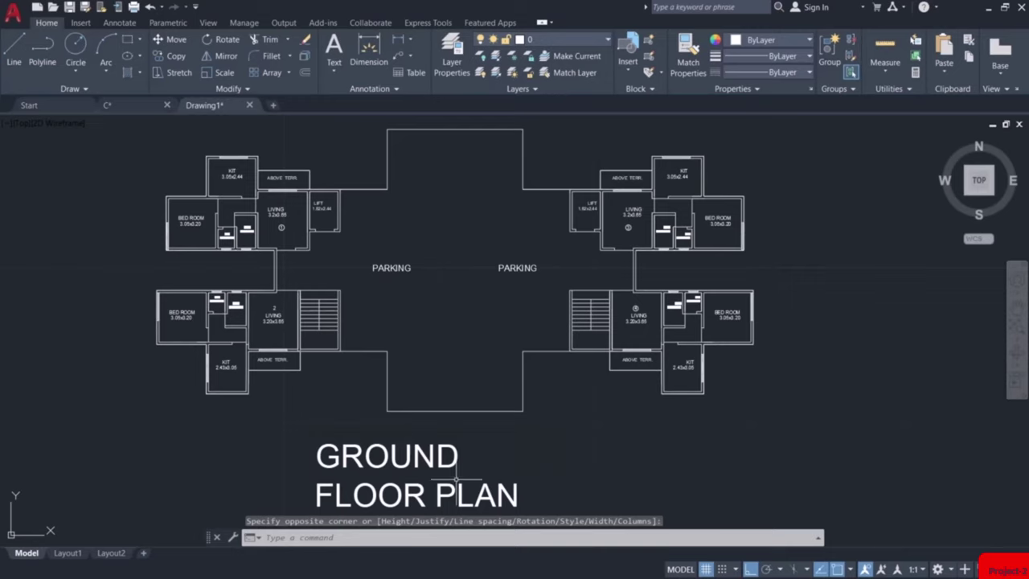
Widen the plan title's text frame so that GROUND FLOOR PLAN fits on a single line
click(443, 459)
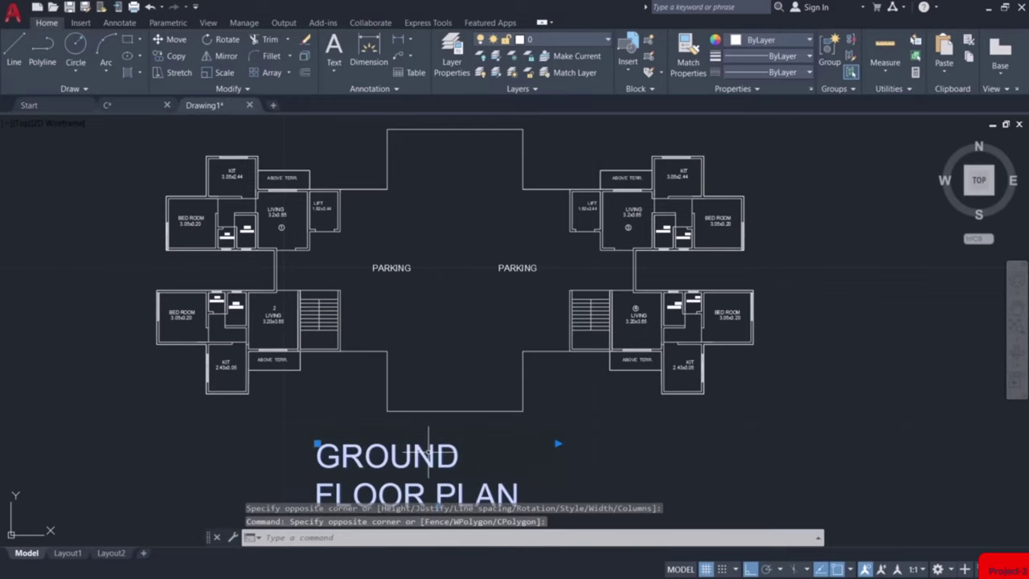
click(442, 456)
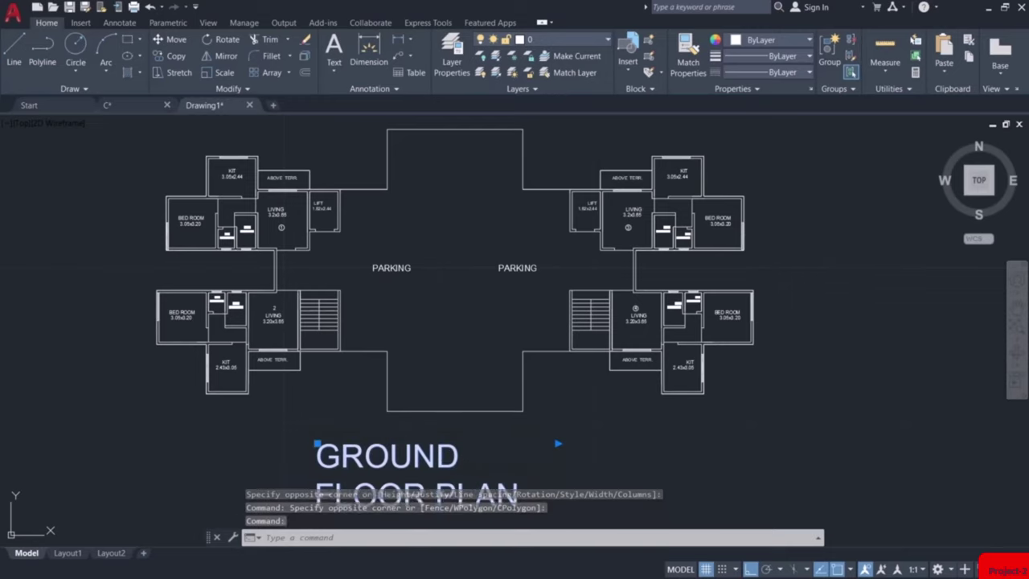
double_click(436, 462)
drag(557, 469, 687, 471)
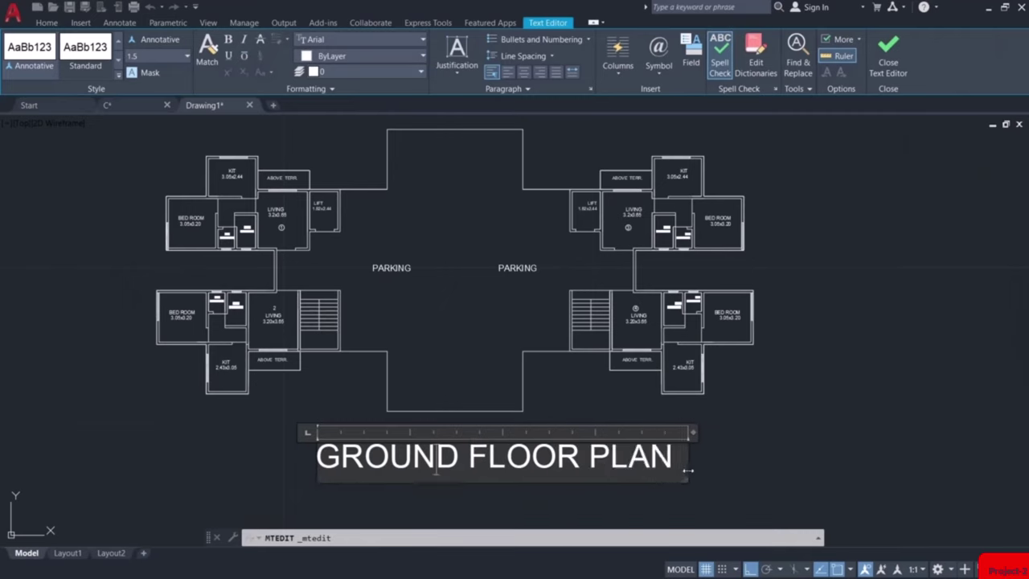
Finish editing the GROUND FLOOR PLAN title and move it sideways so it is centred beneath the parking outline
click(267, 454)
click(378, 462)
click(318, 442)
click(274, 443)
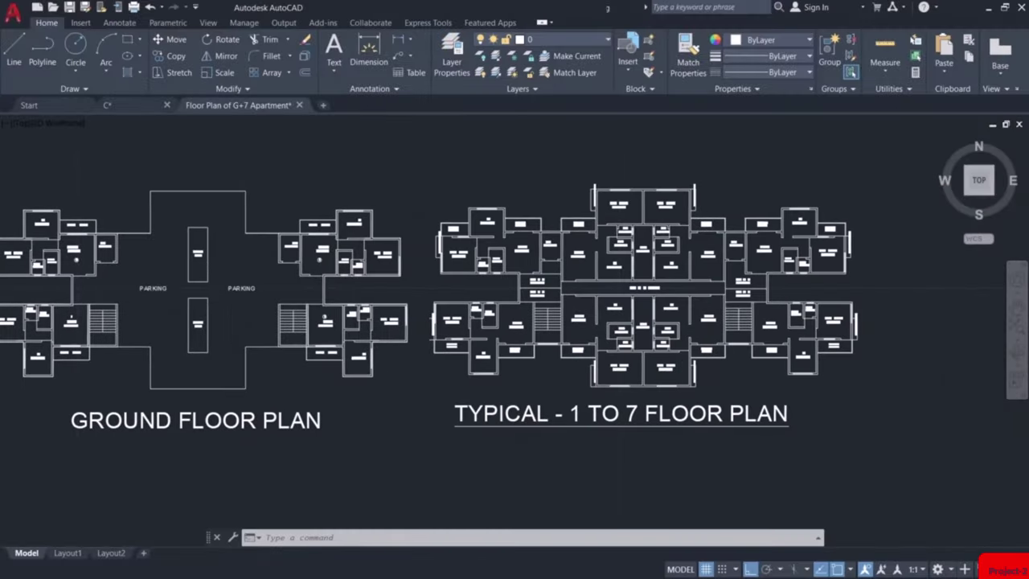
In the Floor Plan of G+7 Apartment drawing, compare the layouts of the ground floor plan and the typical 1 to 7 floor plan
scroll(619, 345, up, 3)
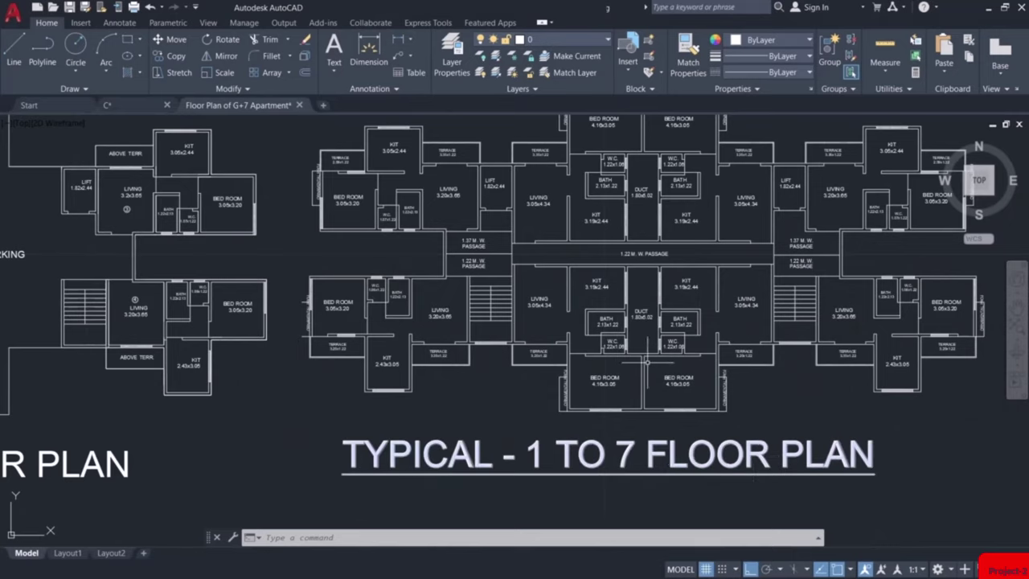
scroll(648, 362, down, 2)
middle_drag(178, 310, 358, 319)
scroll(304, 314, up, 3)
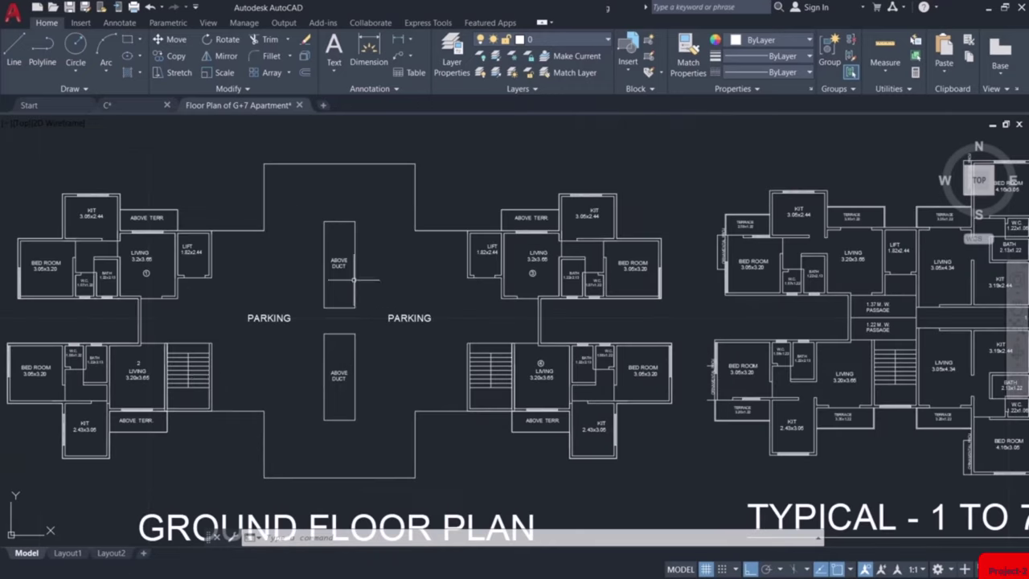
scroll(434, 354, down, 3)
scroll(528, 336, up, 2)
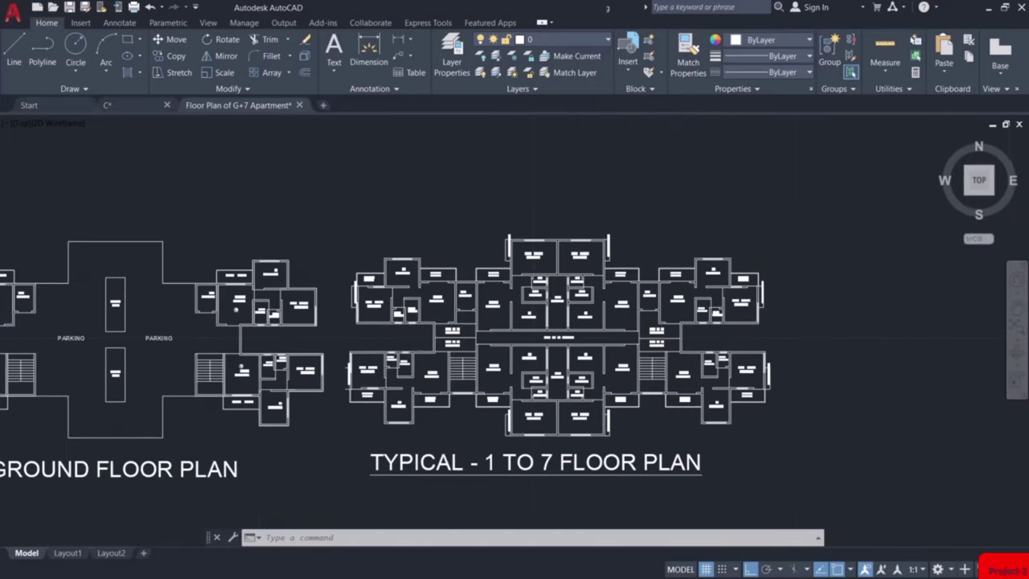
scroll(528, 337, up, 2)
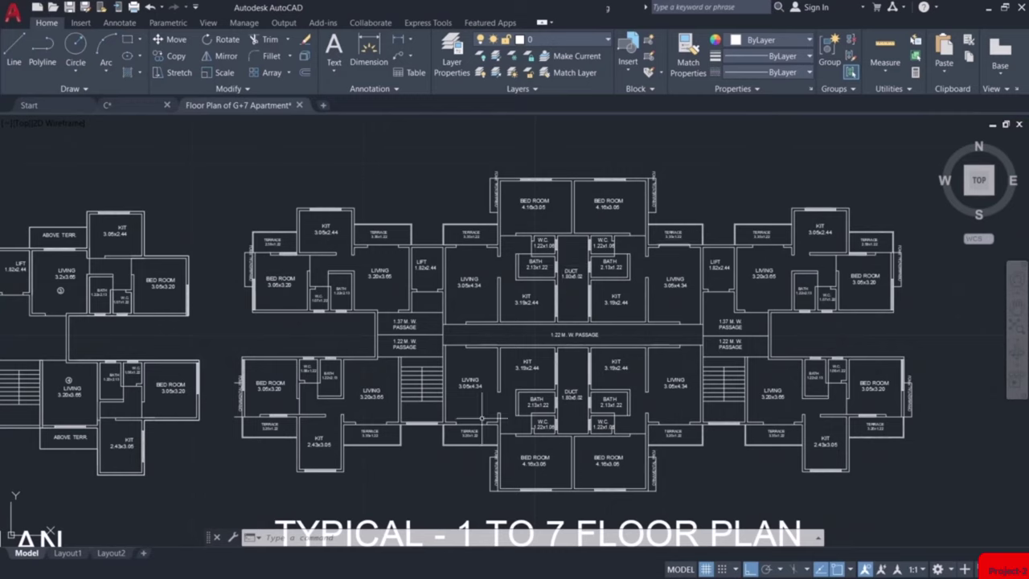
Examine the central and side passages linking the units, lifts and staircases on the typical floor plan
scroll(452, 346, up, 5)
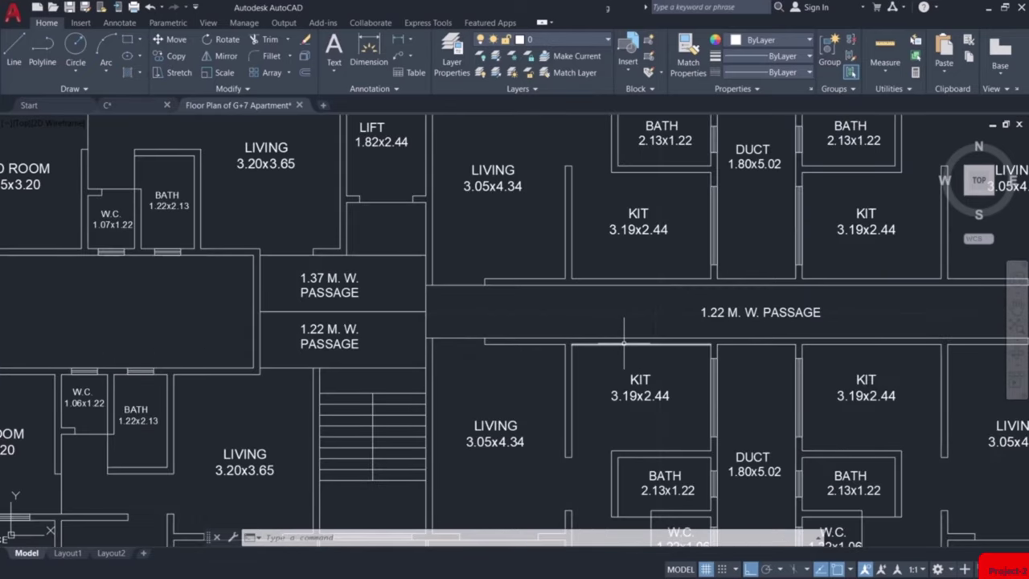
middle_drag(630, 342, 452, 329)
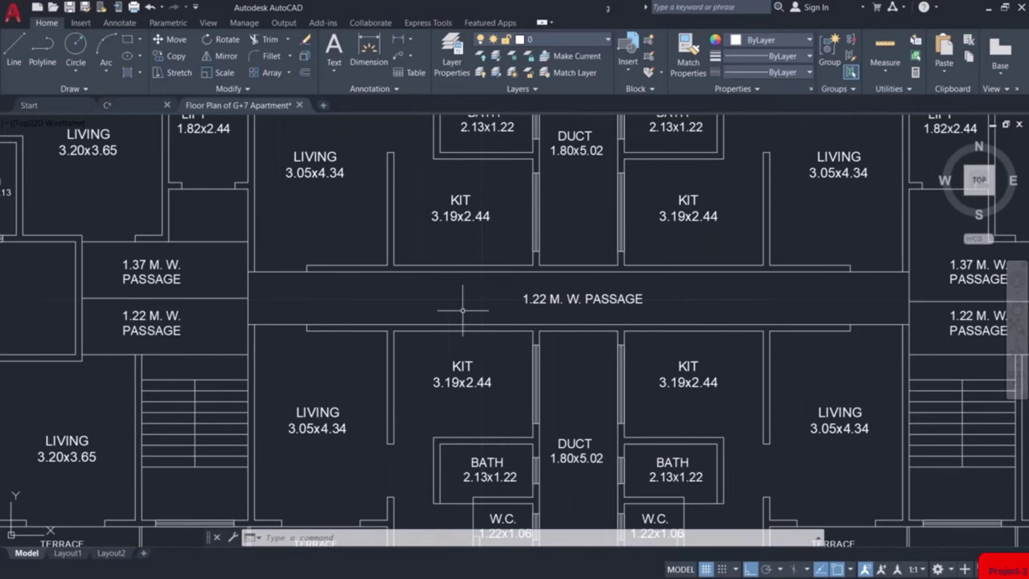
middle_drag(375, 308, 701, 301)
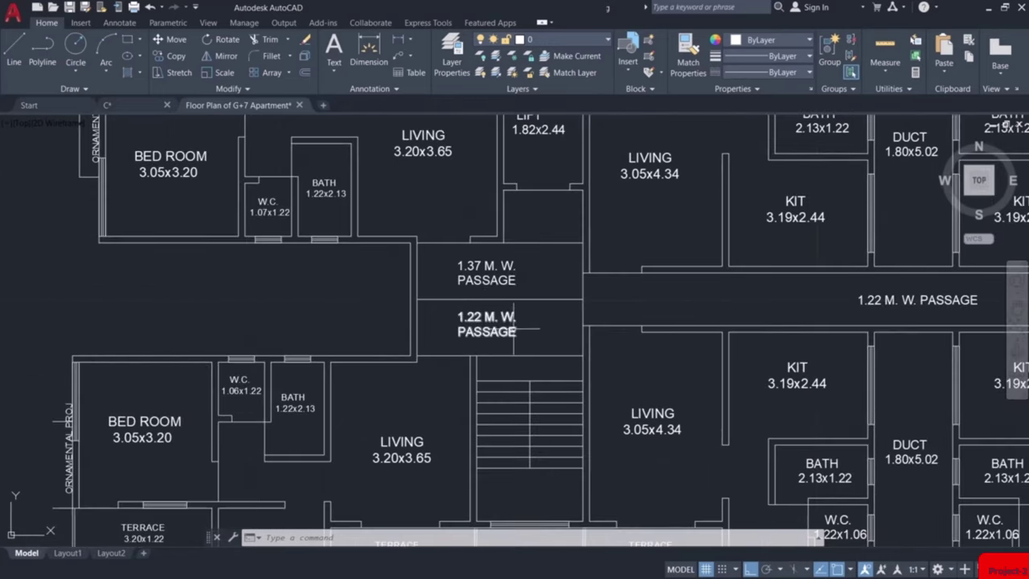
scroll(515, 331, down, 4)
middle_drag(797, 316, 678, 300)
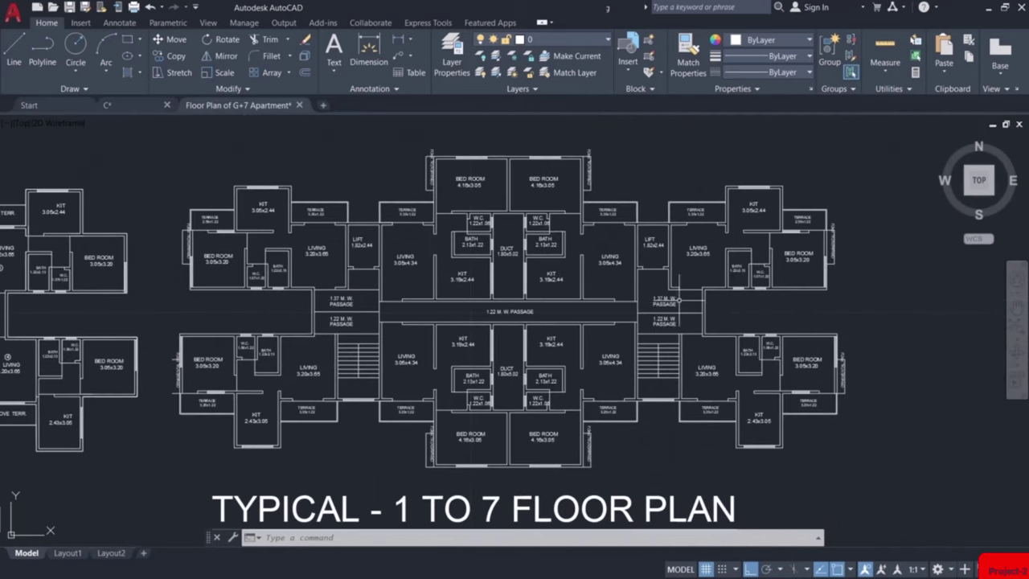
scroll(678, 300, up, 4)
scroll(658, 331, down, 4)
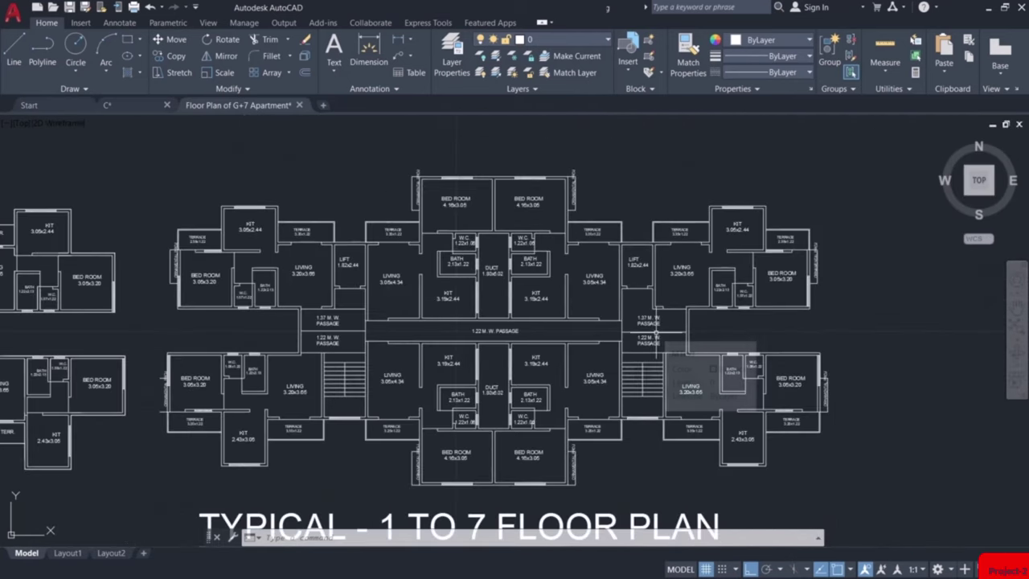
scroll(626, 389, down, 2)
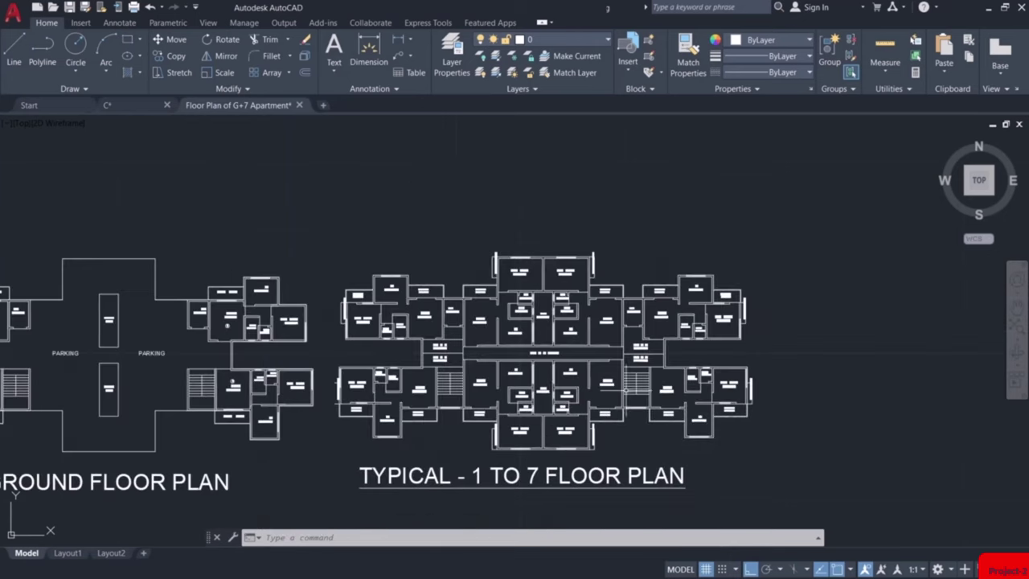
mouse_move(460, 401)
middle_down()
mouse_move(590, 348)
mouse_move(627, 347)
middle_up()
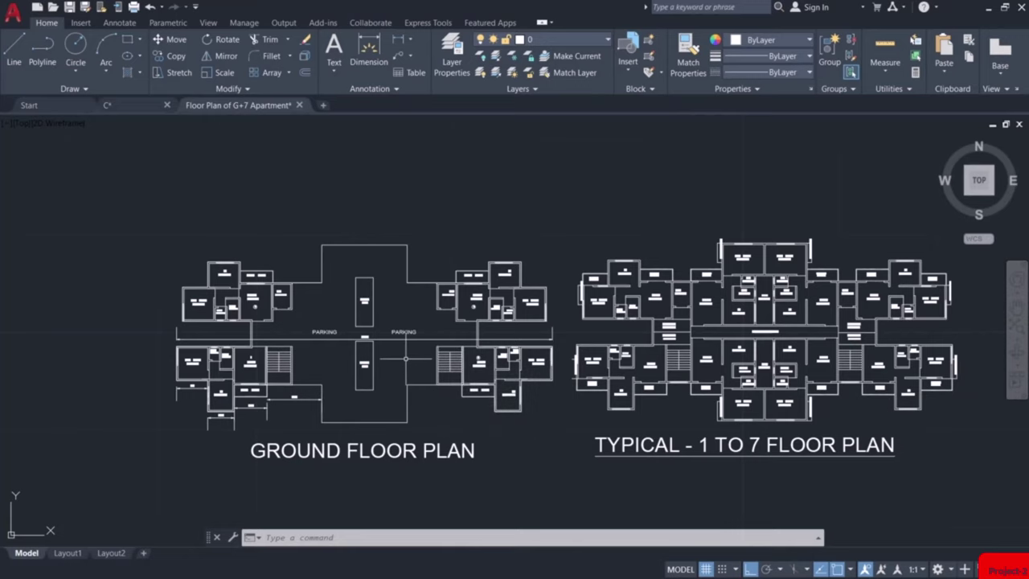
Examine the overall width dimension and the lower dimension chain on the ground floor plan
middle_drag(406, 360, 428, 310)
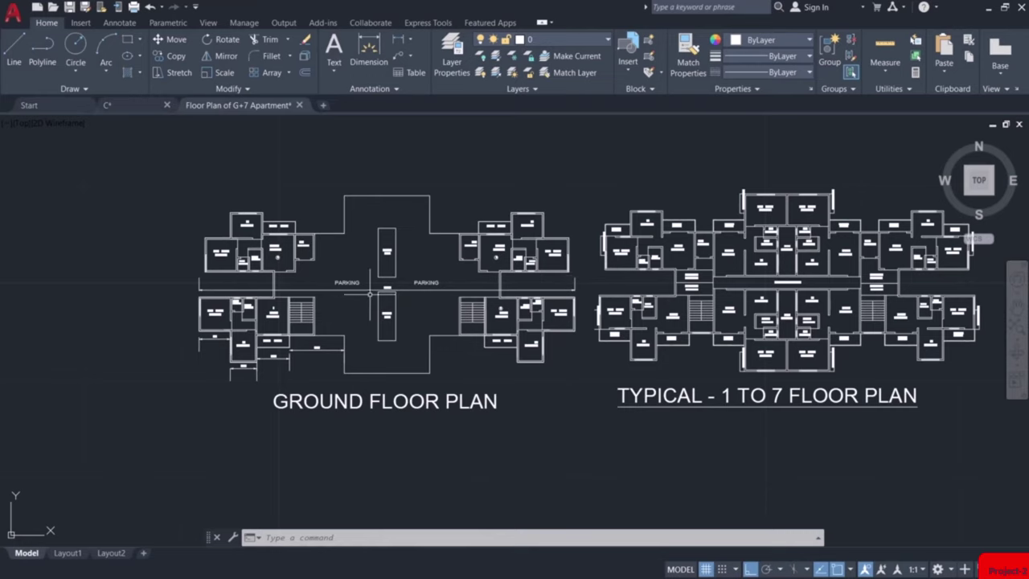
scroll(378, 288, up, 6)
scroll(434, 277, up, 2)
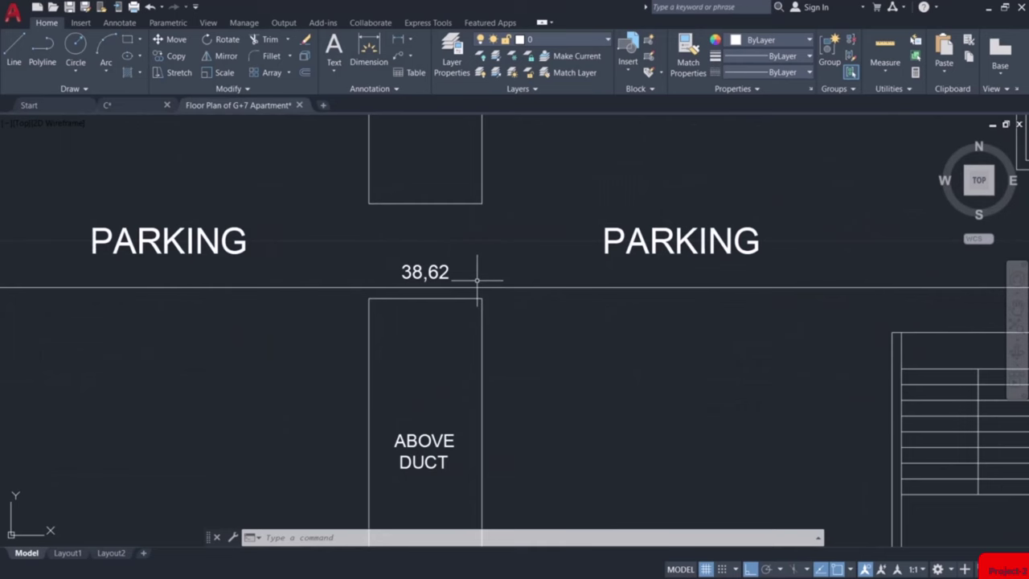
scroll(477, 280, down, 6)
middle_drag(504, 316, 505, 233)
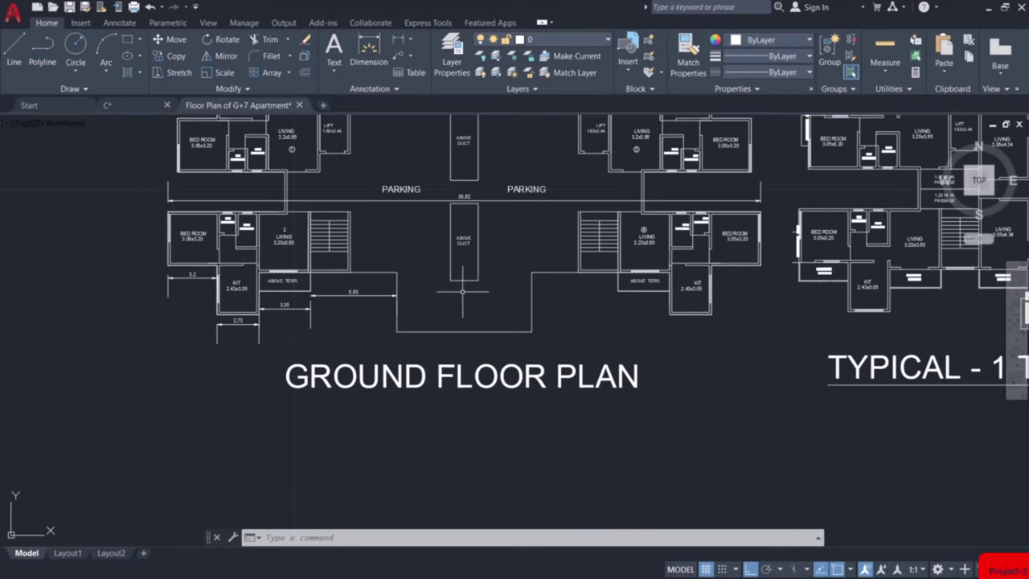
scroll(424, 225, down, 3)
middle_drag(425, 225, 452, 384)
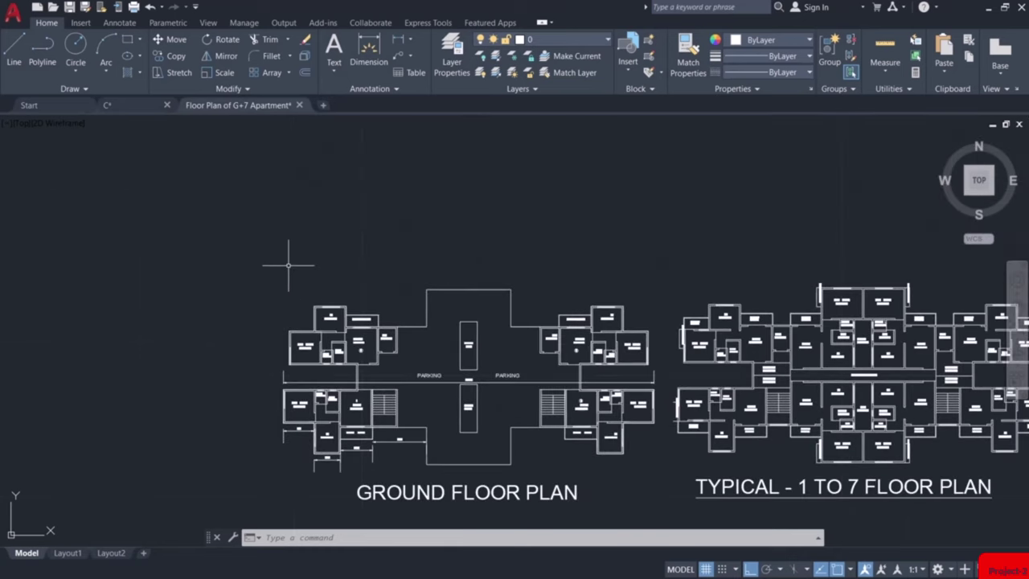
Draw a horizontal line 38.62 long above the ground floor plan, matching the plan's overall width
scroll(466, 388, up, 5)
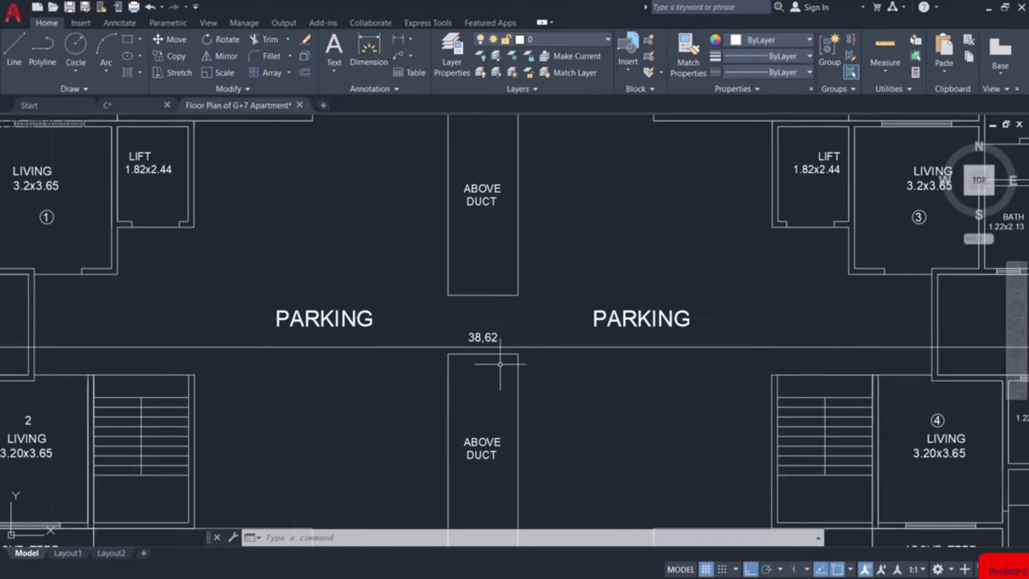
scroll(480, 348, down, 4)
middle_drag(399, 234, 398, 311)
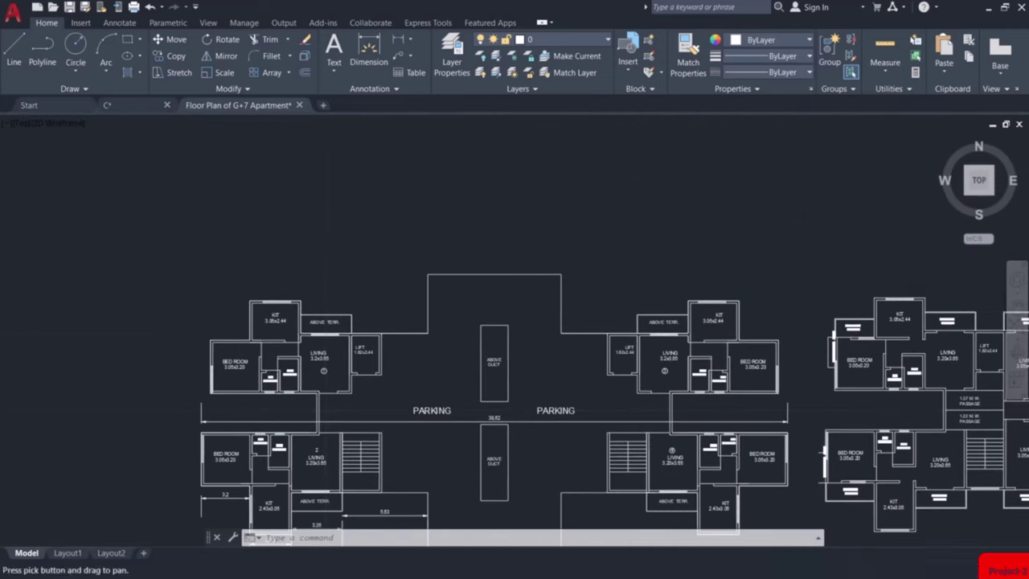
text(l)
key(Return)
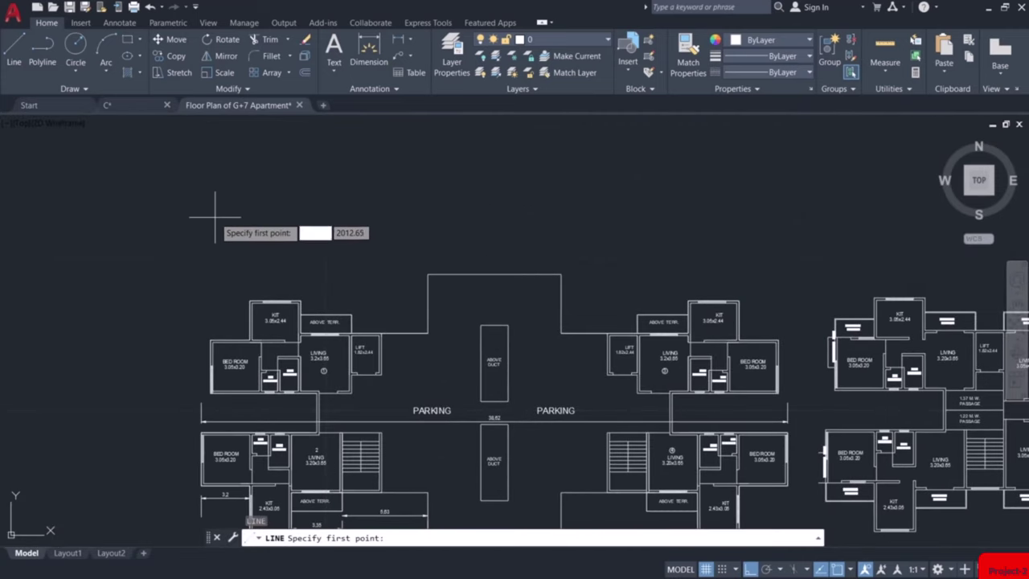
click(215, 215)
text(38)
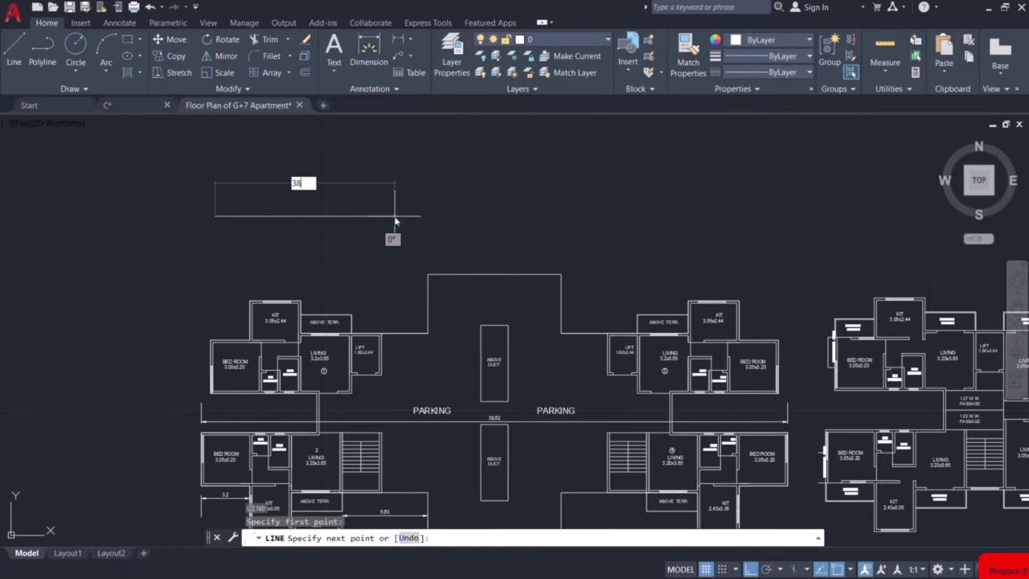
text(.62)
key(Return)
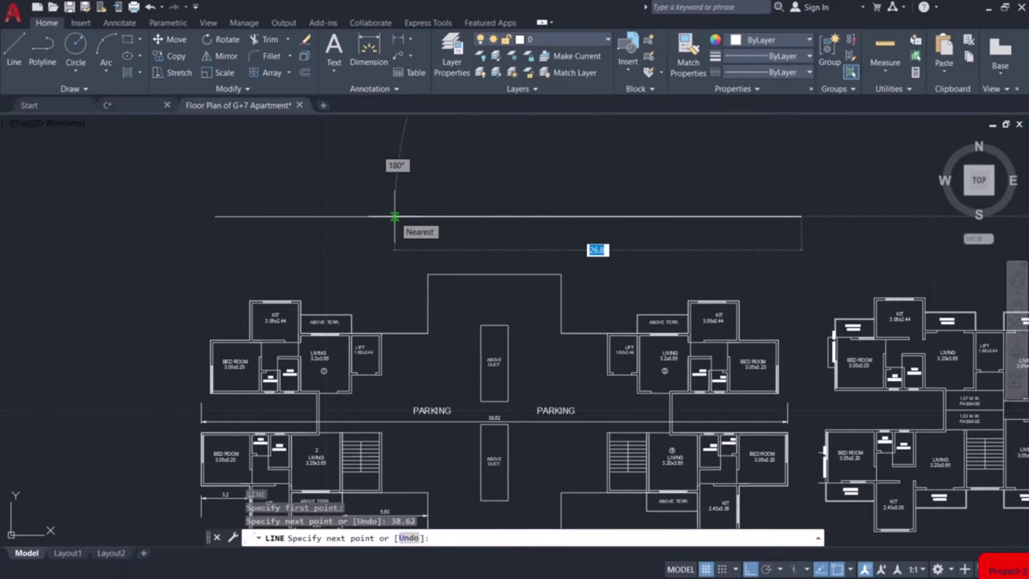
key(Escape)
Draw a vertical line 24 long upward from the left end of the horizontal line above the ground floor plan
scroll(524, 242, down, 4)
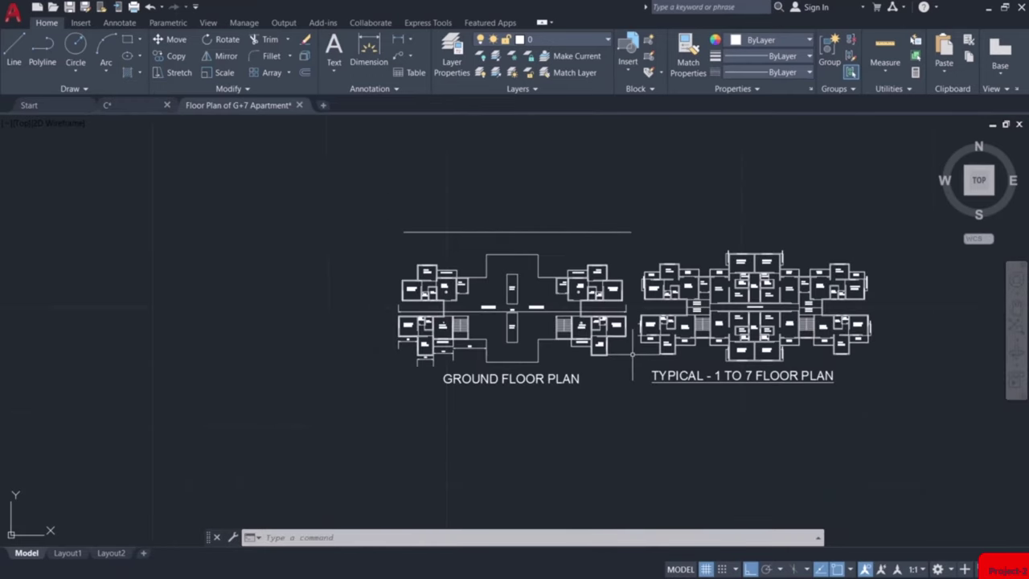
scroll(746, 395, up, 4)
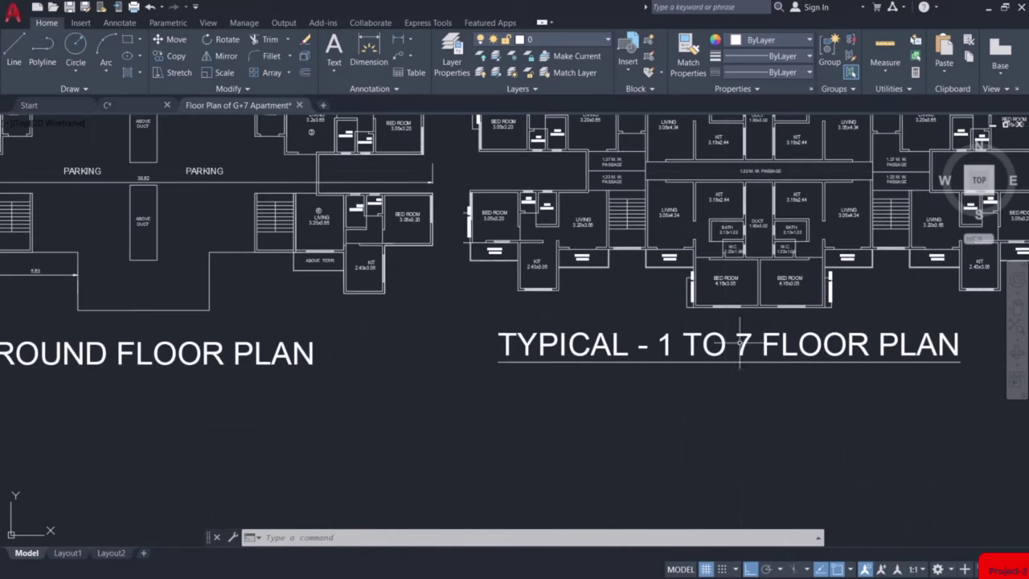
scroll(673, 391, down, 4)
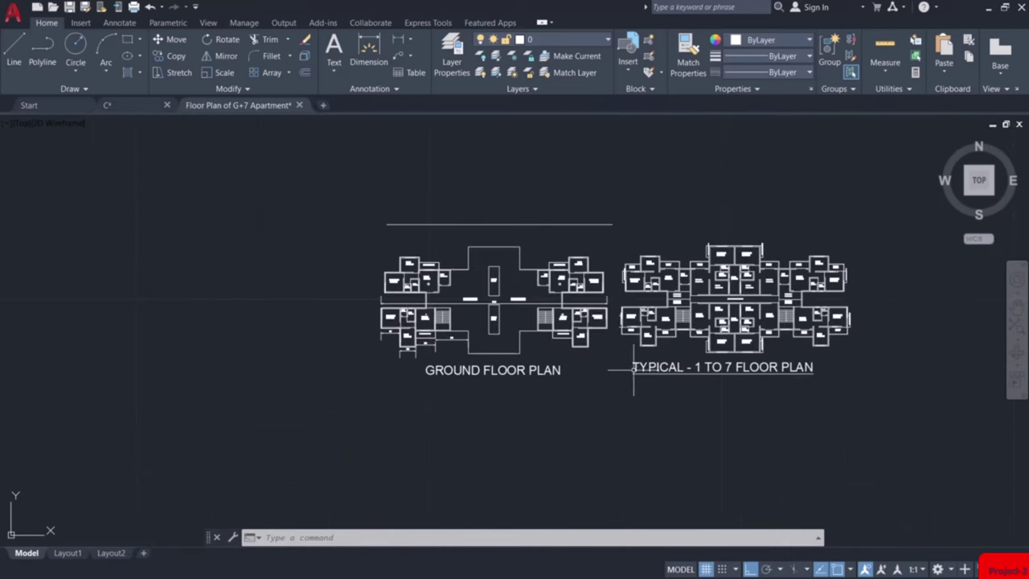
scroll(598, 358, up, 3)
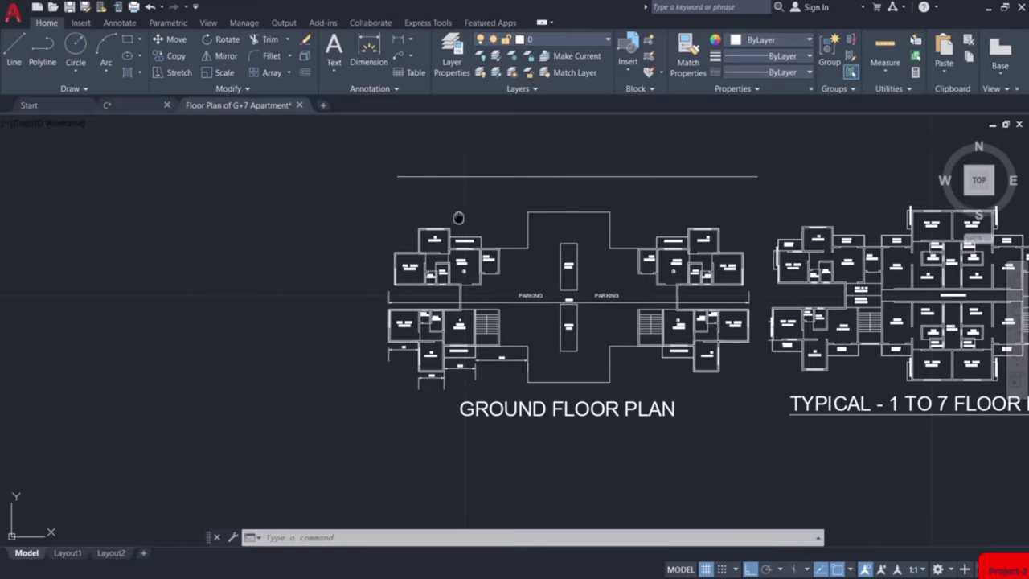
middle_drag(459, 218, 510, 305)
scroll(507, 314, up, 2)
text(l)
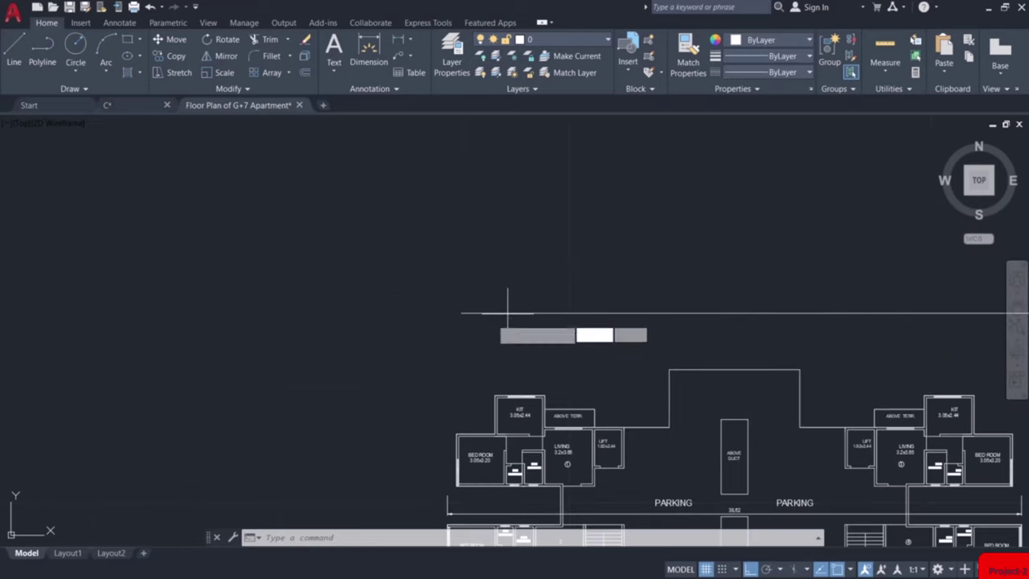
key(Return)
click(460, 313)
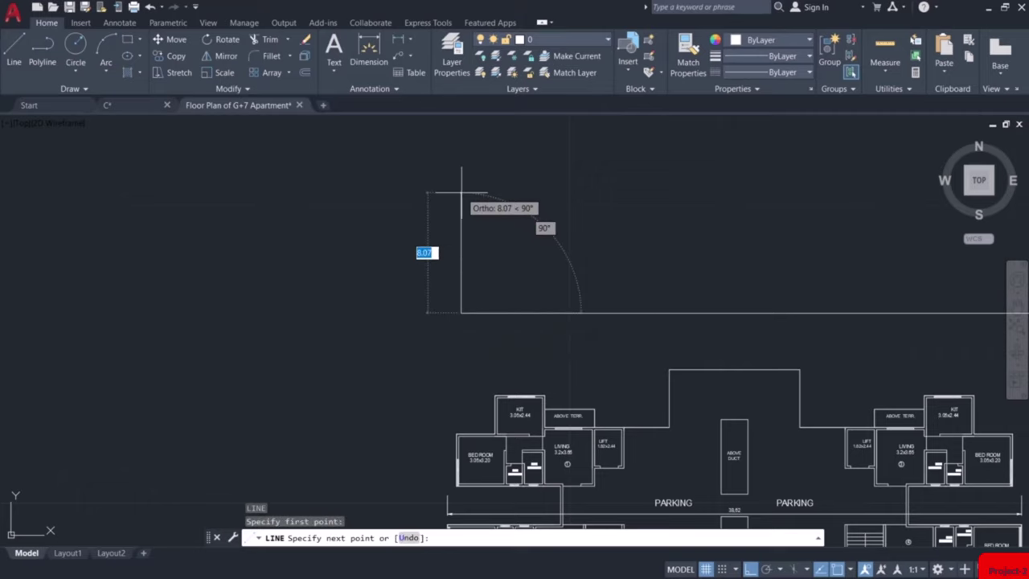
text(24)
key(Return)
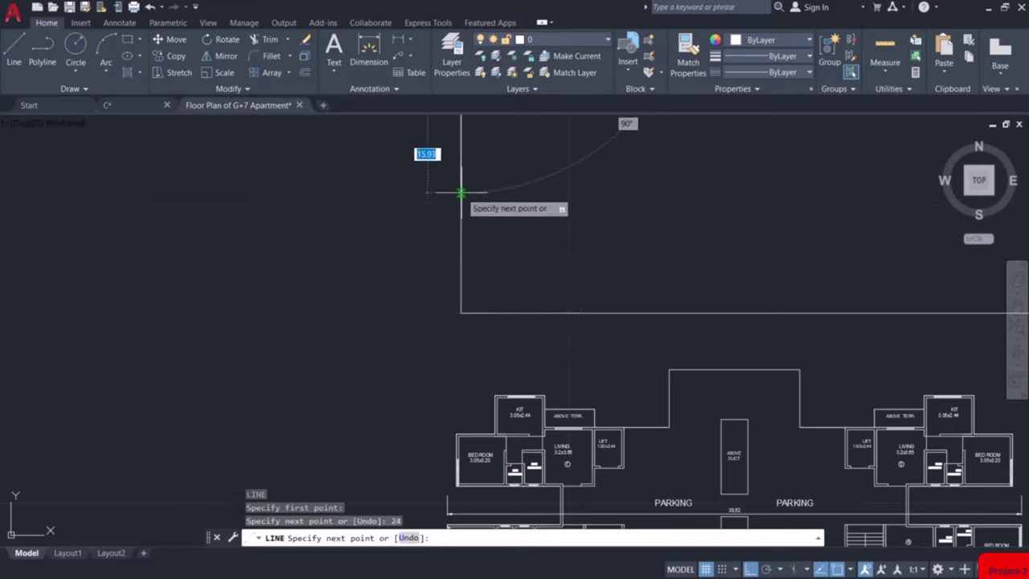
key(Escape)
Examine the dimensions along the ground floor plan's lower-left edge, from the bedroom and kitchen to the terrace and parking outline
scroll(462, 193, down, 3)
middle_drag(517, 177, 486, 233)
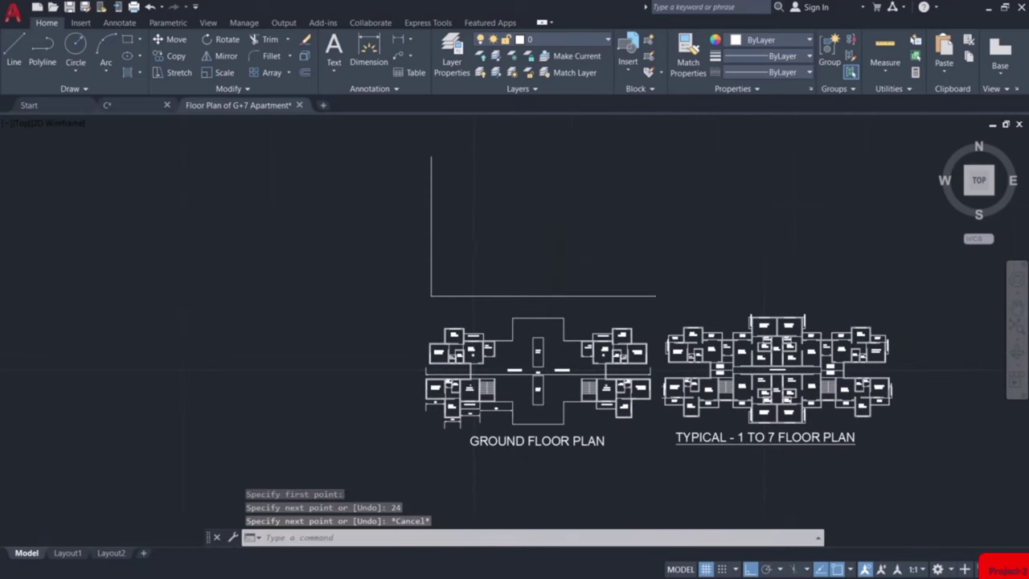
scroll(495, 351, up, 5)
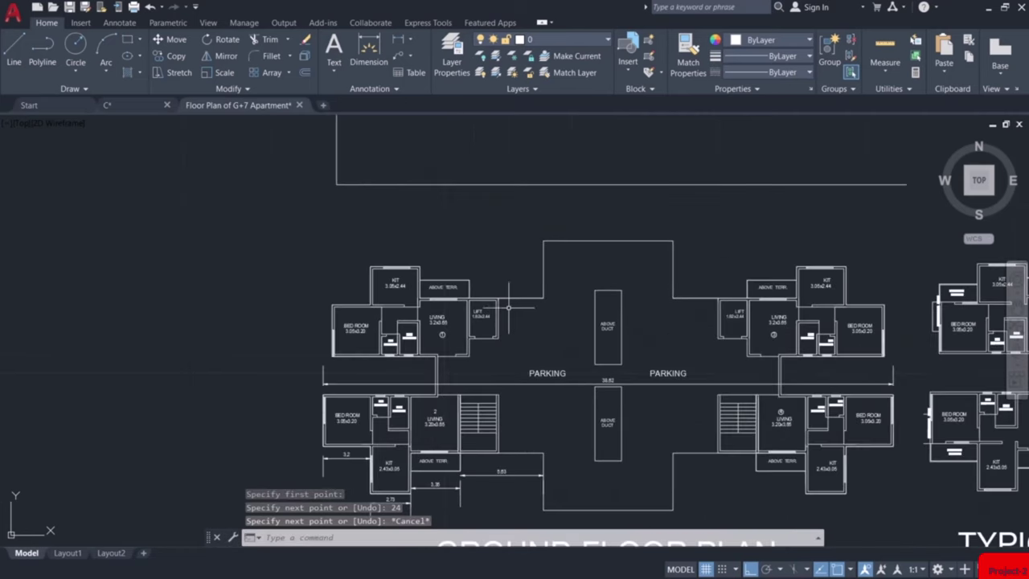
scroll(493, 331, up, 3)
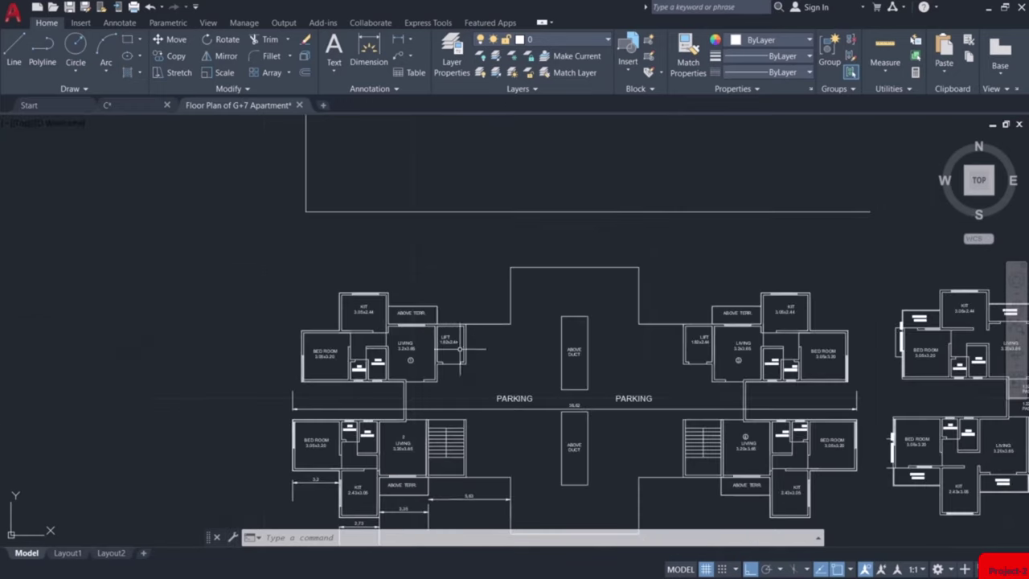
scroll(450, 346, down, 8)
scroll(418, 260, down, 3)
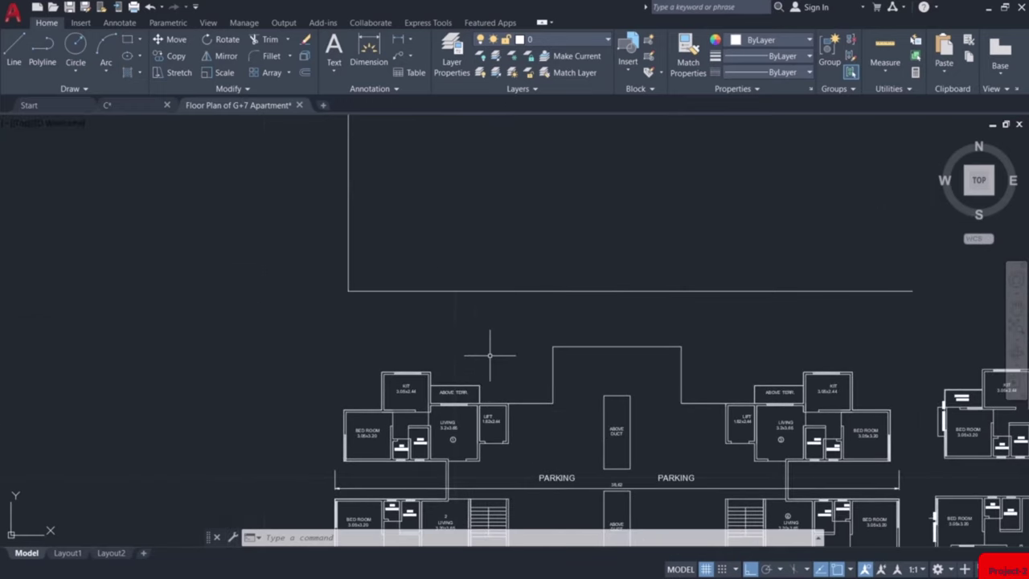
scroll(499, 417, down, 5)
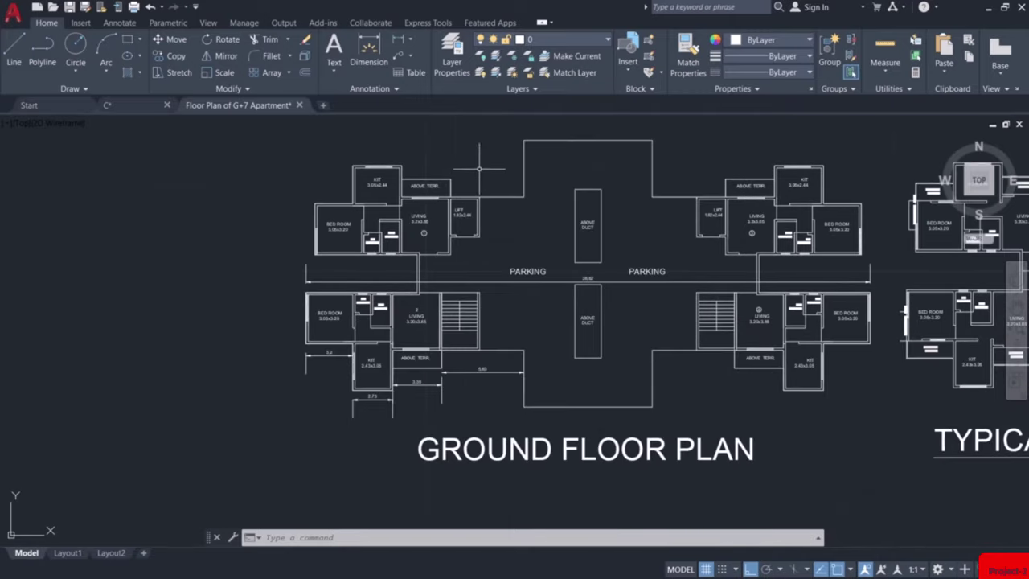
scroll(422, 398, up, 6)
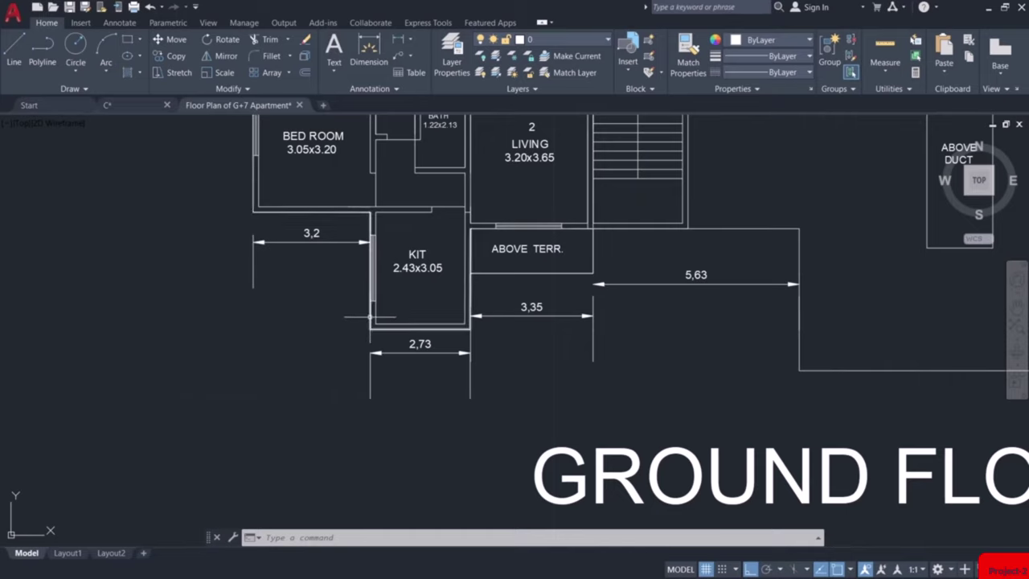
mouse_move(371, 318)
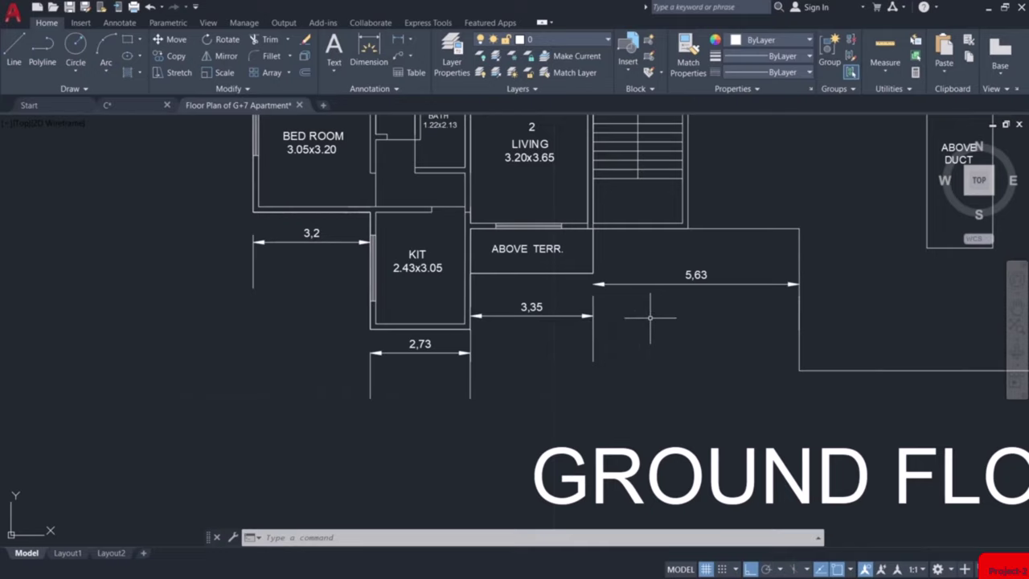
Offset the 24-long vertical line above the ground floor plan 3.2 to the right
scroll(648, 318, down, 4)
middle_drag(617, 210, 610, 378)
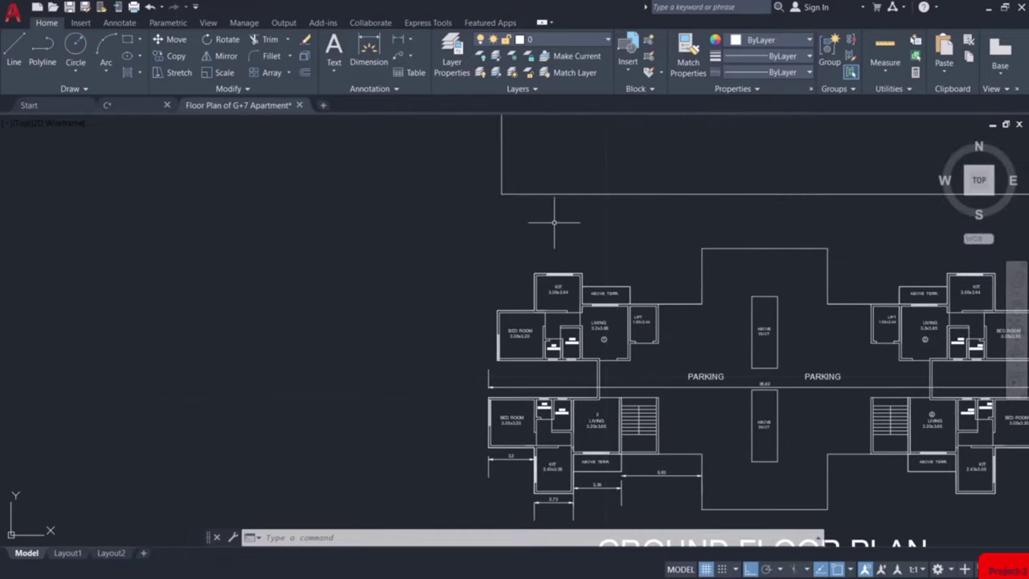
middle_drag(554, 217, 523, 370)
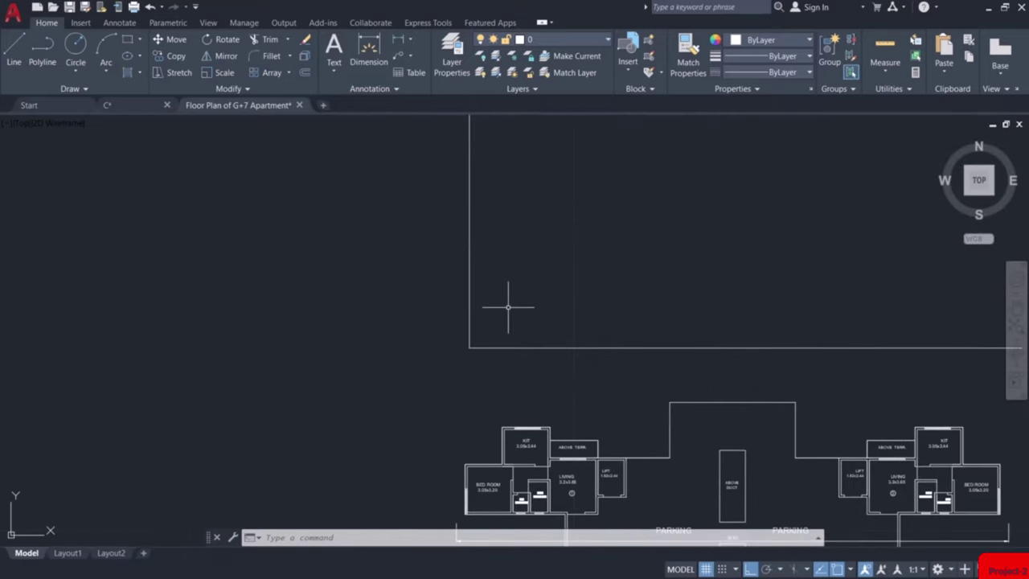
text(o)
key(Return)
text(3.)
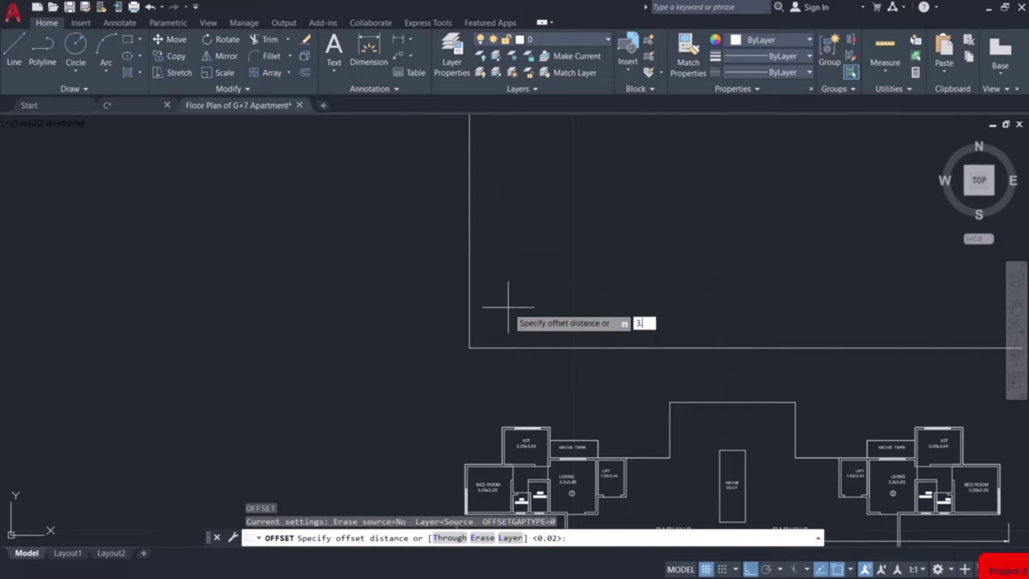
text(2)
key(Return)
click(469, 294)
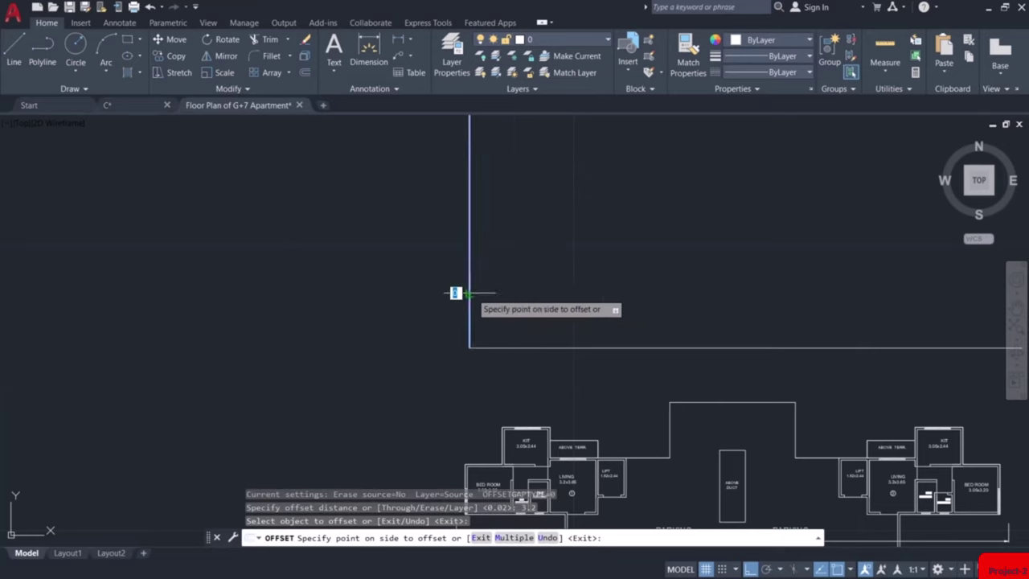
click(522, 293)
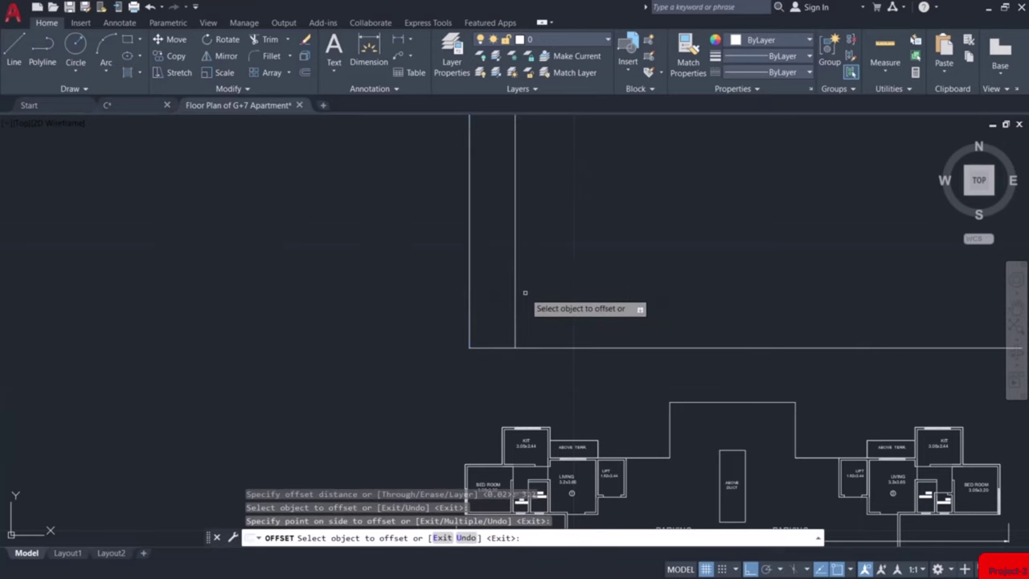
key(Return)
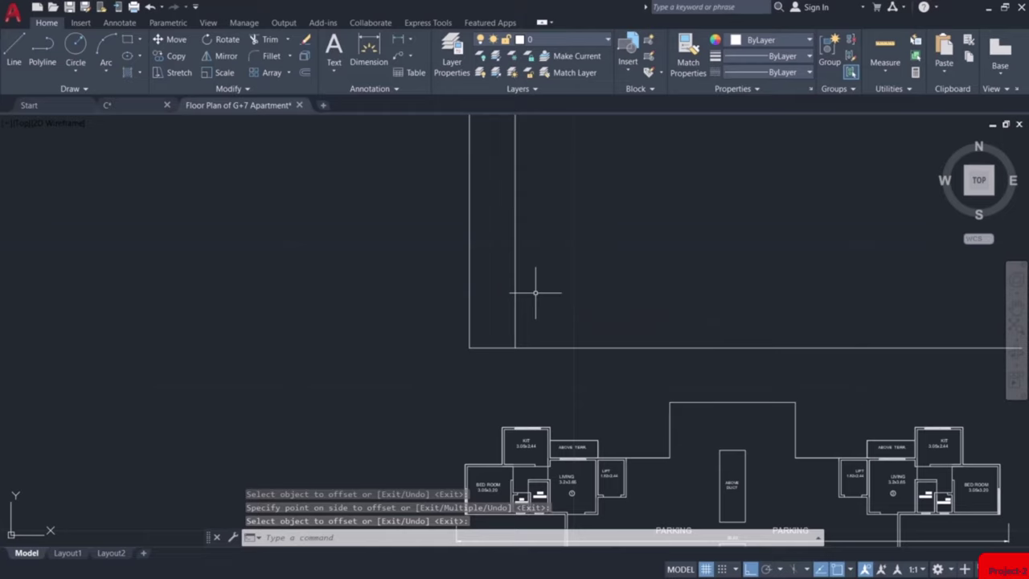
Offset the second vertical line 2.73 to the right to mark the kitchen width
key(Return)
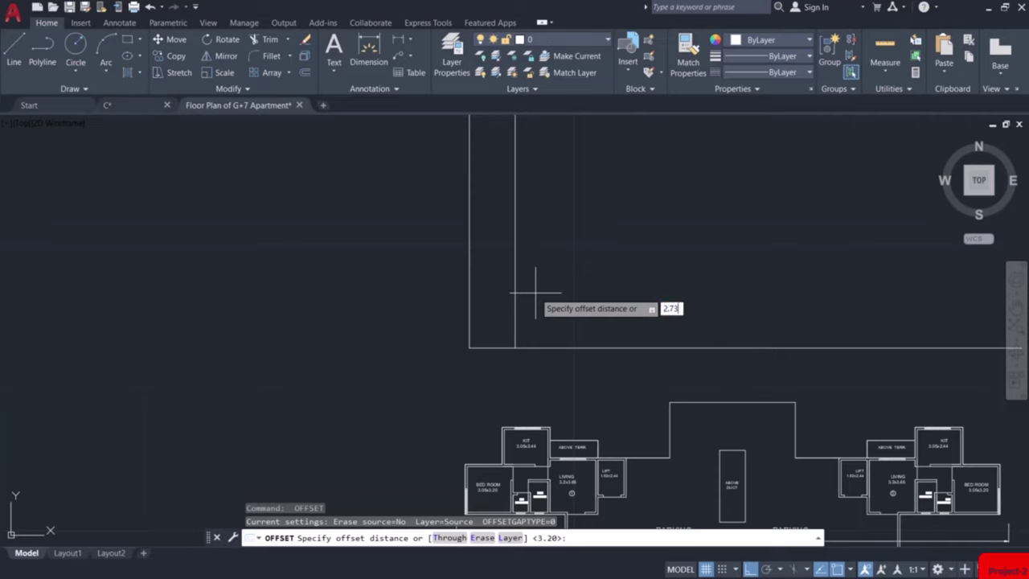
key(Return)
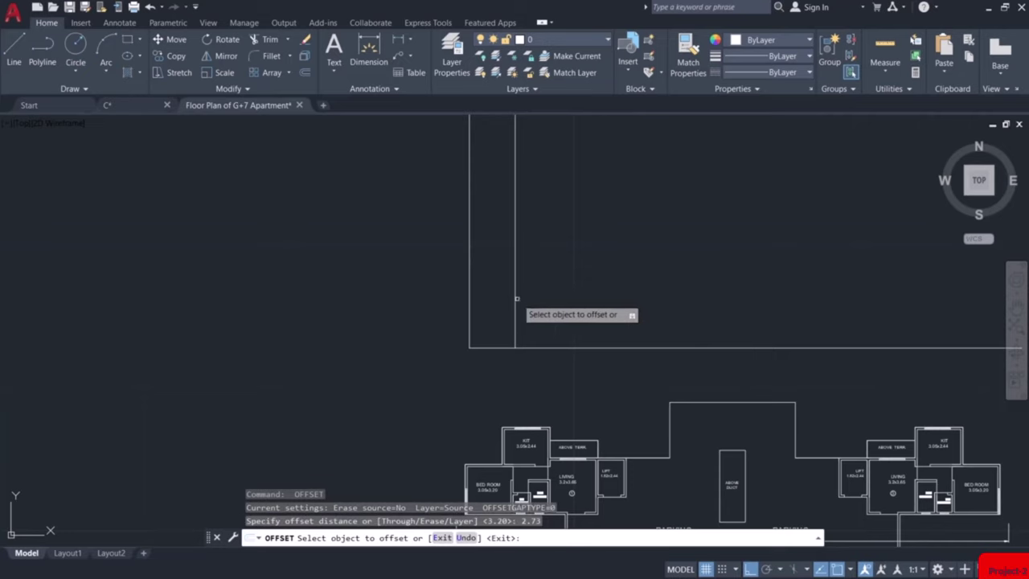
click(517, 299)
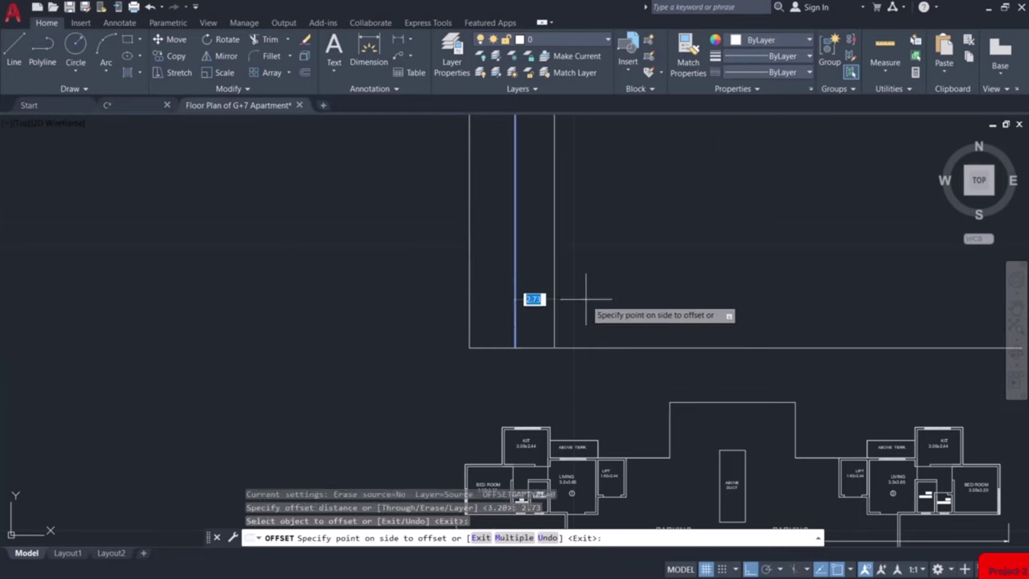
click(555, 299)
middle_drag(585, 299, 514, 303)
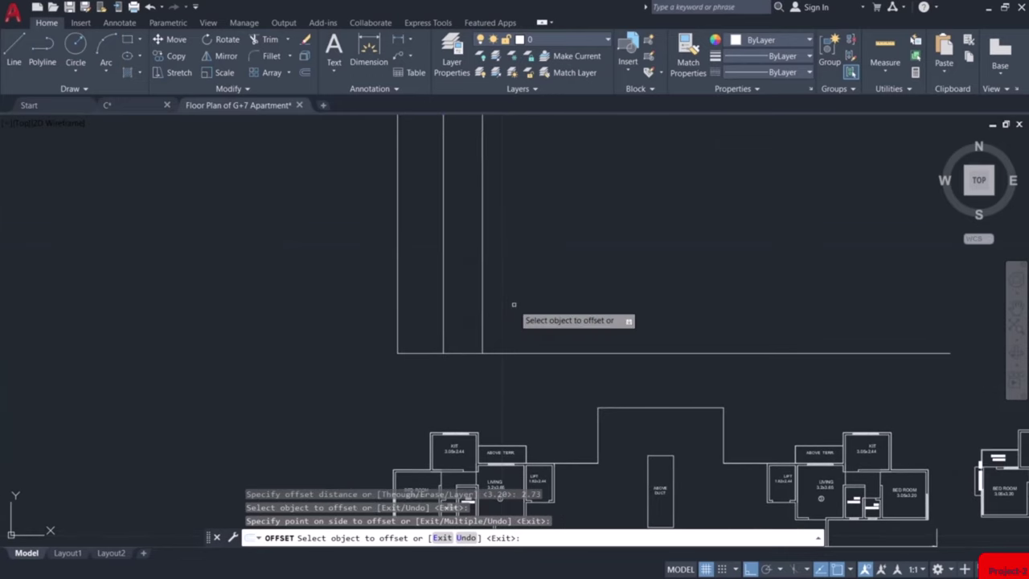
key(Return)
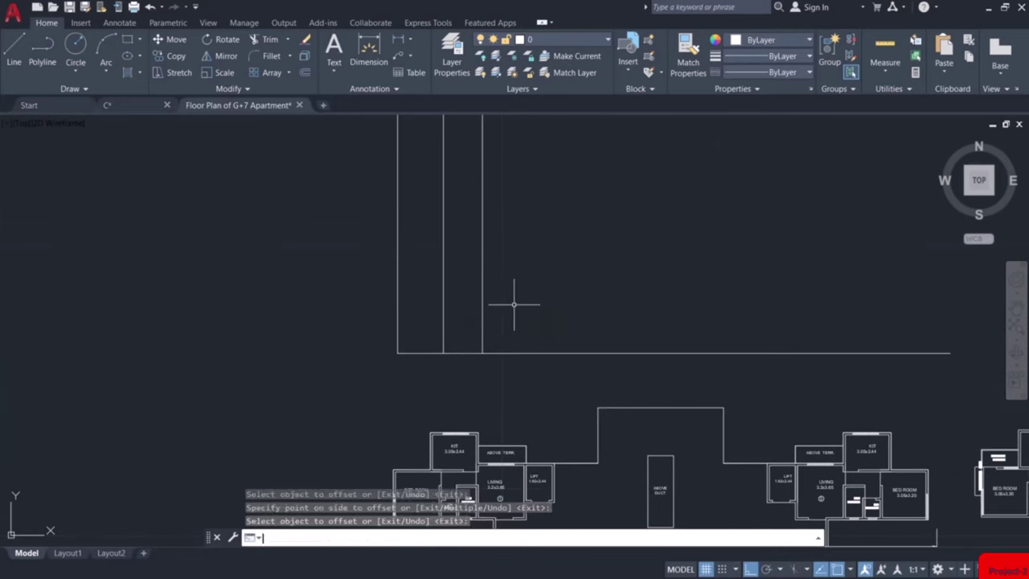
Offset the third vertical line 3.35 to the right to mark the terrace width
key(Return)
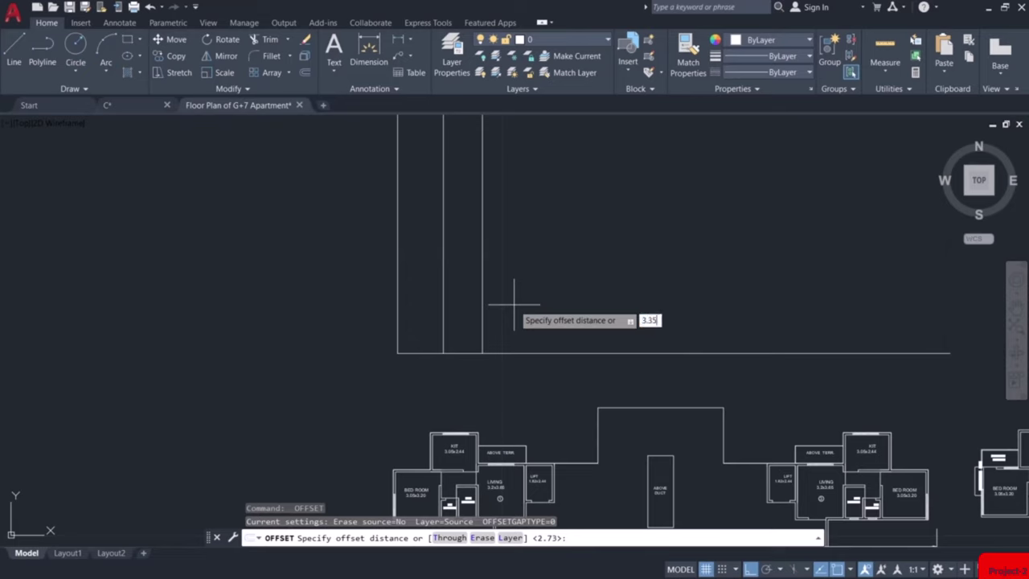
key(Return)
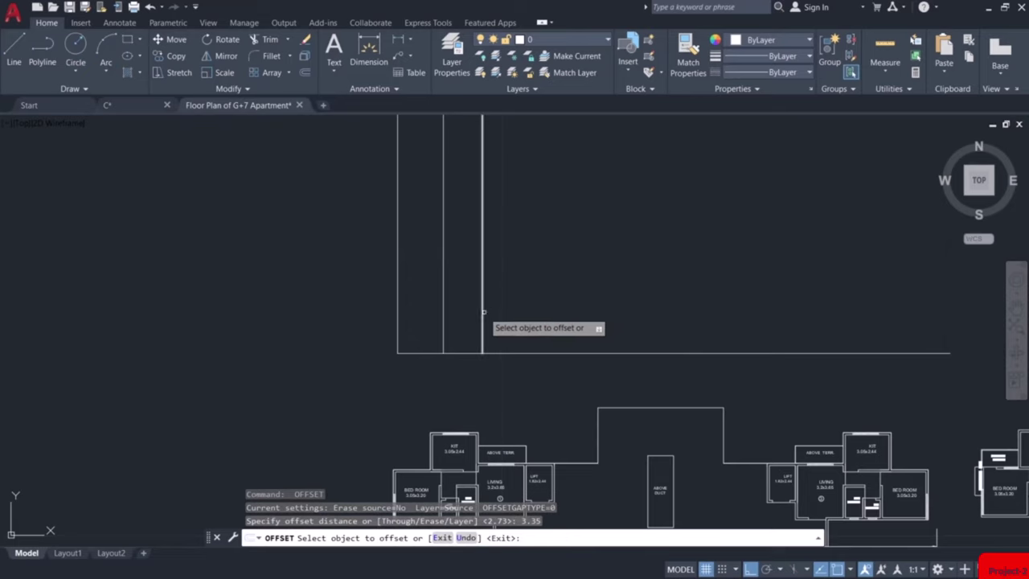
click(483, 314)
click(546, 308)
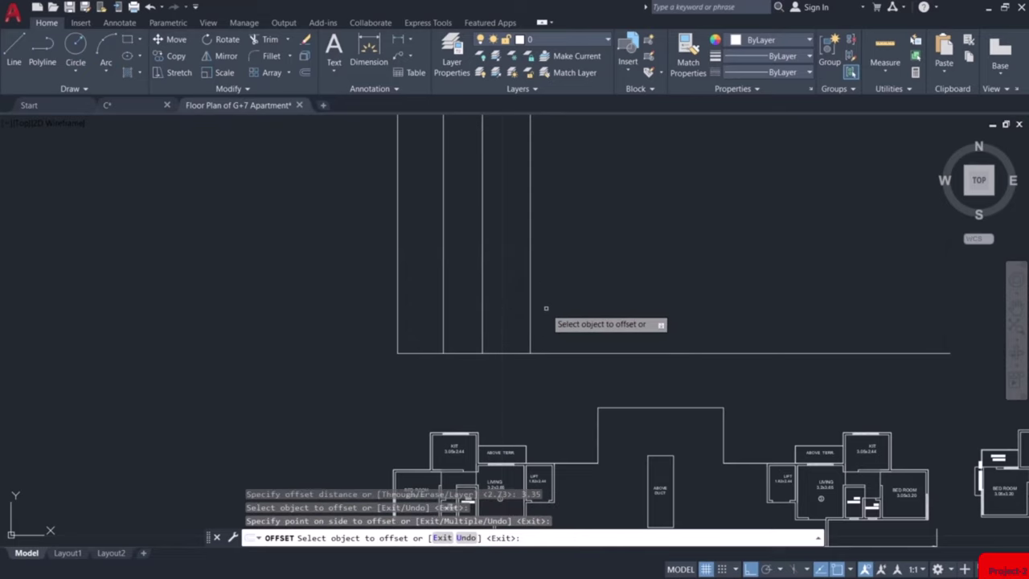
key(Return)
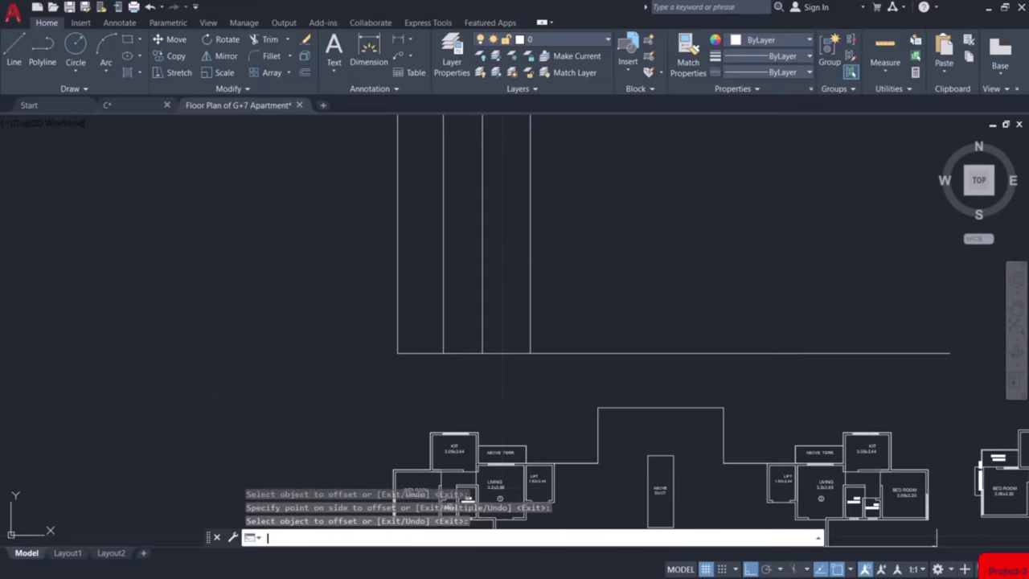
Offset the fourth vertical line 5.63 to the right to mark the start of the projecting parking outline
key(Return)
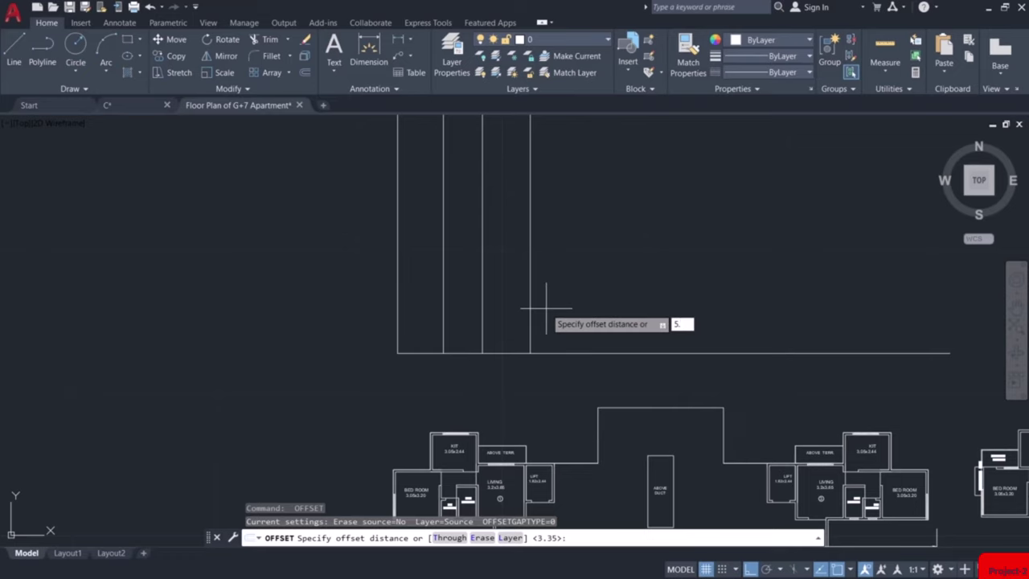
key(Return)
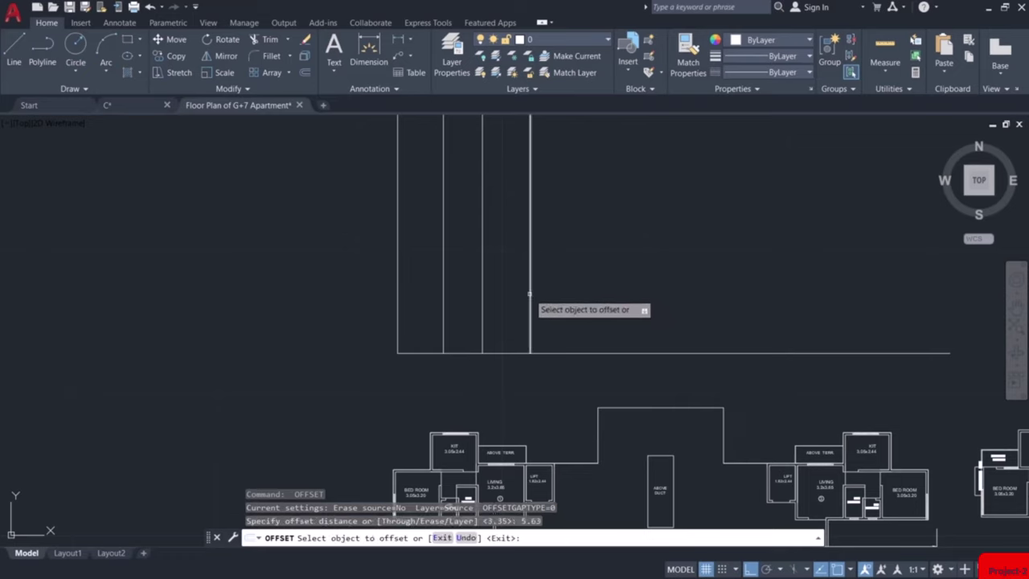
click(530, 302)
click(567, 295)
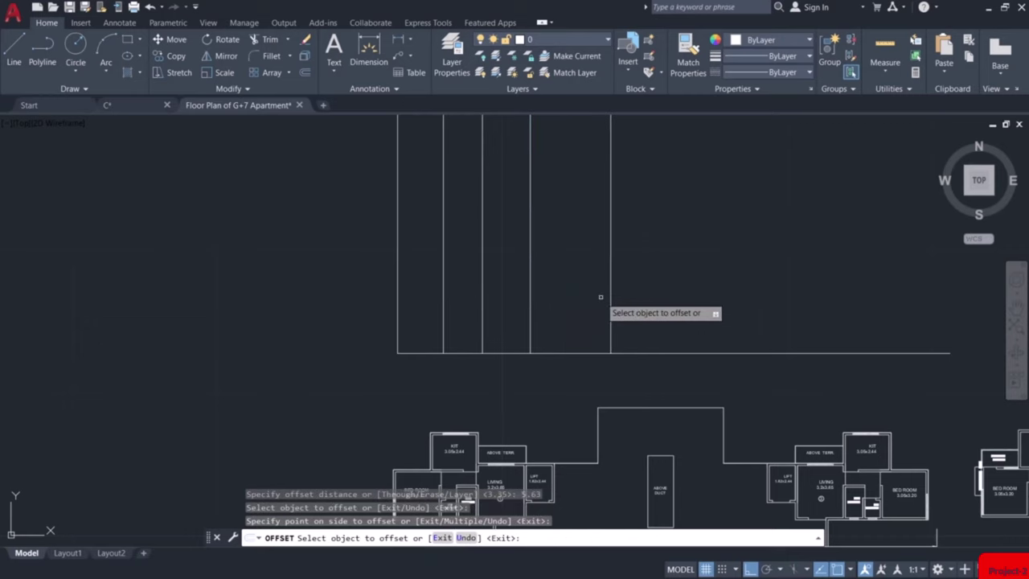
key(Escape)
Mirror the five vertical lines about a vertical axis through the horizontal base line's midpoint, keeping the source lines
scroll(603, 295, down, 4)
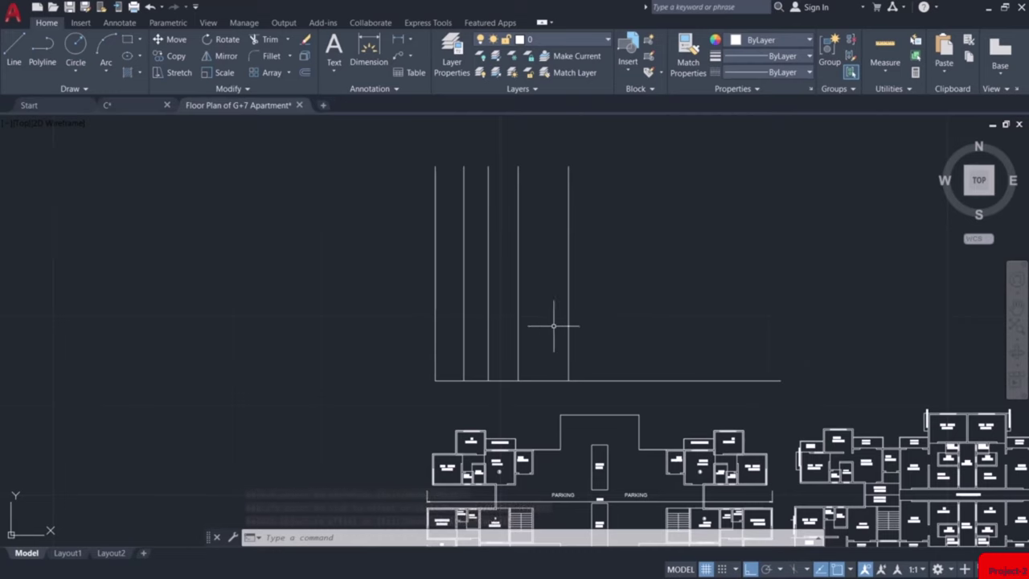
scroll(611, 338, down, 2)
middle_drag(639, 354, 611, 229)
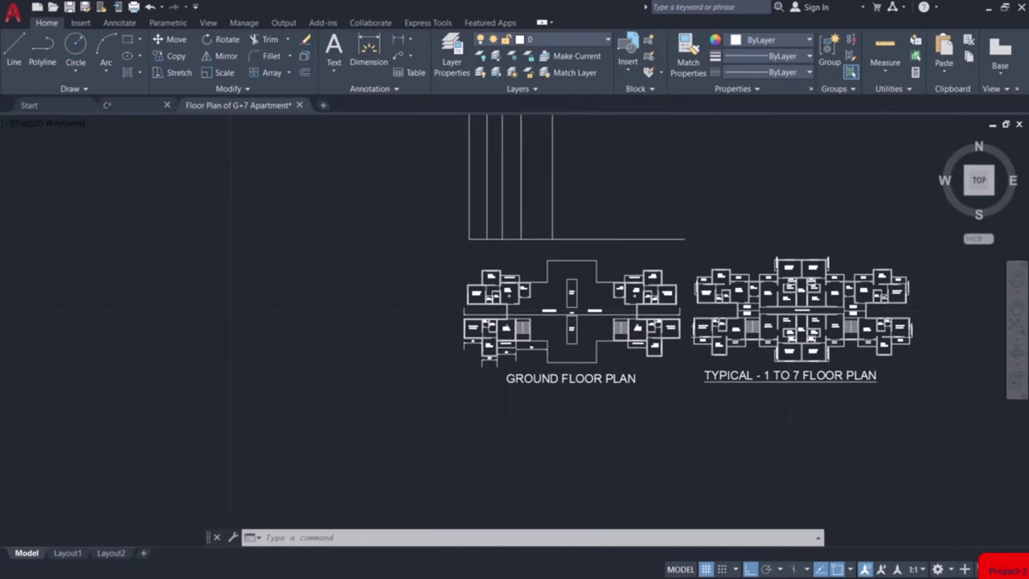
scroll(640, 362, up, 5)
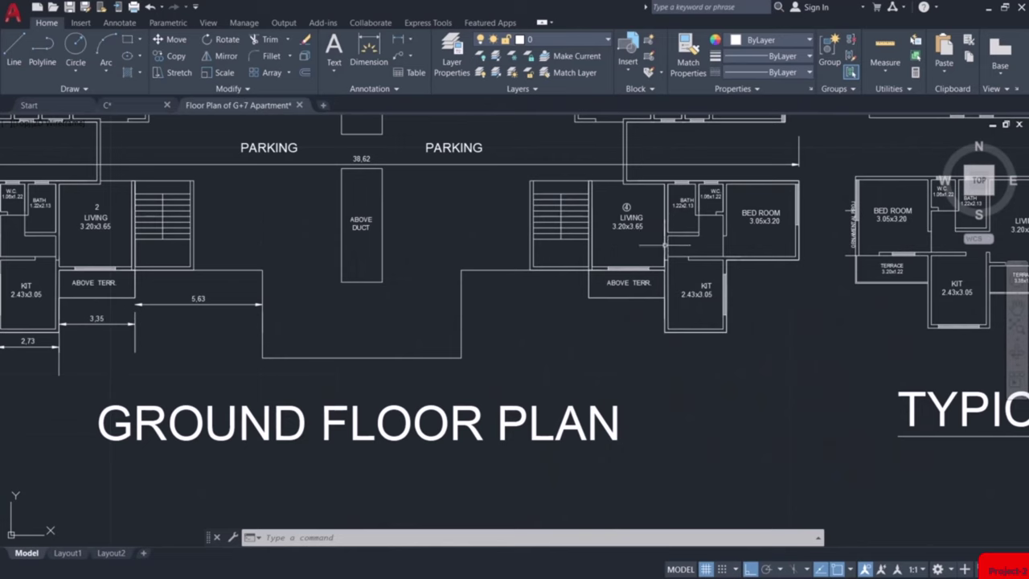
scroll(609, 288, down, 3)
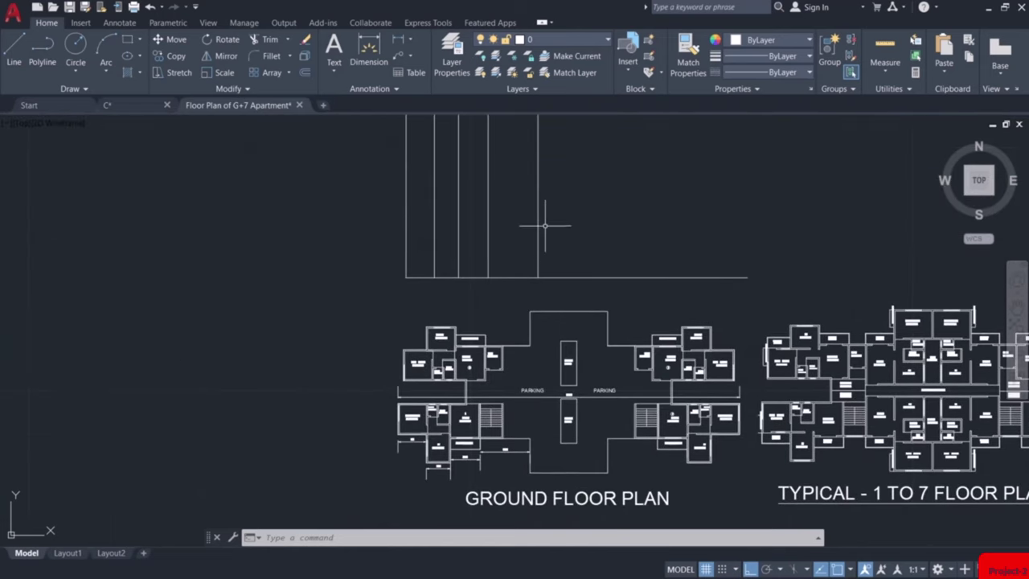
click(551, 184)
click(380, 236)
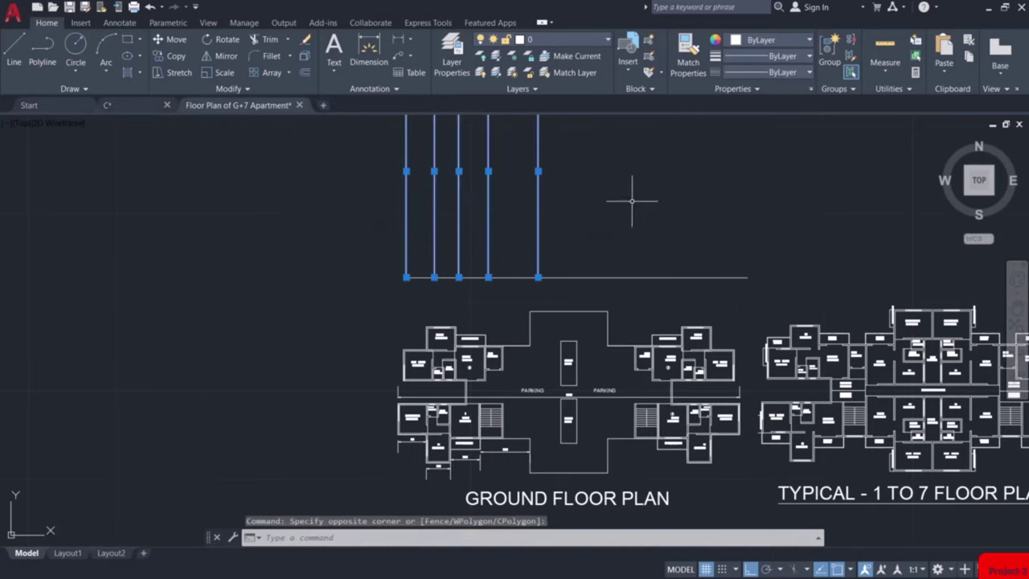
click(221, 55)
scroll(508, 251, up, 4)
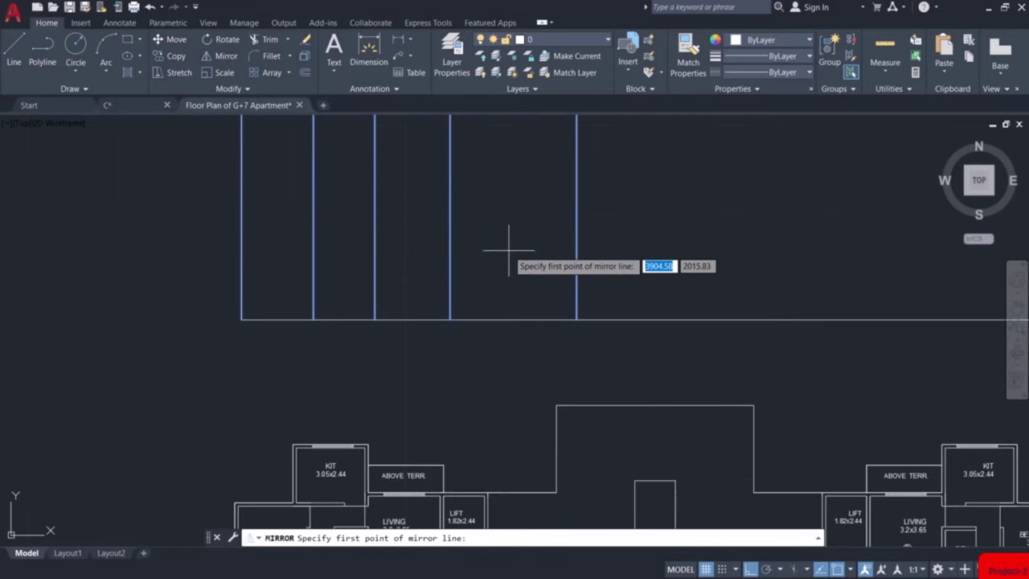
scroll(675, 319, up, 2)
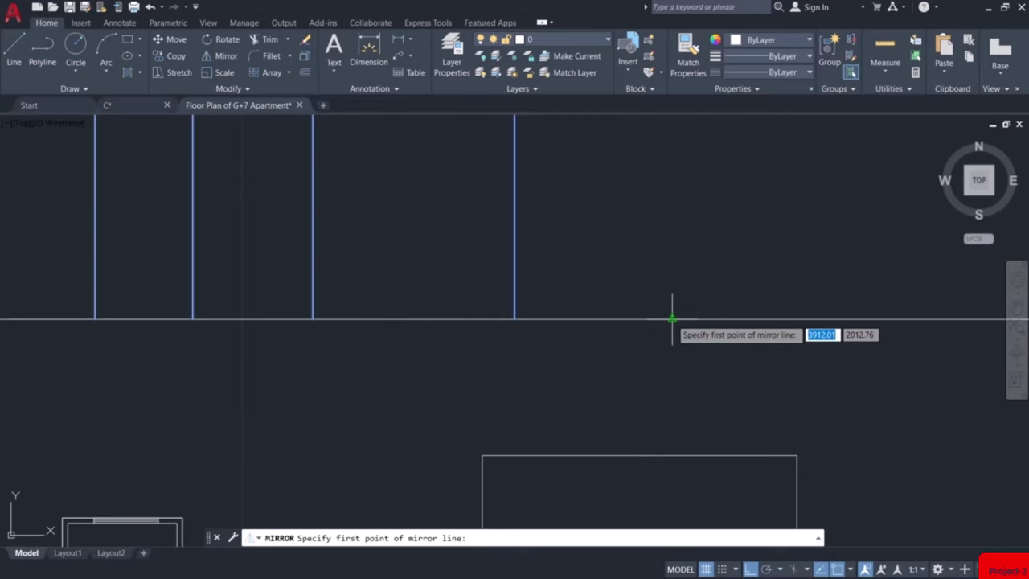
click(672, 320)
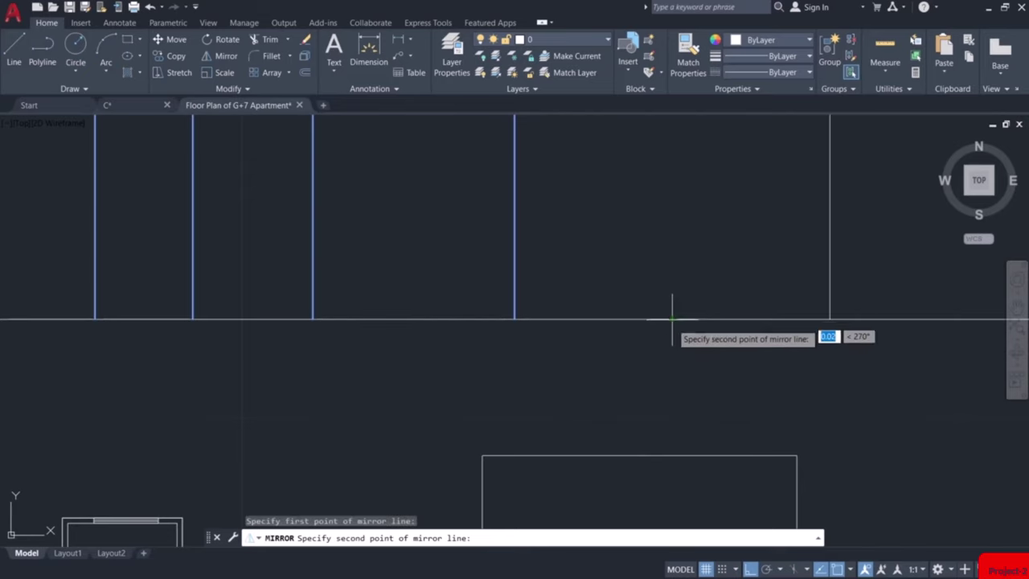
middle_drag(671, 361, 655, 354)
scroll(656, 353, down, 3)
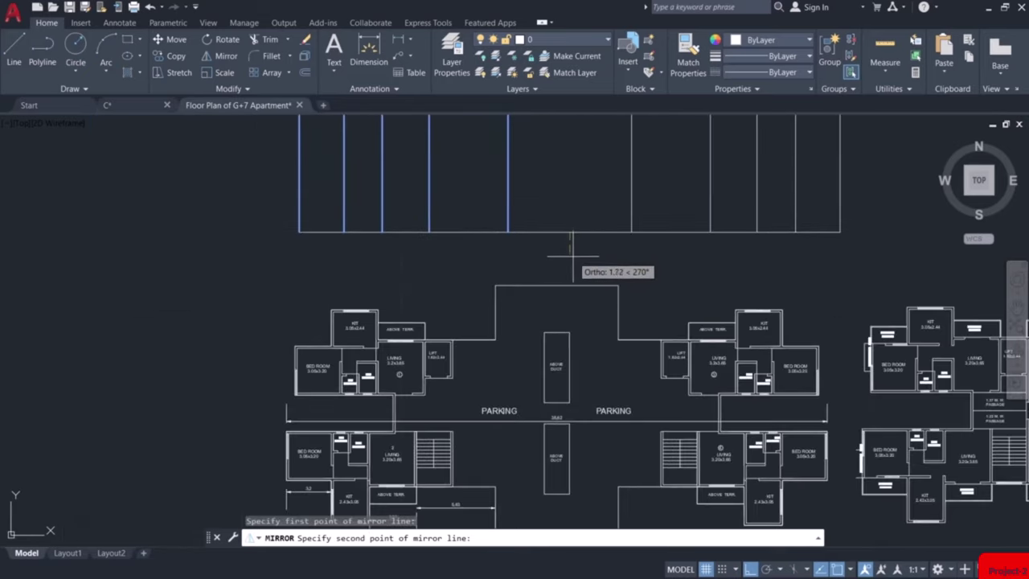
click(573, 268)
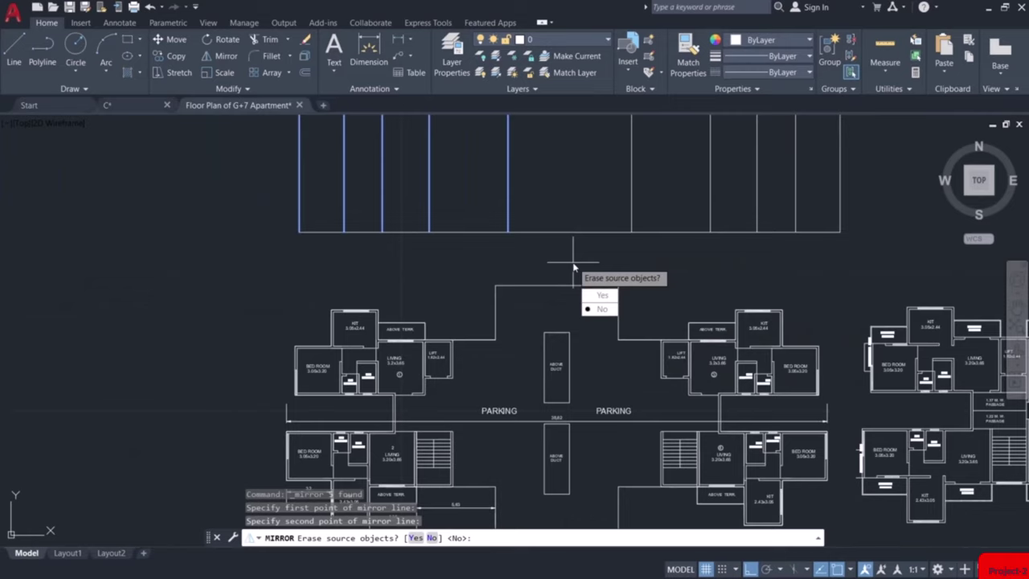
click(601, 311)
Draw a horizontal line joining the upper ends of the outermost vertical lines to close the elevation outline
scroll(576, 237, down, 4)
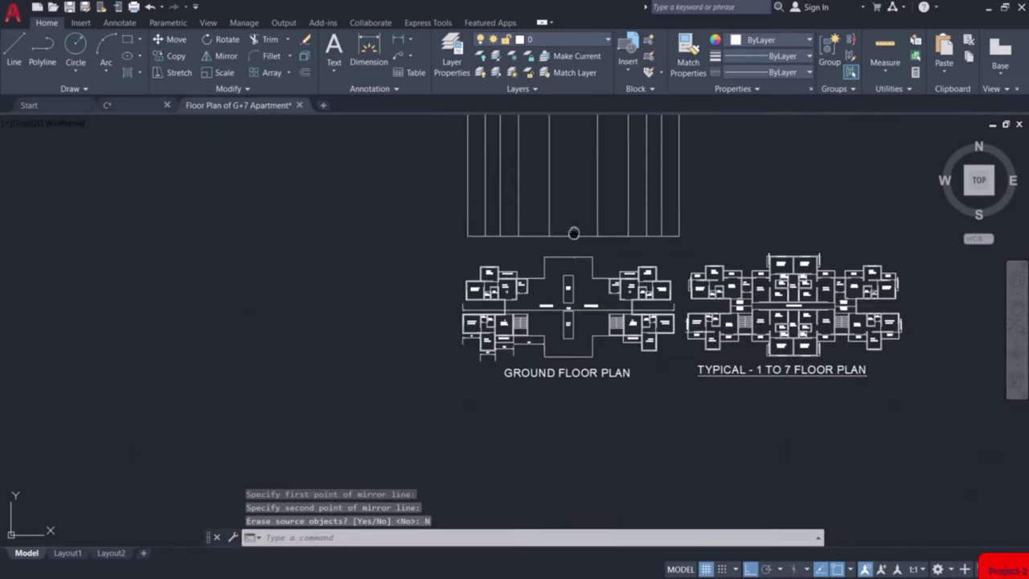
middle_drag(575, 237, 570, 328)
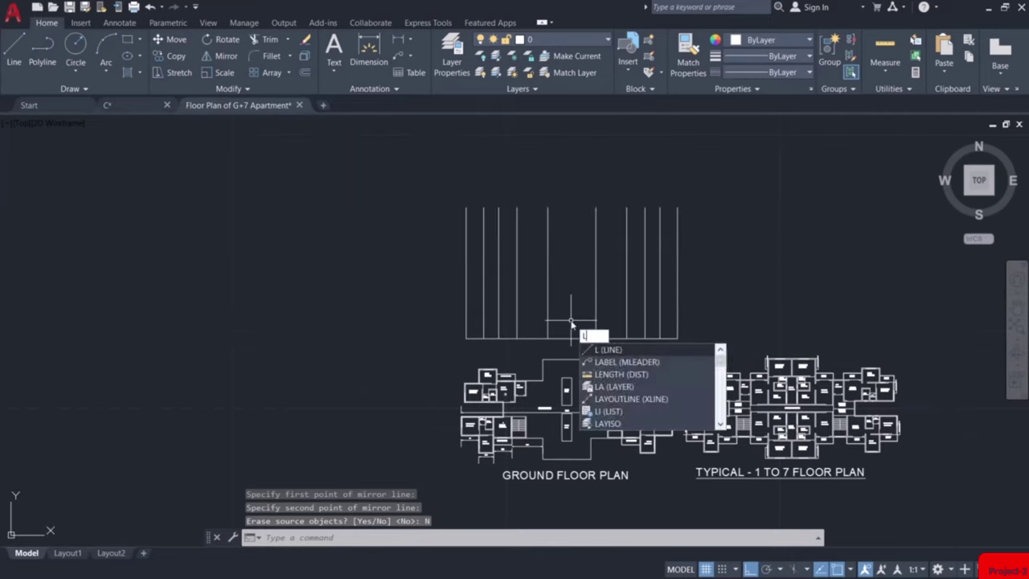
key(Return)
click(466, 207)
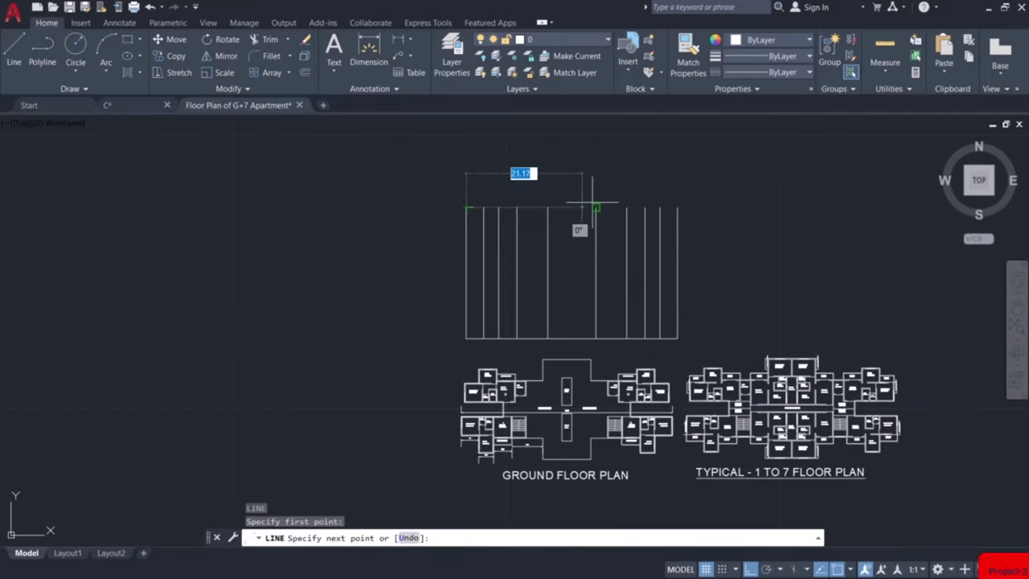
click(678, 208)
key(Escape)
Examine the typical 1 to 7 floor plan's lower side, from the end bedroom and terraces to the central bedrooms
scroll(629, 341, up, 2)
scroll(628, 341, down, 2)
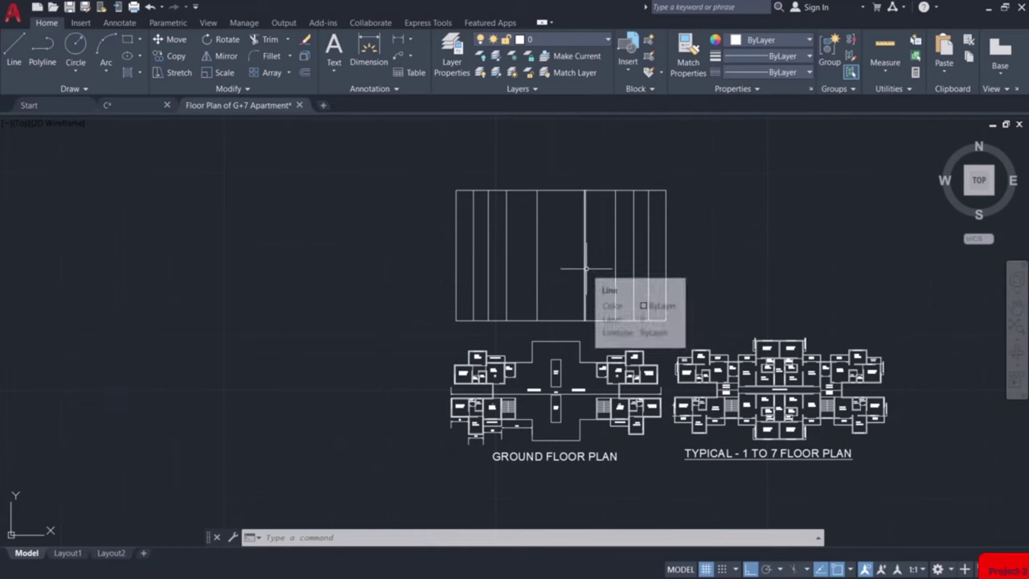
scroll(625, 336, up, 8)
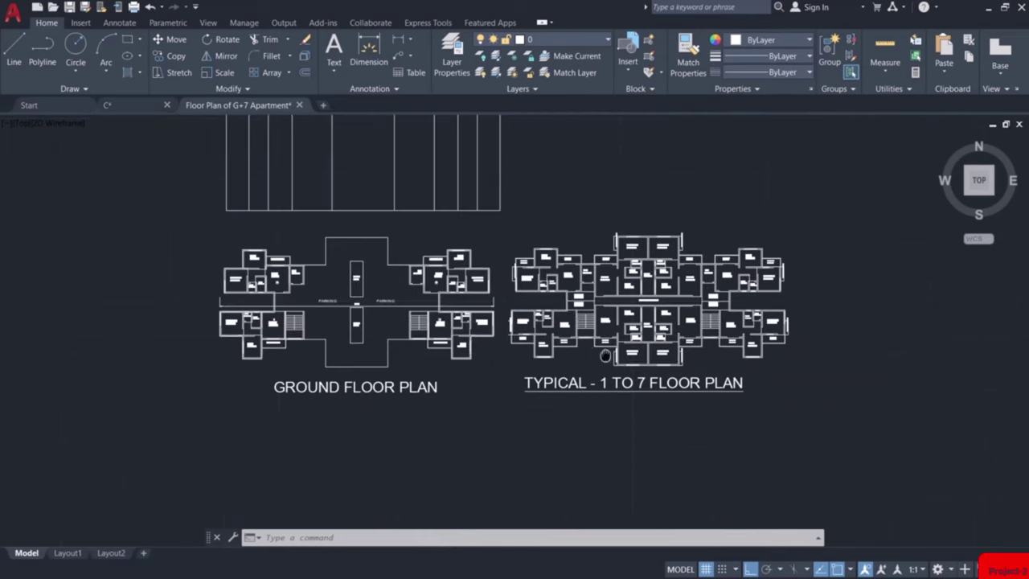
scroll(625, 336, down, 3)
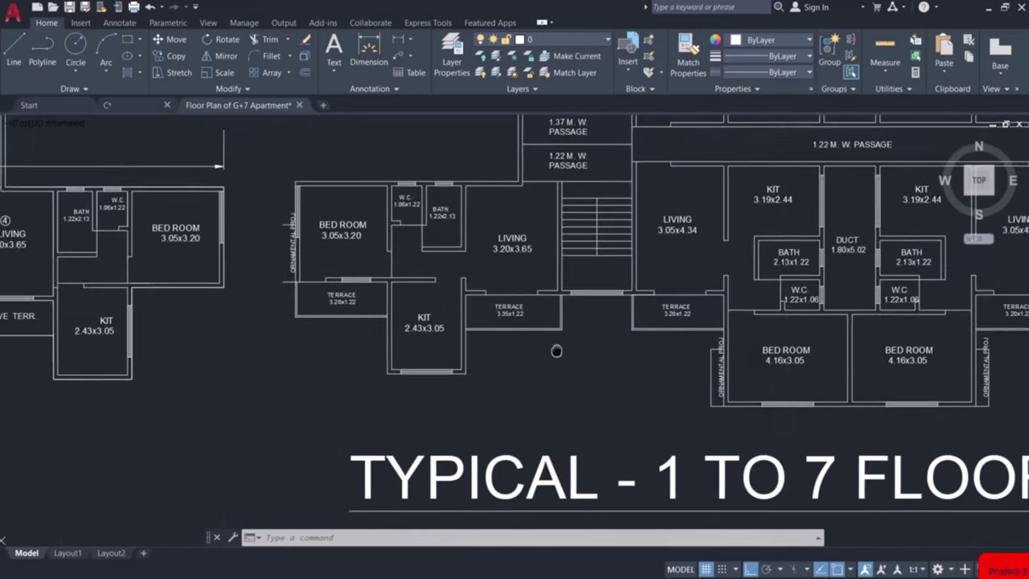
scroll(578, 352, down, 2)
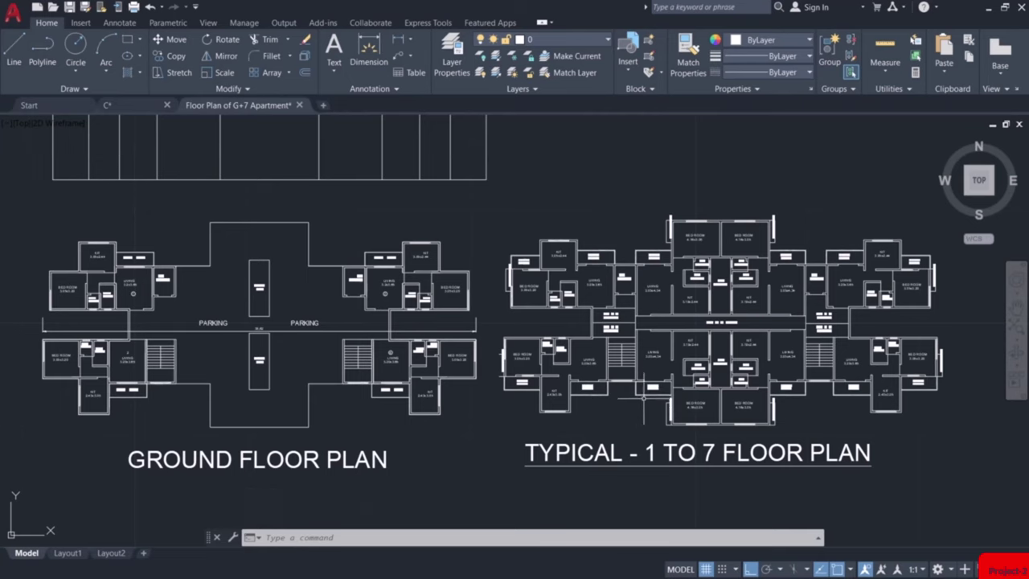
Compare the ground floor's parking projection with the typical plan's terraces between the staircase and the central bedrooms
scroll(643, 397, up, 6)
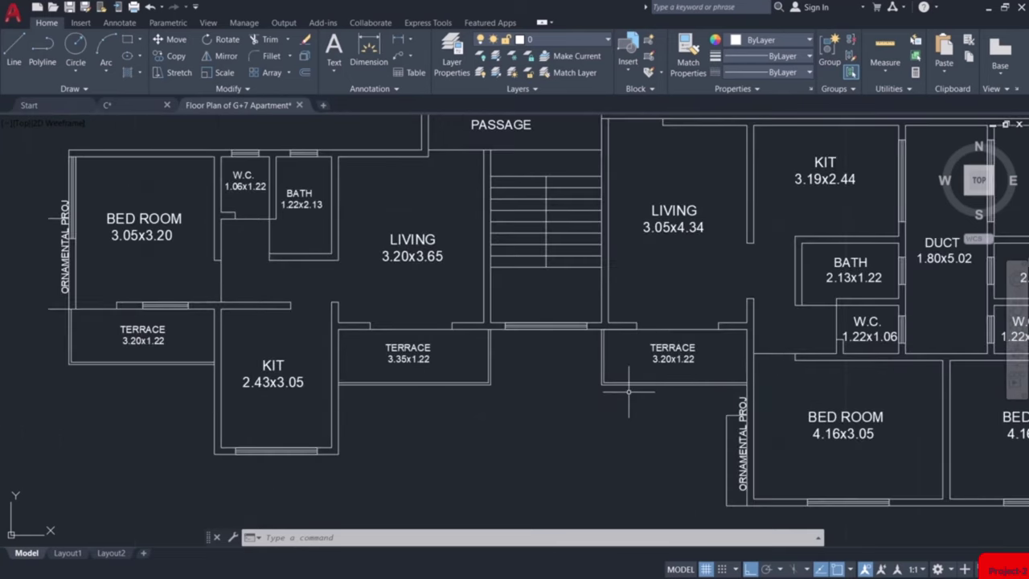
scroll(631, 397, down, 6)
scroll(354, 391, up, 3)
scroll(311, 394, up, 3)
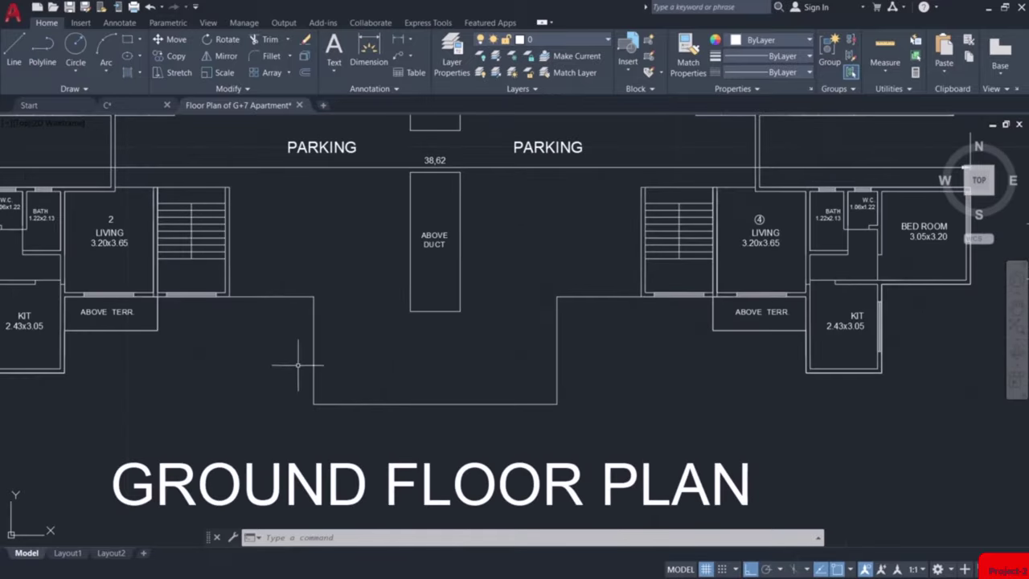
scroll(268, 341, down, 6)
scroll(565, 329, up, 5)
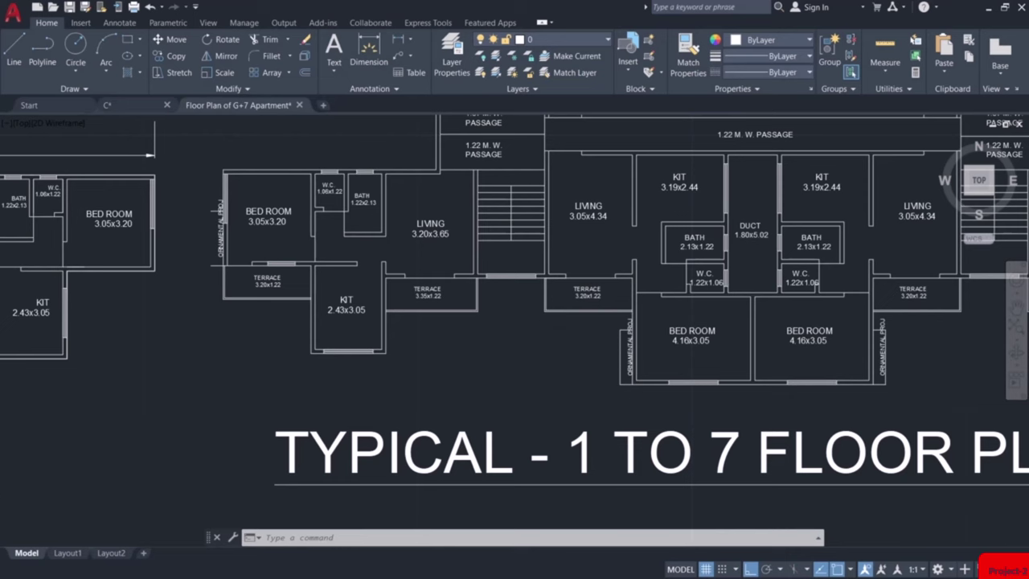
scroll(568, 318, up, 4)
key(Escape)
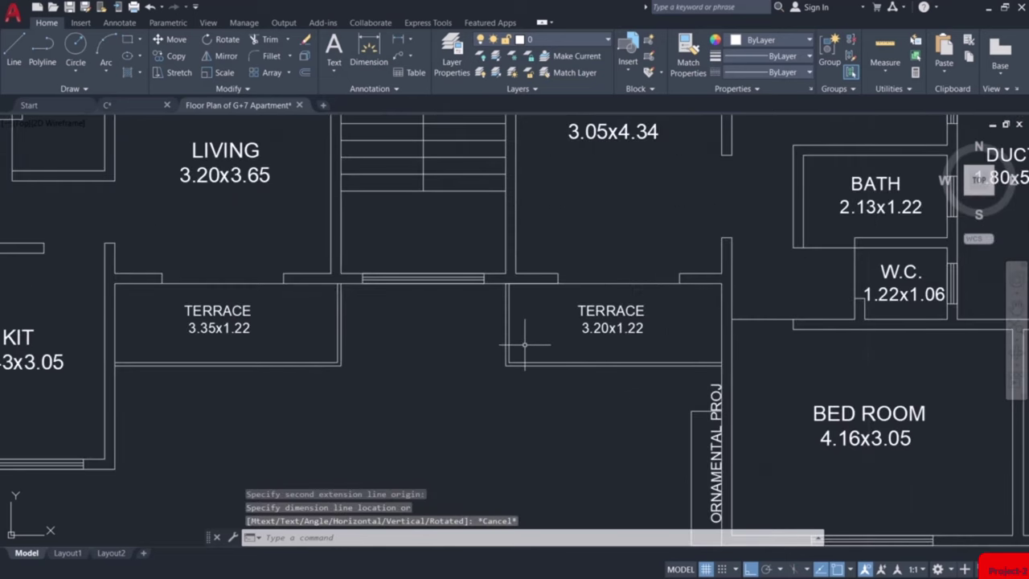
scroll(674, 347, down, 8)
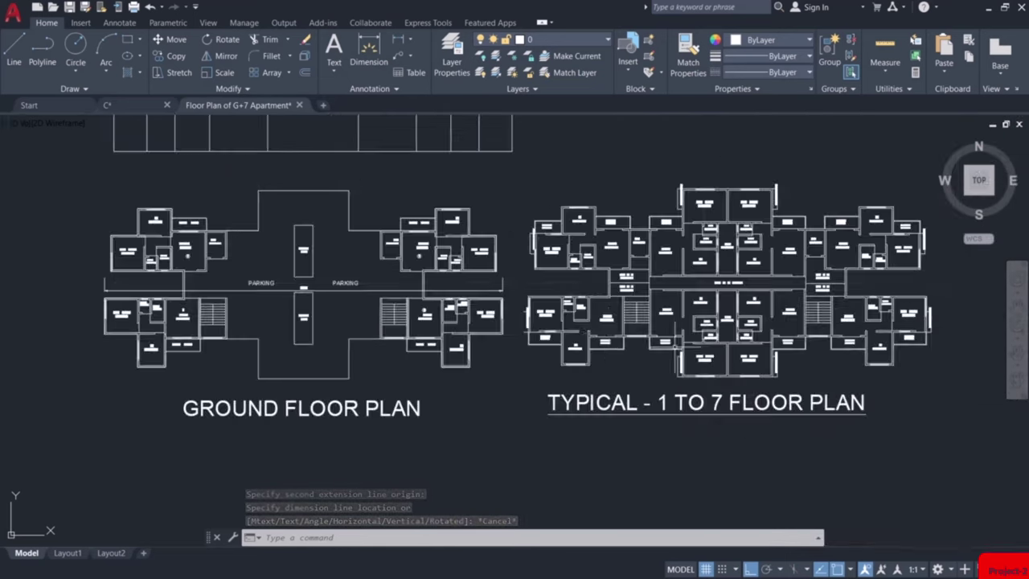
Offset the vertical lines bounding the elevation's central projection 3.2 outward to mark the 3.20 m terraces
middle_drag(262, 127, 454, 338)
scroll(454, 339, up, 4)
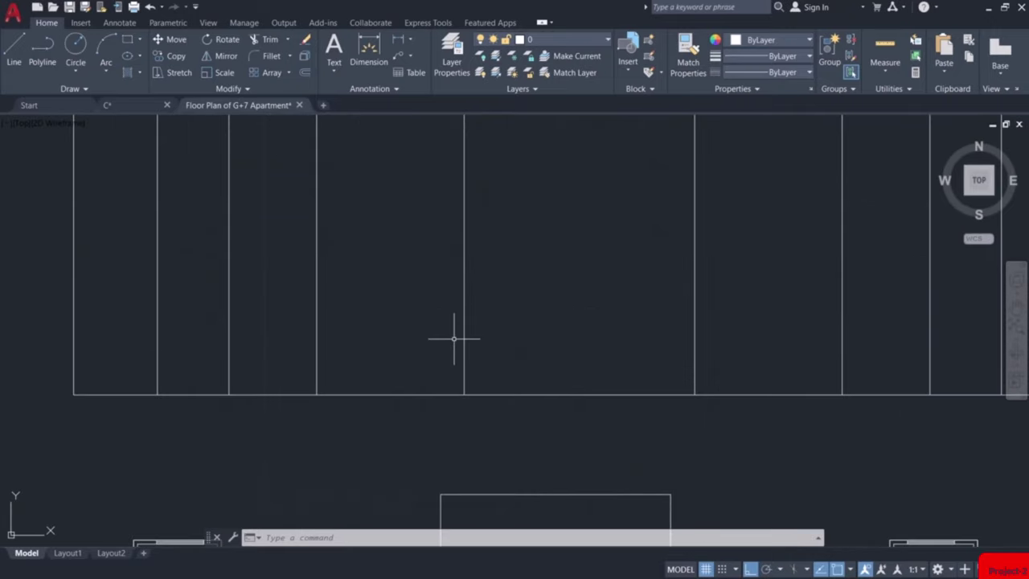
text(o)
key(Return)
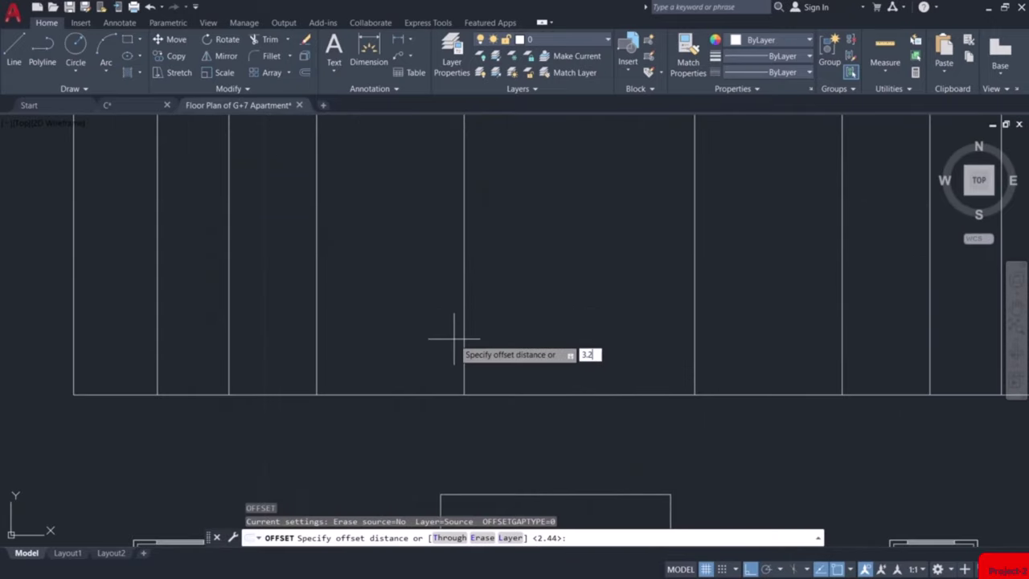
key(Return)
click(465, 320)
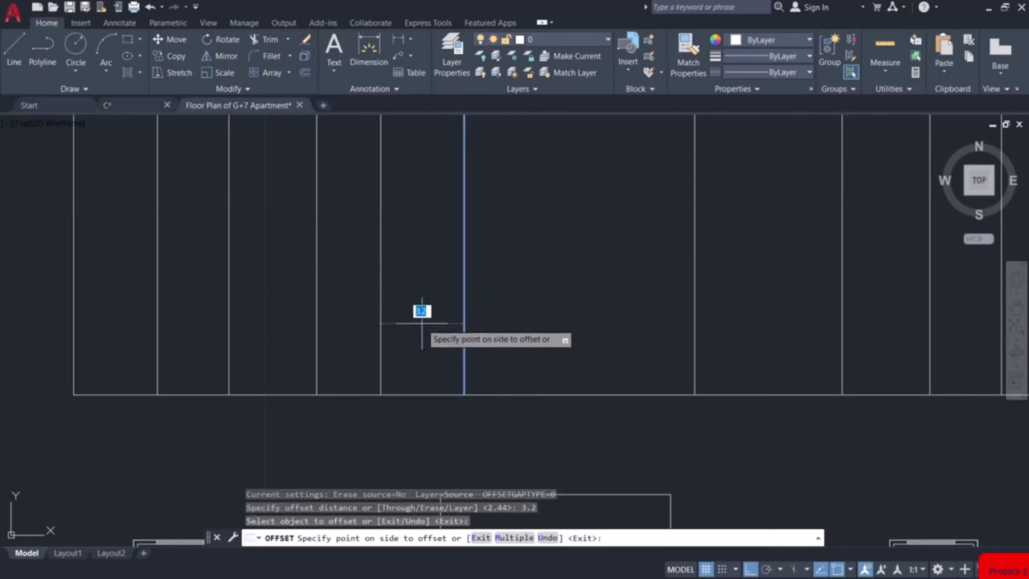
click(421, 323)
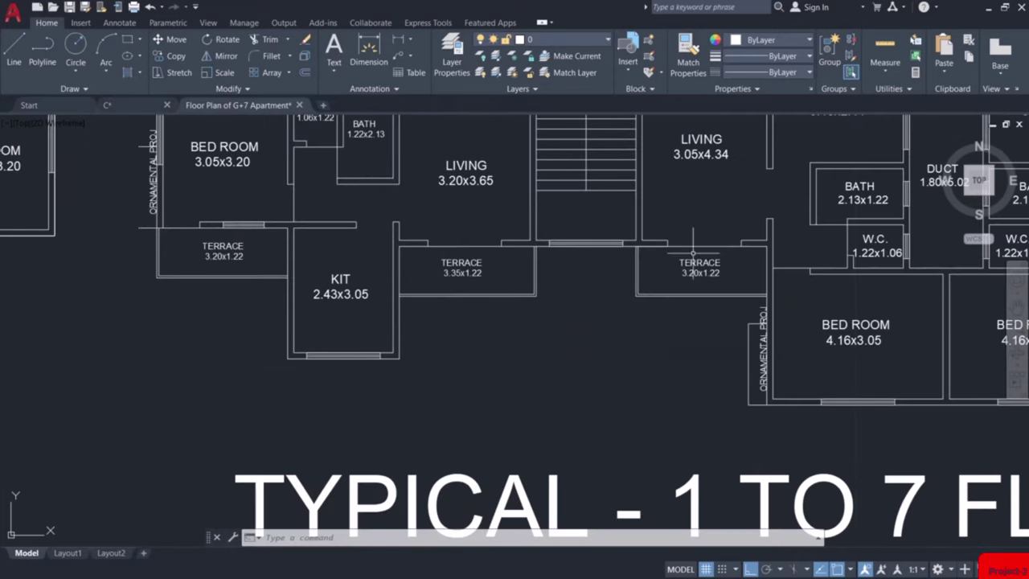
Draw a line 3.34 up from the base along the third vertical line, continuing 3.35 across to the fourth vertical
scroll(693, 254, down, 5)
middle_drag(693, 253, 522, 273)
scroll(507, 294, up, 5)
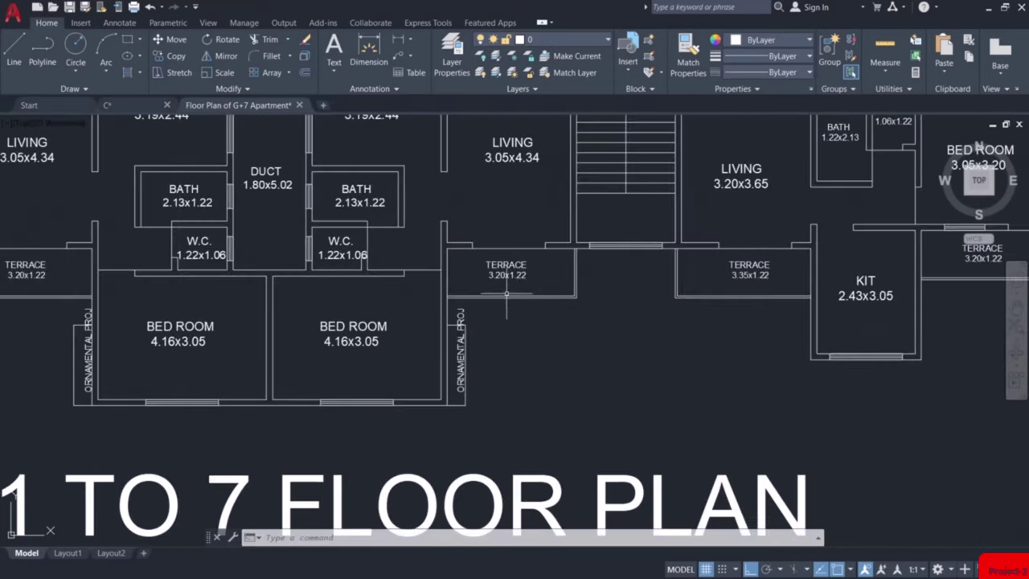
scroll(763, 291, down, 5)
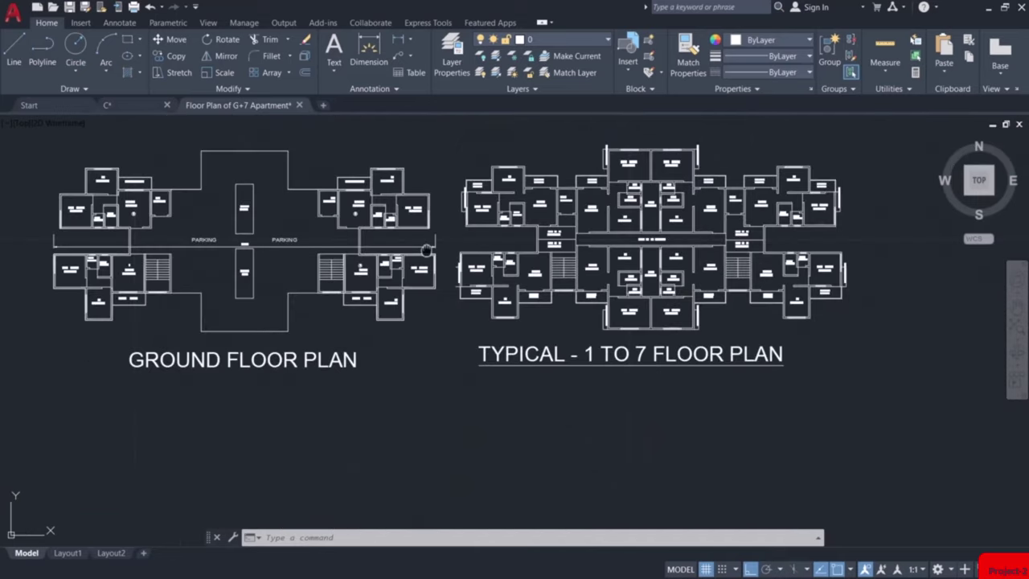
scroll(427, 249, up, 6)
text(l)
key(Return)
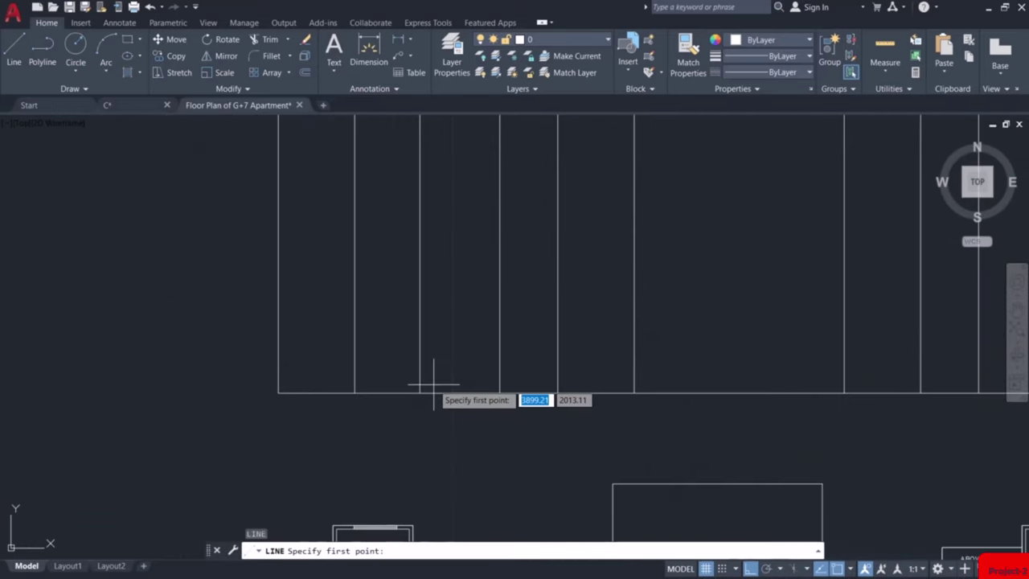
click(419, 339)
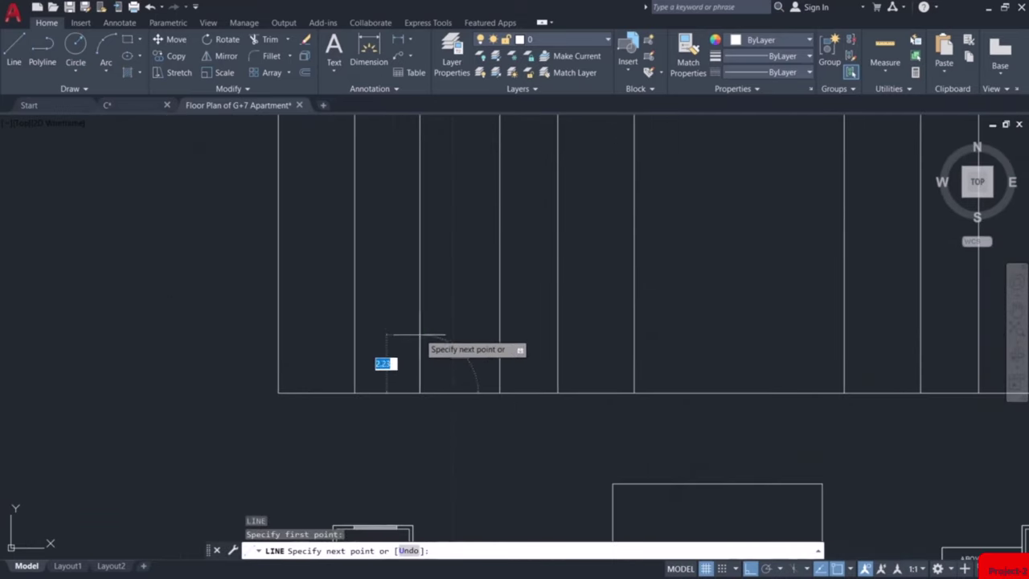
text(3)
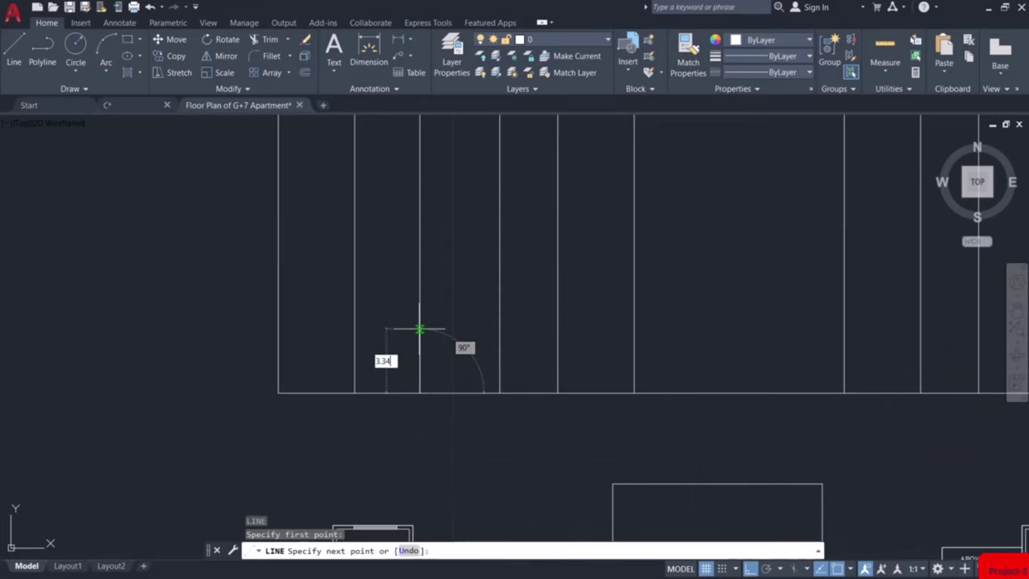
key(Return)
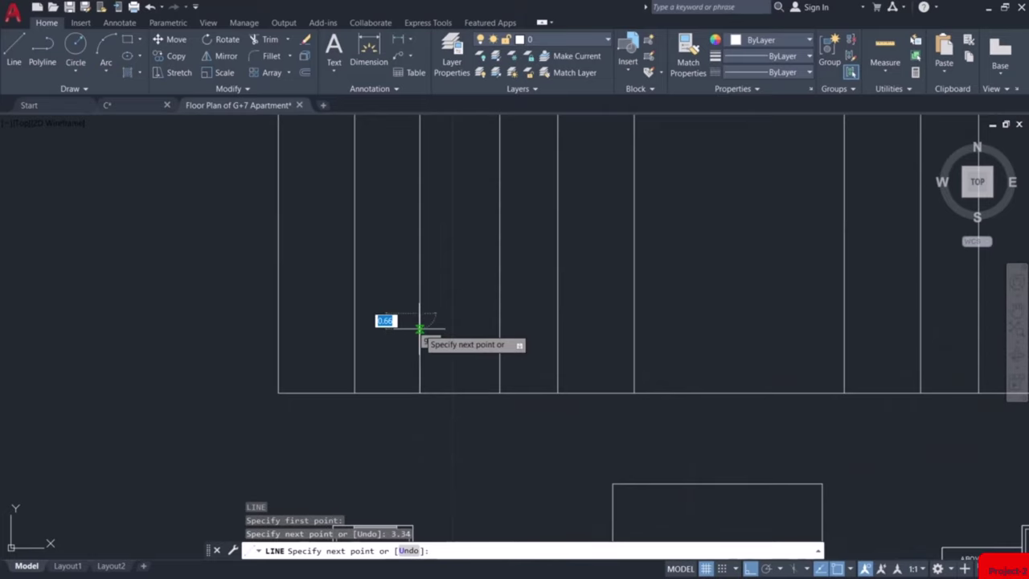
click(499, 313)
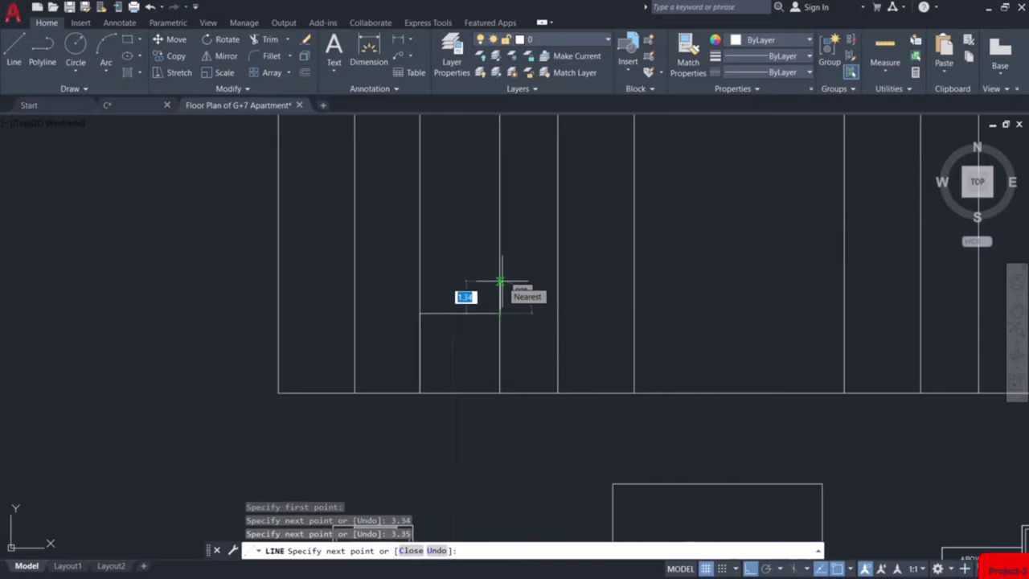
Continue the line 1 unit up the fourth vertical and back across to the third vertical to outline the terrace band
scroll(500, 283, up, 4)
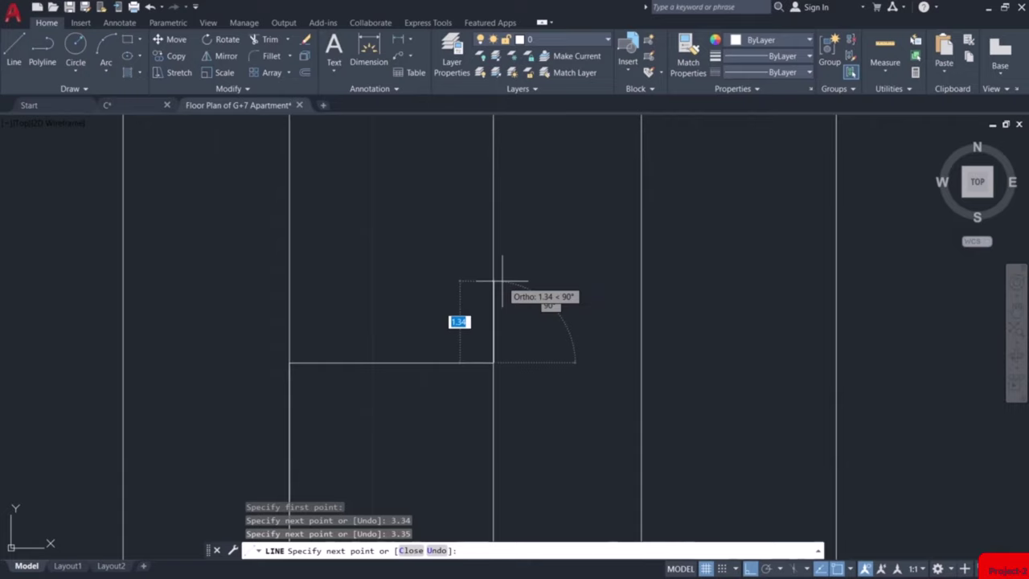
text(1.)
key(Return)
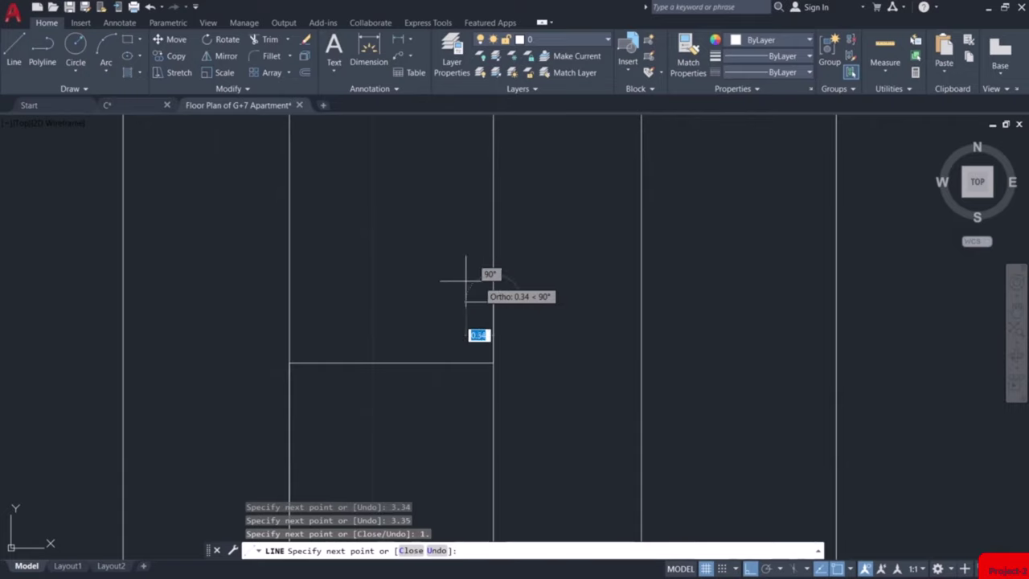
click(289, 303)
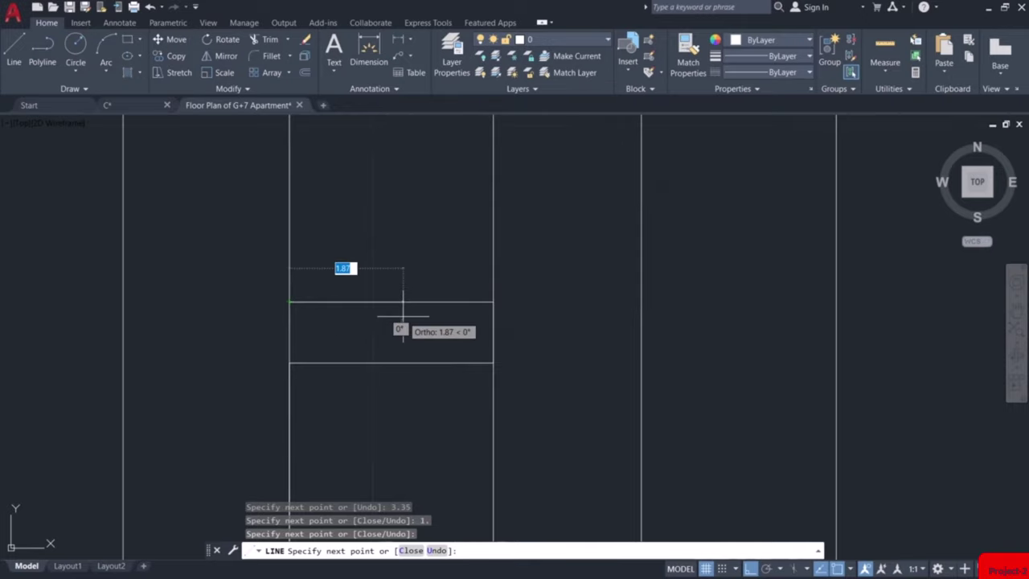
key(Escape)
Copy the terrace band's two horizontal lines from their end on the fourth vertical to the sixth vertical line
drag(413, 298, 506, 327)
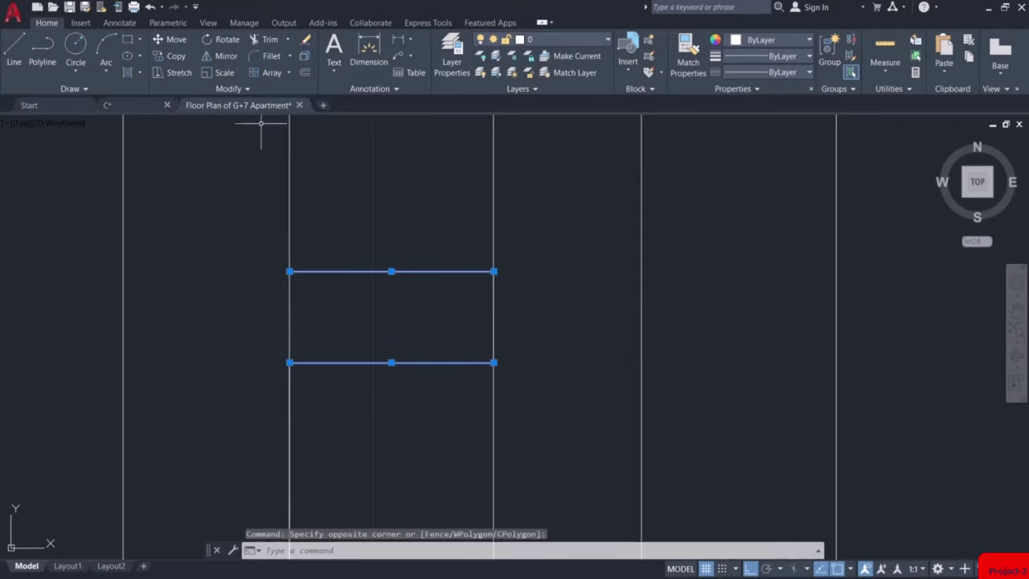
click(180, 56)
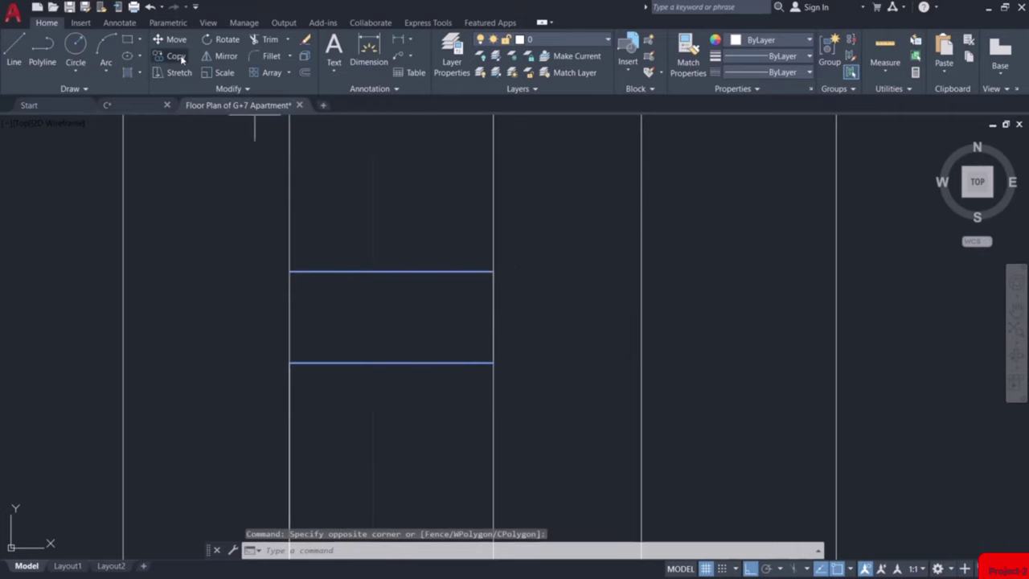
click(494, 272)
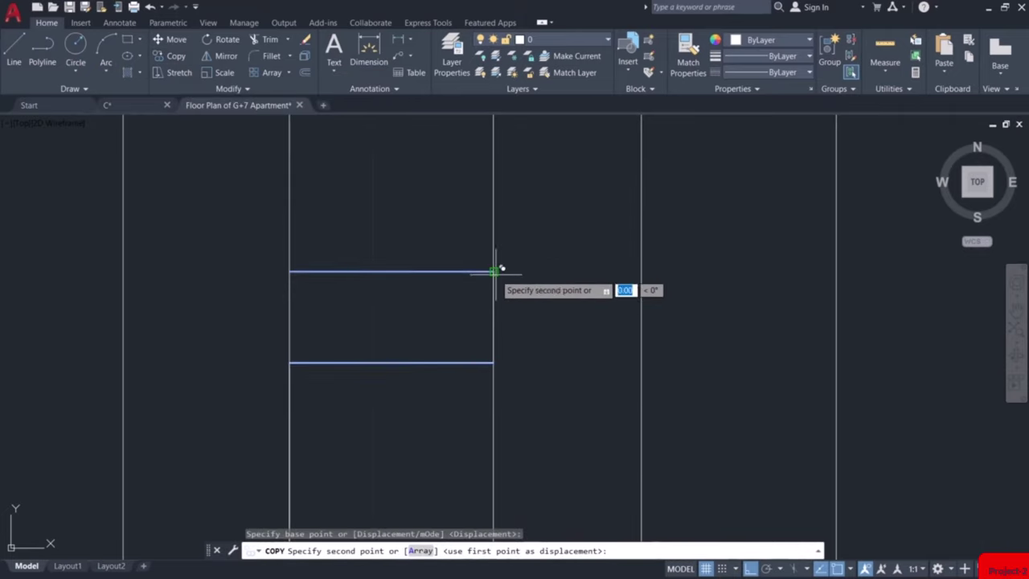
click(838, 271)
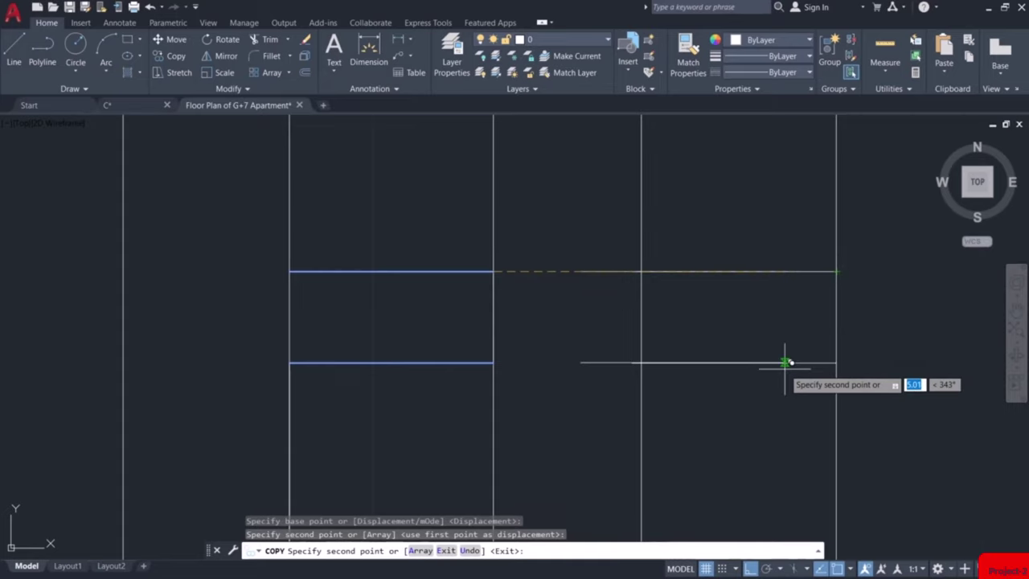
key(Escape)
Trim the copied horizontal lines where they overhang the fifth vertical line, outside the terrace bay beside the central projection
text(tr)
key(Return)
scroll(619, 267, up, 2)
click(637, 271)
click(644, 420)
key(Escape)
scroll(632, 406, down, 2)
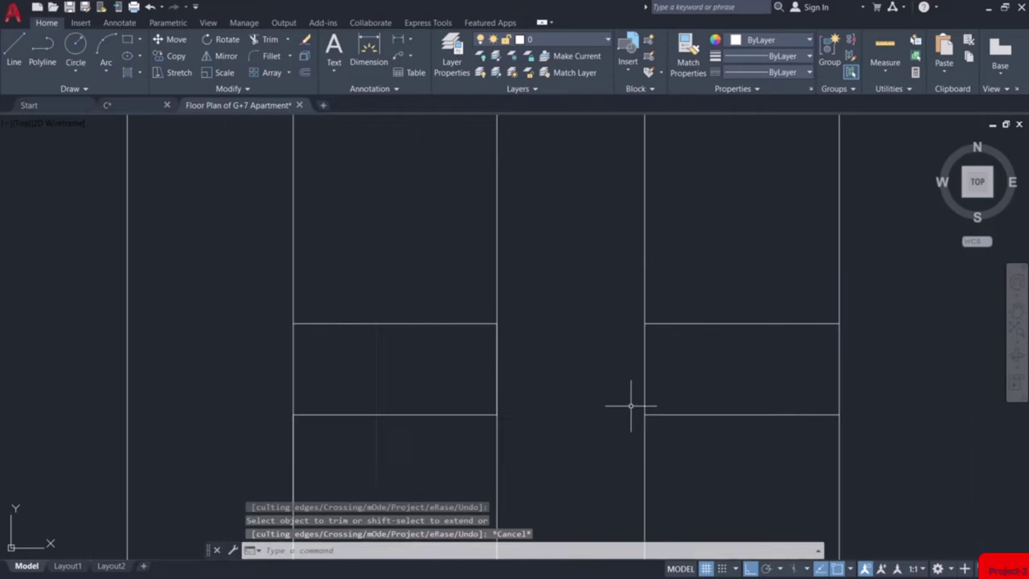
scroll(587, 316, up, 4)
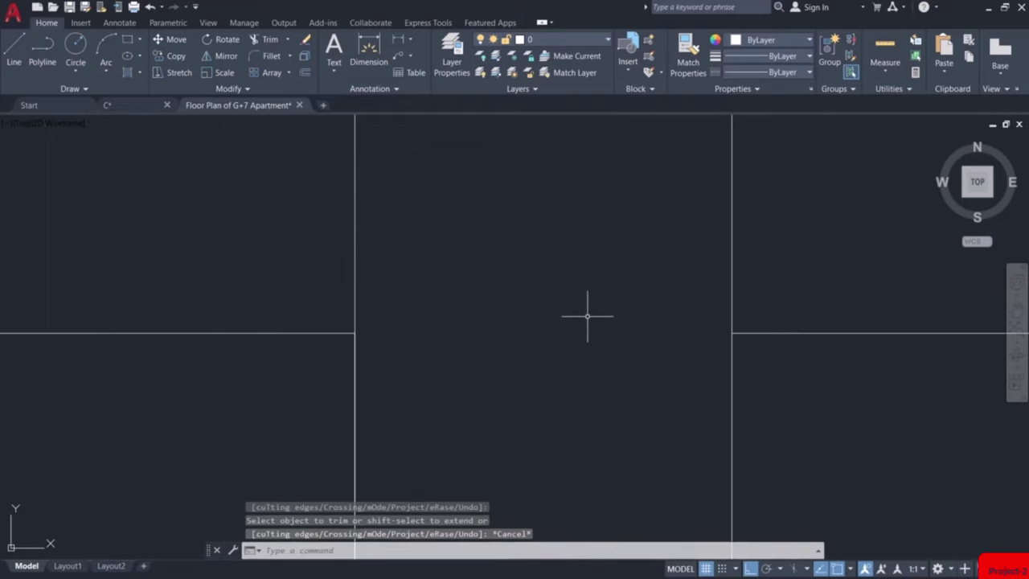
scroll(587, 321, down, 6)
scroll(579, 335, up, 2)
middle_drag(579, 335, 620, 379)
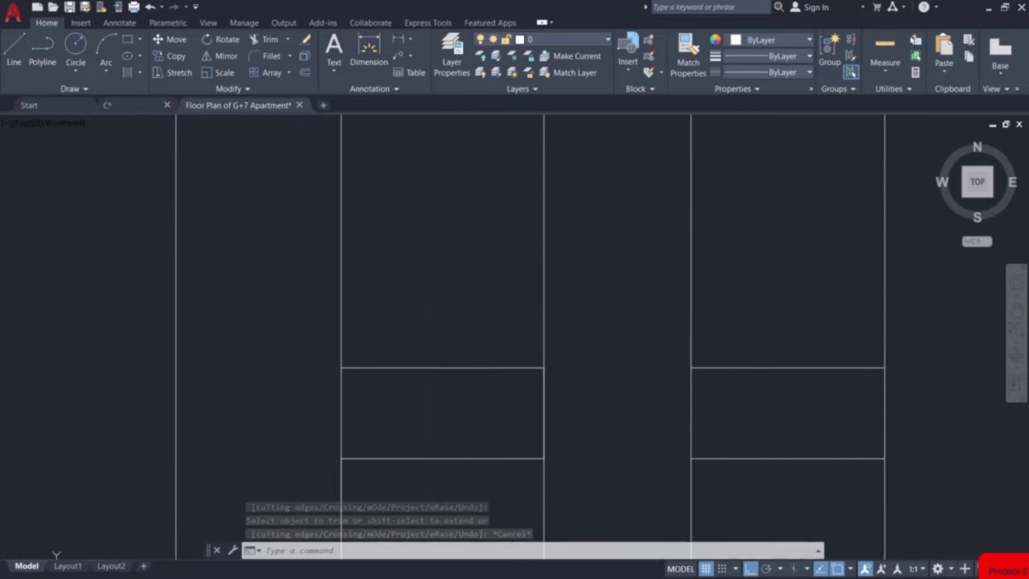
click(506, 337)
click(446, 490)
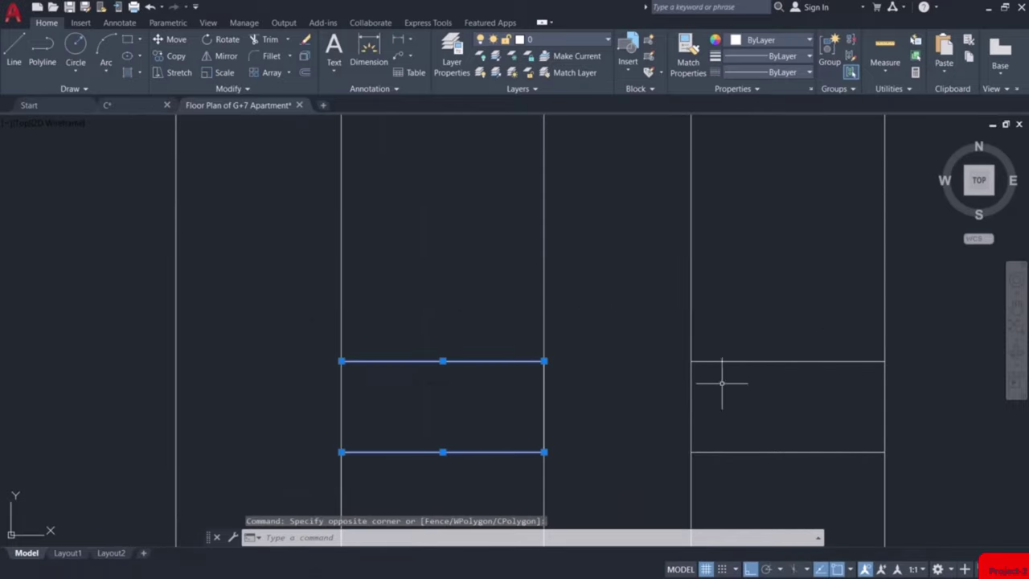
click(788, 318)
click(735, 480)
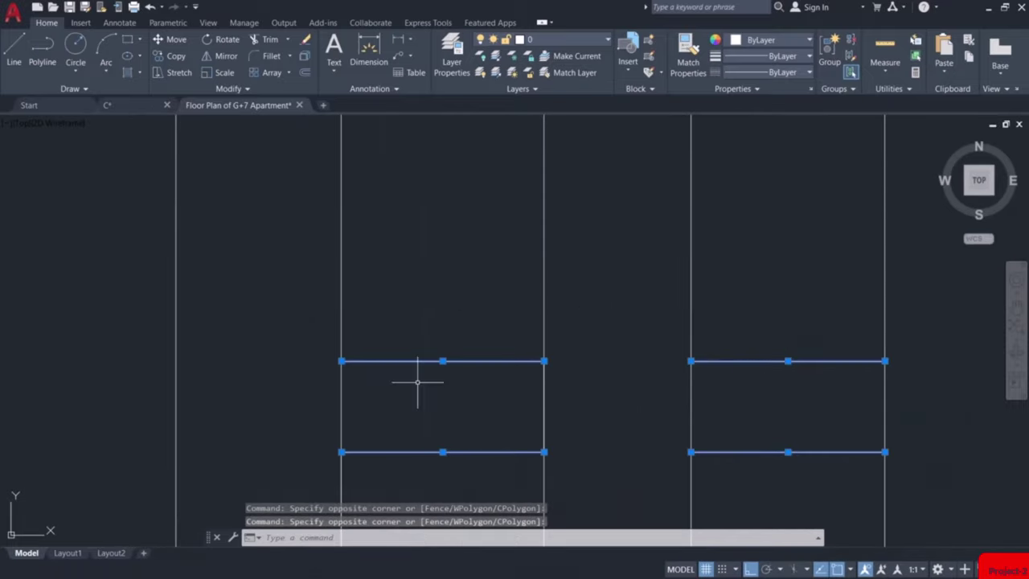
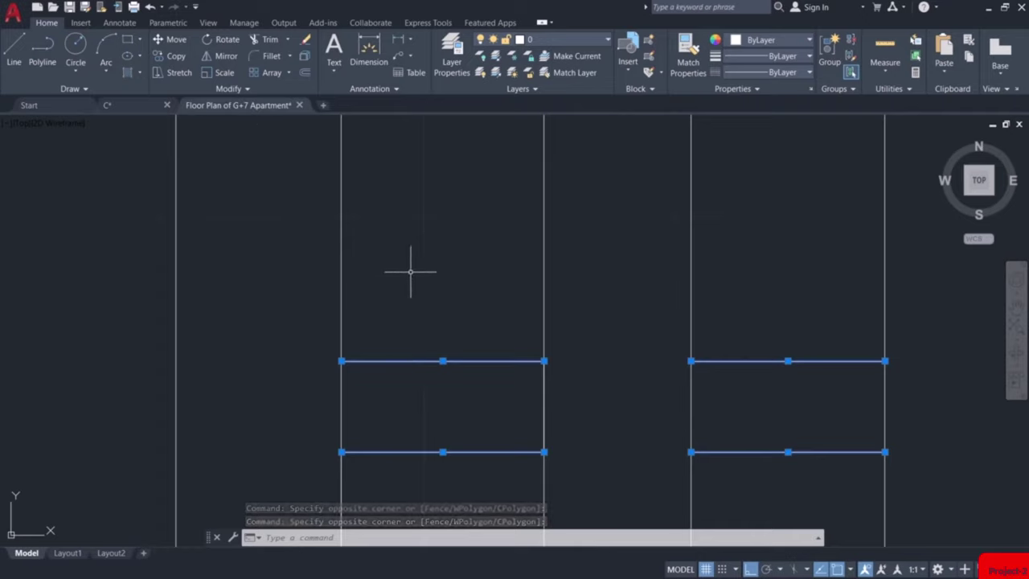
Offset the upper horizontal line of the first terrace band, between the third and fourth verticals, 4.5 upward
click(304, 73)
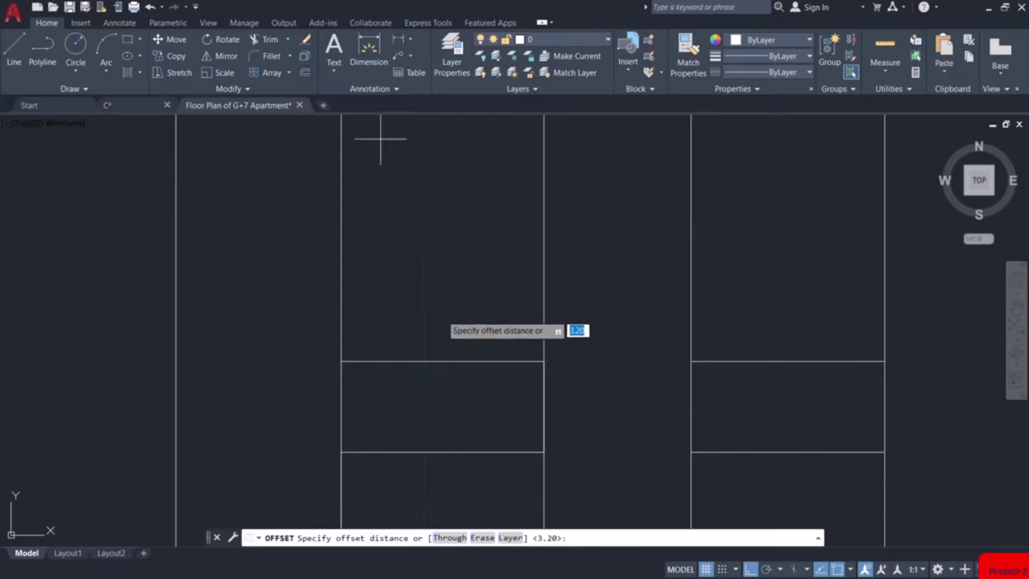
click(341, 361)
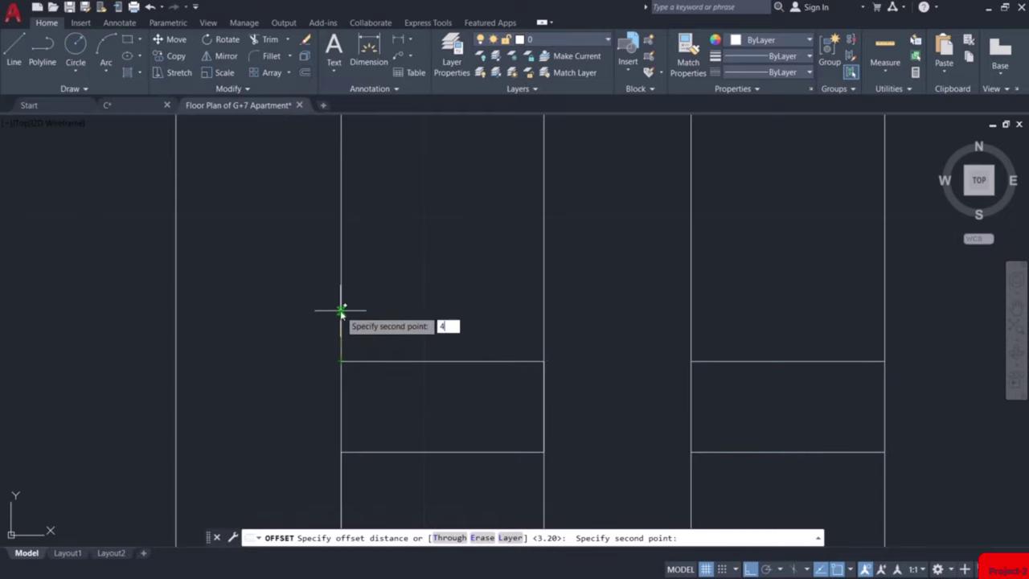
key(Return)
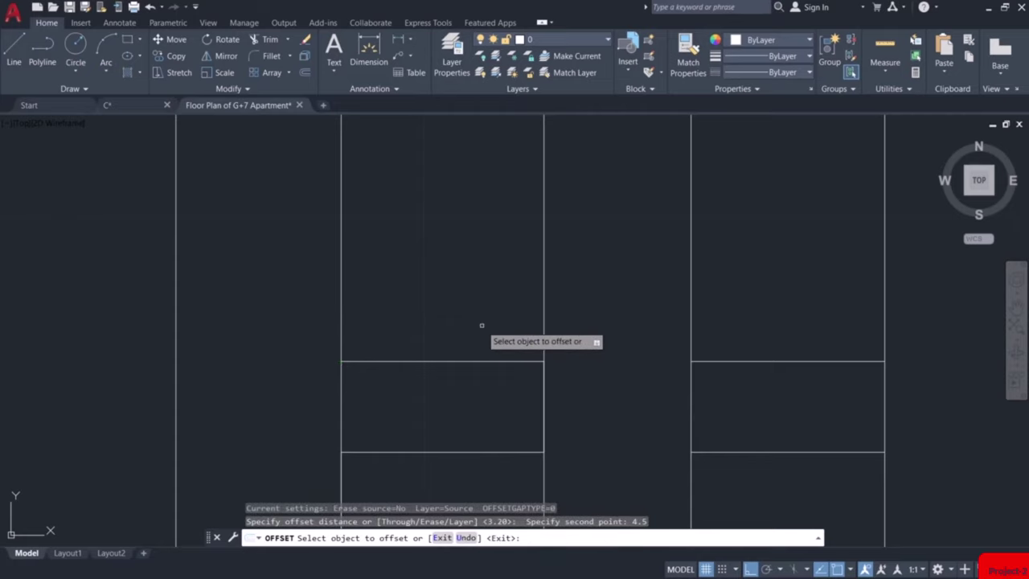
click(432, 424)
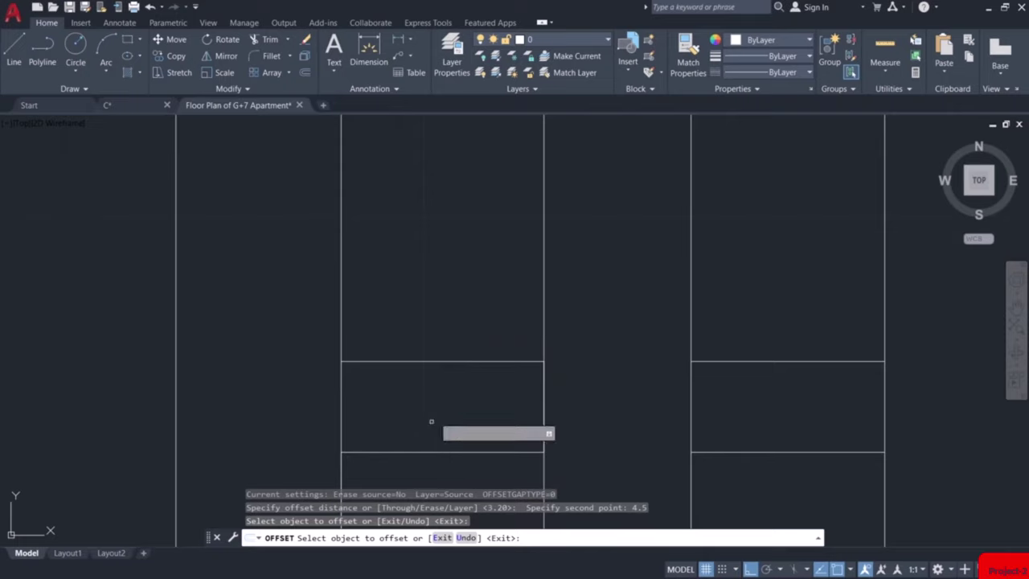
click(426, 362)
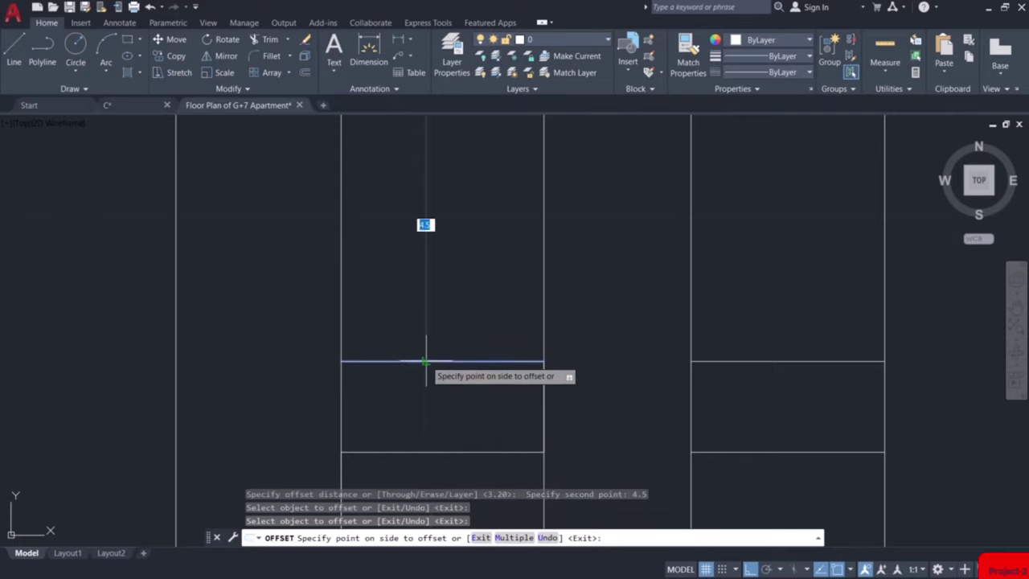
scroll(439, 302, down, 2)
click(440, 302)
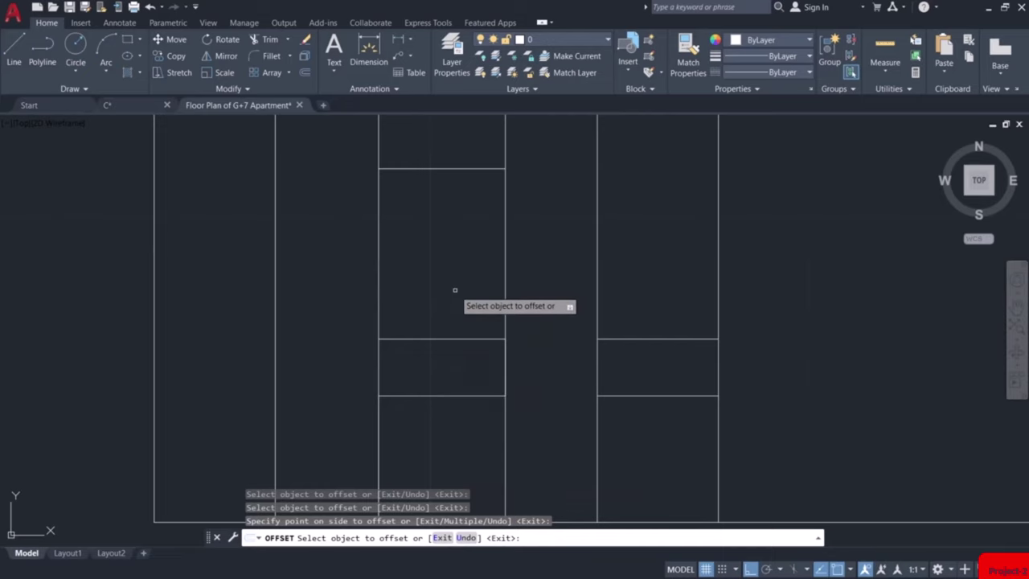
Offset the upper horizontal line of the terrace band between the fifth and sixth verticals 4.5 upward
middle_drag(458, 291, 429, 345)
click(616, 393)
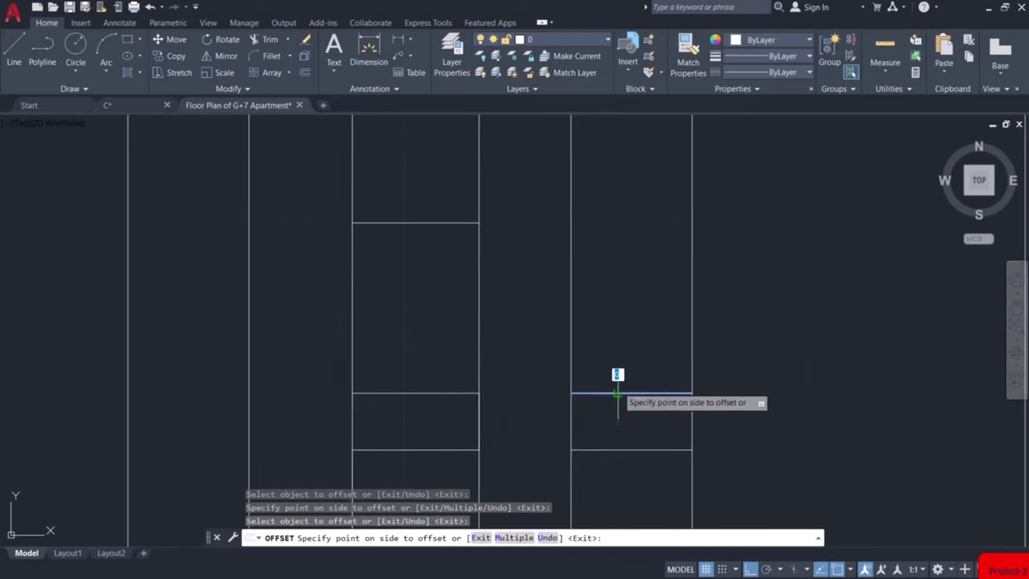
click(622, 346)
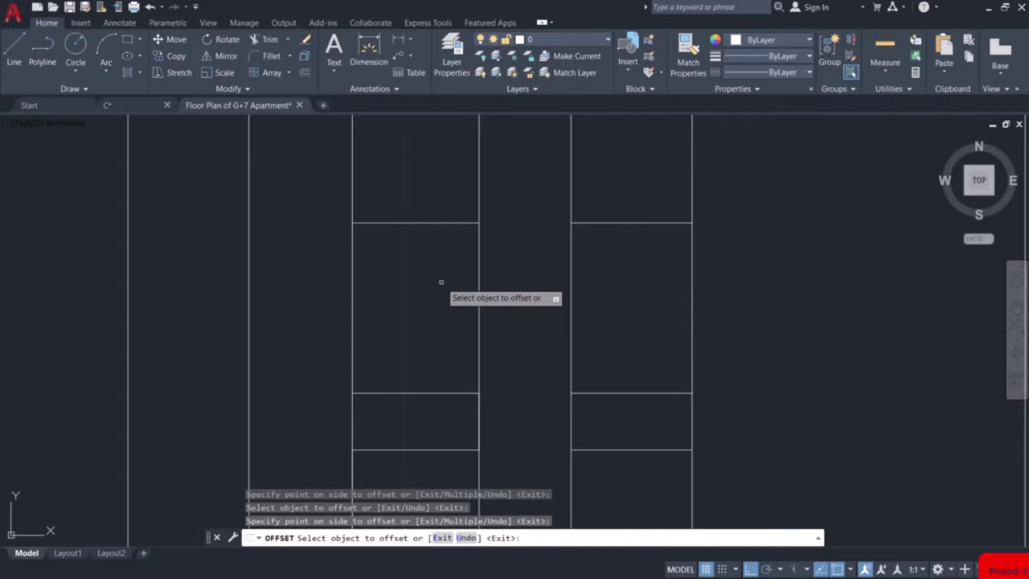
middle_drag(441, 282, 465, 368)
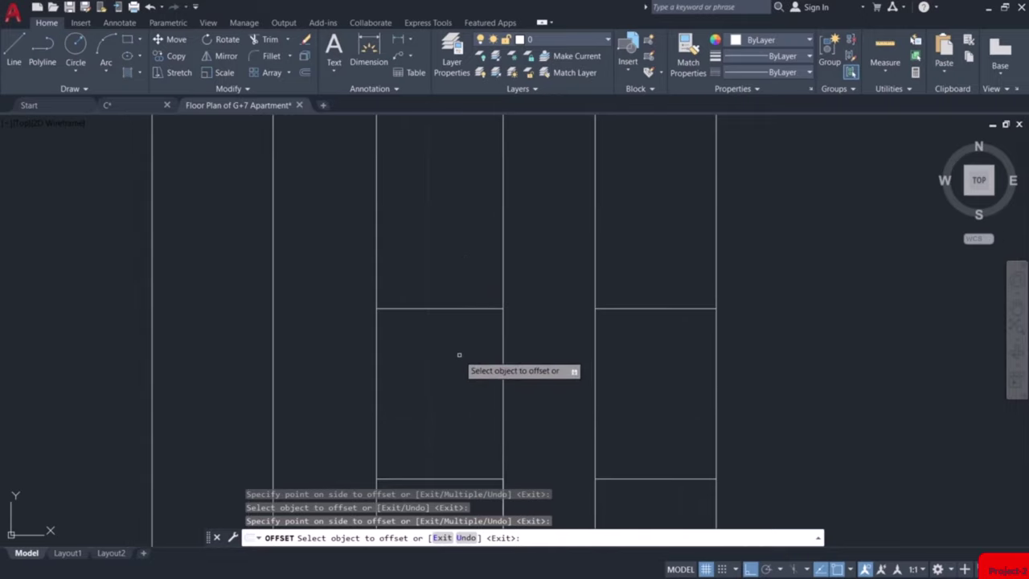
key(Return)
Offset the uppermost horizontal line in each of the two terrace bays 1.5 upward to form the second-level terrace bands
text(o)
key(Return)
middle_drag(459, 355, 465, 397)
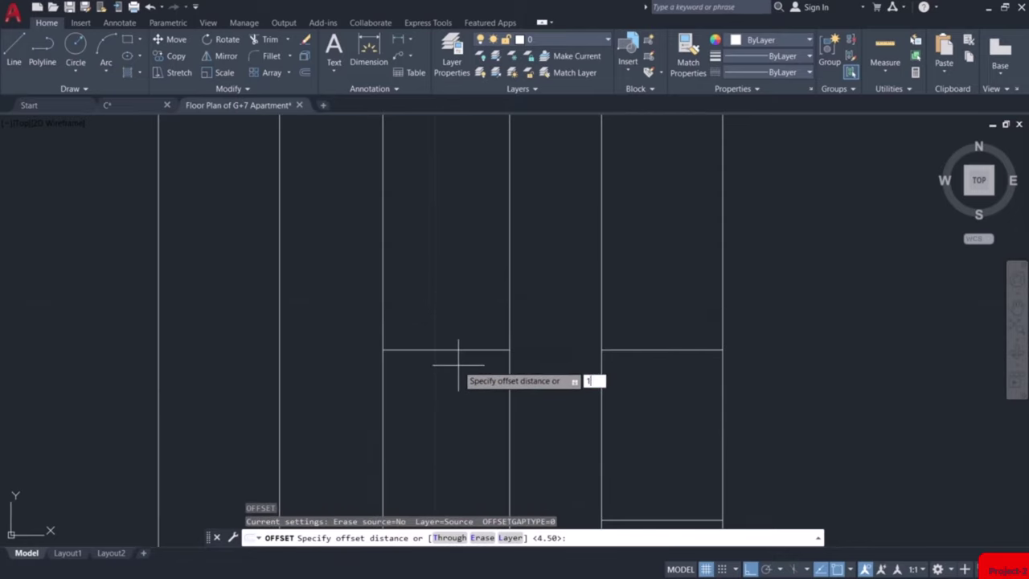
key(Return)
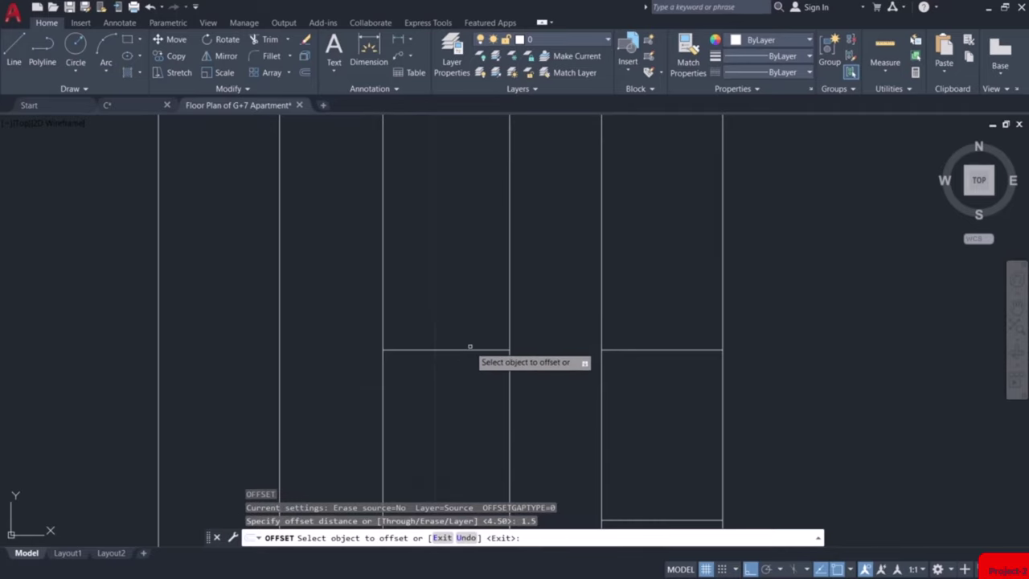
click(468, 350)
click(471, 321)
click(680, 350)
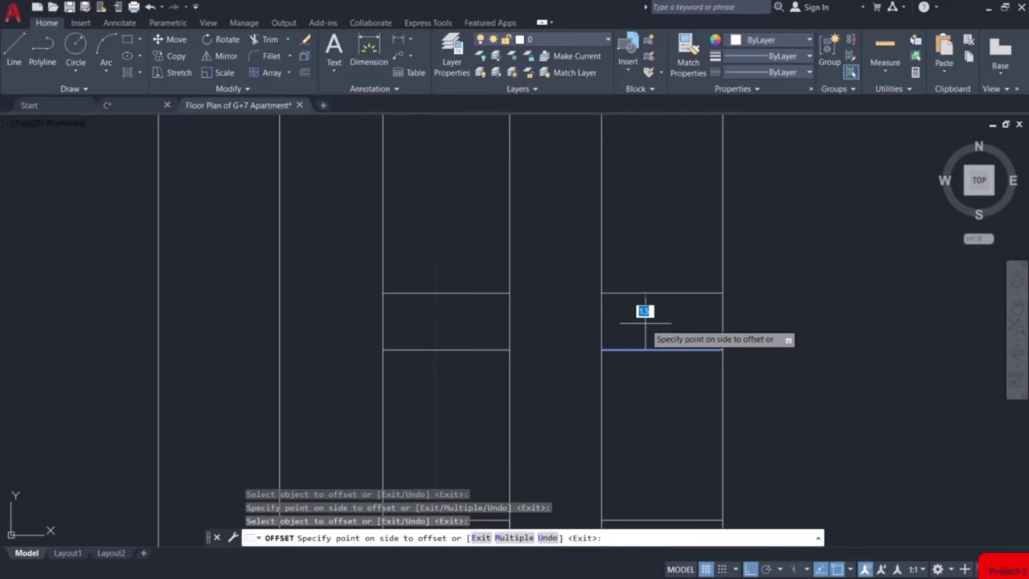
click(660, 320)
key(Escape)
scroll(662, 324, down, 4)
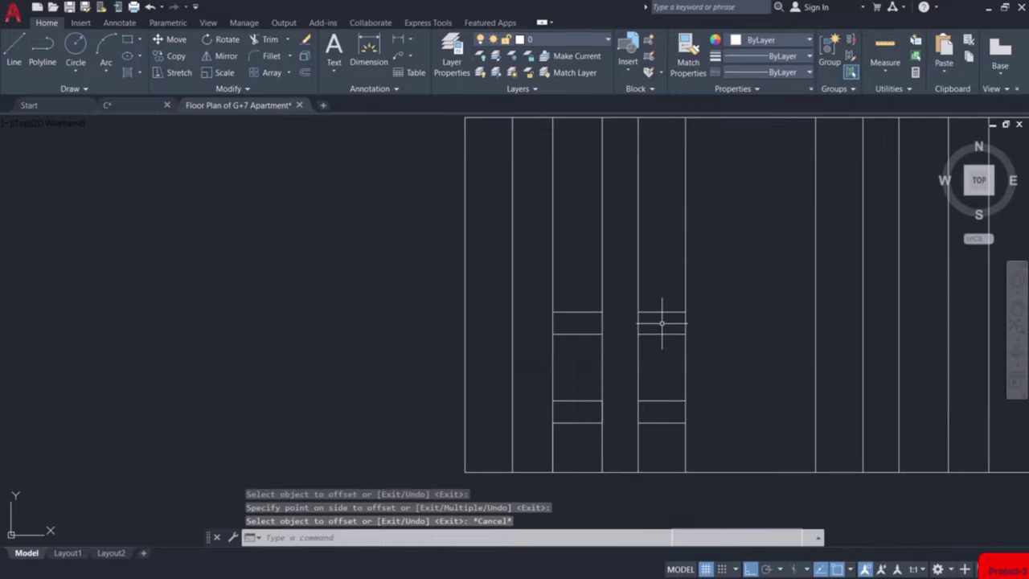
middle_drag(661, 323, 517, 374)
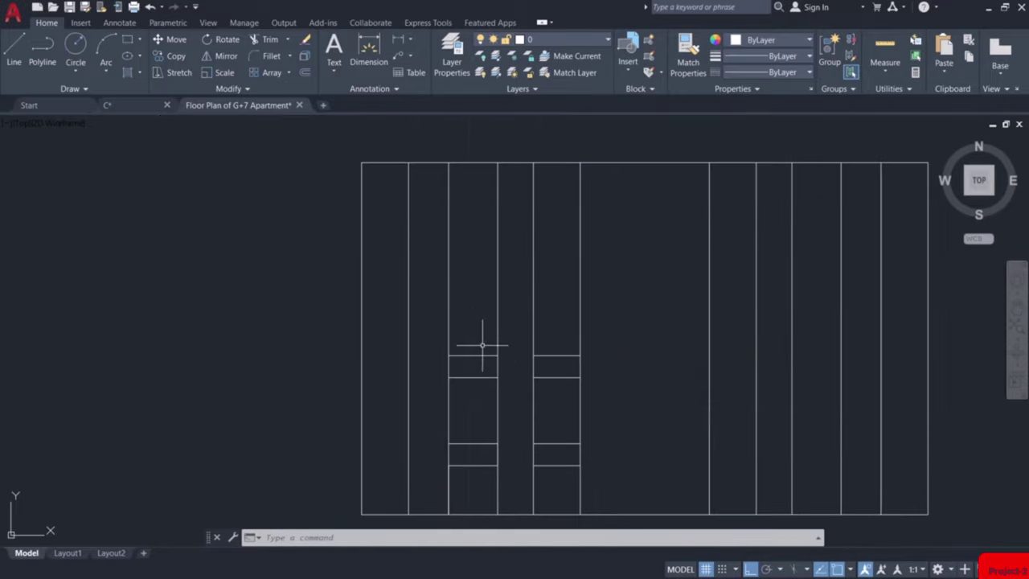
Trim the fourth and fifth verticals between, below and above the terrace bands, keeping them only as the bands' inner ends
key(ctrl+z)
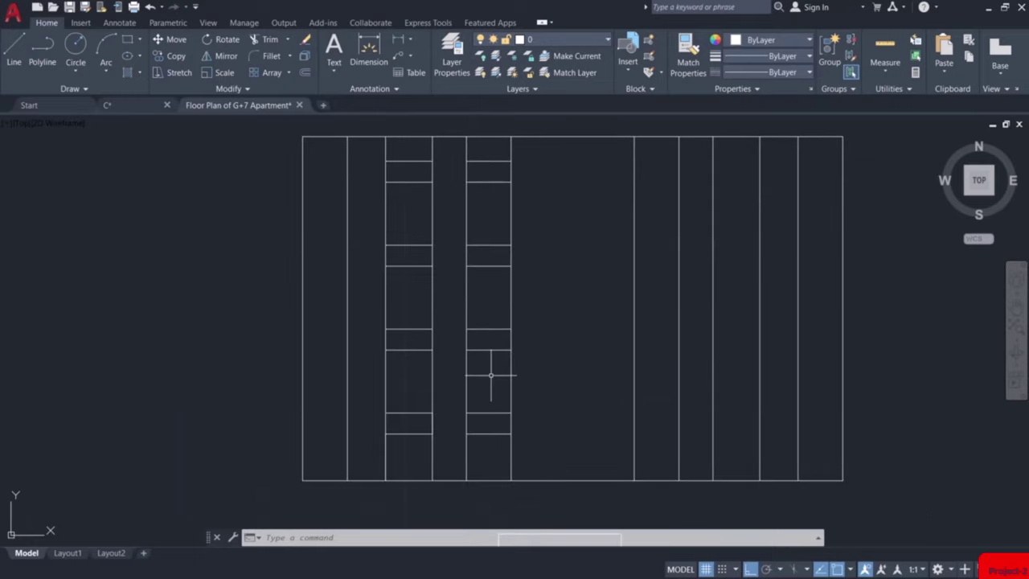
text(r)
key(Return)
mouse_move(479, 447)
mouse_down()
mouse_move(410, 444)
mouse_move(419, 450)
mouse_up()
drag(475, 379, 404, 379)
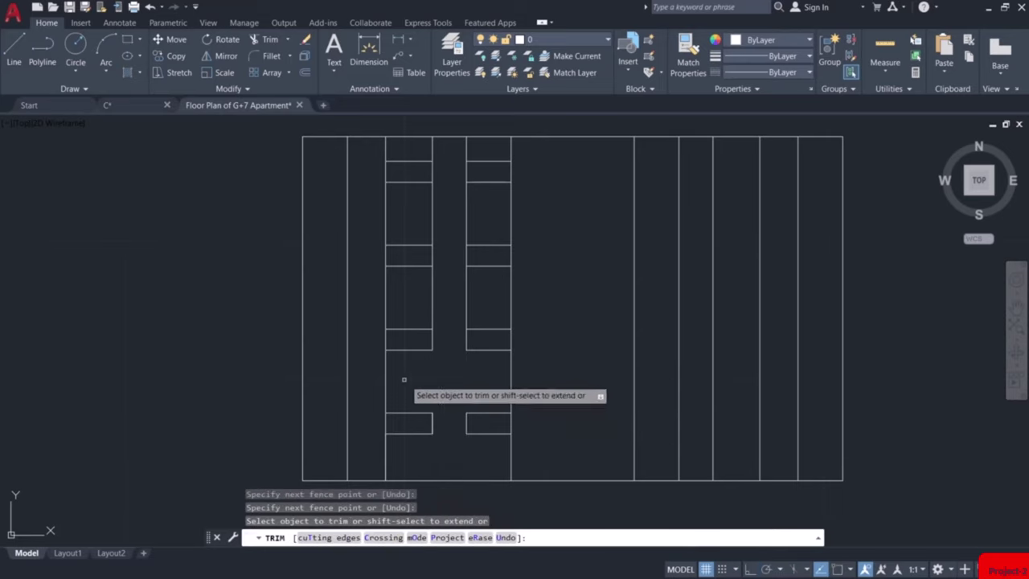
drag(475, 287, 418, 295)
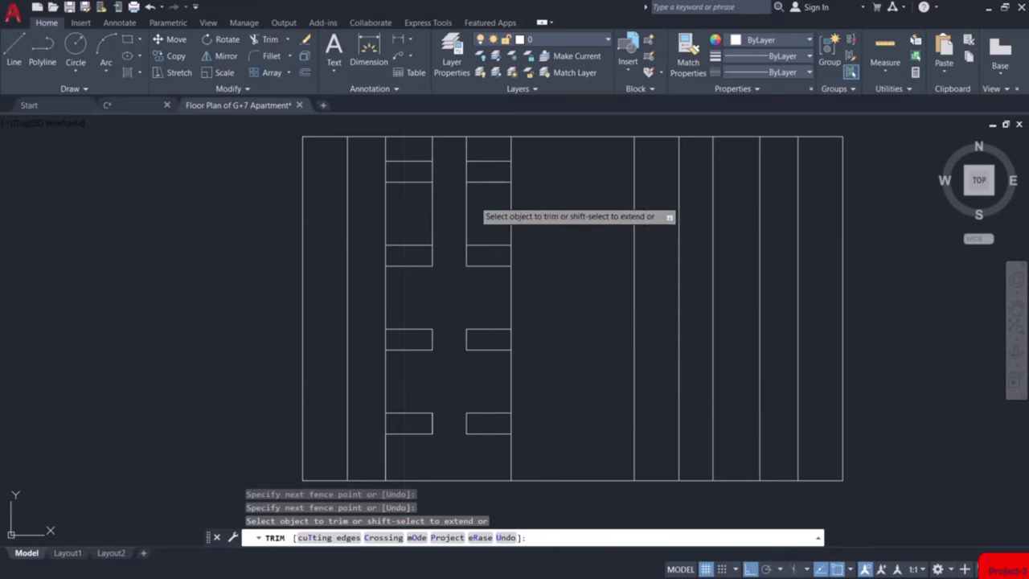
drag(476, 211, 386, 223)
drag(477, 145, 392, 146)
key(Escape)
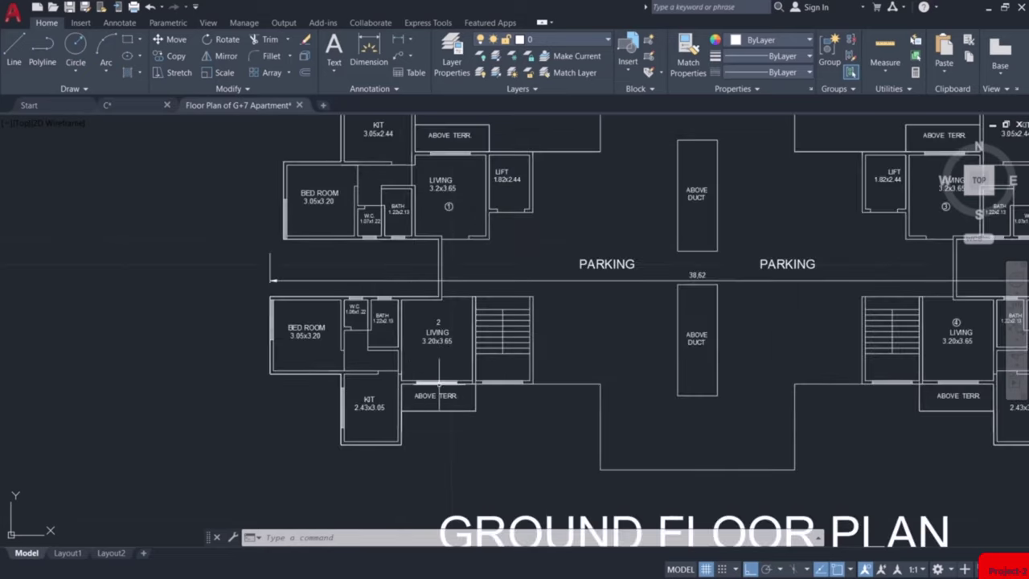
Examine the front windows and terraces of the living room and staircase in the ground floor and typical floor plans
scroll(522, 384, down, 3)
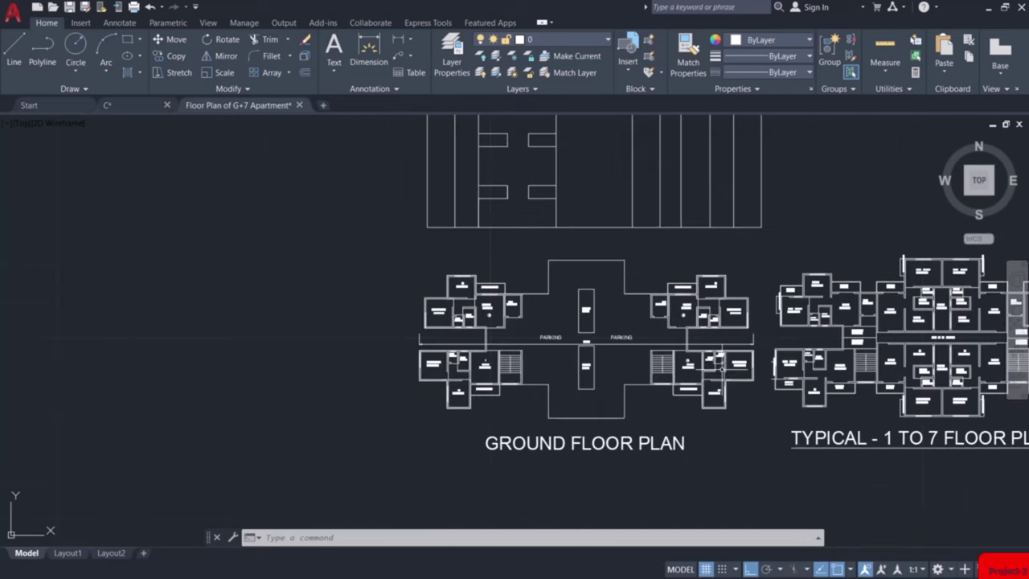
middle_drag(828, 394, 529, 358)
scroll(528, 356, up, 3)
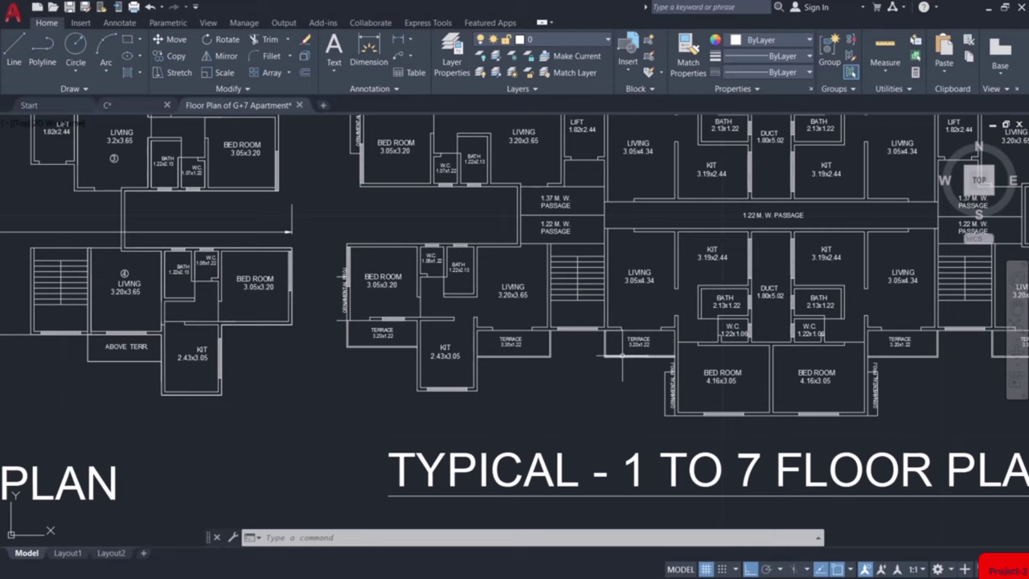
scroll(622, 355, down, 3)
scroll(442, 316, up, 5)
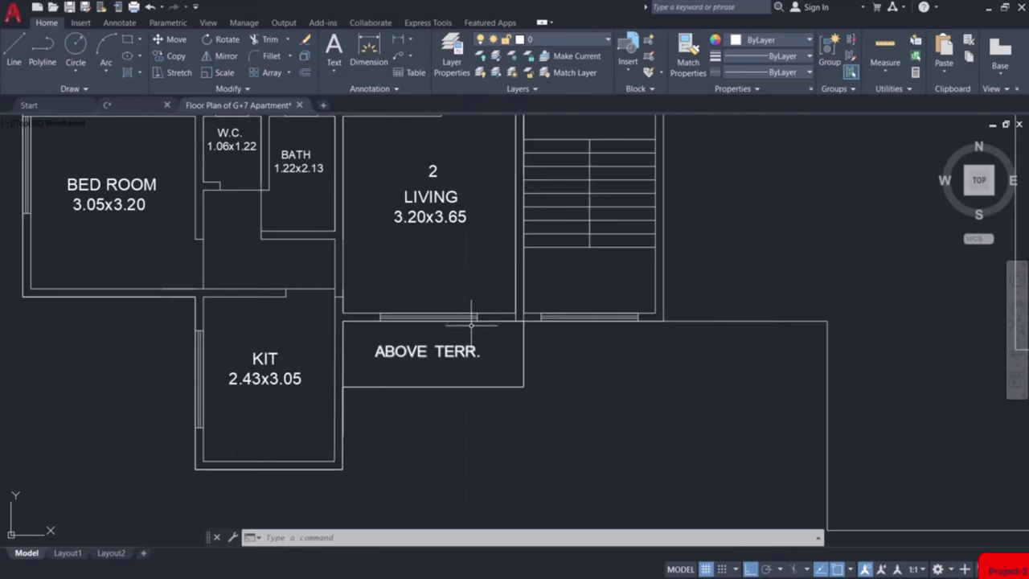
scroll(458, 326, down, 5)
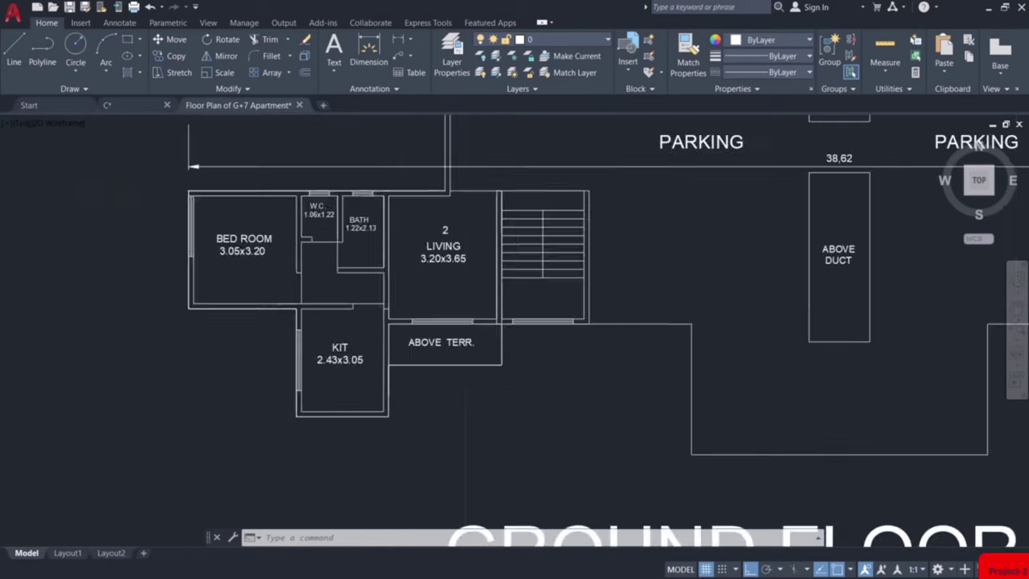
middle_drag(323, 162, 323, 309)
scroll(323, 309, up, 2)
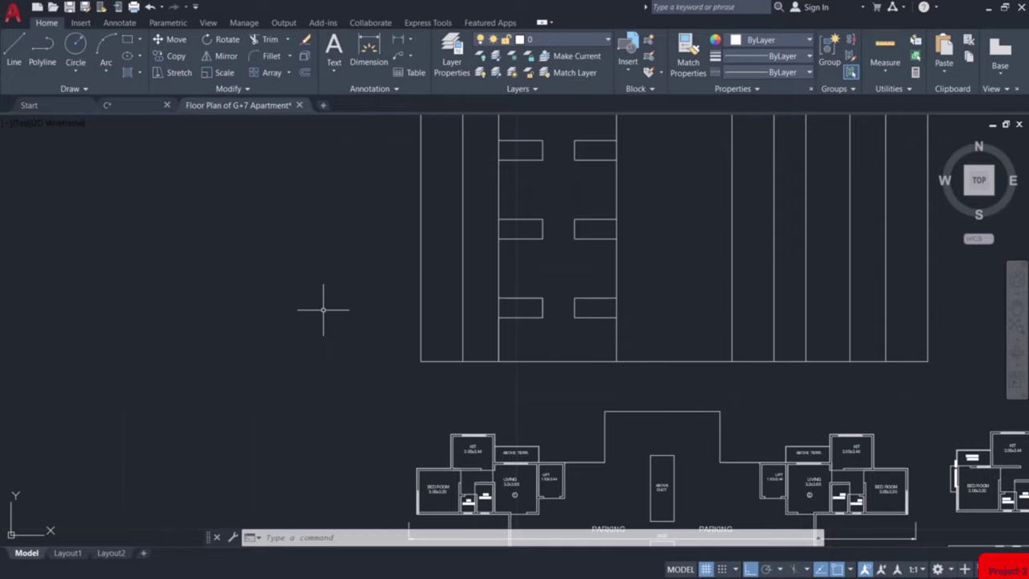
Draw a 1.8 by 1.2 rectangle in the empty area left of the elevation as the window's outer frame
text(re)
key(Escape)
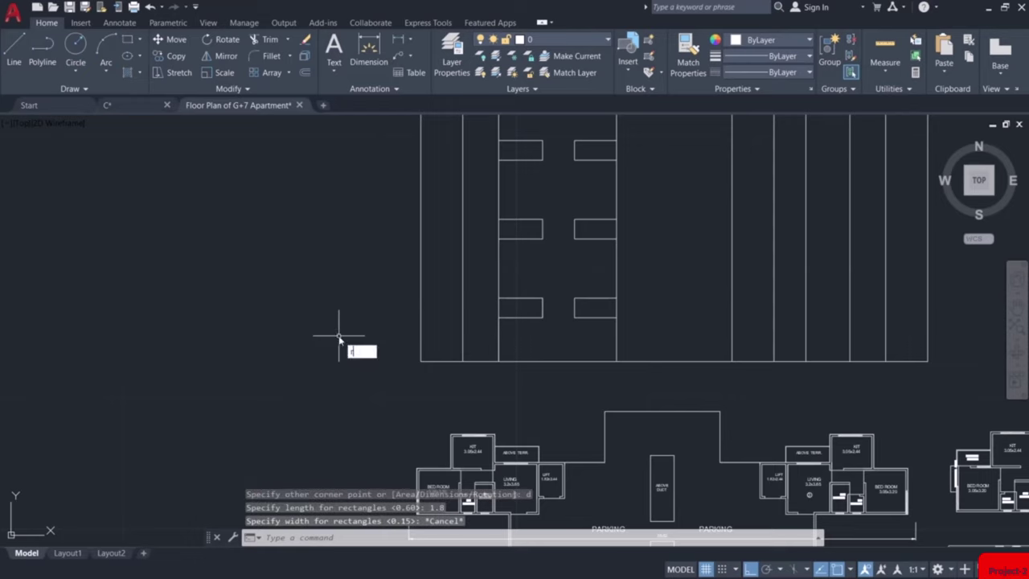
text(rec)
key(Return)
click(298, 314)
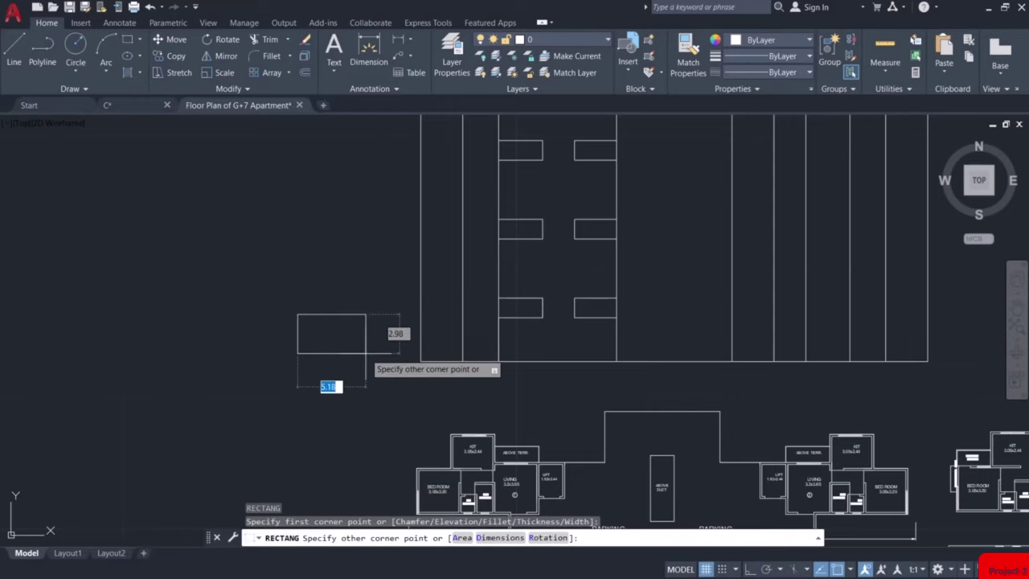
text(d)
key(Return)
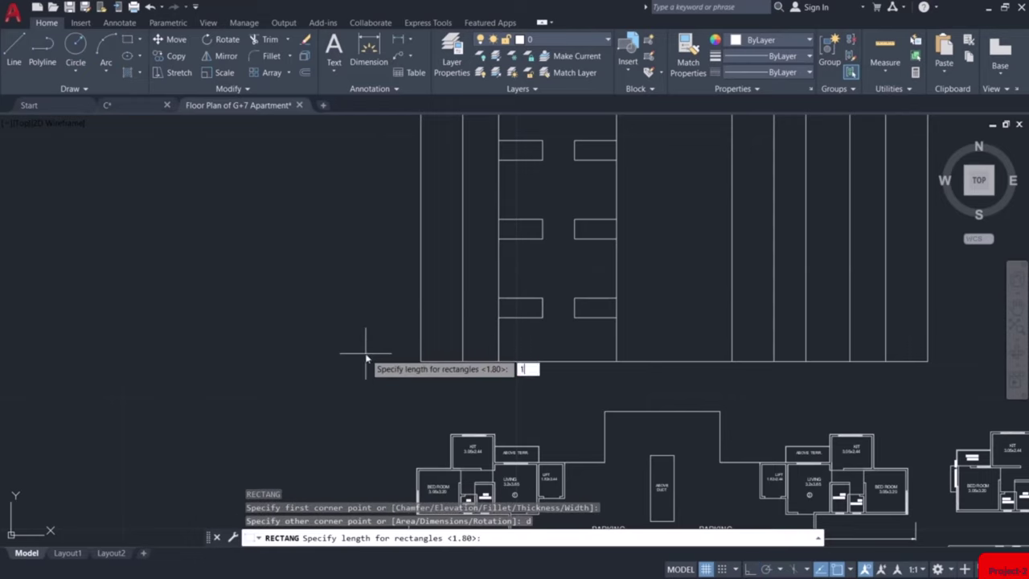
key(Return)
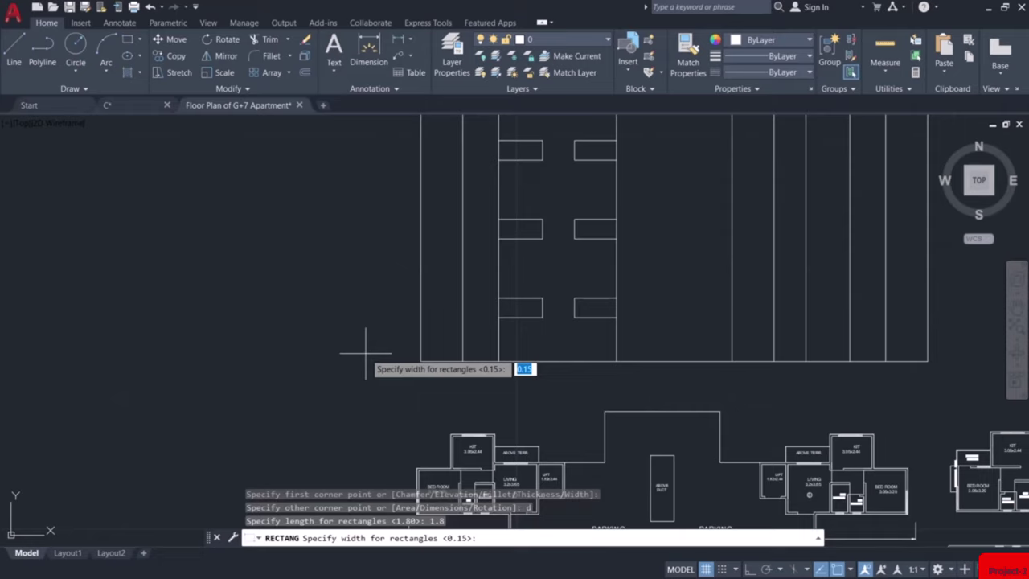
text(1.2)
key(Return)
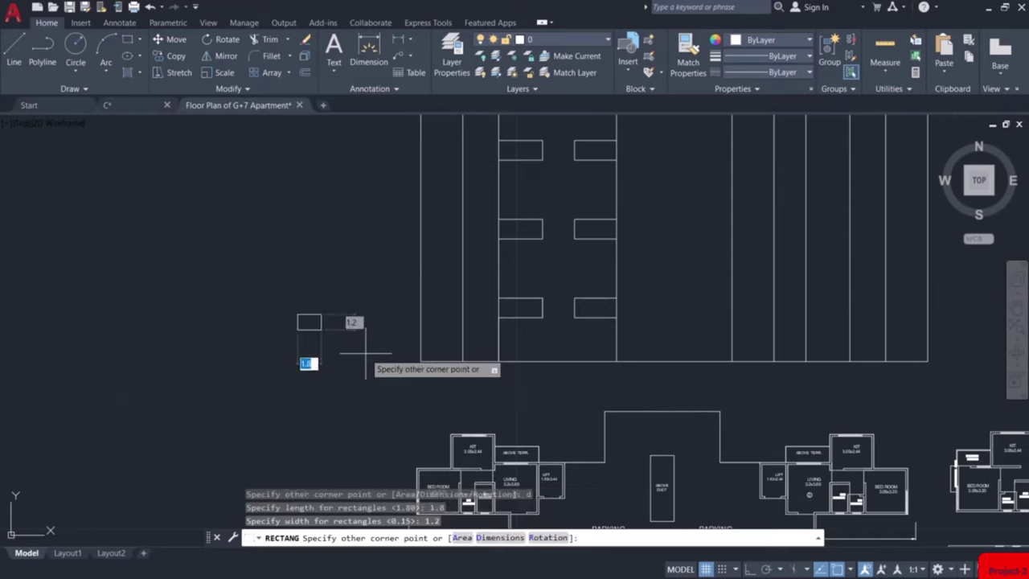
click(365, 352)
Offset the window rectangle 0.06 inward to form the frame
scroll(311, 329, up, 5)
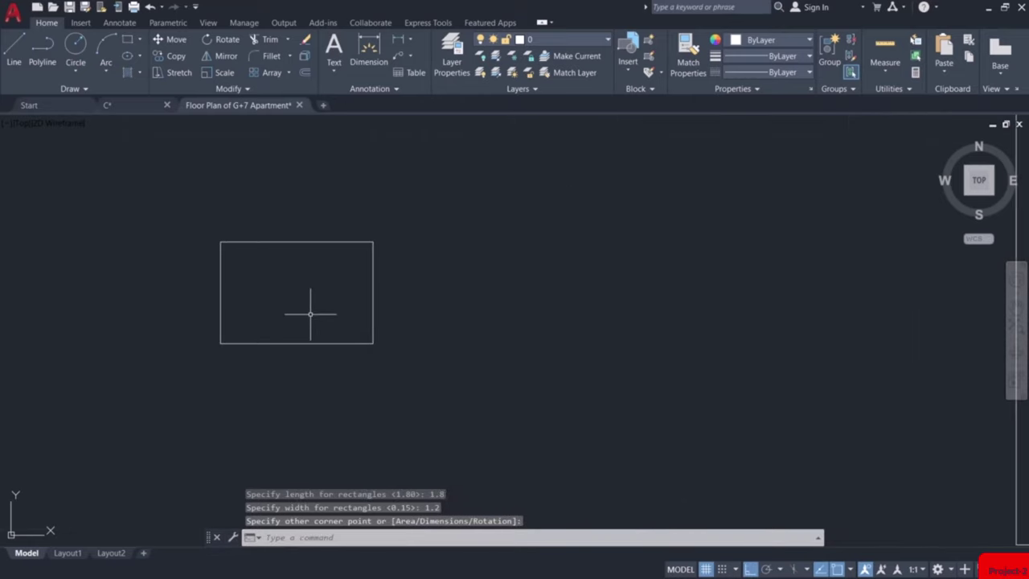
middle_drag(311, 314, 348, 372)
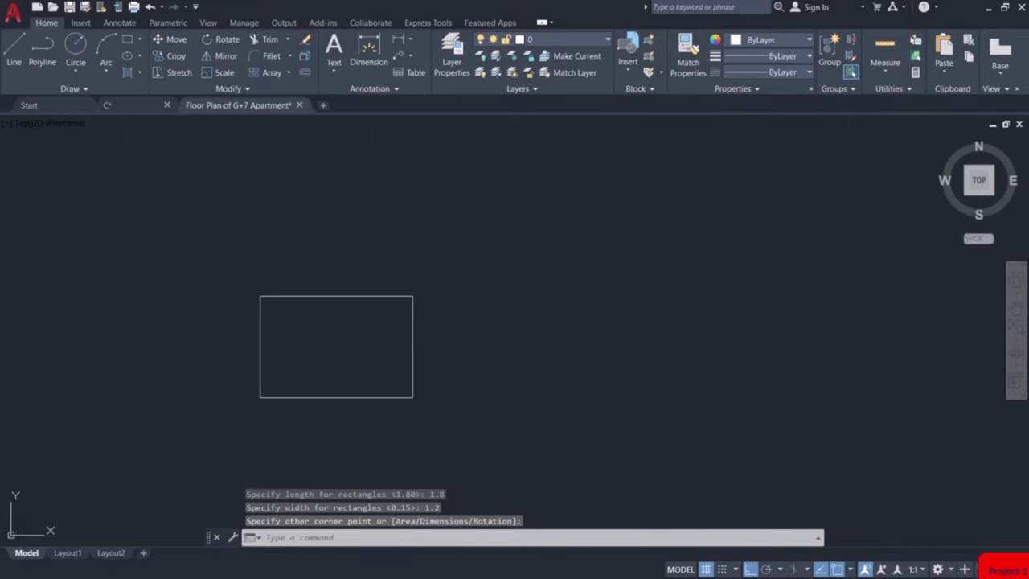
text(o)
key(Return)
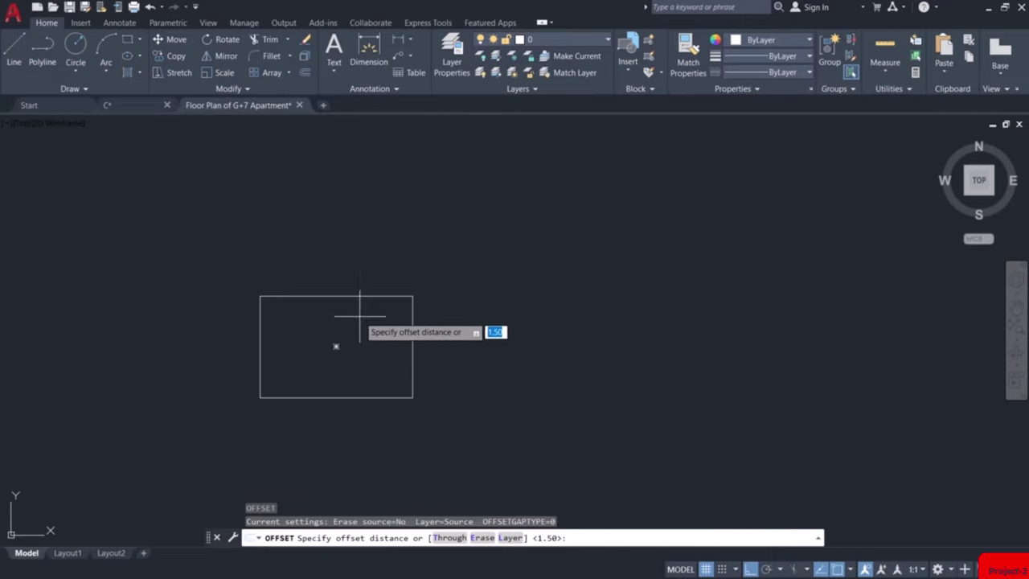
key(Return)
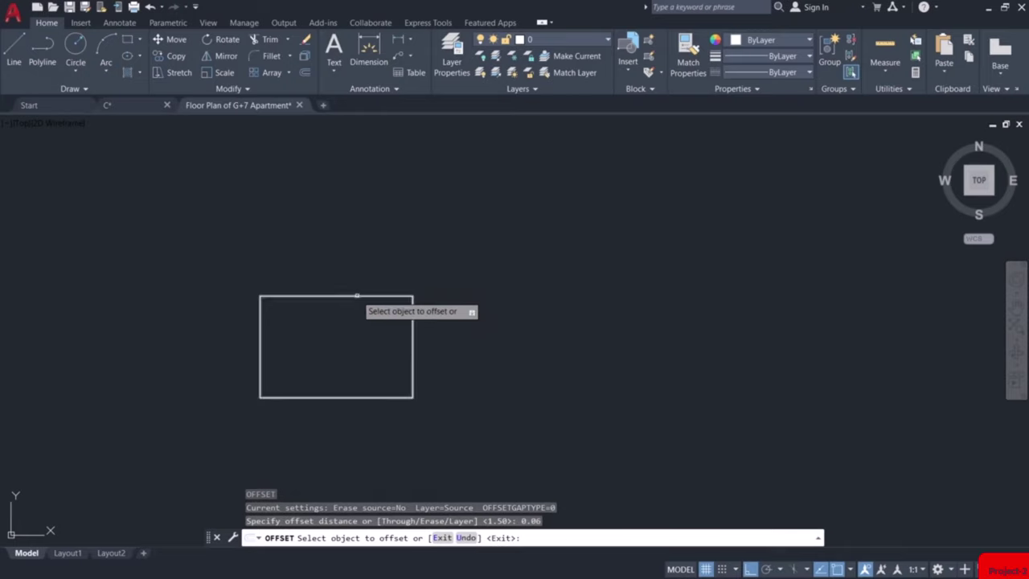
click(357, 296)
click(337, 344)
key(Return)
Draw a vertical line between the midpoints of the inner rectangle's lower and upper edges to divide the window in two
text(l)
key(Return)
scroll(341, 390, up, 4)
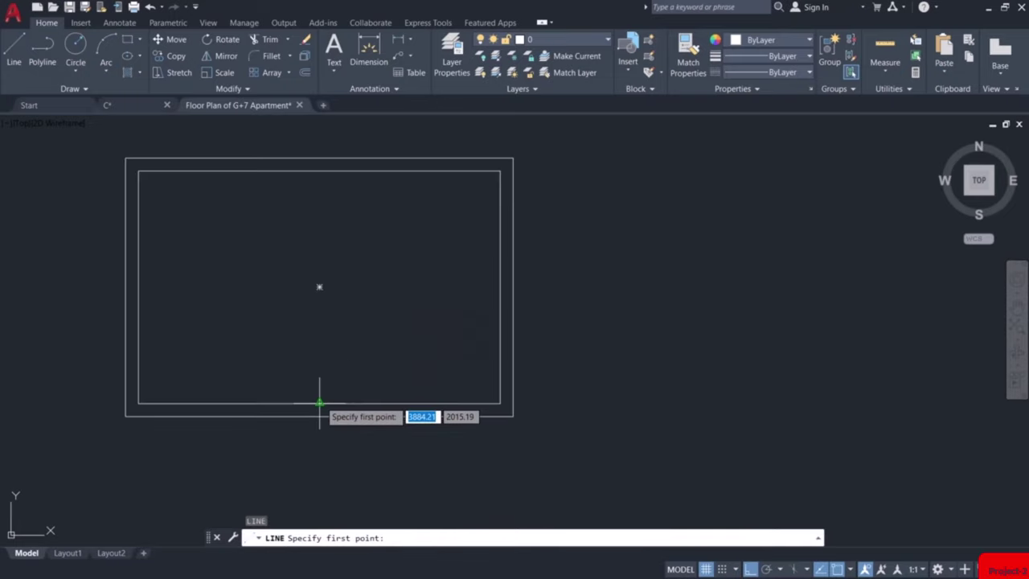
click(319, 402)
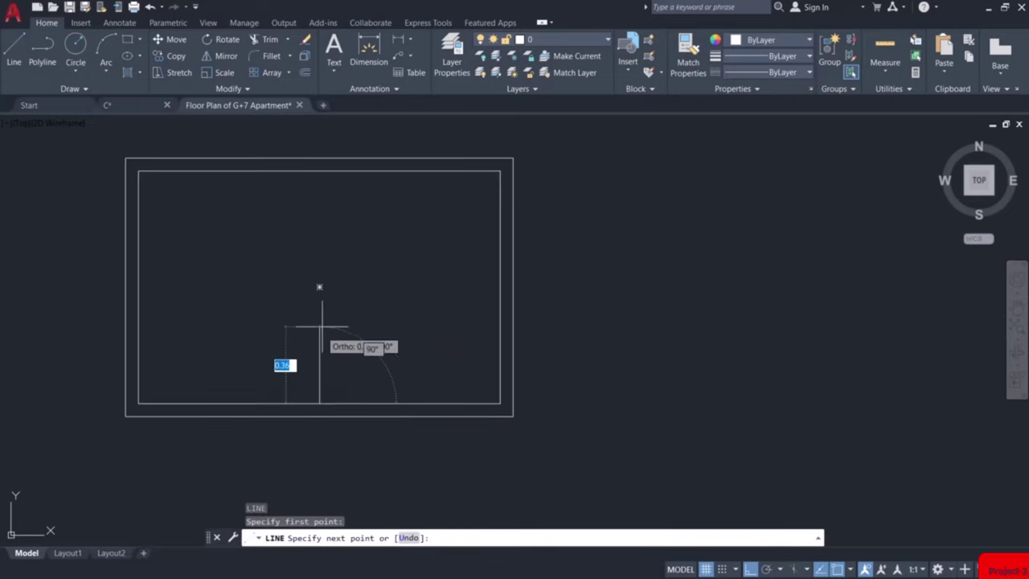
click(319, 171)
key(Escape)
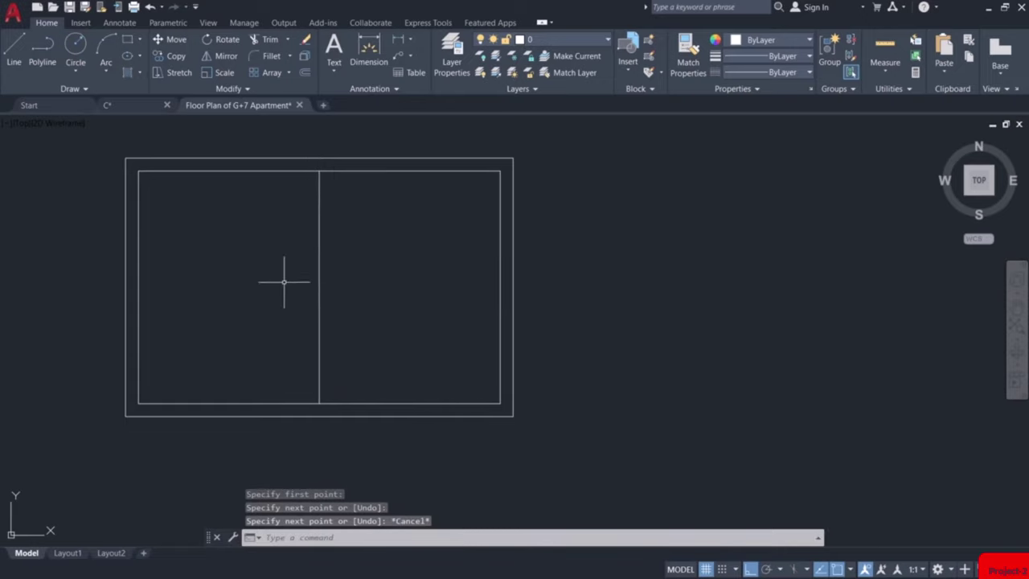
Draw a 1.8 by 1.8 rectangle beside the finished window as the second window's outer frame
scroll(389, 315, down, 2)
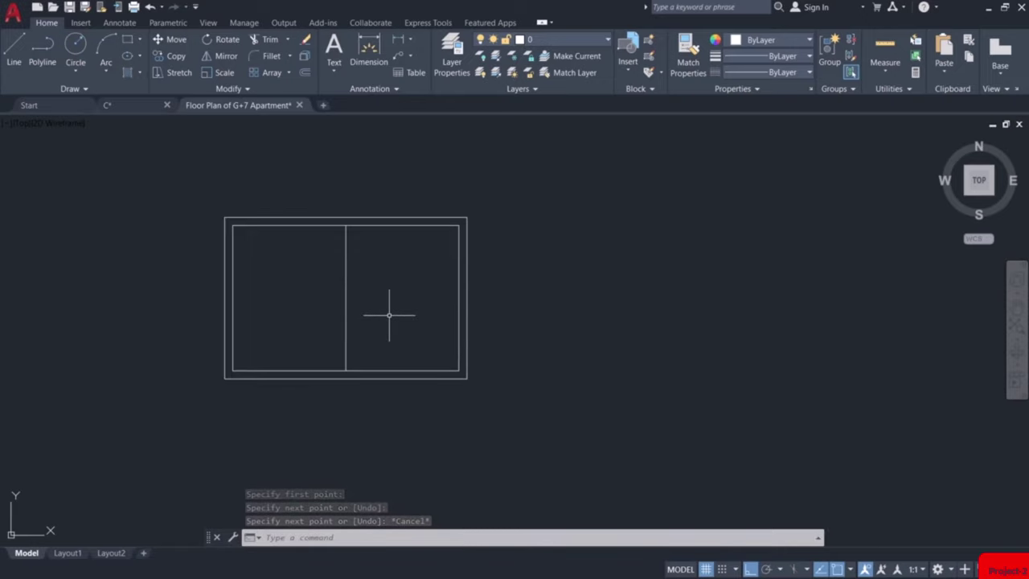
scroll(389, 314, down, 2)
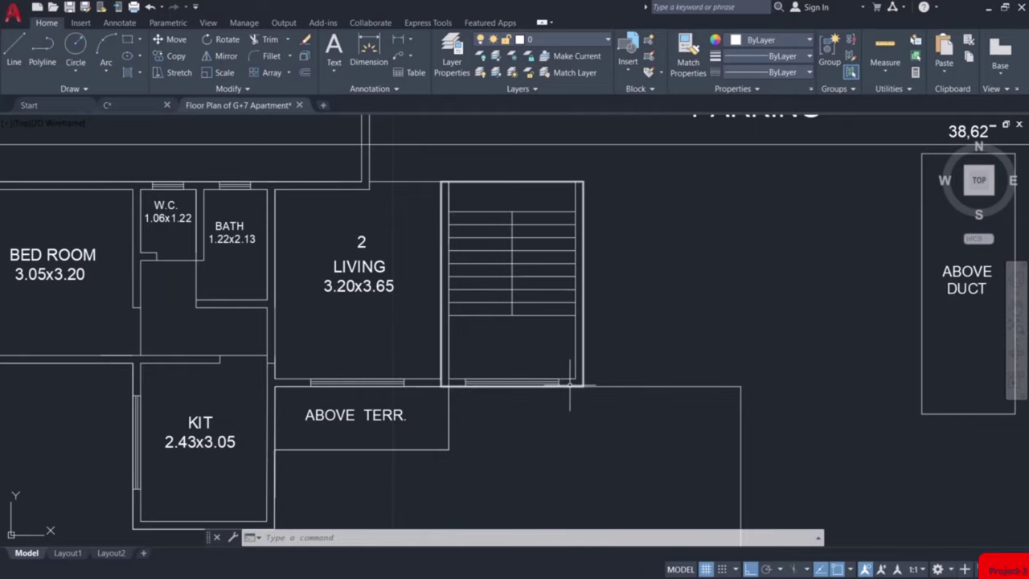
text(rec)
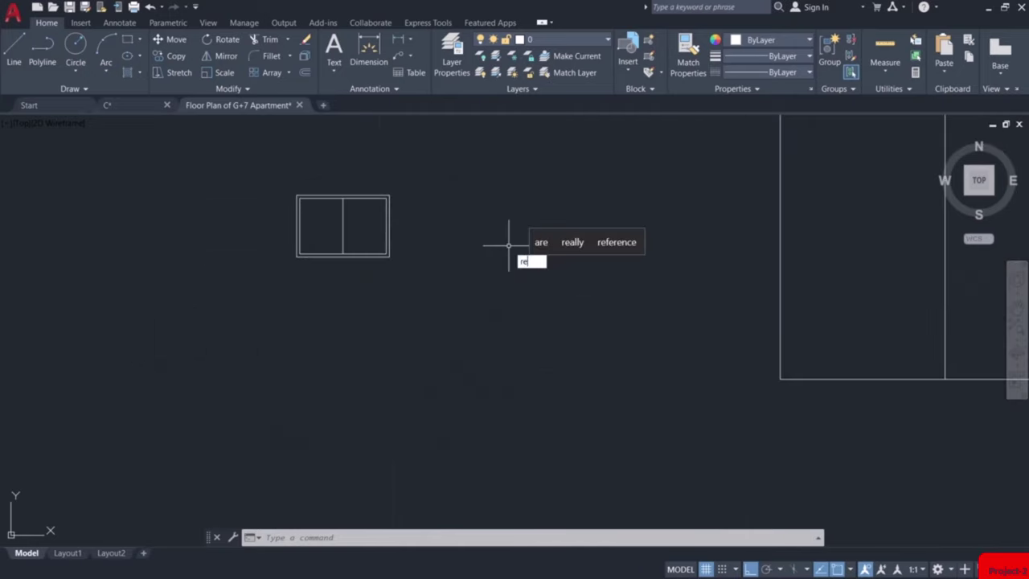
key(Return)
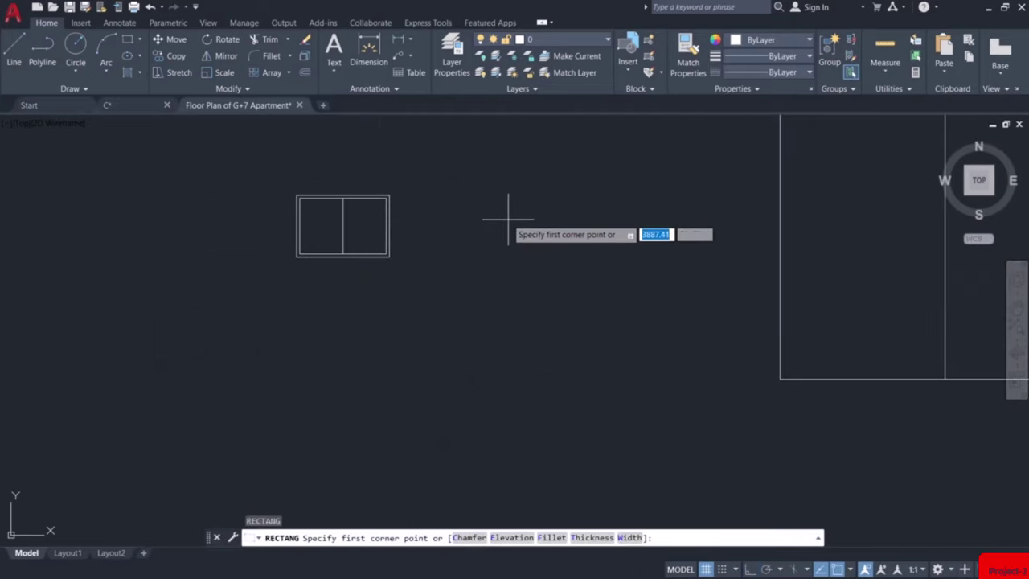
click(504, 212)
text(d)
key(Return)
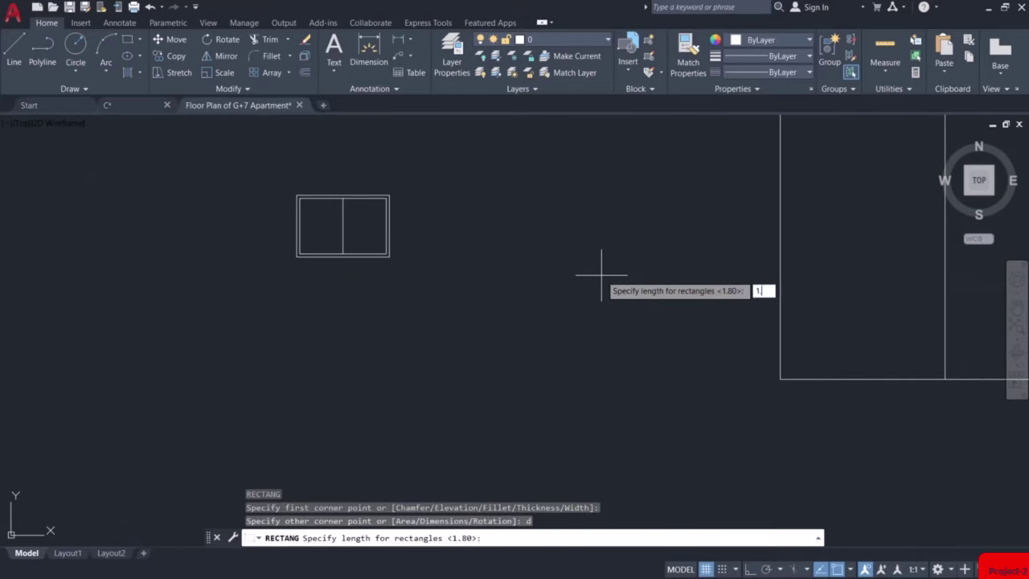
text(1.8)
key(Return)
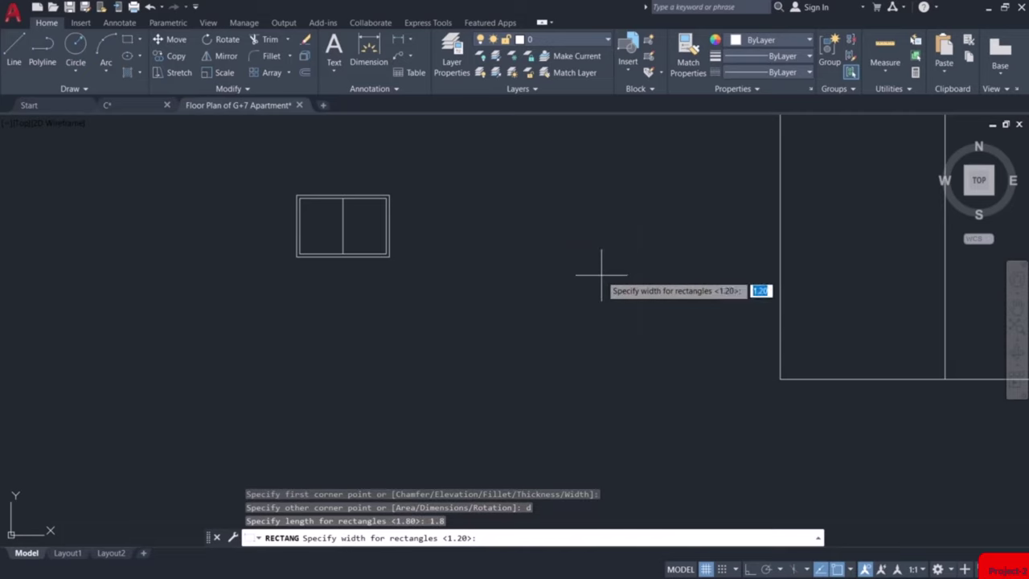
text(1.8)
key(Return)
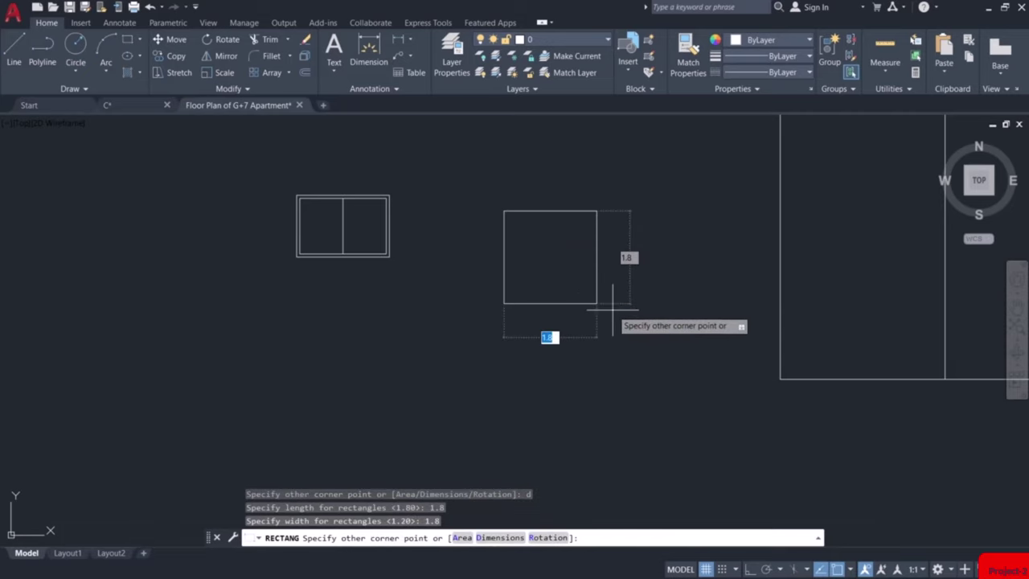
click(613, 308)
Offset the 1.8 by 1.8 rectangle 0.06 inward to form the second window's frame
scroll(613, 309, down, 8)
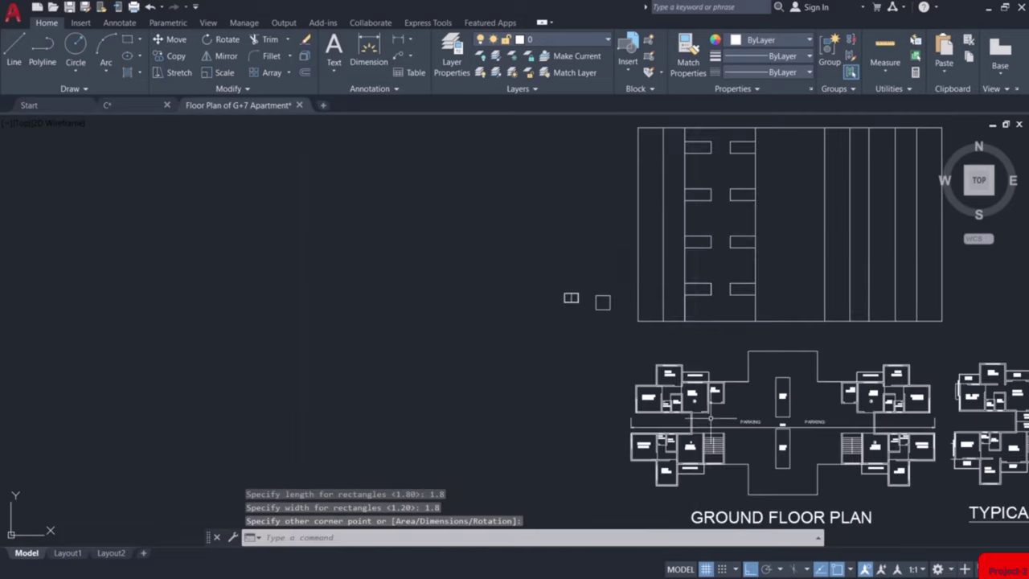
scroll(649, 354, up, 10)
scroll(649, 354, up, 2)
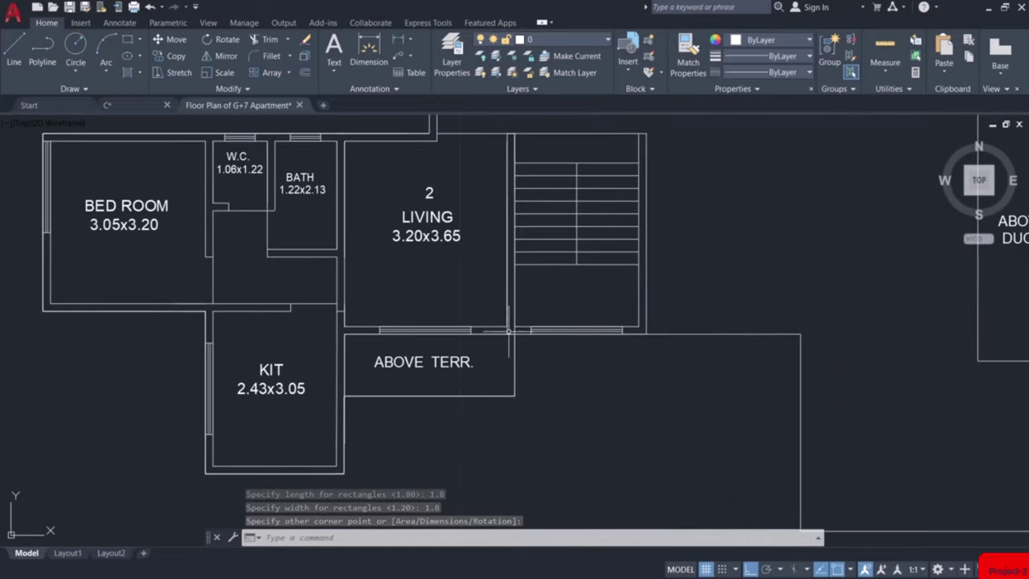
scroll(530, 321, down, 5)
scroll(502, 268, up, 5)
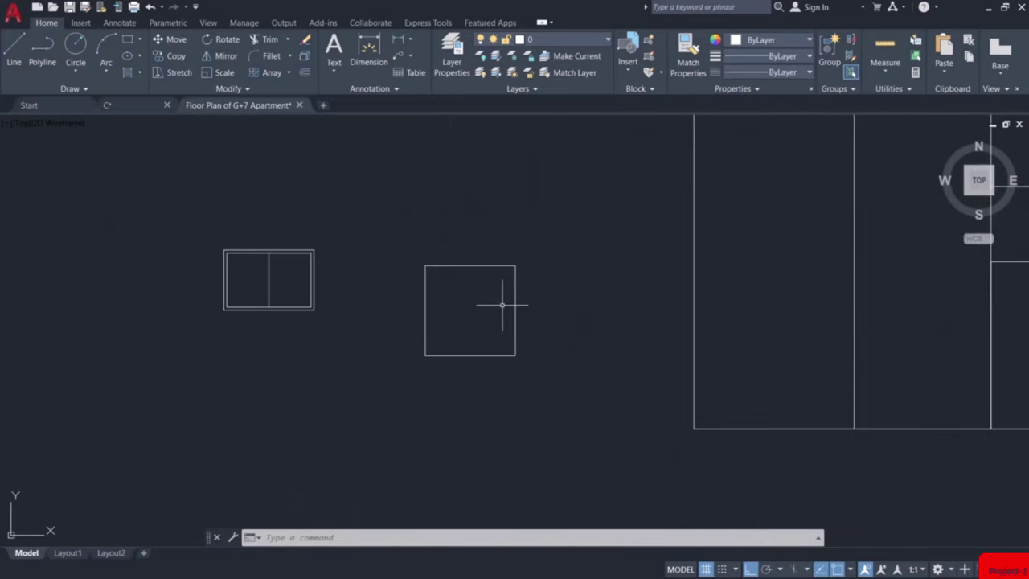
key(Return)
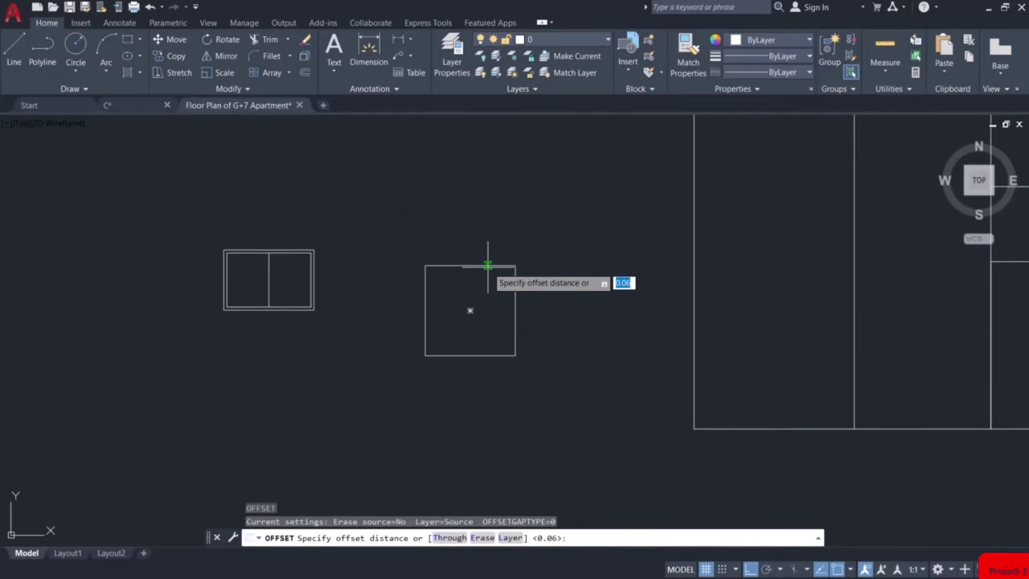
click(488, 265)
text(1)
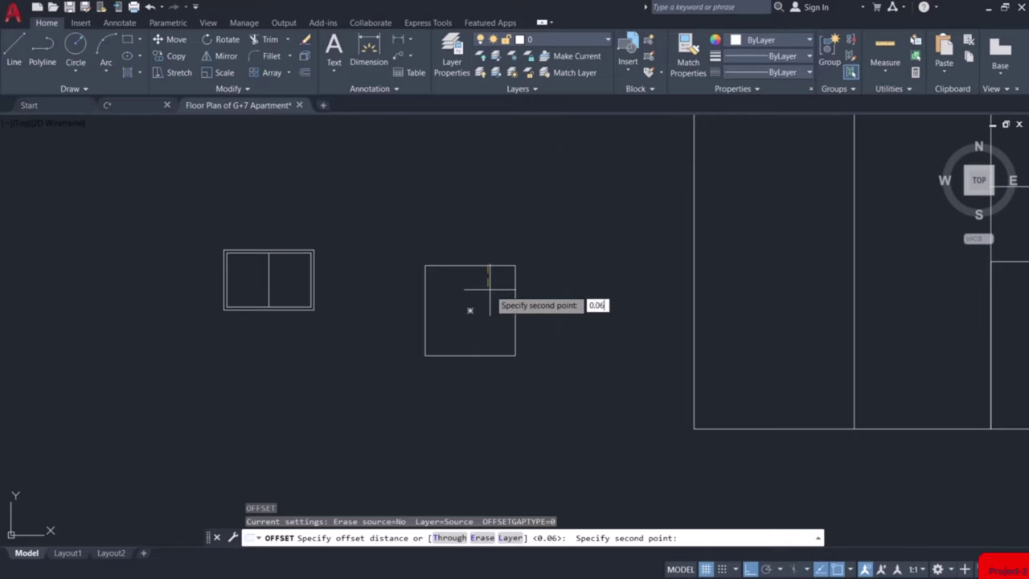
key(Return)
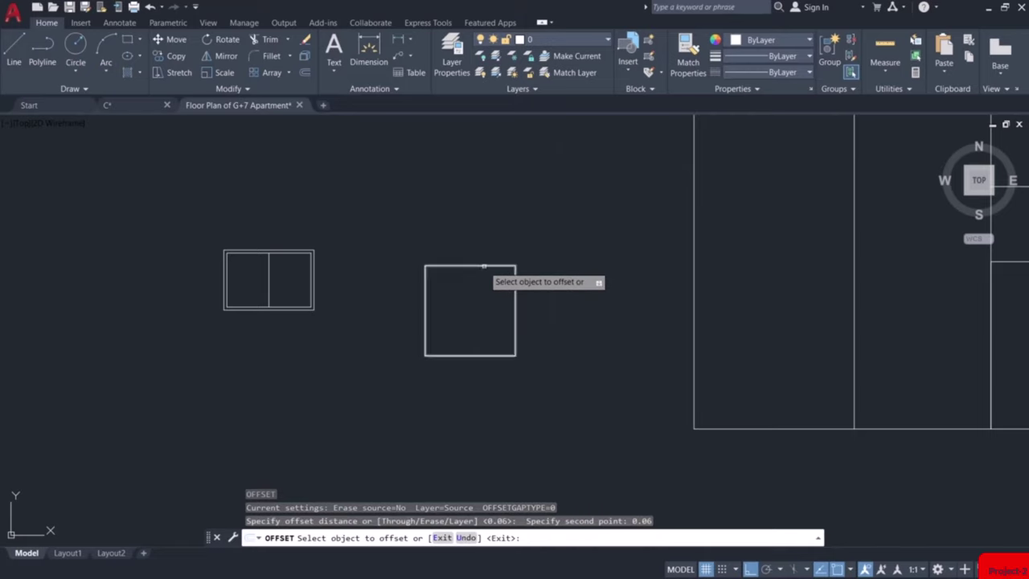
click(484, 266)
click(487, 284)
scroll(487, 284, up, 4)
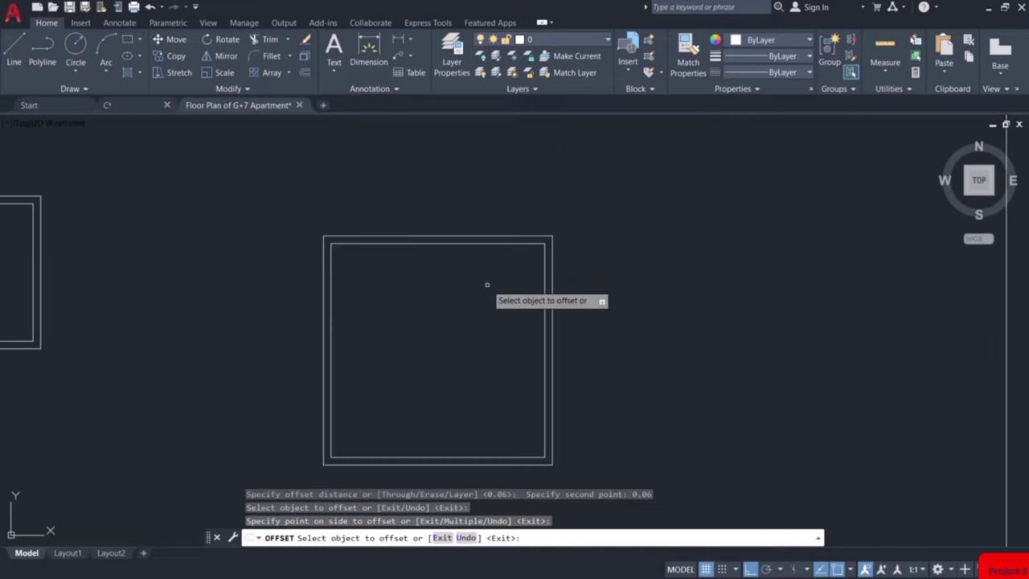
key(Escape)
Divide the square window in two with a vertical line between the midpoints of the inner rectangle's upper and lower edges
text(l)
key(Return)
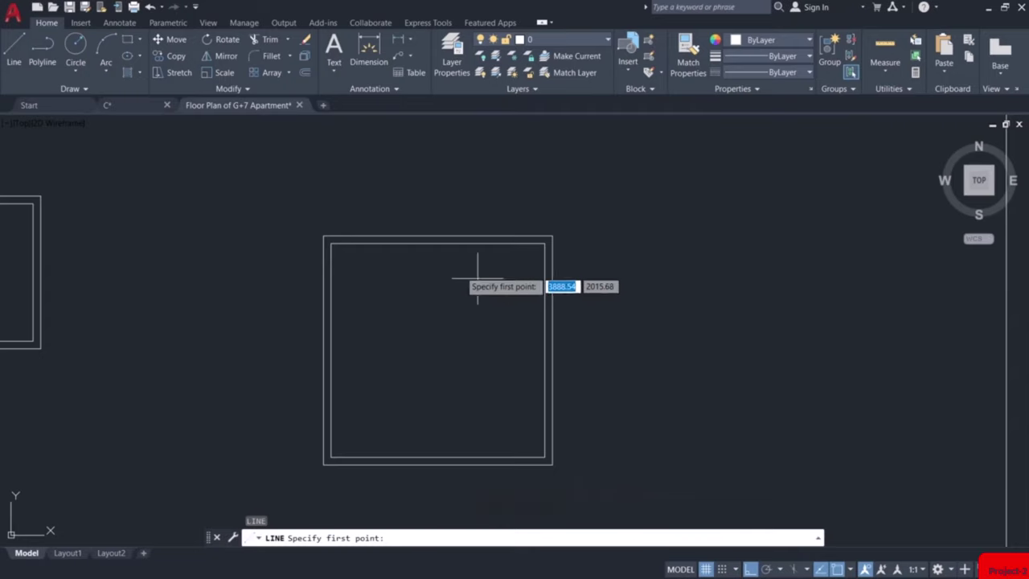
click(438, 243)
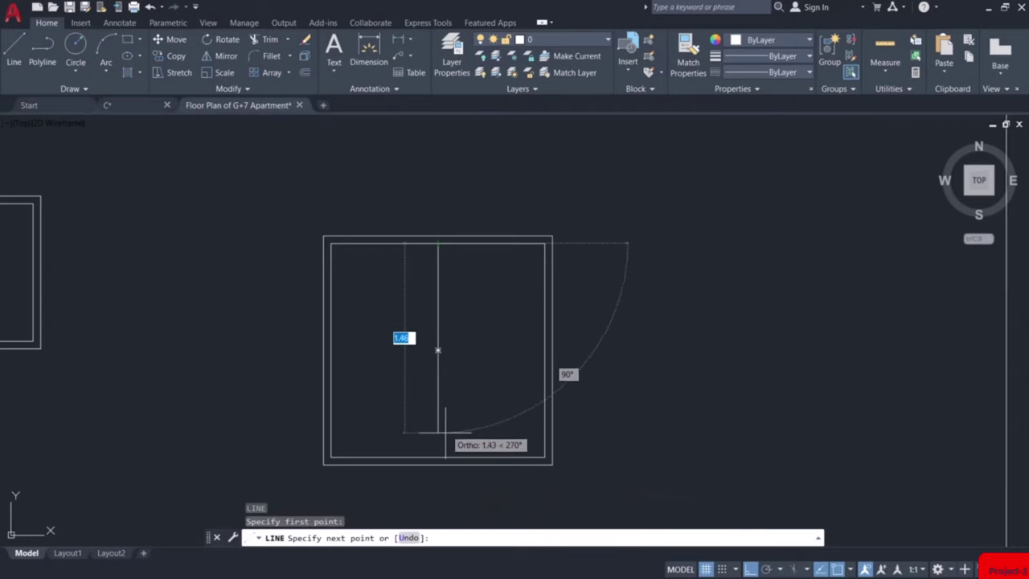
click(437, 456)
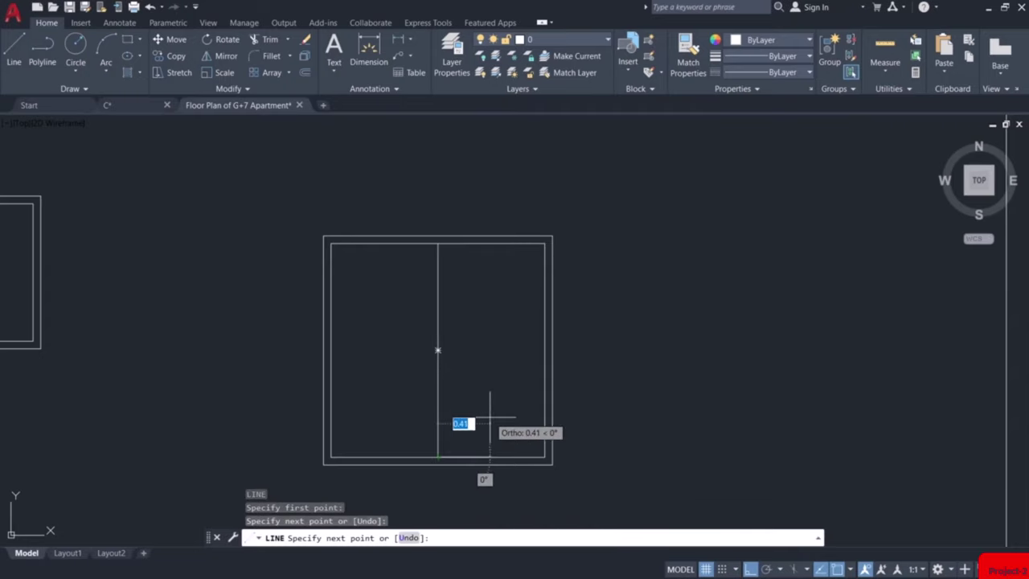
key(Escape)
Draw a 1.8 by 1.08 rectangle above the first window as the outline of a third opening
scroll(489, 413, down, 3)
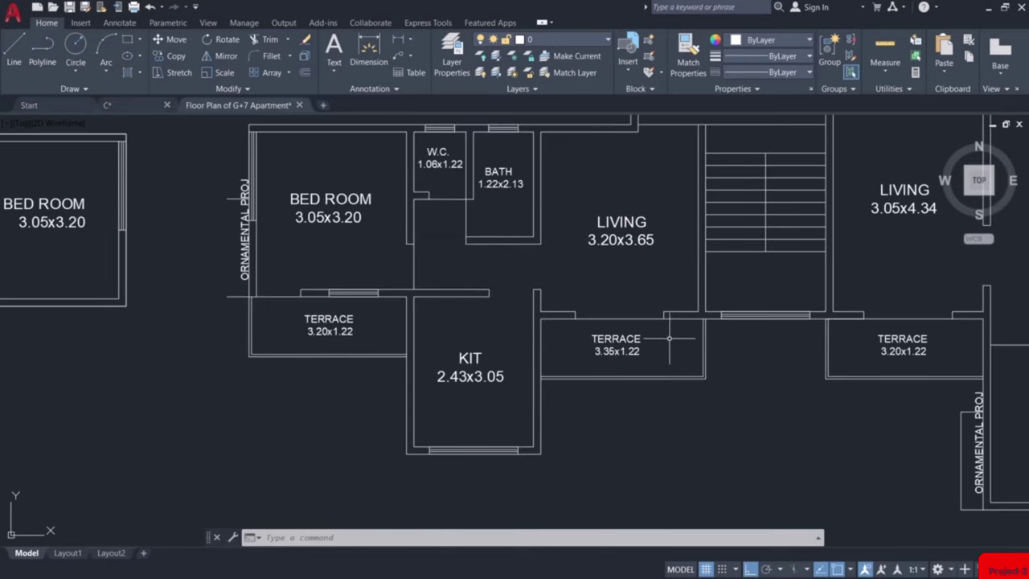
scroll(607, 346, down, 5)
scroll(262, 241, up, 8)
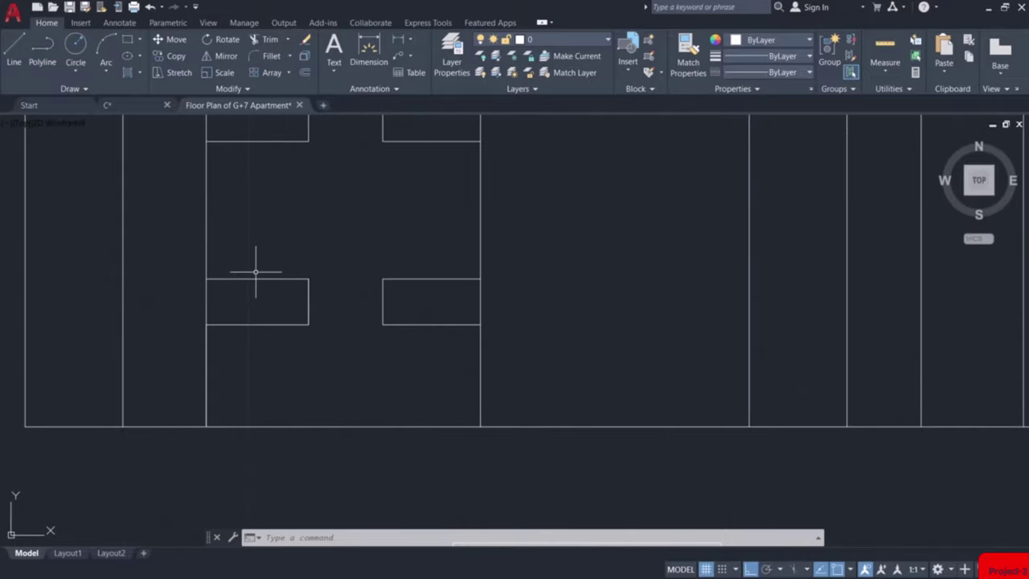
scroll(255, 271, down, 3)
middle_drag(234, 290, 473, 278)
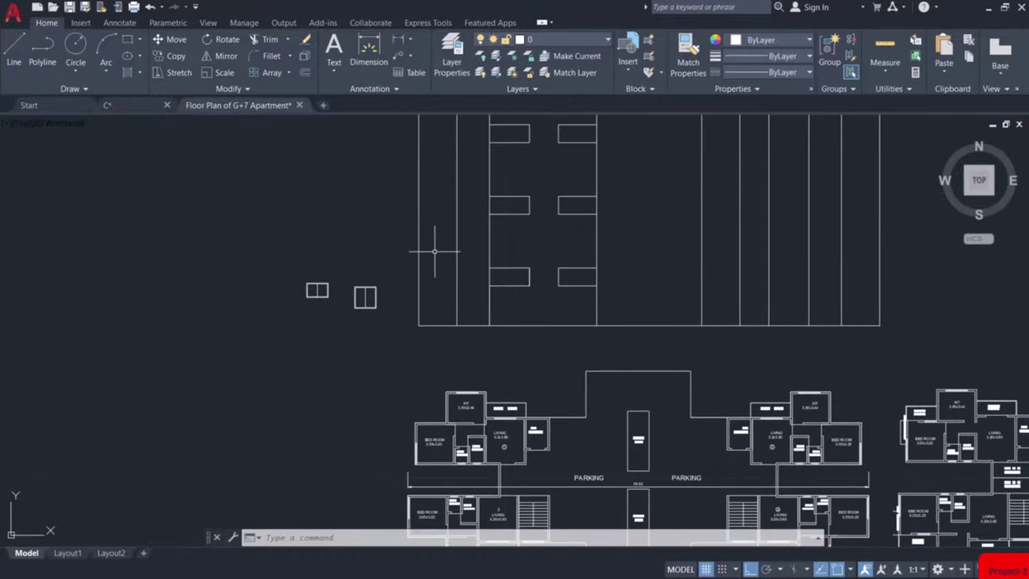
scroll(367, 216, up, 3)
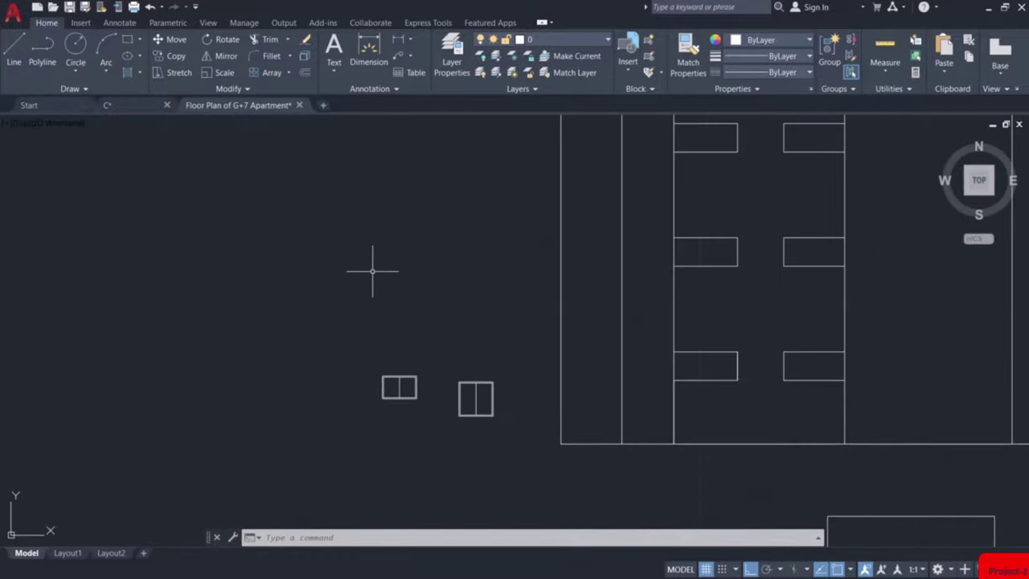
scroll(373, 272, up, 4)
text(ec)
key(Return)
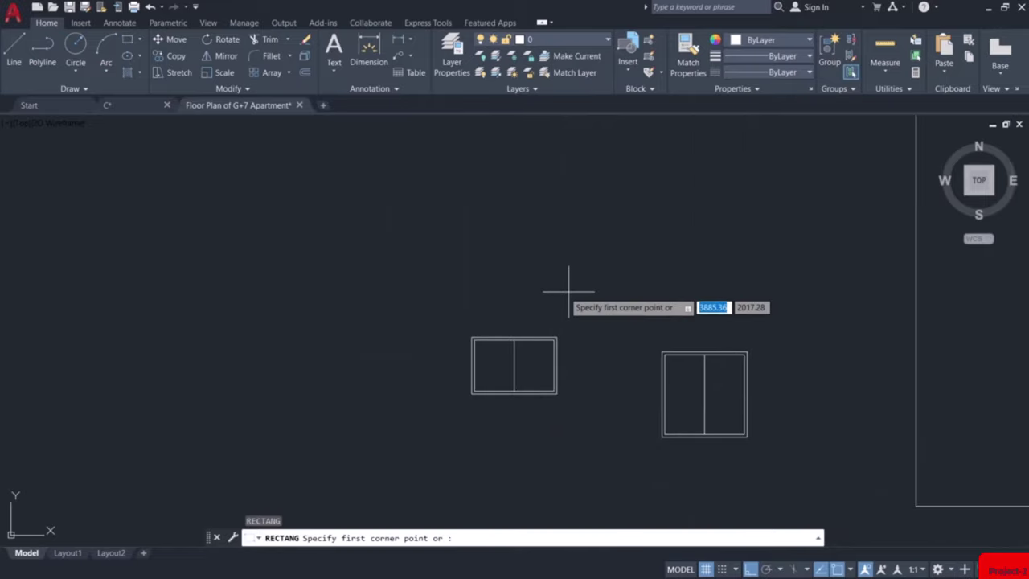
click(473, 231)
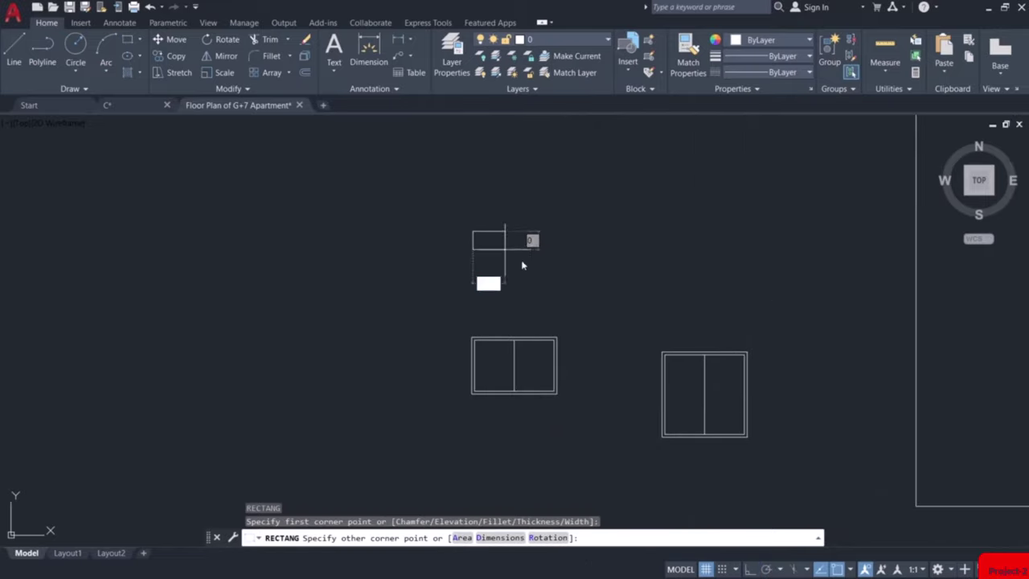
text(d)
key(Return)
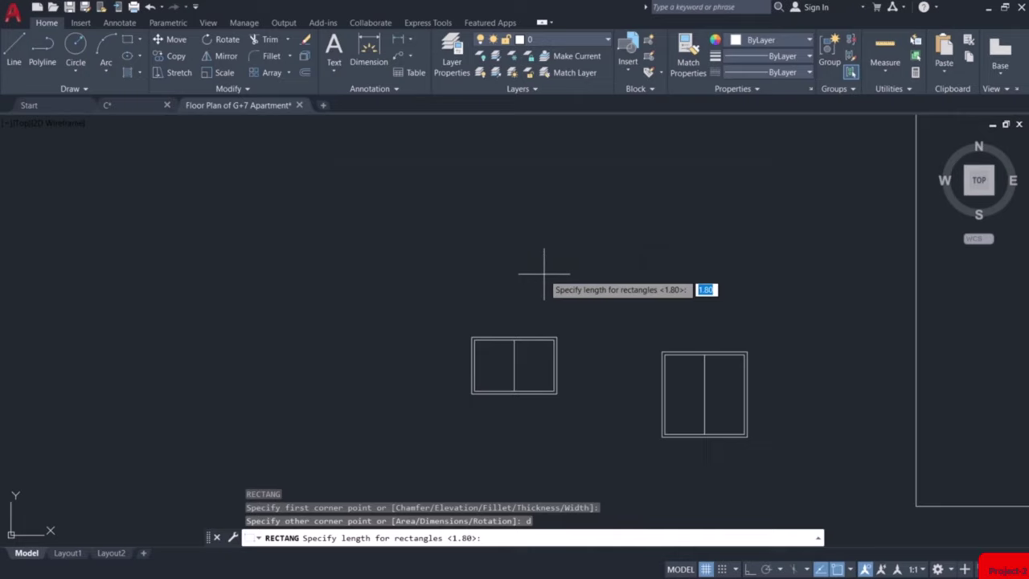
text(1.8)
key(Return)
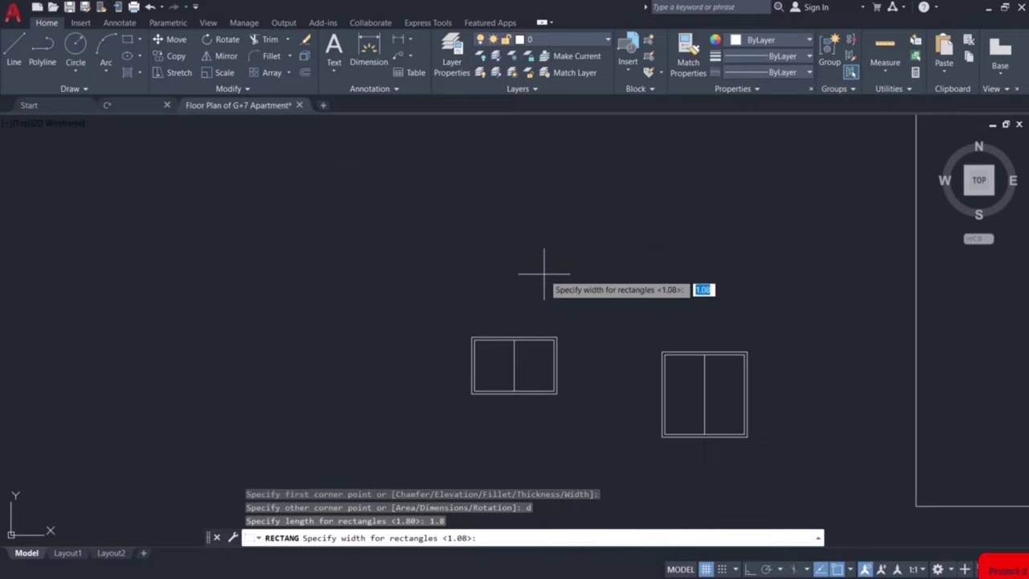
text(1.08)
key(Return)
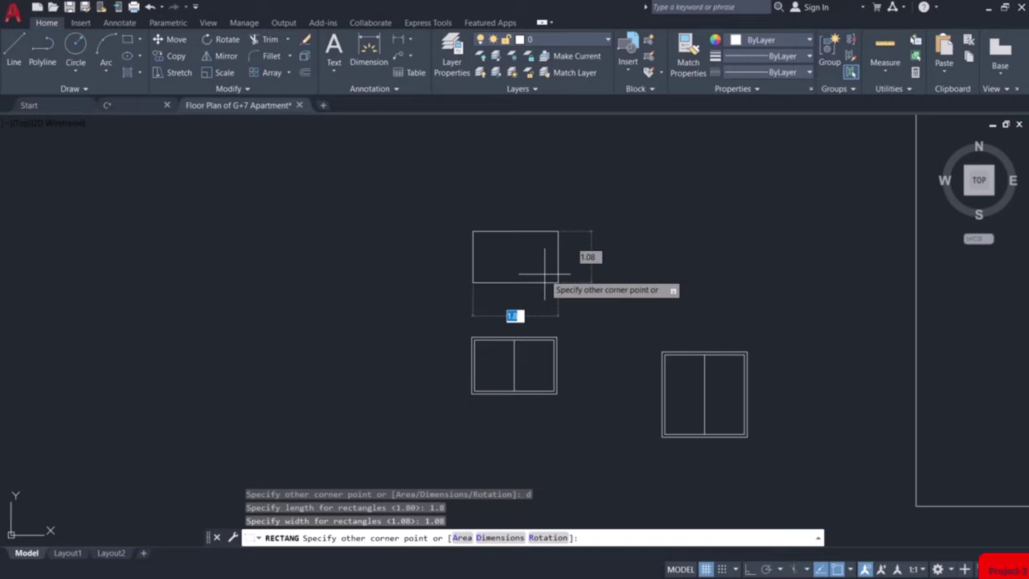
click(560, 276)
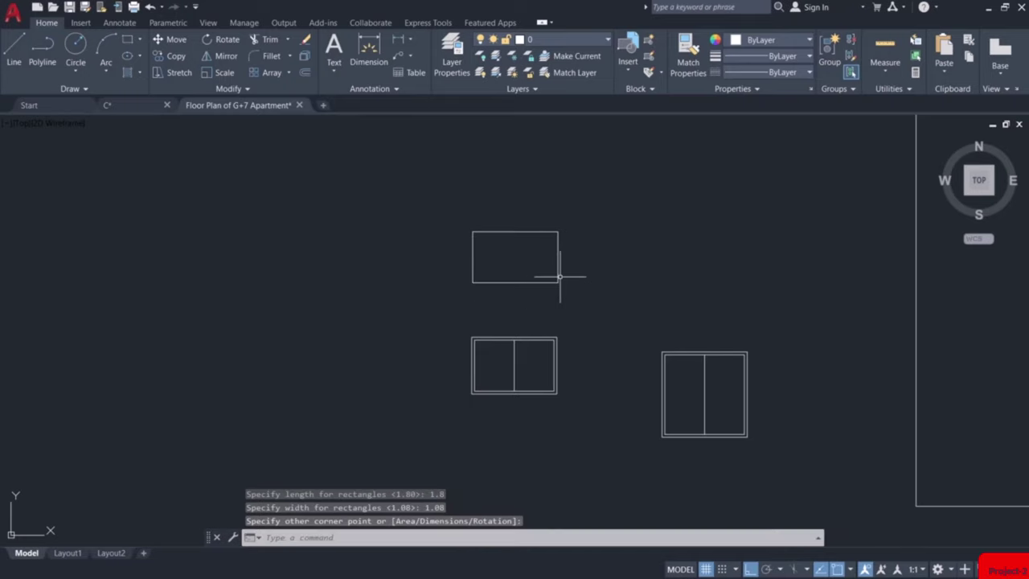
Offset the 1.8 by 1.08 rectangle 0.06 inward to form its frame
key(Return)
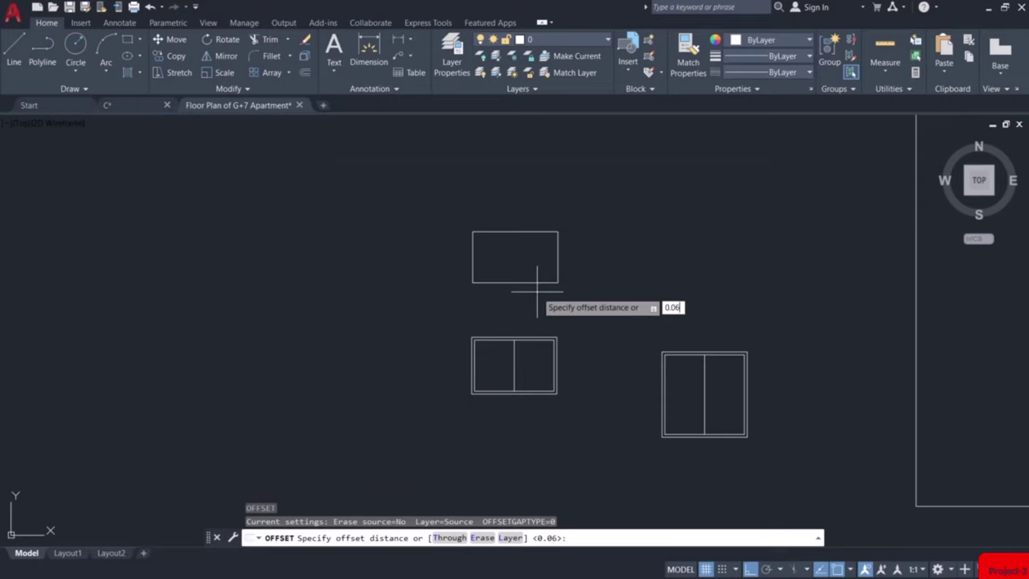
key(Return)
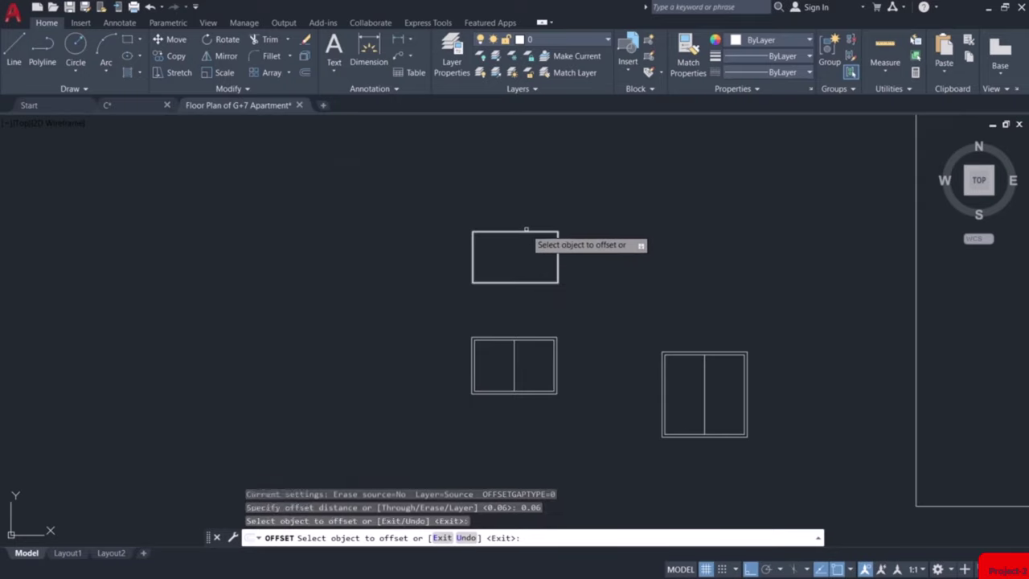
scroll(526, 232, up, 4)
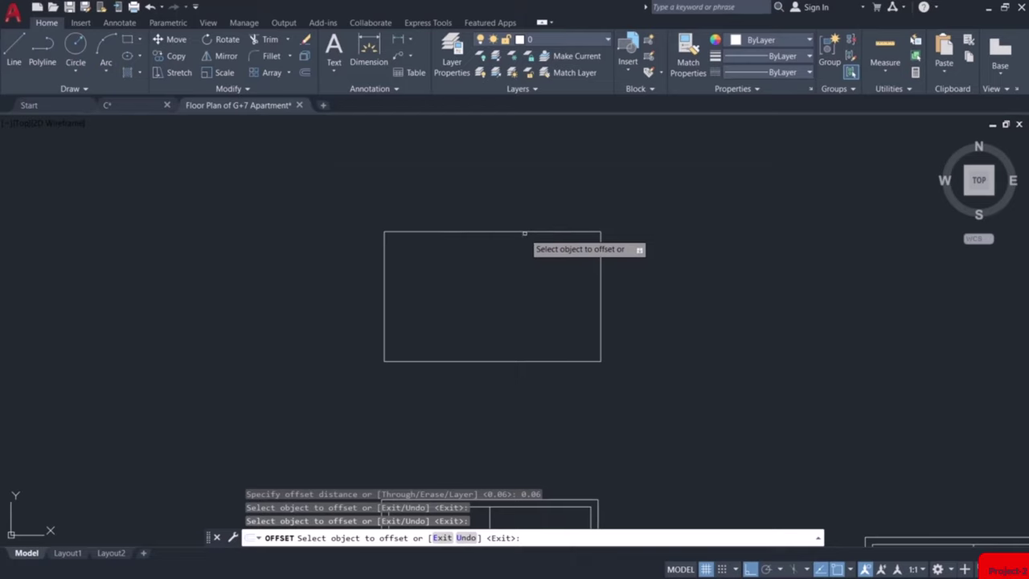
click(524, 233)
click(492, 295)
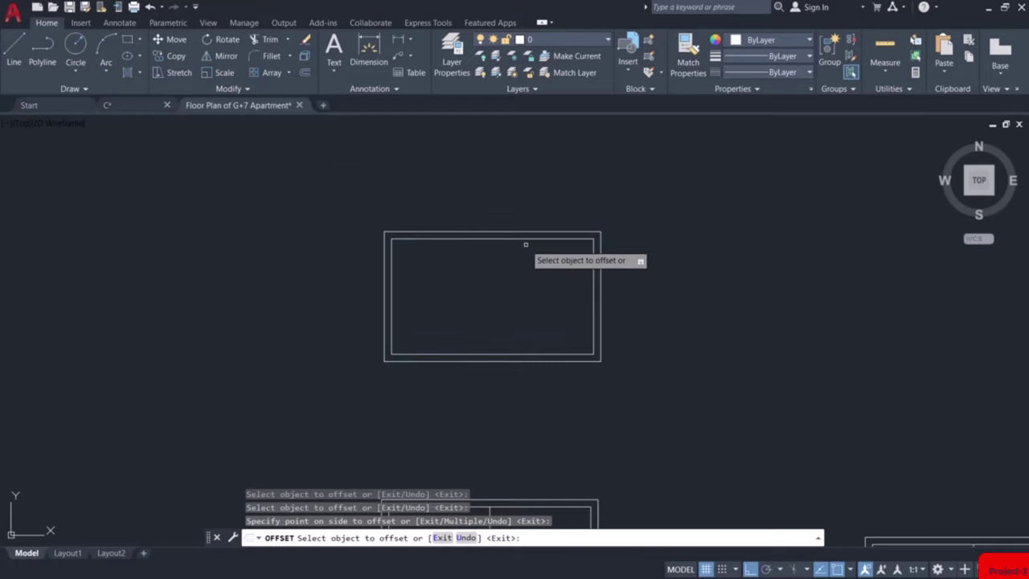
key(Escape)
Trim away the third opening's outer lower edge and the outer side ends that extend below the inner lower edge
scroll(518, 287, up, 4)
text(tr)
key(Return)
click(653, 283)
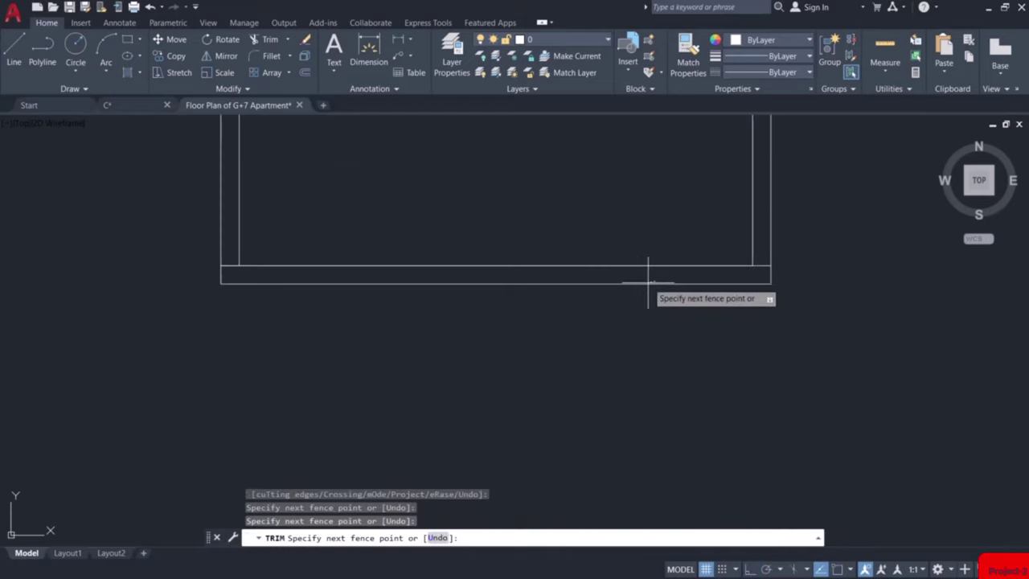
key(Return)
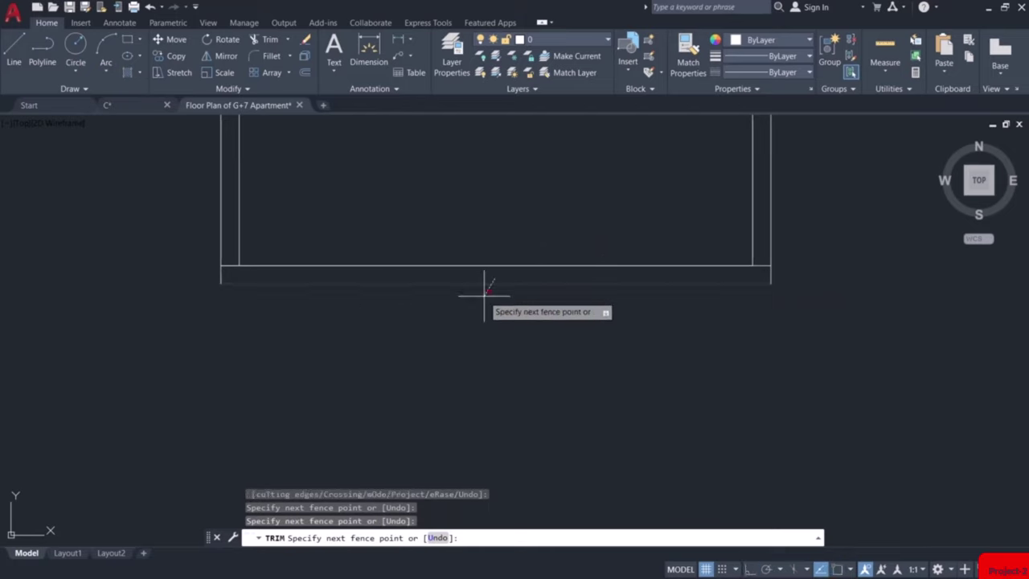
key(Return)
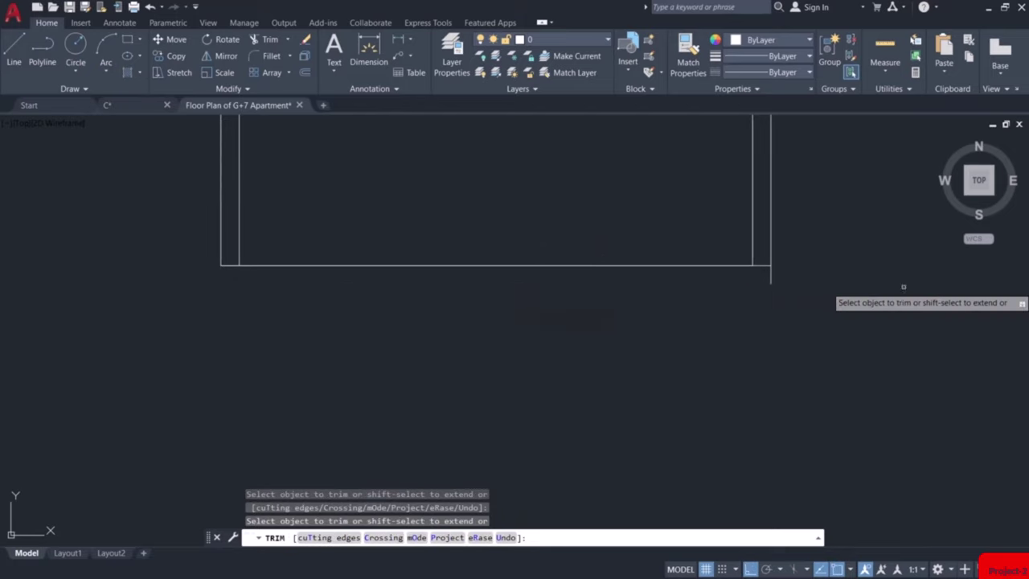
click(770, 274)
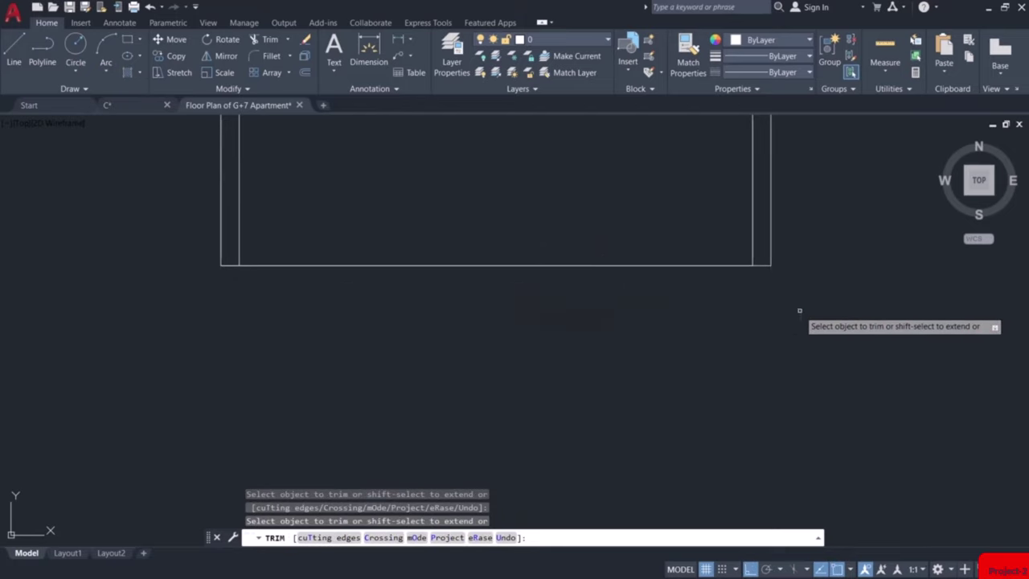
Draw a vertical projection line from the left end of living room 2's terrace-side window up to the lowest left terrace band's lower edge
key(Escape)
scroll(800, 310, down, 6)
middle_drag(823, 328, 664, 262)
scroll(664, 262, down, 2)
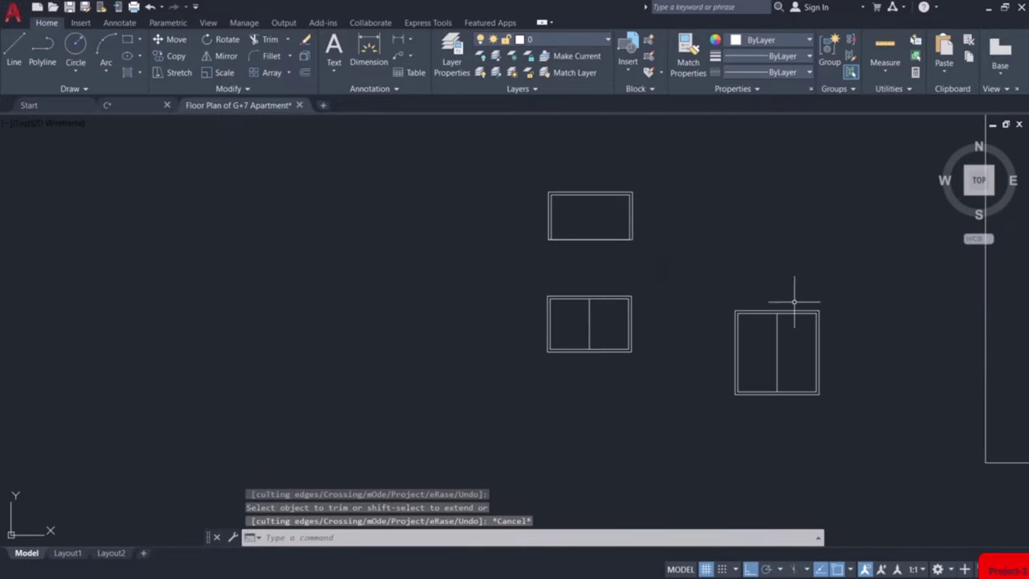
middle_drag(794, 303, 657, 279)
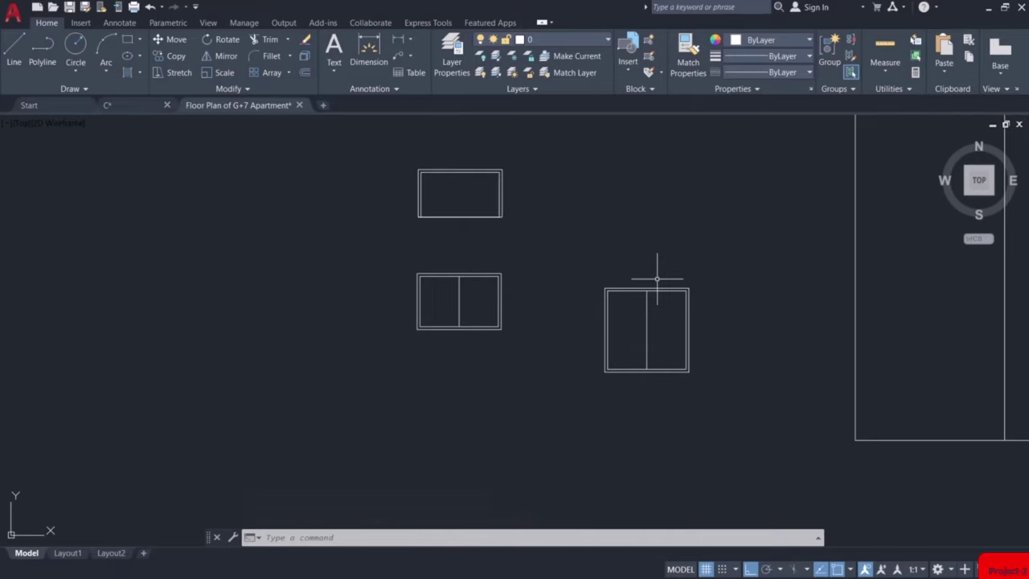
scroll(657, 279, down, 4)
mouse_move(697, 271)
middle_down()
mouse_move(500, 318)
mouse_move(439, 347)
middle_up()
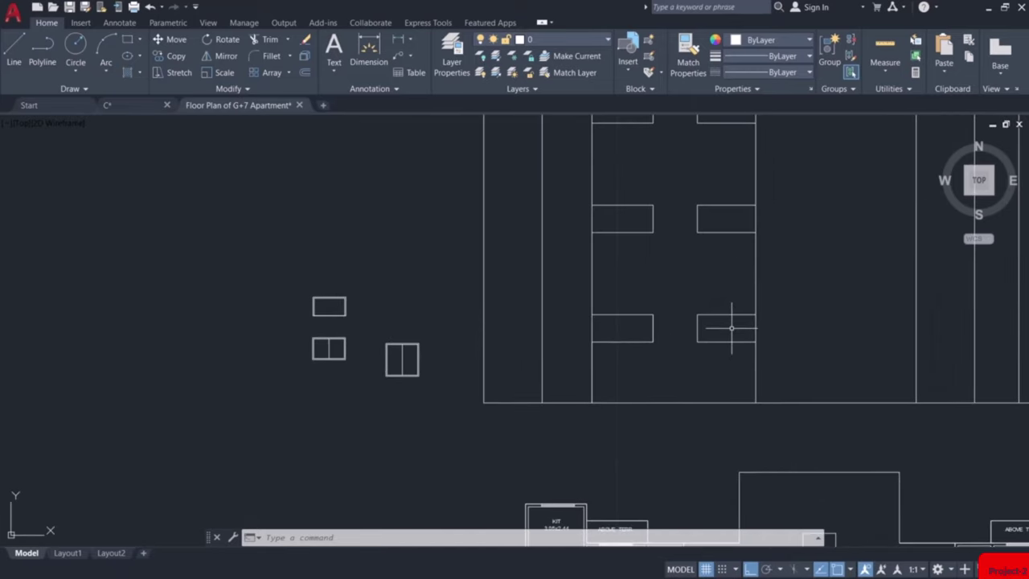
scroll(732, 329, down, 5)
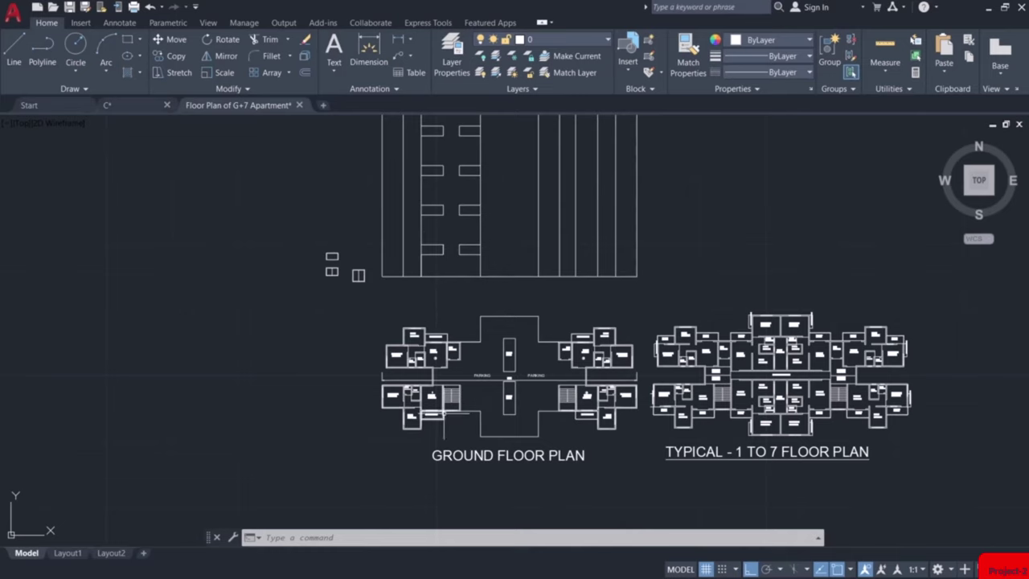
scroll(429, 416, up, 6)
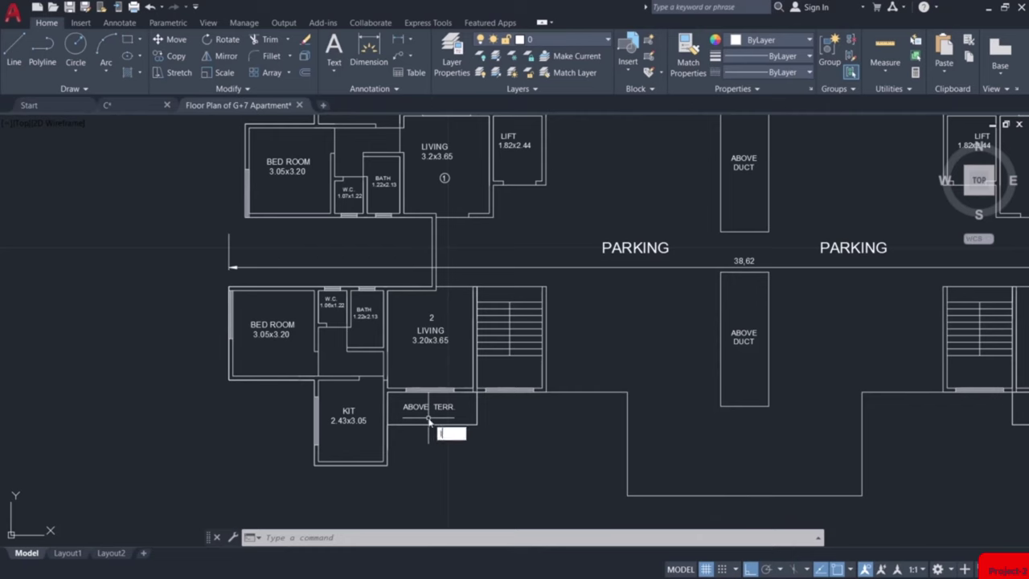
key(Return)
scroll(402, 391, up, 5)
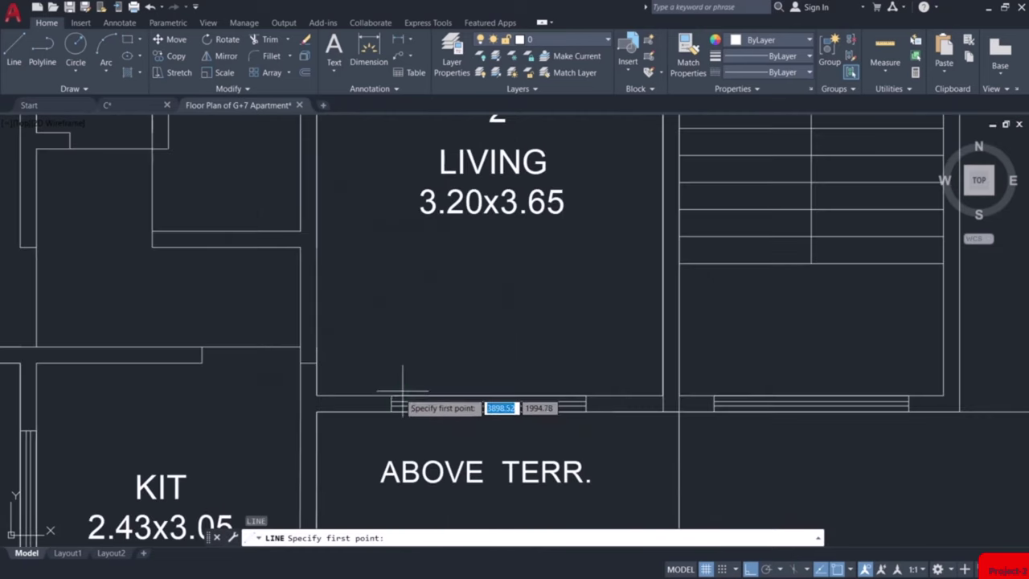
click(396, 396)
scroll(396, 394, down, 10)
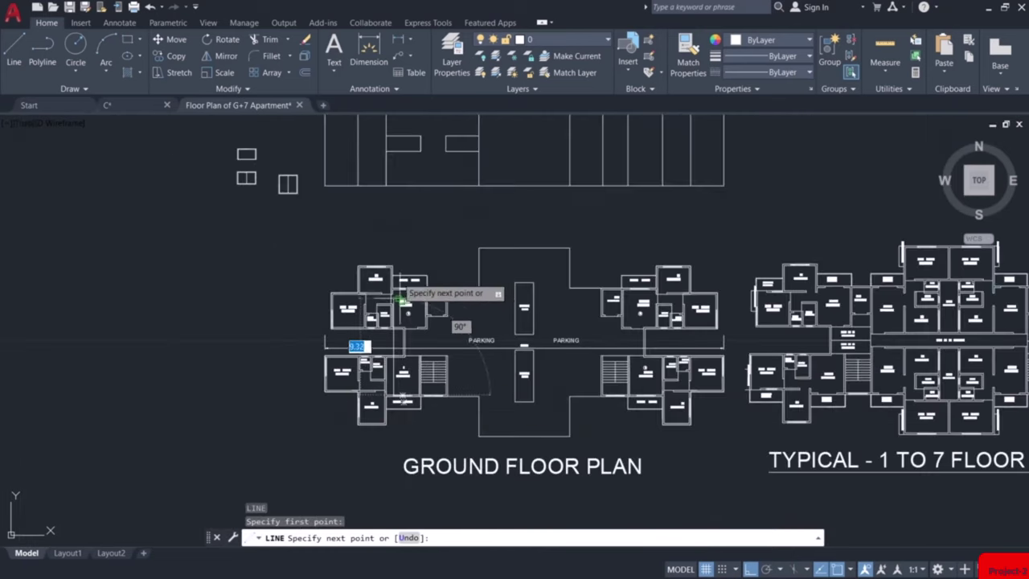
middle_drag(401, 155, 384, 246)
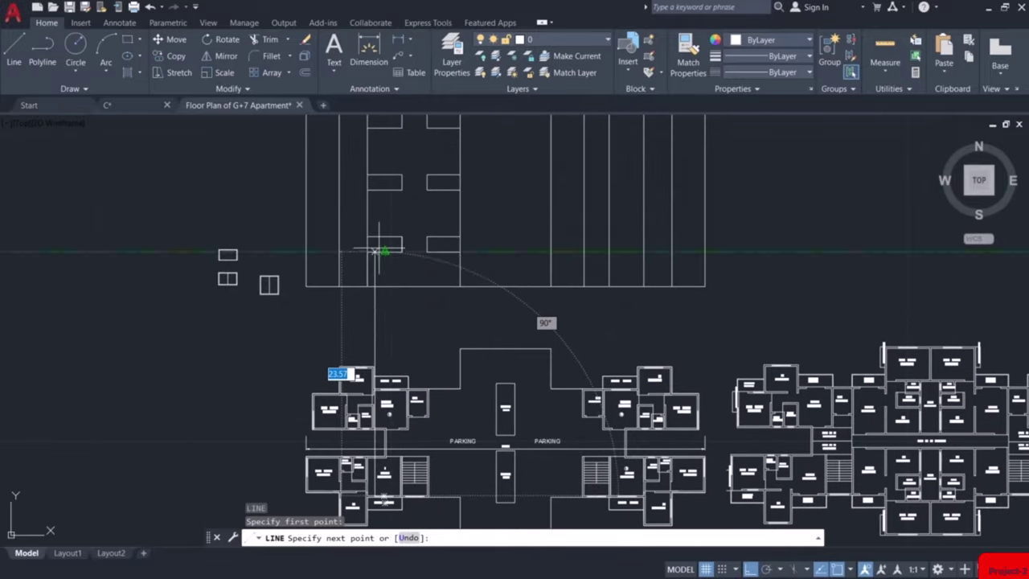
scroll(384, 250, up, 3)
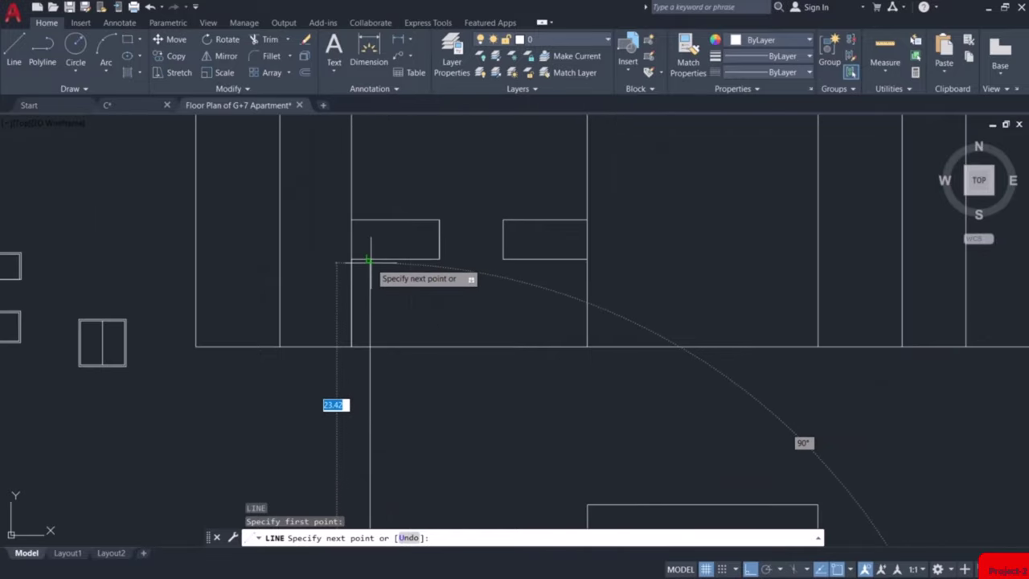
click(370, 225)
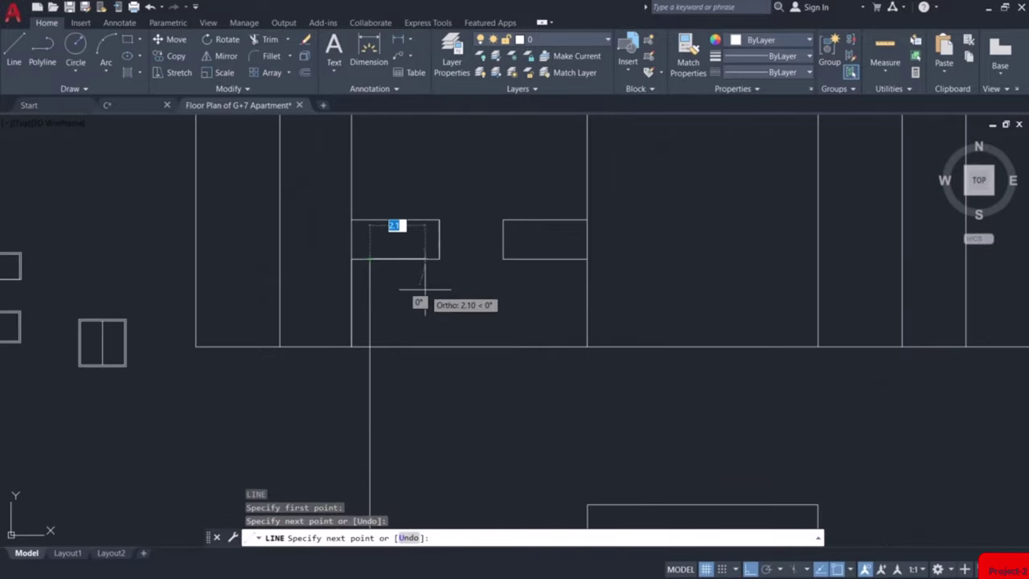
scroll(425, 289, down, 5)
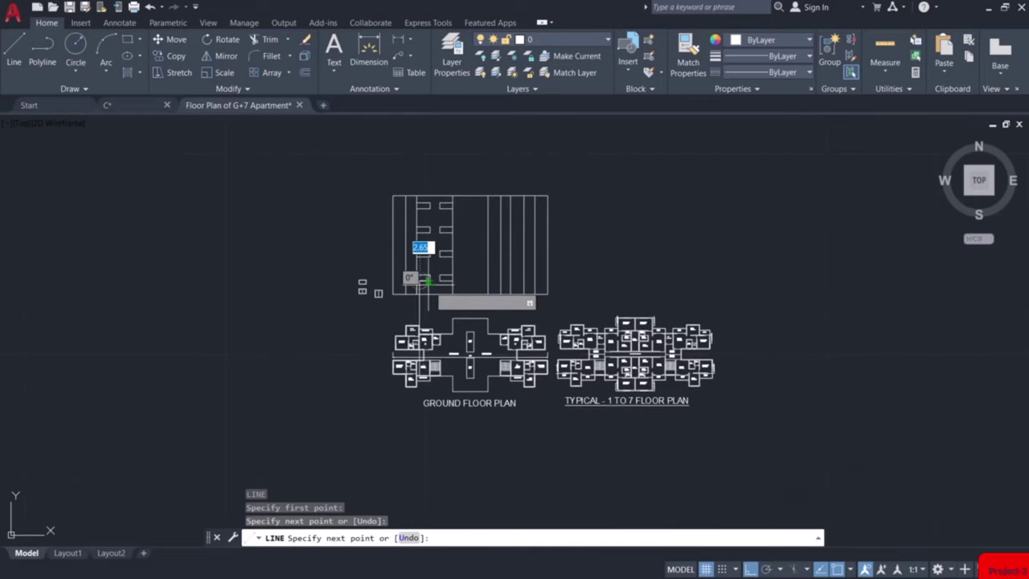
key(Escape)
Draw a second vertical projection line from the right end of the same living room window up to the terrace band's lower edge
key(Return)
scroll(445, 359, up, 8)
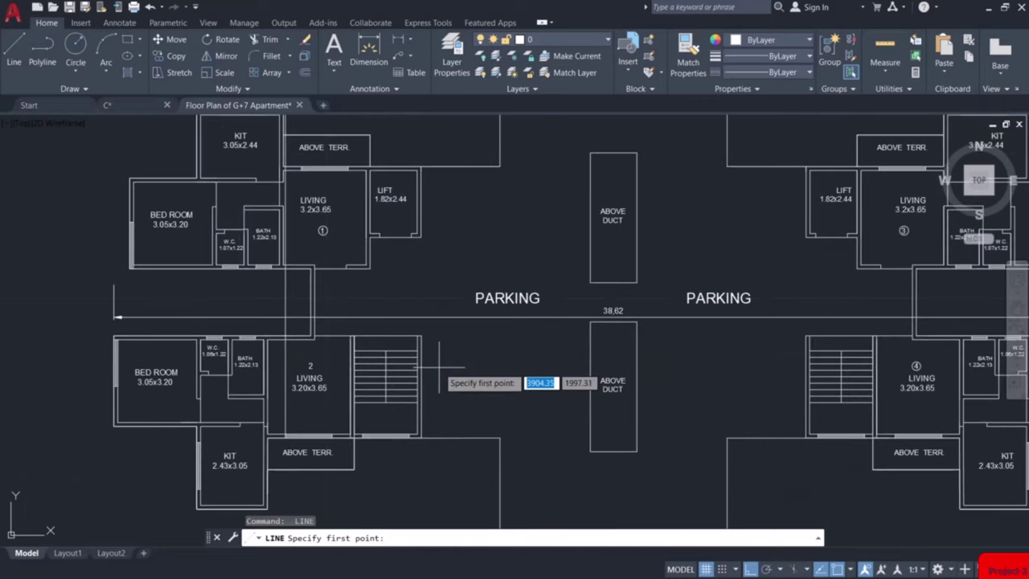
click(333, 437)
scroll(338, 386, down, 5)
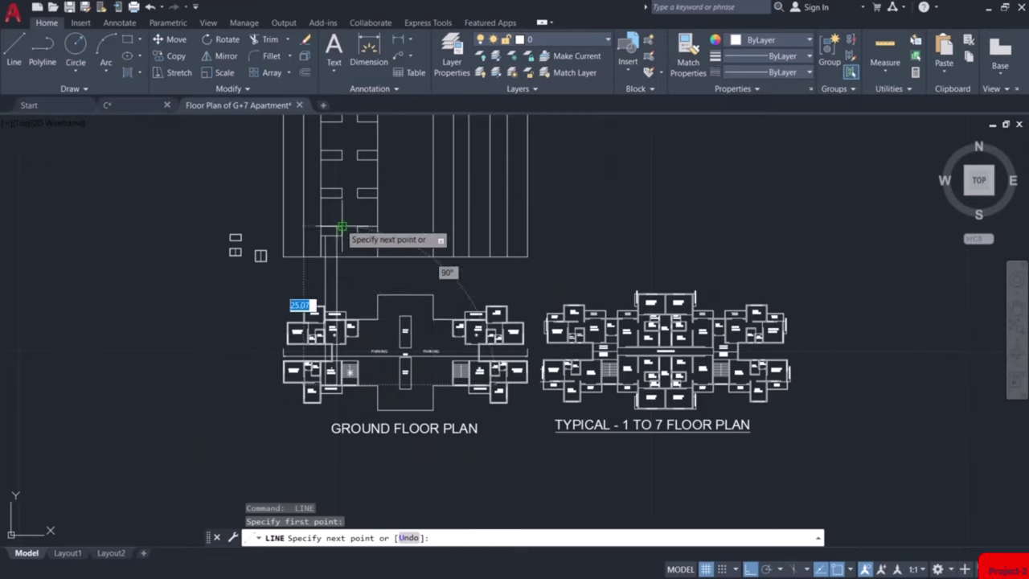
scroll(341, 229, up, 6)
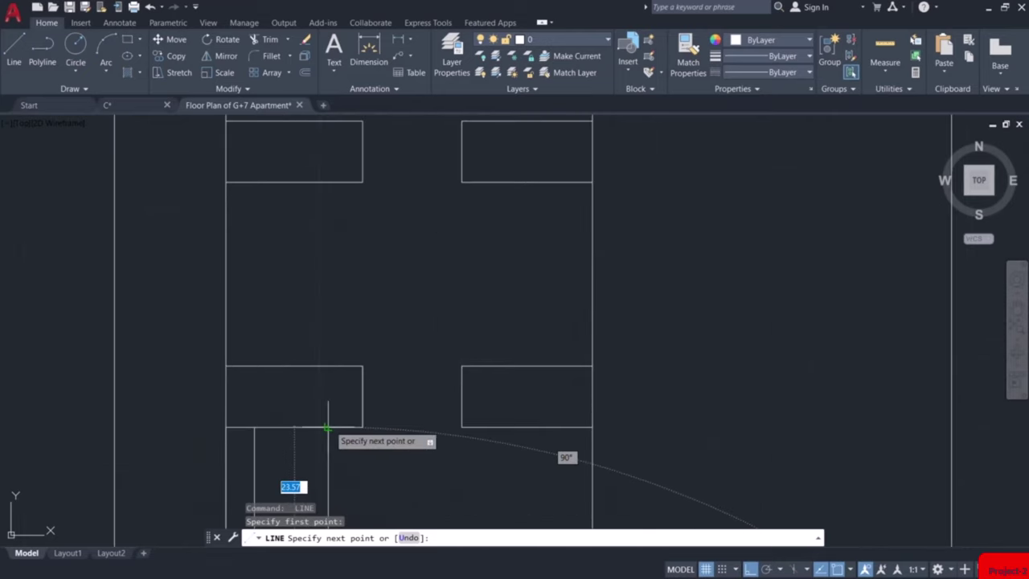
key(Escape)
scroll(333, 418, down, 4)
middle_drag(332, 421, 382, 305)
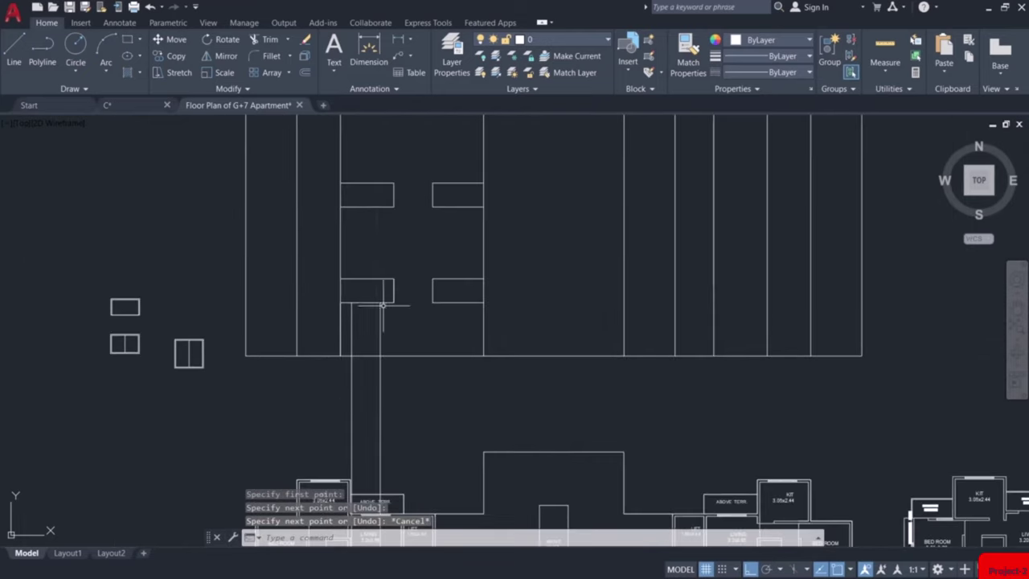
Draw a line 1.66 up from the elevation's base along the left projection line, continuing horizontally to the right projection line as the window sill
scroll(369, 336, up, 4)
scroll(371, 336, down, 2)
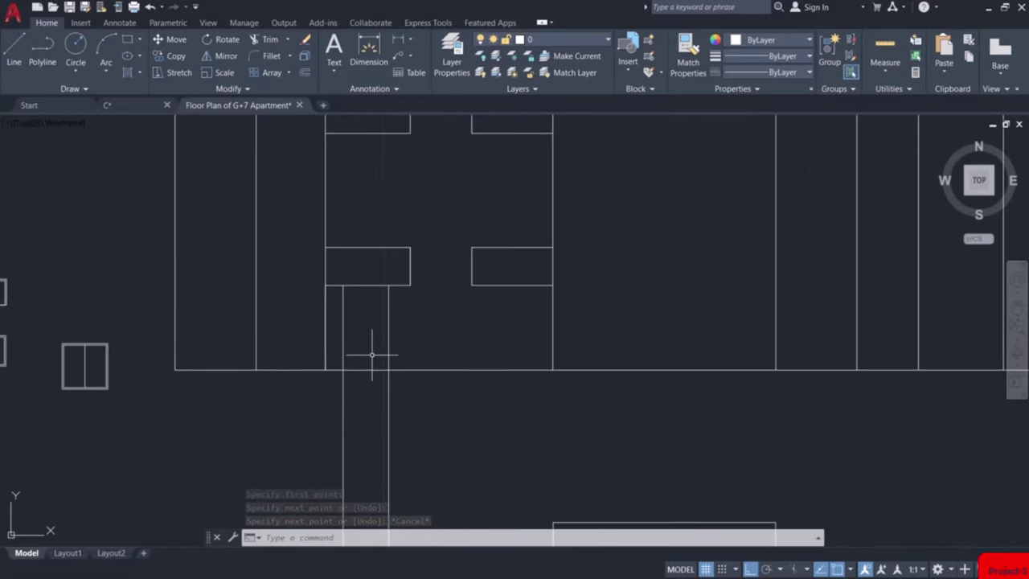
scroll(371, 354, up, 2)
text(l)
key(Return)
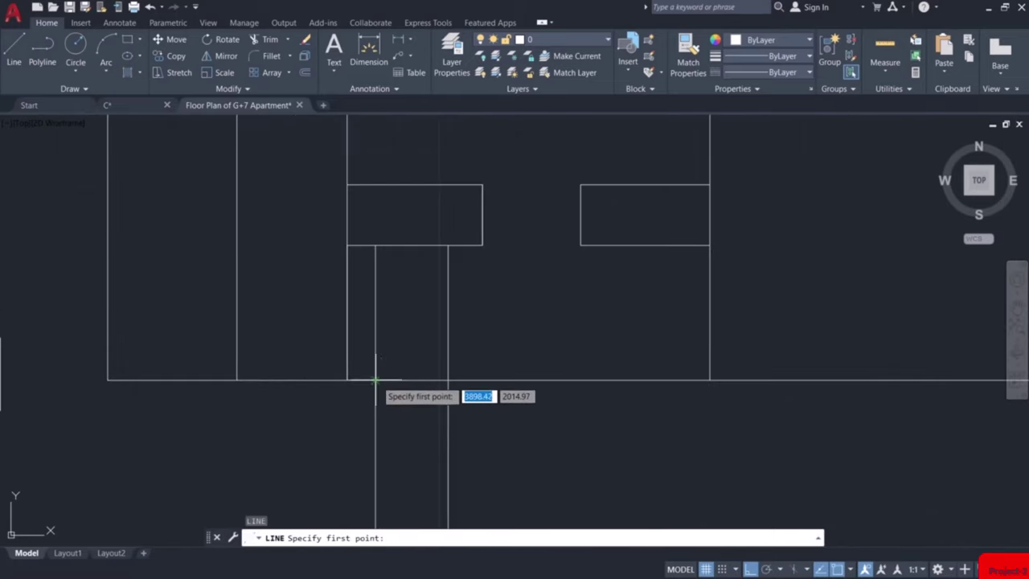
click(374, 380)
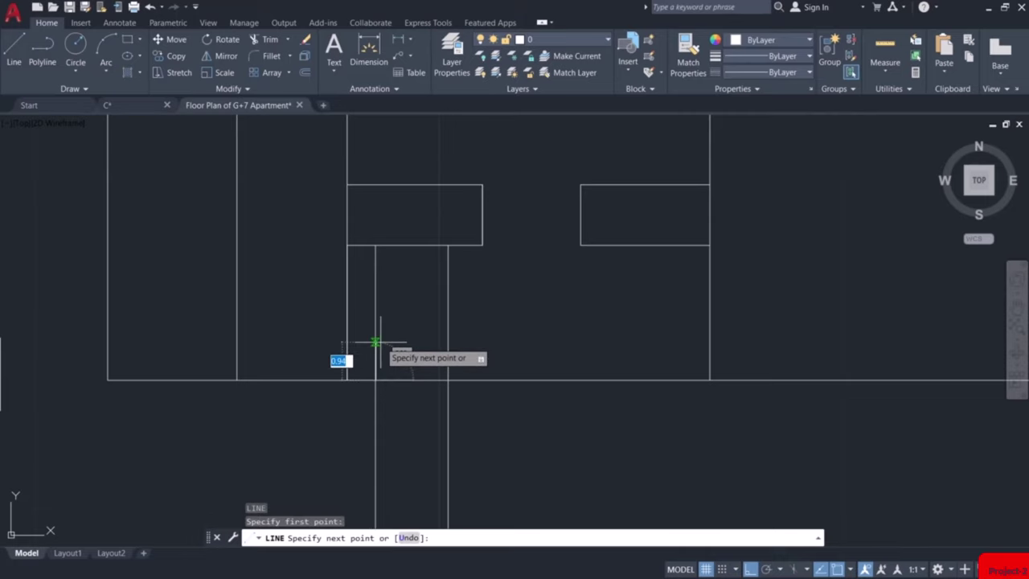
text(1)
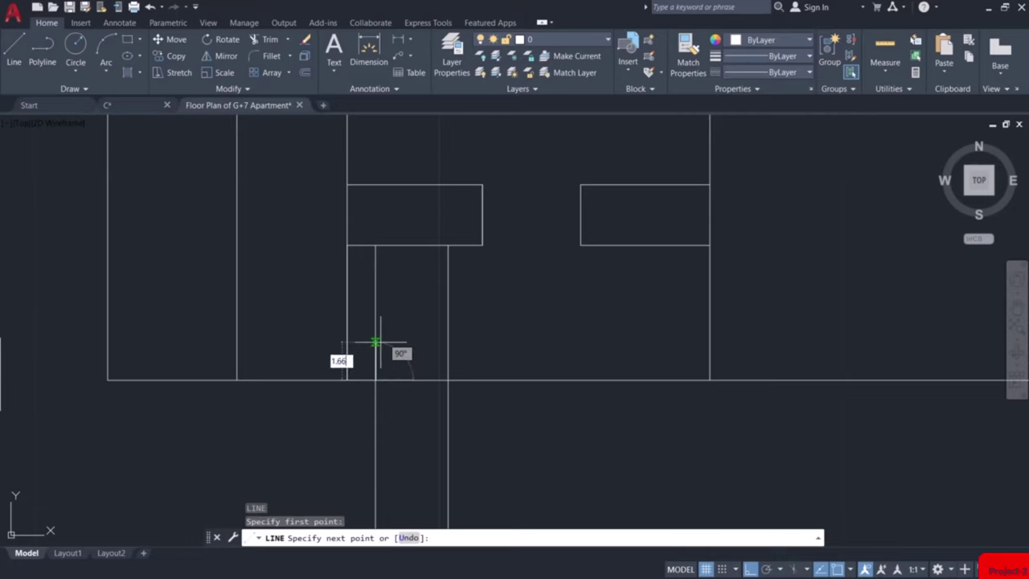
text(.66)
key(Return)
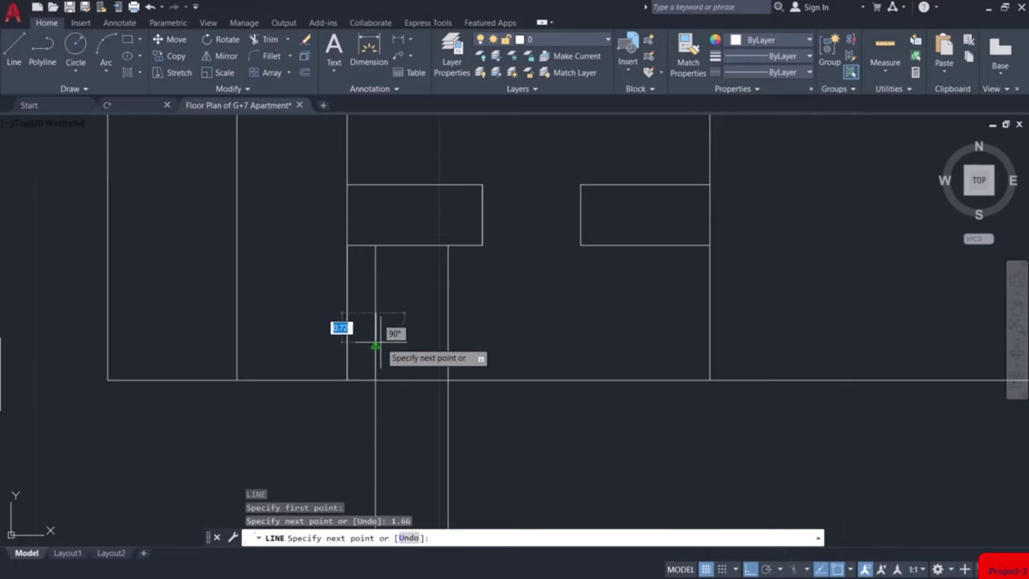
click(449, 313)
key(Escape)
scroll(449, 309, down, 3)
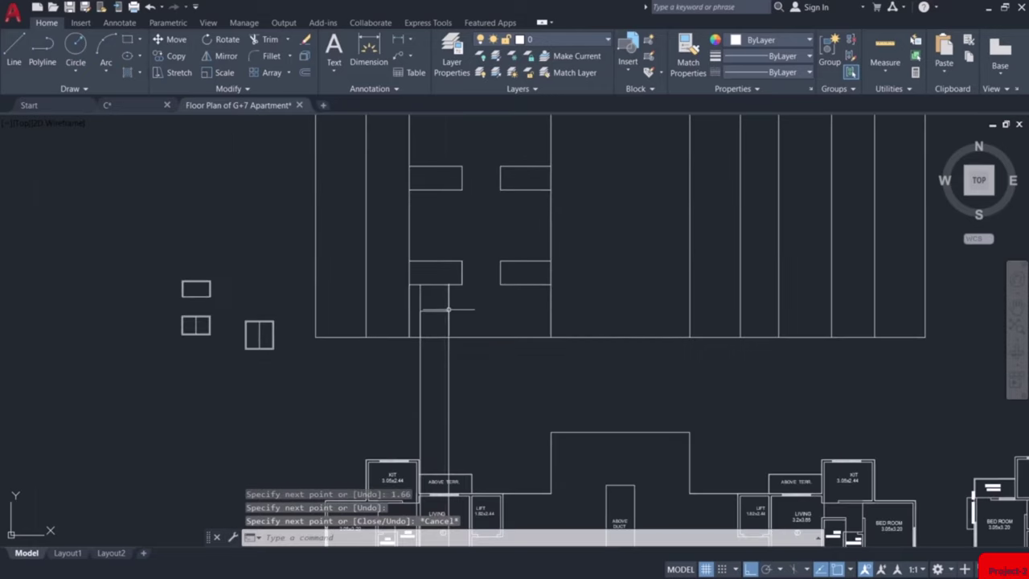
Copy the smaller two-pane window by its lower-left corner onto the left end of the sill line below the lowest terrace band
click(222, 311)
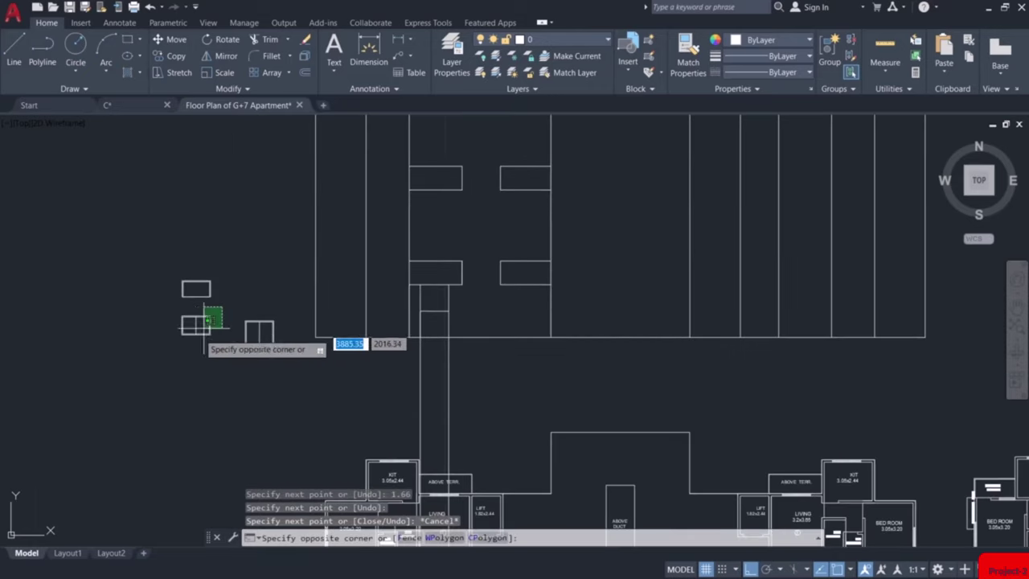
click(169, 356)
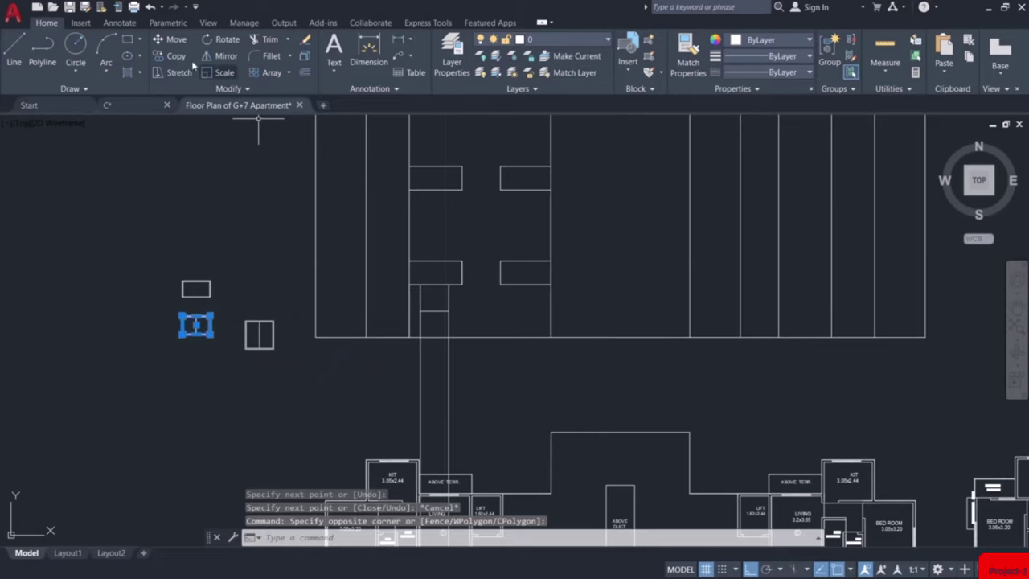
click(169, 56)
scroll(161, 326, up, 5)
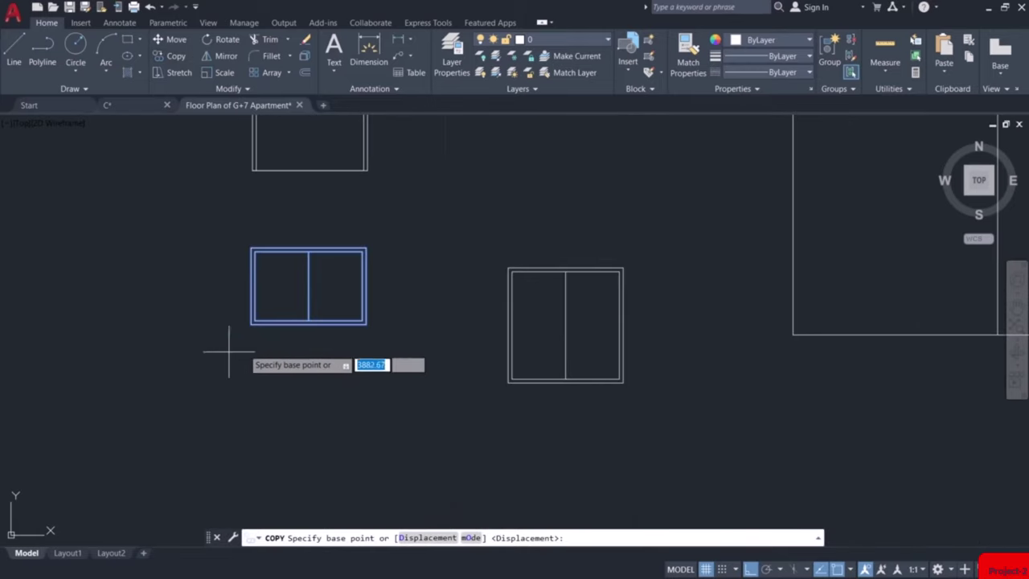
click(251, 325)
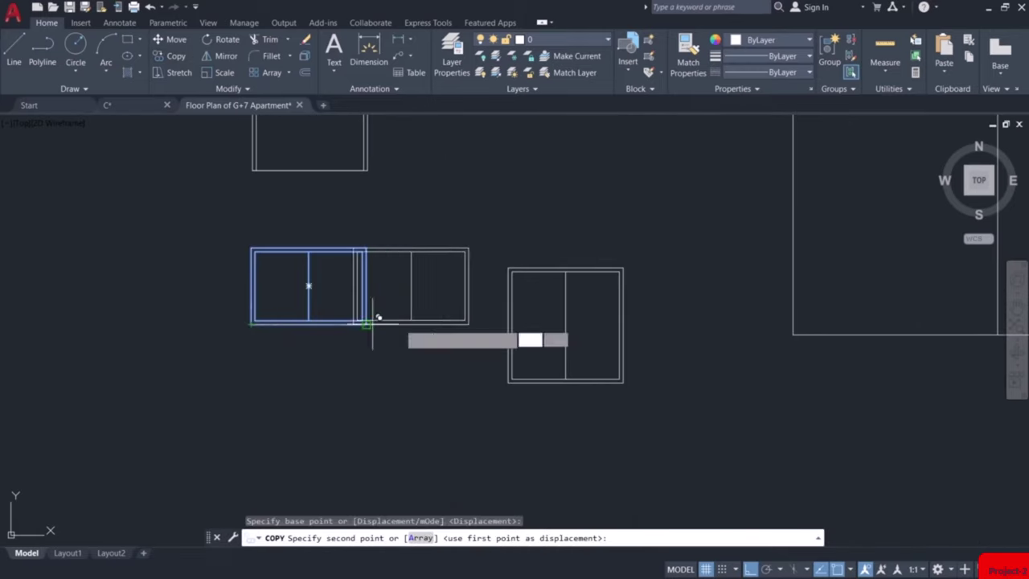
scroll(471, 327, down, 6)
middle_drag(570, 317, 363, 368)
scroll(424, 348, up, 8)
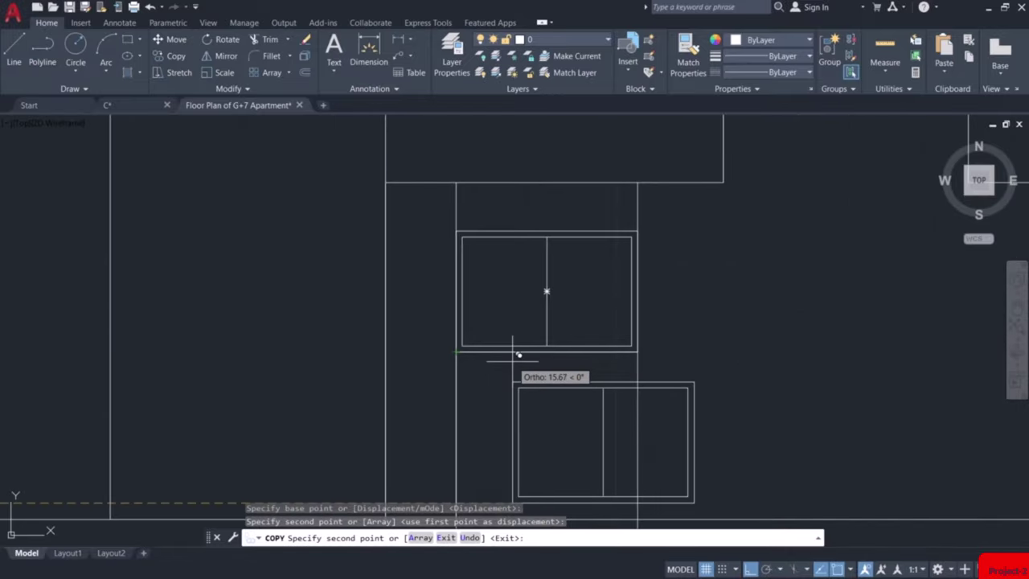
key(Escape)
scroll(512, 357, down, 4)
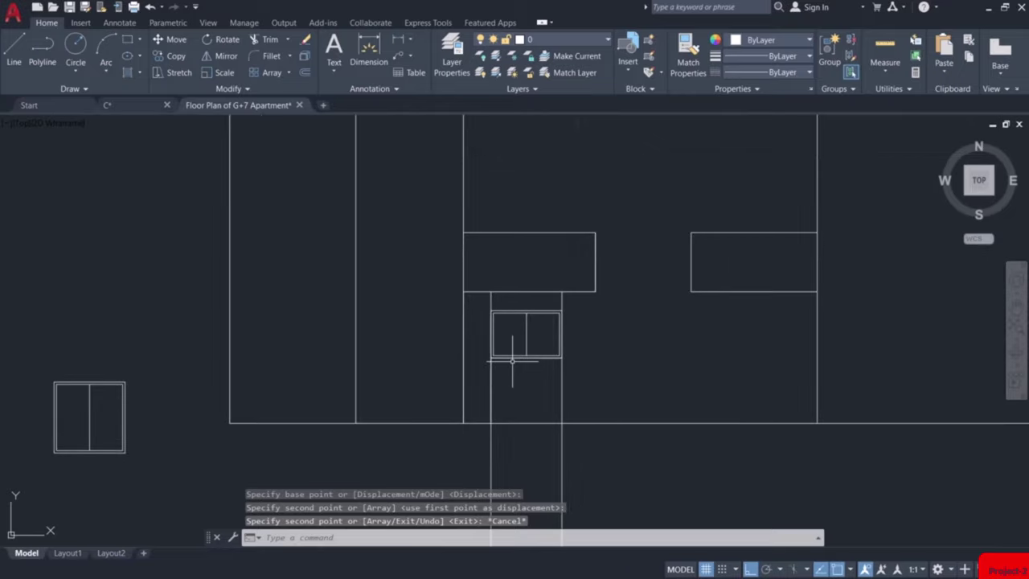
Extend both window projection lines upward through the lowest terrace band to the lower edge of the next band
scroll(512, 362, down, 2)
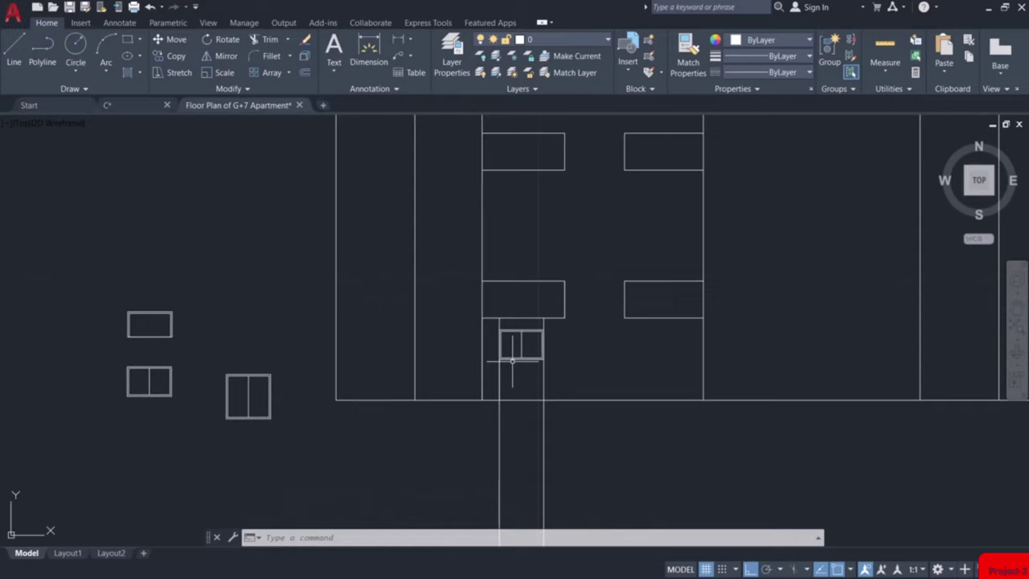
text(ex)
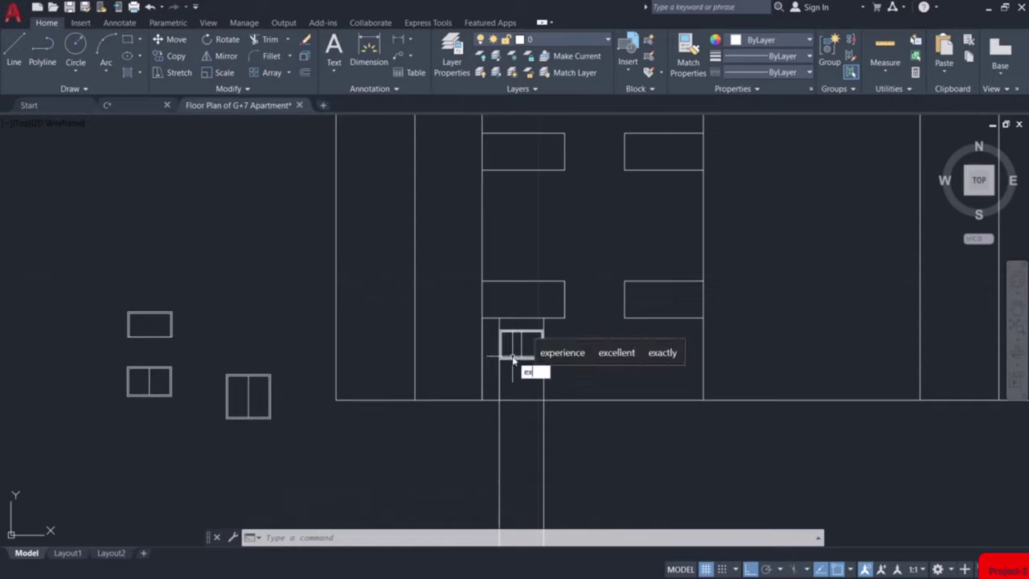
key(Return)
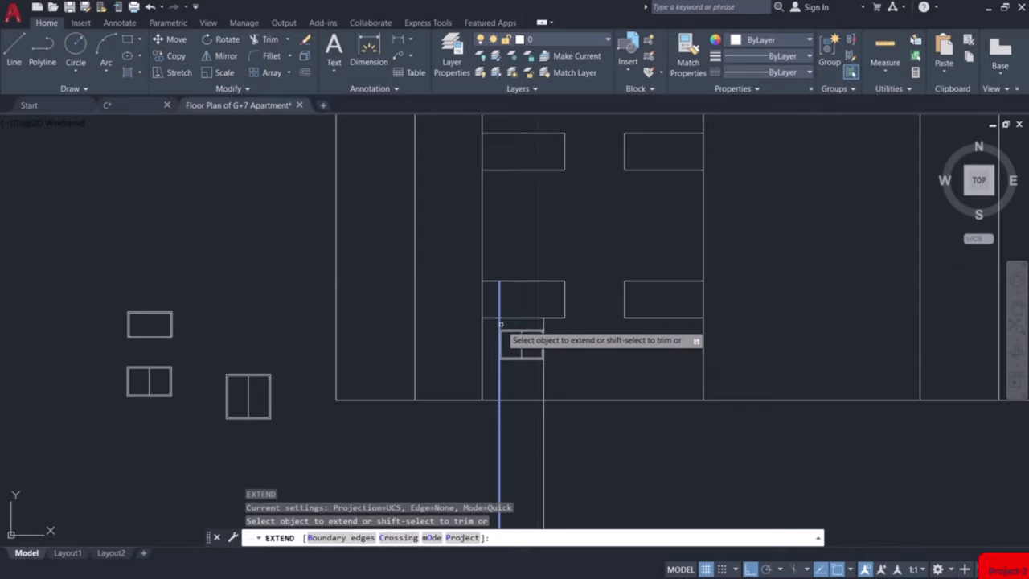
click(500, 306)
click(500, 301)
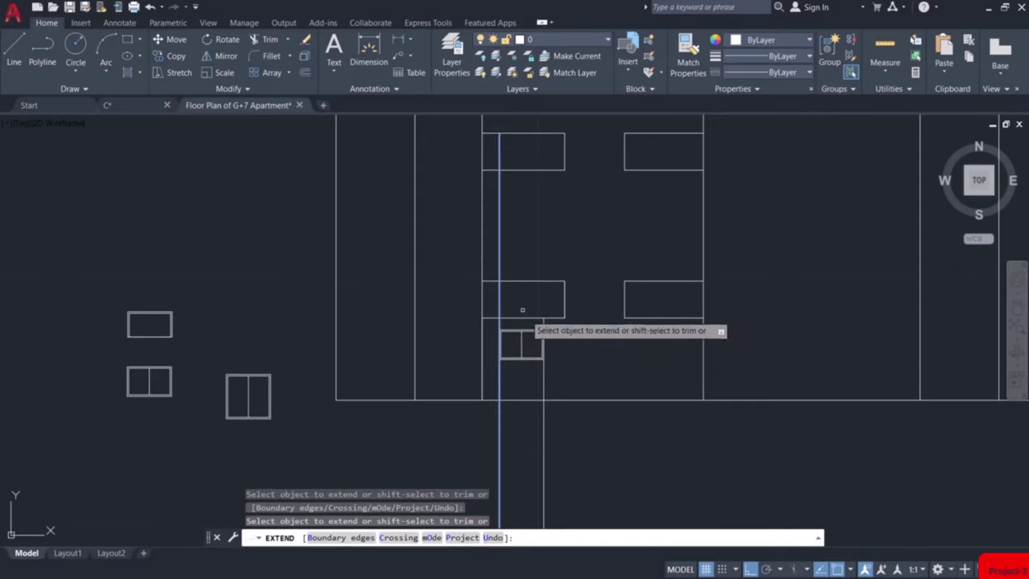
click(544, 326)
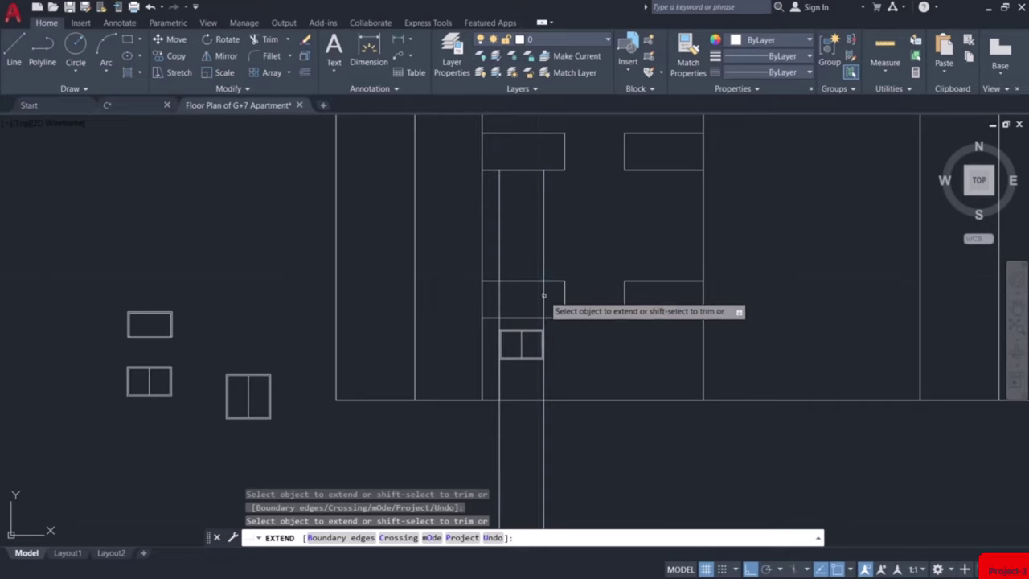
key(Escape)
Copy the plain rectangular opening by its lower-left corner onto the lowest left terrace band, where the left projection line meets its upper edge
click(218, 293)
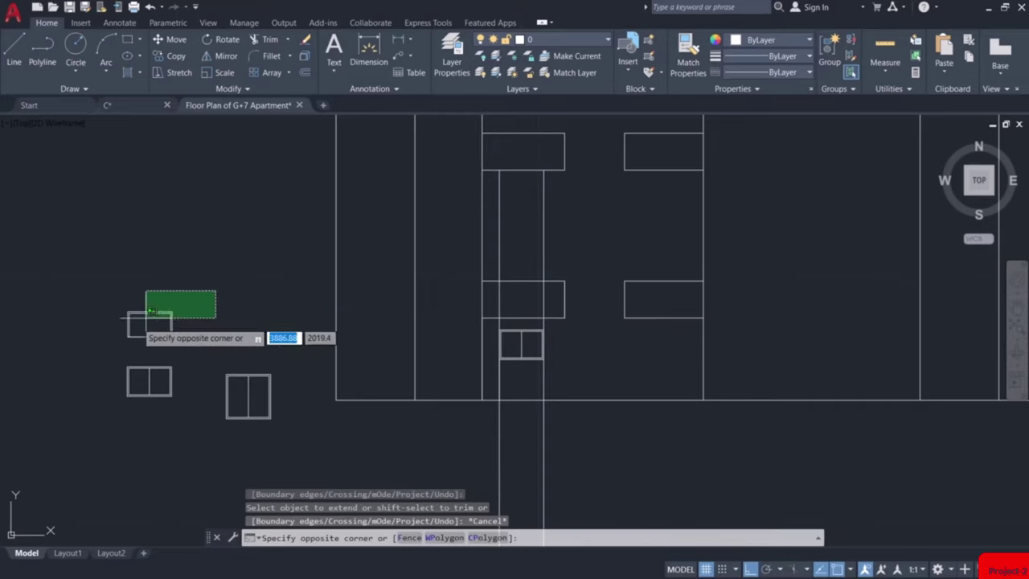
click(107, 349)
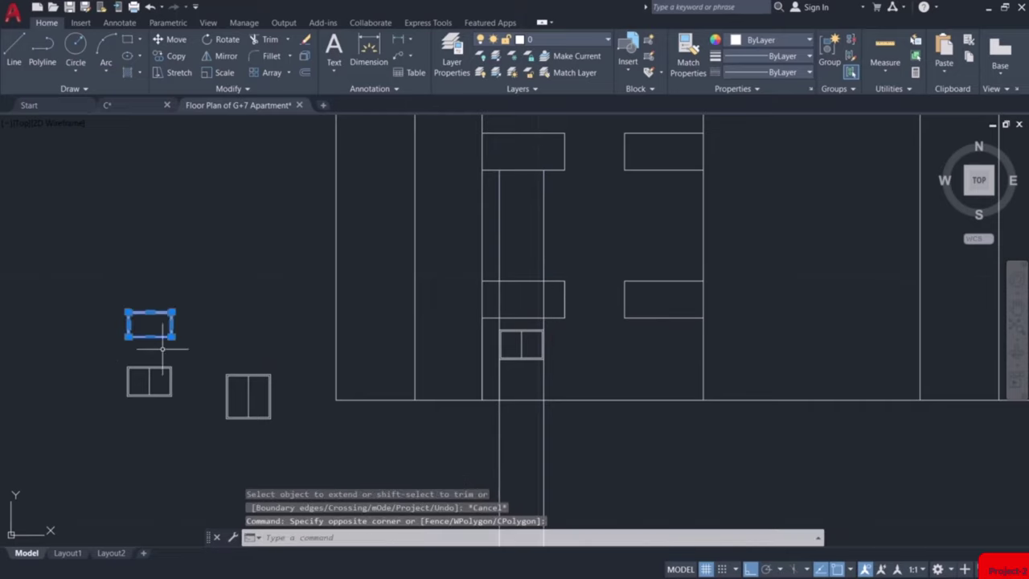
click(174, 55)
scroll(135, 339, up, 5)
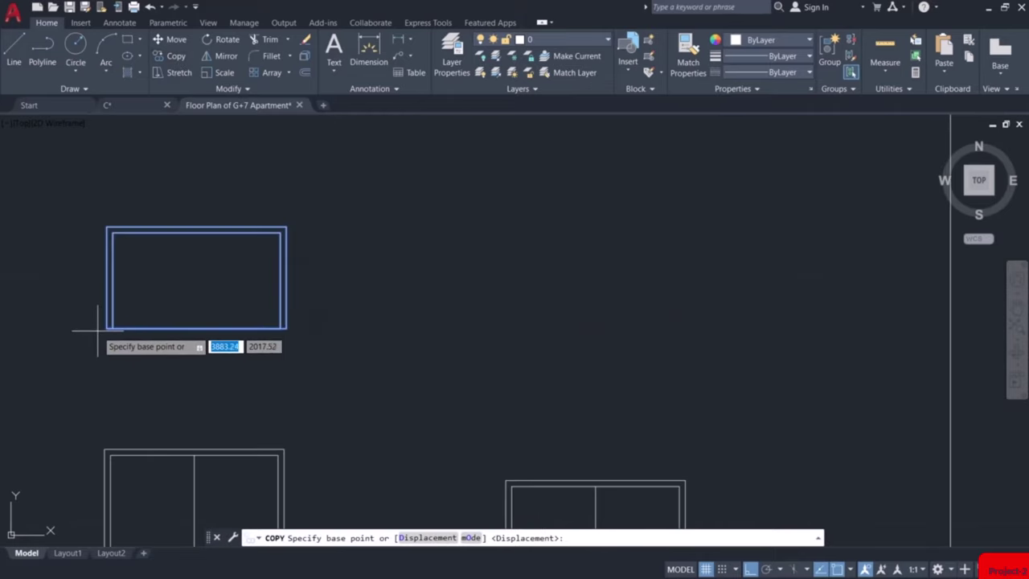
click(110, 324)
scroll(324, 335, down, 5)
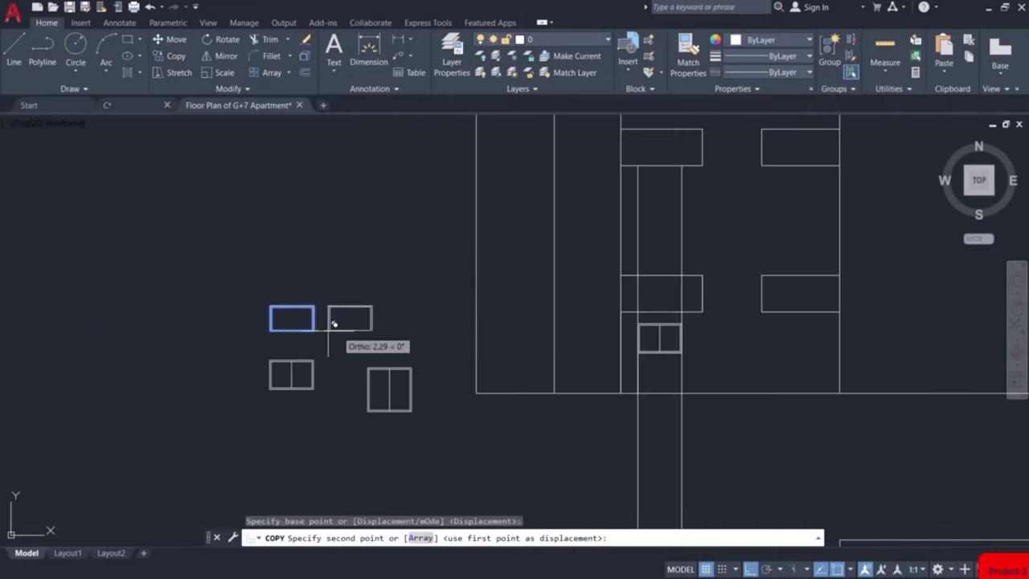
scroll(632, 268, up, 5)
click(620, 271)
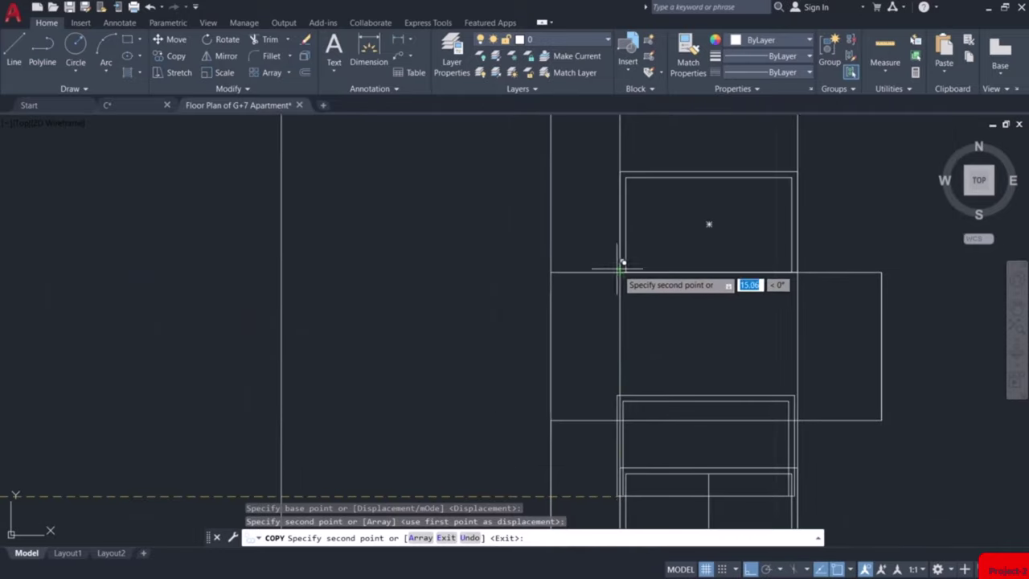
scroll(616, 266, down, 5)
key(Escape)
Copy the placed opening by its lower-left corner straight up onto the upper edges of the three higher left terrace bands
scroll(593, 326, up, 3)
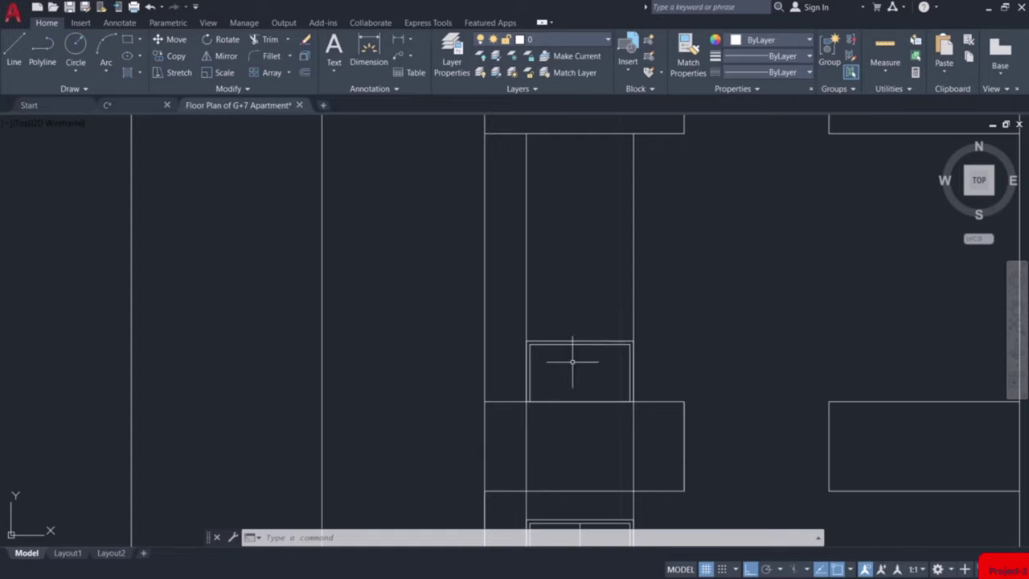
click(518, 317)
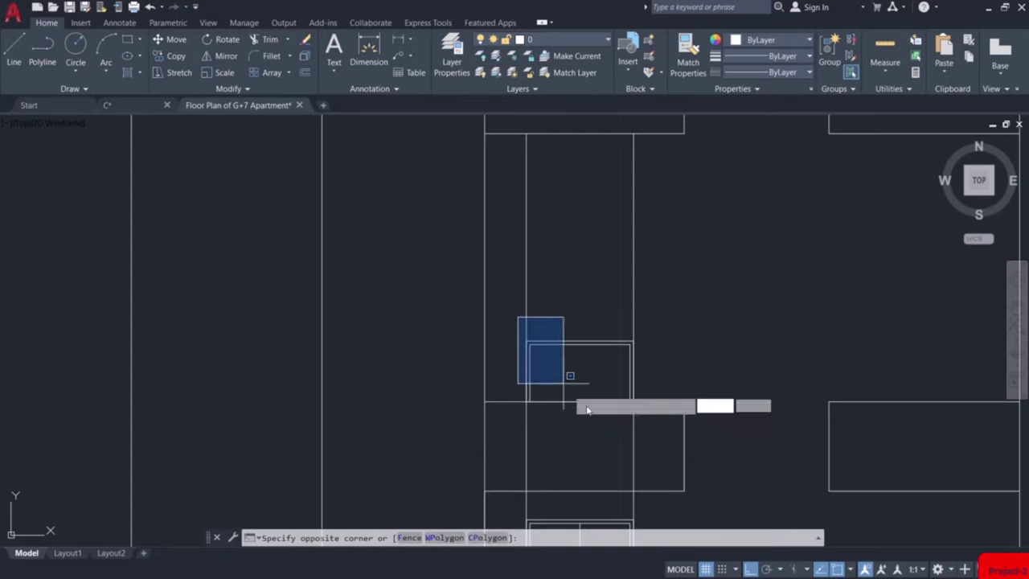
click(659, 417)
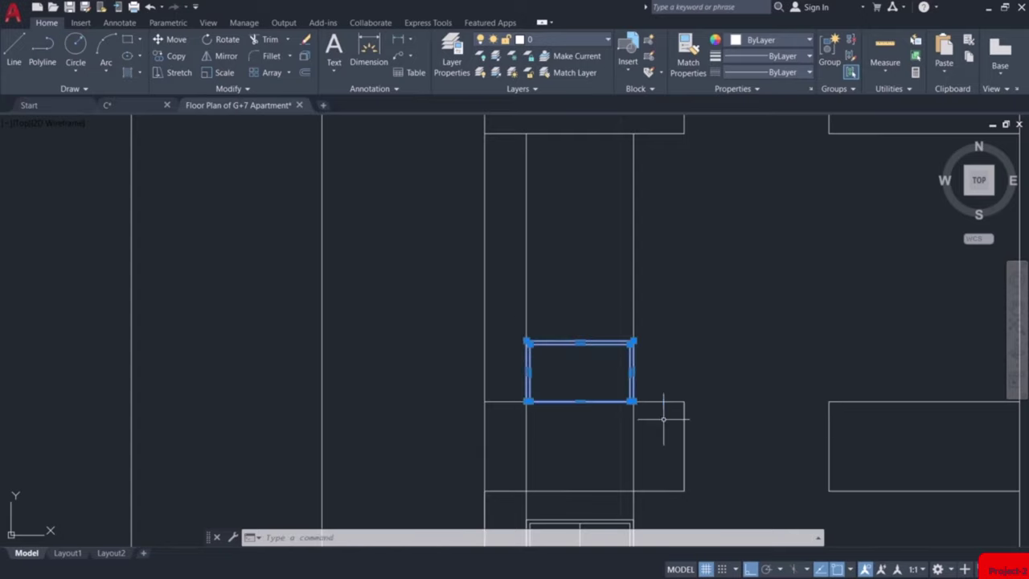
click(172, 57)
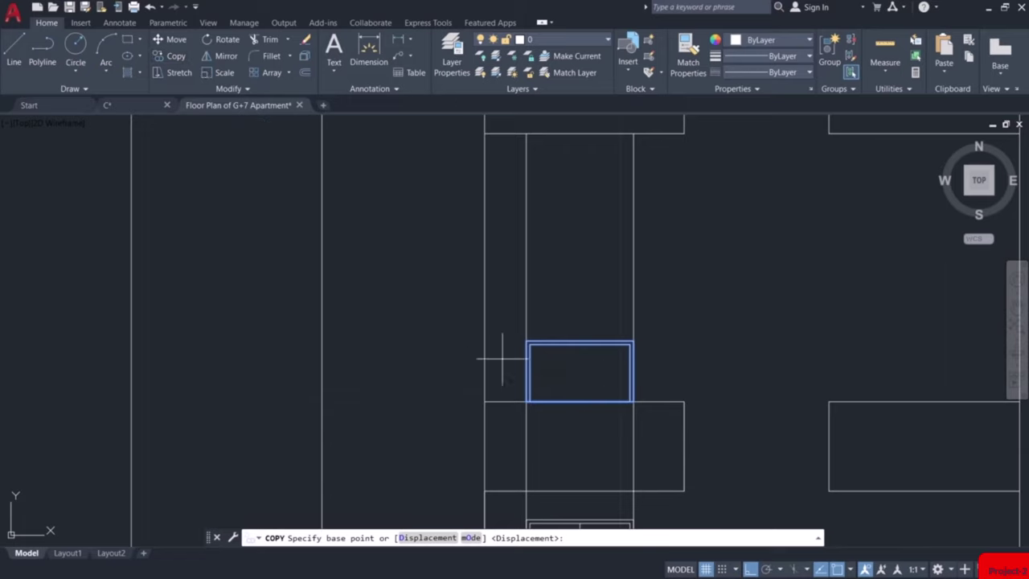
click(528, 399)
scroll(530, 395, down, 4)
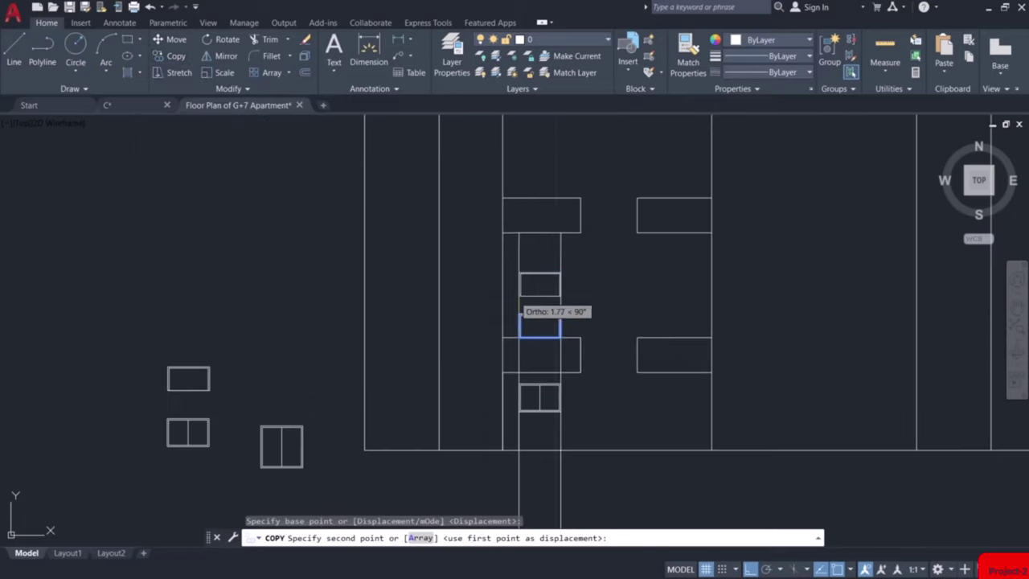
click(520, 197)
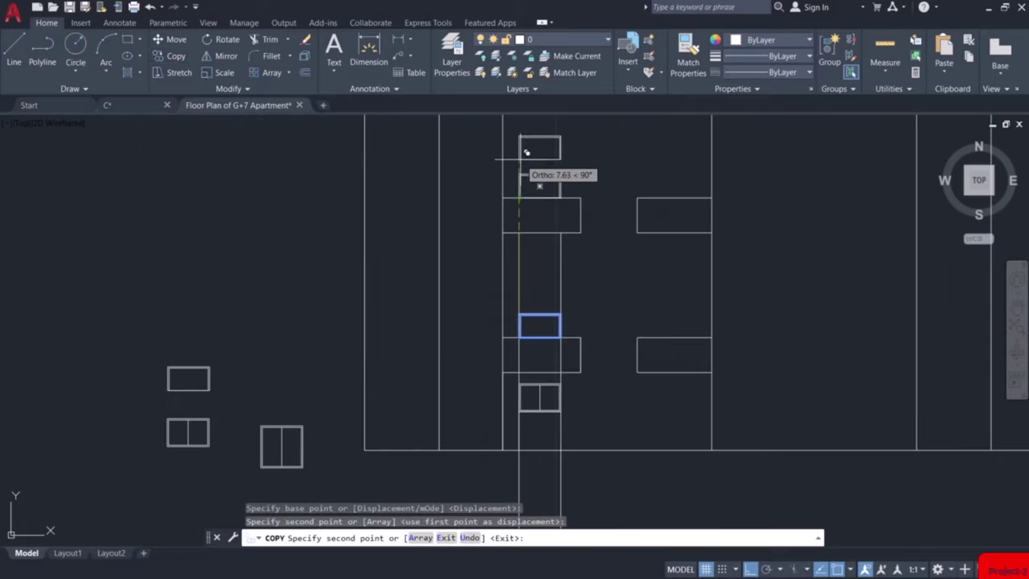
middle_drag(535, 150, 517, 427)
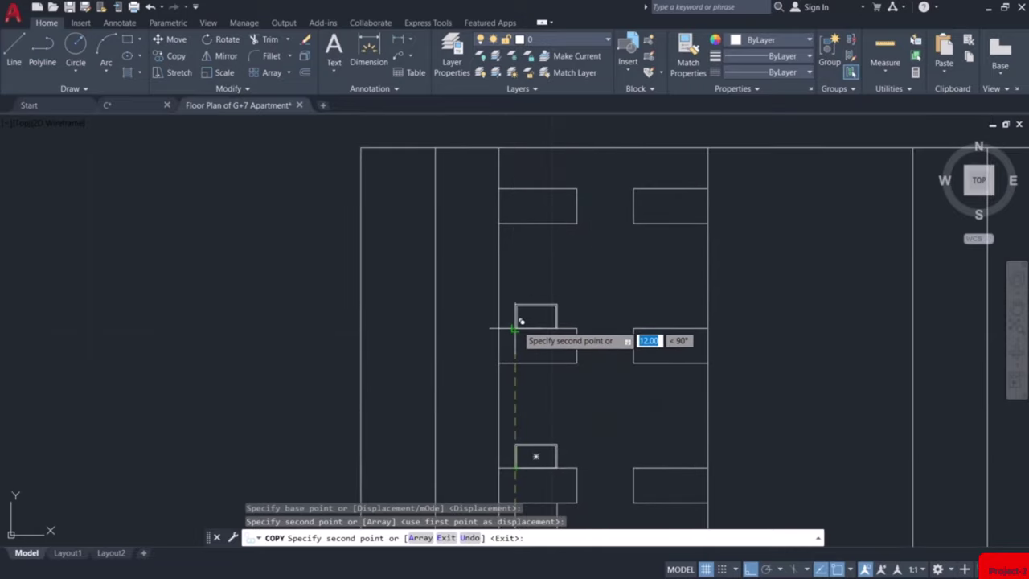
scroll(519, 318, up, 5)
click(506, 332)
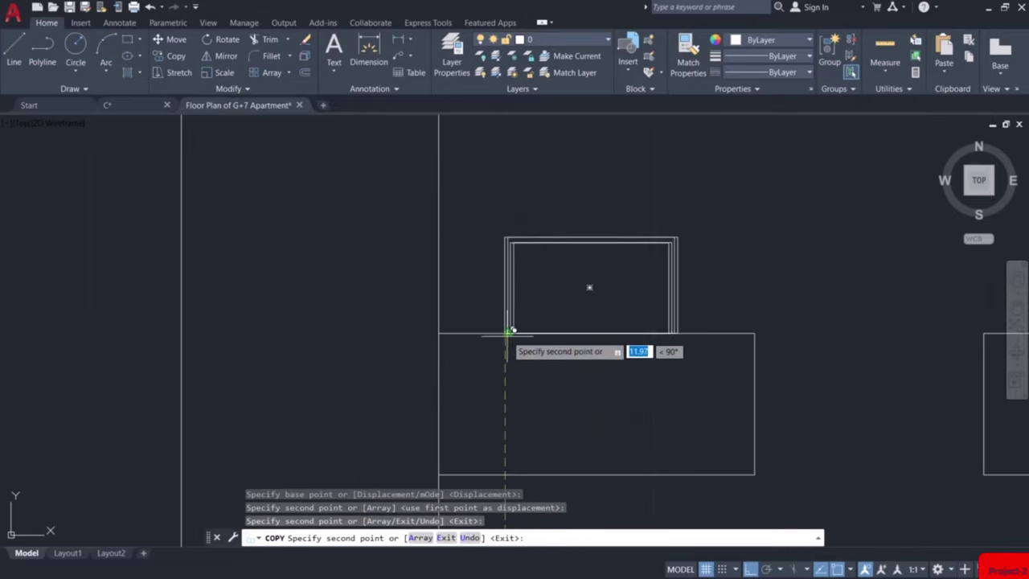
scroll(516, 306, down, 6)
scroll(521, 233, up, 5)
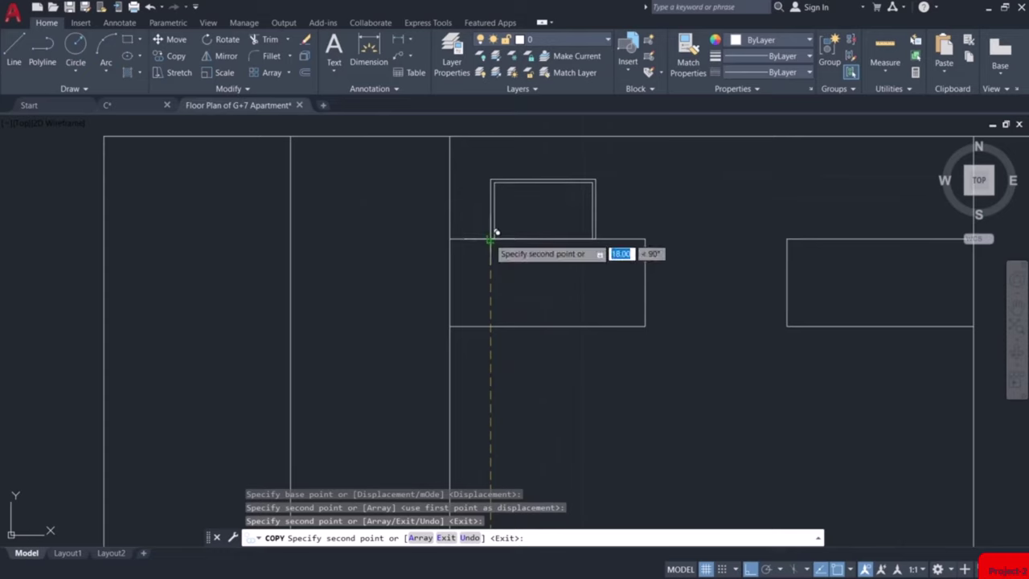
click(492, 232)
key(Escape)
Delete the two window projection lines and the short vertical construction line below the two-pane window
scroll(549, 270, down, 5)
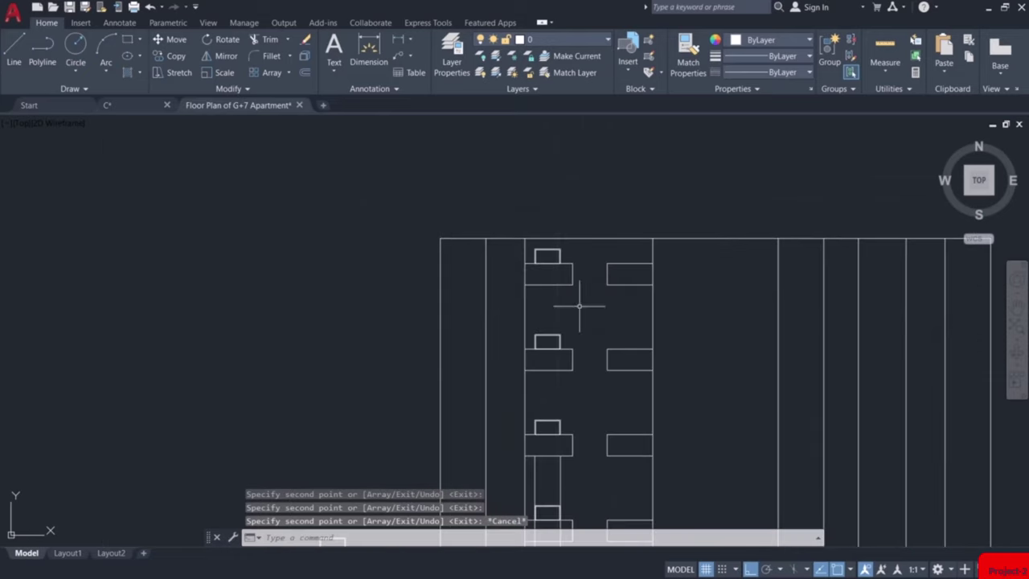
middle_drag(544, 325, 544, 309)
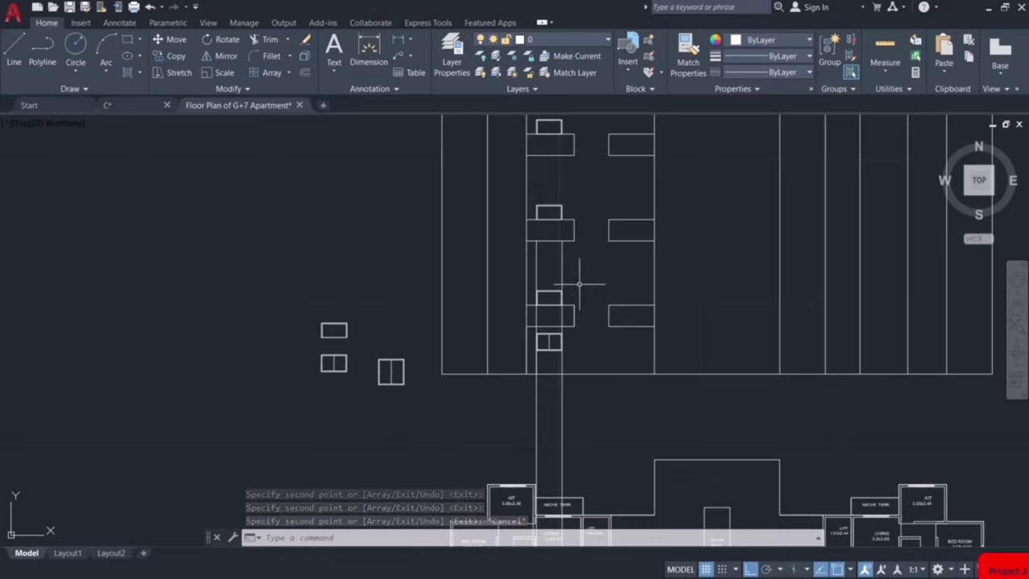
click(586, 401)
click(499, 440)
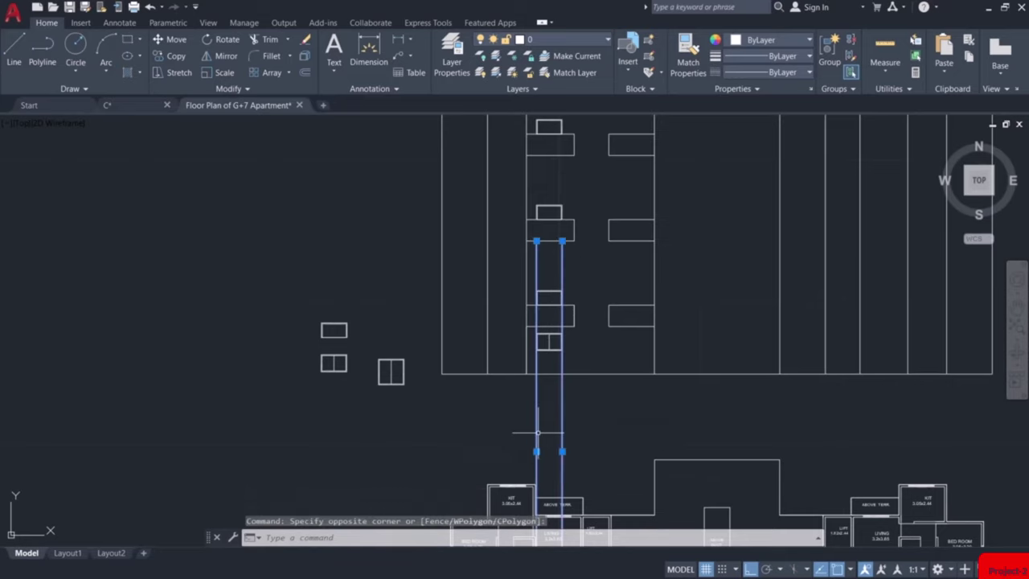
key(Delete)
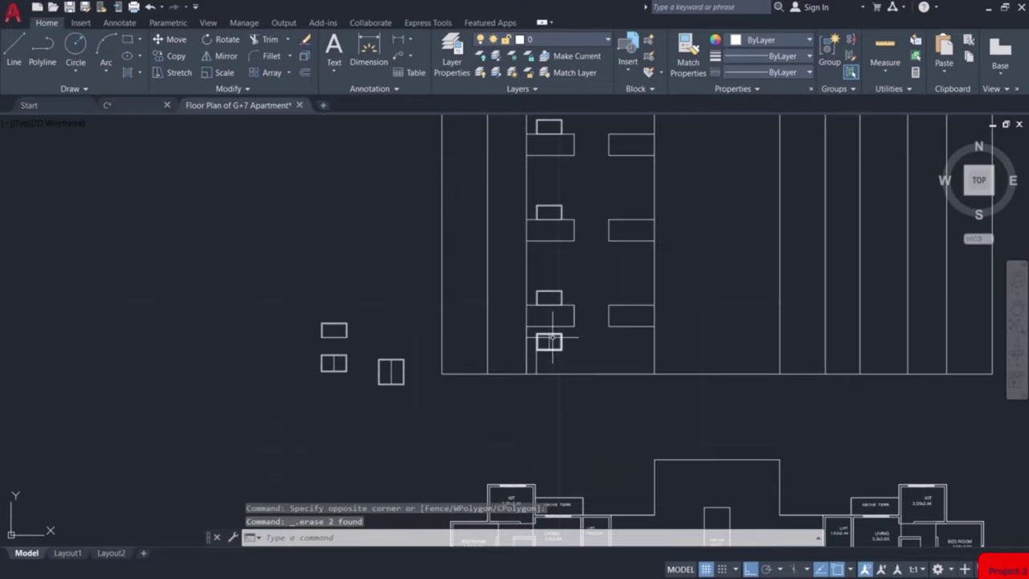
scroll(549, 324, up, 3)
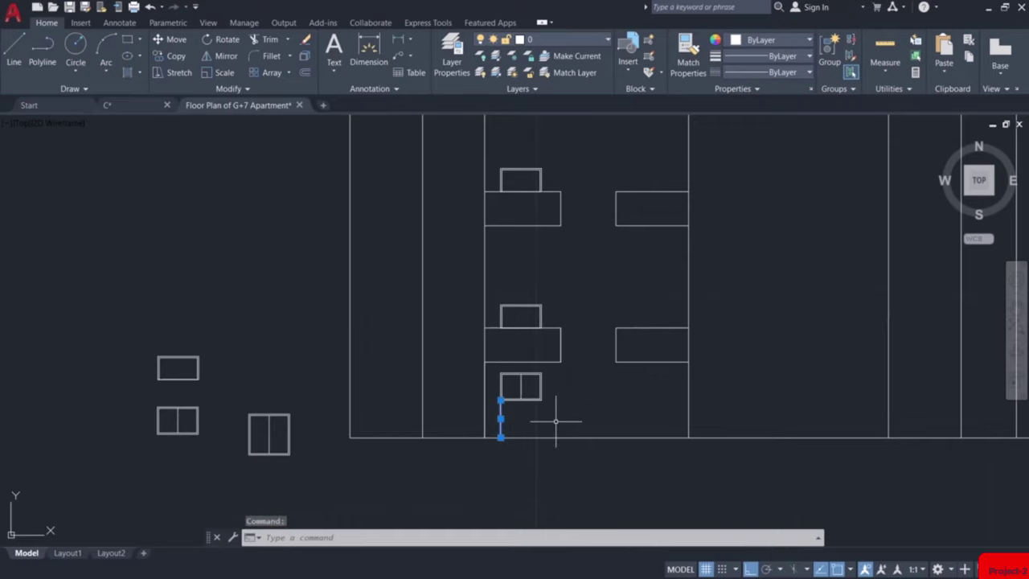
key(Delete)
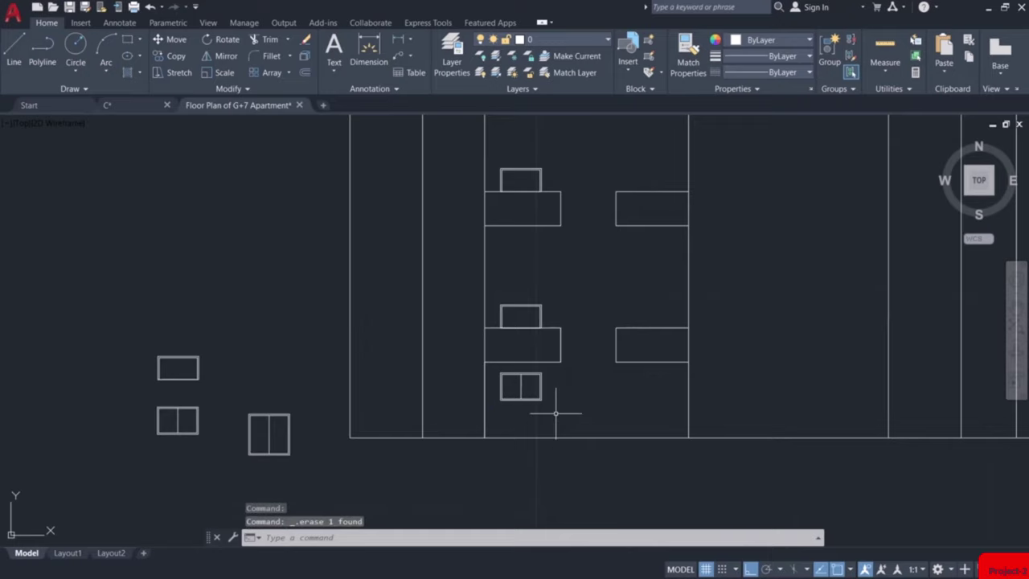
Copy the lowest left opening by its bottom midpoint onto the upper-edge midpoint of the lowest right terrace band
scroll(543, 306, up, 2)
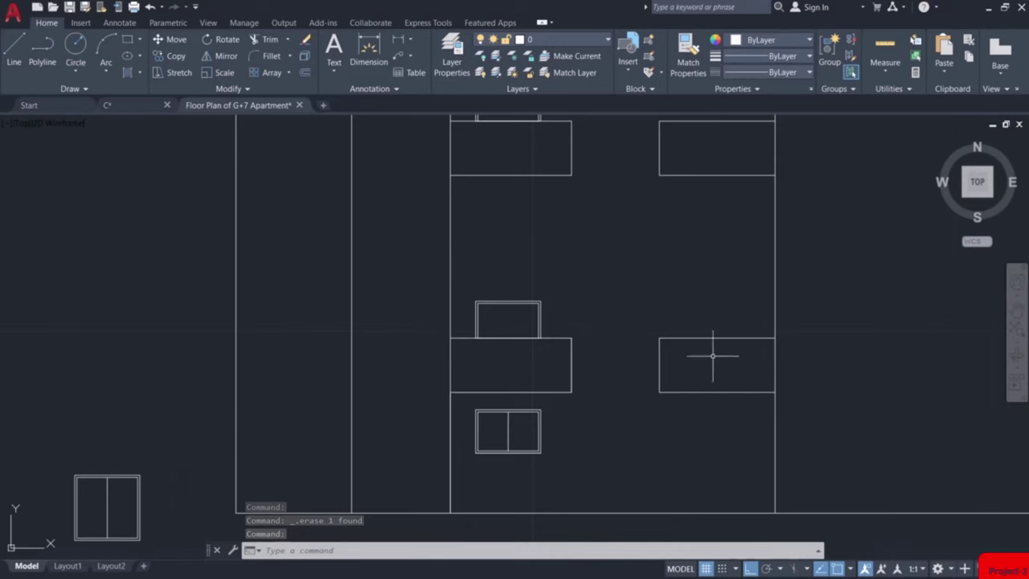
scroll(694, 361, down, 6)
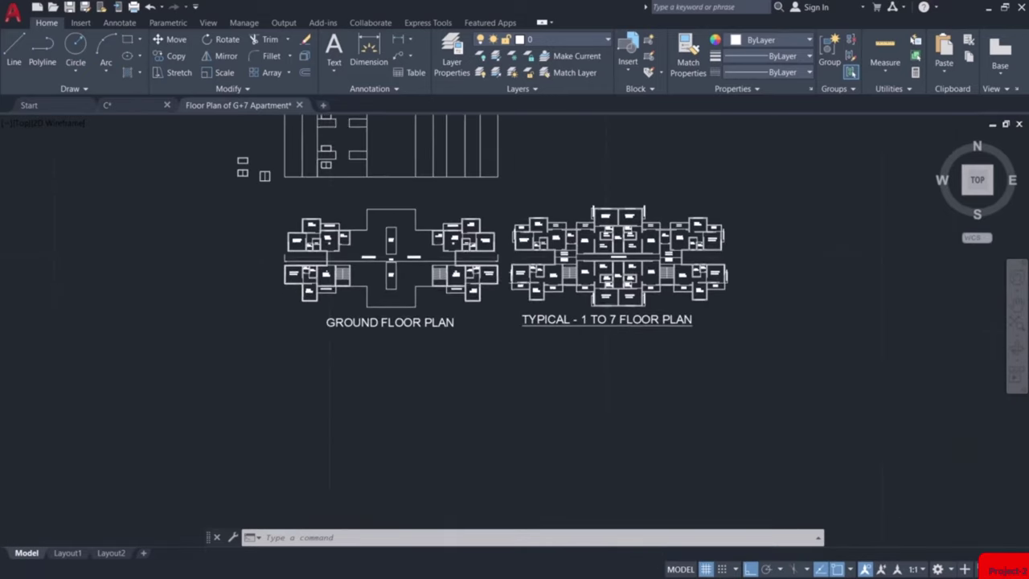
scroll(378, 273, up, 10)
drag(320, 253, 399, 303)
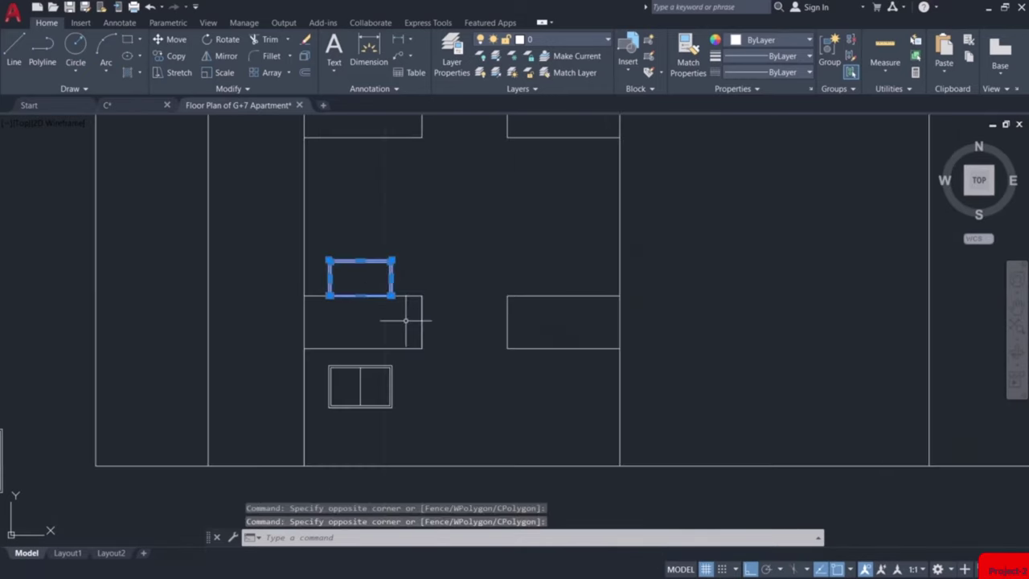
click(175, 56)
scroll(354, 290, up, 4)
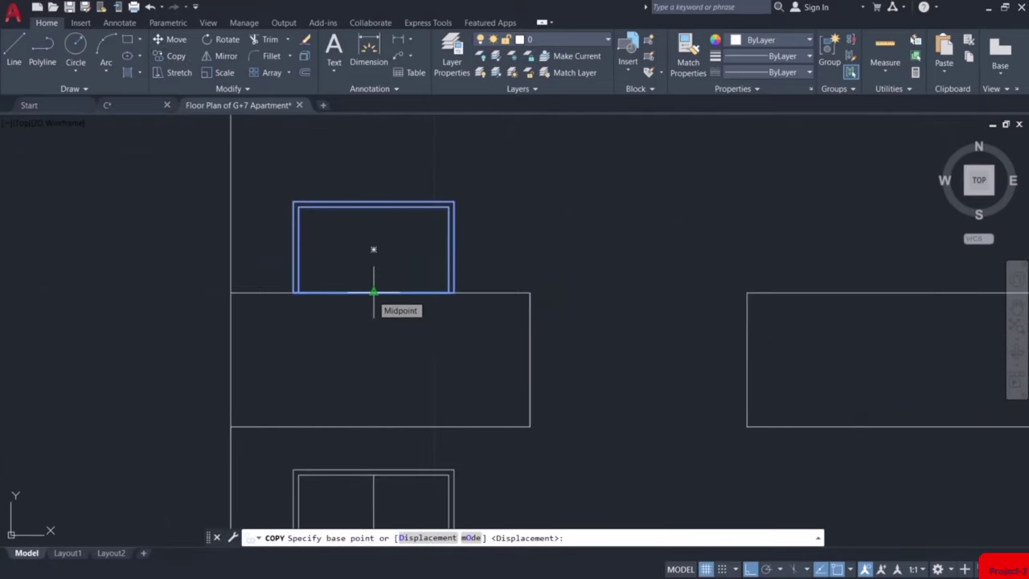
click(373, 292)
middle_drag(703, 278, 300, 275)
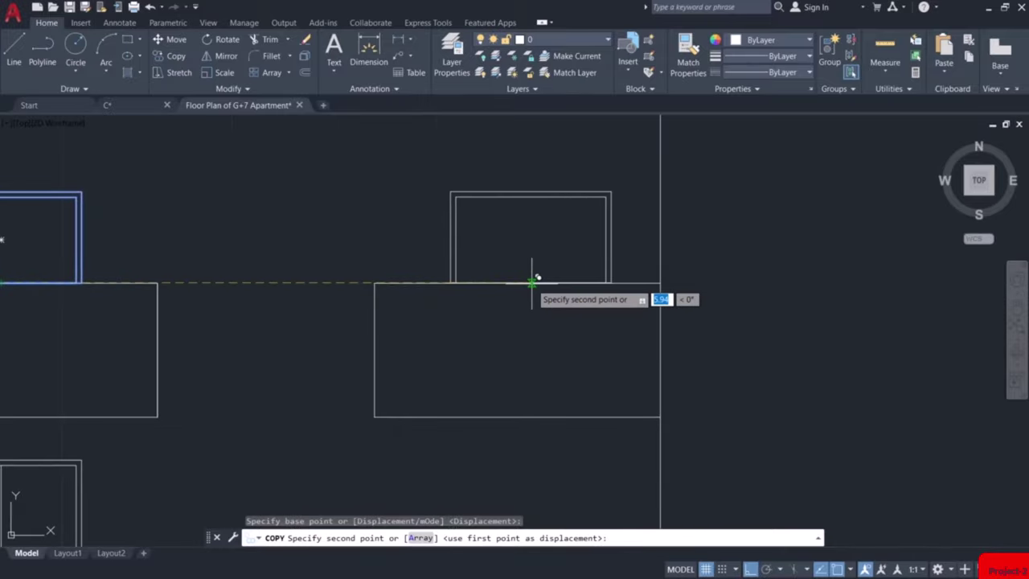
click(517, 281)
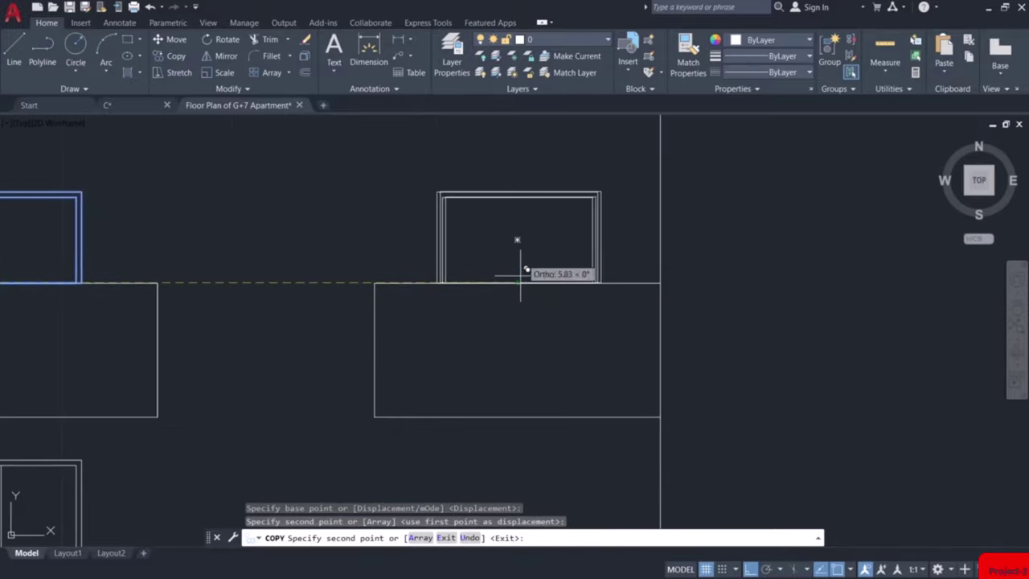
Place further copies of the opening on the upper-edge midpoints of the three higher right terrace bands
scroll(523, 178, down, 3)
middle_drag(524, 179, 520, 248)
scroll(519, 249, up, 5)
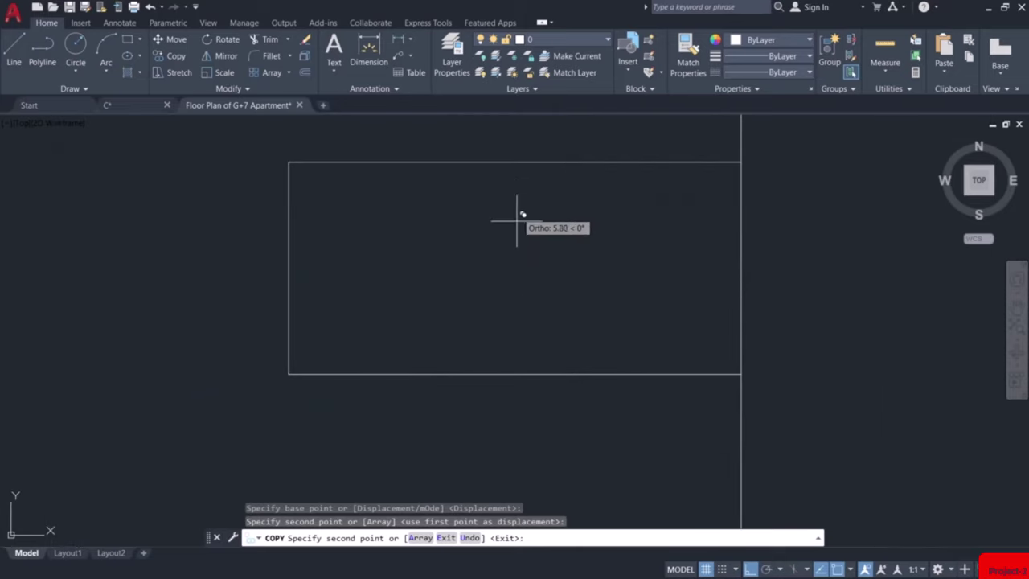
click(515, 161)
scroll(519, 161, down, 3)
middle_drag(519, 161, 504, 338)
scroll(503, 295, up, 5)
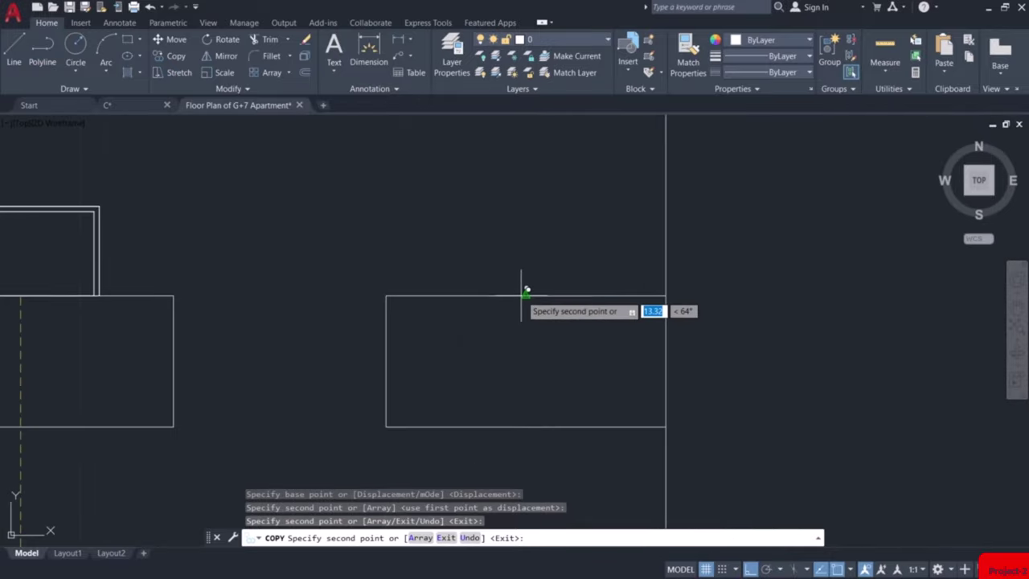
click(526, 296)
scroll(524, 297, down, 5)
scroll(523, 222, up, 7)
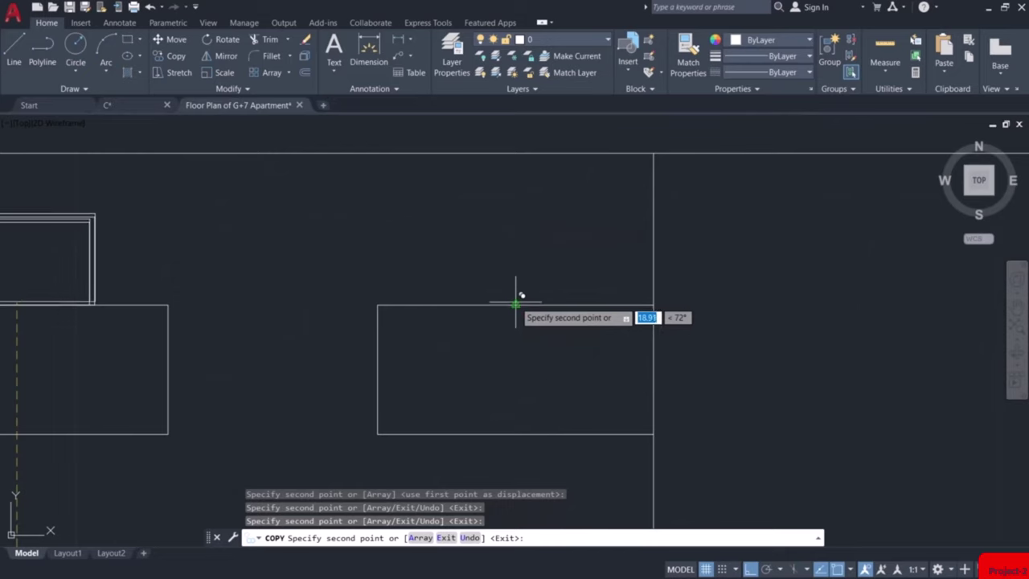
click(515, 304)
key(Escape)
Examine the openings placed on the elevation's terrace bands and the front-facing windows on the typical 1 to 7 floor plan
scroll(515, 304, down, 5)
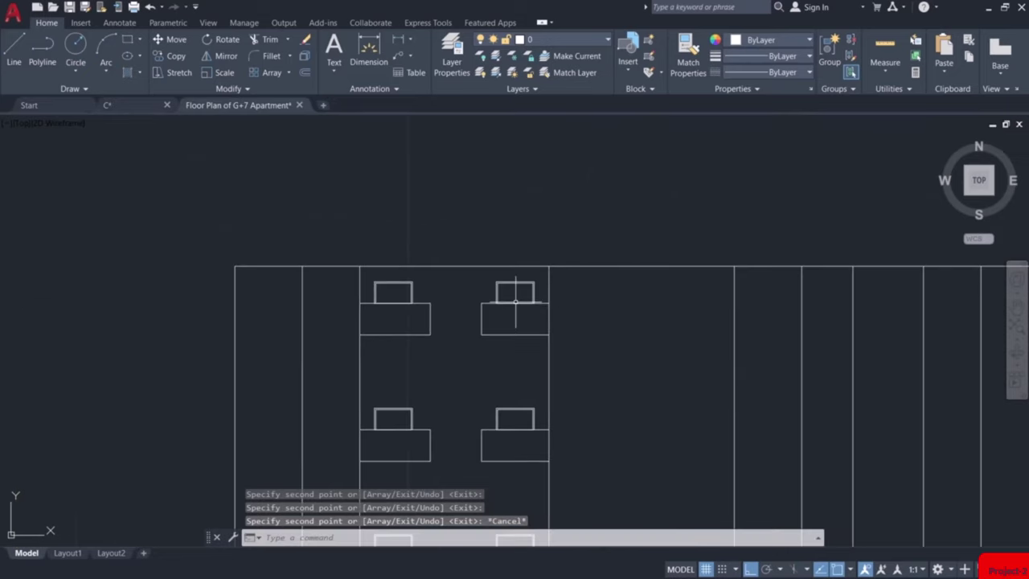
middle_drag(523, 349, 524, 281)
scroll(527, 214, down, 2)
middle_drag(529, 214, 529, 272)
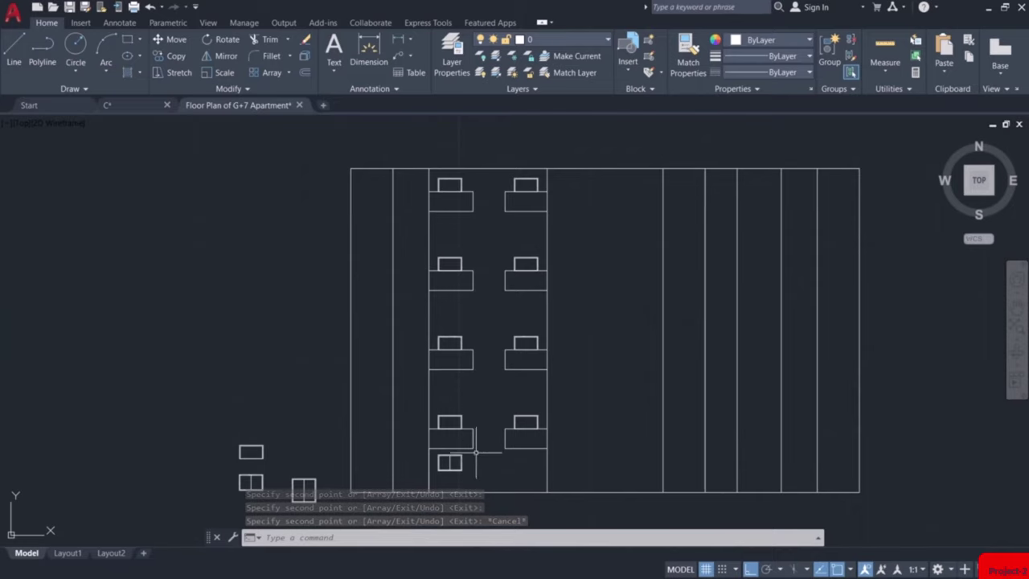
scroll(450, 462, up, 4)
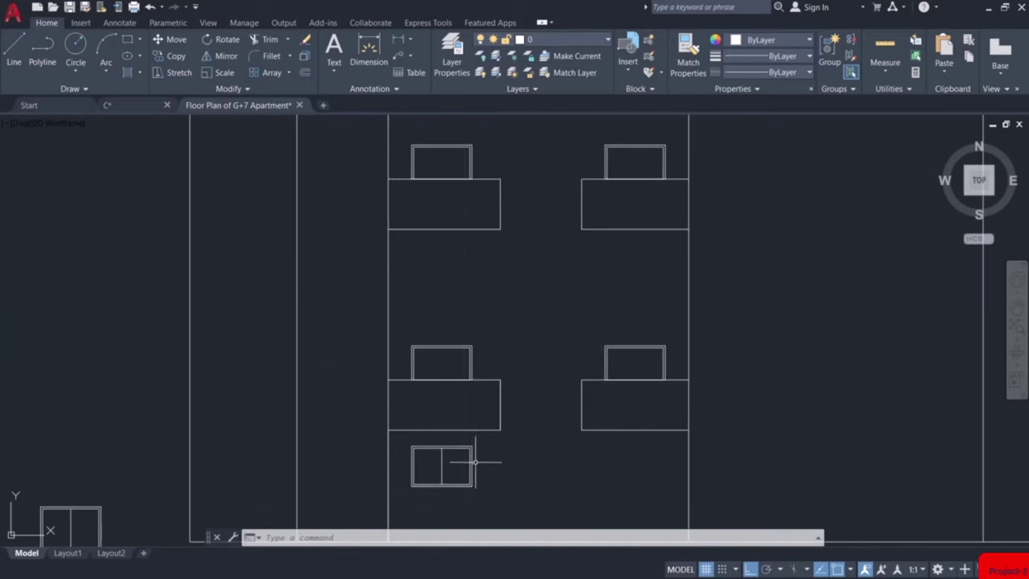
scroll(464, 466, up, 4)
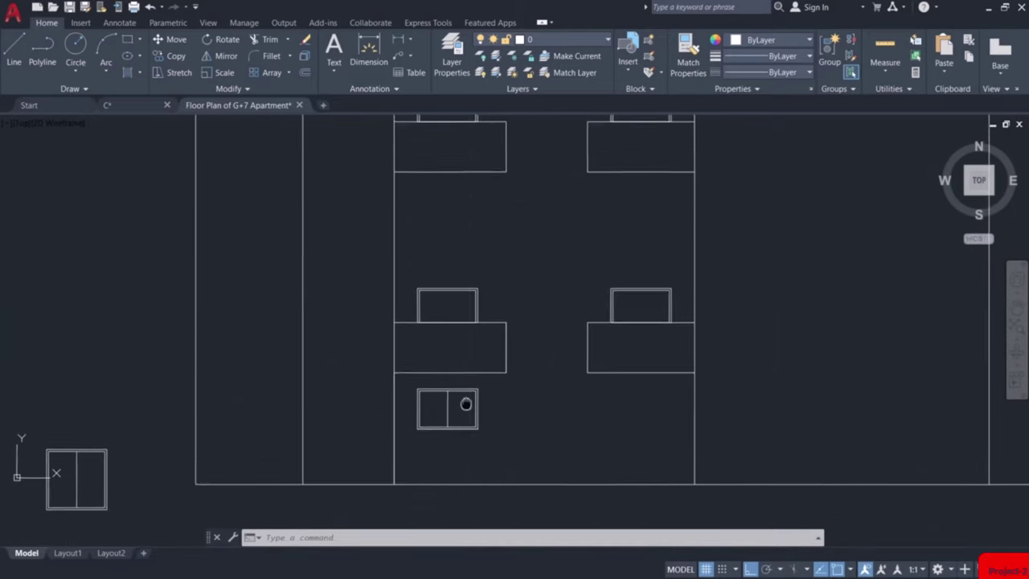
click(517, 305)
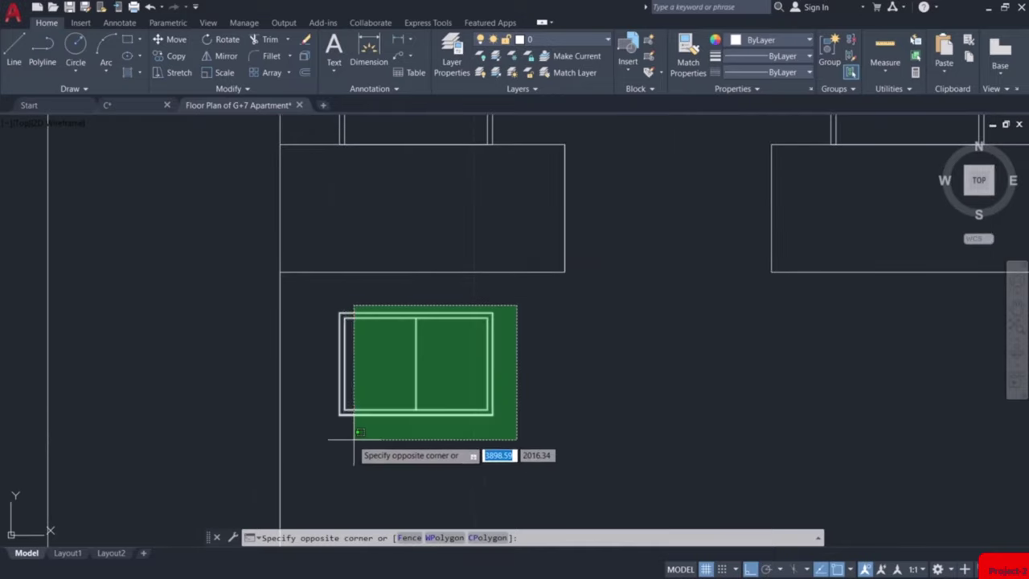
click(340, 436)
scroll(394, 438, down, 5)
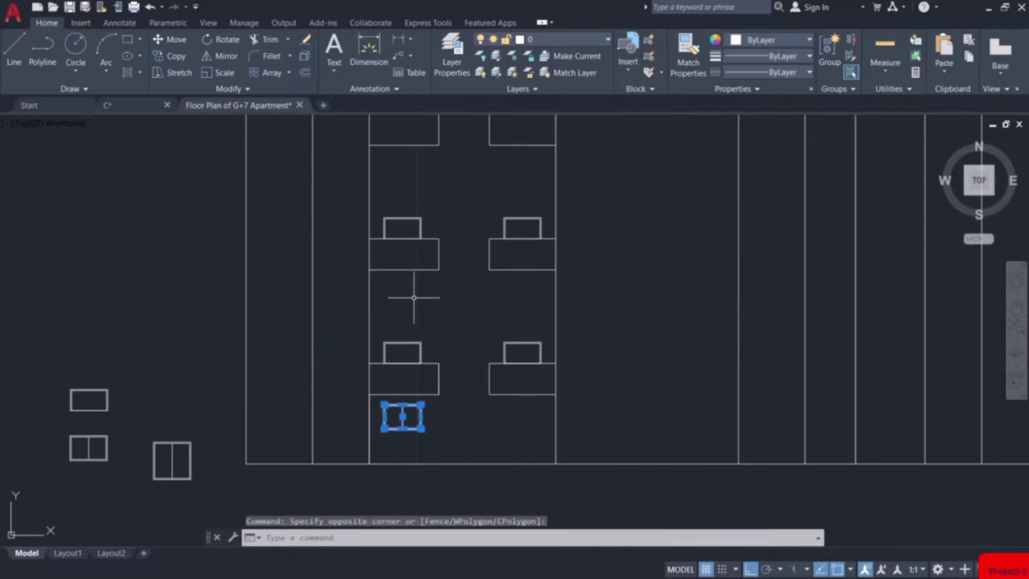
scroll(449, 245, down, 4)
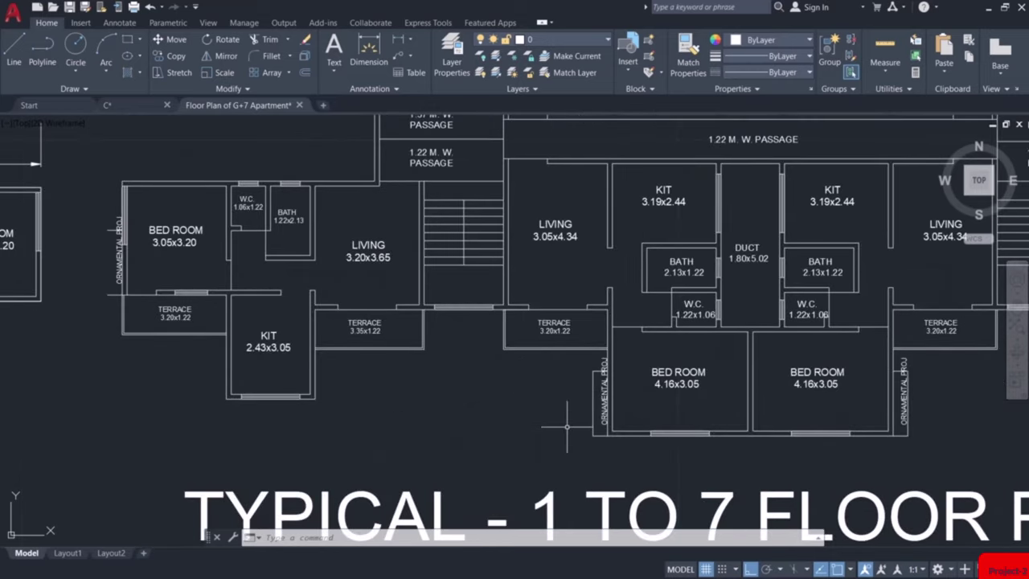
scroll(437, 407, up, 2)
scroll(487, 418, down, 3)
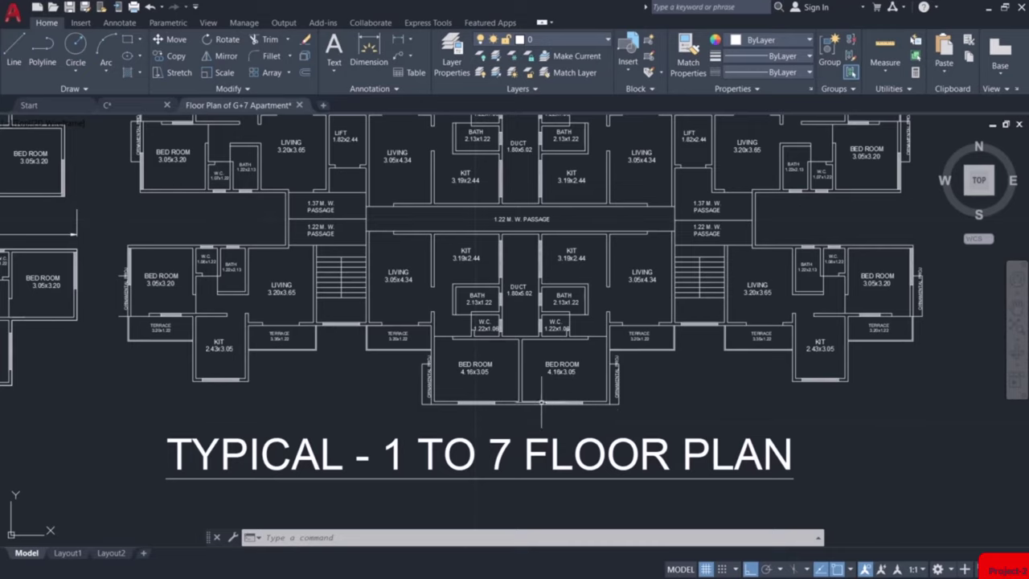
scroll(584, 405, down, 5)
scroll(378, 327, up, 7)
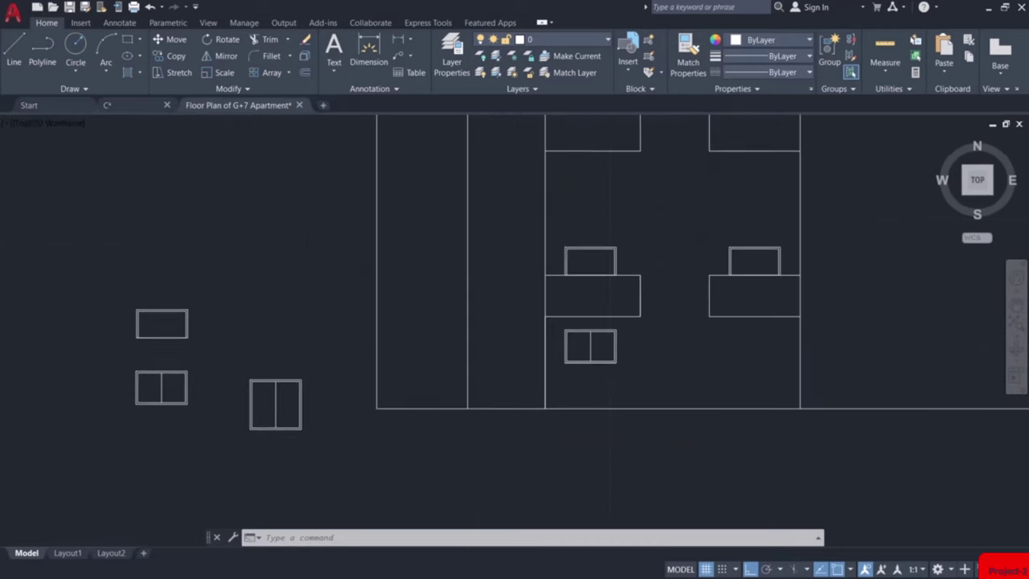
scroll(606, 358, up, 2)
scroll(617, 335, down, 3)
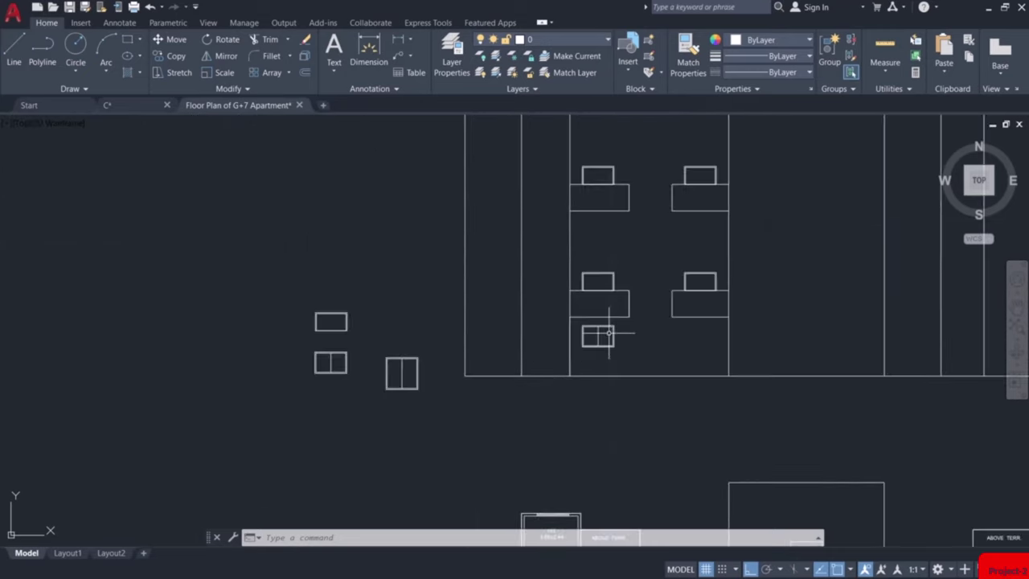
Copy the two-pane window below the lowest left terrace band straight up by 6
scroll(604, 306, up, 3)
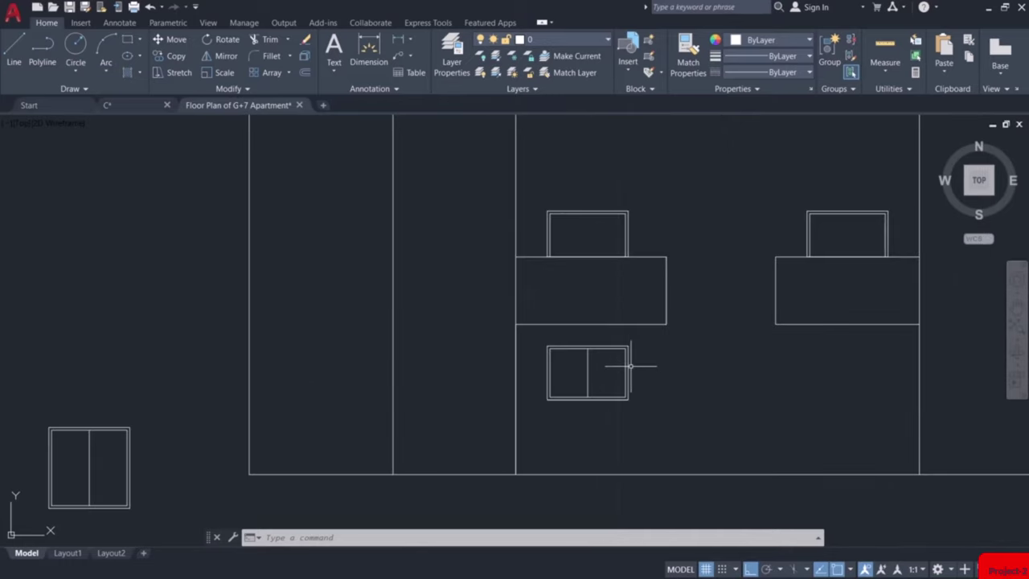
click(631, 366)
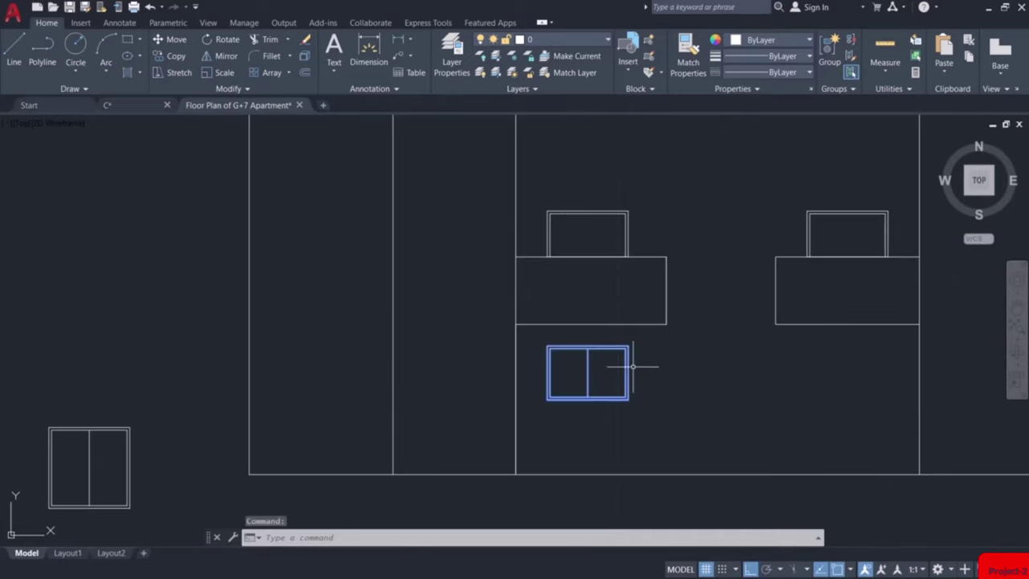
click(168, 59)
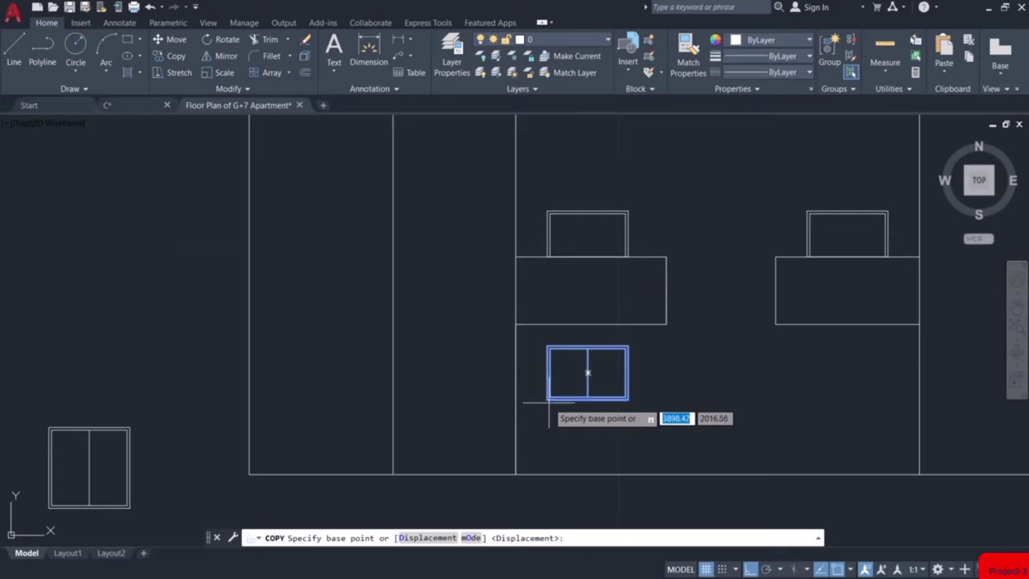
click(548, 372)
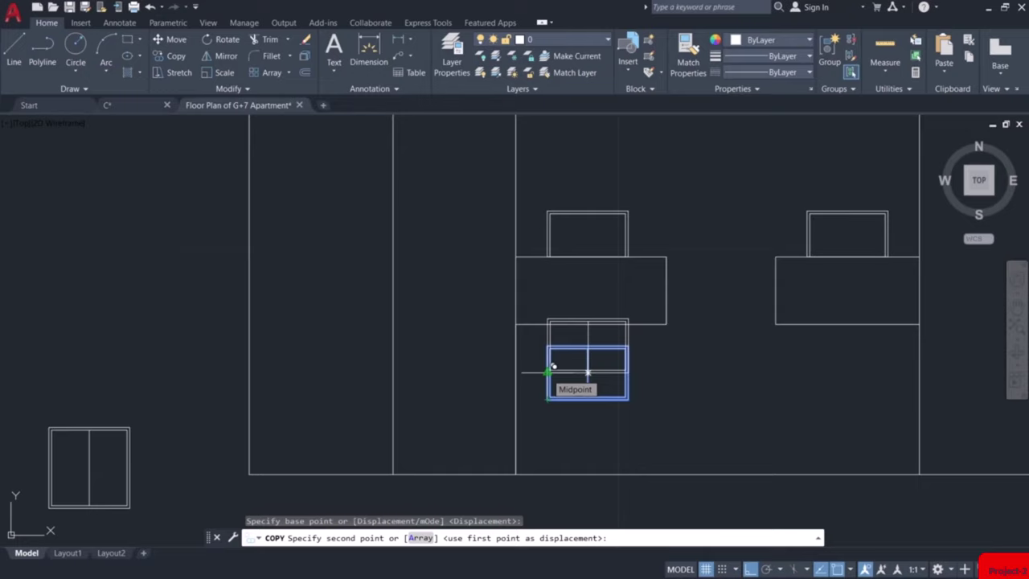
text(6)
key(Return)
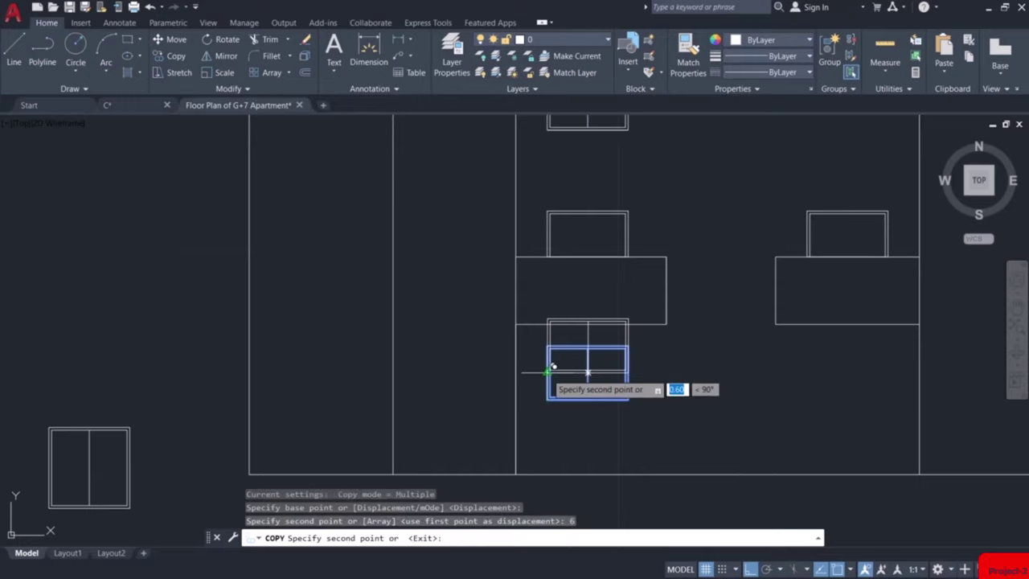
scroll(550, 368, down, 3)
scroll(547, 402, down, 2)
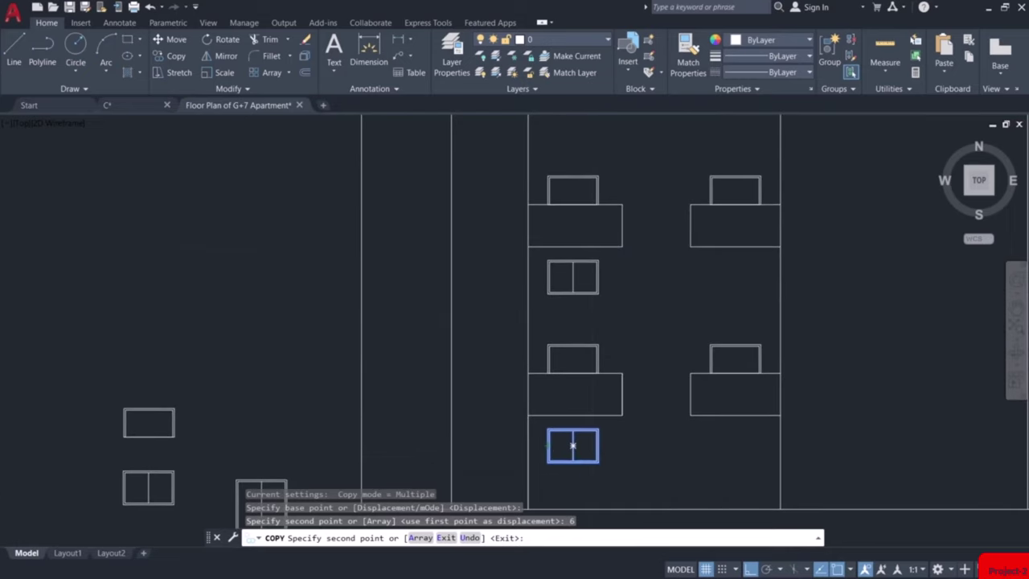
Place two more copies of the two-pane window directly above the original, at distances of 12 and 18
scroll(557, 435, down, 2)
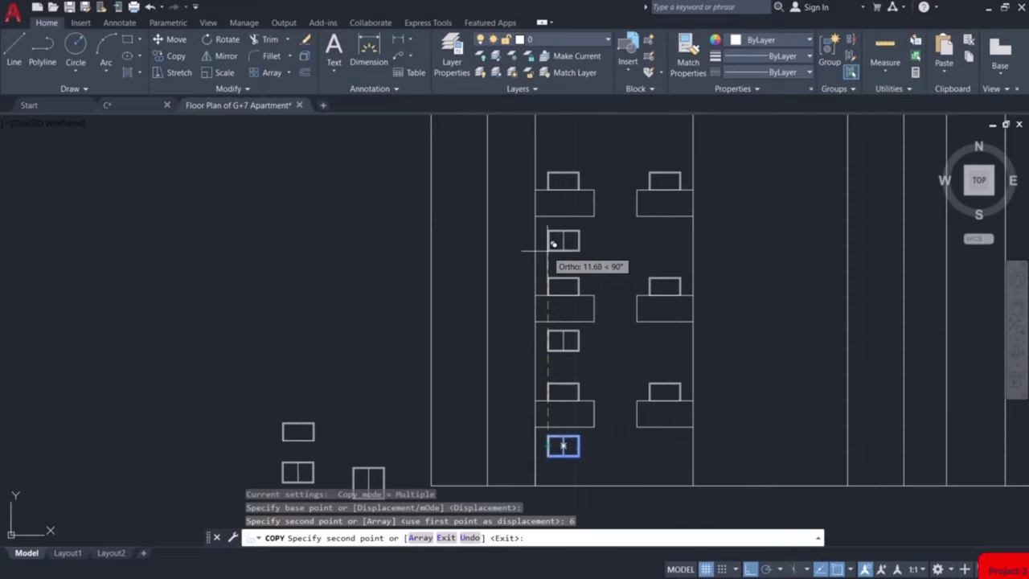
text(12)
key(Return)
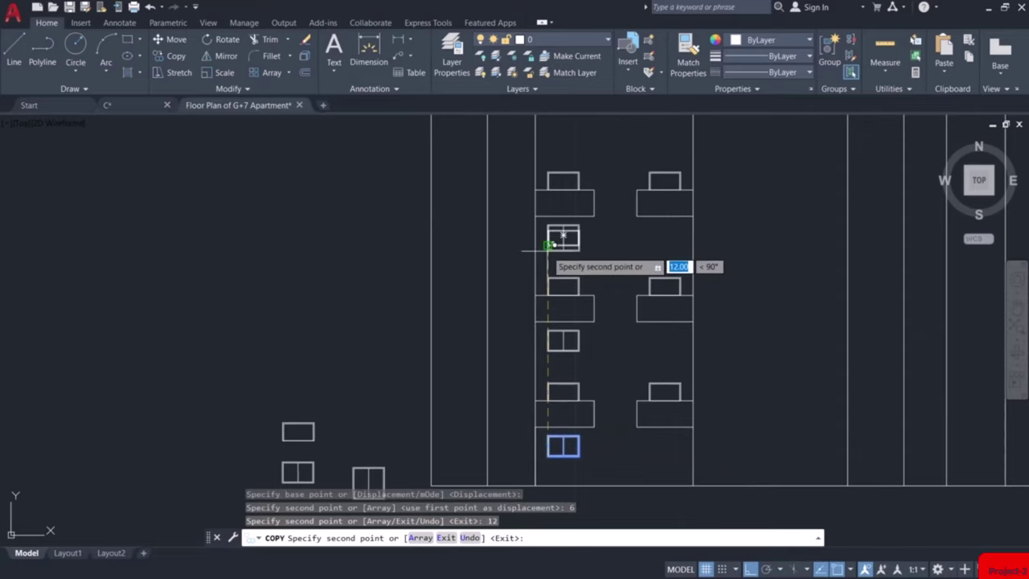
middle_drag(551, 197, 554, 273)
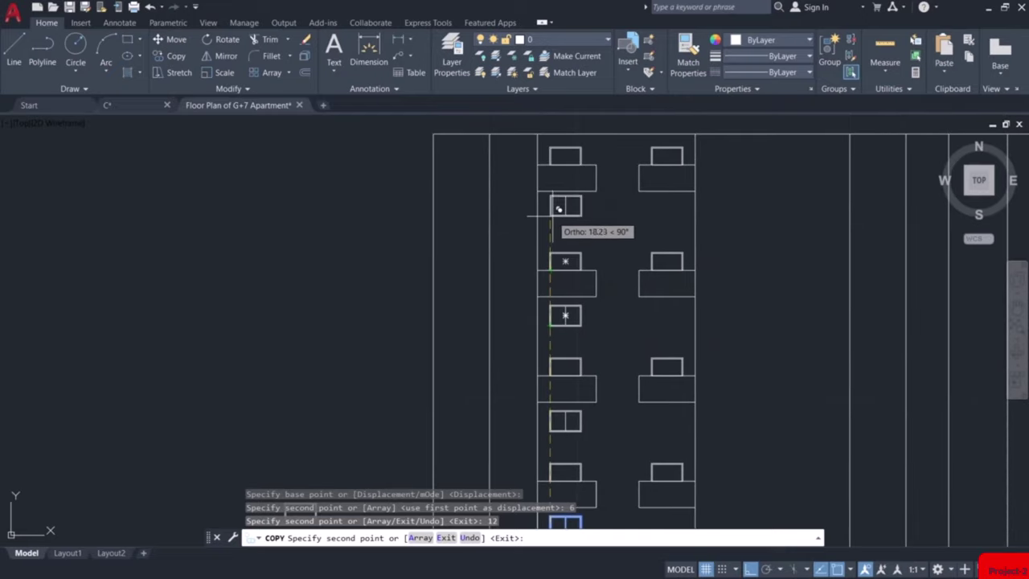
text(18)
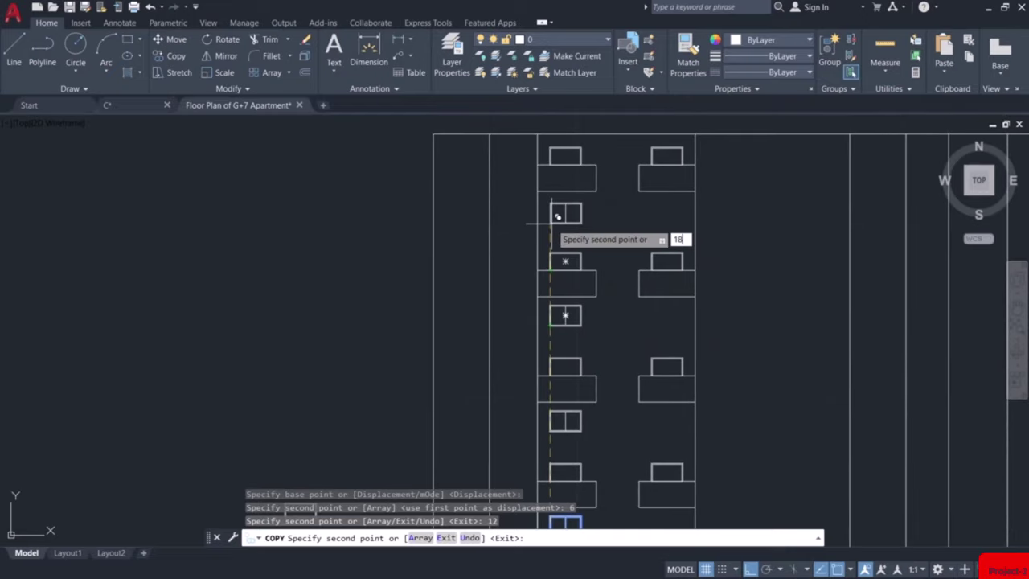
key(Return)
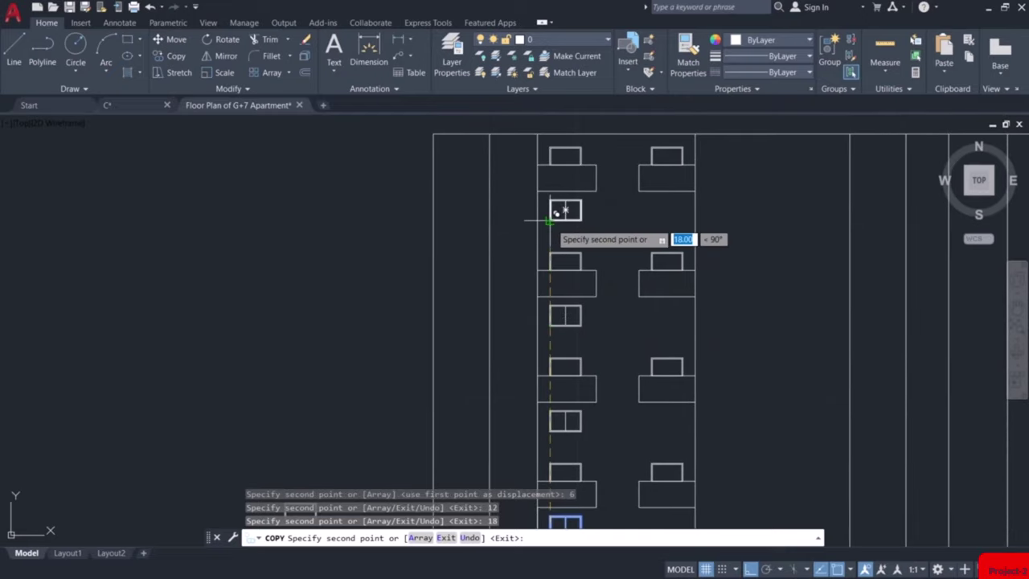
key(Escape)
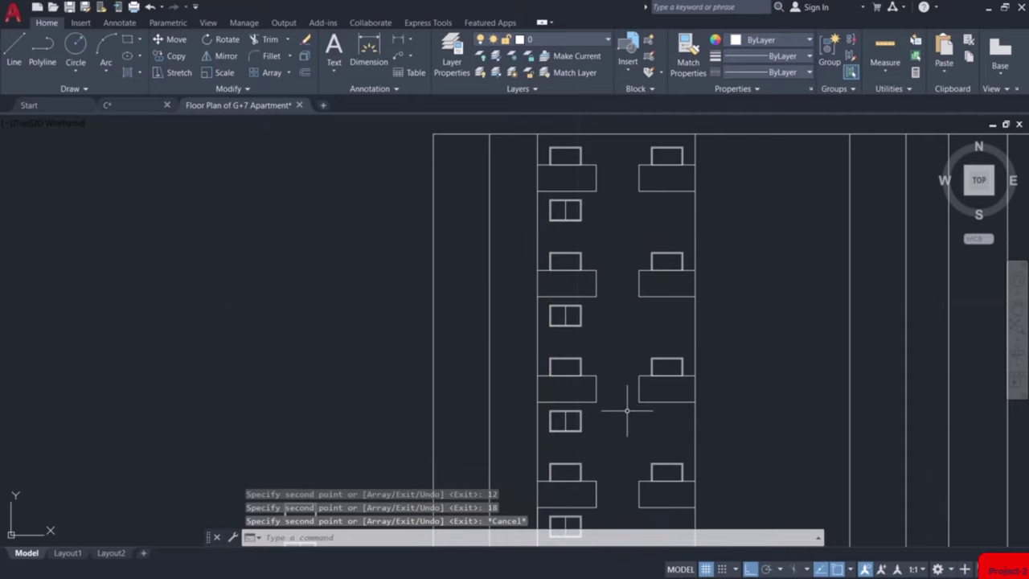
Draw a vertical projection line about 26.5 long from the left end of the ground floor plan's left front staircase window up into the elevation
middle_drag(635, 432, 622, 358)
scroll(451, 391, up, 2)
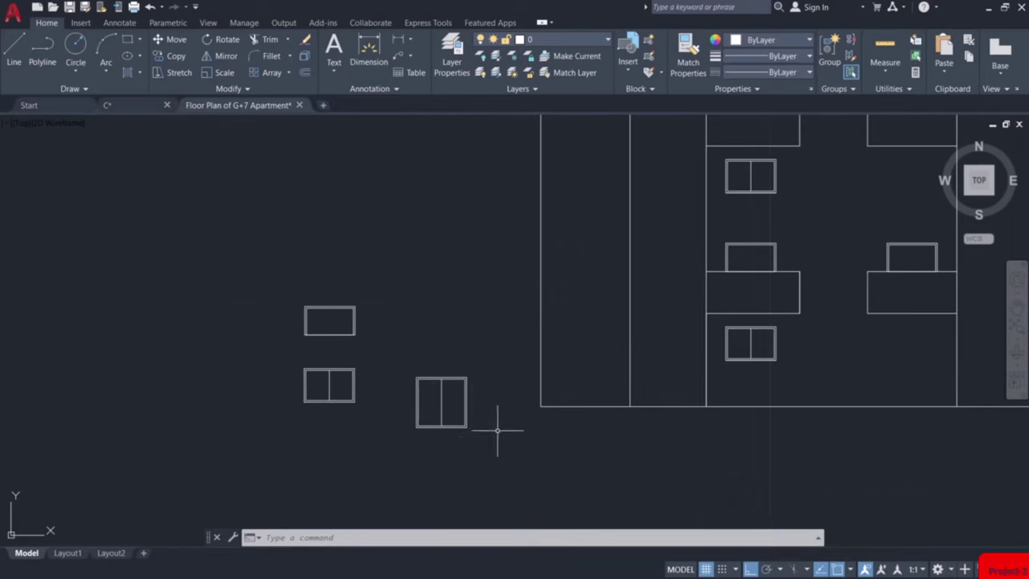
scroll(447, 419, down, 3)
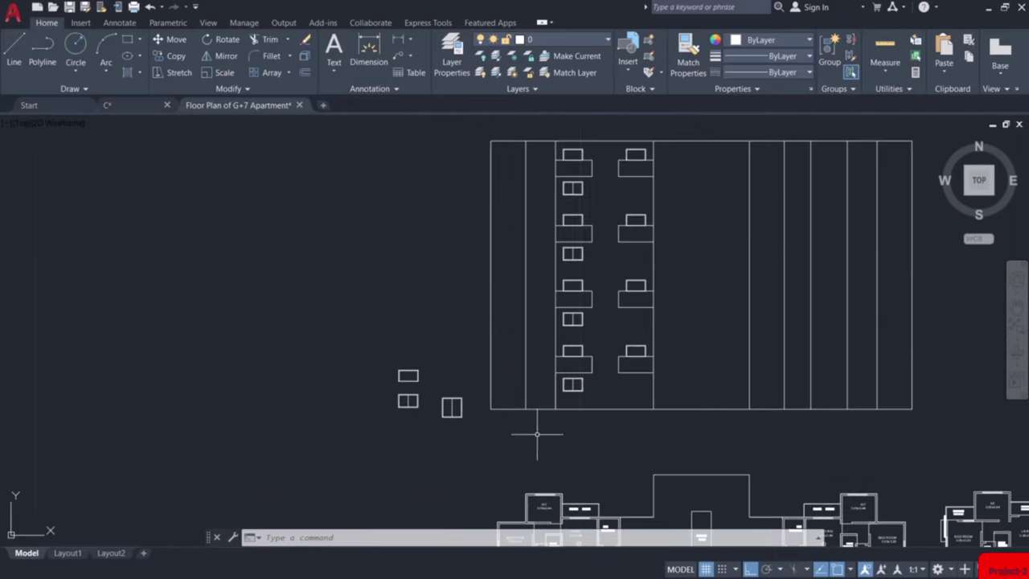
middle_drag(538, 429, 540, 177)
scroll(559, 334, up, 4)
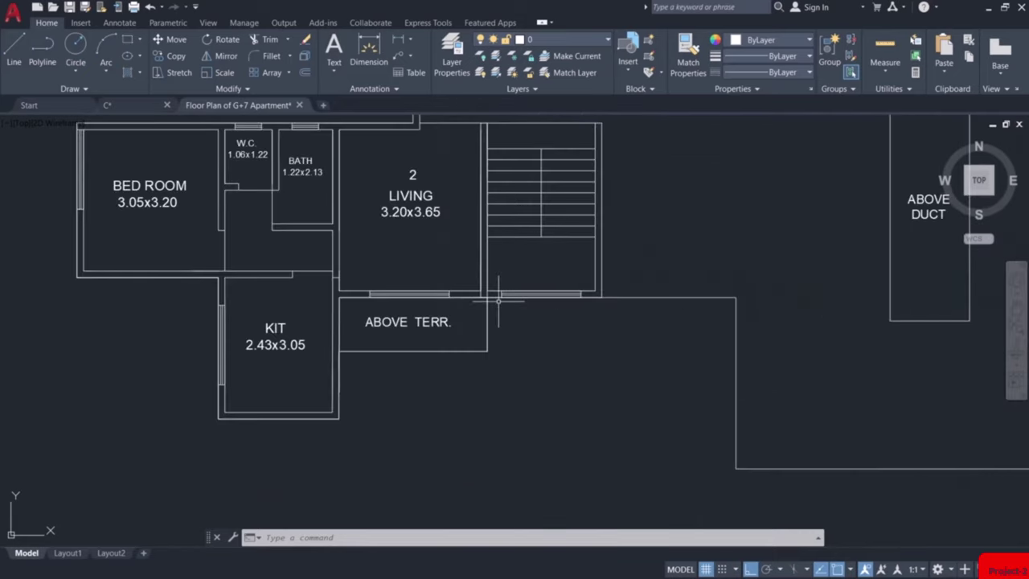
key(Return)
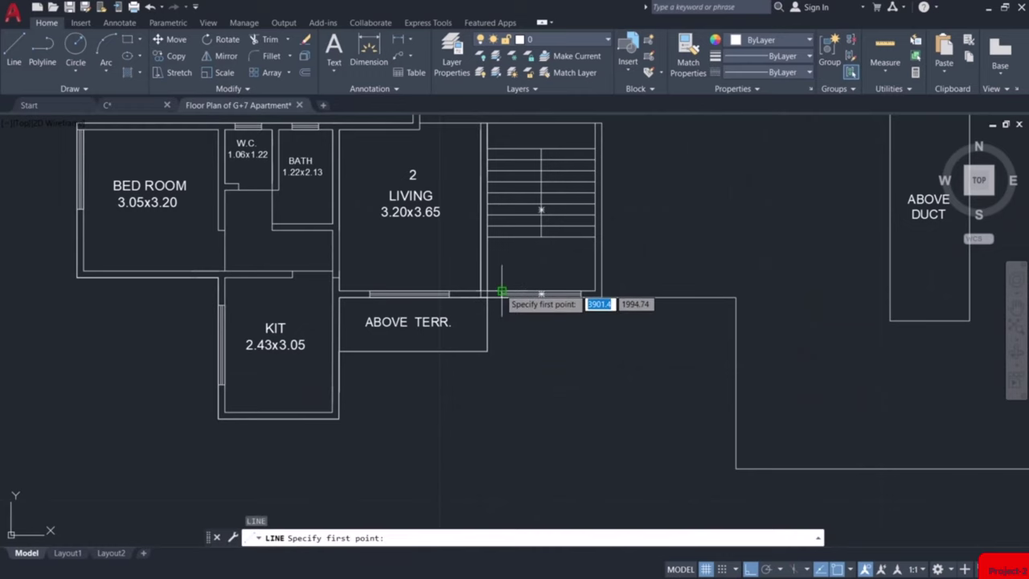
scroll(498, 304, up, 4)
click(496, 294)
scroll(498, 294, down, 5)
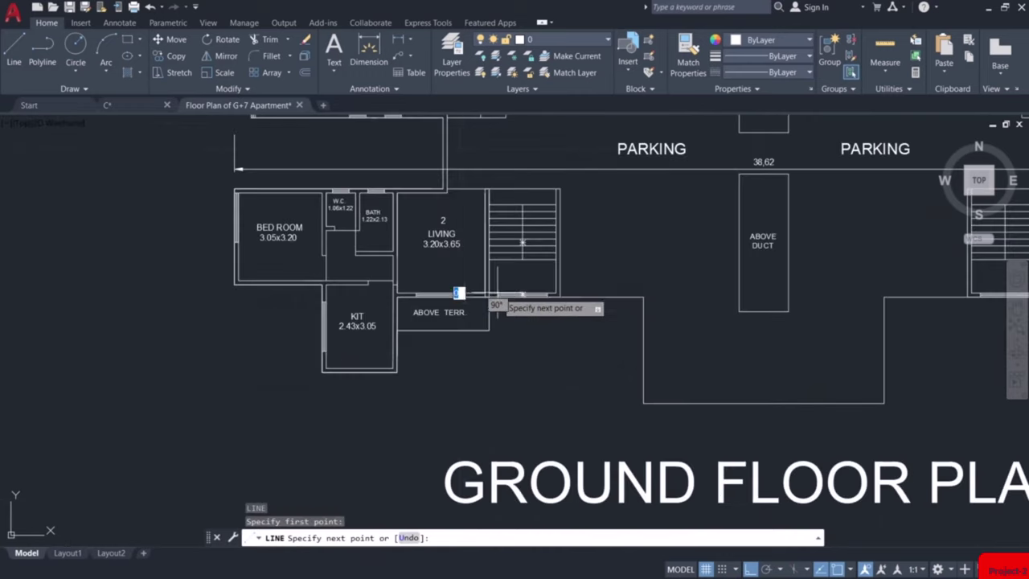
middle_drag(491, 165, 504, 312)
scroll(504, 312, down, 5)
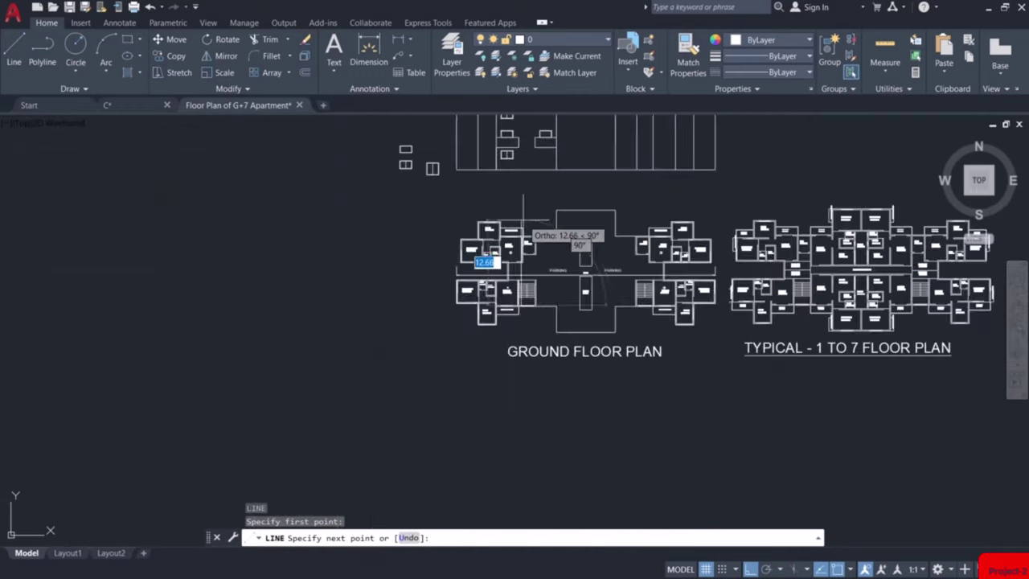
mouse_move(507, 185)
middle_down()
mouse_move(514, 214)
mouse_move(500, 351)
middle_up()
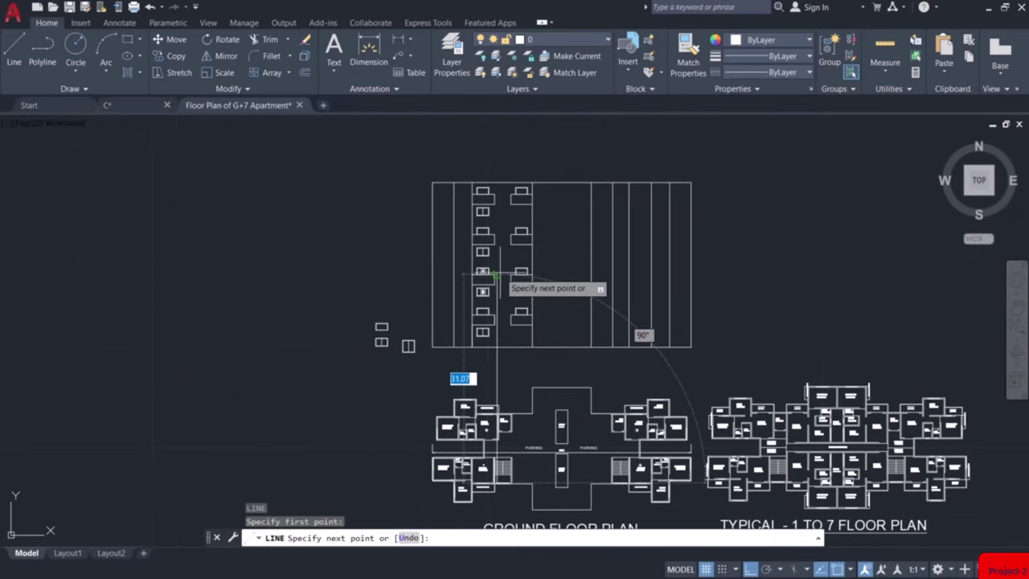
scroll(496, 318, up, 5)
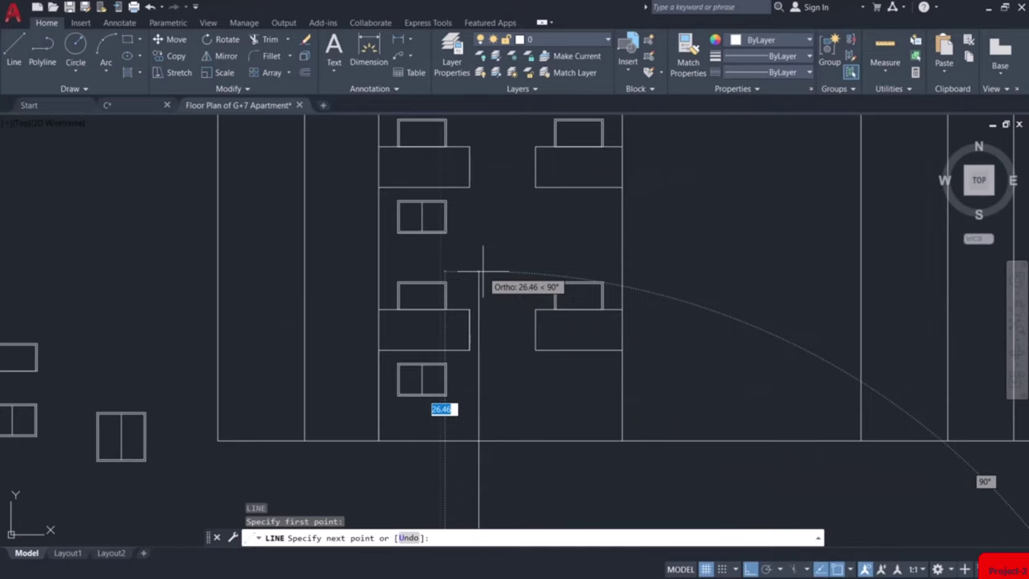
click(481, 273)
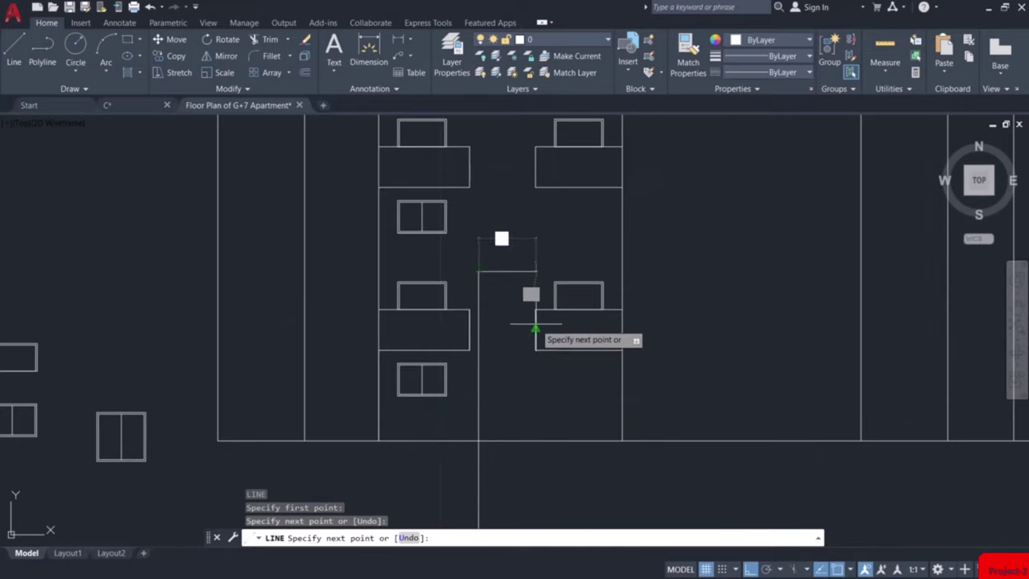
key(Escape)
Offset the staircase window's projection line 1.8 to the right to mark the window's other side
text(o)
key(Return)
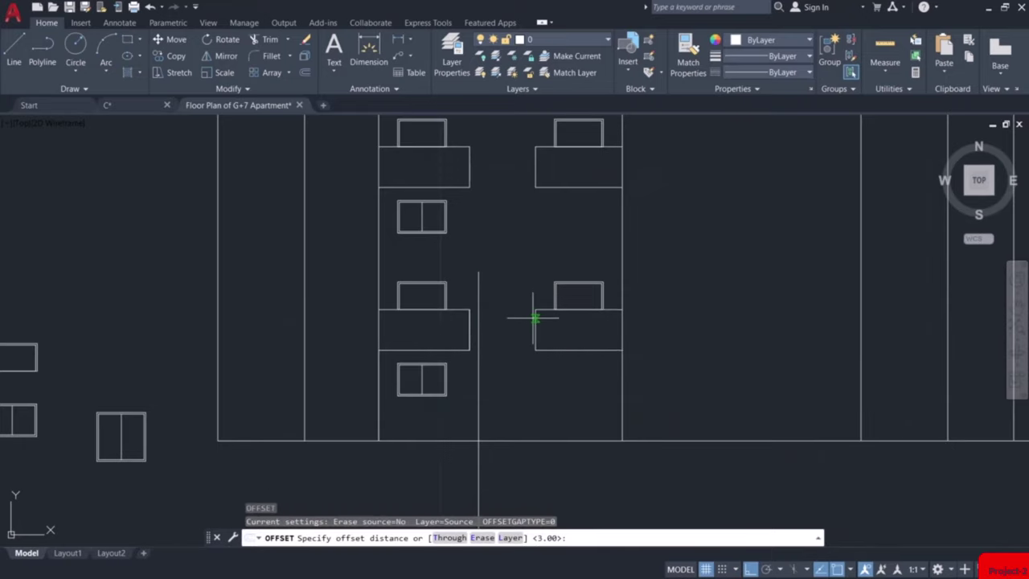
text(1.8)
key(Return)
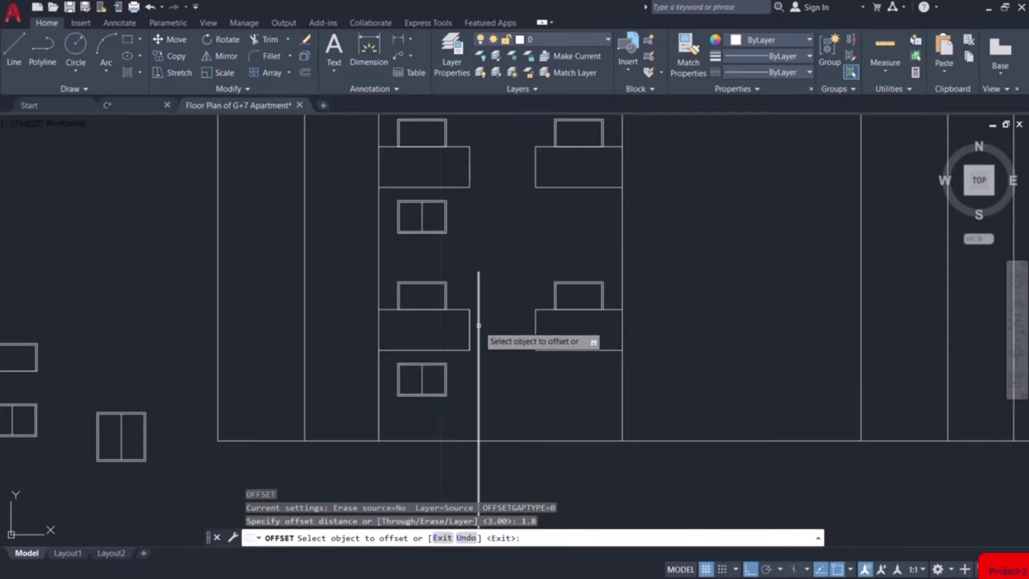
click(478, 322)
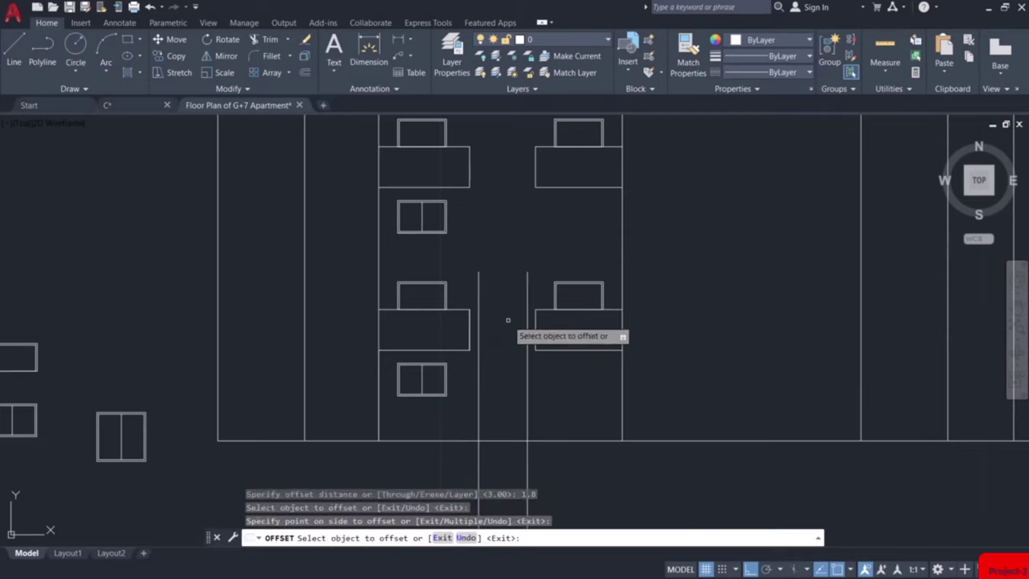
key(Escape)
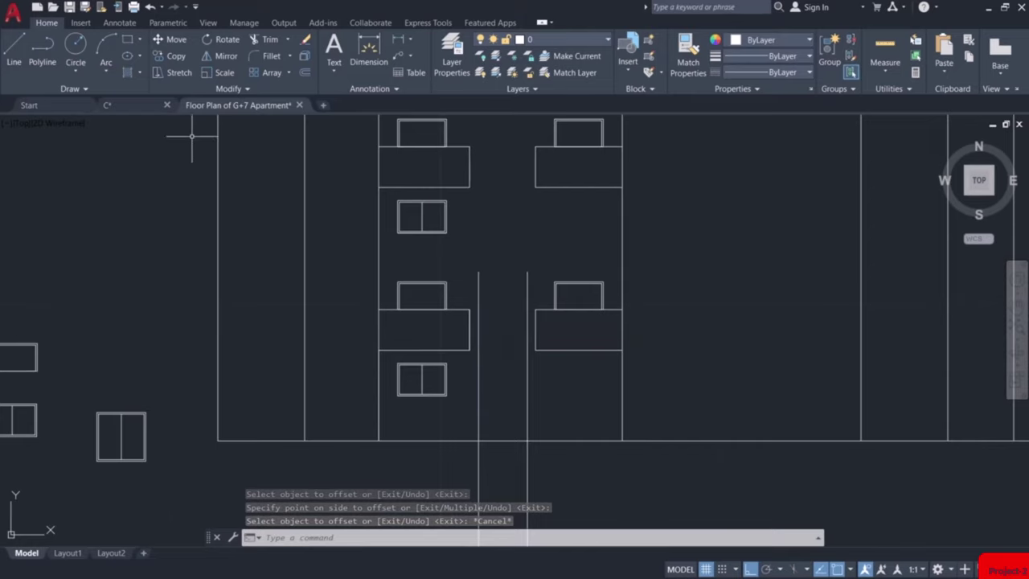
Draw a 2.76 vertical line up from the elevation's base along the left staircase projection line, continuing horizontally across to the right projection line
middle_drag(493, 435, 620, 369)
key(Escape)
text(l)
key(Return)
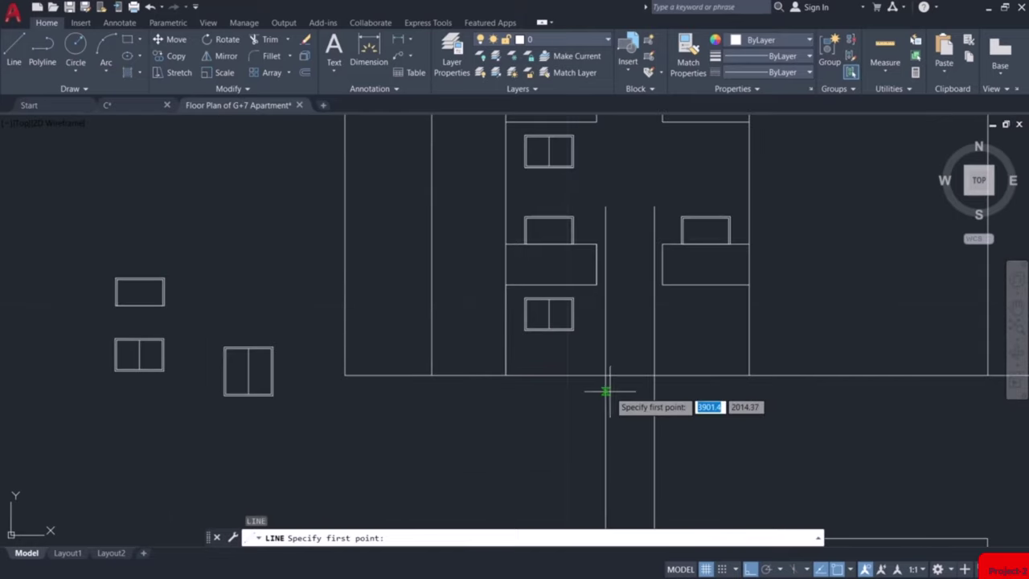
click(605, 374)
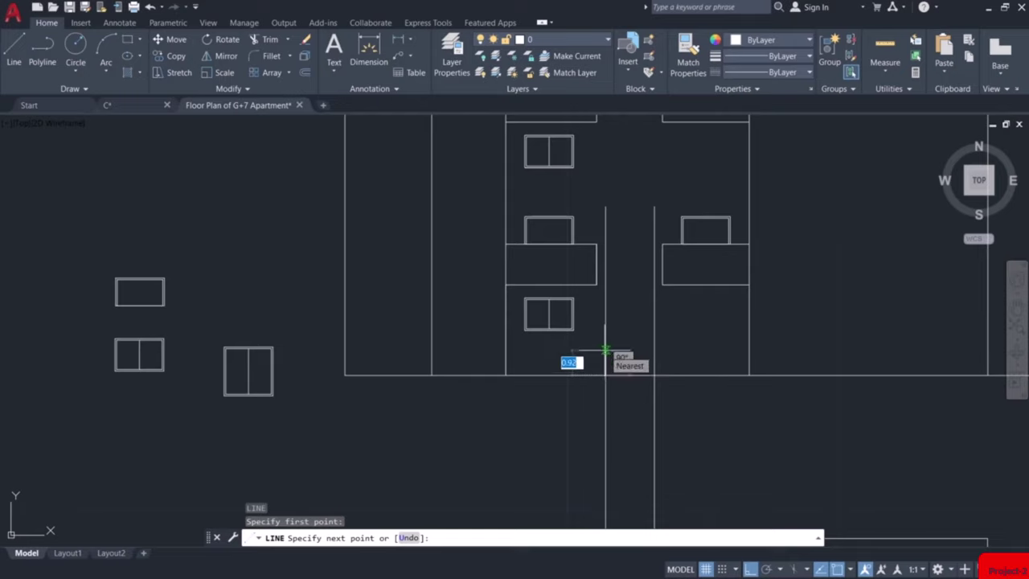
text(2)
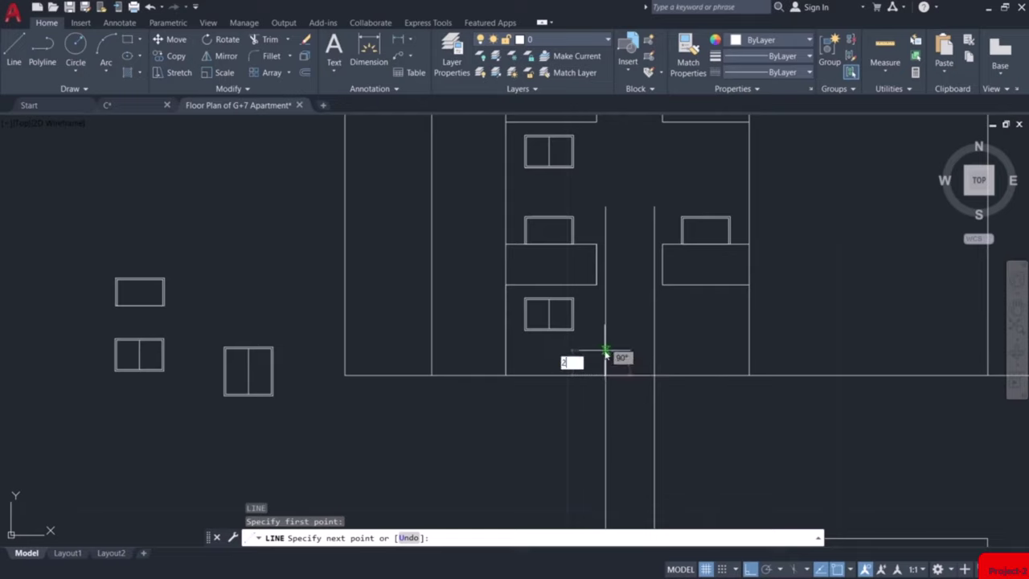
text(.76)
key(Return)
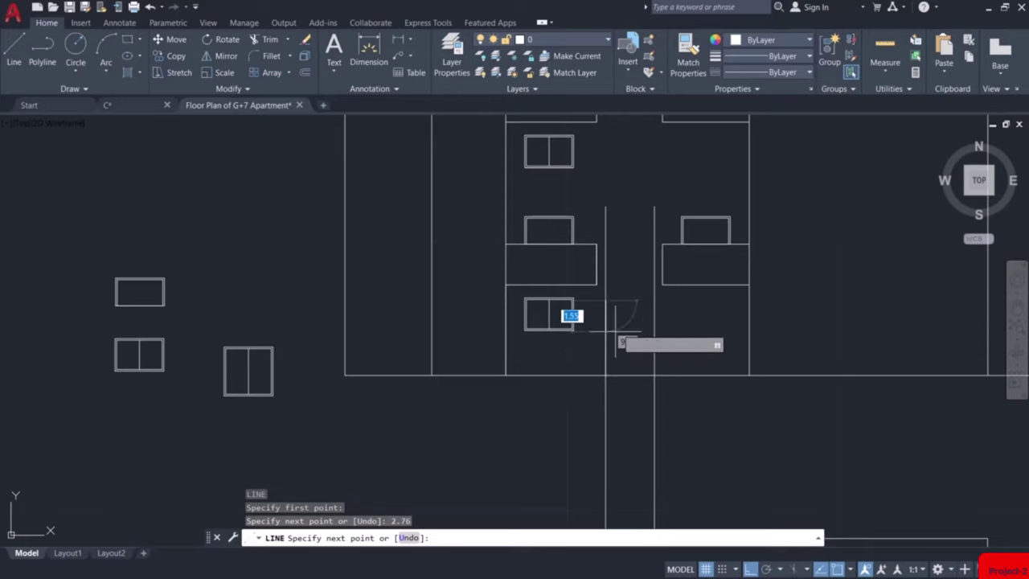
click(653, 304)
key(Escape)
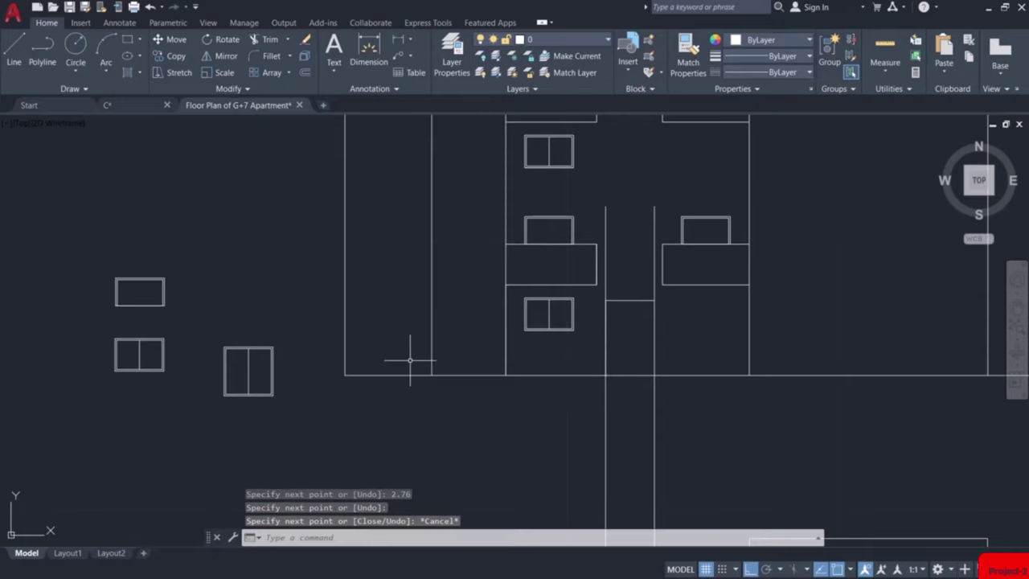
Move the taller two-pane window beside the elevation onto the sill line between the staircase projection lines, aligning its lower left corner
click(274, 375)
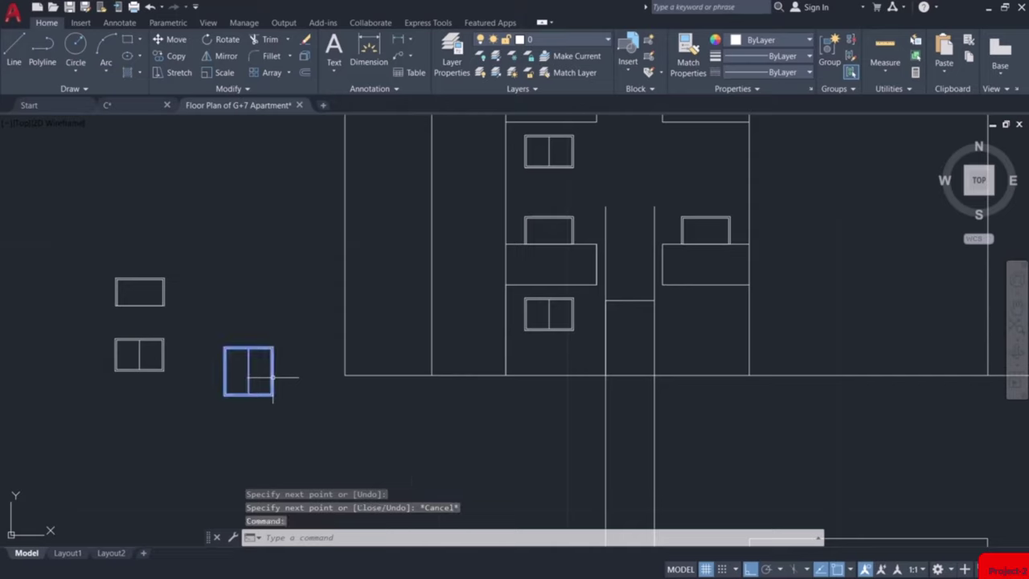
click(176, 40)
scroll(225, 394, up, 4)
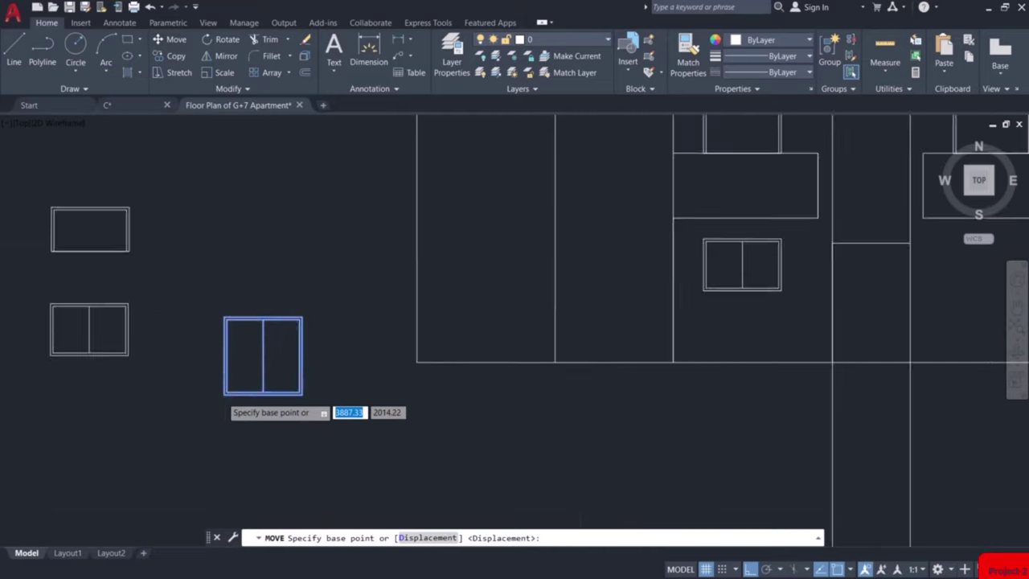
click(225, 394)
scroll(535, 342, down, 5)
scroll(606, 345, down, 1)
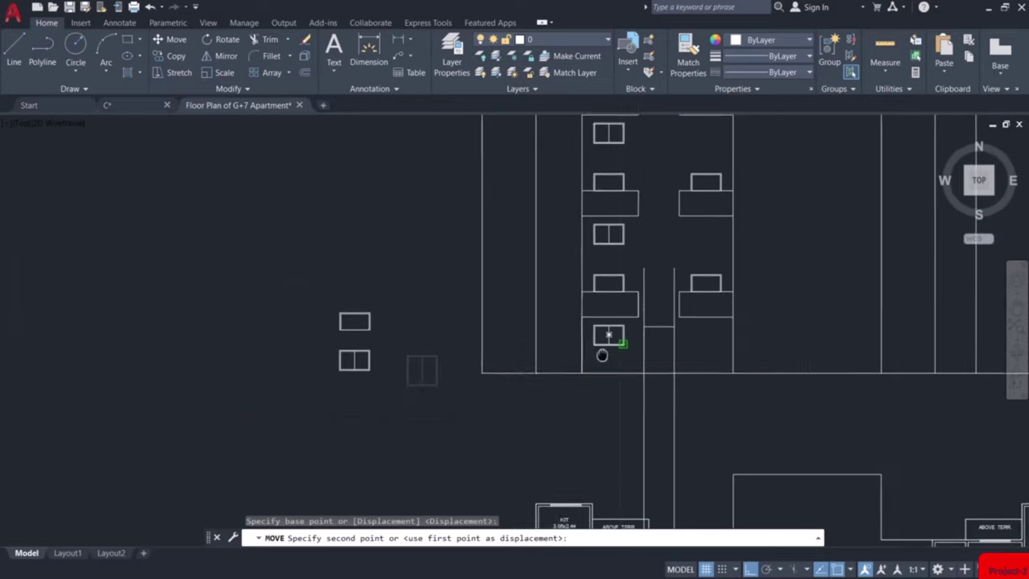
middle_drag(606, 345, 547, 402)
scroll(547, 402, up, 5)
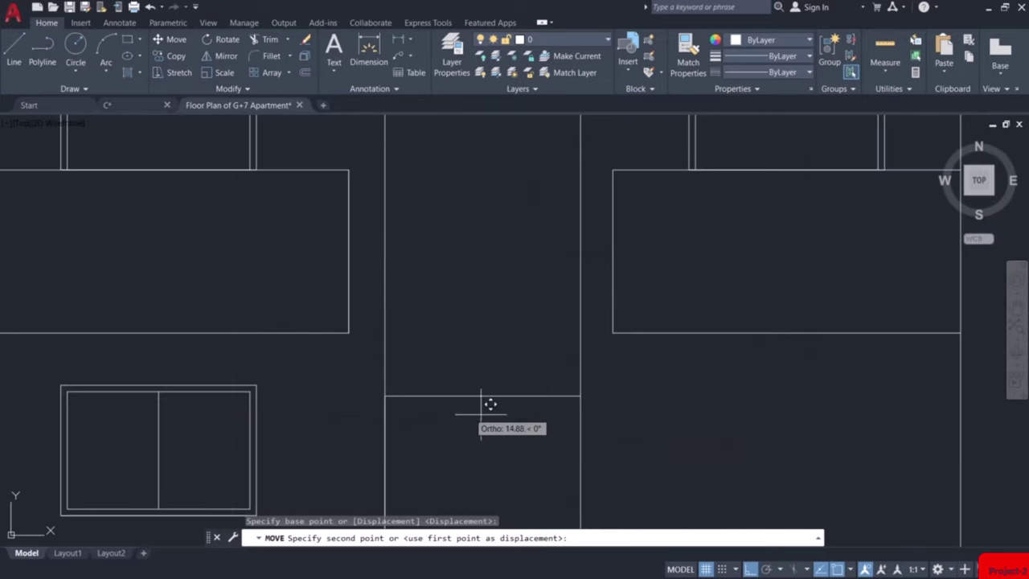
click(382, 395)
key(Escape)
scroll(398, 405, down, 5)
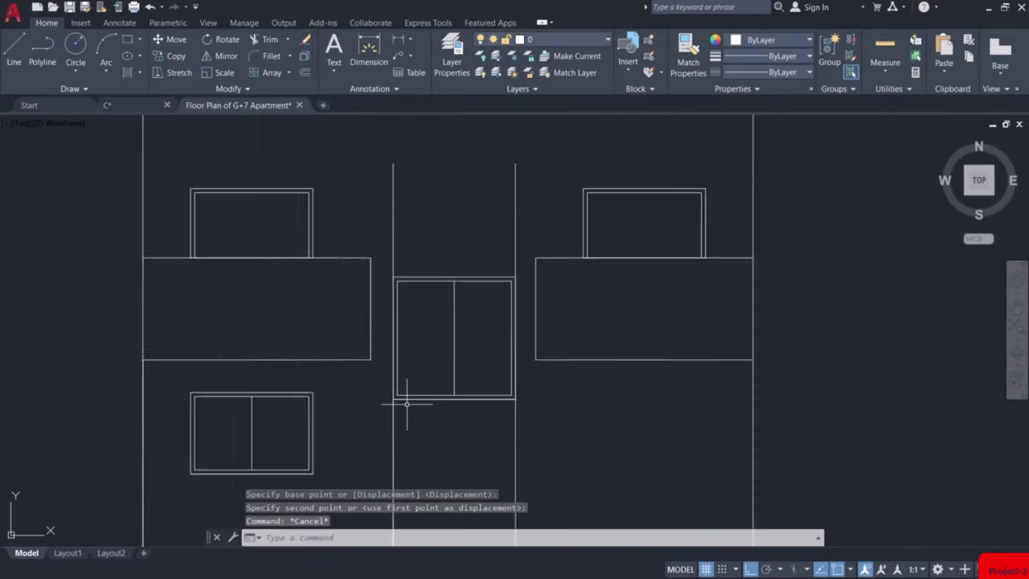
Erase the two staircase projection lines and the construction line beneath the staircase window
click(496, 430)
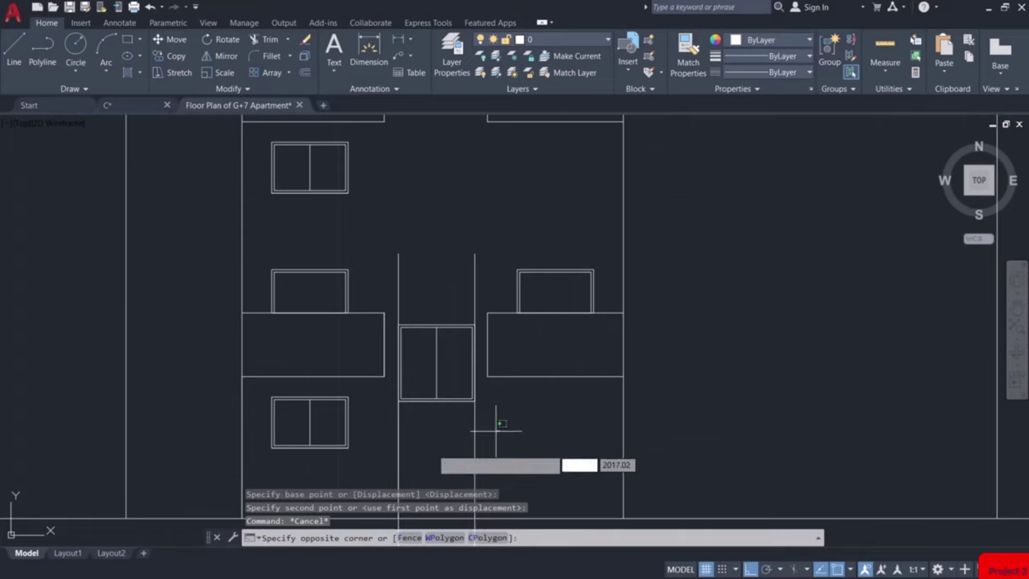
click(378, 460)
key(Delete)
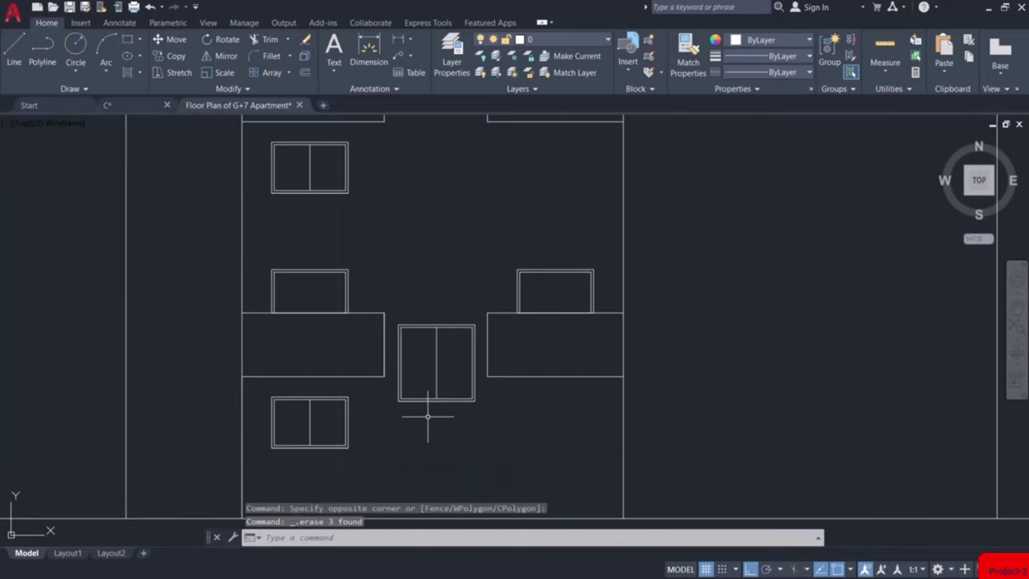
Copy the staircase window straight up from its lower left corner at distances of 3.08, 6.16 and 9.24
scroll(428, 416, down, 2)
scroll(394, 384, down, 1)
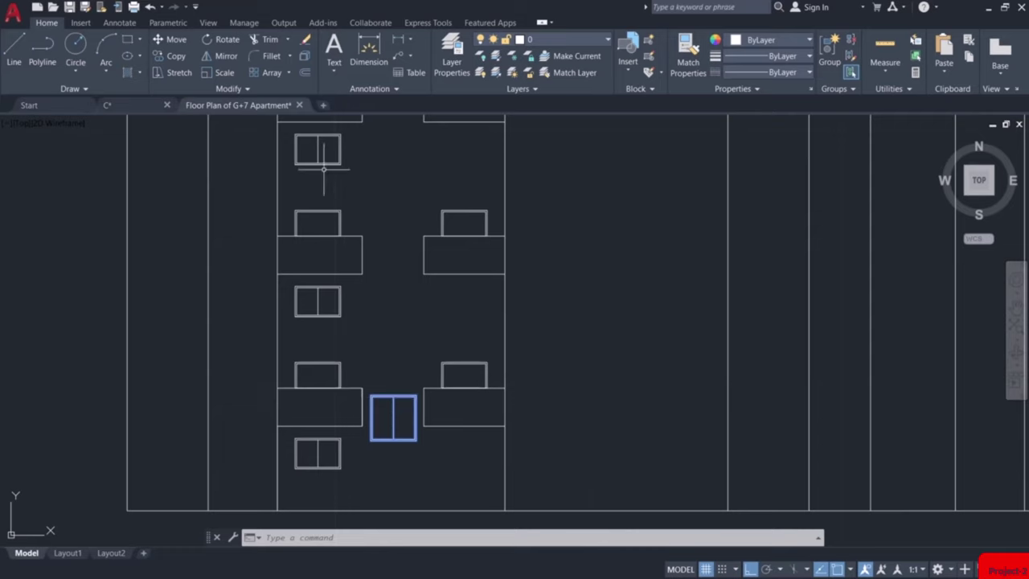
click(172, 55)
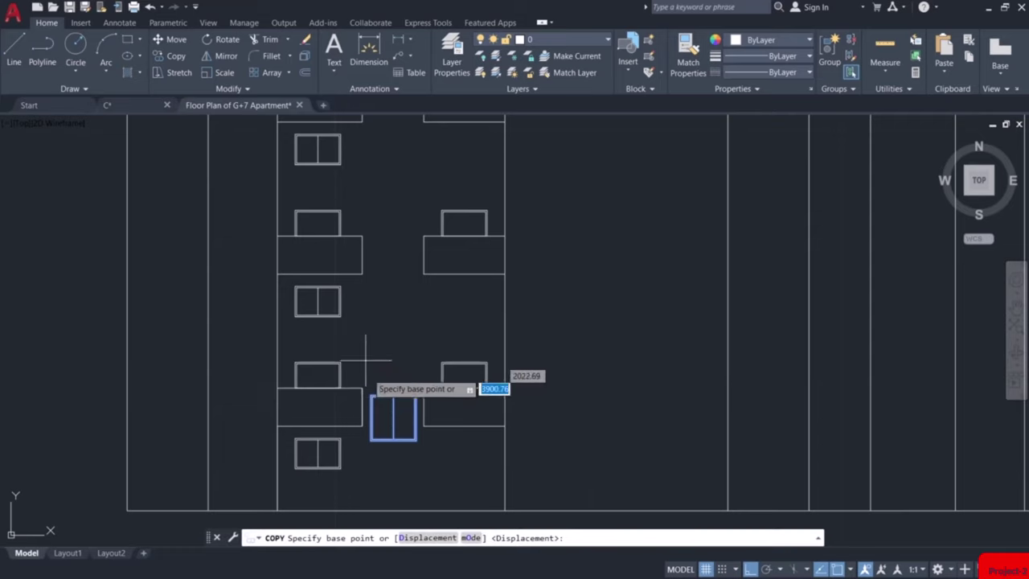
click(370, 441)
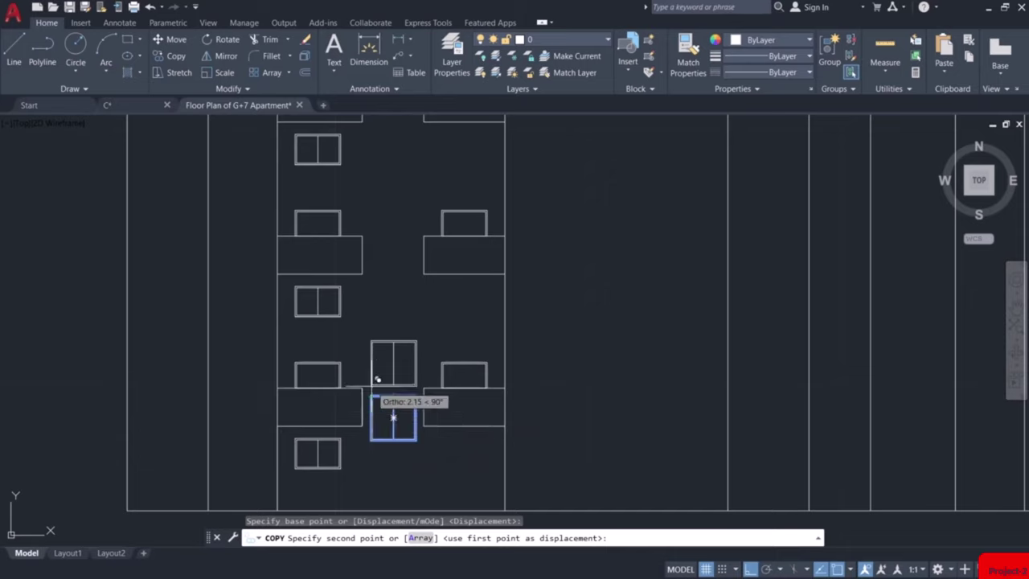
text(3.)
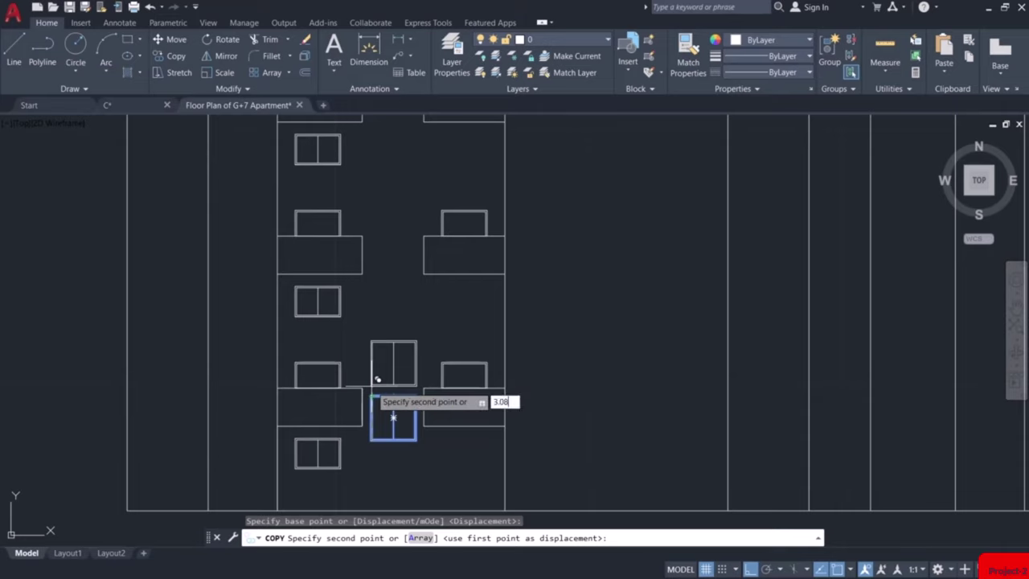
text(08)
key(Return)
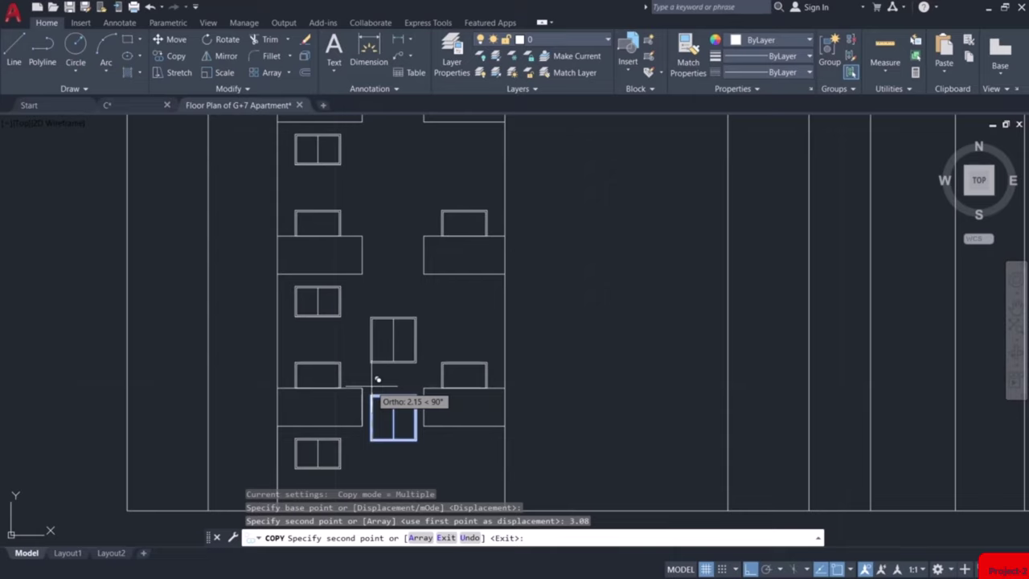
text(6.16)
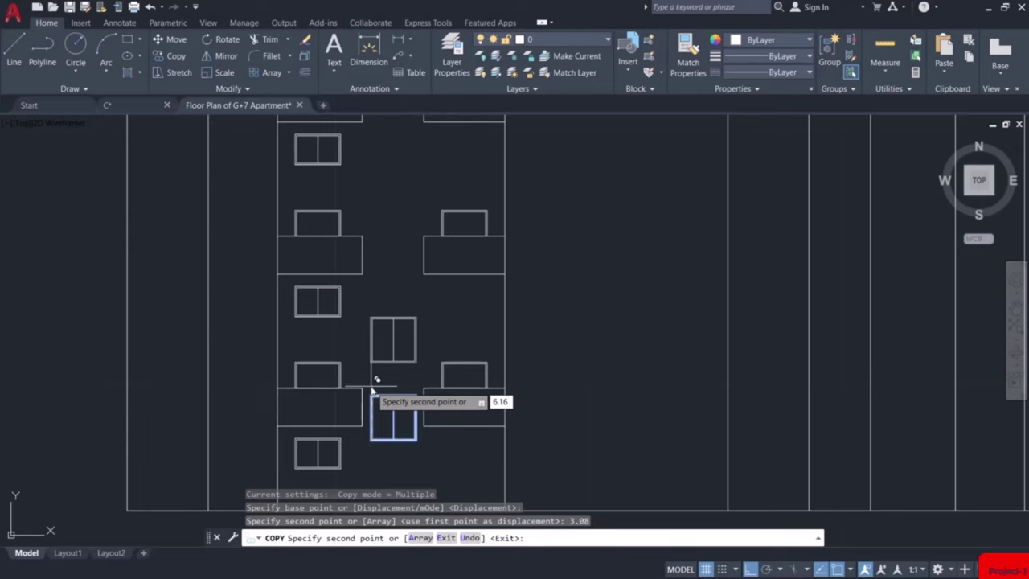
key(Return)
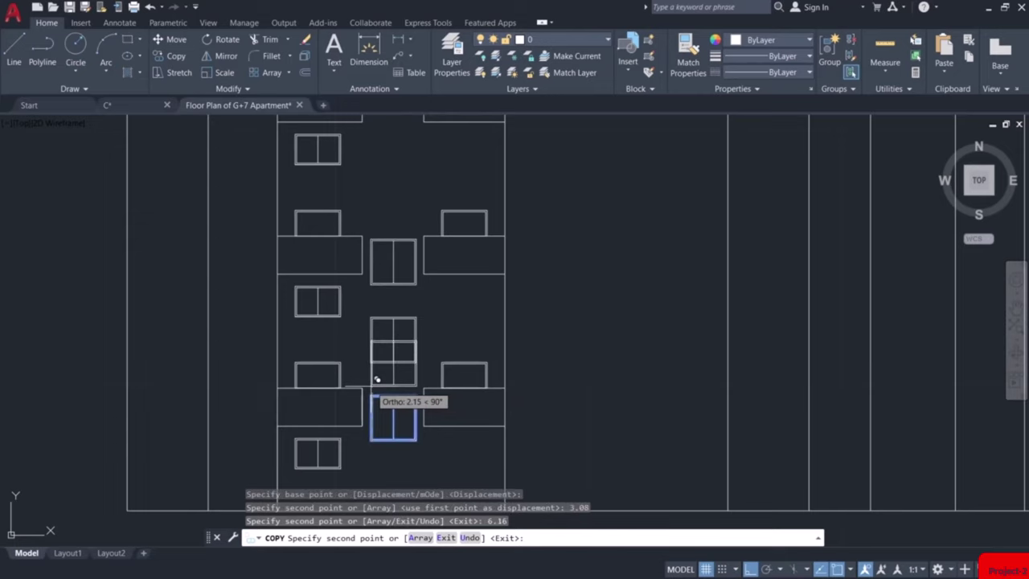
text(9.24)
key(Return)
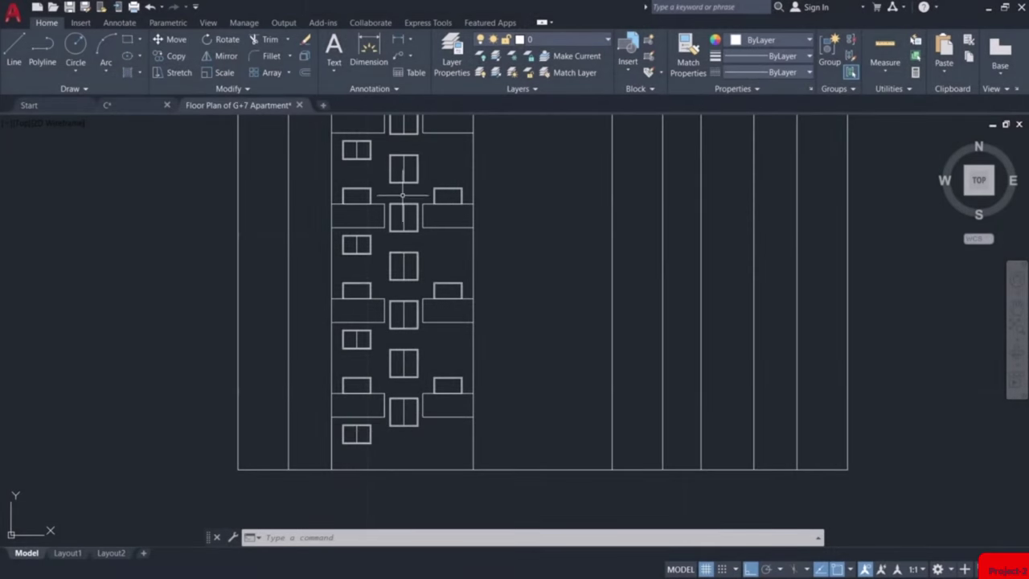
Examine the front windows and terraces in the typical 1 to 7 floor plan against the elevation above the ground floor plan
scroll(434, 406, down, 2)
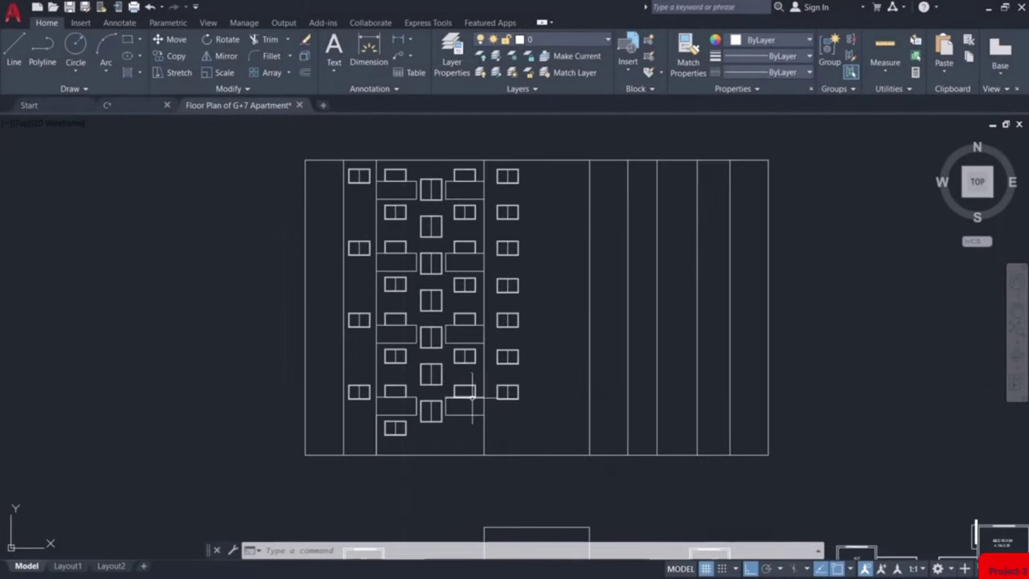
scroll(499, 410, down, 2)
scroll(521, 418, up, 3)
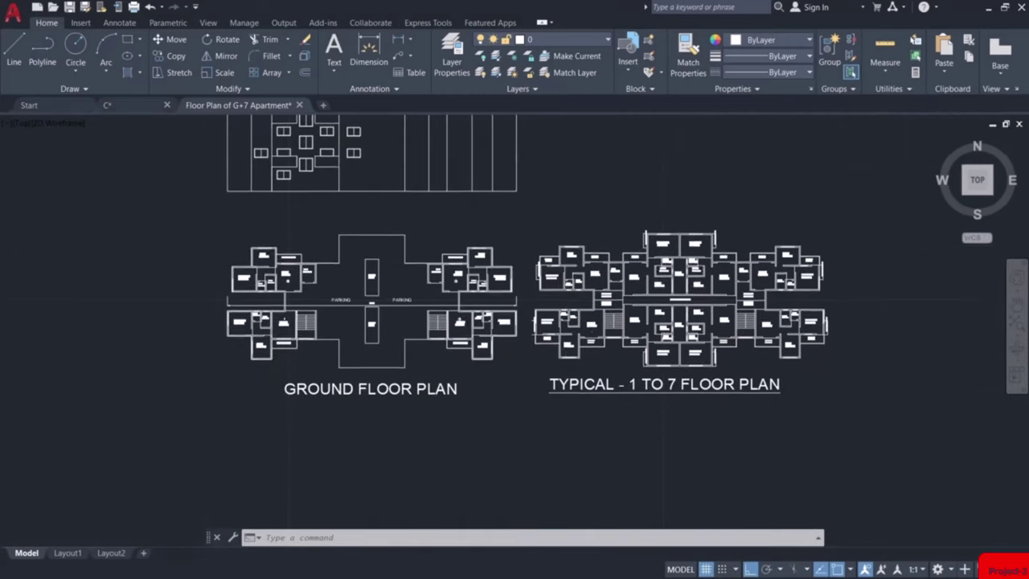
scroll(567, 364, up, 3)
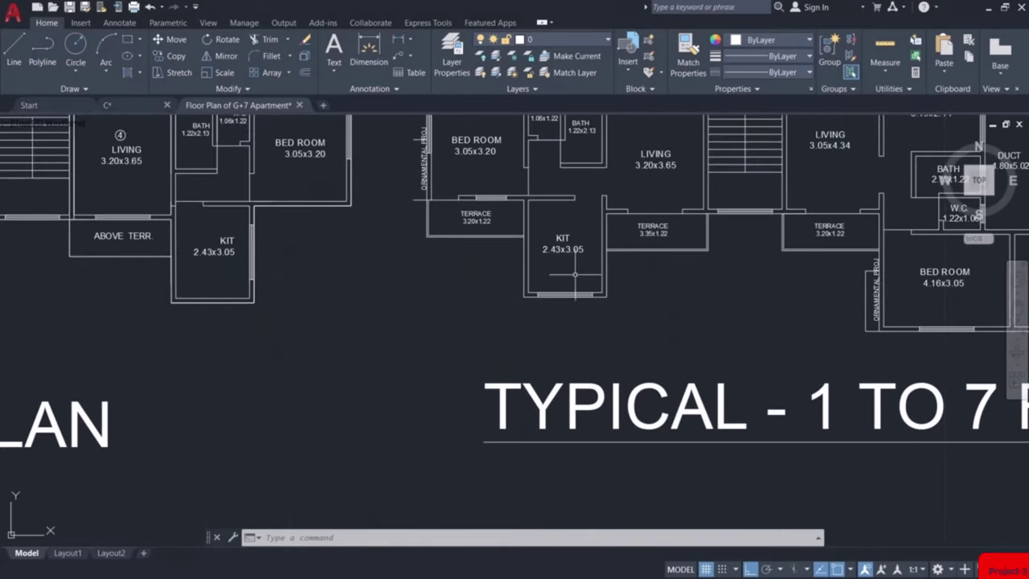
middle_drag(712, 326, 437, 336)
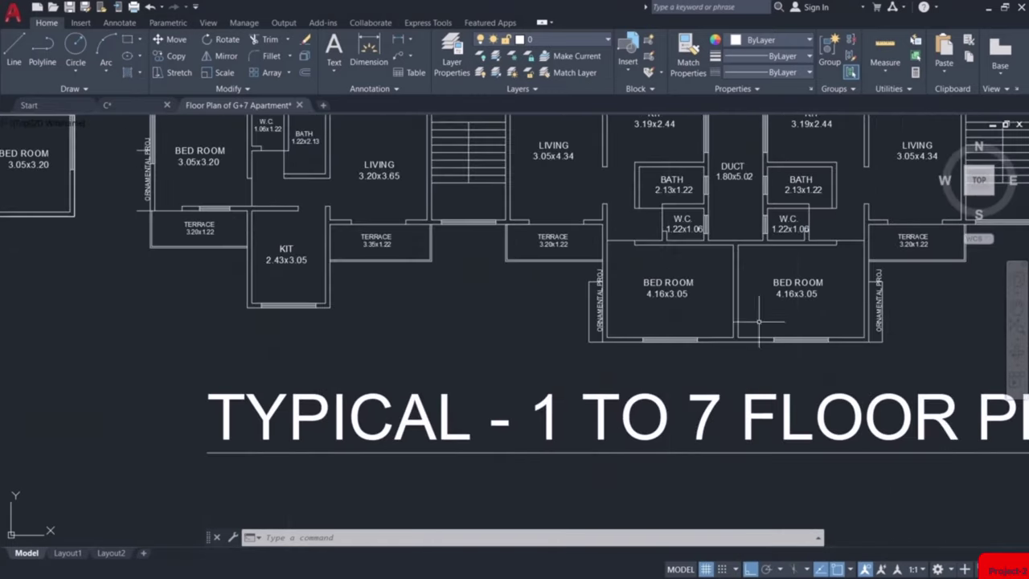
scroll(698, 362, down, 5)
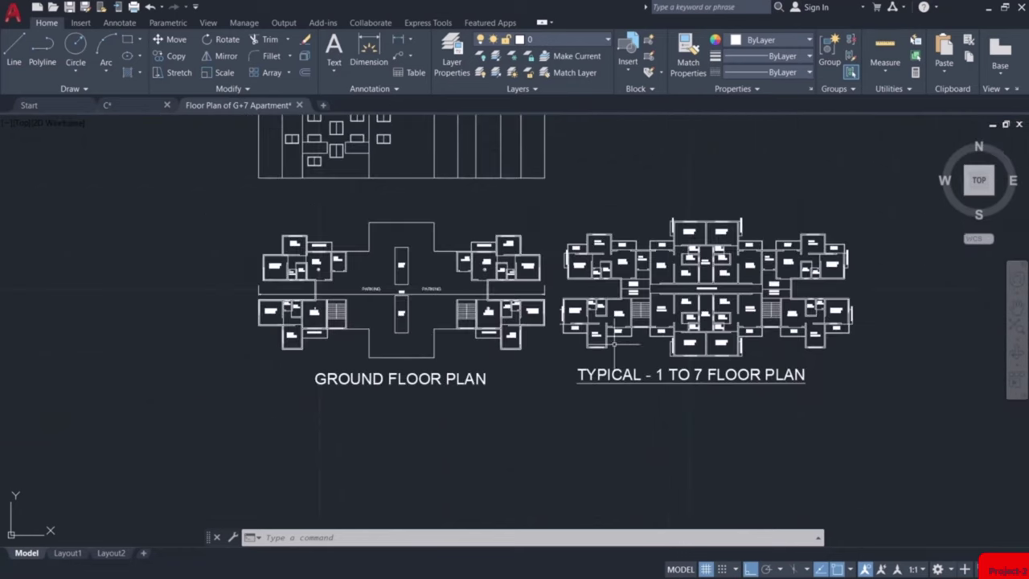
mouse_move(563, 334)
middle_down()
mouse_move(708, 462)
mouse_move(715, 498)
middle_up()
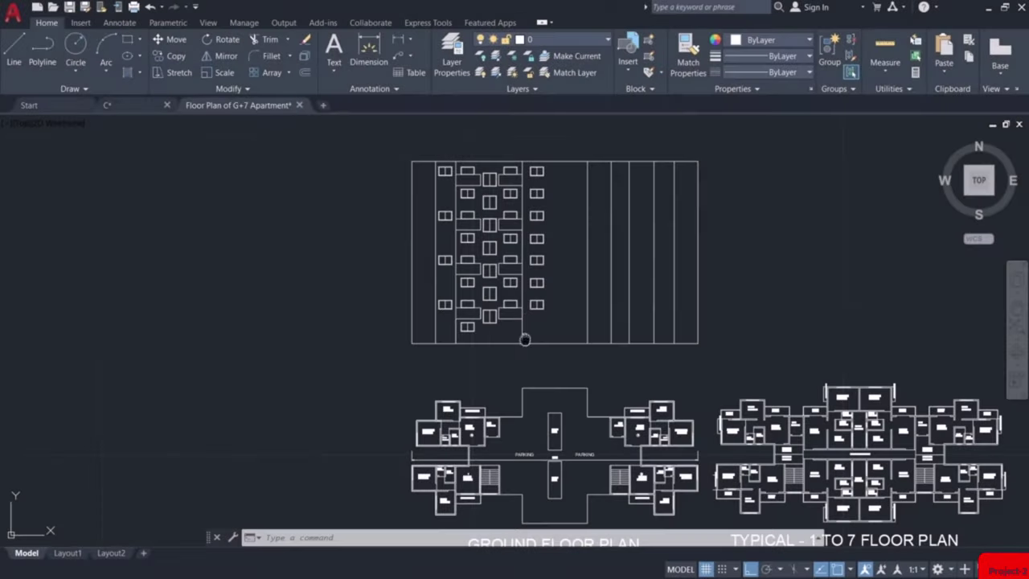
Erase the six plain vertical wall lines in the right half of the elevation
scroll(555, 362, up, 3)
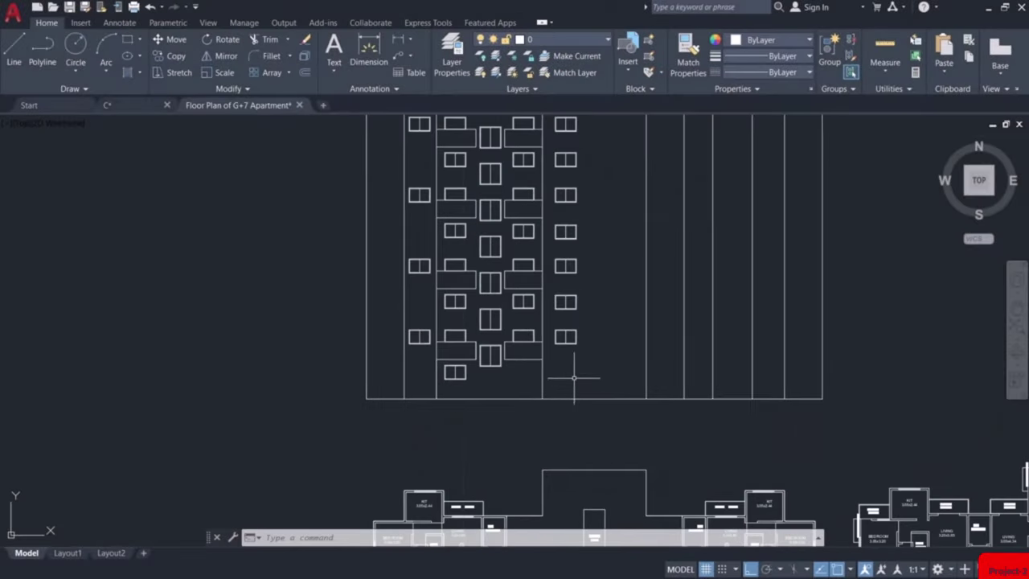
middle_drag(575, 377, 581, 409)
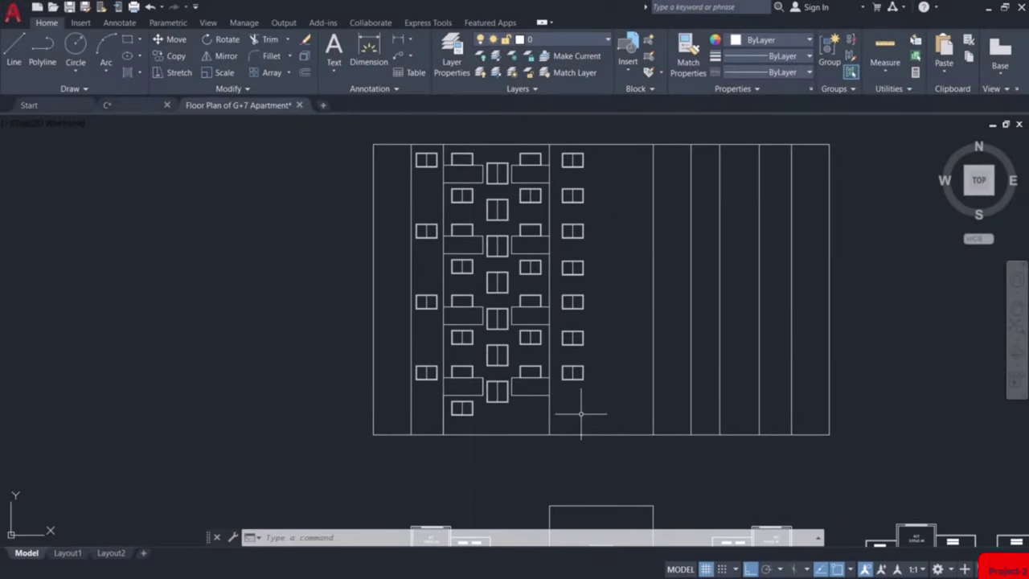
click(800, 266)
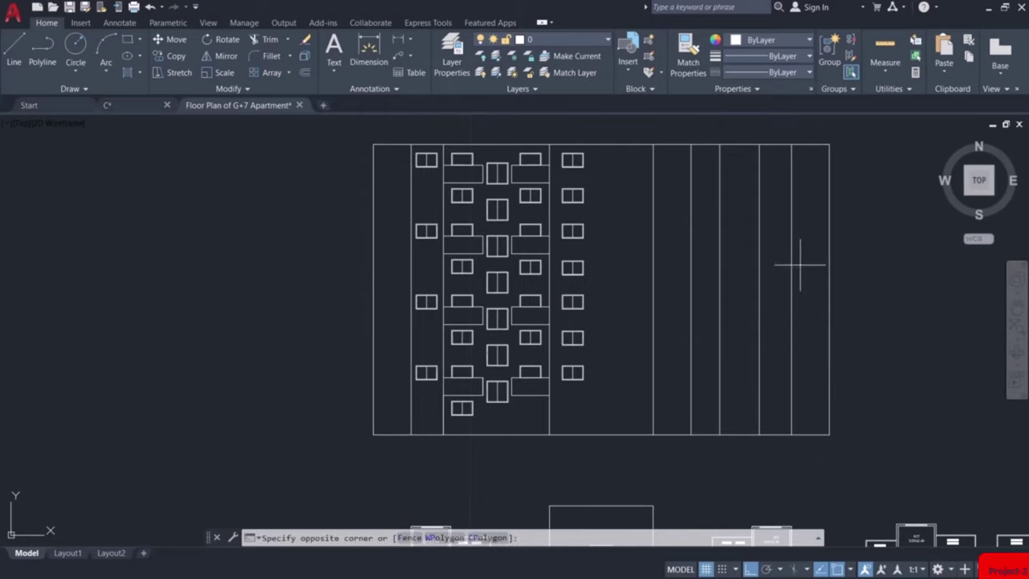
click(641, 324)
click(858, 272)
click(816, 294)
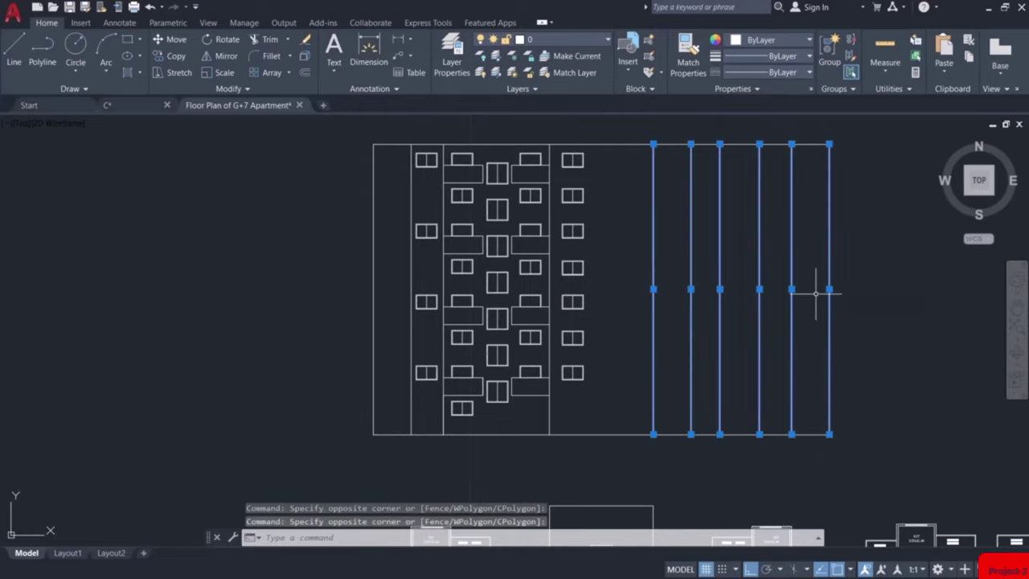
key(Delete)
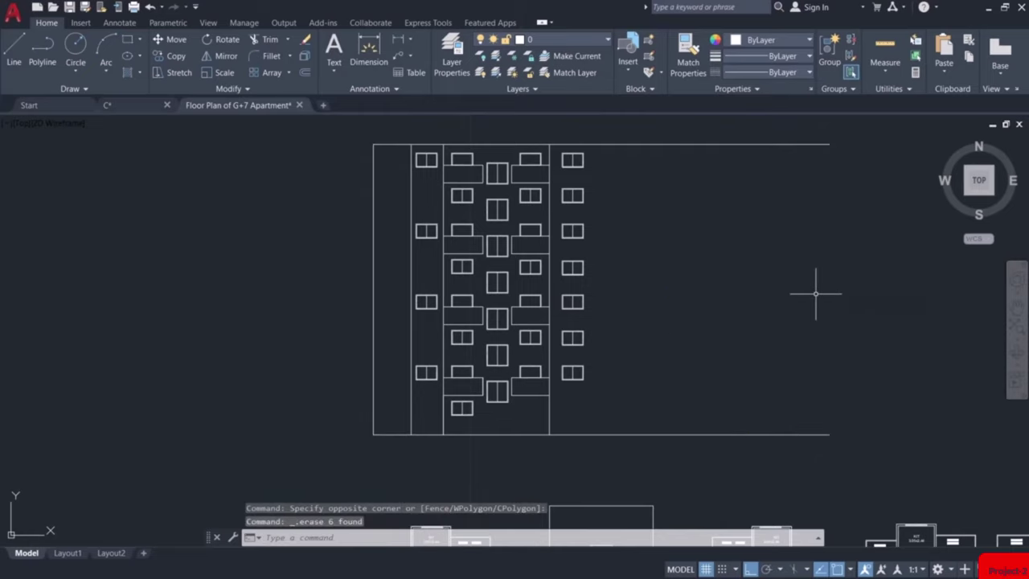
Mirror the left half's wall lines, windows and terraces about the elevation's vertical centre line, keeping the source objects
click(591, 152)
click(329, 411)
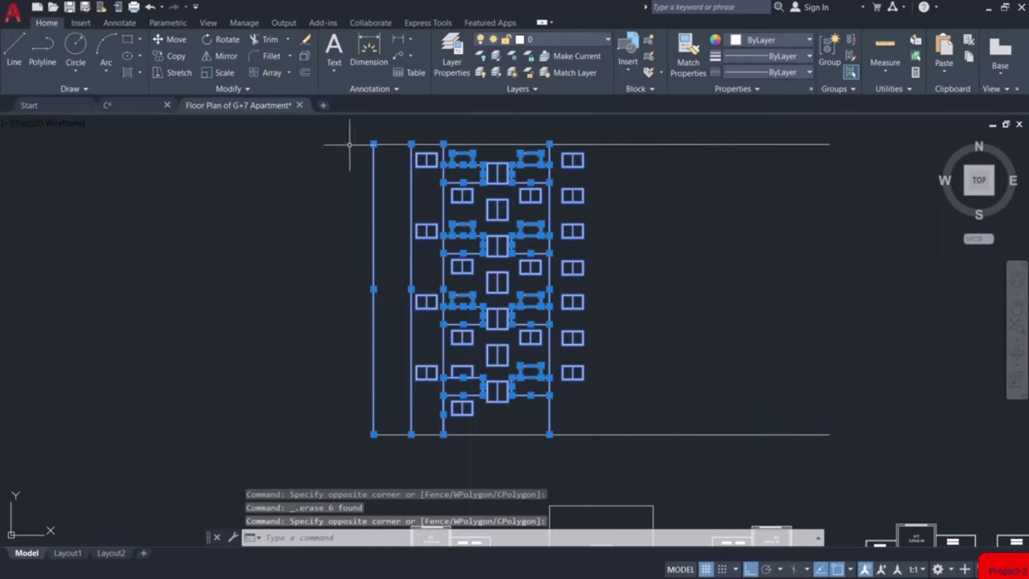
click(220, 55)
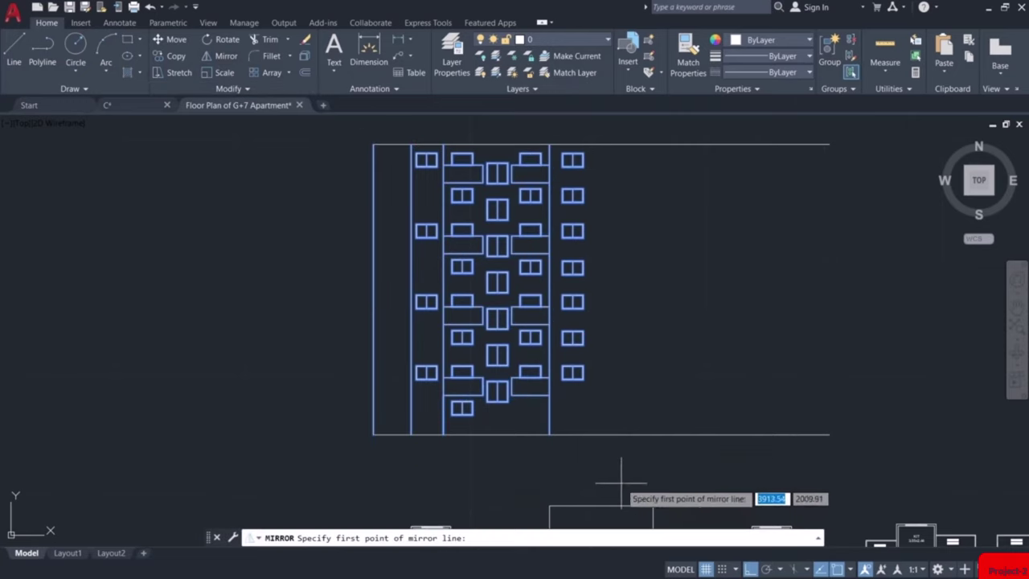
click(601, 435)
click(602, 452)
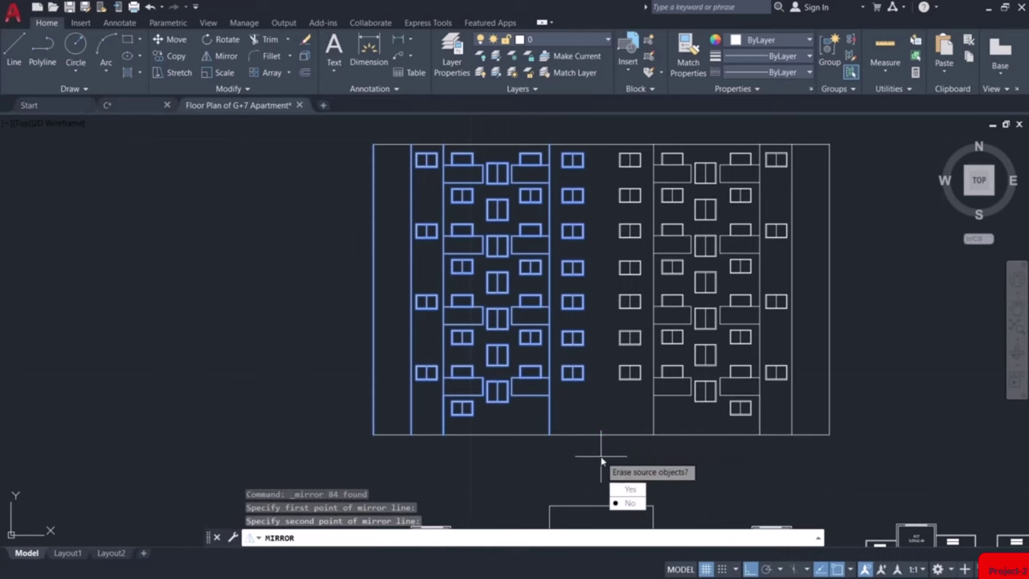
key(Down)
key(Return)
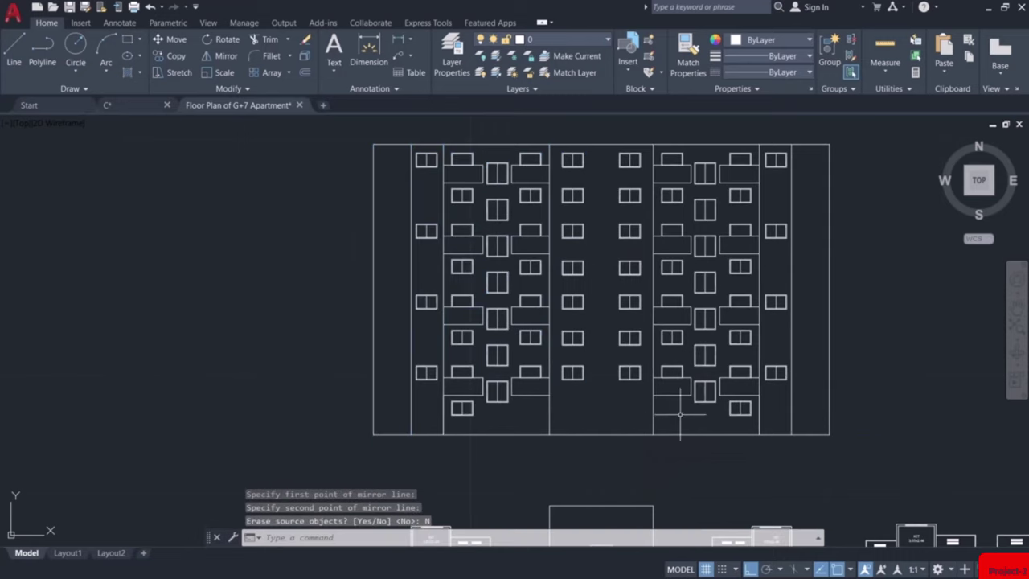
Examine the lift beside the living room in the ground floor plan against the front elevation's left half
mouse_move(593, 425)
middle_down()
mouse_move(593, 395)
mouse_move(592, 426)
middle_up()
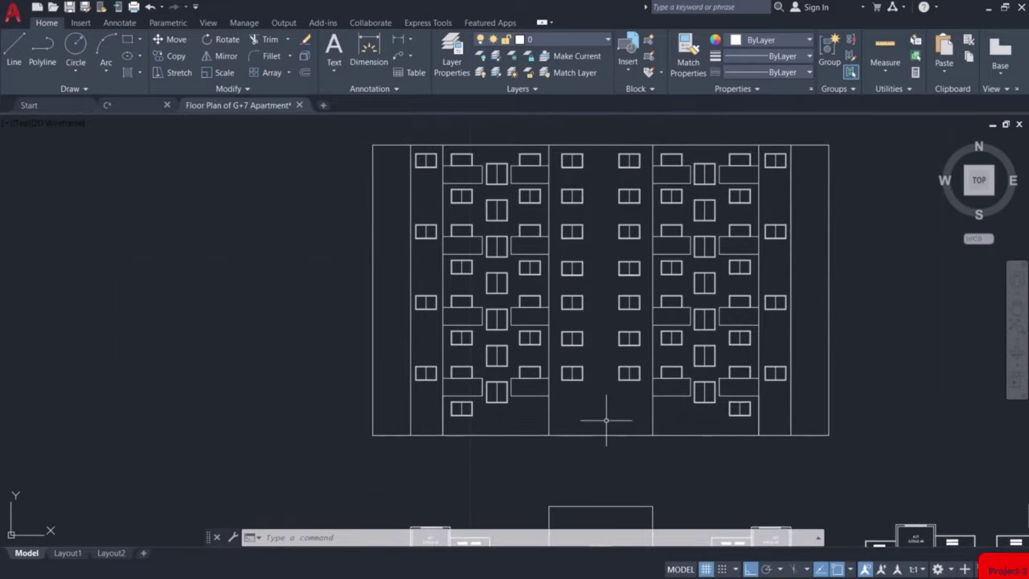
middle_drag(607, 419, 578, 451)
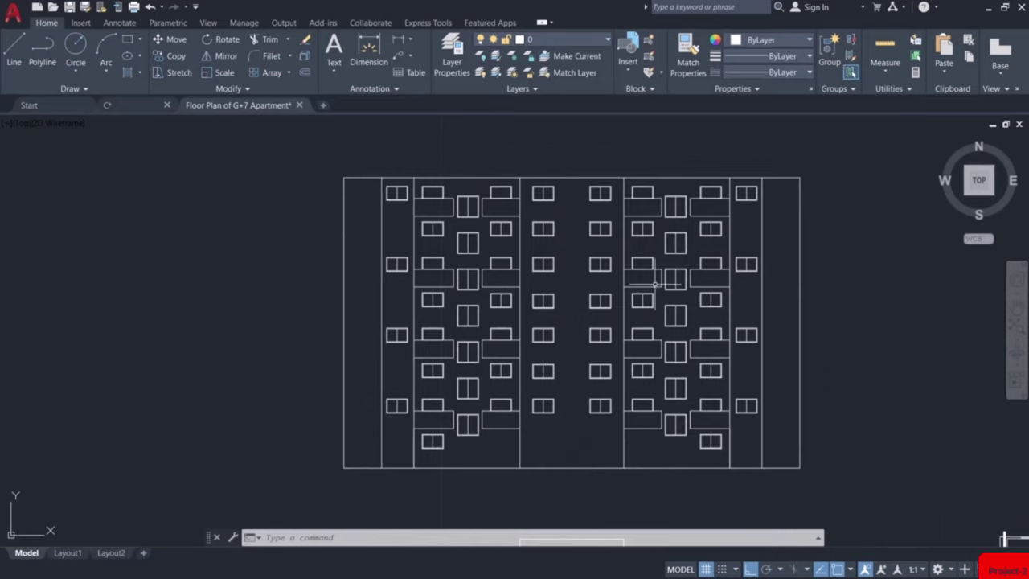
scroll(514, 283, down, 5)
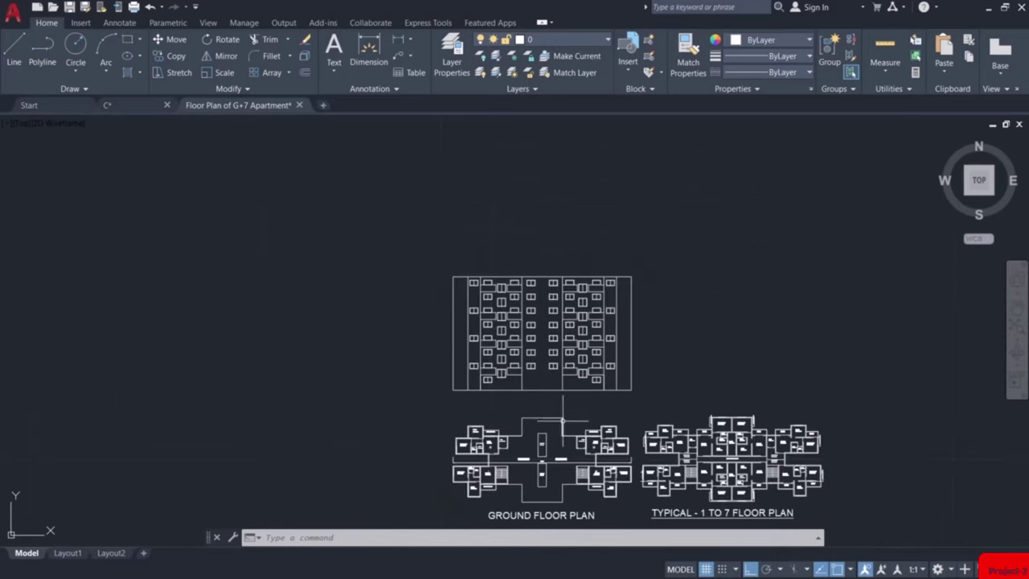
scroll(514, 371, up, 5)
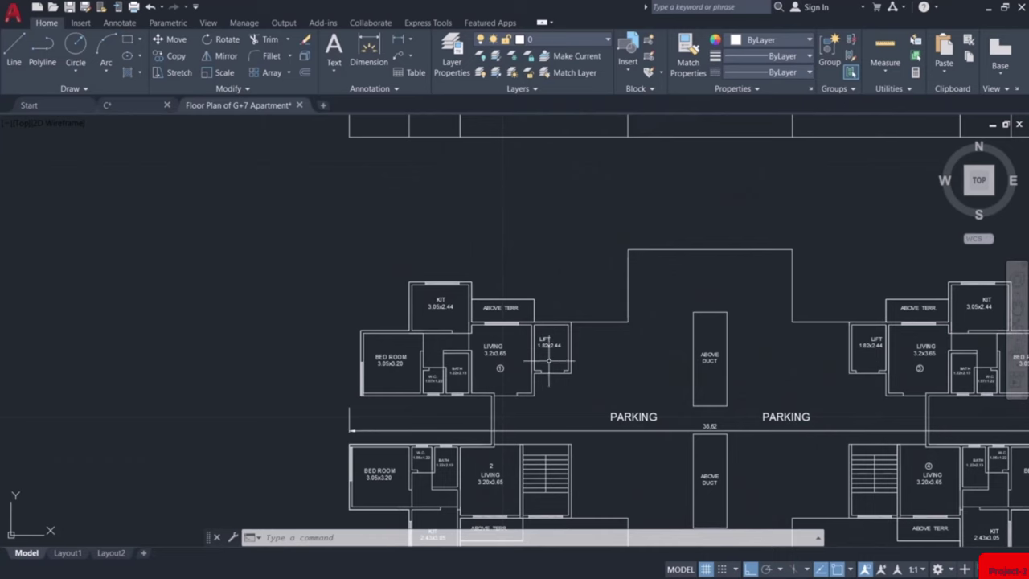
scroll(514, 371, up, 3)
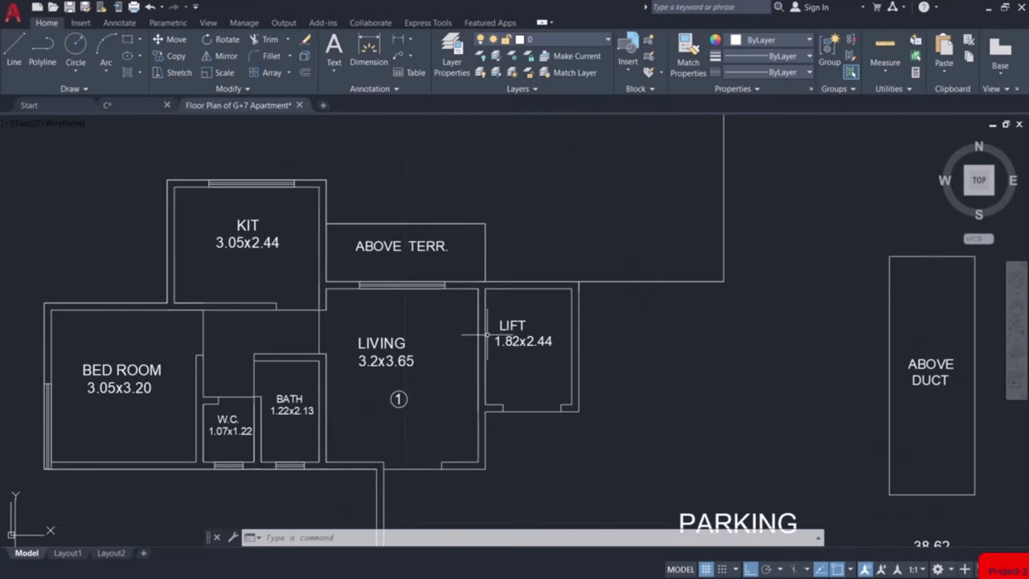
scroll(536, 358, down, 6)
middle_drag(549, 264, 489, 460)
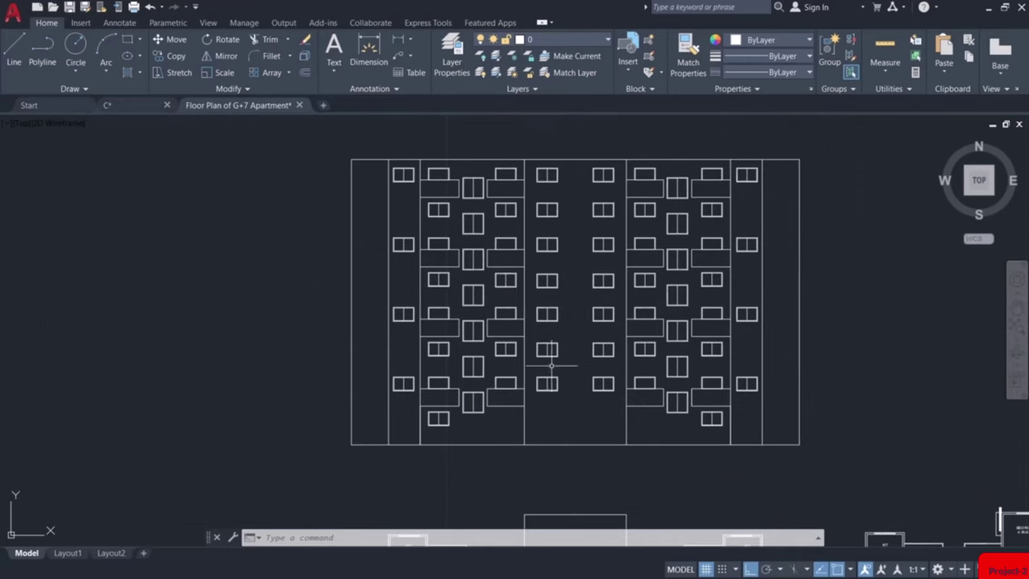
Draw a rooftop box 2.76 wide and 1.38 high on the roof line, starting 3.18 right of the third vertical wall line from the left
scroll(386, 273, up, 4)
text(l)
key(Return)
click(378, 287)
text(3.18)
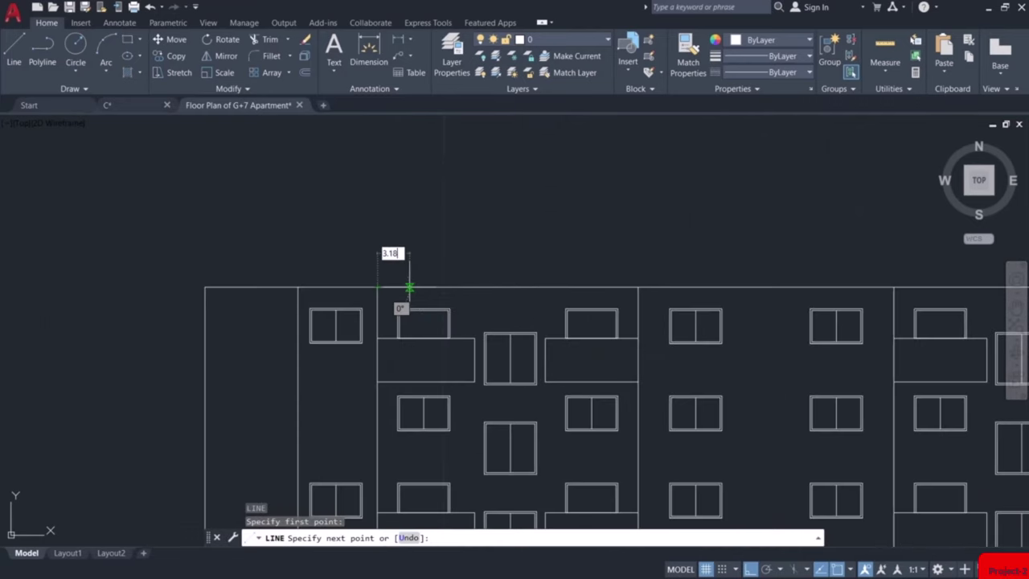
key(Return)
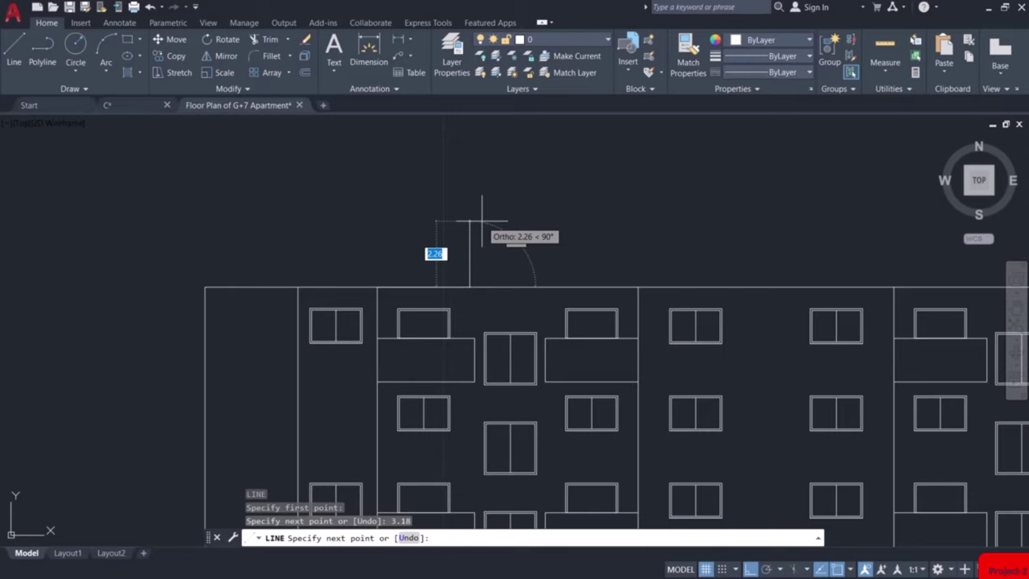
text(1)
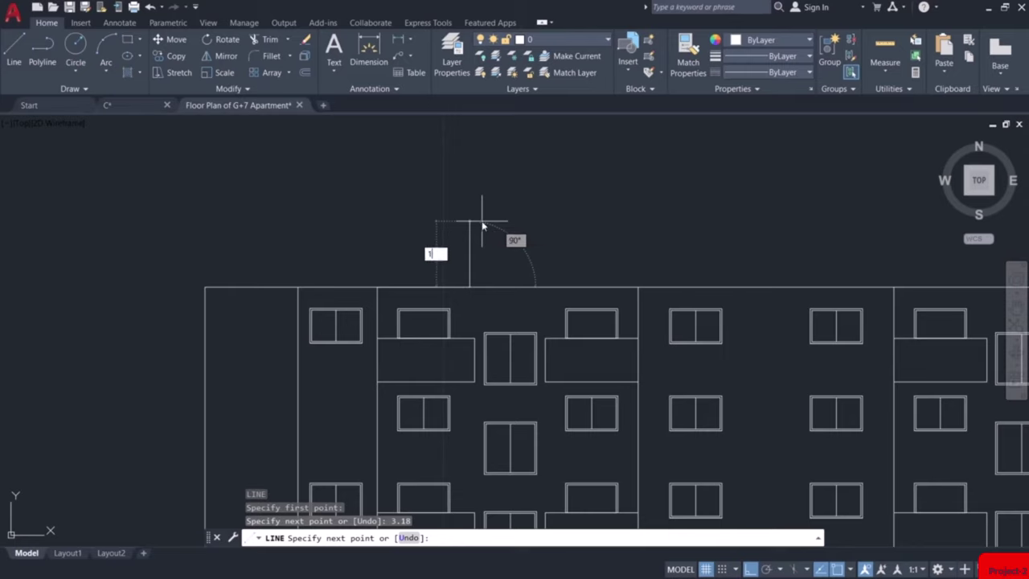
text(.38)
key(Return)
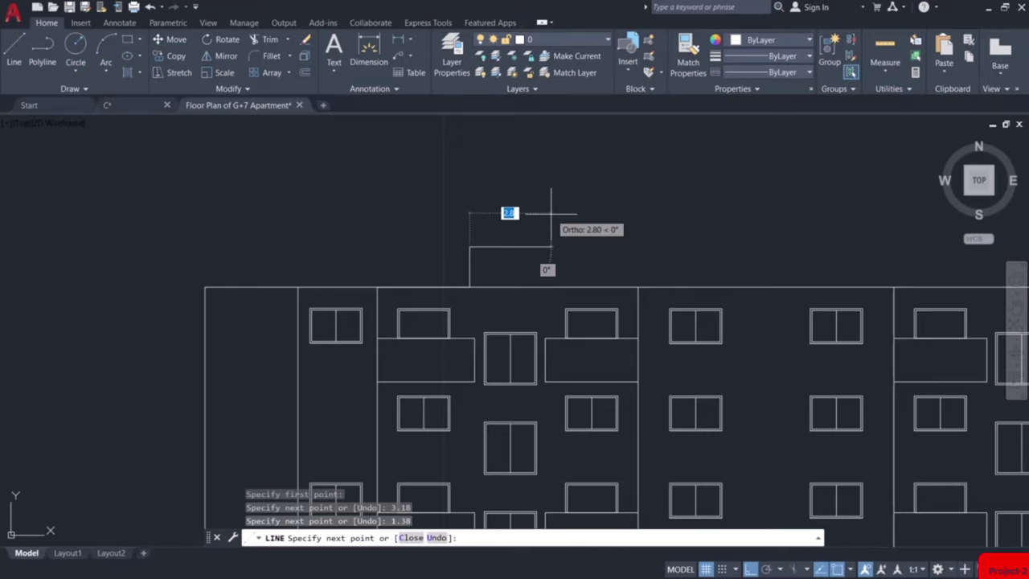
text(2)
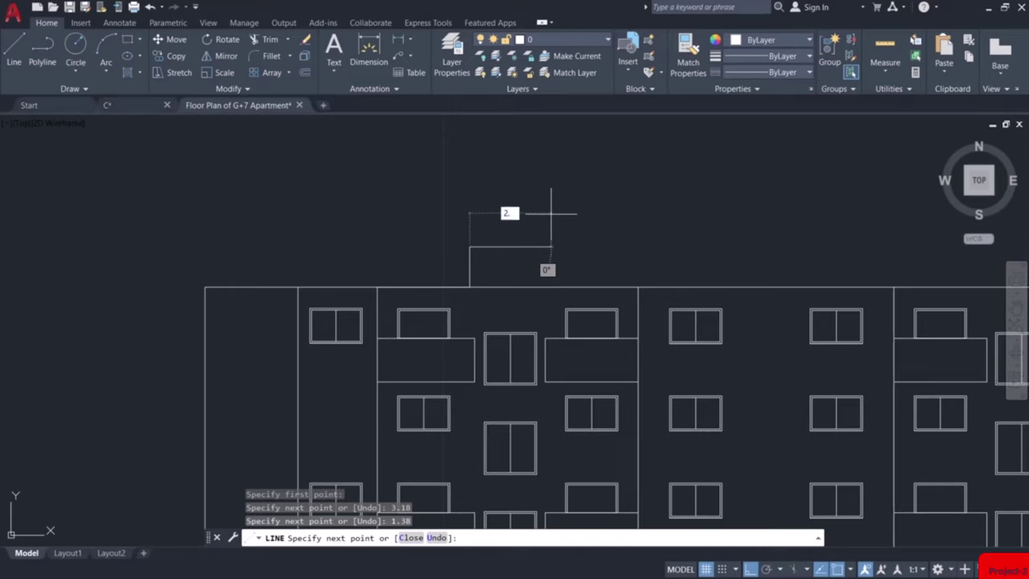
text(.76)
key(Return)
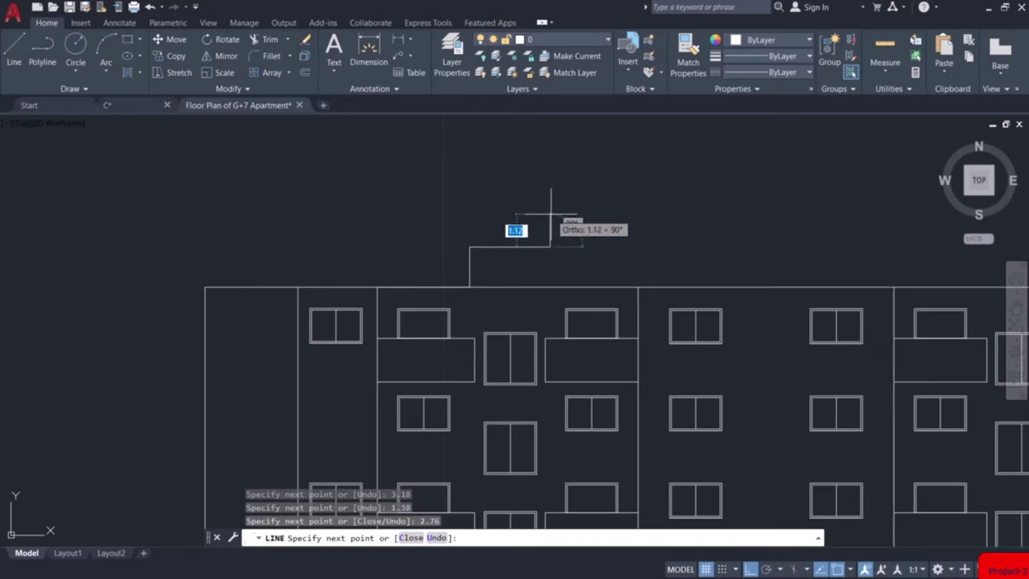
click(548, 288)
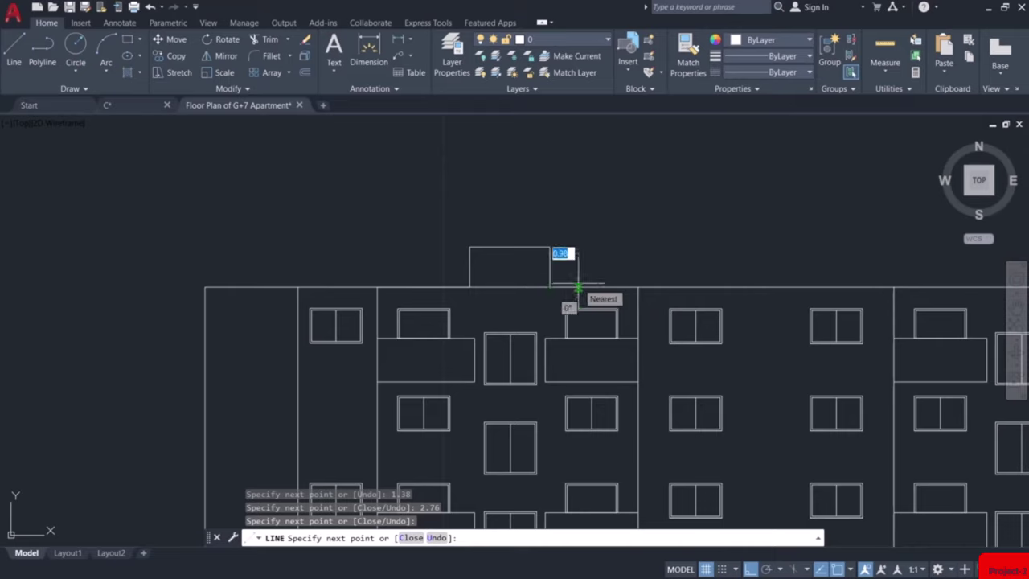
key(Return)
Draw a second box 2.1 wide and 2.62 high on top of the rooftop box, flush with its right edge
key(Return)
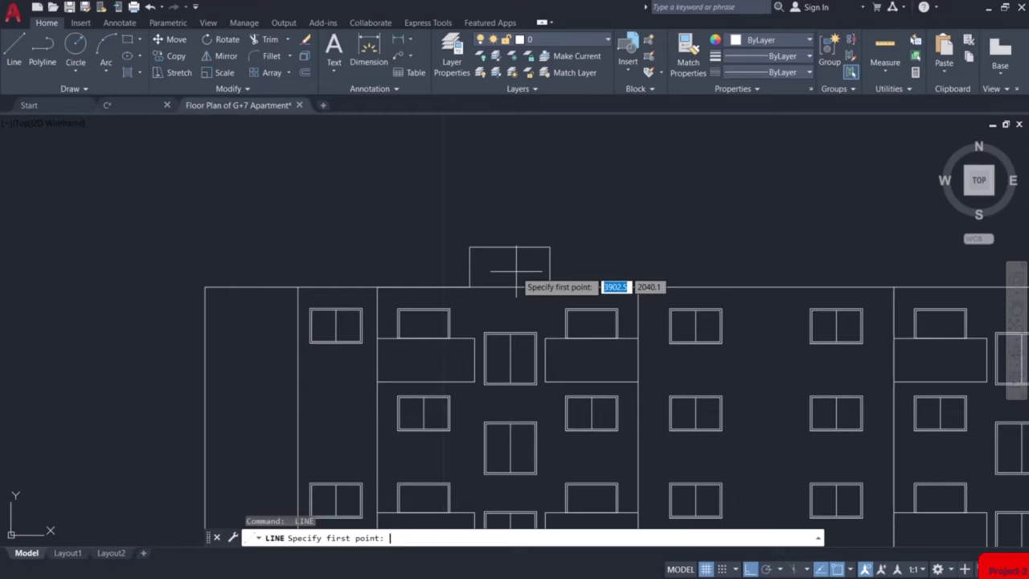
click(550, 246)
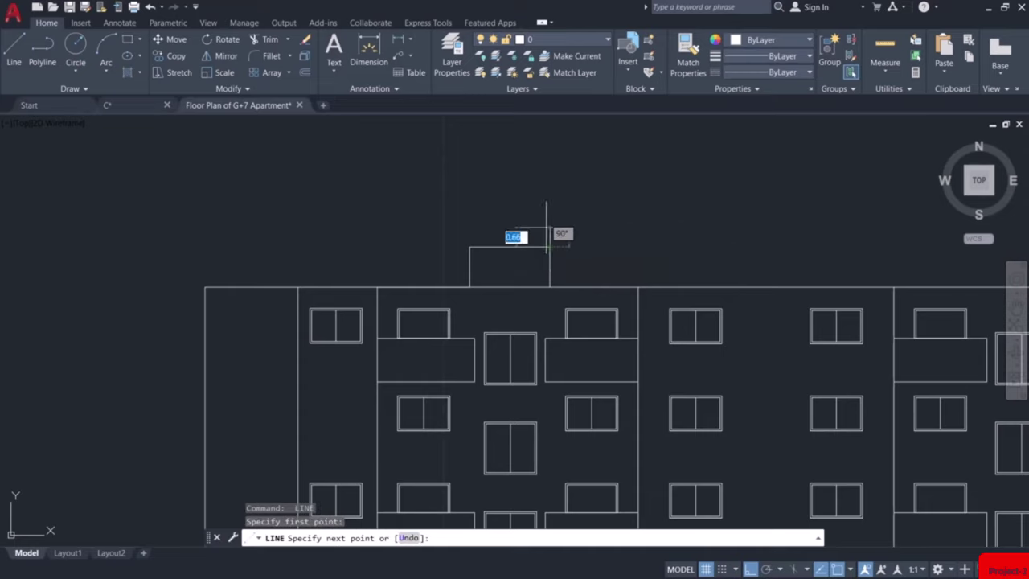
text(2)
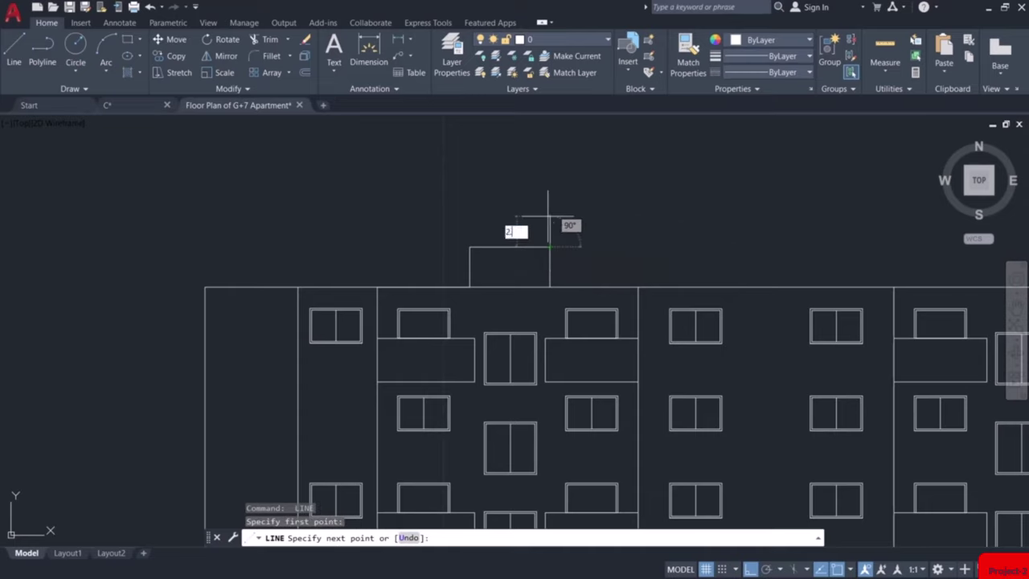
key(Return)
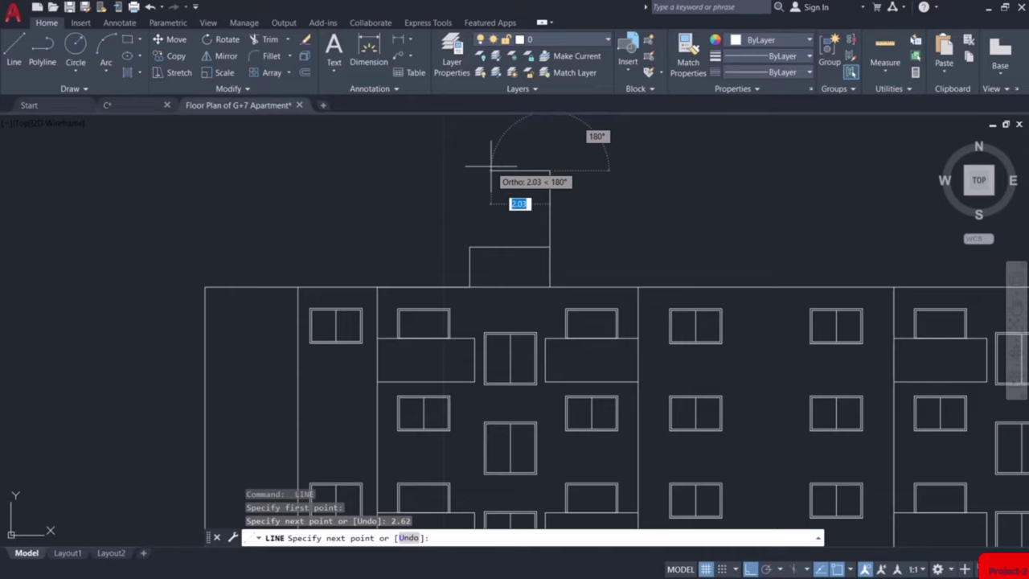
text(2.1)
key(Return)
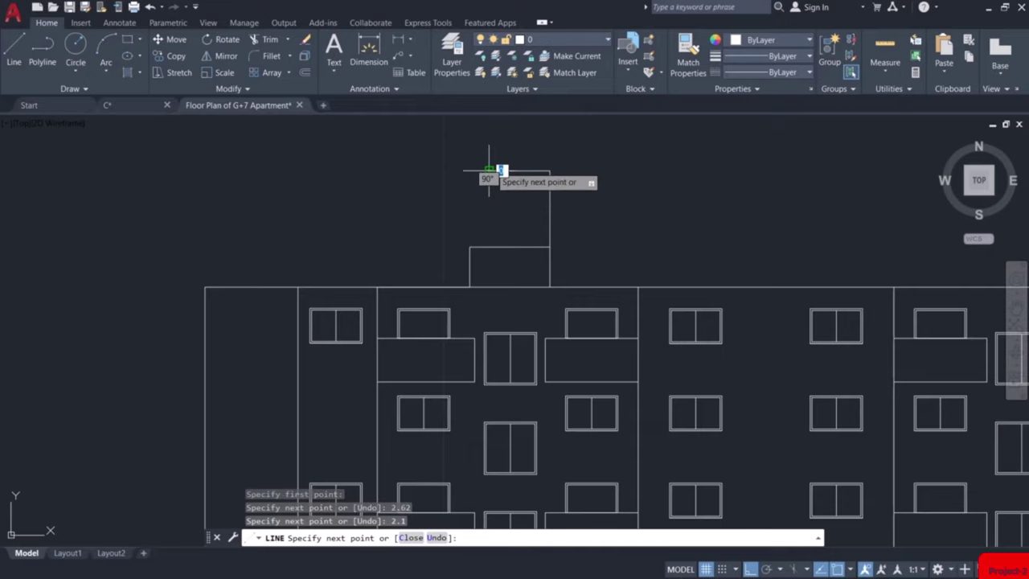
click(488, 248)
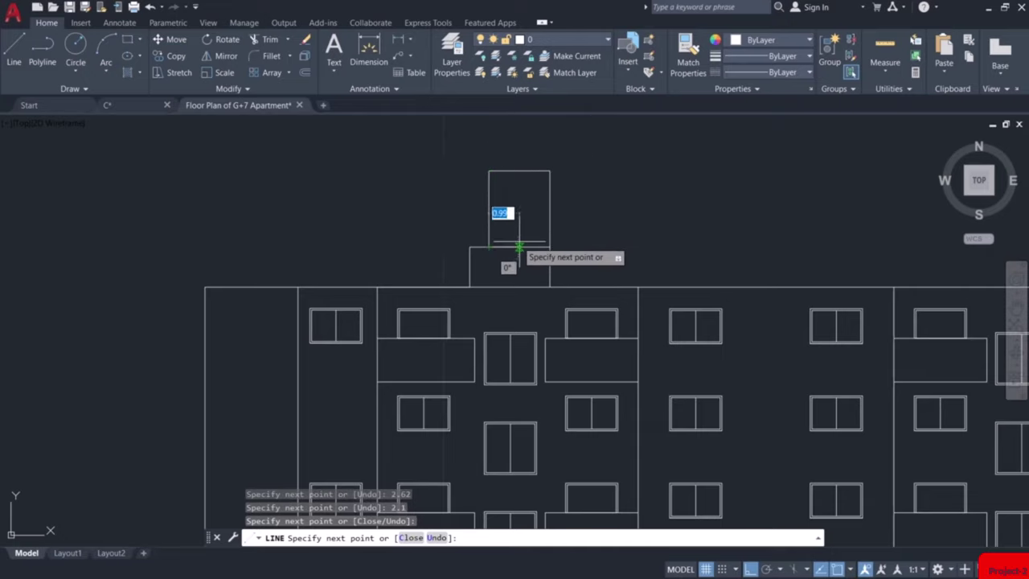
key(Escape)
Mirror both stacked rooftop boxes about the elevation's vertical centre line, keeping the source objects
click(330, 239)
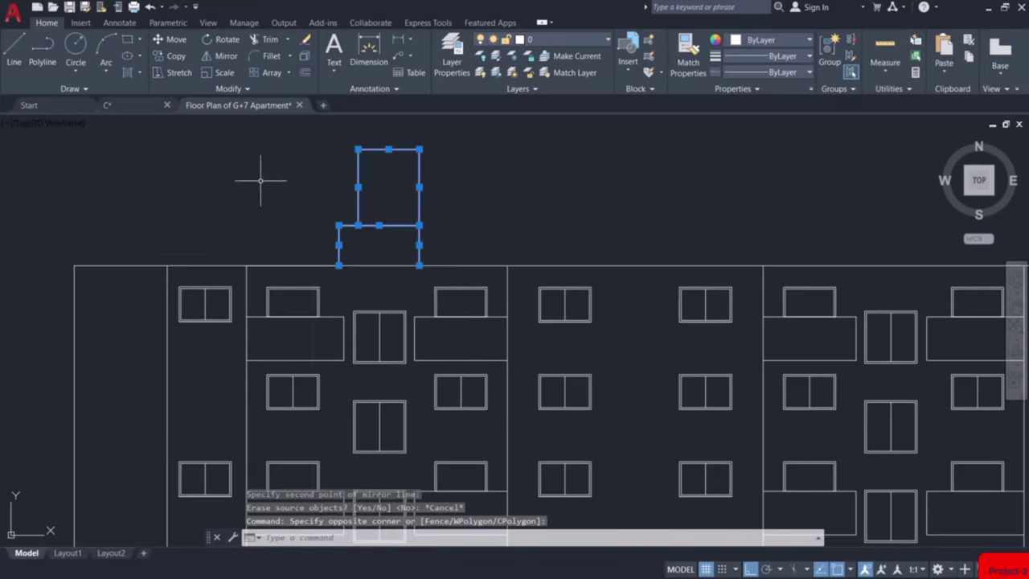
click(218, 56)
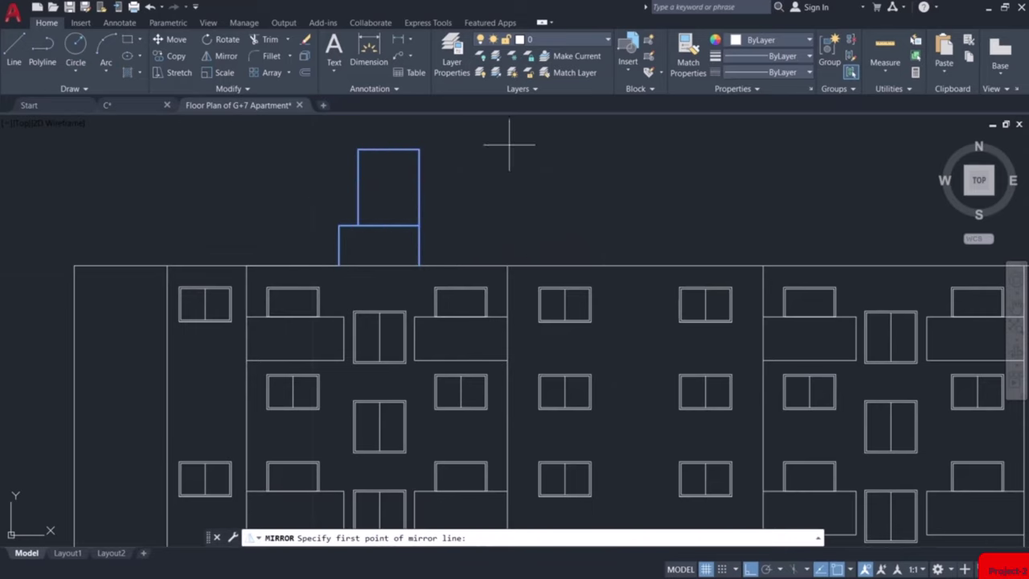
click(635, 266)
click(635, 293)
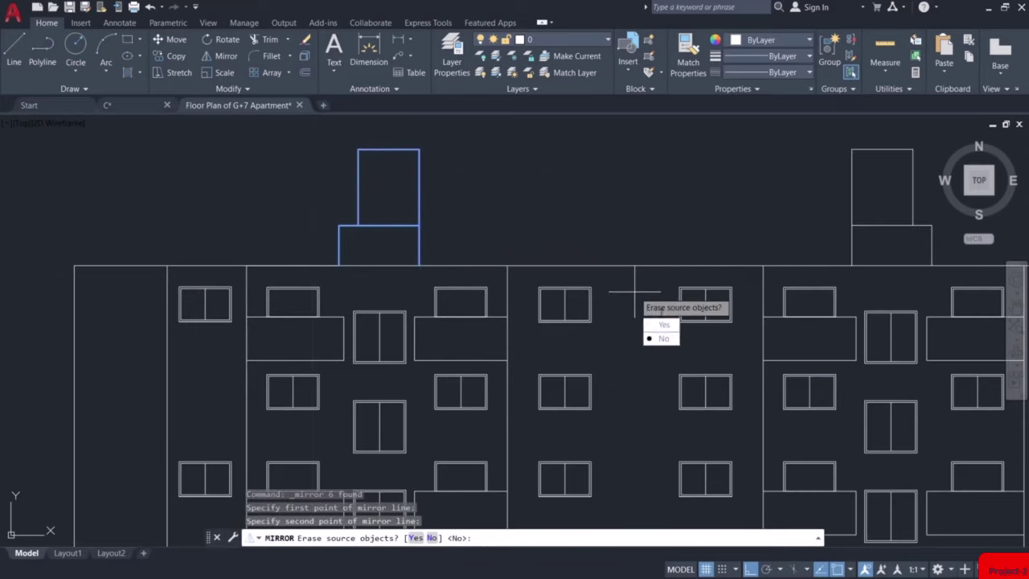
click(665, 338)
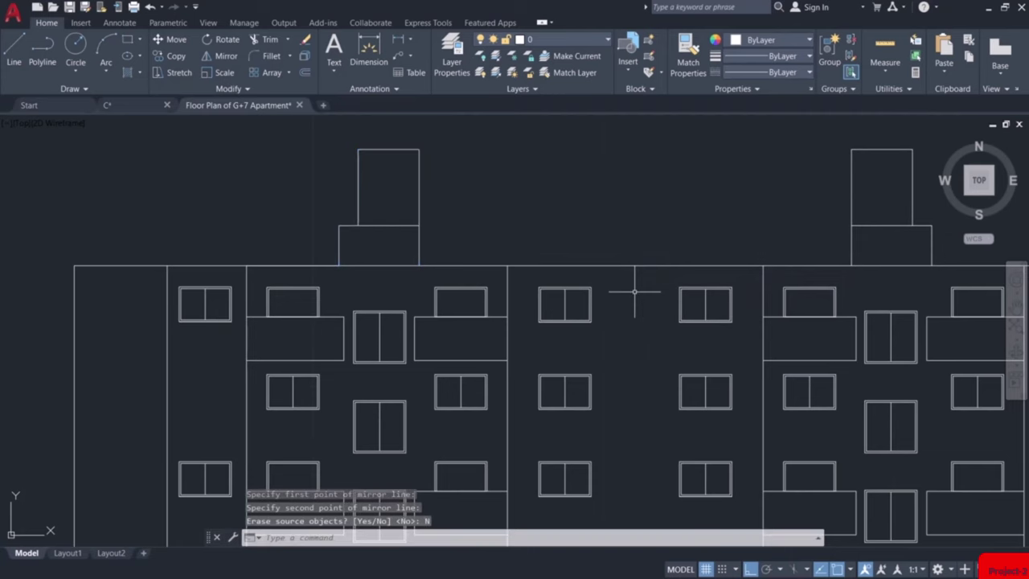
Add the title FRONT ELEVATION between the elevation and the ground floor plan
scroll(635, 289, down, 5)
scroll(602, 291, up, 3)
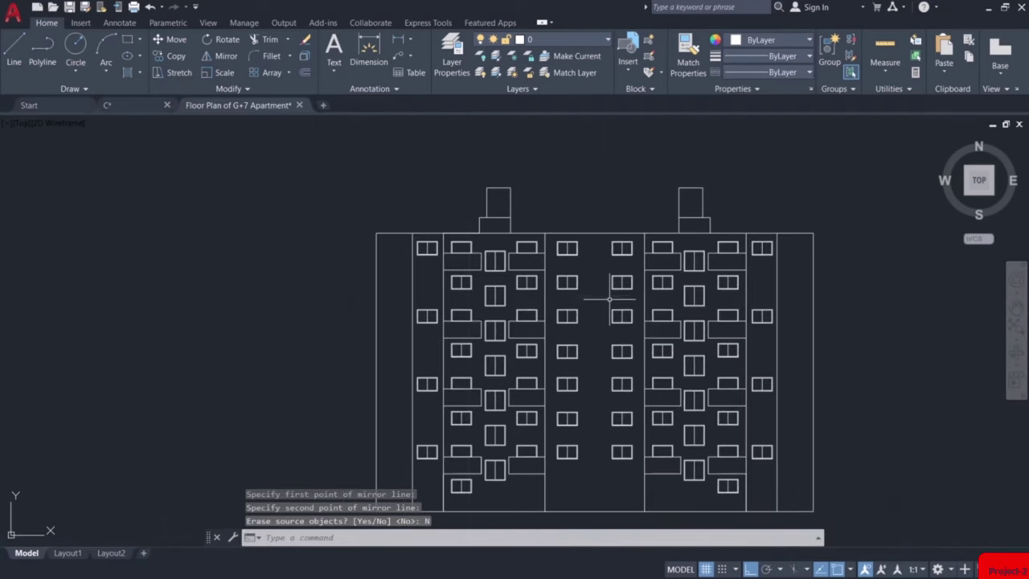
middle_drag(602, 294, 602, 223)
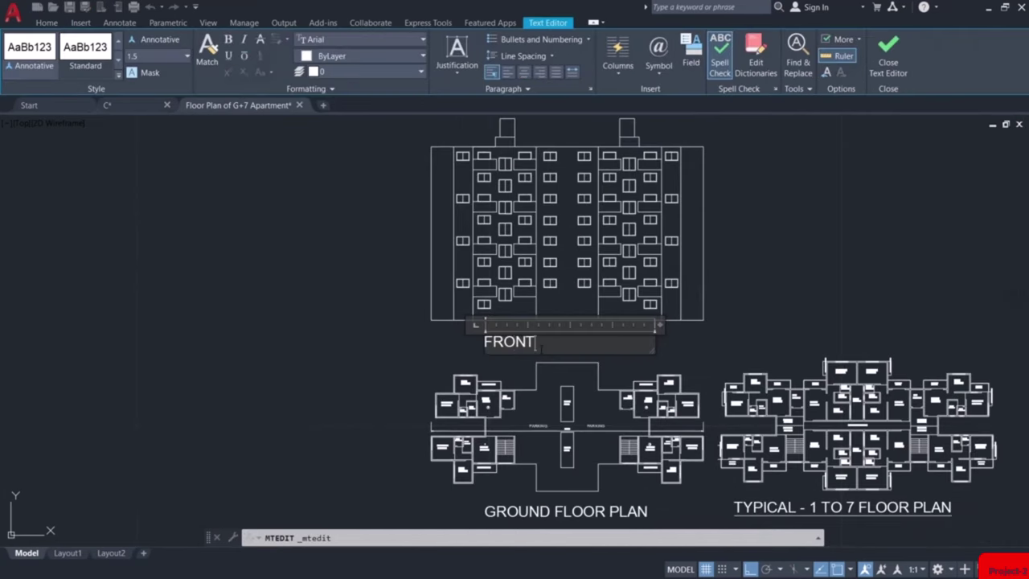
text(VAT)
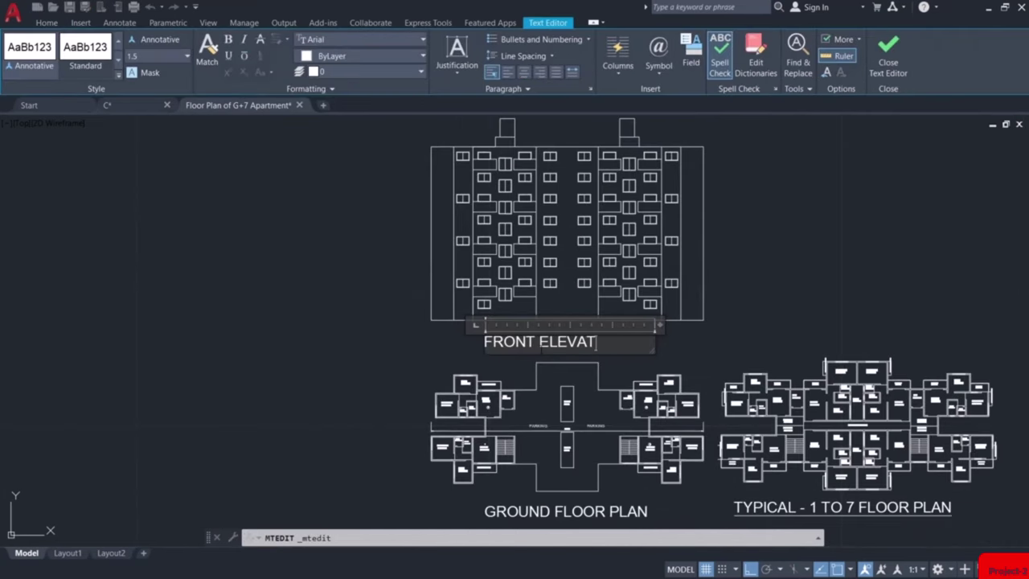
text(ION)
click(399, 332)
scroll(582, 354, up, 2)
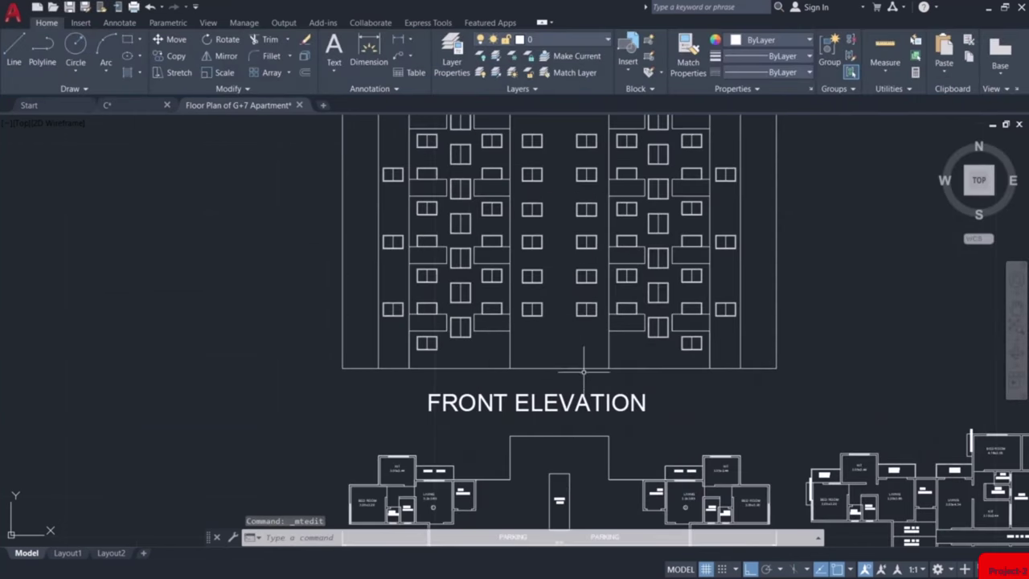
middle_drag(583, 348, 590, 434)
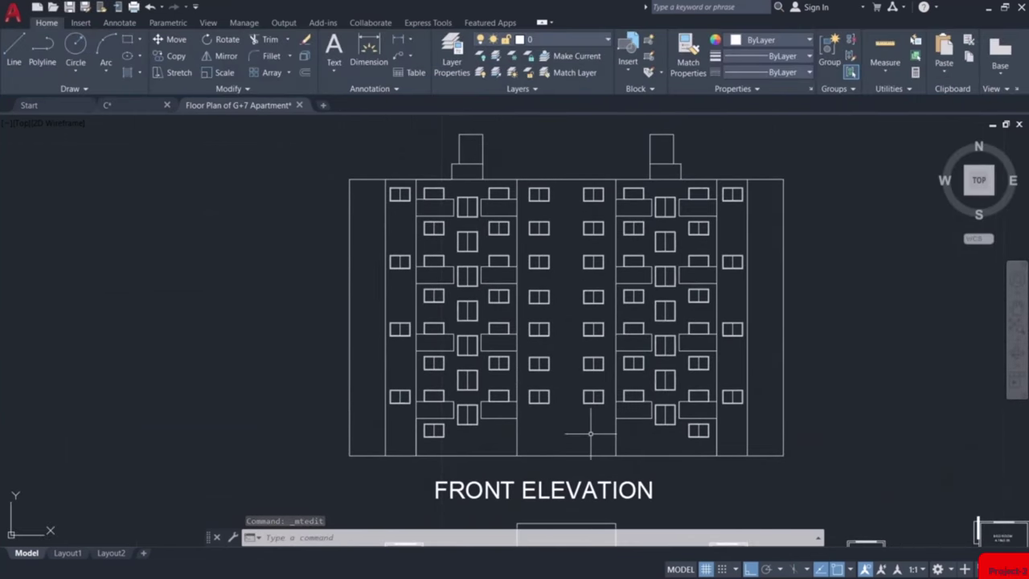